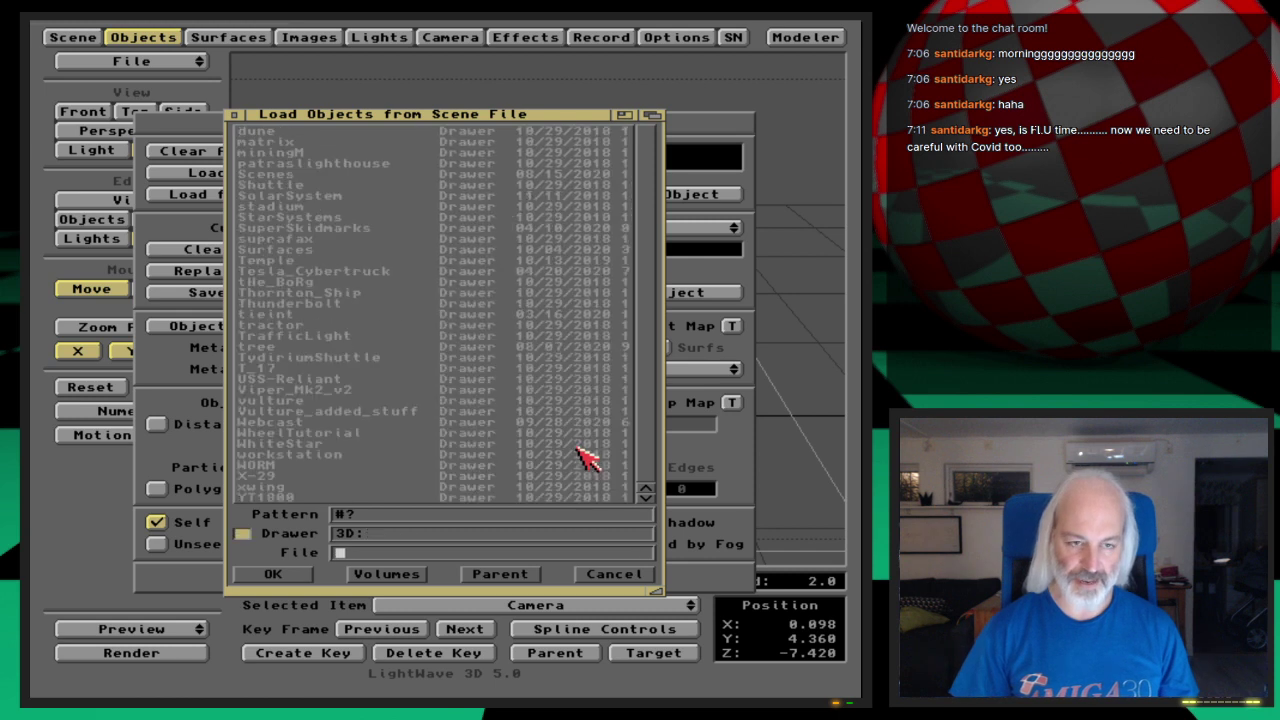
- Browse to the drawer 3D:Webcast/Ep.18/Scenes for loading objects from a scene file
{"action": "key", "text": "Return"}
{"action": "type", "text": "Ep.18"}
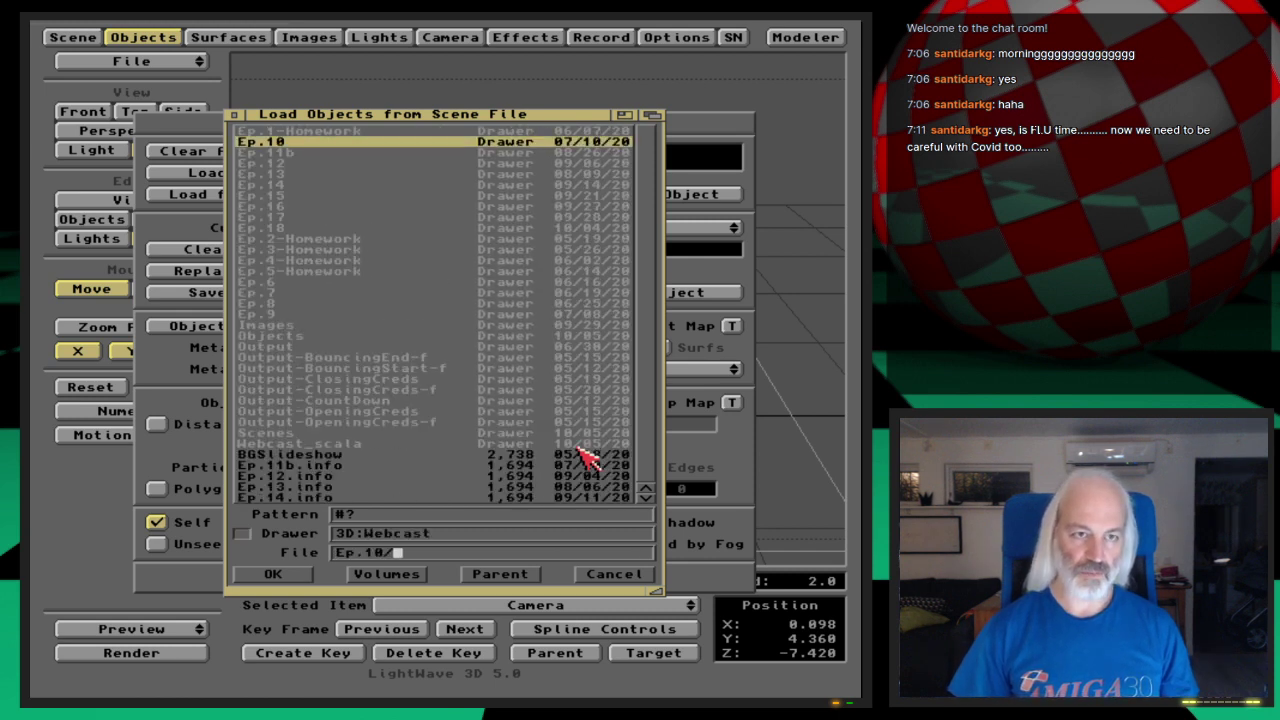
{"action": "key", "text": "Return"}
{"action": "type", "text": "Scenes/"}
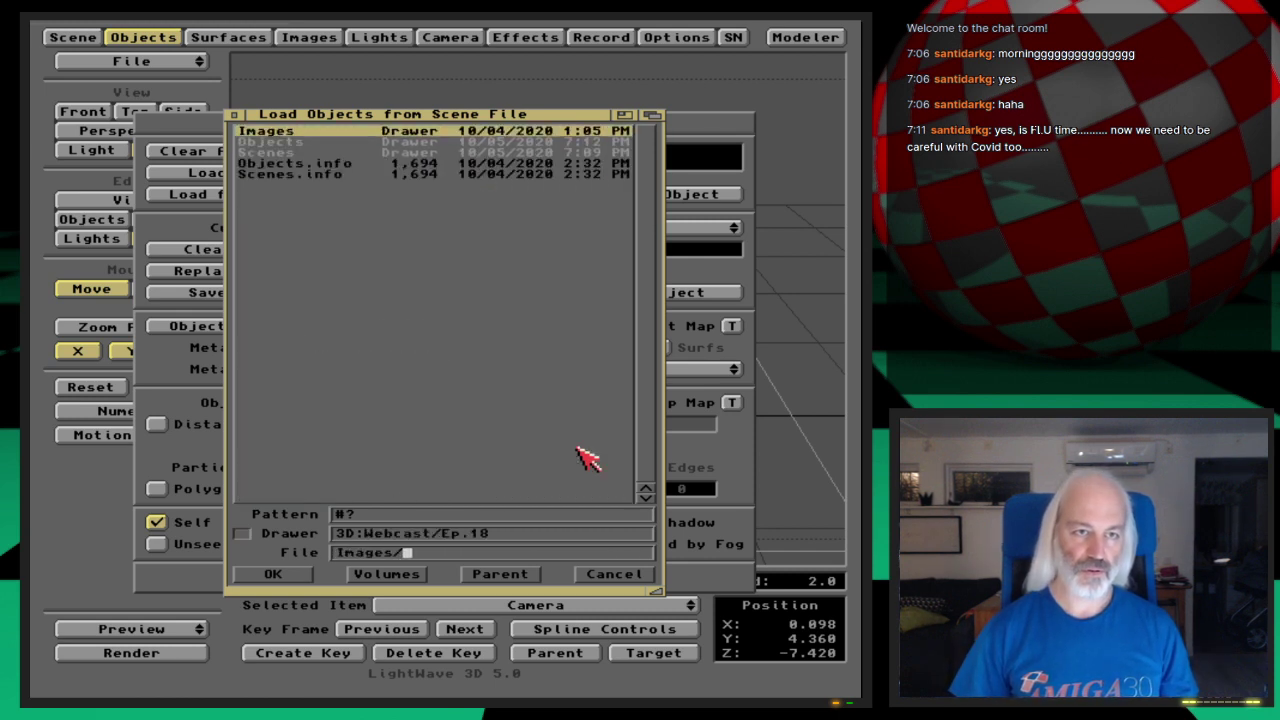
{"action": "key", "text": "Return"}
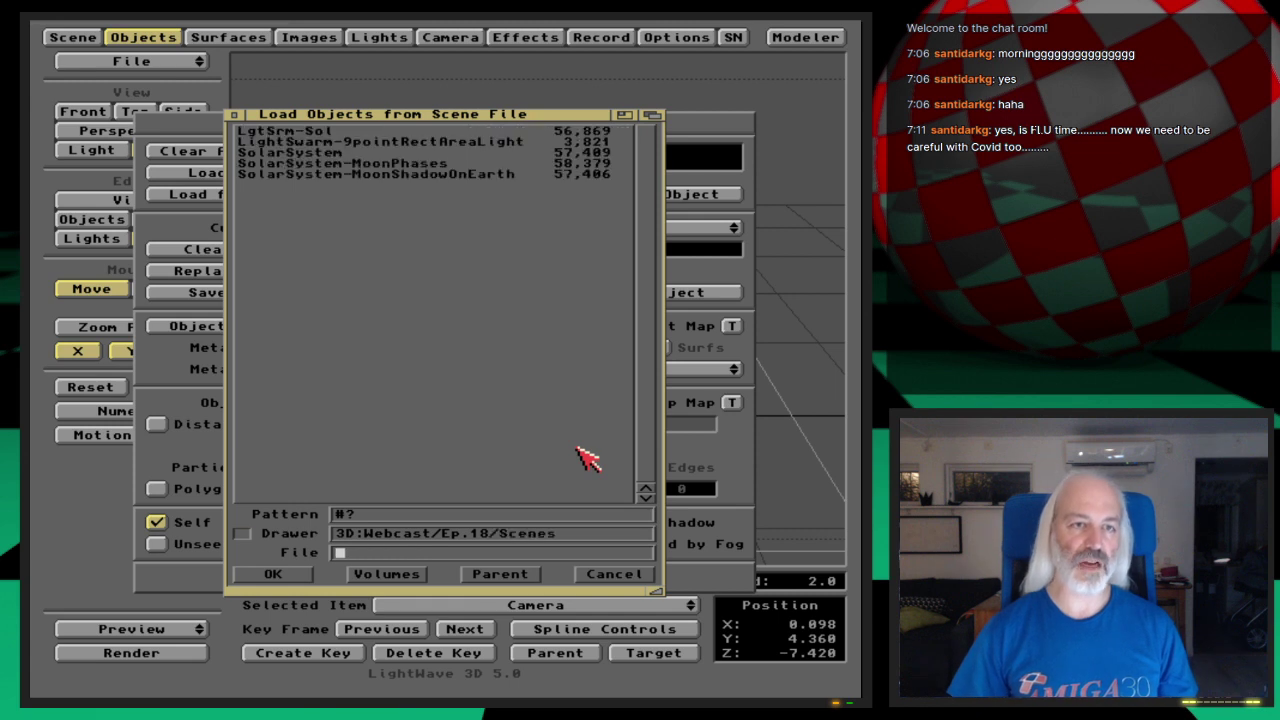
- Load the objects and lights from the LightSwarm-9pointRectAreaLight scene, declining an alternate file for the missing null object
{"action": "key", "text": "Down"}
{"action": "key", "text": "Down"}
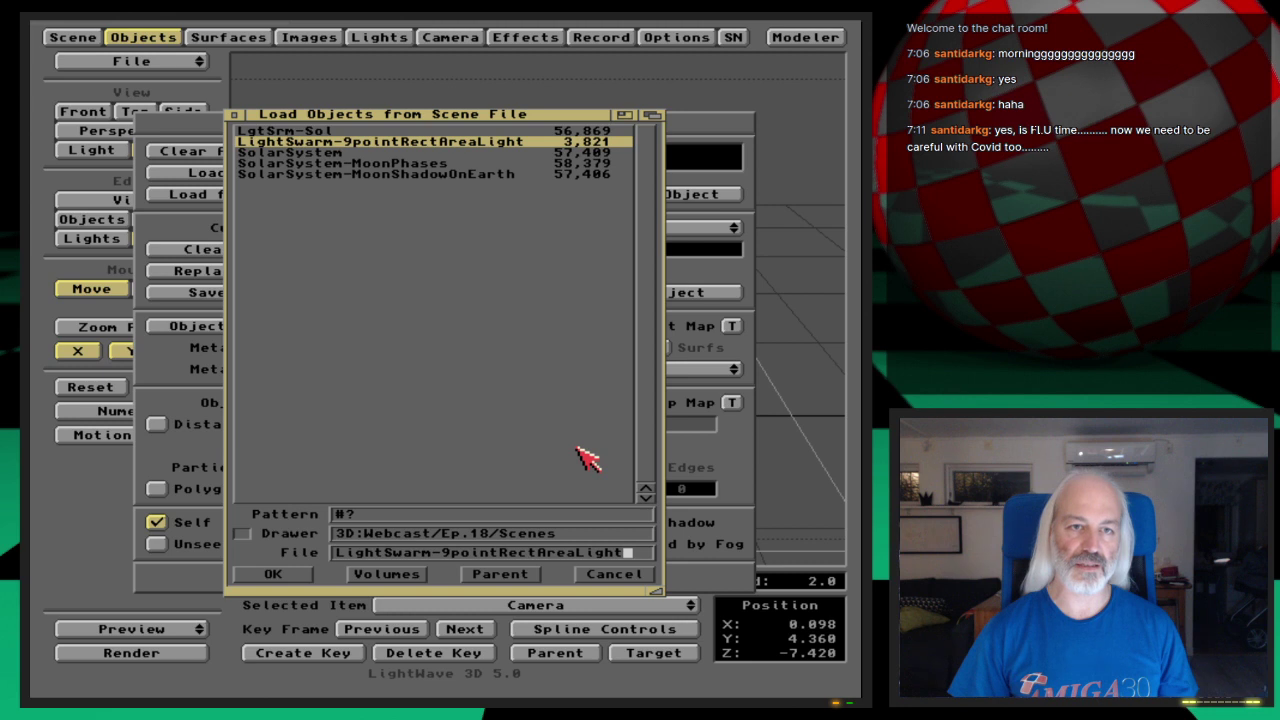
{"action": "key", "text": "Return"}
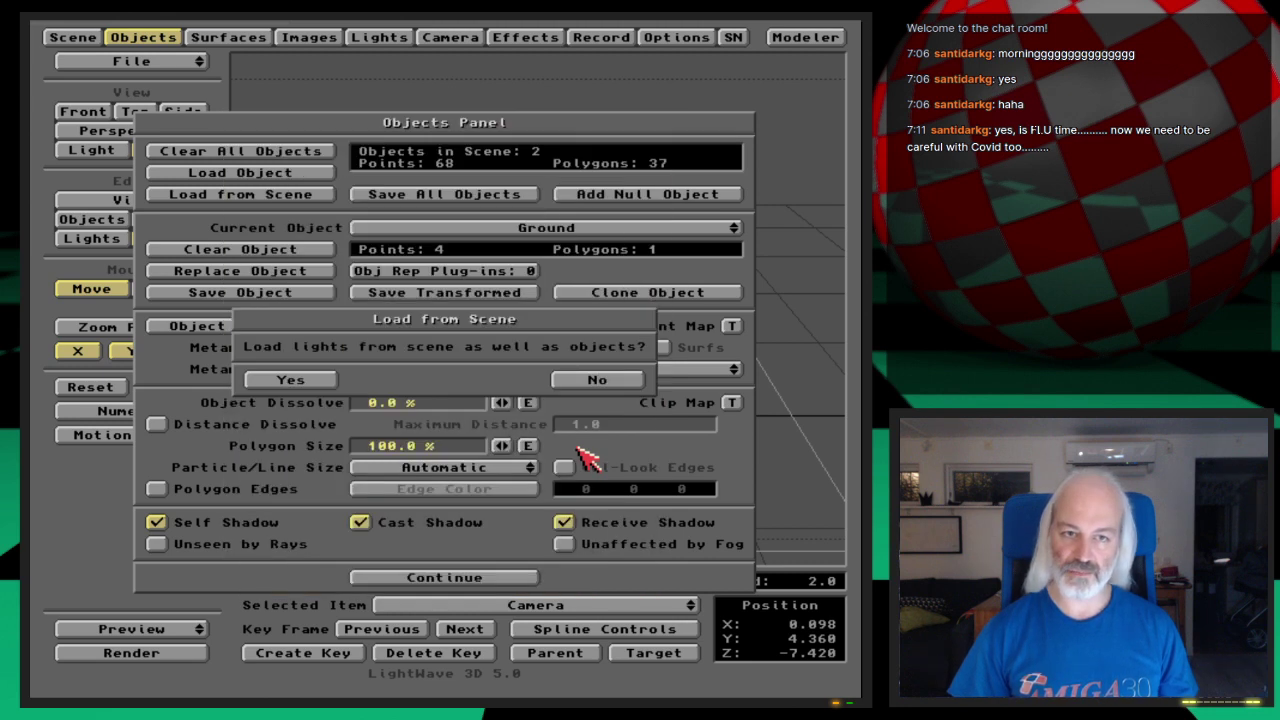
{"action": "key", "text": "Return"}
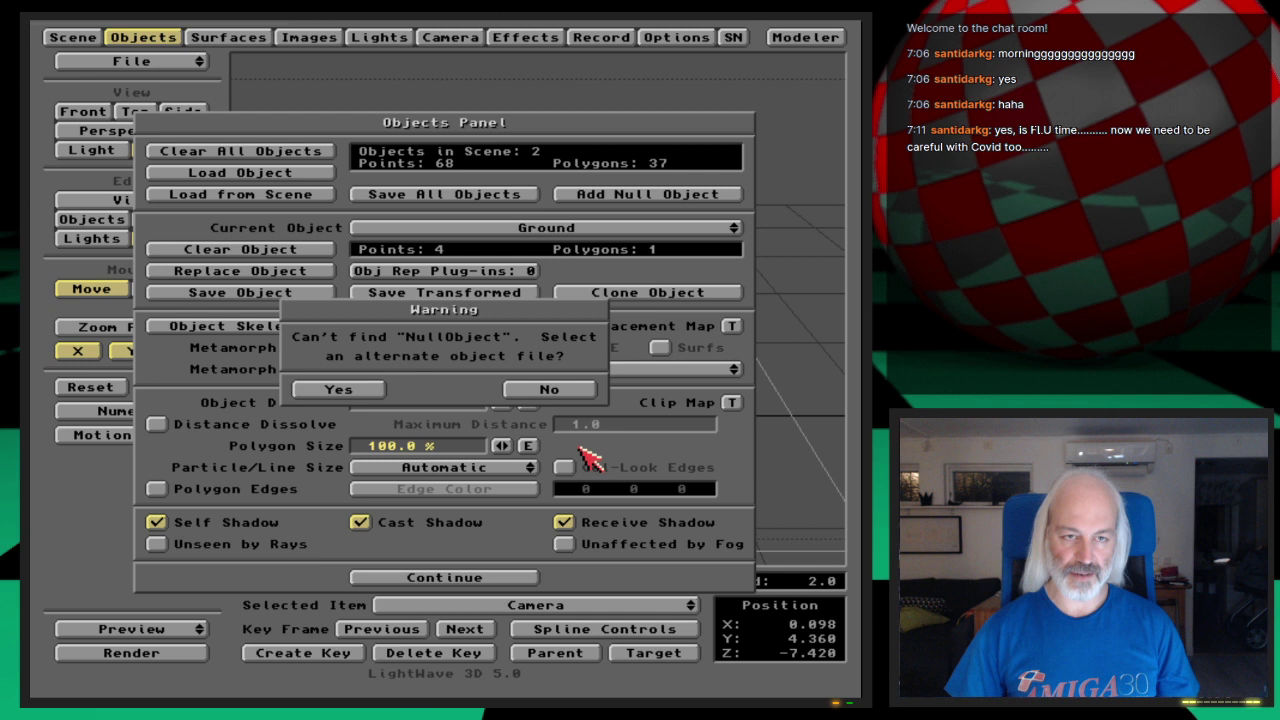
{"action": "key", "text": "super+m"}
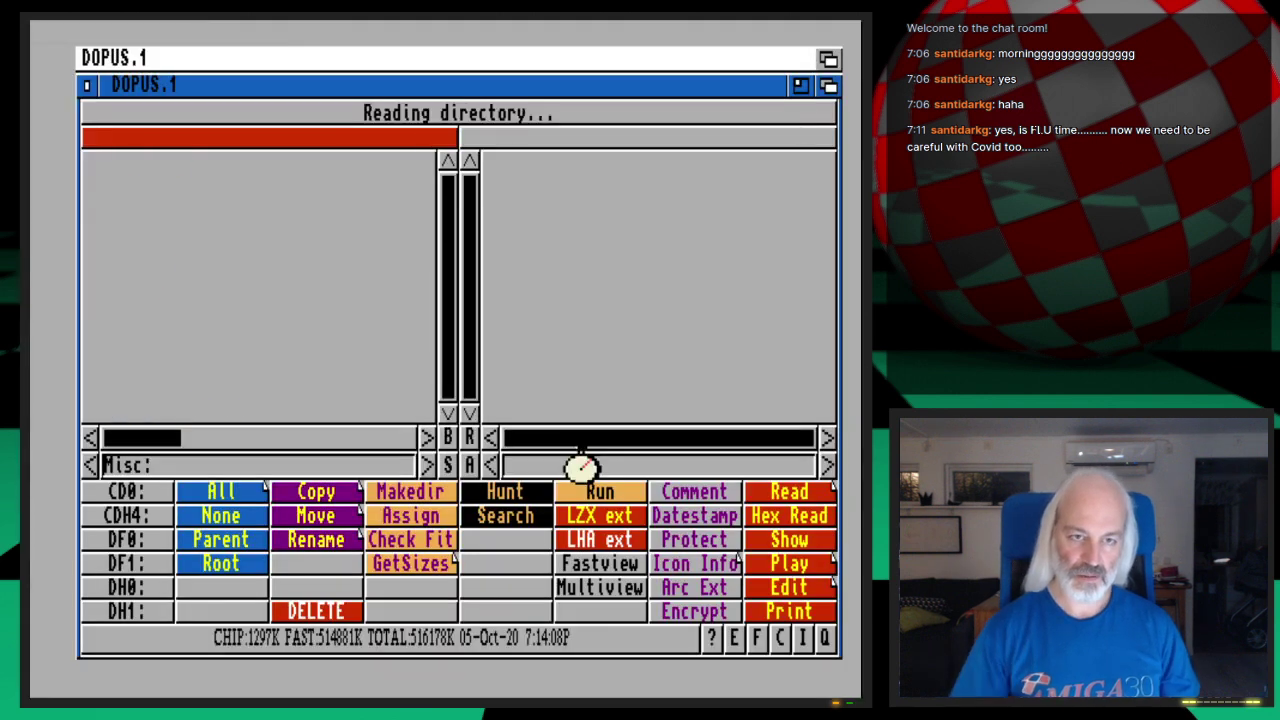
{"action": "left_click", "coordinate": [87, 86]}
{"action": "left_click", "coordinate": [340, 396]}
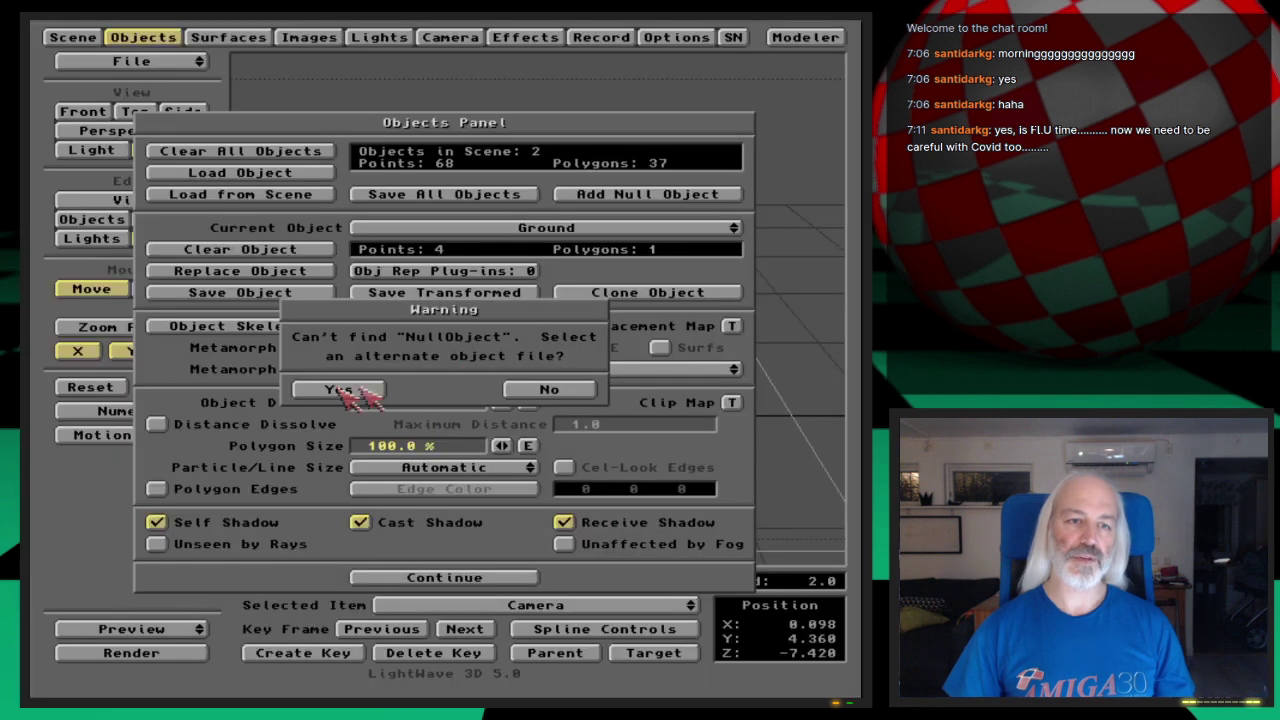
{"action": "left_click", "coordinate": [577, 394]}
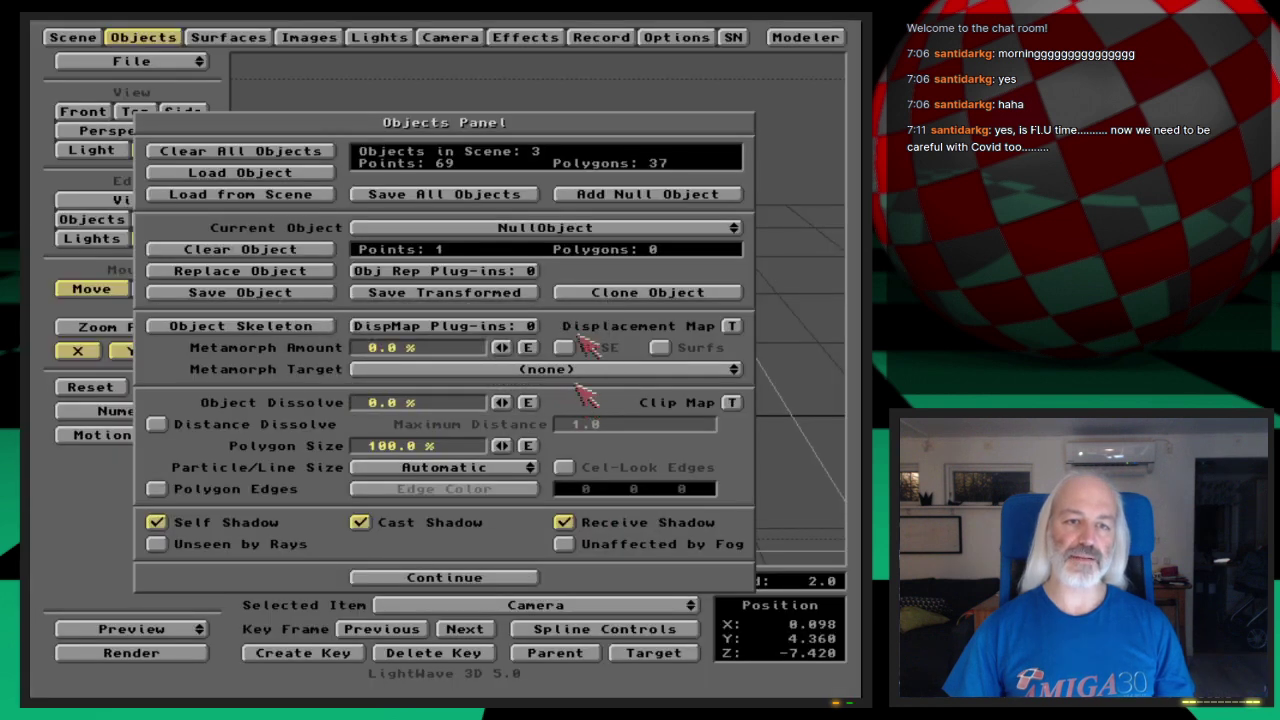
- Select the loaded null object for editing and raise it to about Y 1.04
{"action": "left_click", "coordinate": [595, 228]}
{"action": "left_click", "coordinate": [589, 226]}
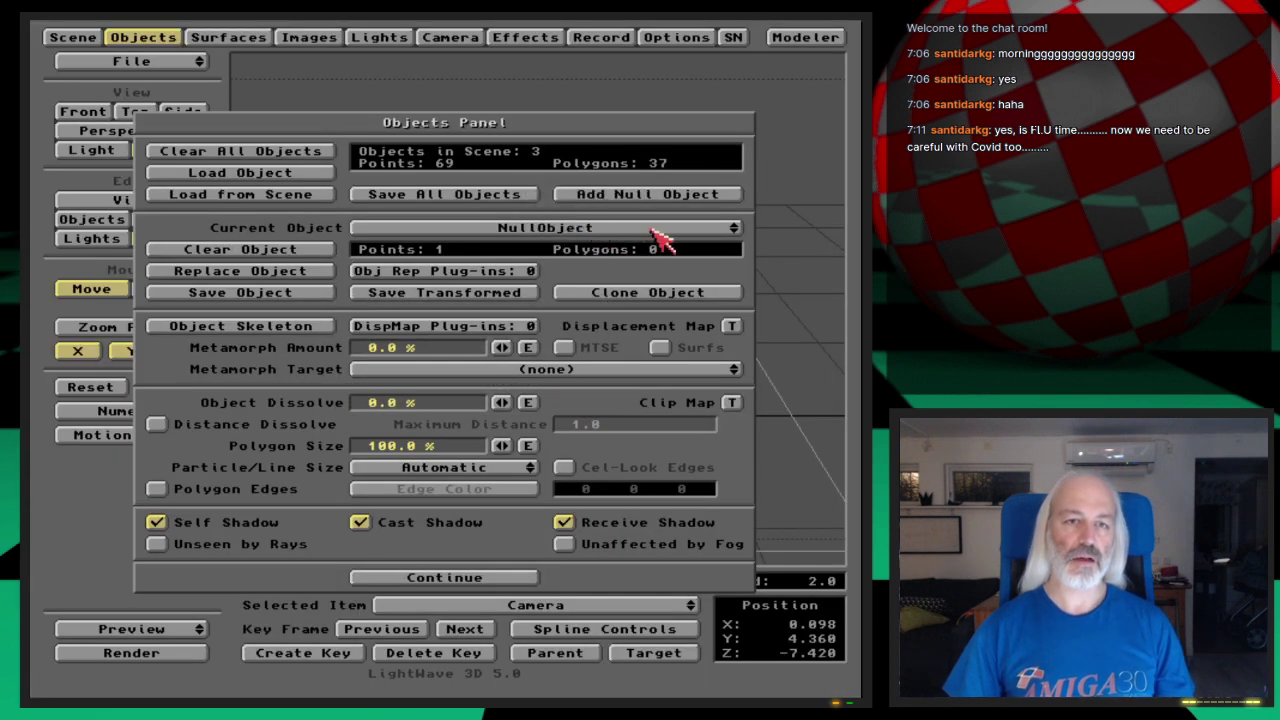
{"action": "left_click", "coordinate": [168, 37]}
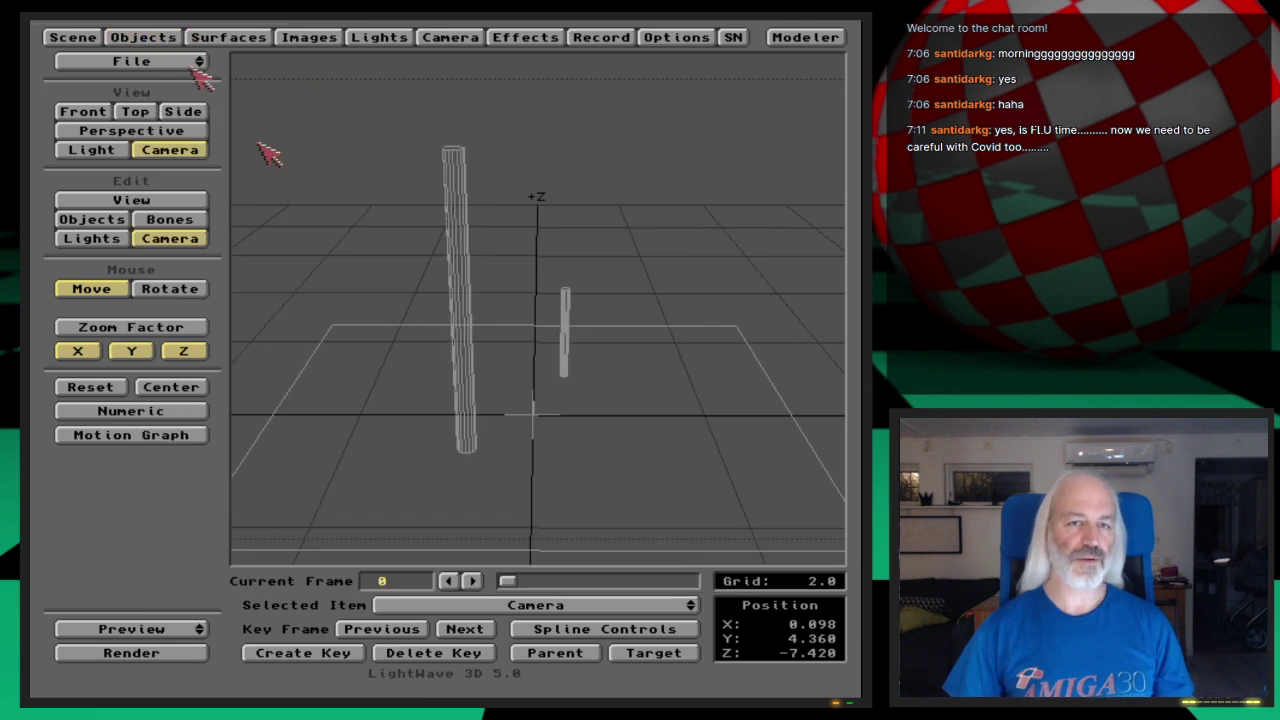
{"action": "left_click", "coordinate": [100, 222]}
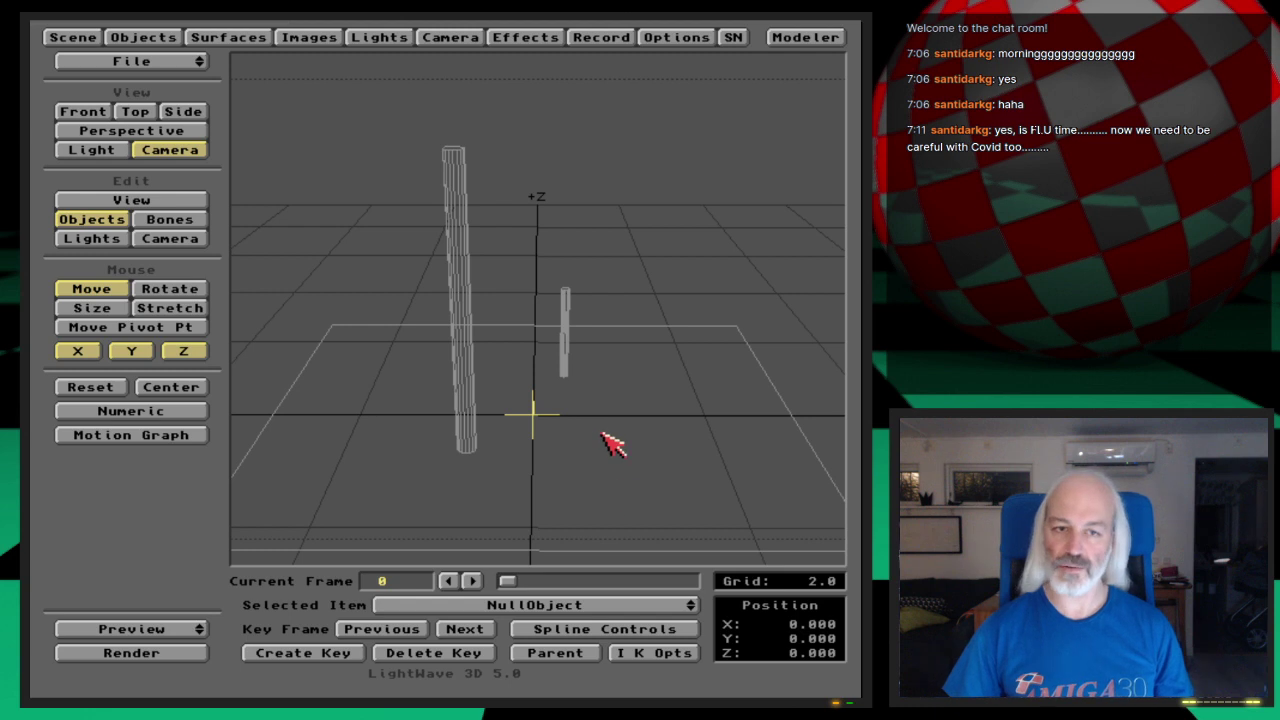
{"action": "right_click_drag", "start_coordinate": [623, 500], "coordinate": [623, 372]}
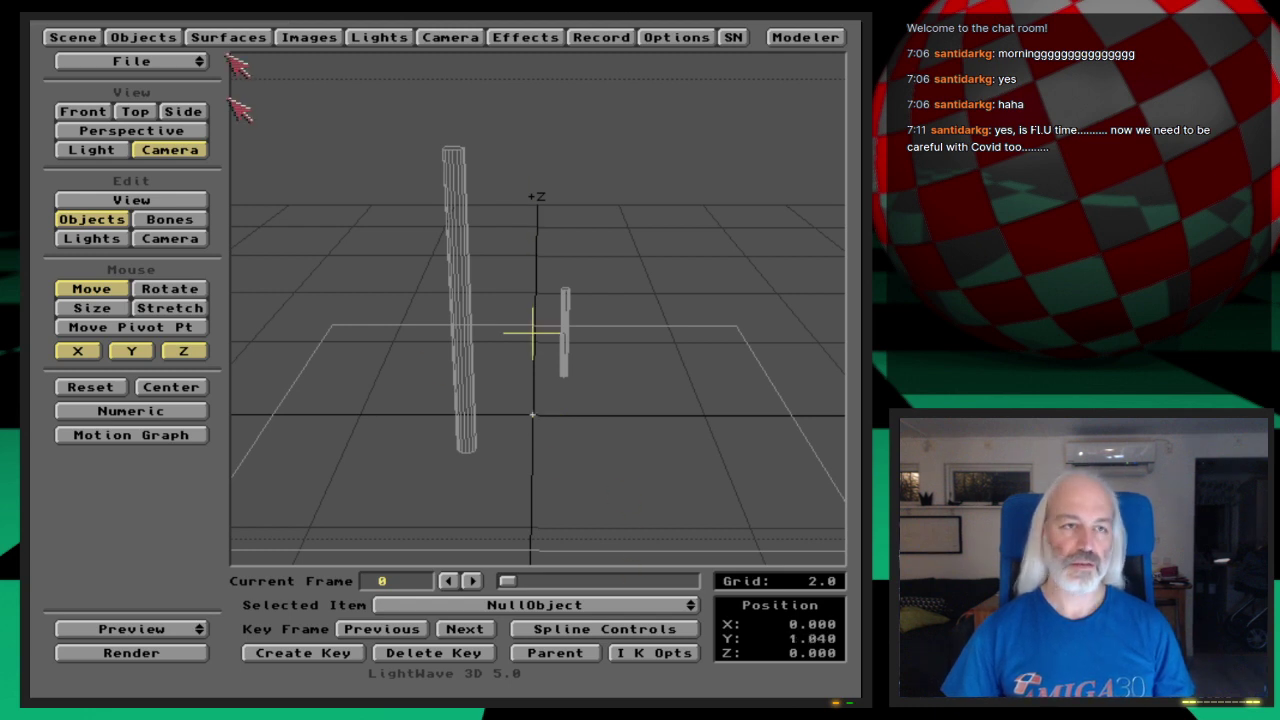
- Make all lights visible in the layout and raise the null object to about Y 2.94
{"action": "left_click", "coordinate": [73, 37]}
{"action": "left_click_drag", "start_coordinate": [210, 488], "coordinate": [222, 590]}
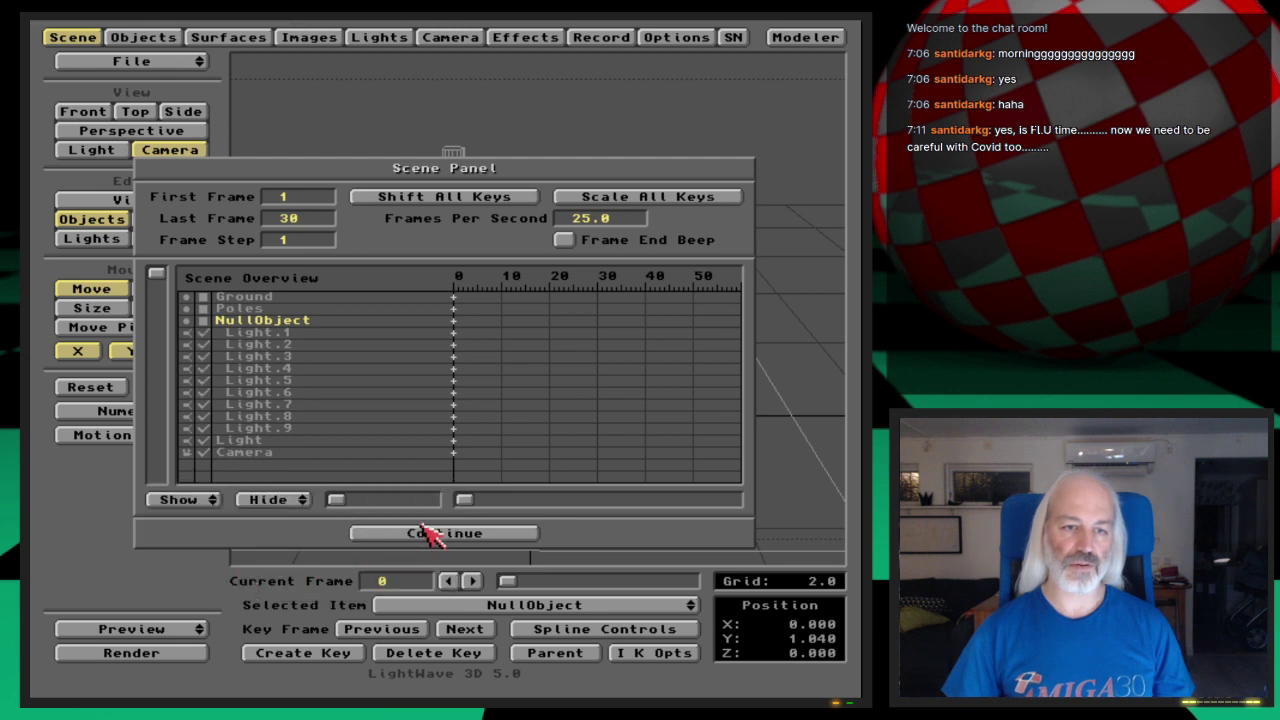
{"action": "left_click", "coordinate": [437, 537]}
{"action": "right_click_drag", "start_coordinate": [657, 500], "coordinate": [657, 255]}
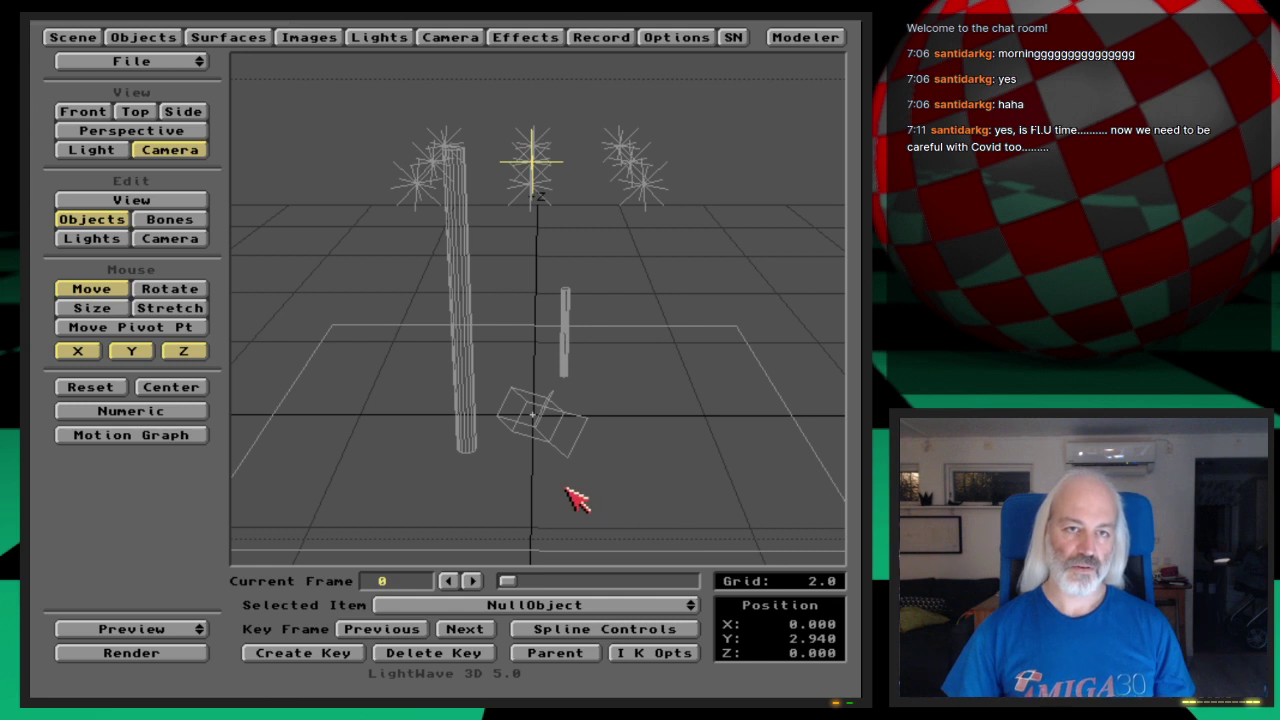
- Clear the null object and all lights from the scene
{"action": "key", "text": "minus"}
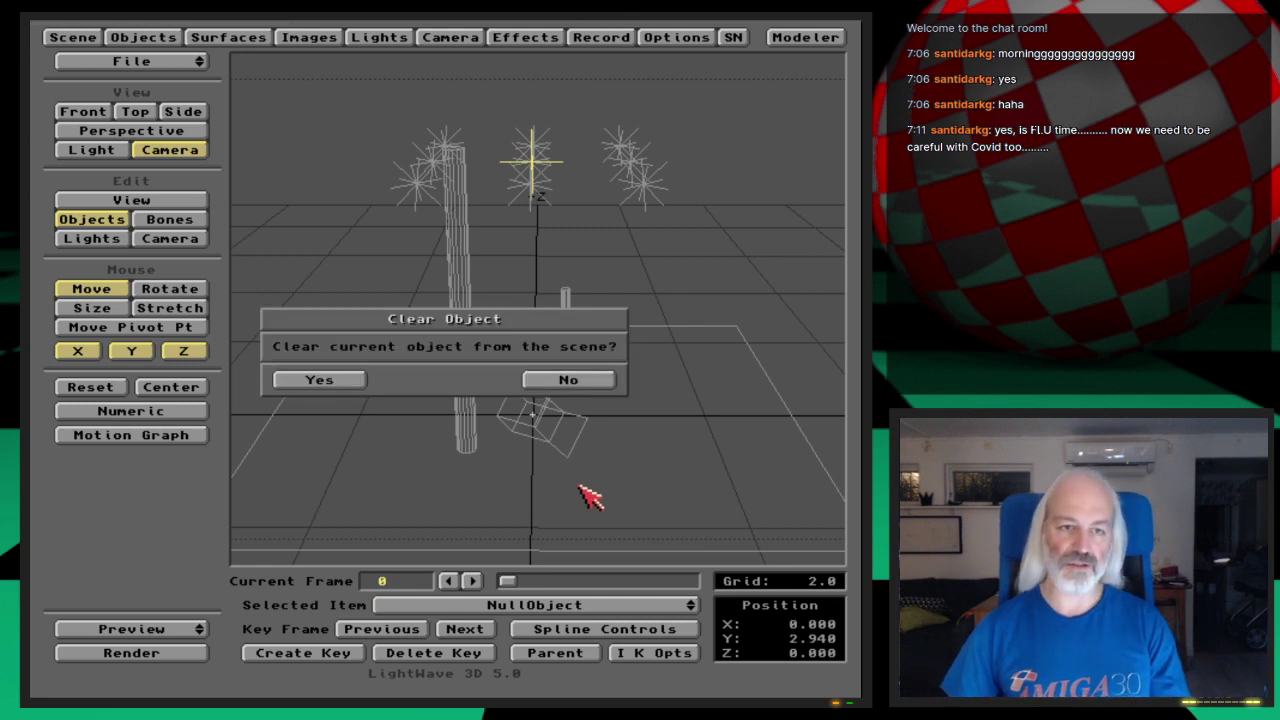
{"action": "key", "text": "Return"}
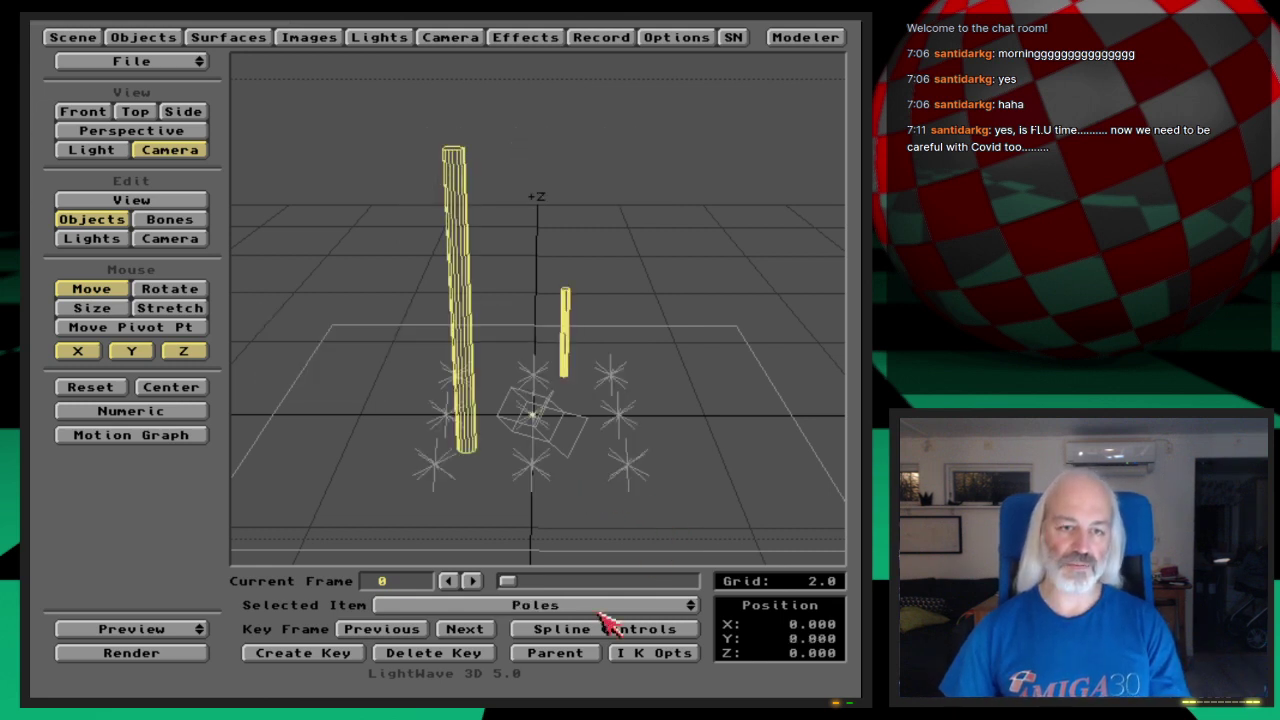
{"action": "left_click", "coordinate": [124, 240]}
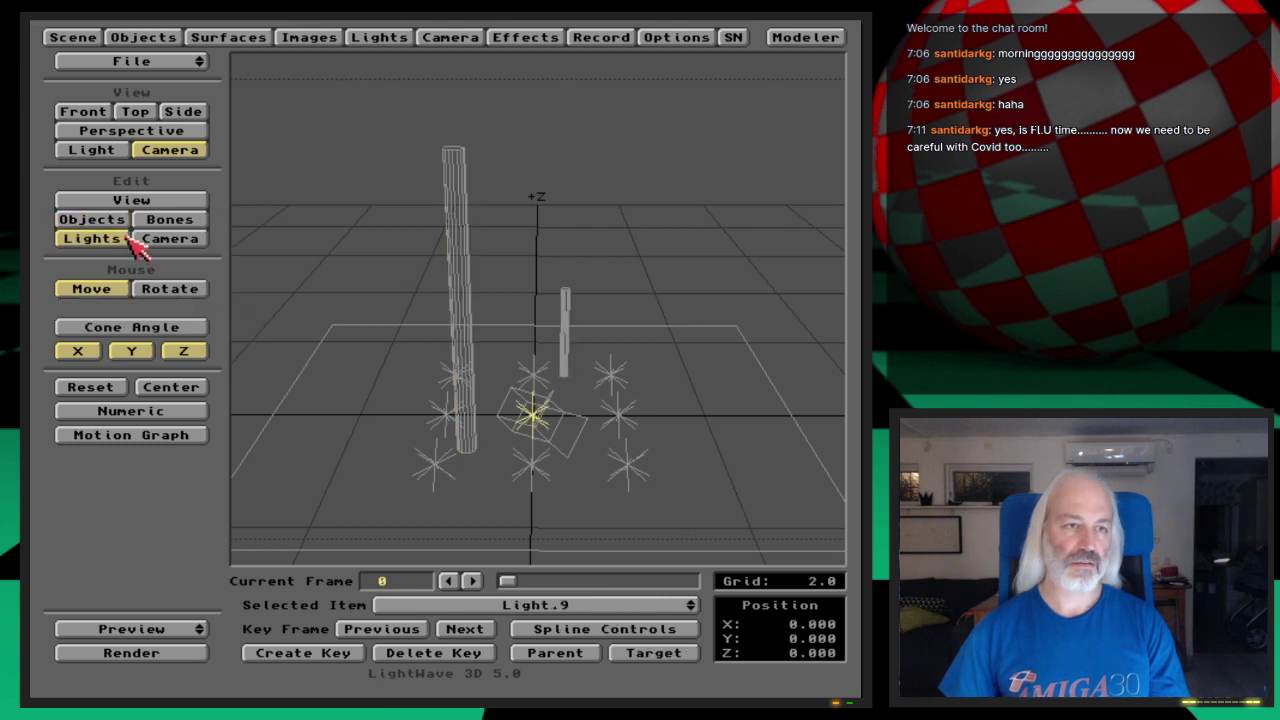
{"action": "left_click", "coordinate": [380, 37]}
{"action": "left_click", "coordinate": [290, 165]}
{"action": "left_click", "coordinate": [318, 381]}
{"action": "left_click", "coordinate": [388, 37]}
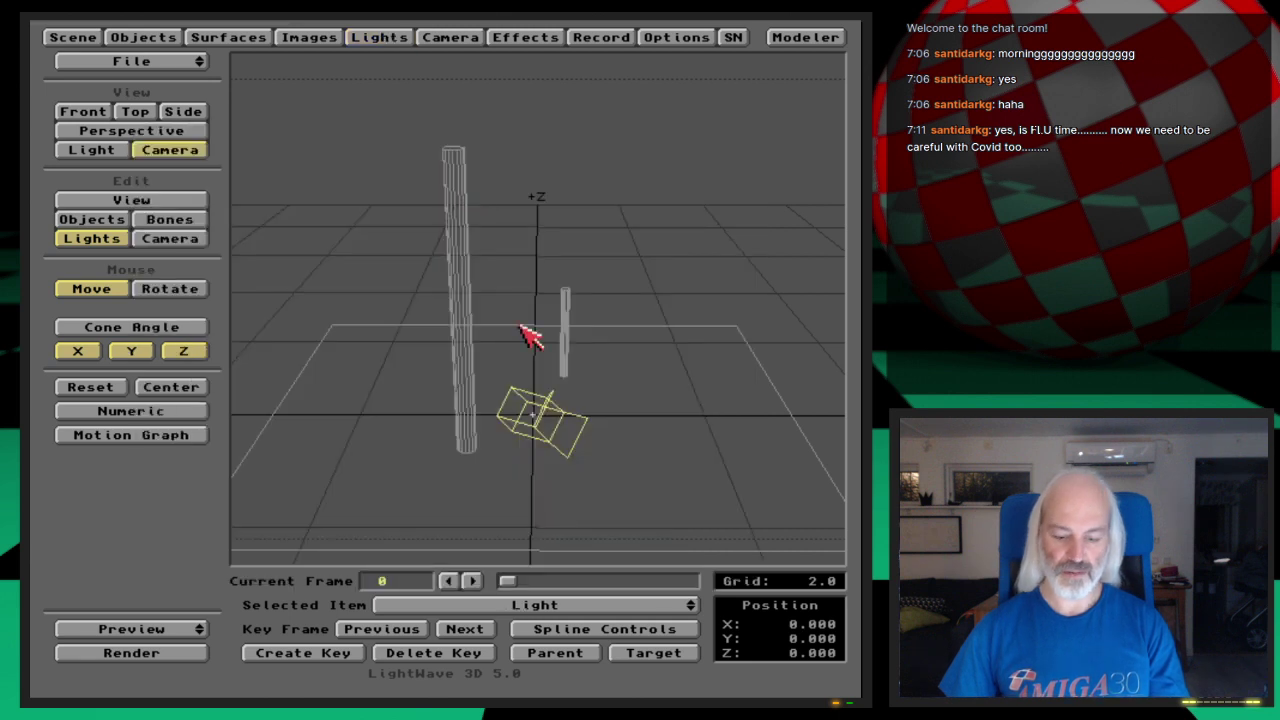
- Render the current frame and check which objects remain in the scene
{"action": "key", "text": "F9"}
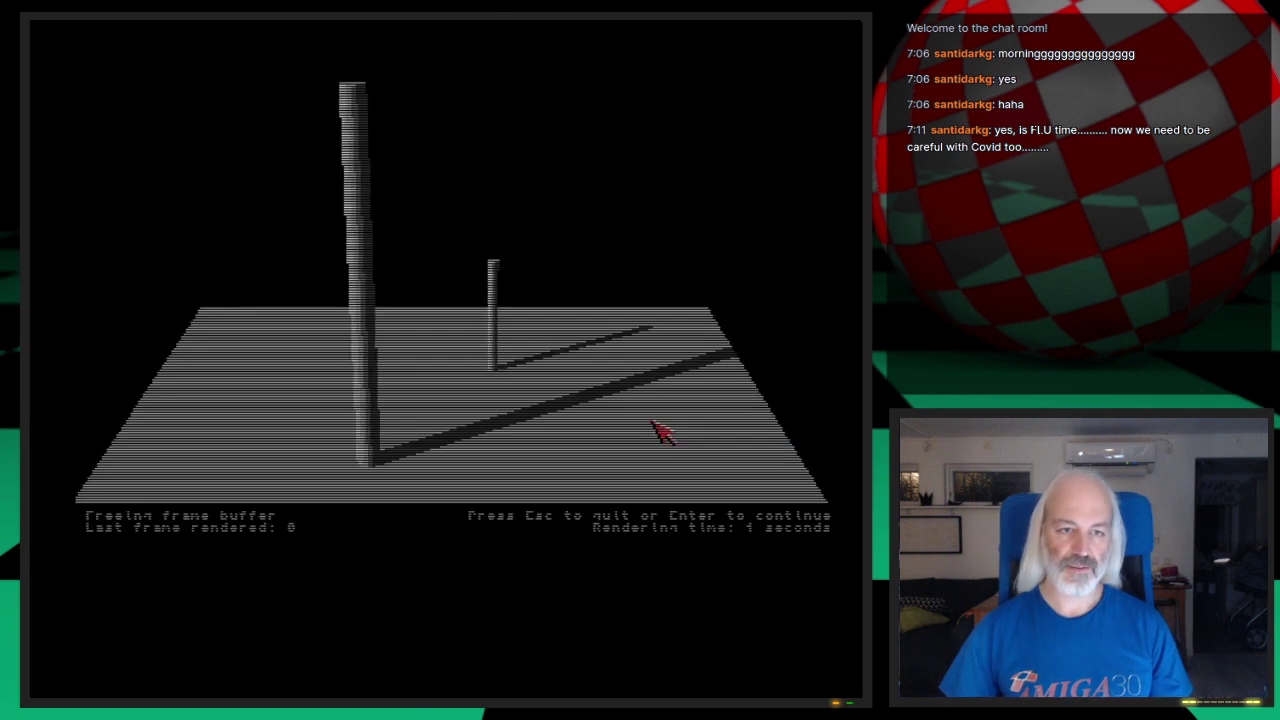
{"action": "key", "text": "Escape"}
{"action": "left_click", "coordinate": [150, 37]}
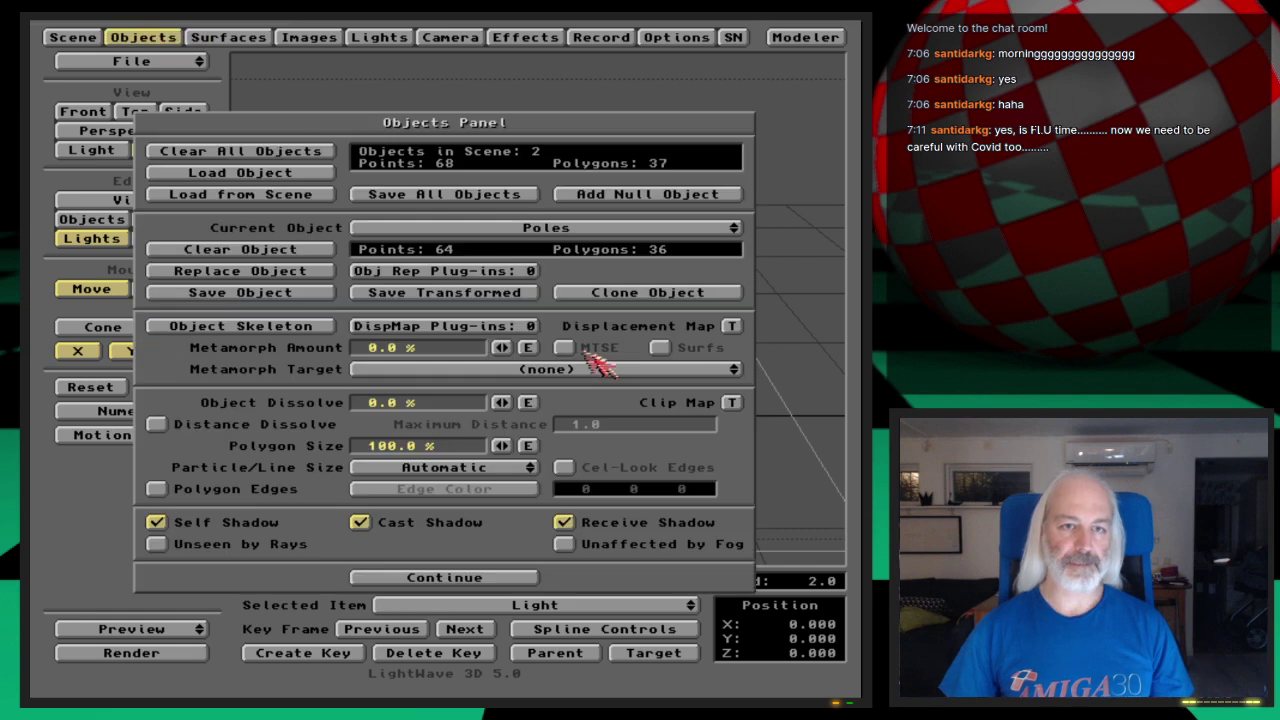
{"action": "left_click", "coordinate": [541, 229]}
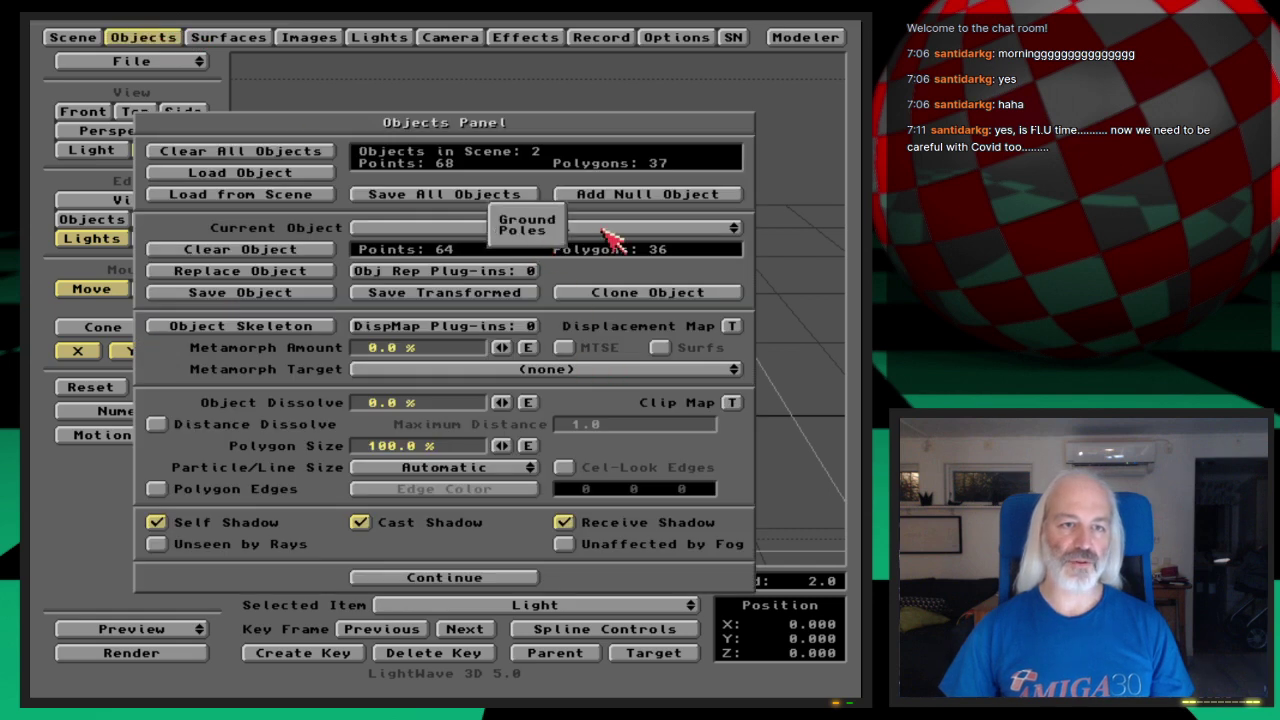
{"action": "left_click", "coordinate": [605, 232]}
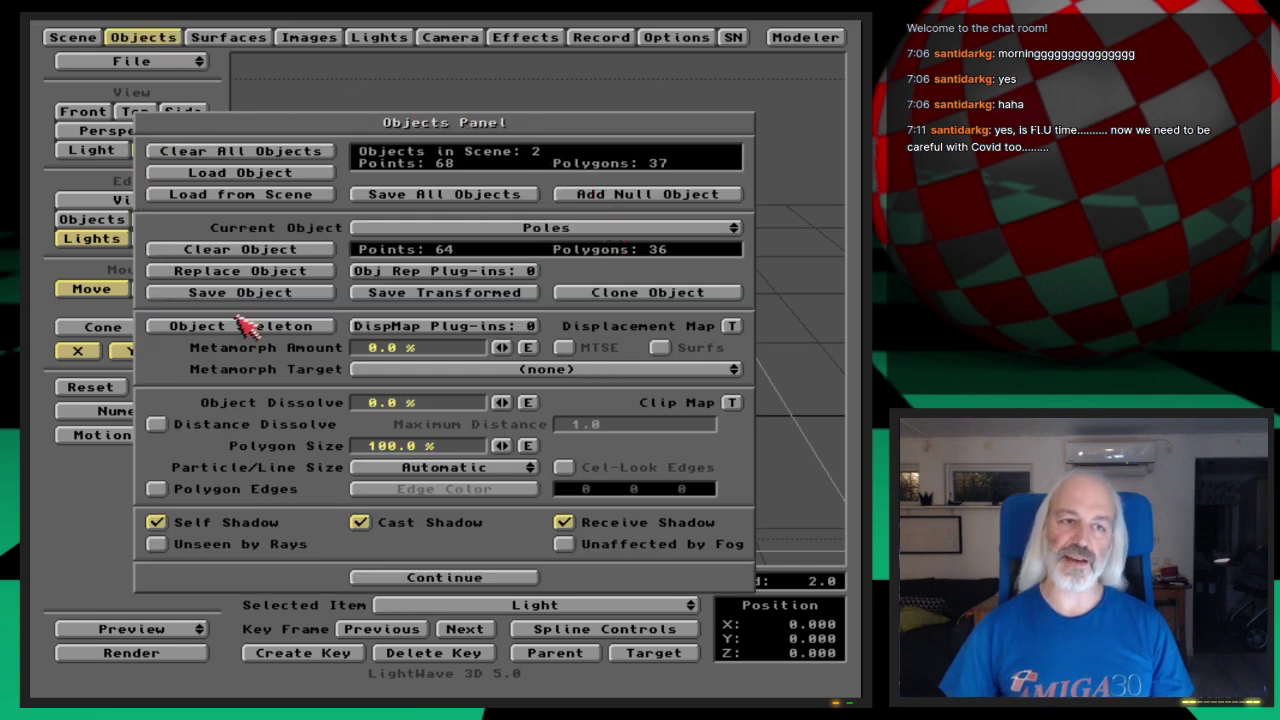
- Load LightSwarm-9pointRectAreaLight from the scene files with its lights, declining an alternate file for the missing null object
{"action": "left_click", "coordinate": [265, 195]}
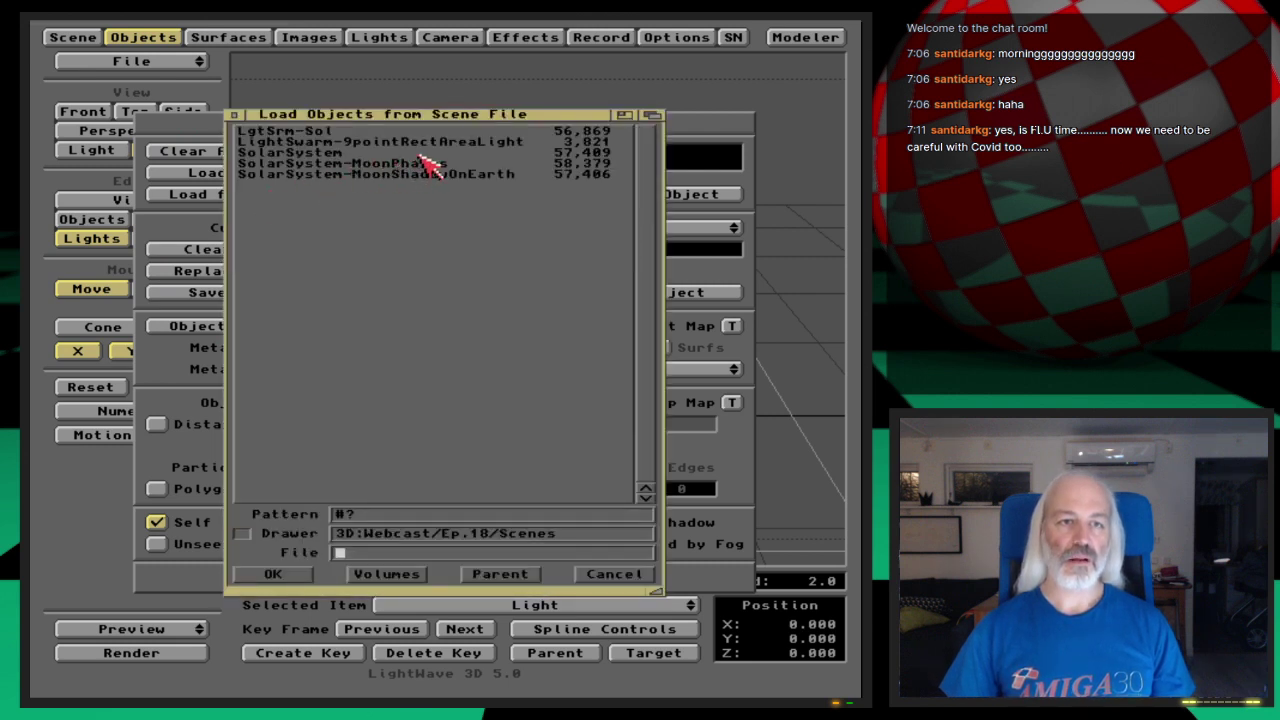
{"action": "double_click", "coordinate": [440, 147]}
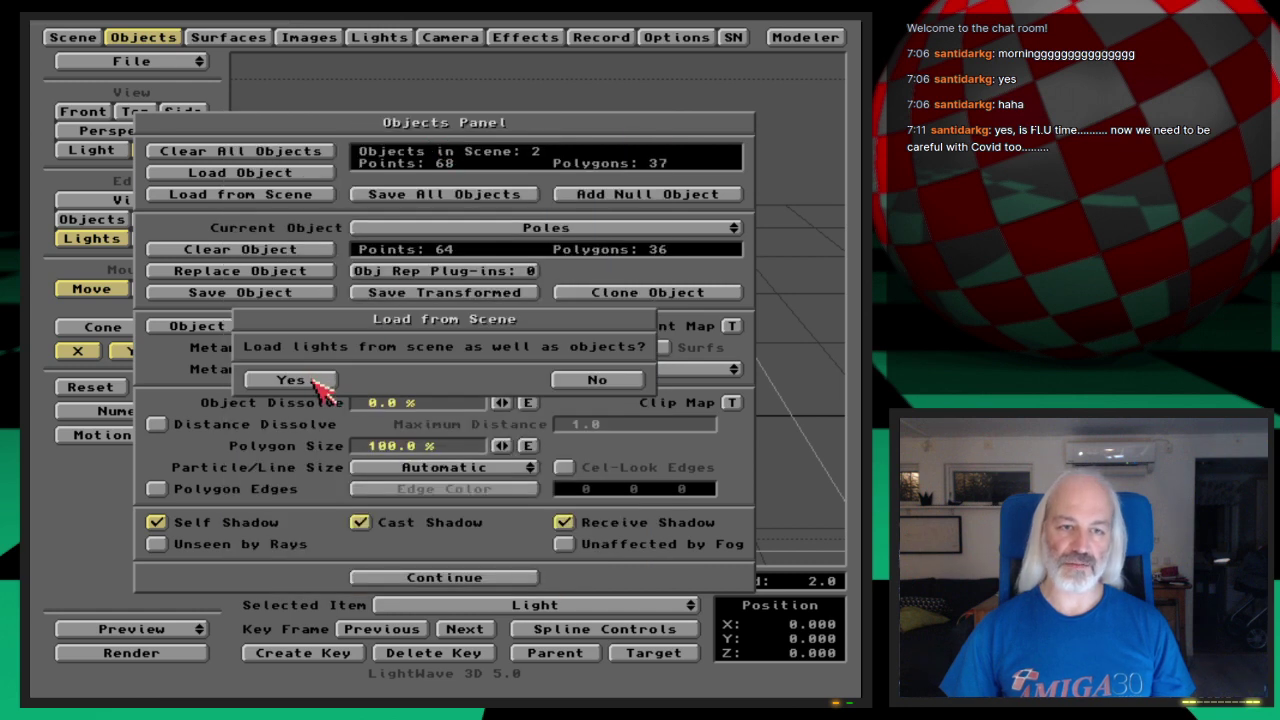
{"action": "left_click", "coordinate": [322, 387]}
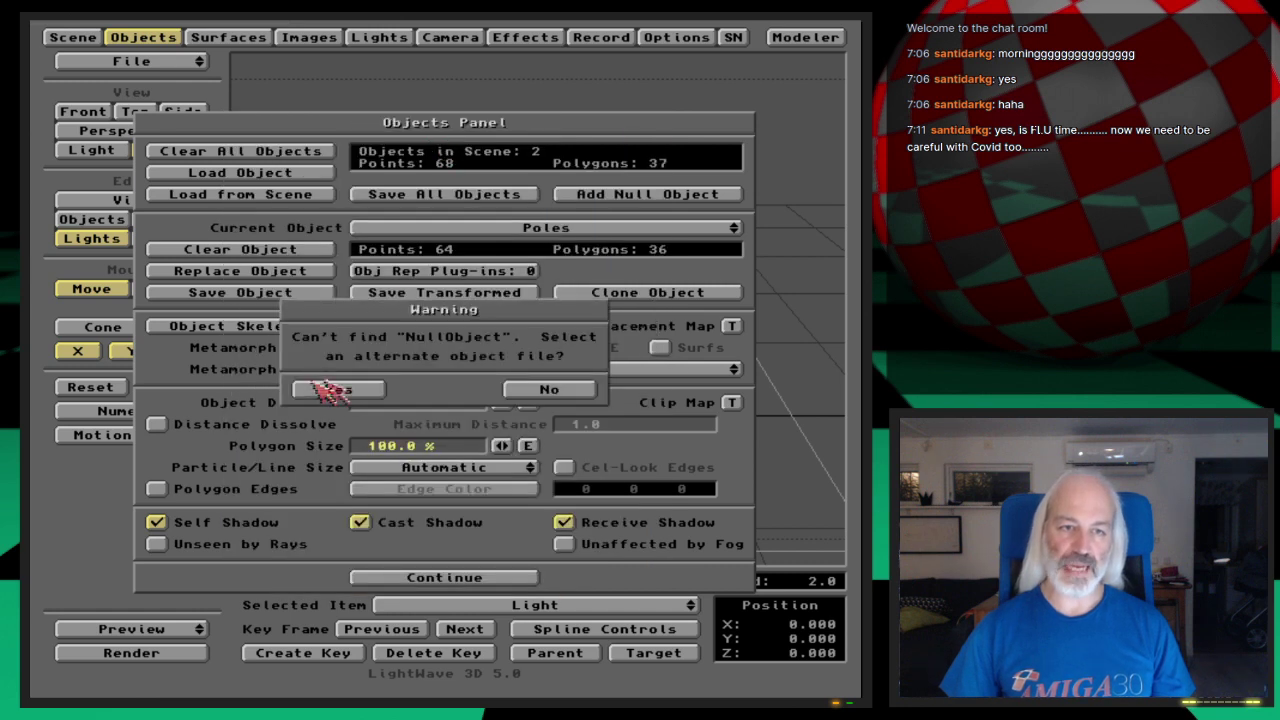
{"action": "left_click", "coordinate": [550, 389]}
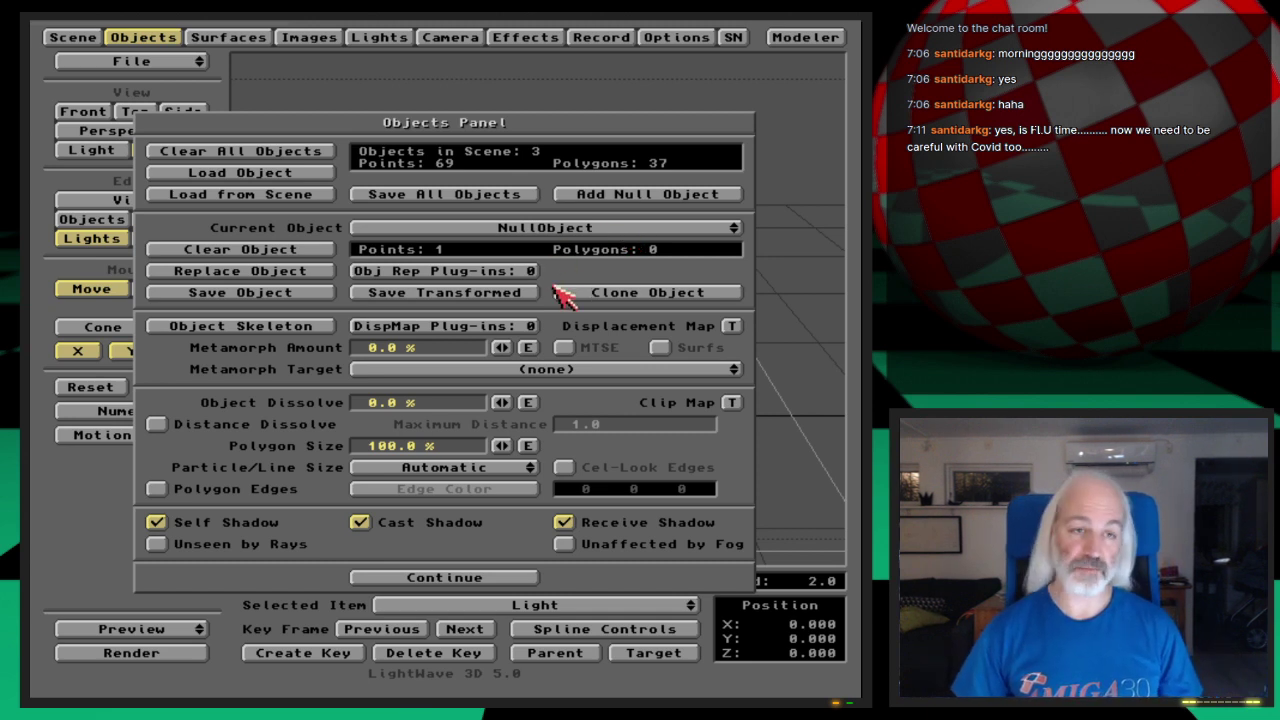
- Rename the loaded null object as LightsNull
{"action": "left_click", "coordinate": [296, 292]}
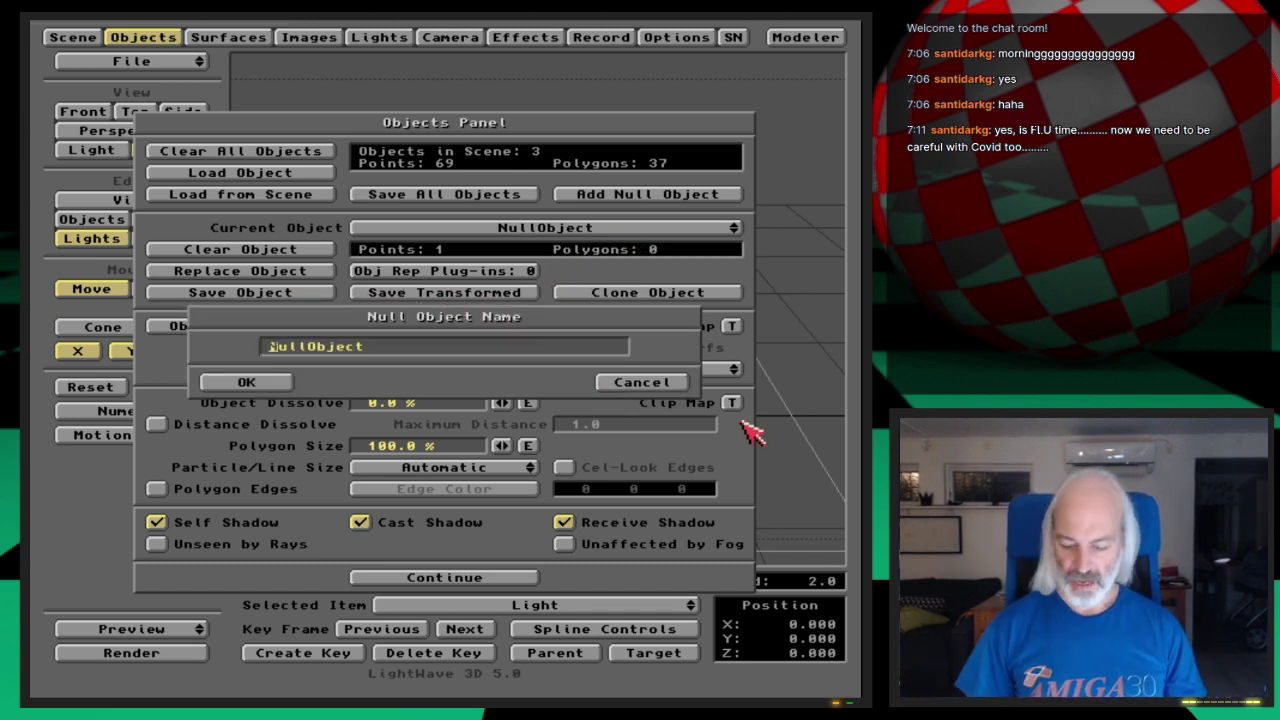
{"action": "type", "text": "LightsNull"}
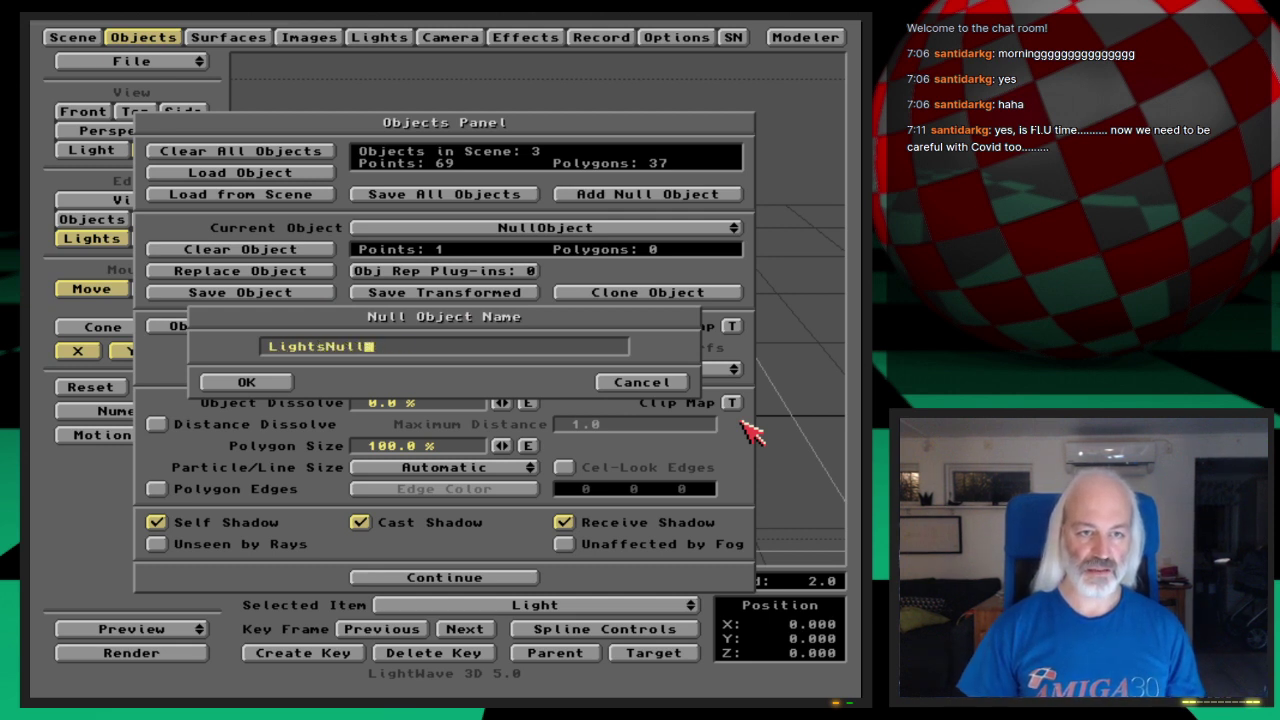
{"action": "key", "text": "Return"}
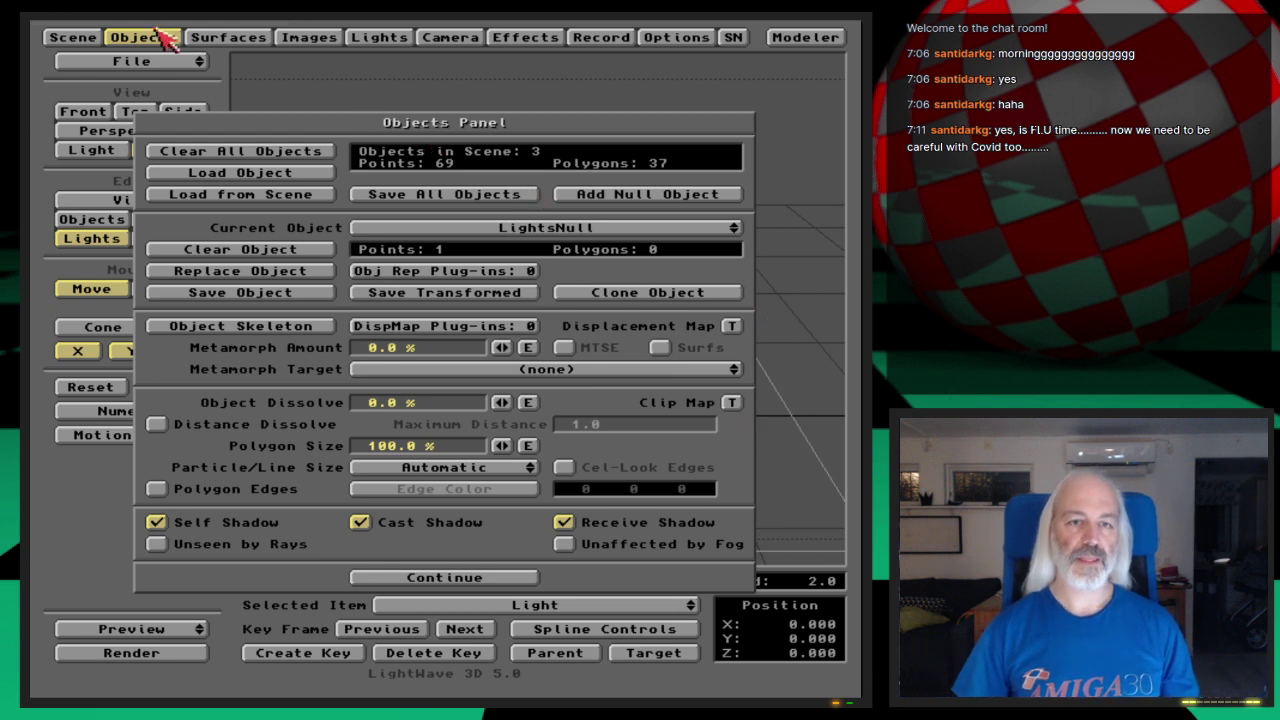
- Clear the original distant light named Light so that only the loaded point lights remain
{"action": "left_click", "coordinate": [380, 37]}
{"action": "left_click_drag", "start_coordinate": [535, 260], "coordinate": [528, 156]}
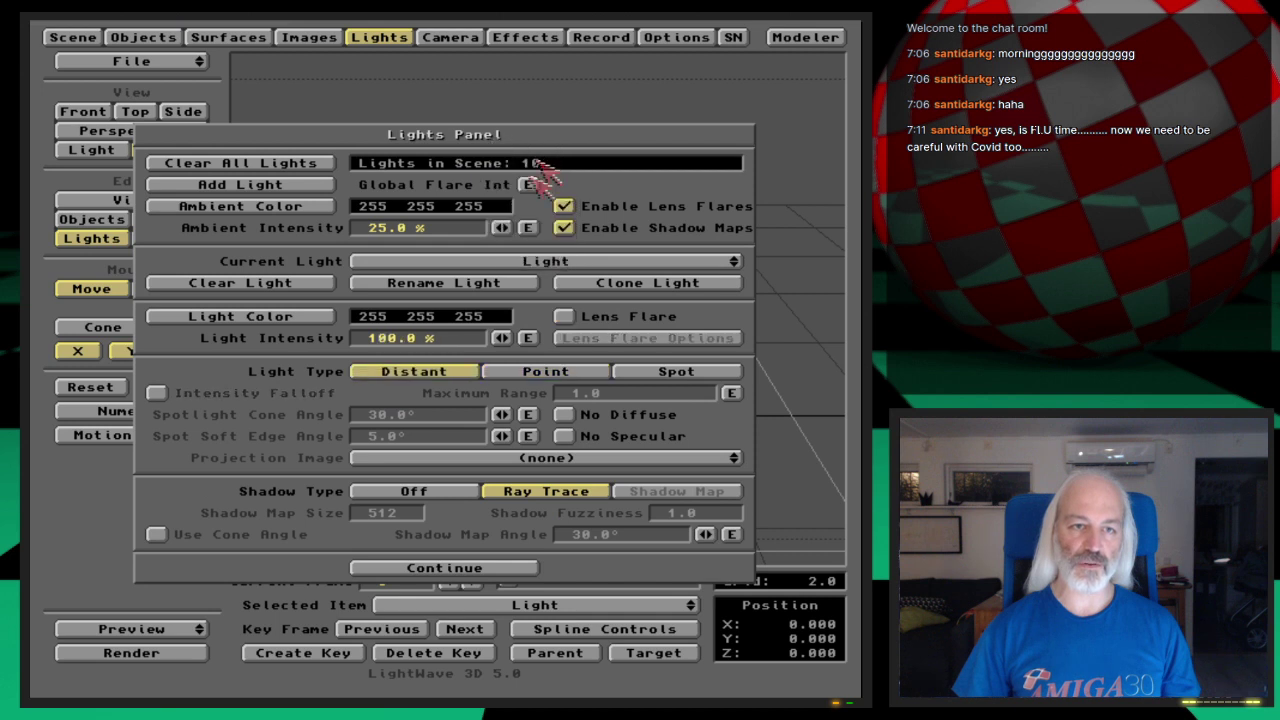
{"action": "left_click", "coordinate": [296, 283]}
{"action": "left_click", "coordinate": [305, 381]}
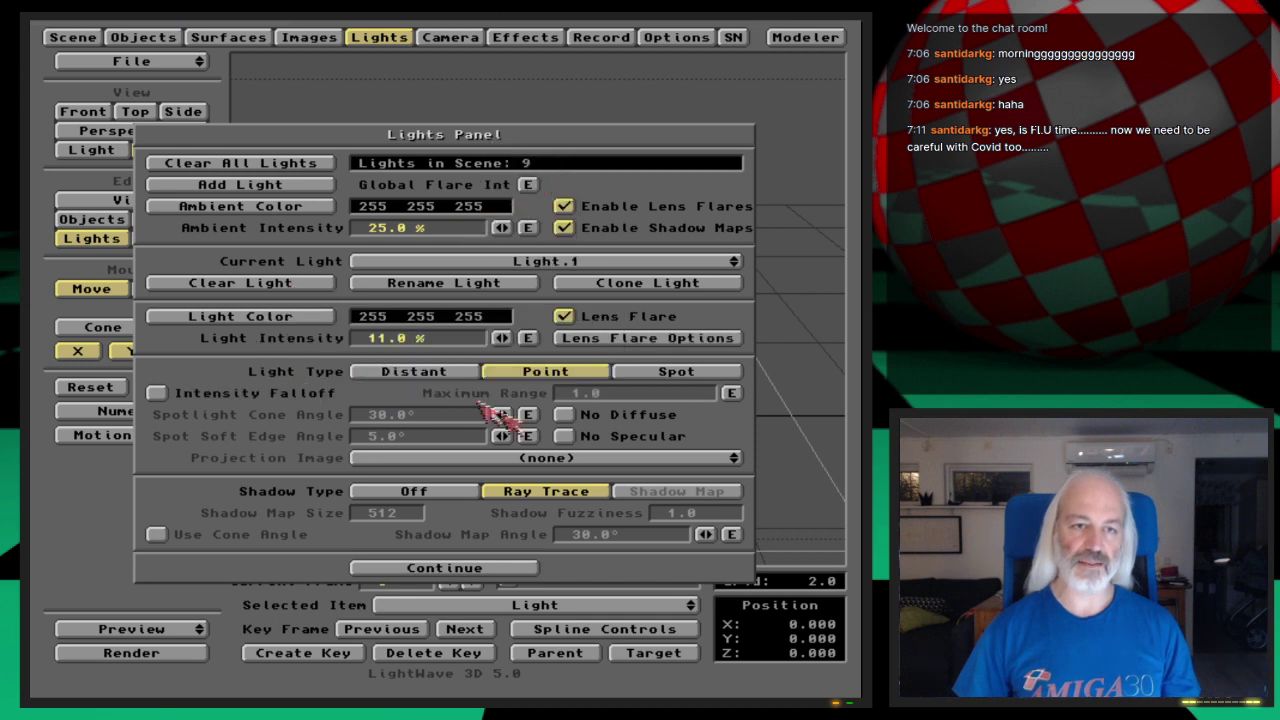
{"action": "left_click", "coordinate": [380, 40]}
- Make all the lights visible in the layout through the scene overview
{"action": "left_click", "coordinate": [72, 37]}
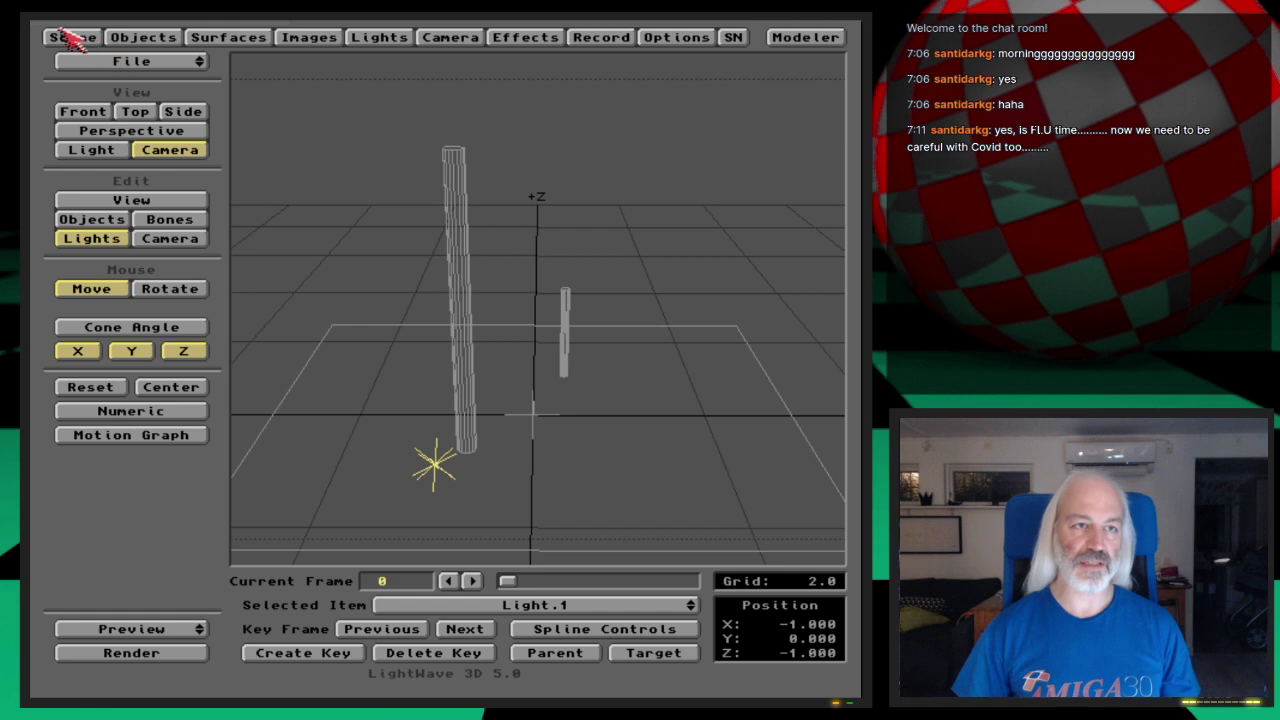
{"action": "left_click_drag", "start_coordinate": [213, 505], "coordinate": [222, 596]}
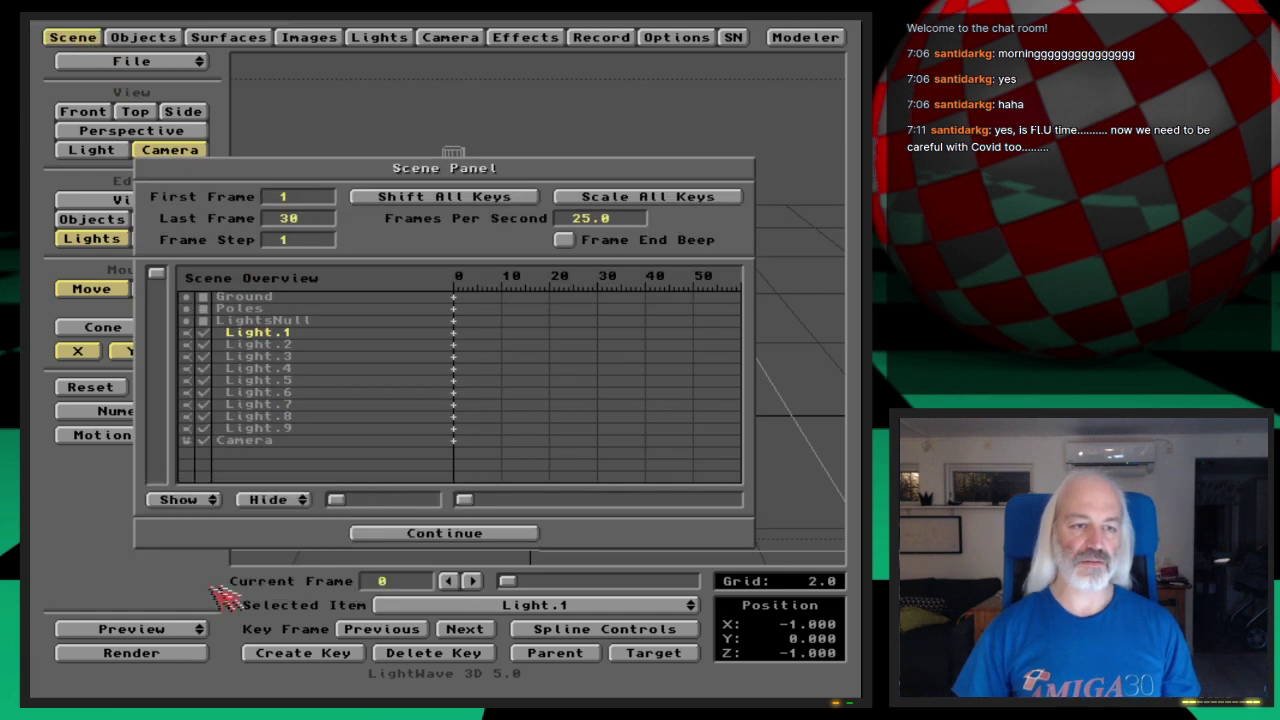
{"action": "left_click", "coordinate": [368, 535]}
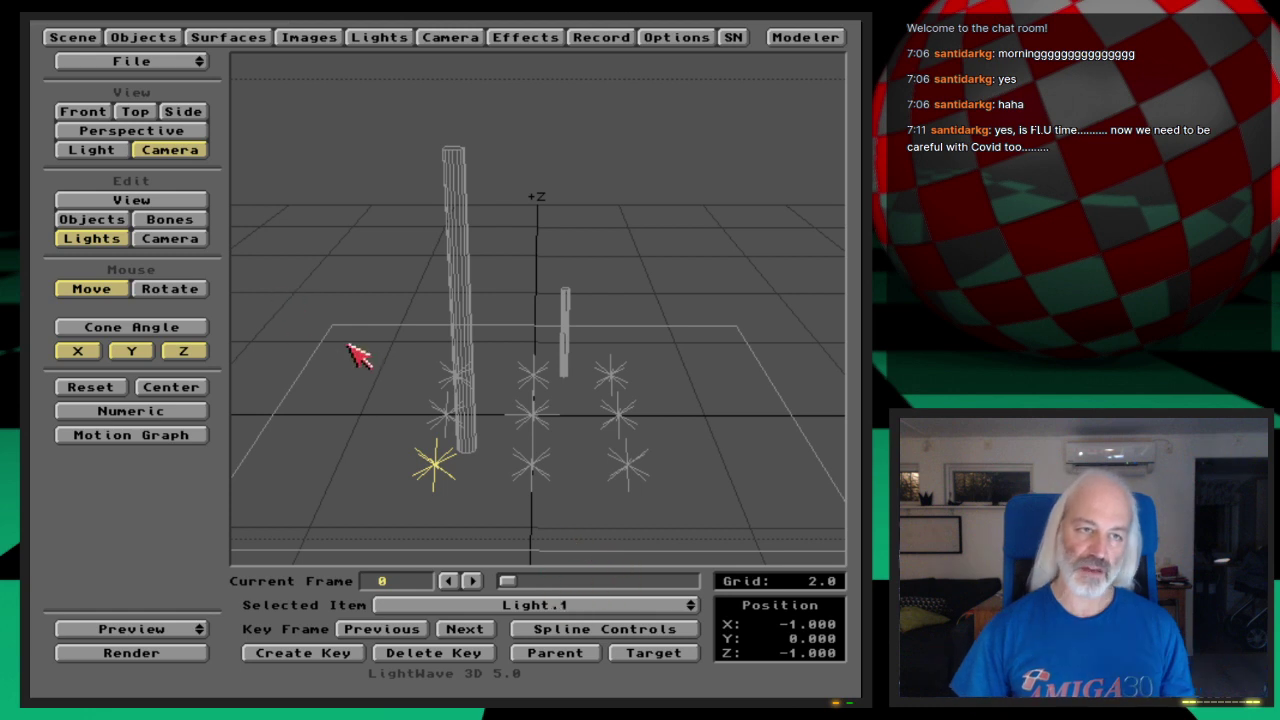
- Select LightsNull and move the light swarm to about X -3.52, Y 6.28, Z -0.99, checking it in the perspective view
{"action": "left_click", "coordinate": [113, 222]}
{"action": "mouse_move", "coordinate": [545, 600]}
{"action": "left_mouse_down"}
{"action": "mouse_move", "coordinate": [555, 640]}
{"action": "mouse_move", "coordinate": [550, 603]}
{"action": "left_mouse_up"}
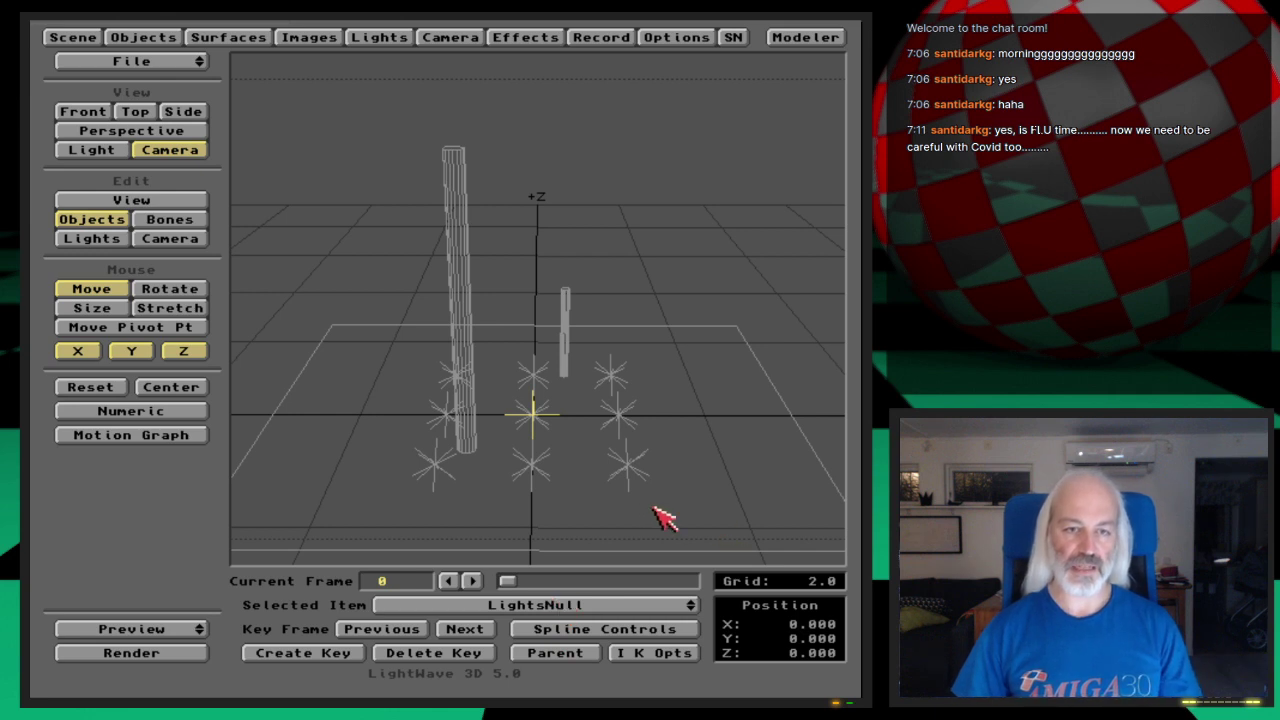
{"action": "right_click_drag", "start_coordinate": [676, 518], "coordinate": [676, 206]}
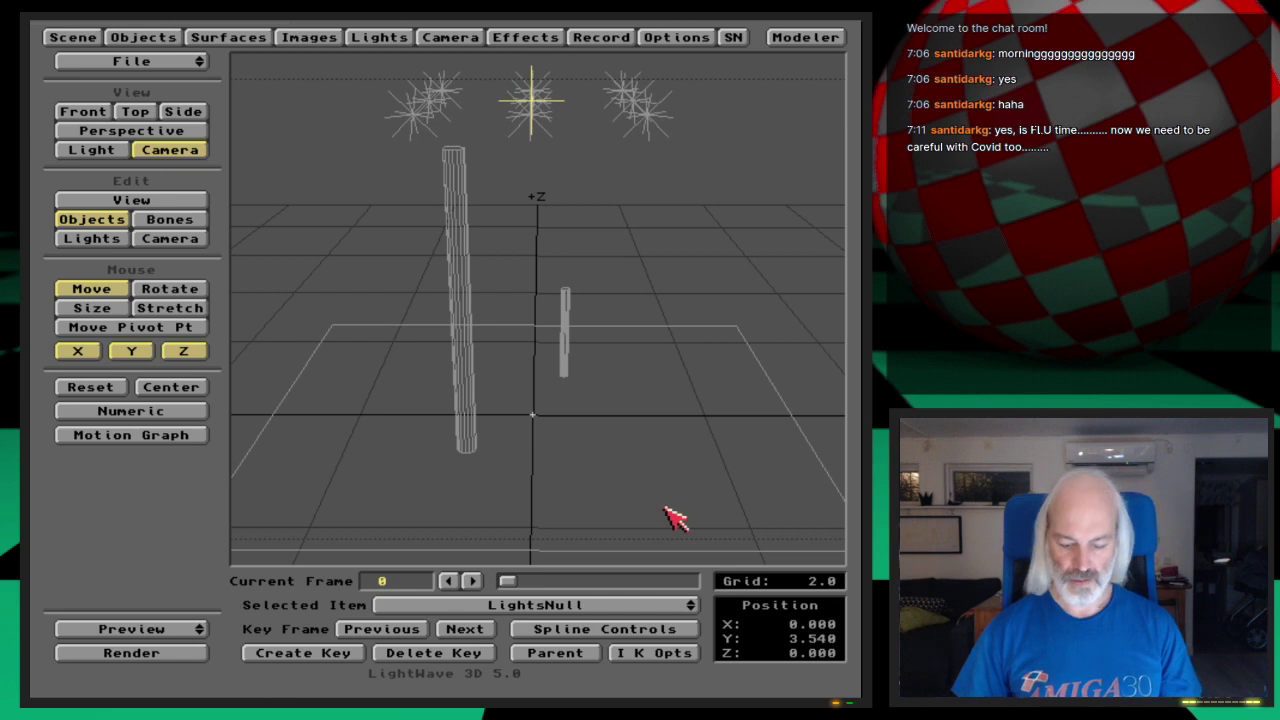
{"action": "key", "text": "4"}
{"action": "key", "text": "v"}
{"action": "mouse_move", "coordinate": [600, 357]}
{"action": "left_mouse_down"}
{"action": "mouse_move", "coordinate": [590, 420]}
{"action": "mouse_move", "coordinate": [635, 460]}
{"action": "mouse_move", "coordinate": [610, 462]}
{"action": "mouse_move", "coordinate": [598, 356]}
{"action": "mouse_move", "coordinate": [628, 340]}
{"action": "mouse_move", "coordinate": [604, 373]}
{"action": "left_mouse_up"}
{"action": "key", "text": "o"}
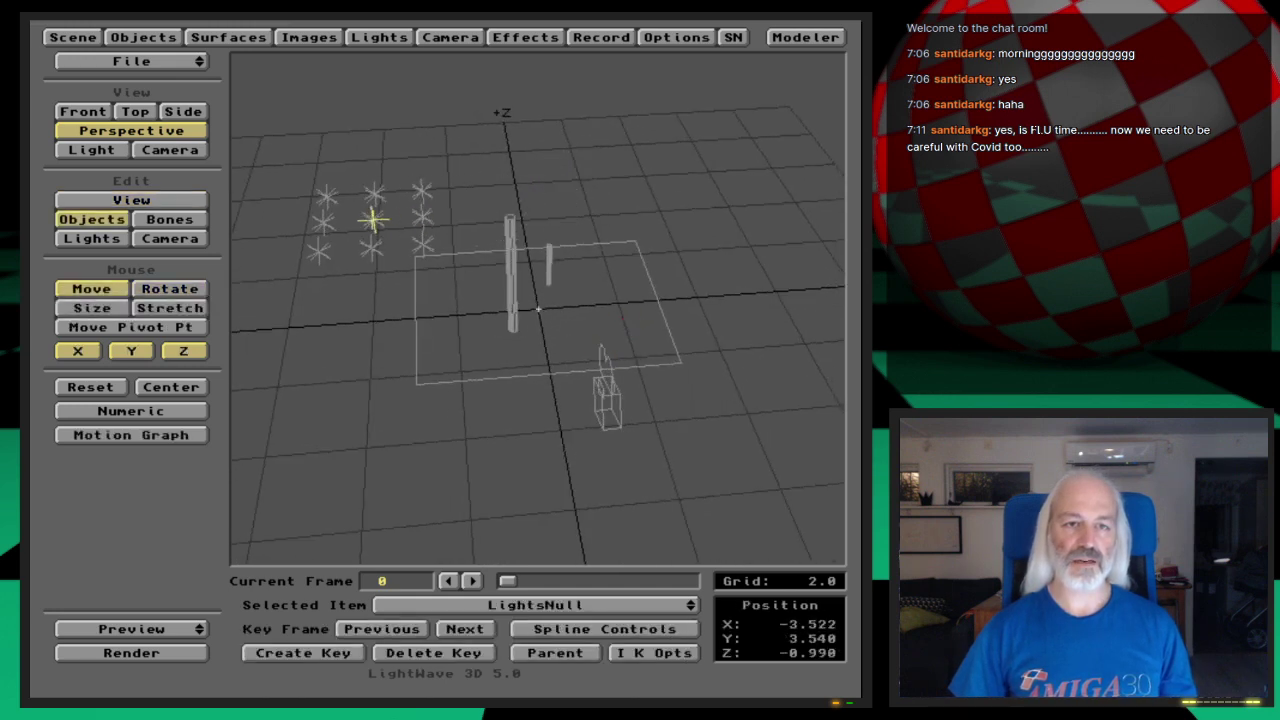
{"action": "right_click_drag", "start_coordinate": [510, 410], "coordinate": [505, 280]}
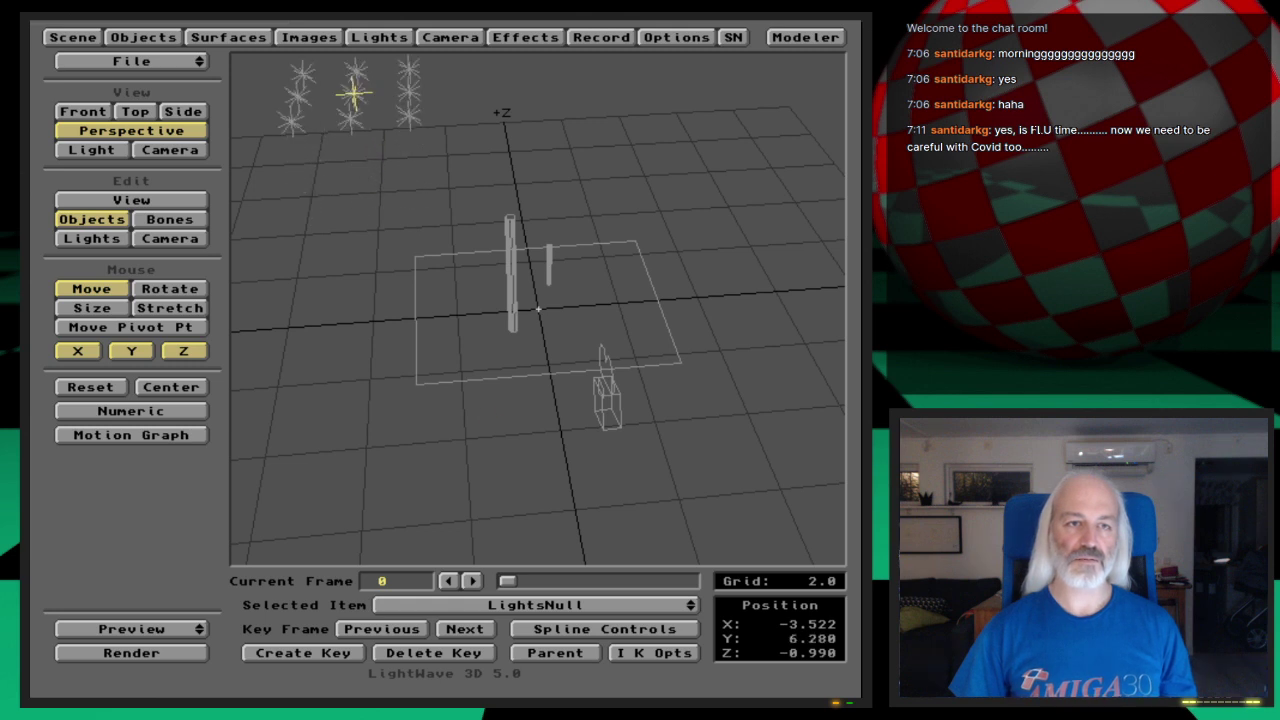
- Try rotating the light swarm's null to a heading of about 71.6°
{"action": "key", "text": "v"}
{"action": "left_click_drag", "start_coordinate": [478, 370], "coordinate": [437, 344]}
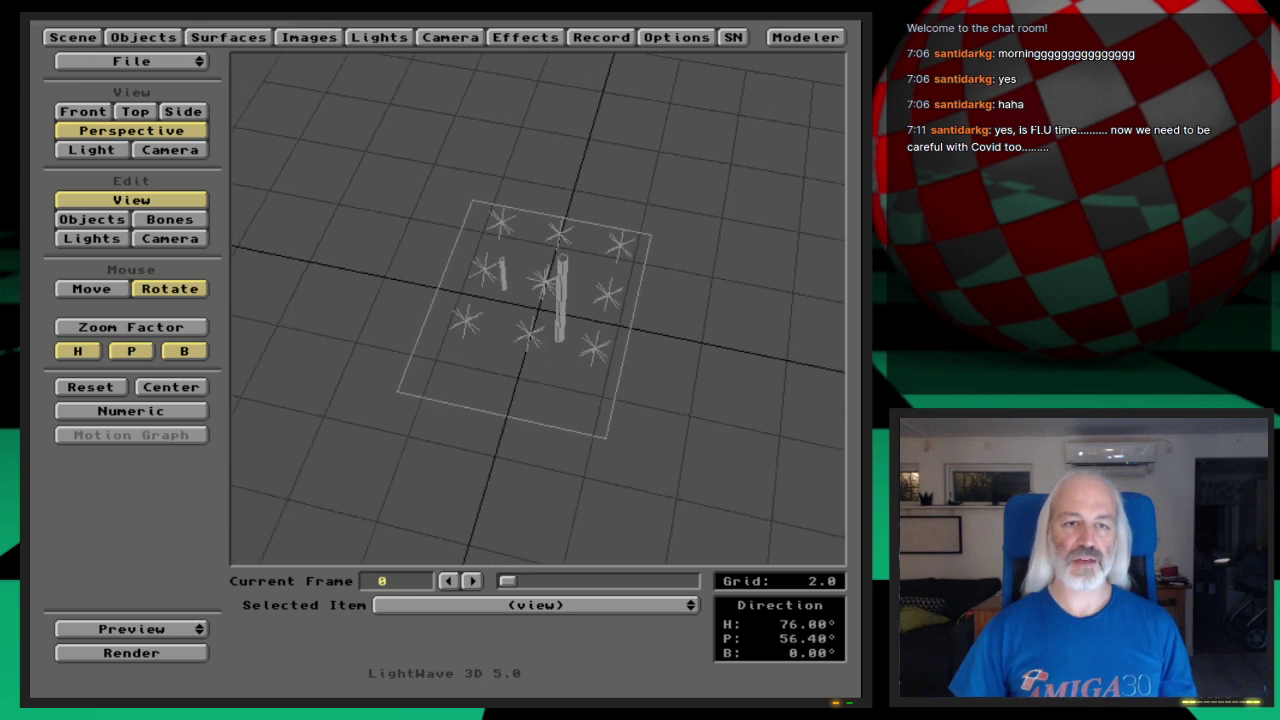
{"action": "key", "text": "o"}
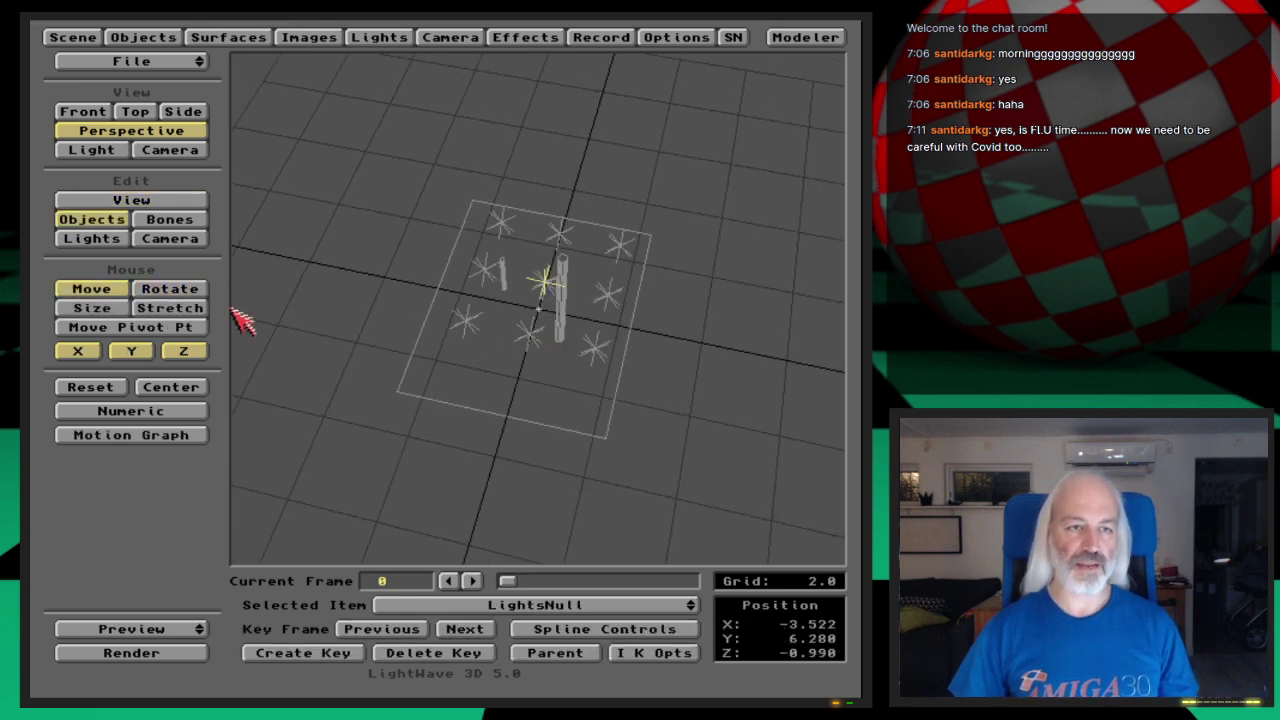
{"action": "left_click", "coordinate": [193, 288]}
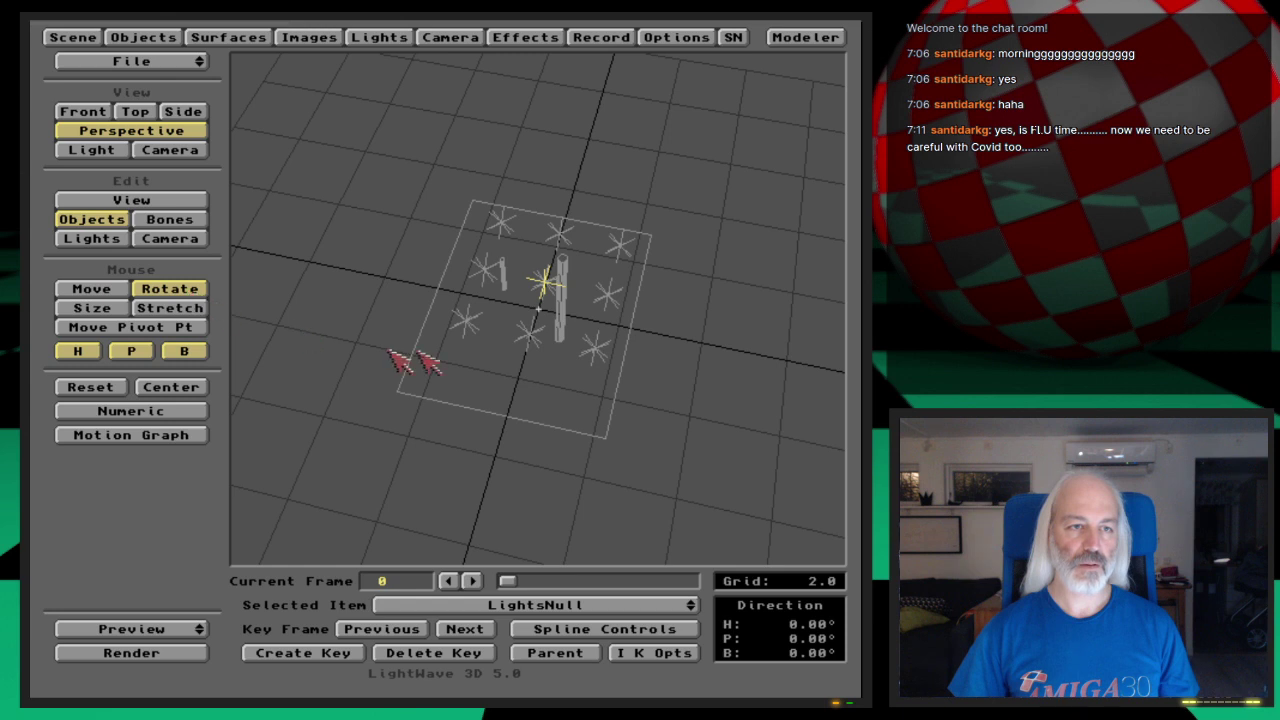
{"action": "mouse_move", "coordinate": [508, 343]}
{"action": "left_mouse_down"}
{"action": "mouse_move", "coordinate": [499, 320]}
{"action": "mouse_move", "coordinate": [575, 314]}
{"action": "mouse_move", "coordinate": [506, 334]}
{"action": "left_mouse_up"}
{"action": "right_click", "coordinate": [506, 334]}
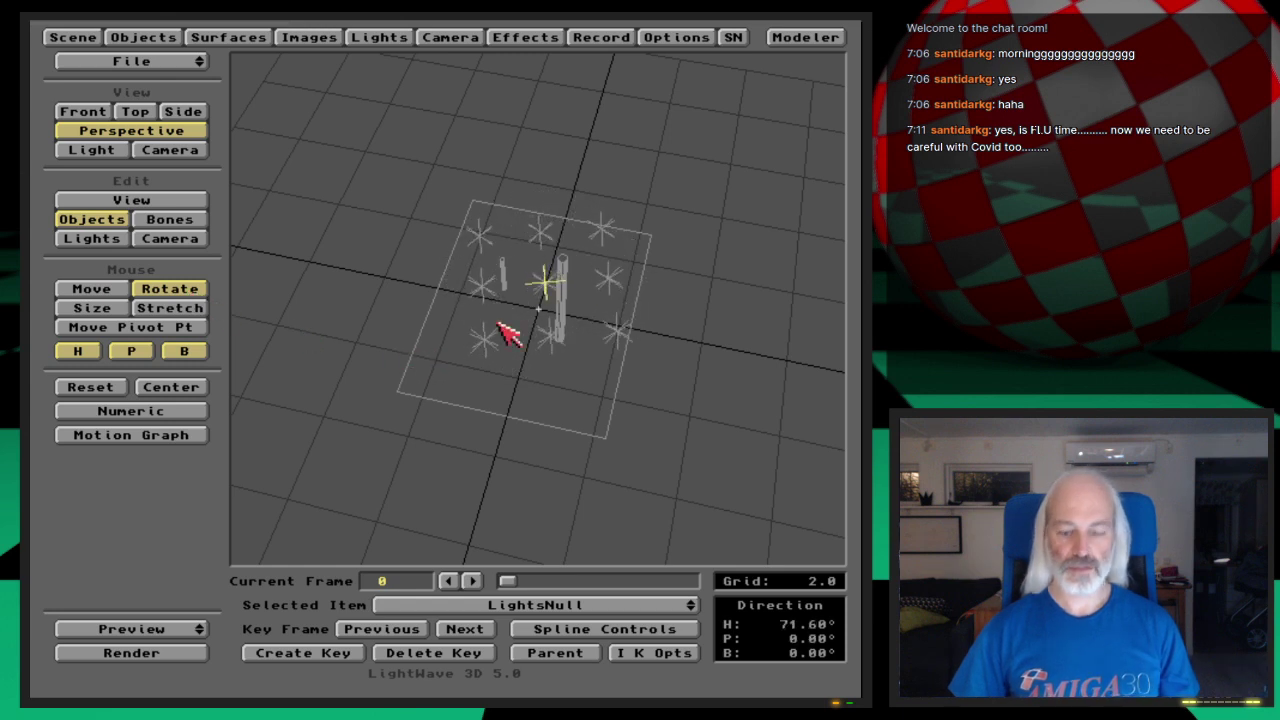
{"action": "right_click_drag", "start_coordinate": [497, 327], "coordinate": [523, 391]}
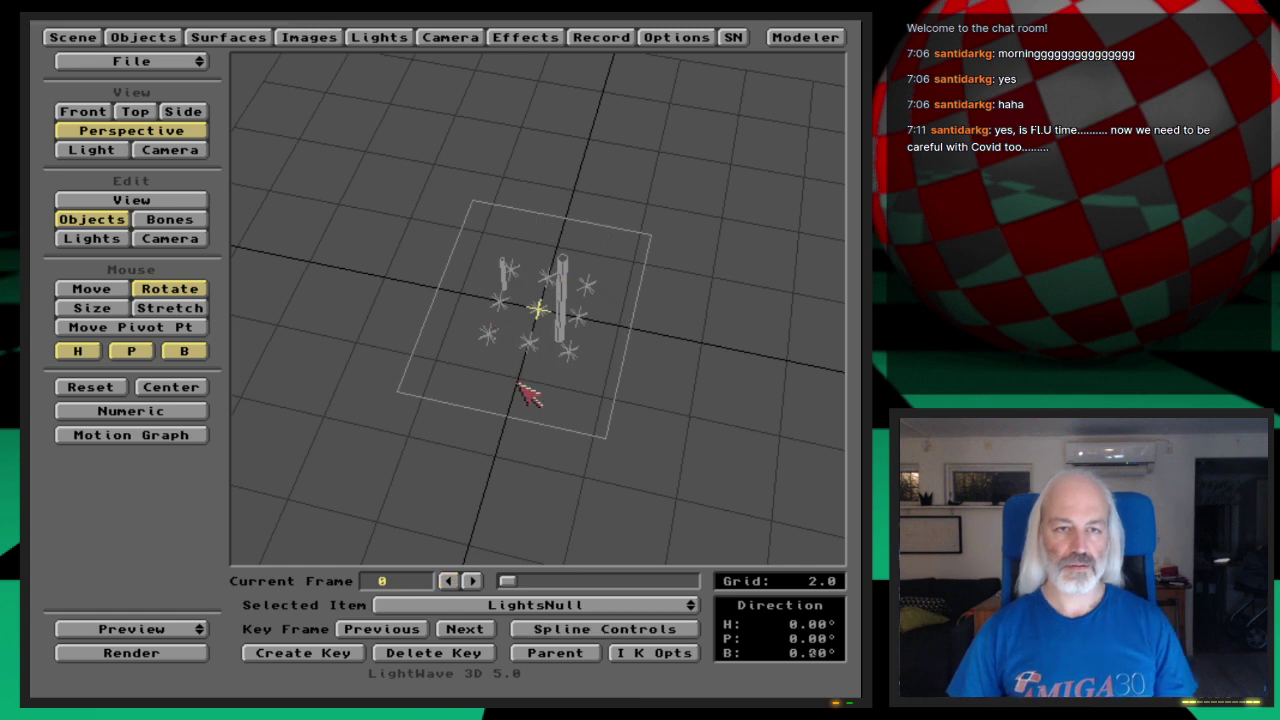
- Move LightsNull up and away from the origin to about X -4.09, Y 6.64, Z -0.98
{"action": "left_click", "coordinate": [100, 289]}
{"action": "right_click_drag", "start_coordinate": [251, 326], "coordinate": [251, 290]}
{"action": "right_click_drag", "start_coordinate": [538, 282], "coordinate": [538, 152]}
{"action": "left_click_drag", "start_coordinate": [538, 152], "coordinate": [537, 297]}
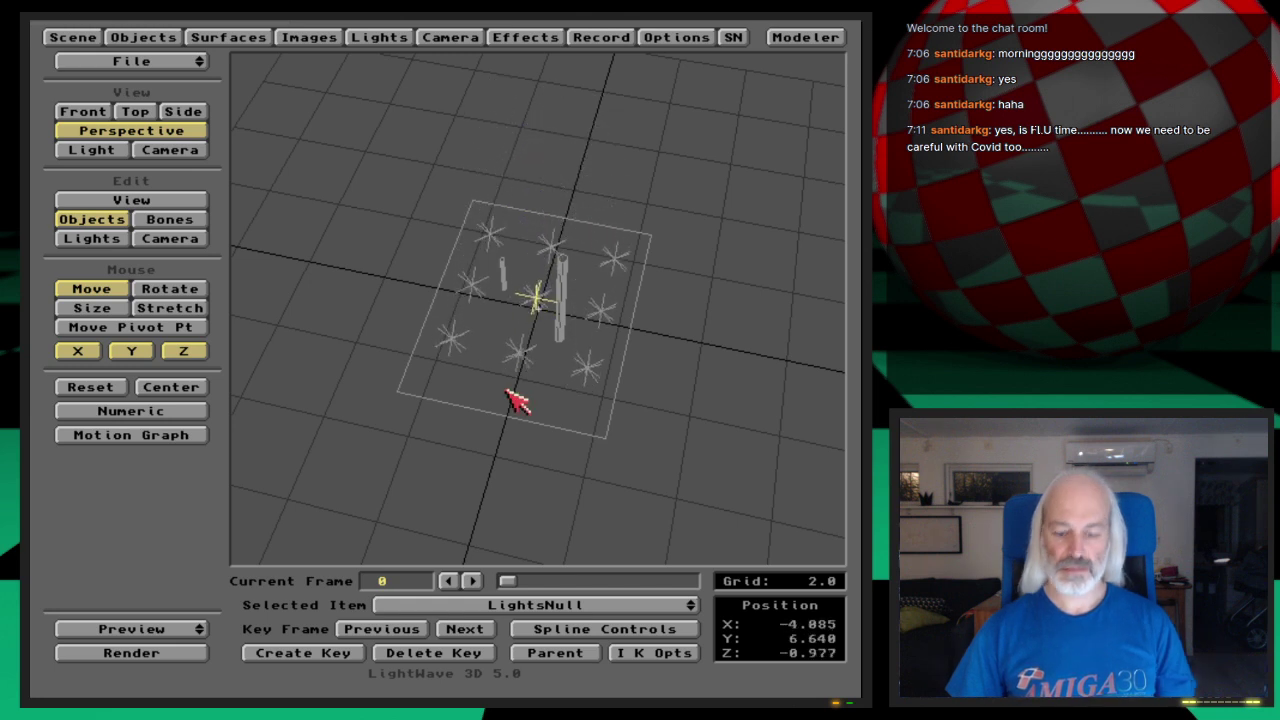
- Bank LightsNull 25° with heading and pitch at 0° and create a key for it at frame 0
{"action": "left_click", "coordinate": [200, 289]}
{"action": "mouse_move", "coordinate": [523, 362]}
{"action": "left_mouse_down"}
{"action": "mouse_move", "coordinate": [470, 362]}
{"action": "mouse_move", "coordinate": [522, 368]}
{"action": "left_mouse_up"}
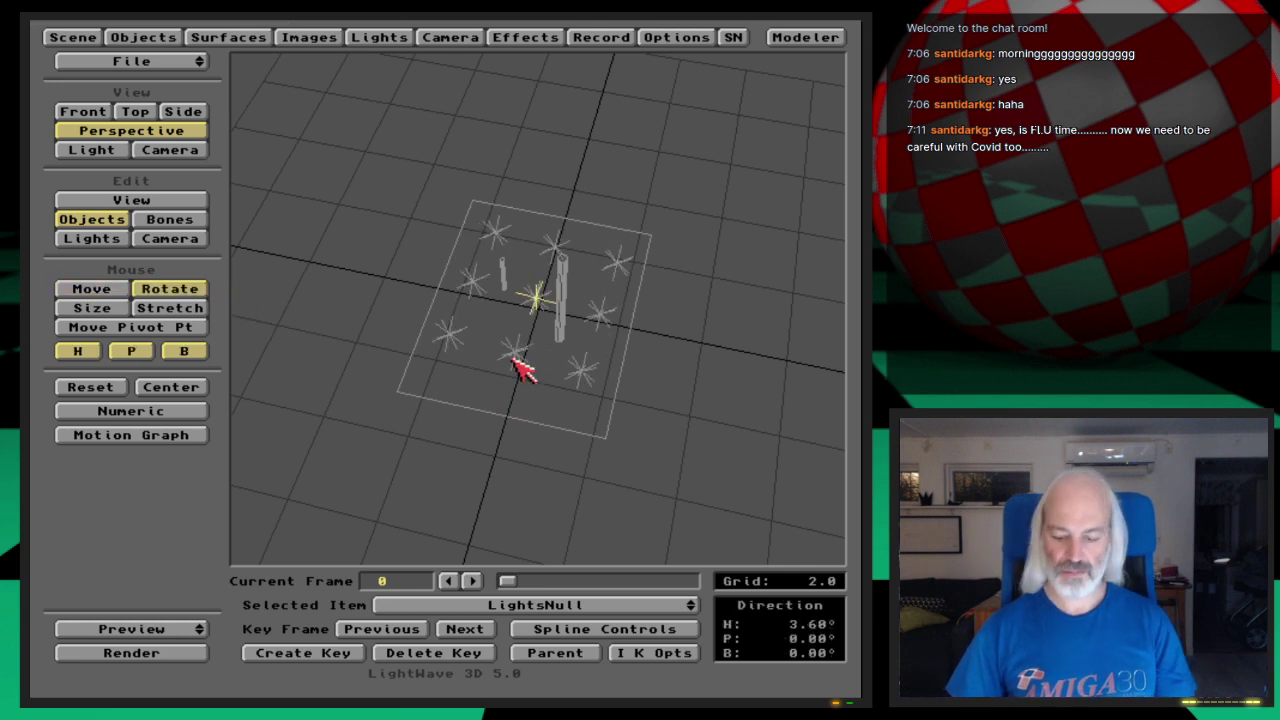
{"action": "right_click_drag", "start_coordinate": [528, 406], "coordinate": [568, 406]}
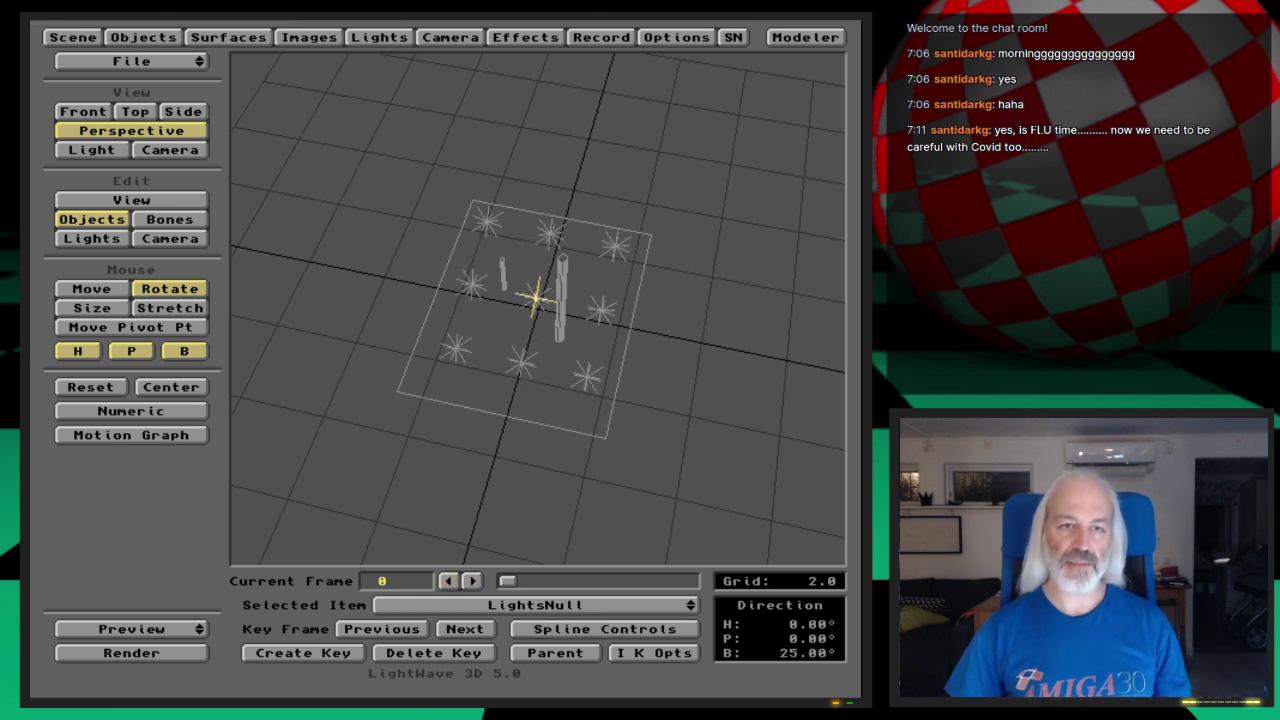
{"action": "key", "text": "Return"}
{"action": "key", "text": "Return"}
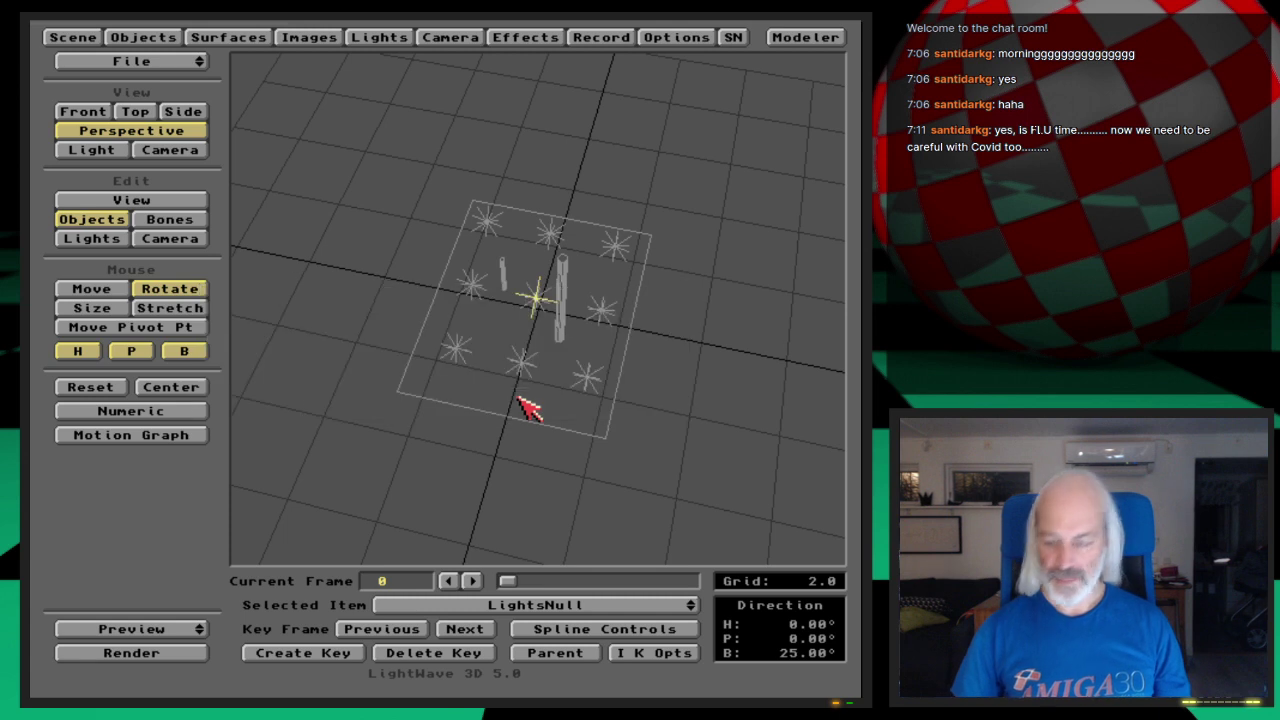
- Render the current frame from the camera view to inspect the swarm's shadows
{"action": "key", "text": "6"}
{"action": "key", "text": "F9"}
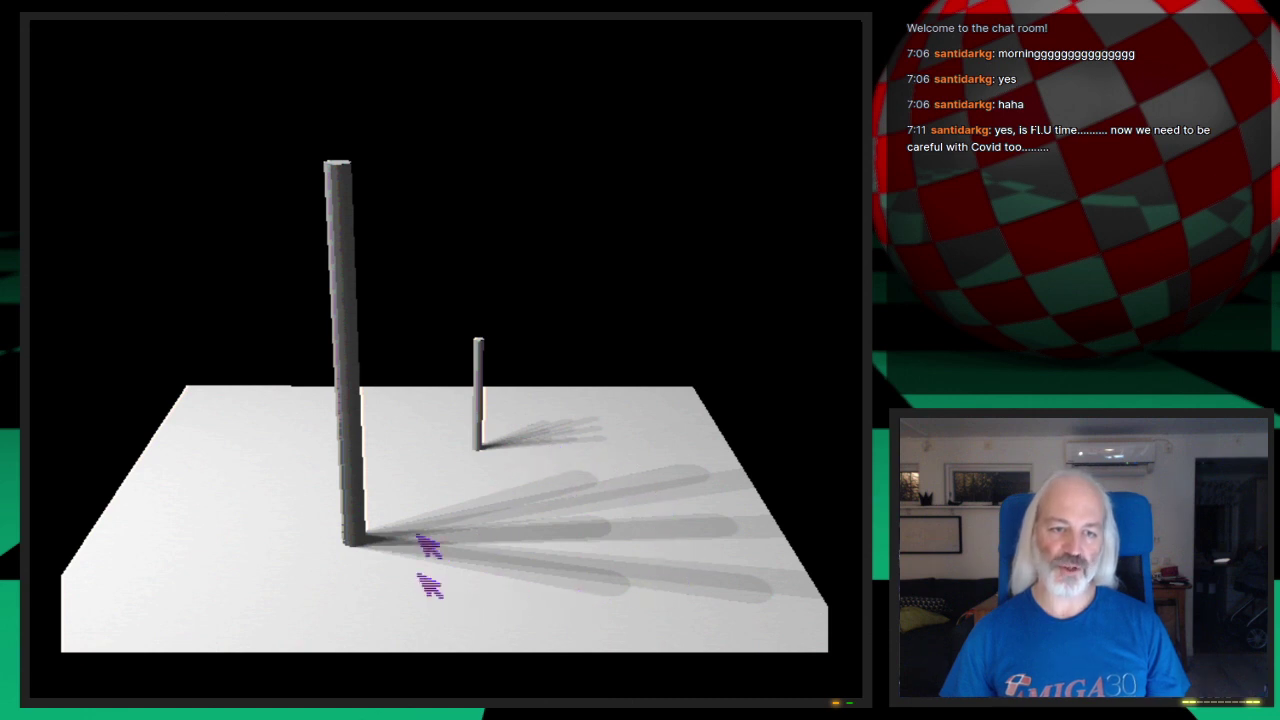
{"action": "left_click", "coordinate": [596, 531]}
- Enable smoothing on the Poles surface
{"action": "left_click", "coordinate": [228, 37]}
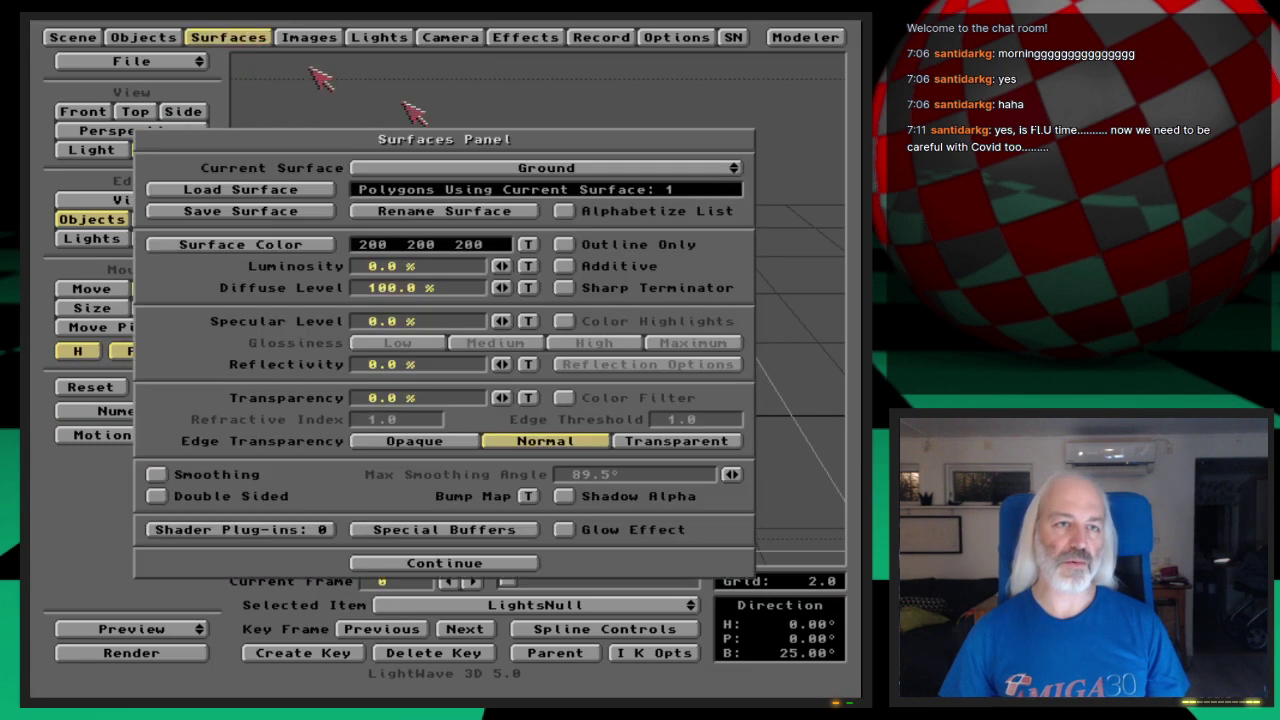
{"action": "left_click_drag", "start_coordinate": [540, 166], "coordinate": [540, 157]}
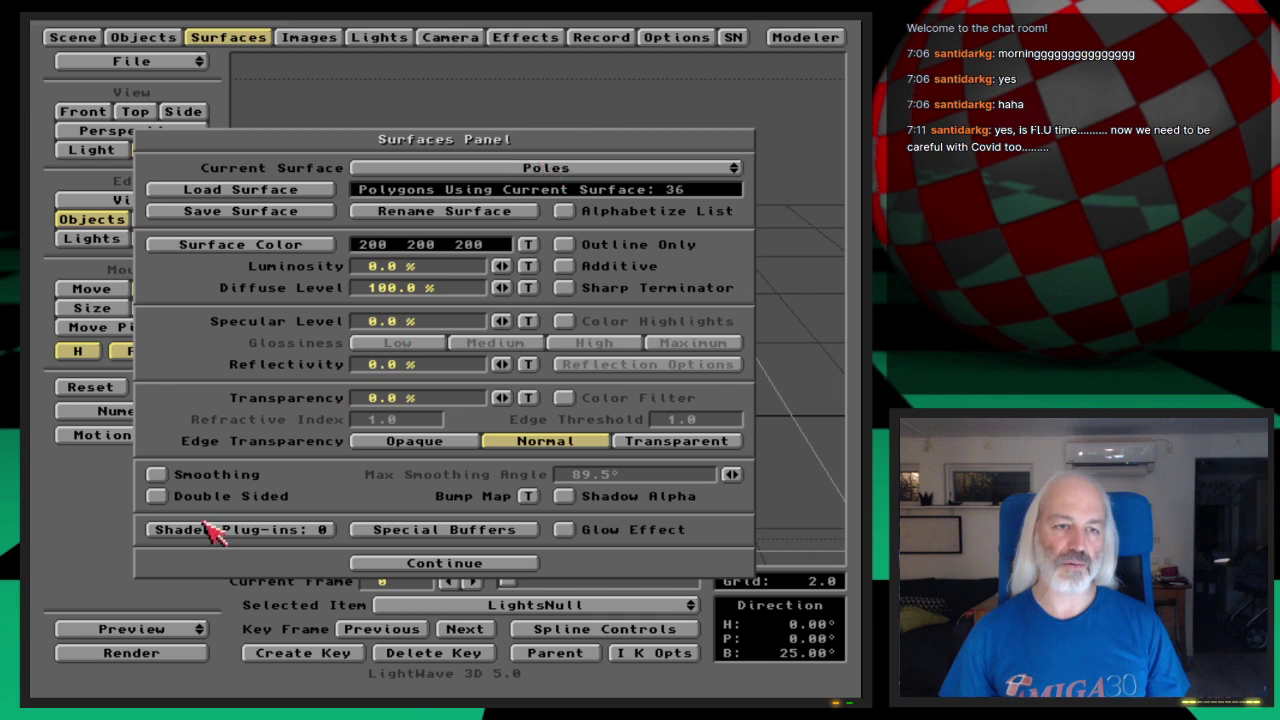
{"action": "left_click", "coordinate": [222, 478]}
{"action": "left_click", "coordinate": [233, 42]}
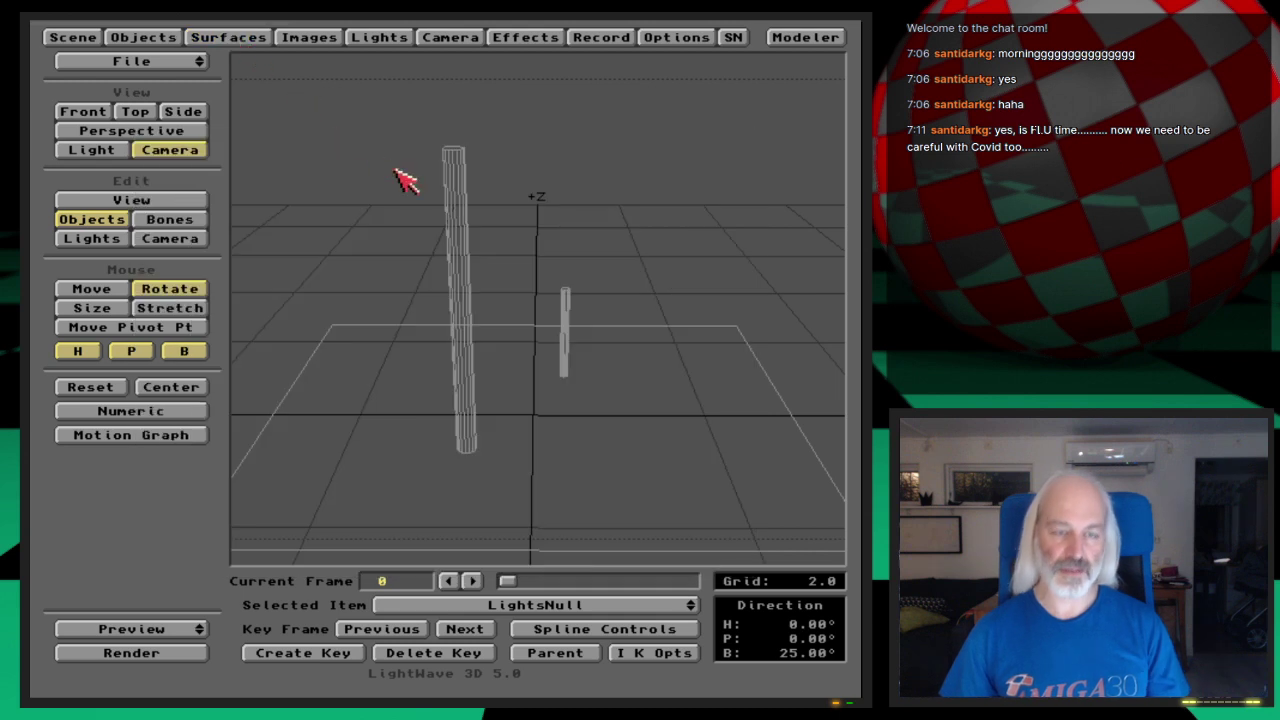
- Render the frame again to check the smoothed poles
{"action": "key", "text": "F9"}
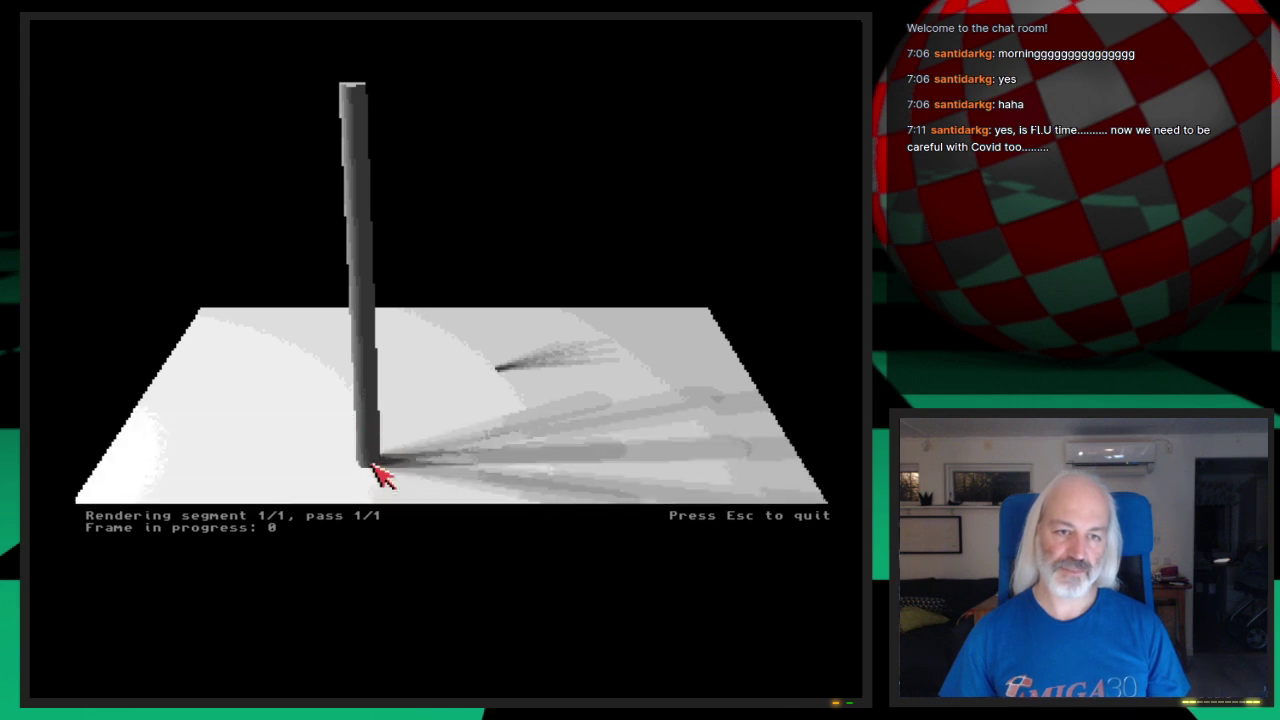
{"action": "key", "text": "Escape"}
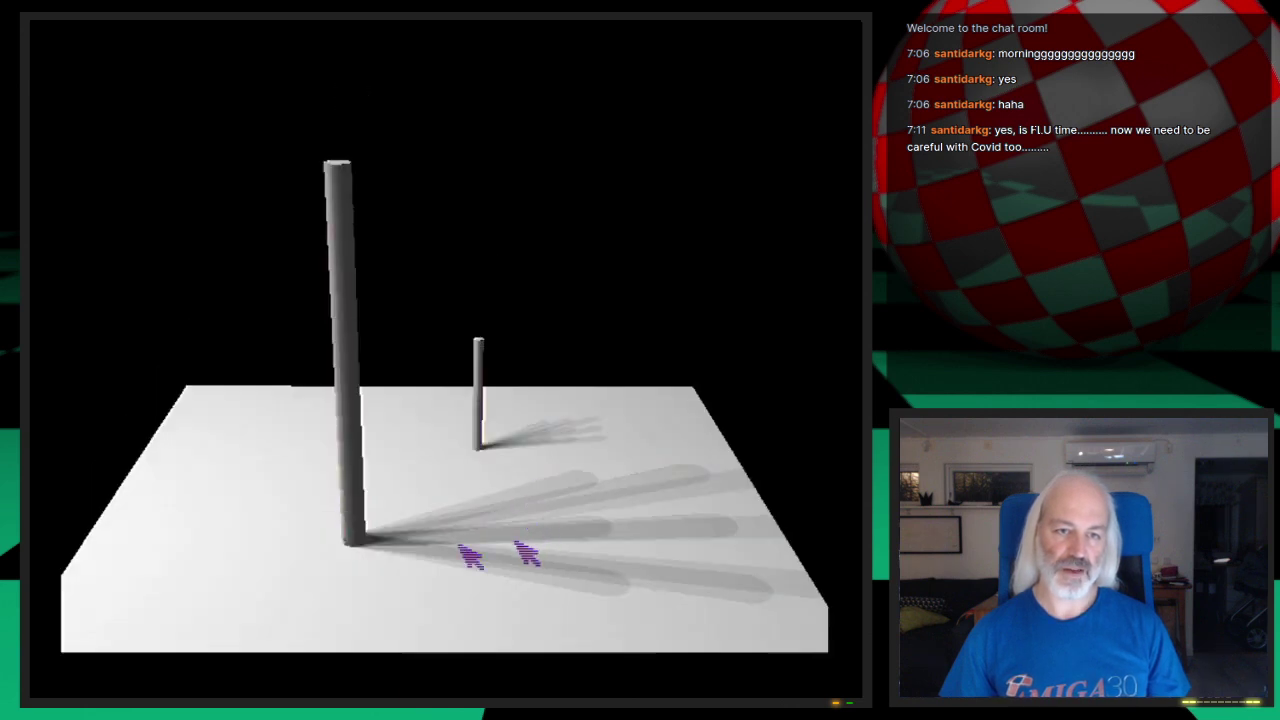
{"action": "key", "text": "Escape"}
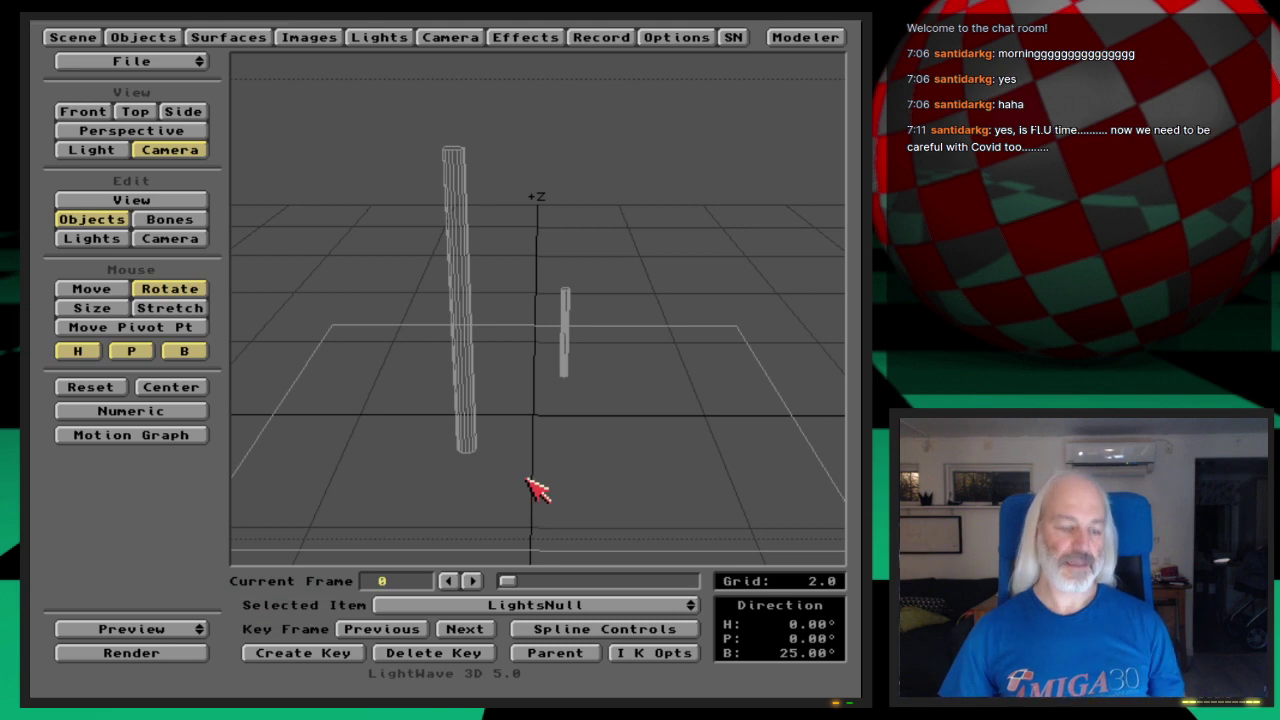
- Start saving the scene and browse to the drawer 3D:Webcast/Ep.18/Scenes
{"action": "key", "text": "s"}
{"action": "scroll", "coordinate": [537, 488], "scroll_direction": "down", "scroll_amount": 10}
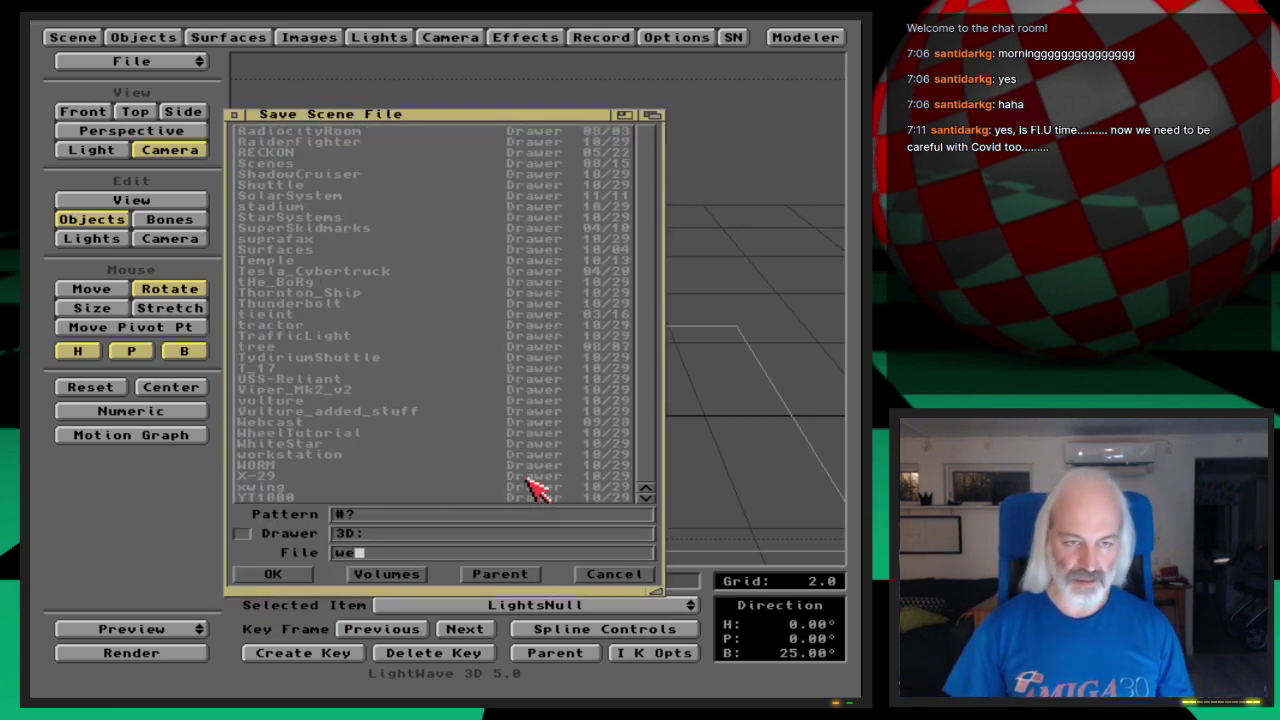
{"action": "left_click", "coordinate": [537, 488]}
{"action": "key", "text": "Down"}
{"action": "key", "text": "Down"}
{"action": "key", "text": "Down"}
{"action": "key", "text": "Down"}
{"action": "key", "text": "Down"}
{"action": "key", "text": "Down"}
{"action": "key", "text": "Down"}
{"action": "key", "text": "Down"}
{"action": "key", "text": "Down"}
{"action": "key", "text": "Down"}
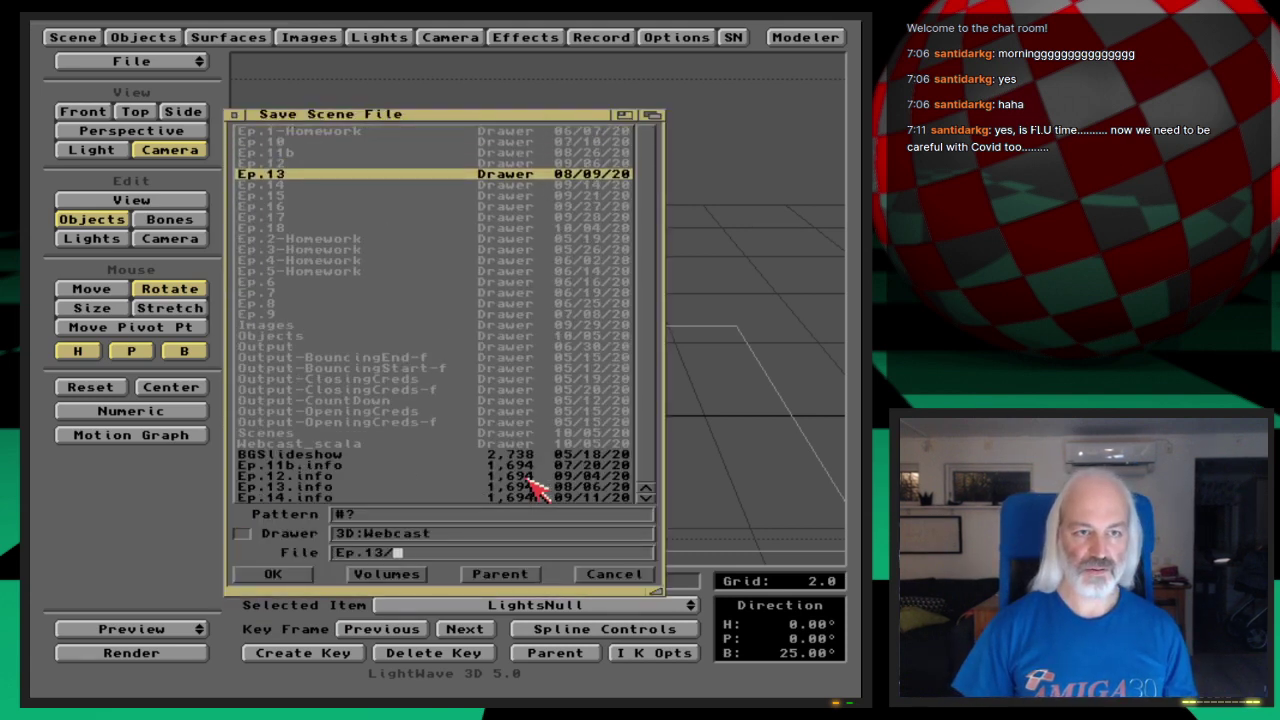
{"action": "key", "text": "Return"}
{"action": "key", "text": "Down"}
{"action": "key", "text": "Down"}
{"action": "key", "text": "Down"}
{"action": "key", "text": "Return"}
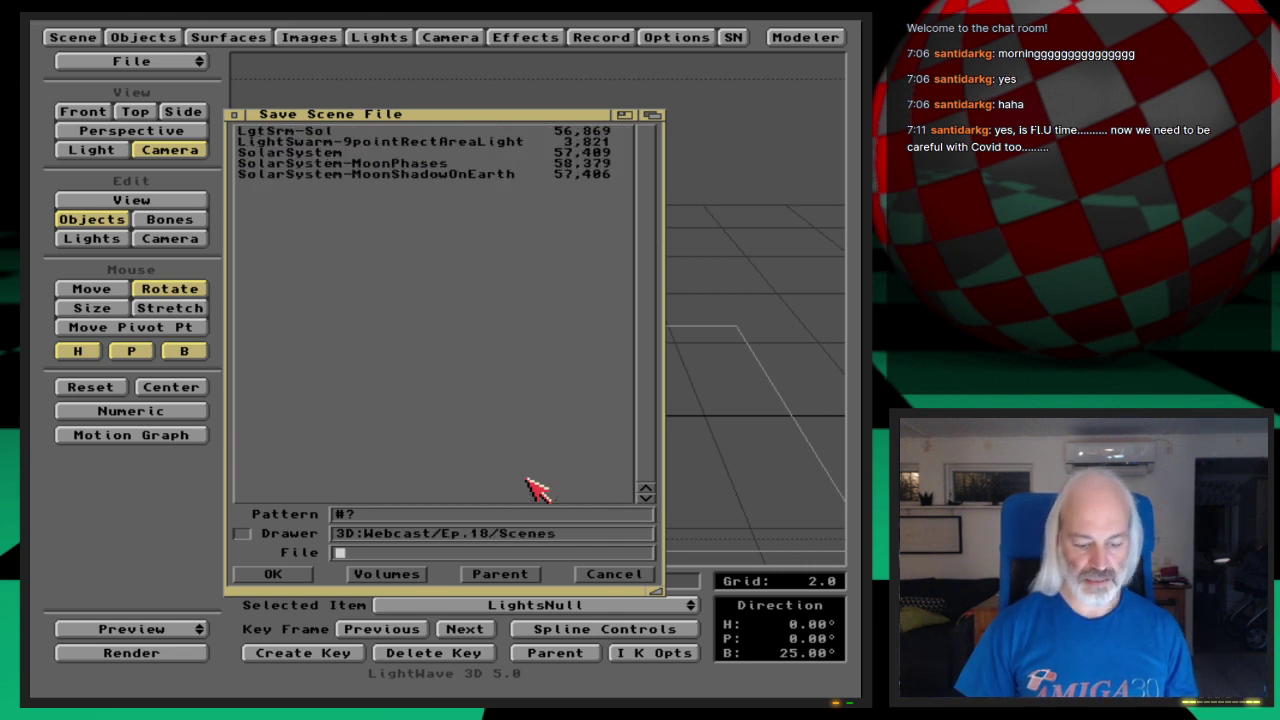
- Save the scene file under the name AreaLight_stage1
{"action": "type", "text": "AreaLight"}
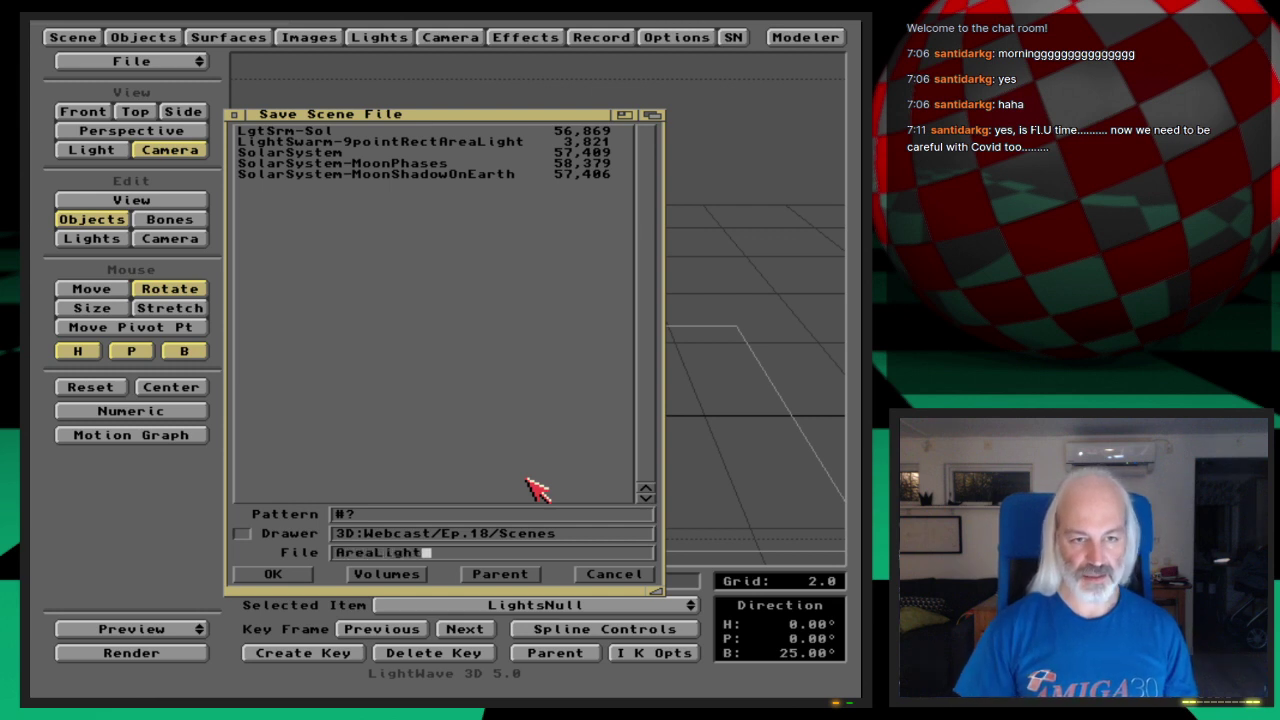
{"action": "type", "text": "_stage"}
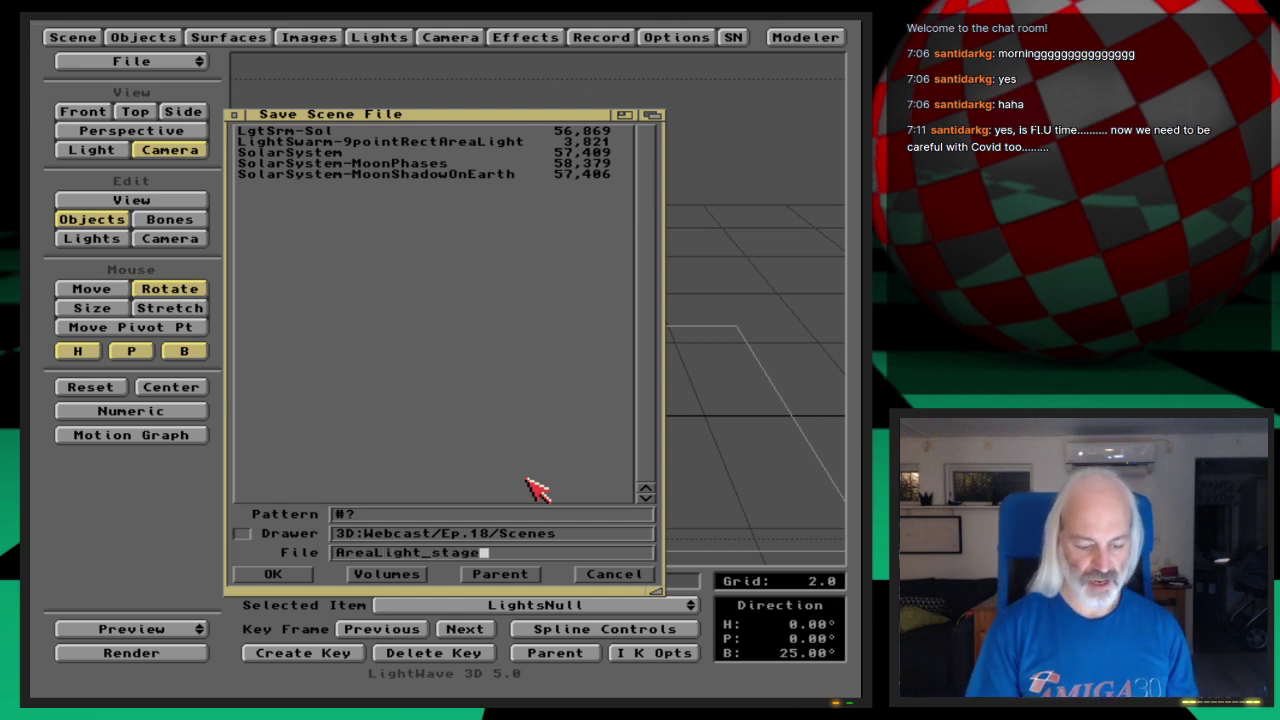
{"action": "type", "text": "1"}
{"action": "key", "text": "Return"}
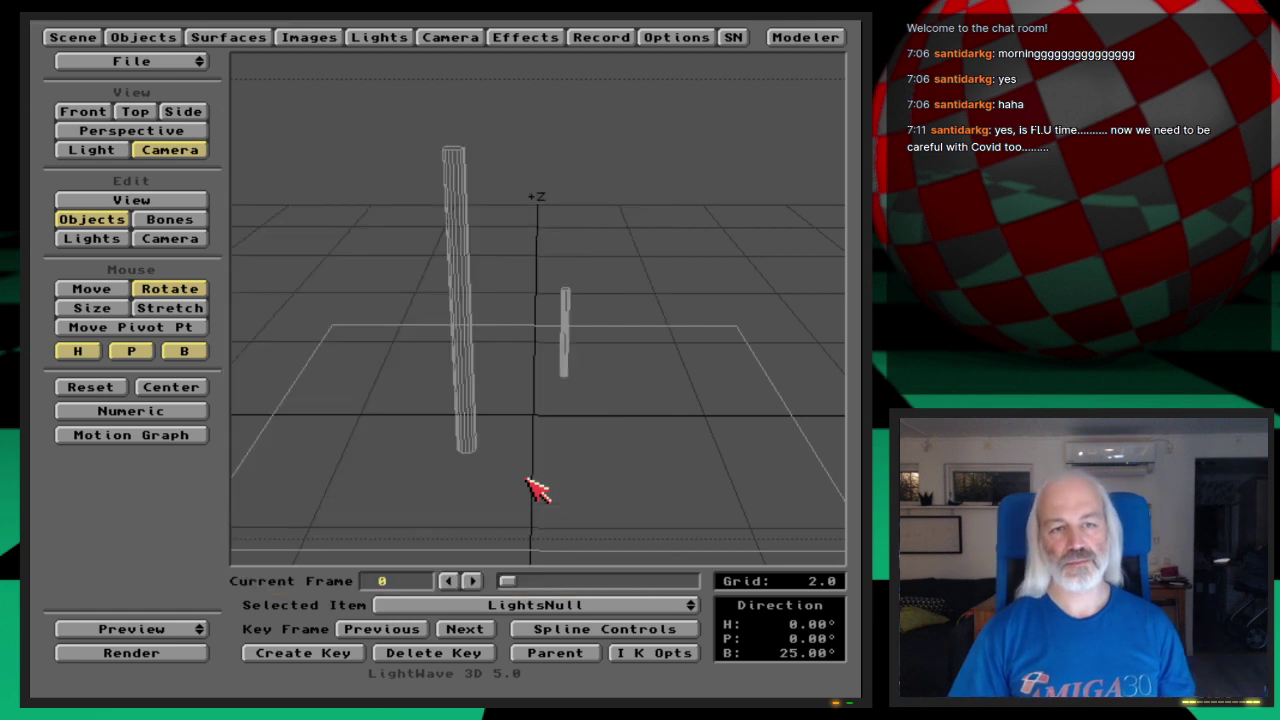
- Save all objects in the scene so their surface changes are stored
{"action": "left_click", "coordinate": [165, 37]}
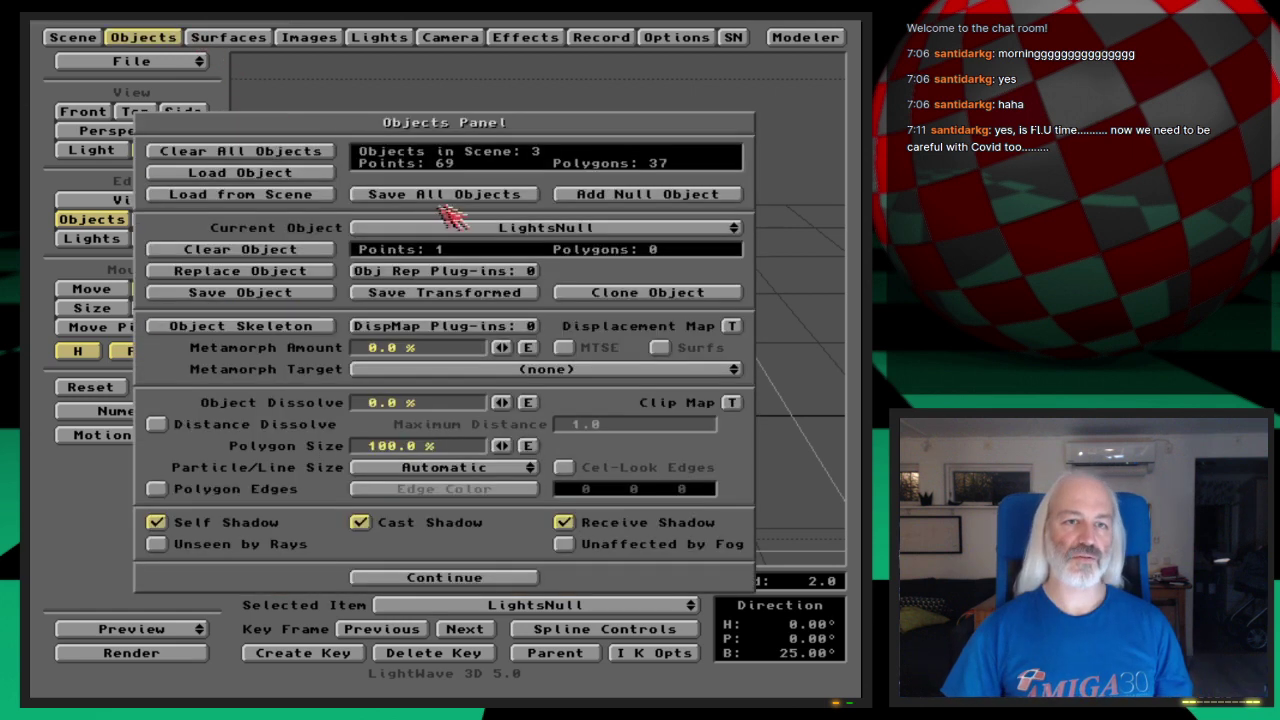
{"action": "left_click", "coordinate": [447, 197]}
{"action": "left_click", "coordinate": [286, 377]}
{"action": "left_click", "coordinate": [147, 37]}
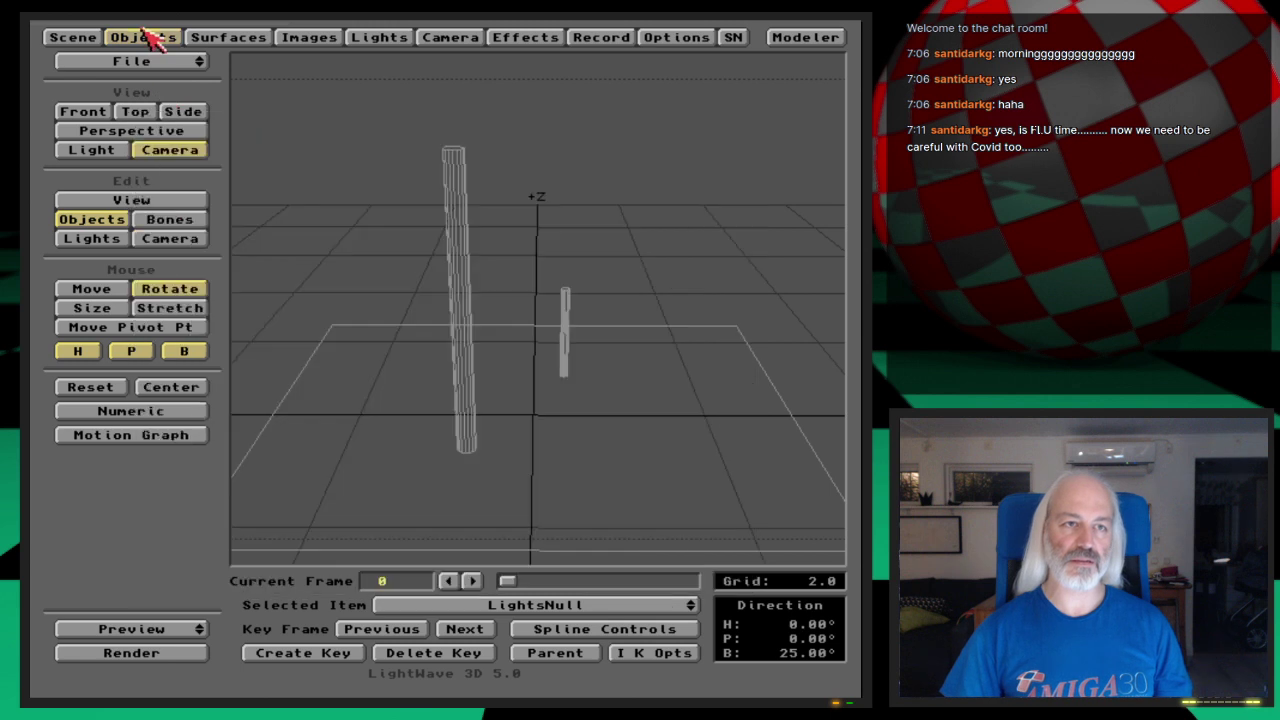
- Render the current frame once more and examine the overlapping pole shadows
{"action": "key", "text": "F9"}
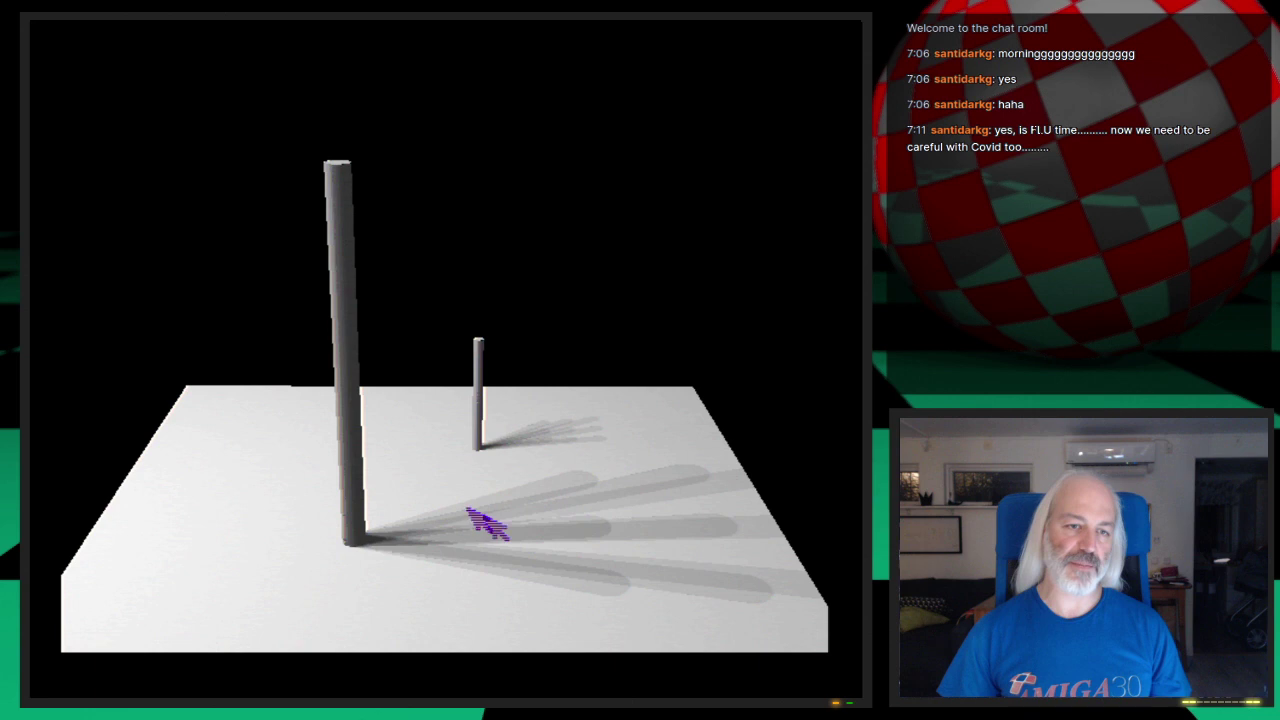
{"action": "left_click", "coordinate": [615, 568]}
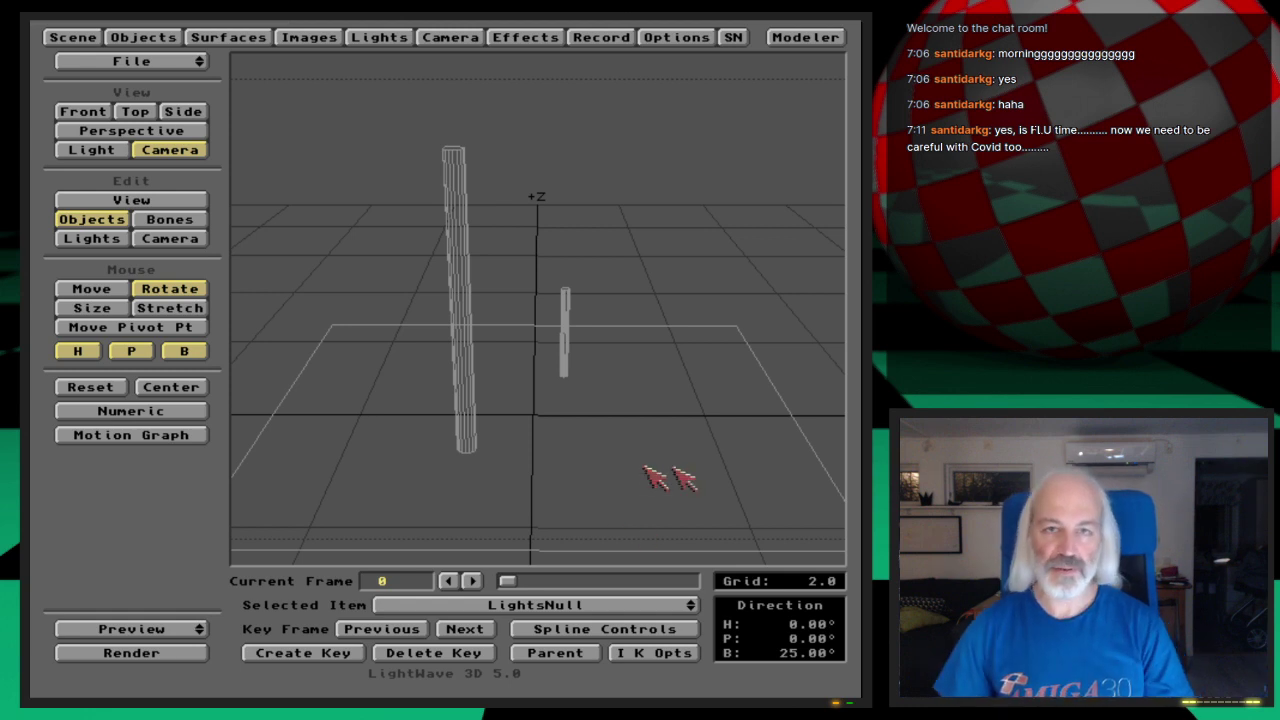
- Switch to Modeler and display the nine-point light layout in layer 1 with the point tools at hand
{"action": "left_click", "coordinate": [800, 38]}
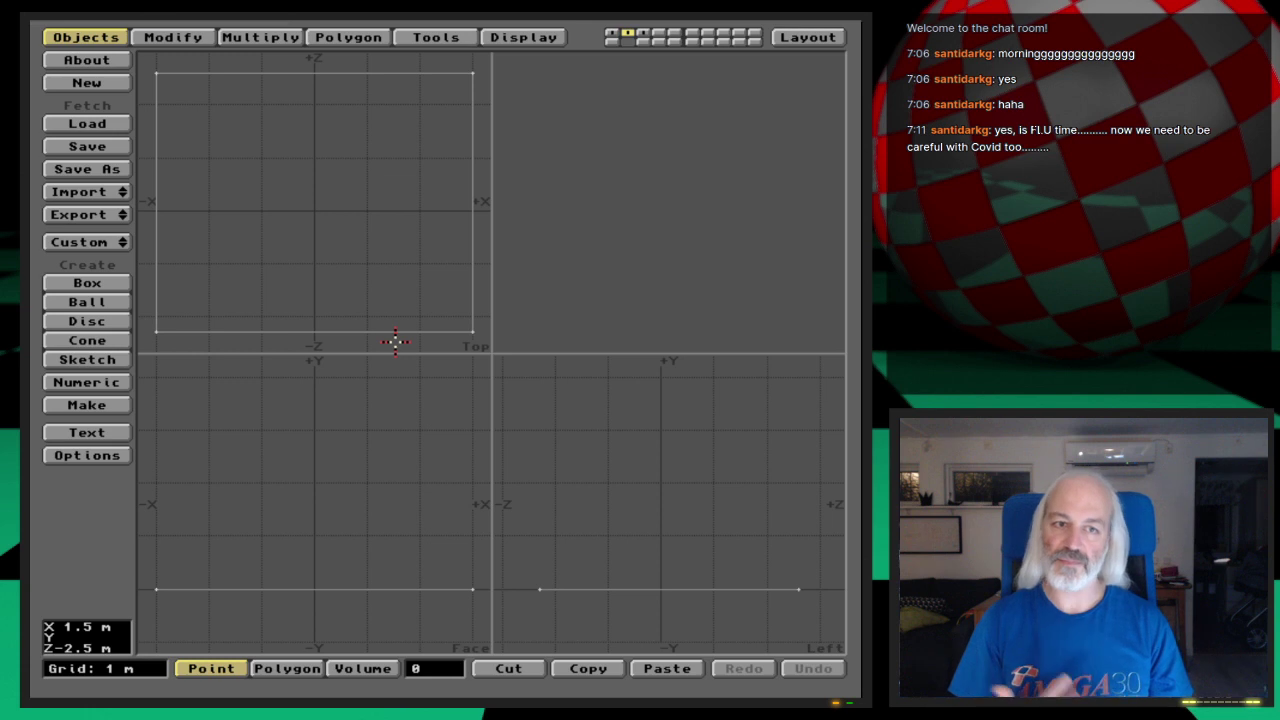
{"action": "key", "text": "1"}
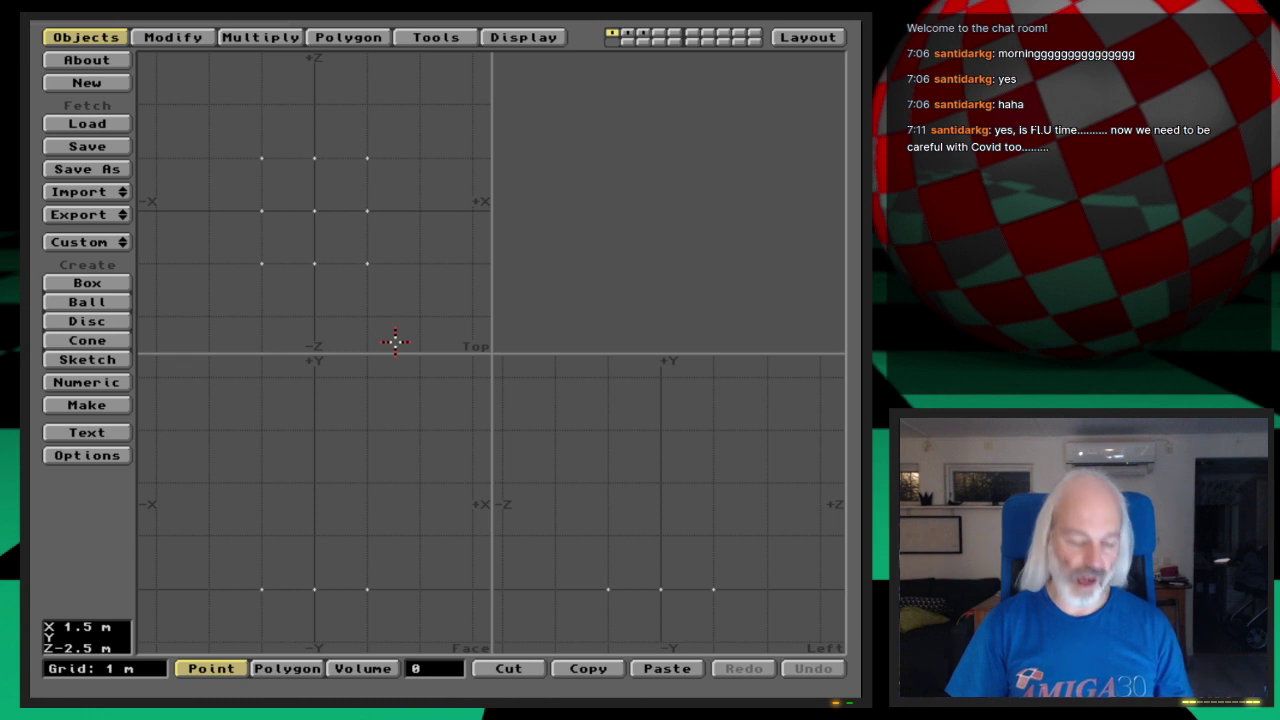
{"action": "key", "text": "period"}
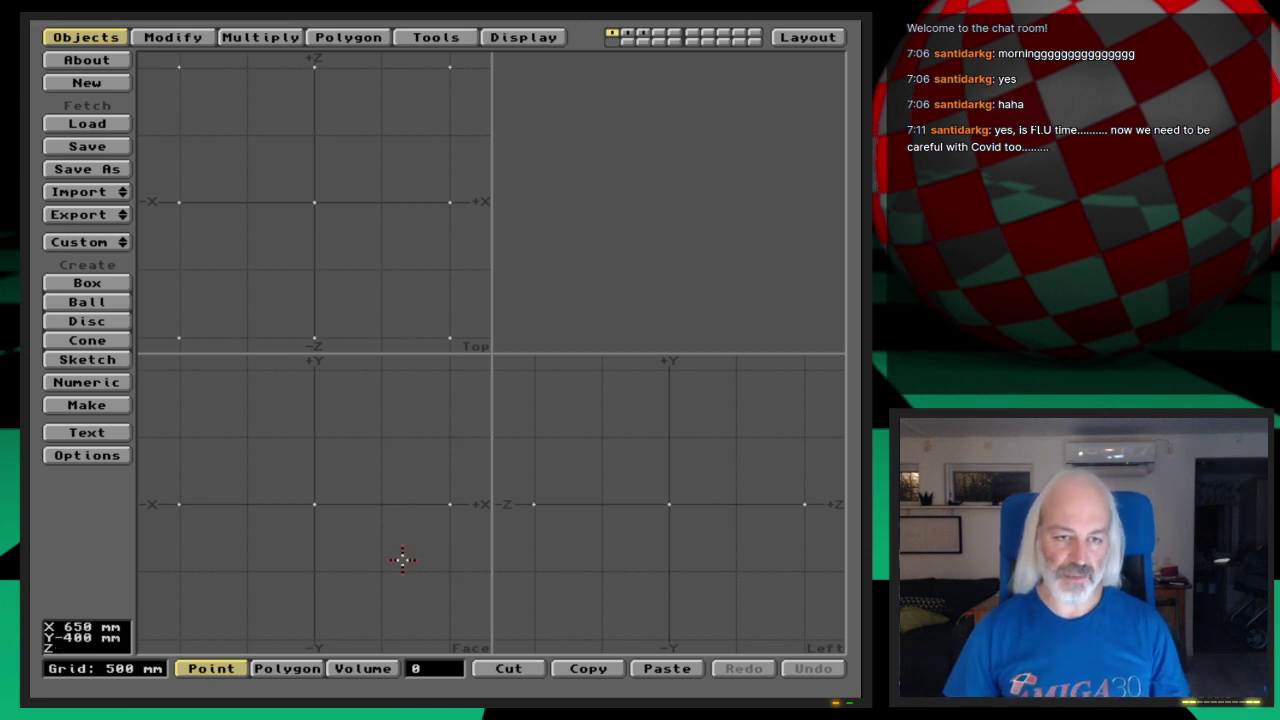
{"action": "left_click", "coordinate": [415, 37]}
{"action": "left_click", "coordinate": [360, 37]}
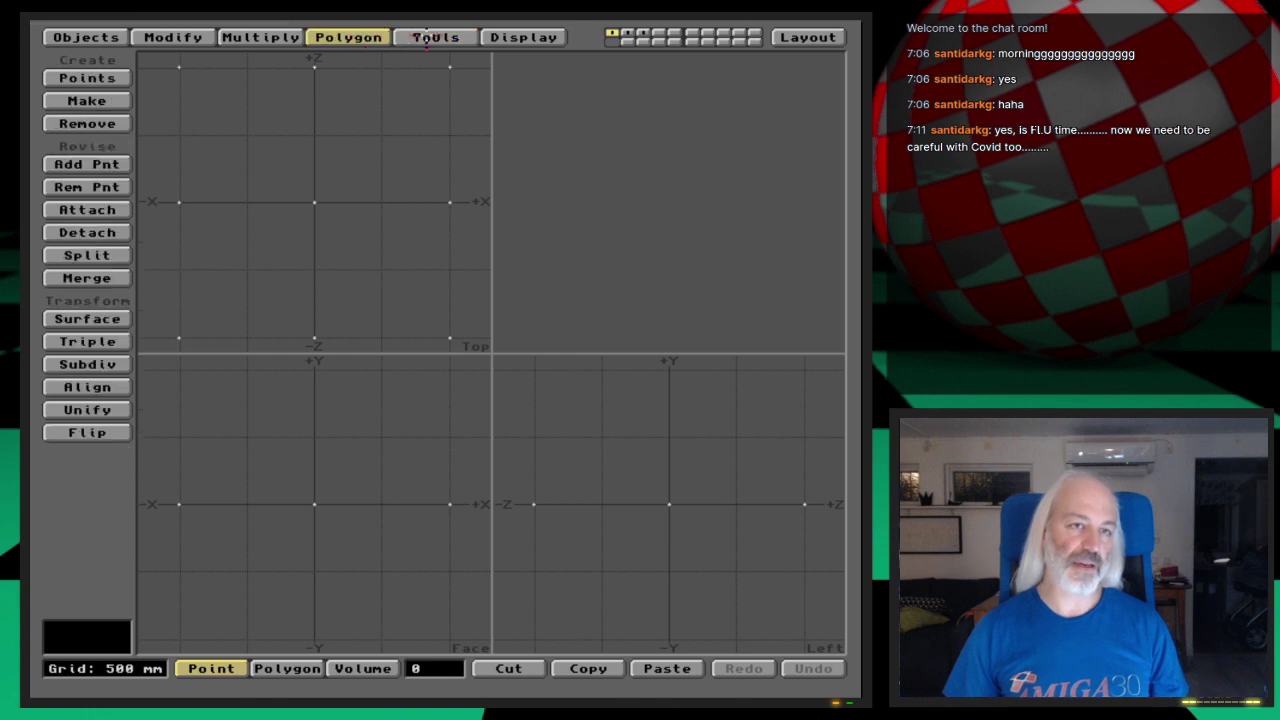
{"action": "left_click", "coordinate": [427, 36]}
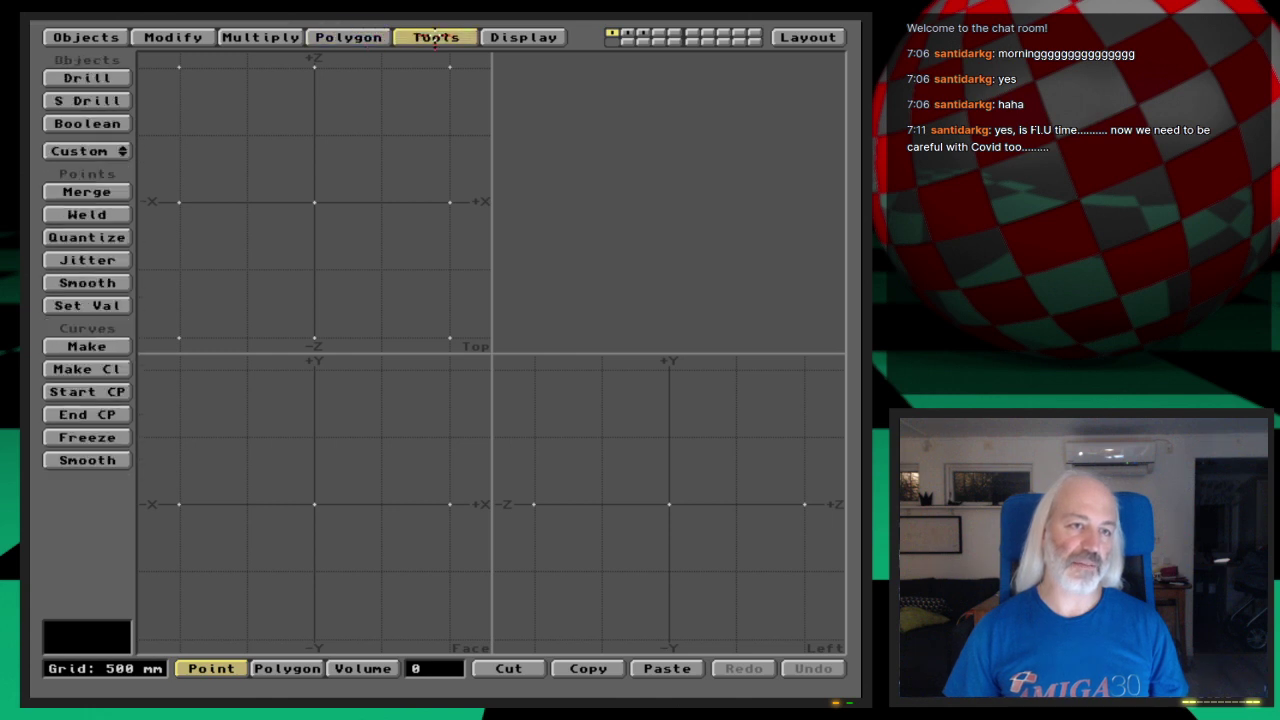
- Try a Gaussian jitter on the nine points with radii of 200 mm in X and 1 m in Y and Z, and undo it
{"action": "left_click", "coordinate": [100, 260]}
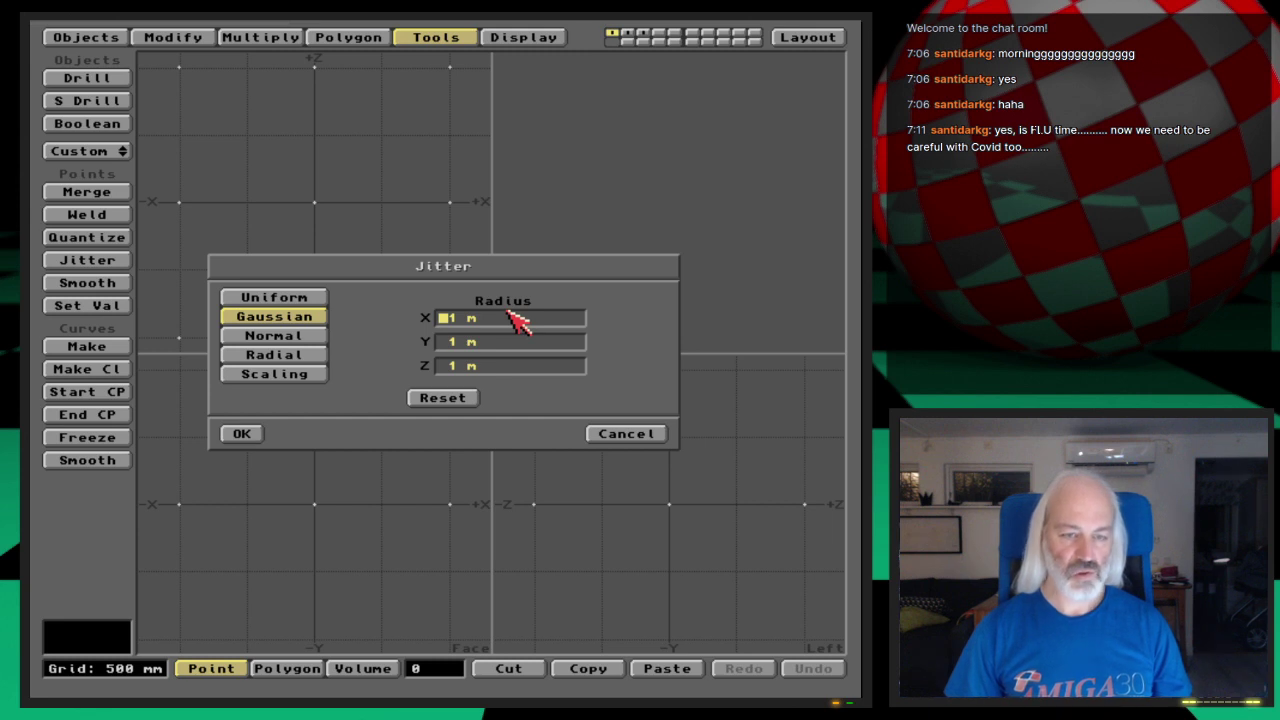
{"action": "type", "text": "2"}
{"action": "type", "text": "00mm"}
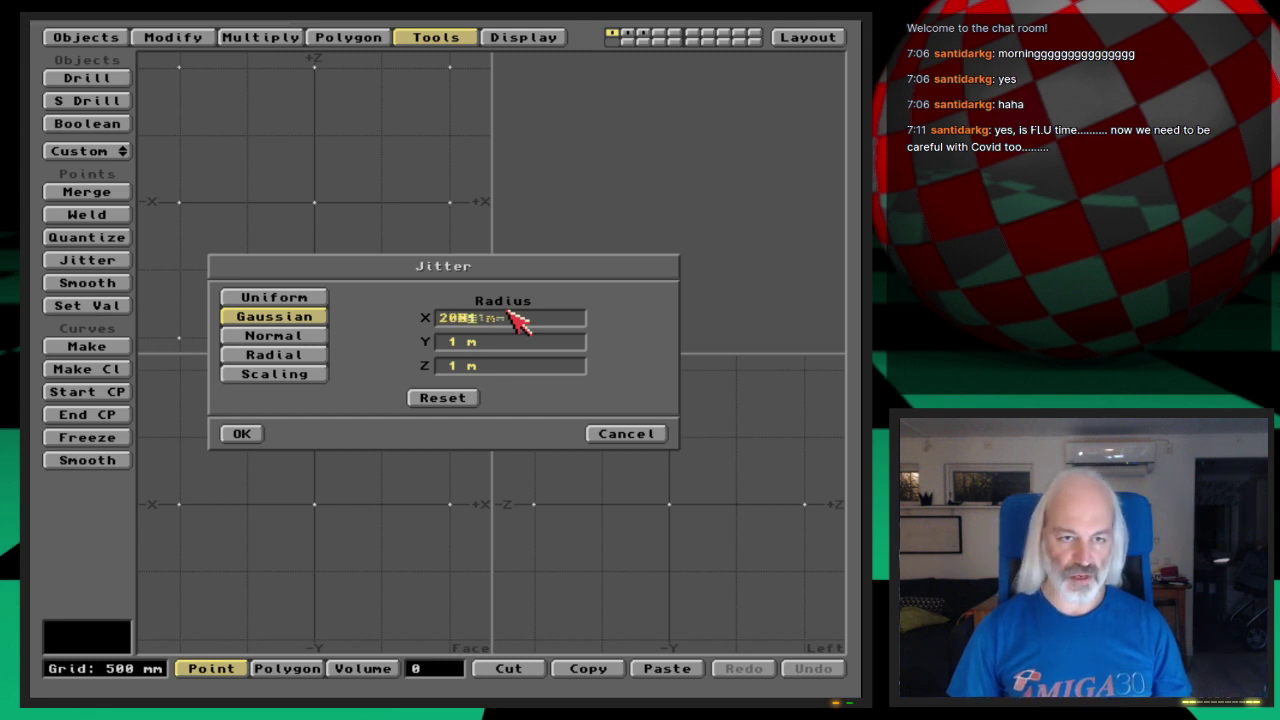
{"action": "key", "text": "Tab"}
{"action": "key", "text": "Tab"}
{"action": "key", "text": "Return"}
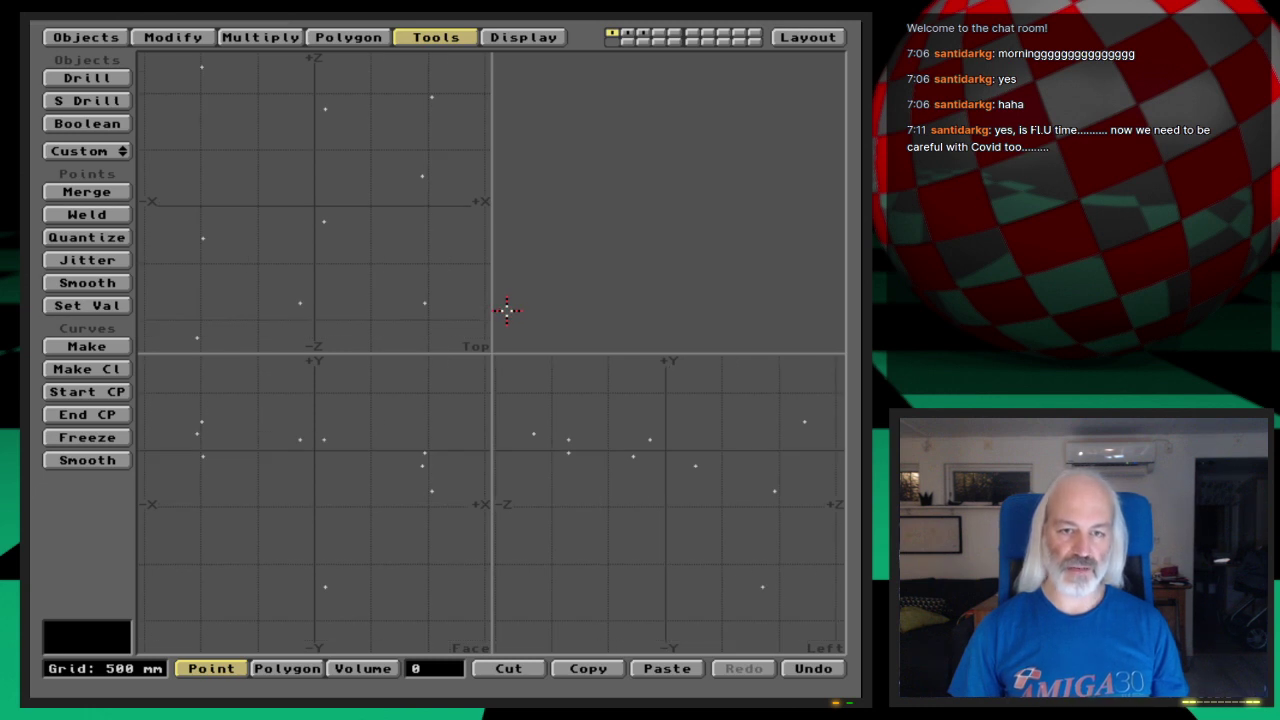
{"action": "key", "text": "u"}
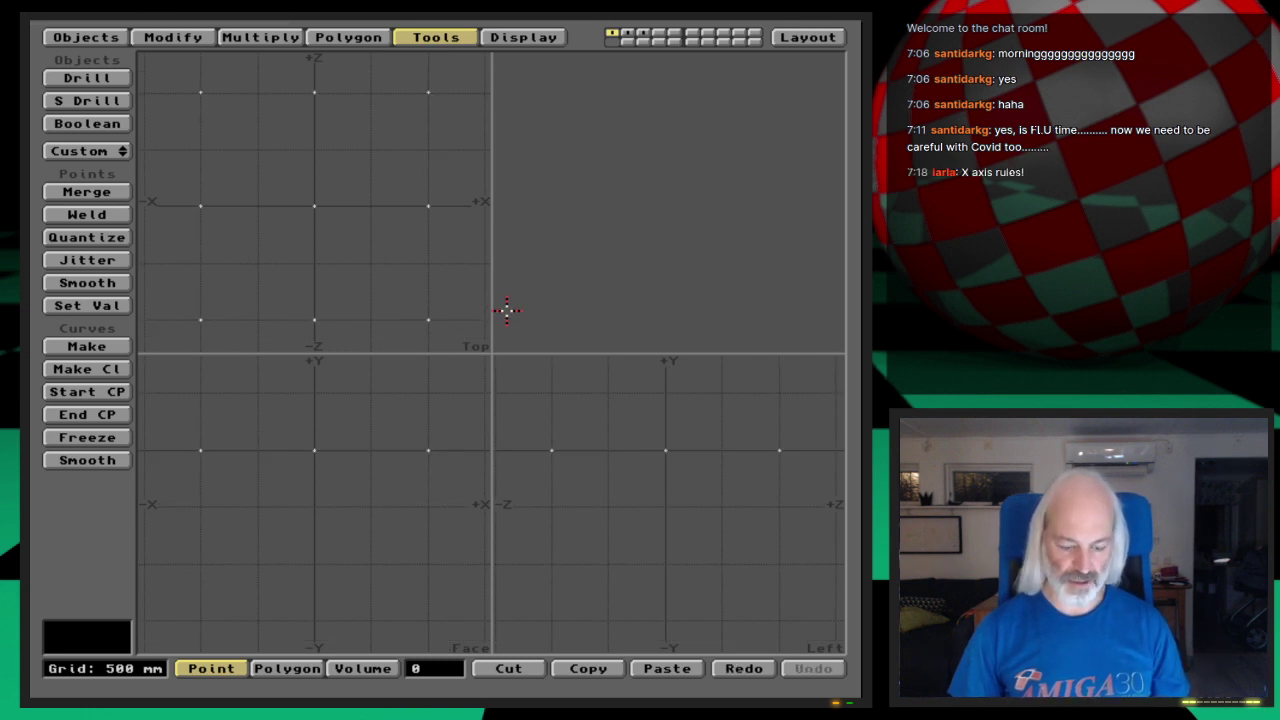
- Try a Gaussian jitter on the points with radii of 100 mm in X and 0 in Y and Z, and undo it
{"action": "left_click", "coordinate": [105, 261]}
{"action": "type", "text": "100"}
{"action": "key", "text": "Return"}
{"action": "key", "text": "Return"}
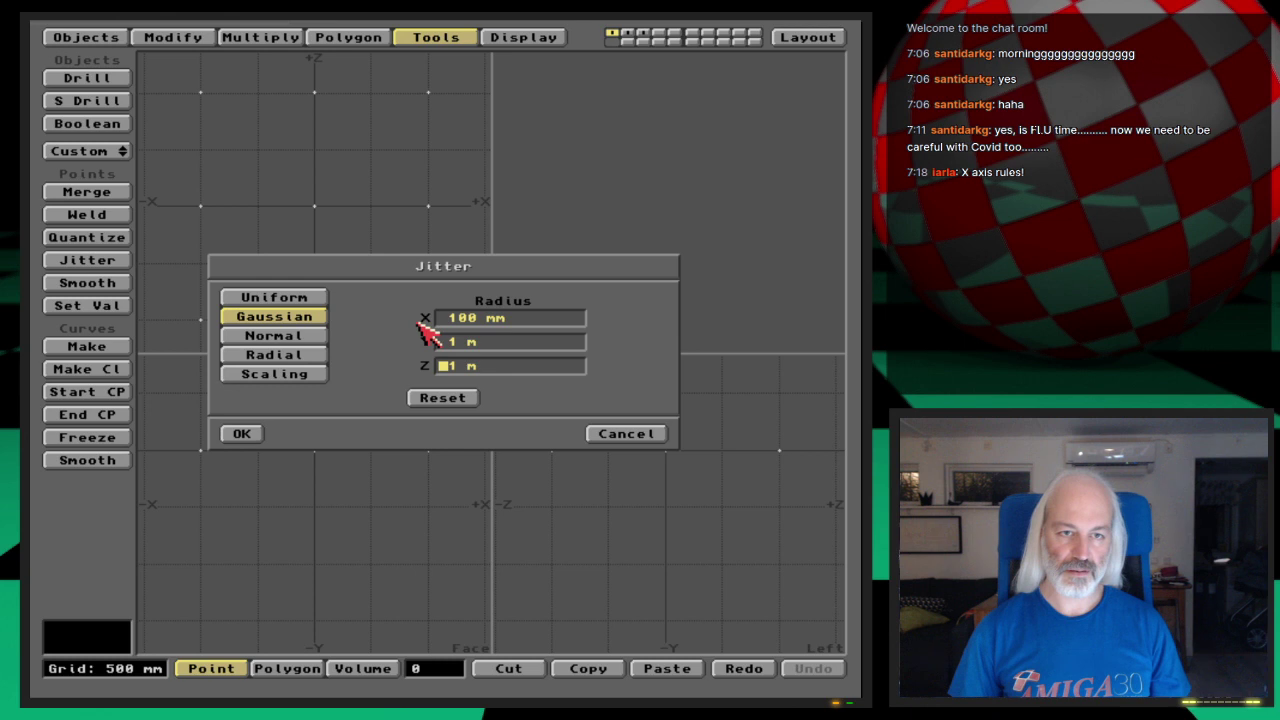
{"action": "left_click", "coordinate": [446, 343]}
{"action": "type", "text": "0"}
{"action": "key", "text": "Return"}
{"action": "type", "text": "0"}
{"action": "key", "text": "Return"}
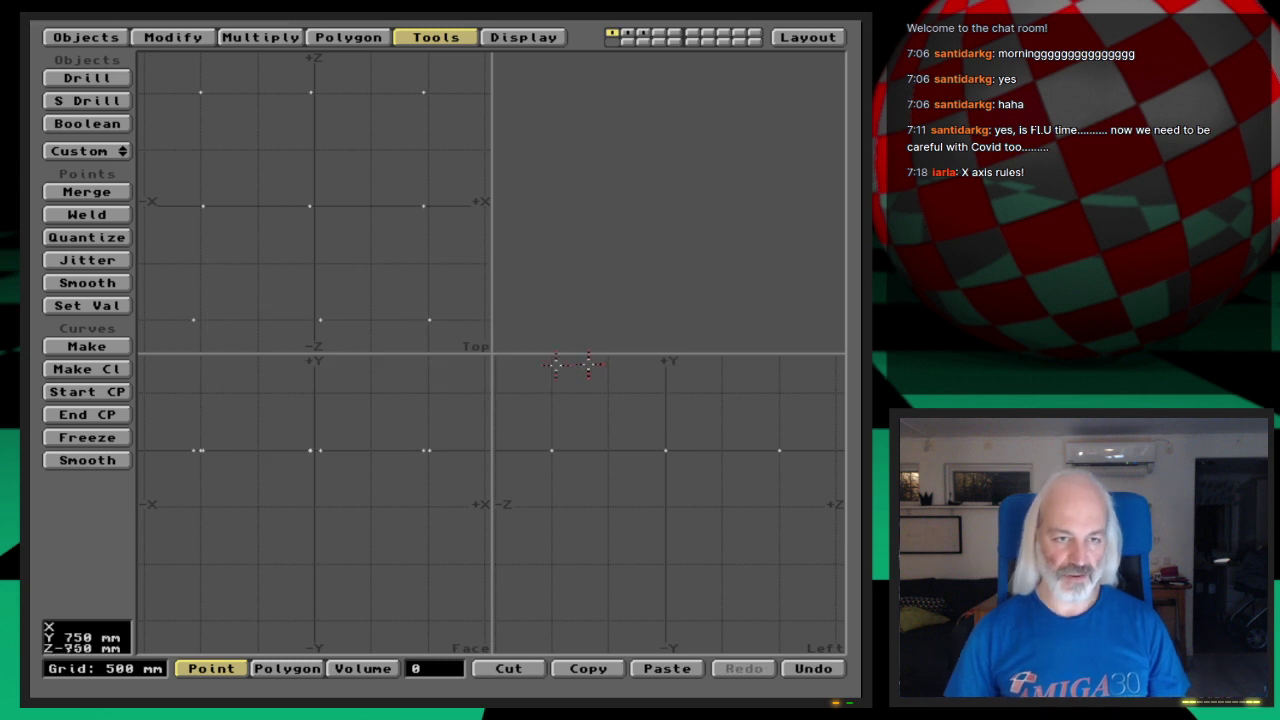
{"action": "key", "text": "u"}
- Try a Gaussian jitter on the points with radii of 100 mm in X and 20 mm in Y and Z, and undo it
{"action": "left_click", "coordinate": [116, 258]}
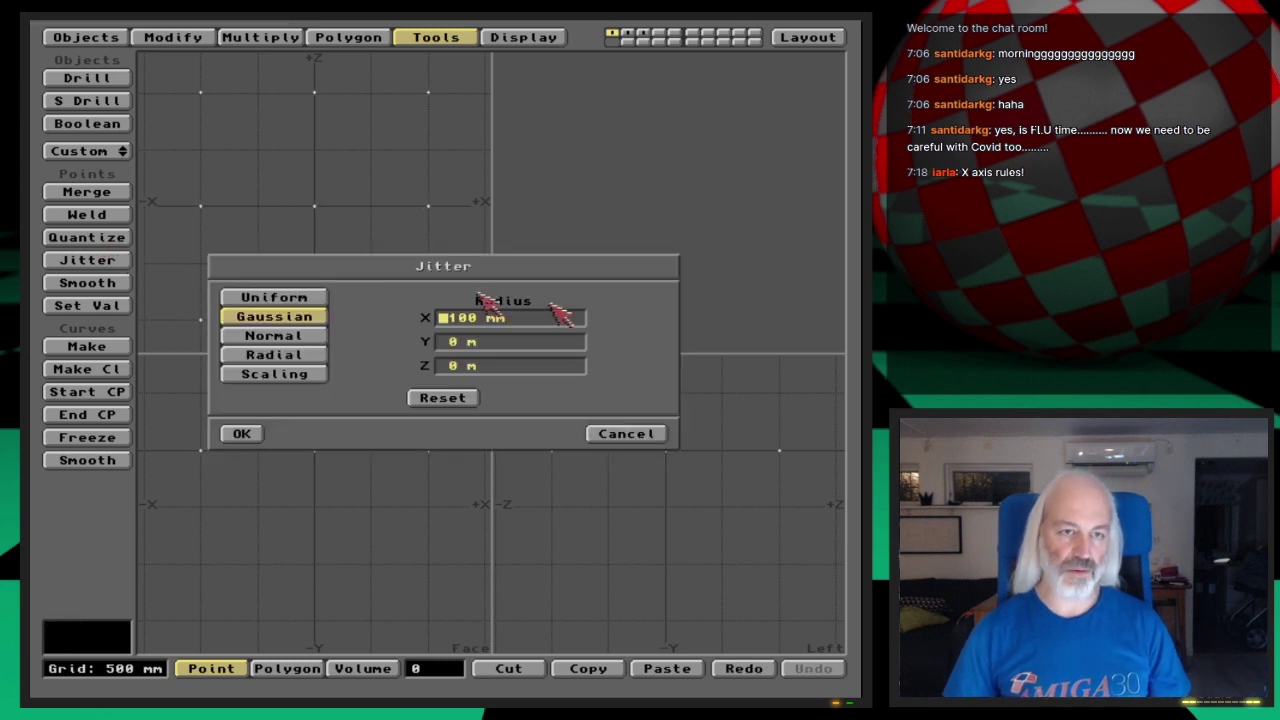
{"action": "key", "text": "Return"}
{"action": "type", "text": "20 "}
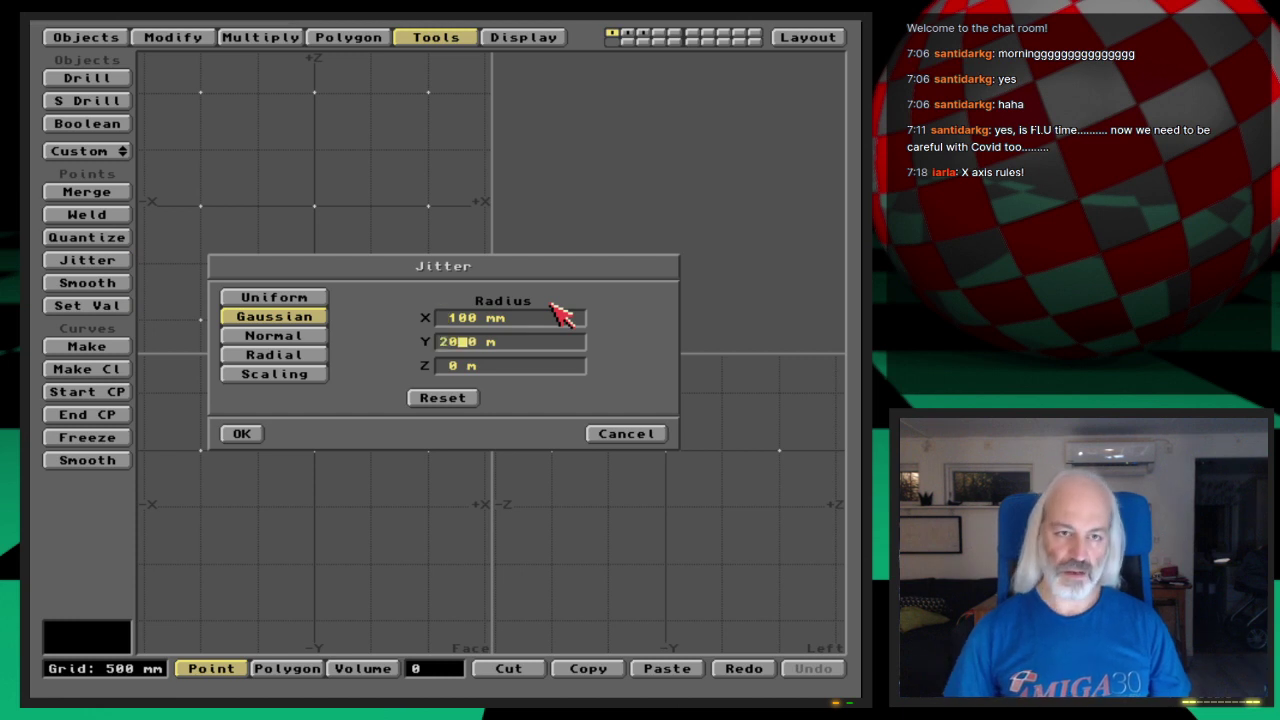
{"action": "type", "text": "mm"}
{"action": "key", "text": "Return"}
{"action": "type", "text": "20m"}
{"action": "key", "text": "Return"}
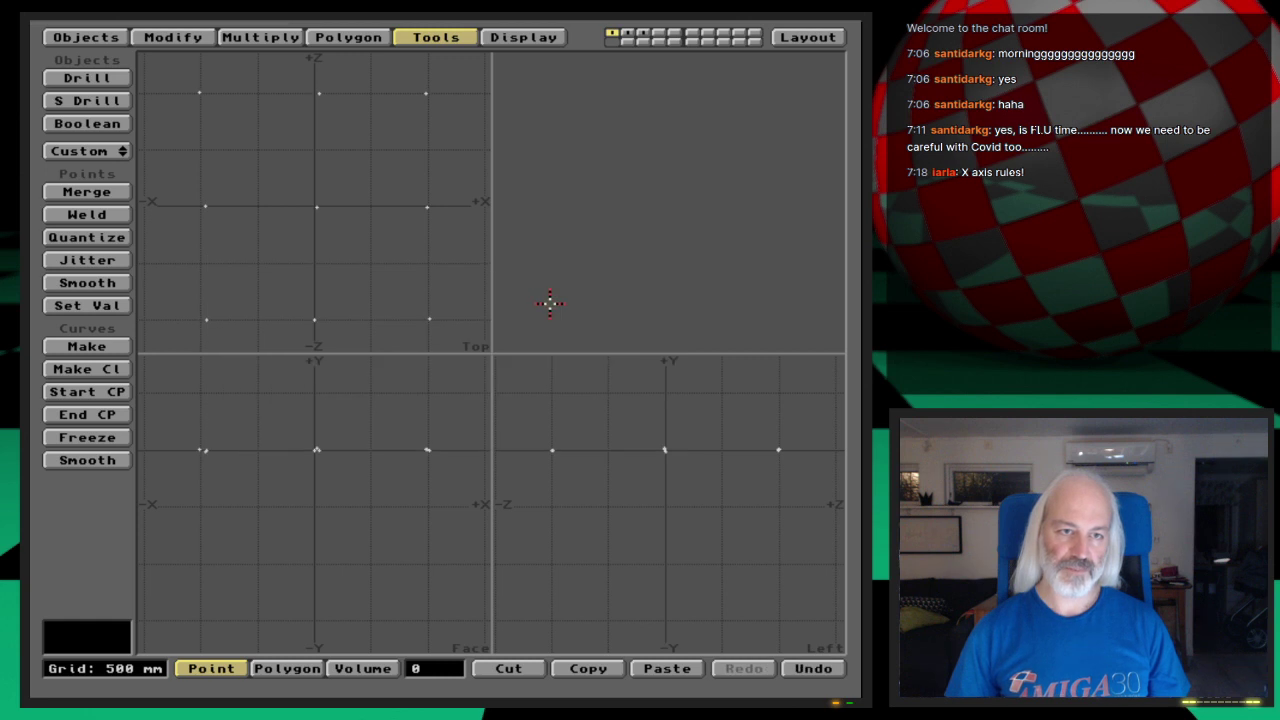
{"action": "key", "text": "u"}
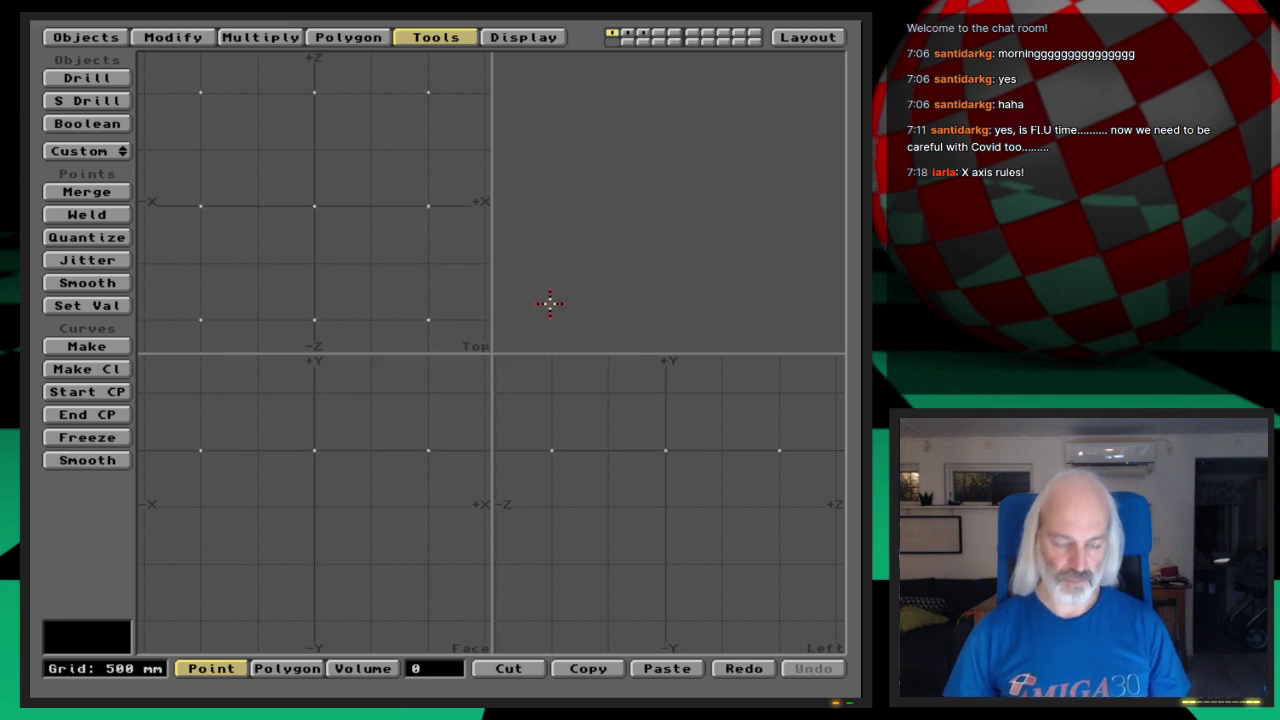
- Try a Gaussian jitter on the points with radii of 100 mm in X and 50 mm in Y, and undo it
{"action": "left_click", "coordinate": [87, 259]}
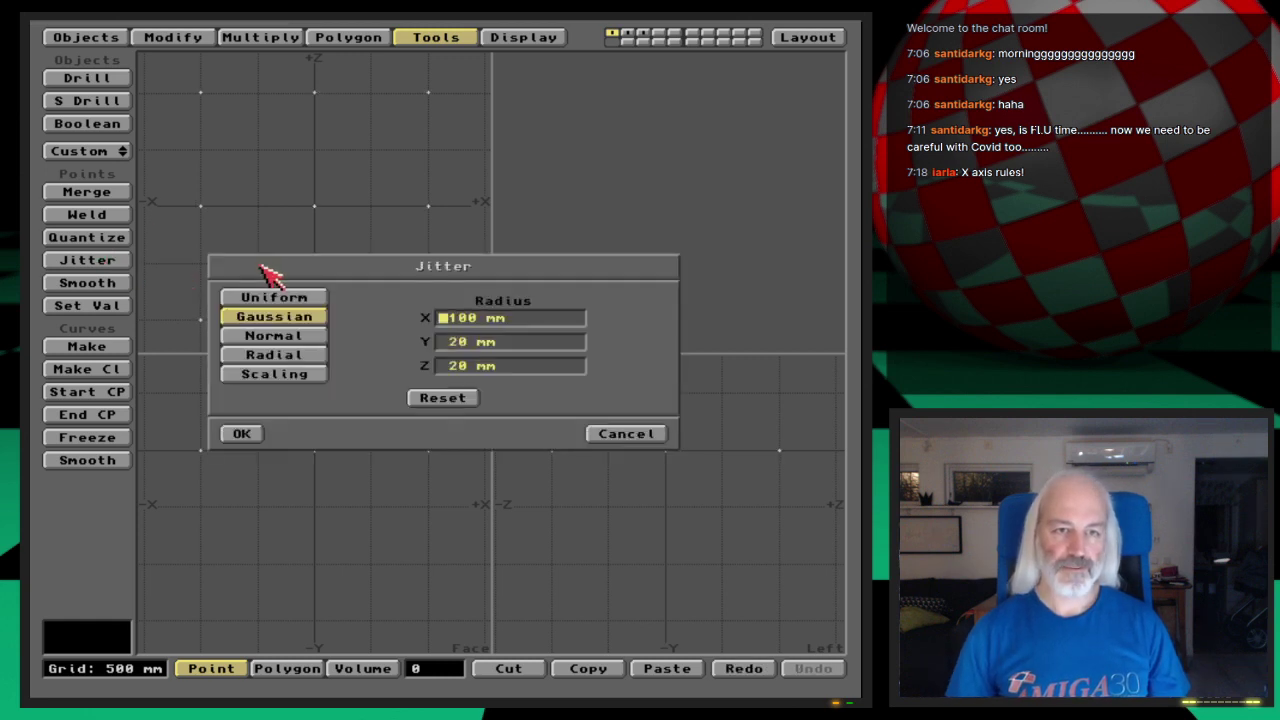
{"action": "type", "text": "5"}
{"action": "key", "text": "Delete"}
{"action": "key", "text": "Return"}
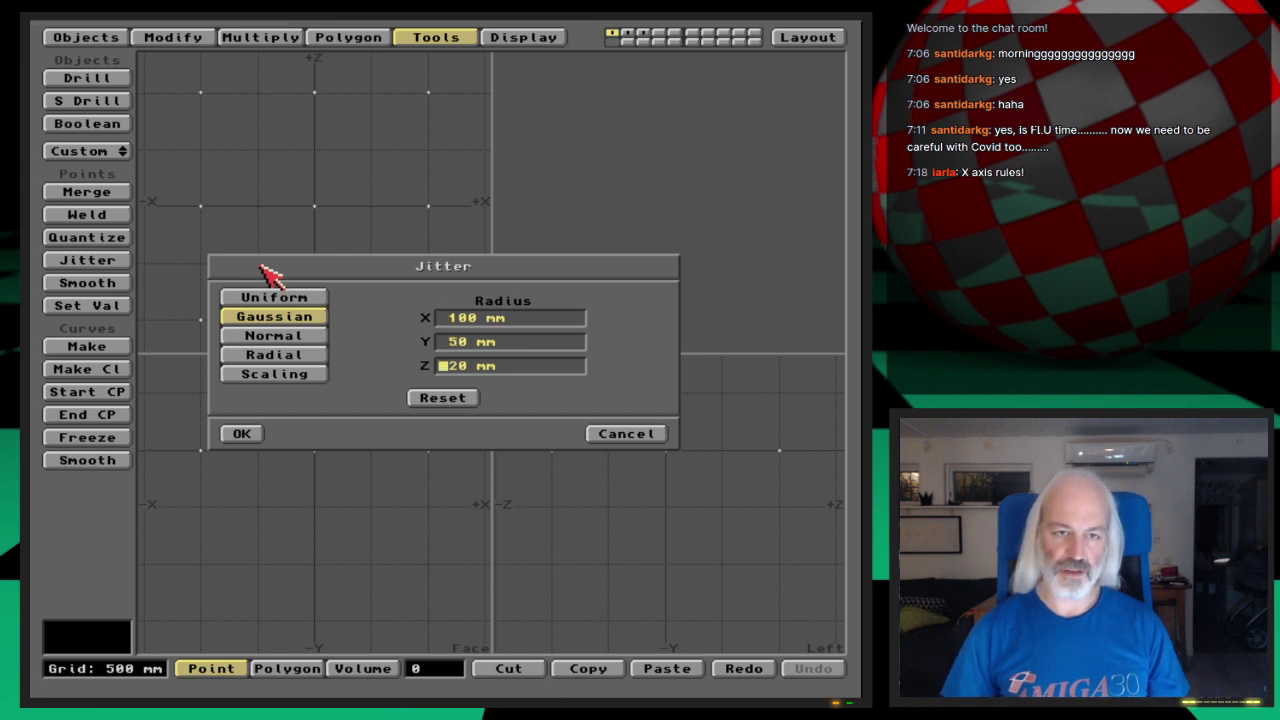
{"action": "key", "text": "Return"}
{"action": "key", "text": "u"}
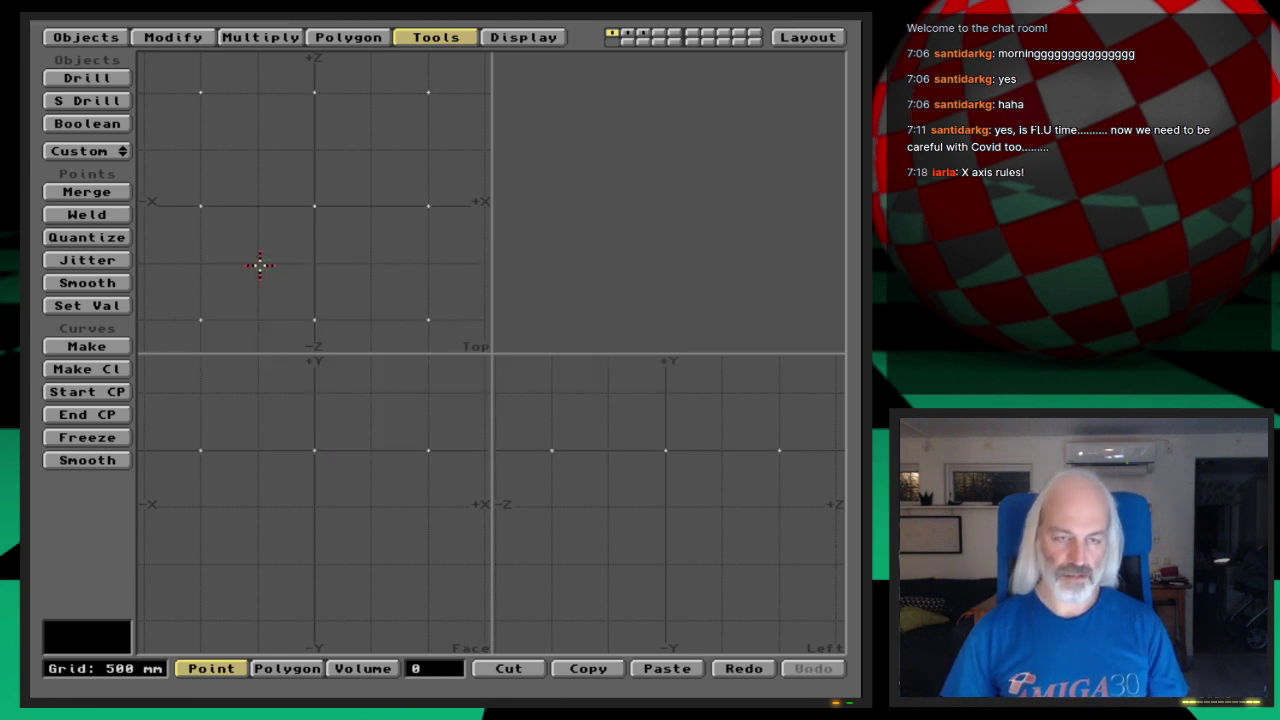
- Jitter the nine points with Gaussian radii of 150 mm in X and 50 mm in Y
{"action": "left_click", "coordinate": [115, 260]}
{"action": "type", "text": "150"}
{"action": "key", "text": "Delete"}
{"action": "key", "text": "Delete"}
{"action": "key", "text": "Delete"}
{"action": "key", "text": "Return"}
{"action": "key", "text": "Return"}
{"action": "key", "text": "Return"}
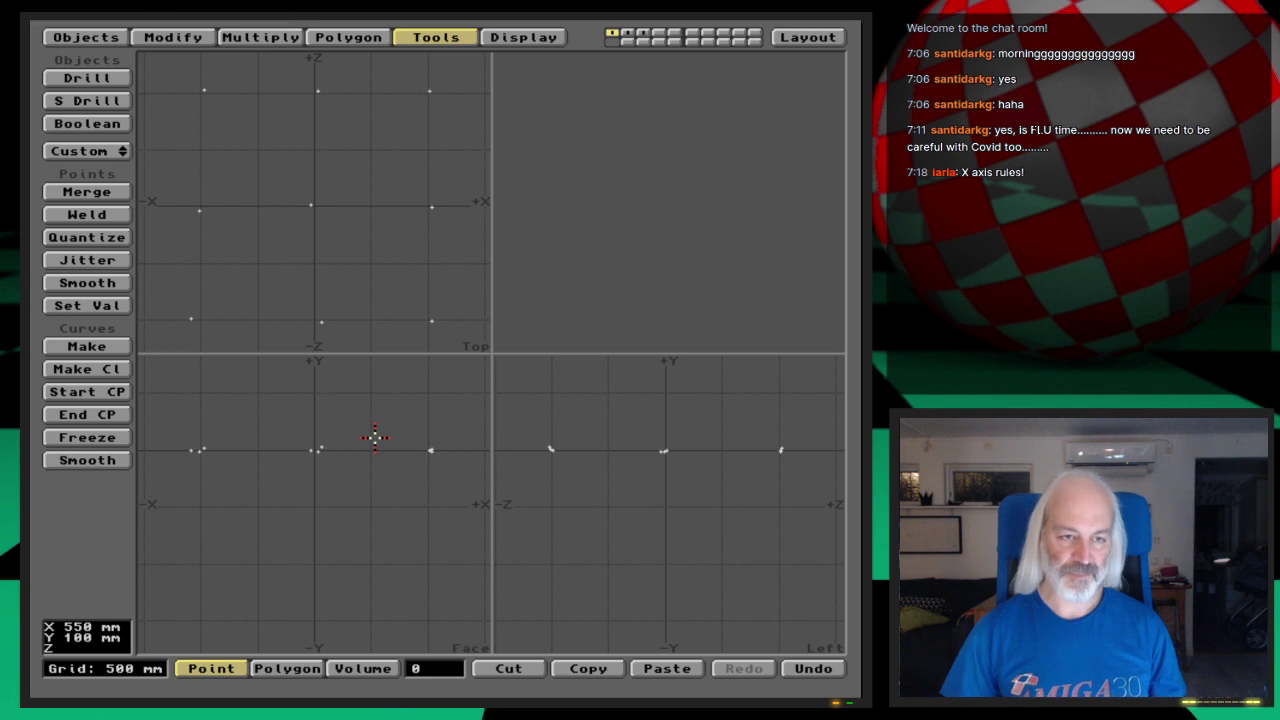
- Save the jittered point object as 9-pointRectangleJittered in the Ep.18 Objects drawer
{"action": "key", "text": "s"}
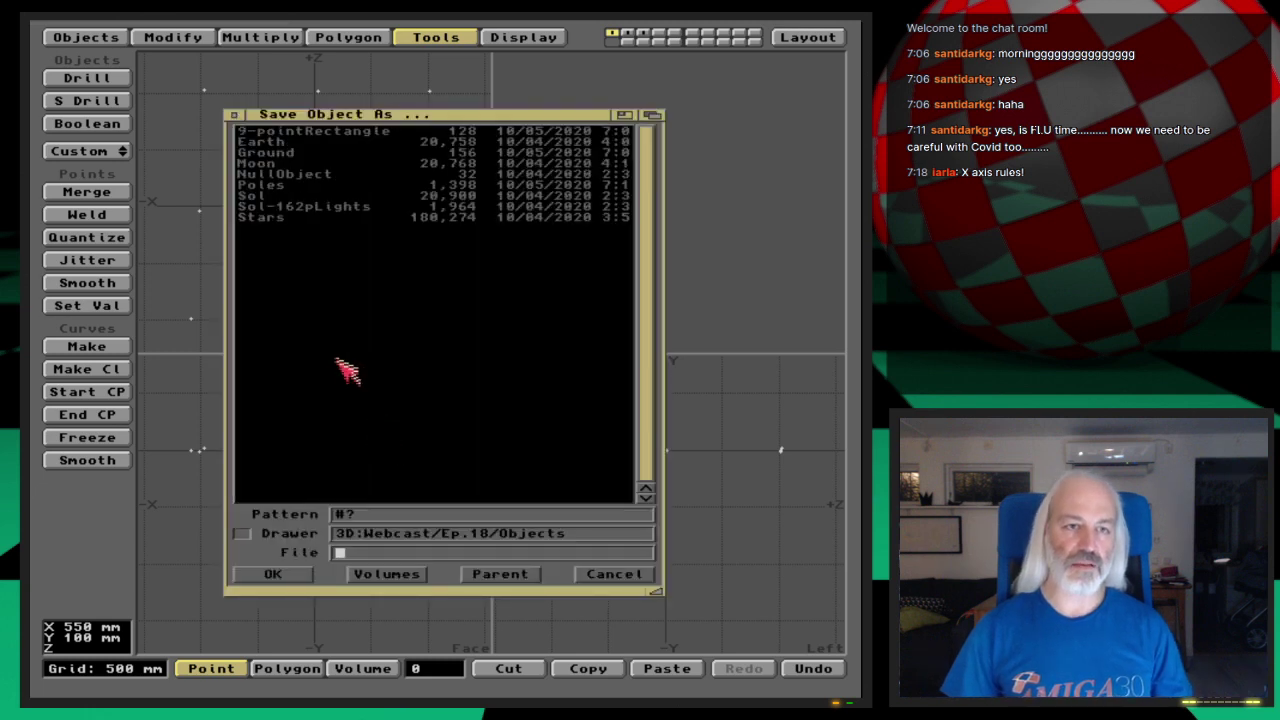
{"action": "left_click", "coordinate": [354, 132]}
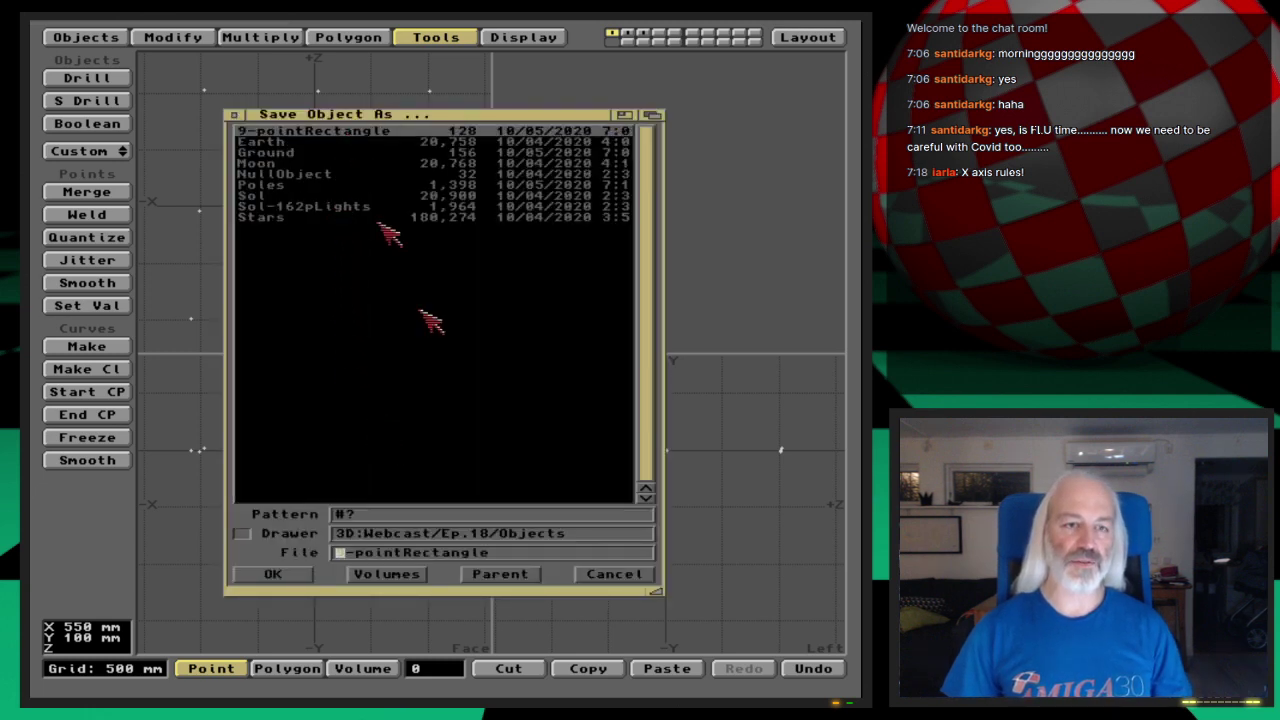
{"action": "type", "text": "Jittere"}
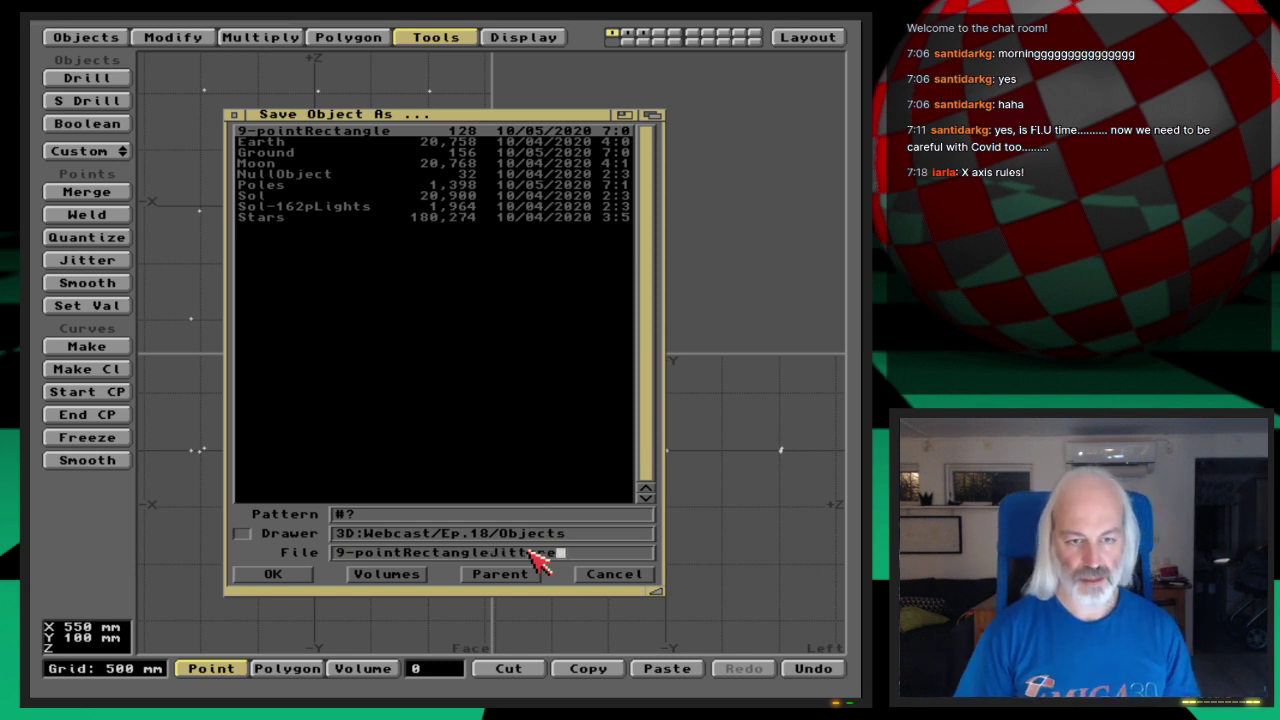
{"action": "type", "text": "d"}
{"action": "key", "text": "Return"}
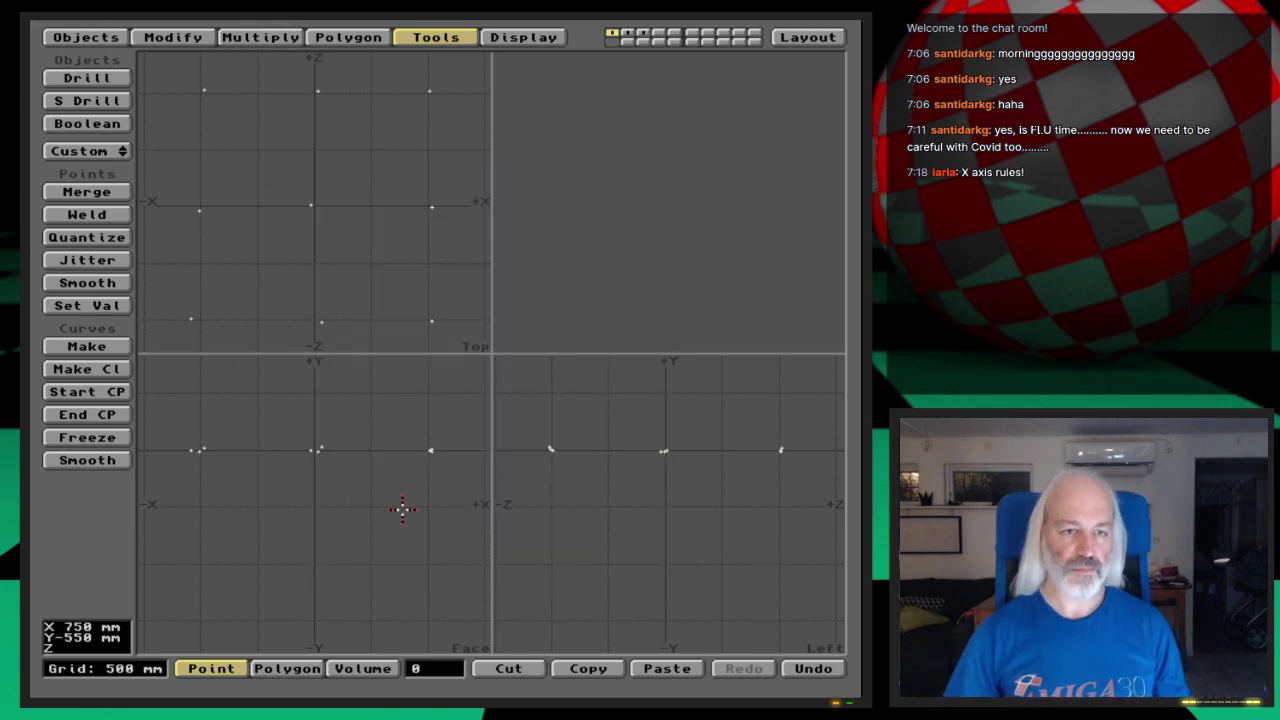
- Run the LightSwarm plug-in on the jittered points and browse to the scene drawer 3d:webcast/Ep.18/Scenes
{"action": "left_click", "coordinate": [45, 37]}
{"action": "left_click_drag", "start_coordinate": [128, 238], "coordinate": [128, 242]}
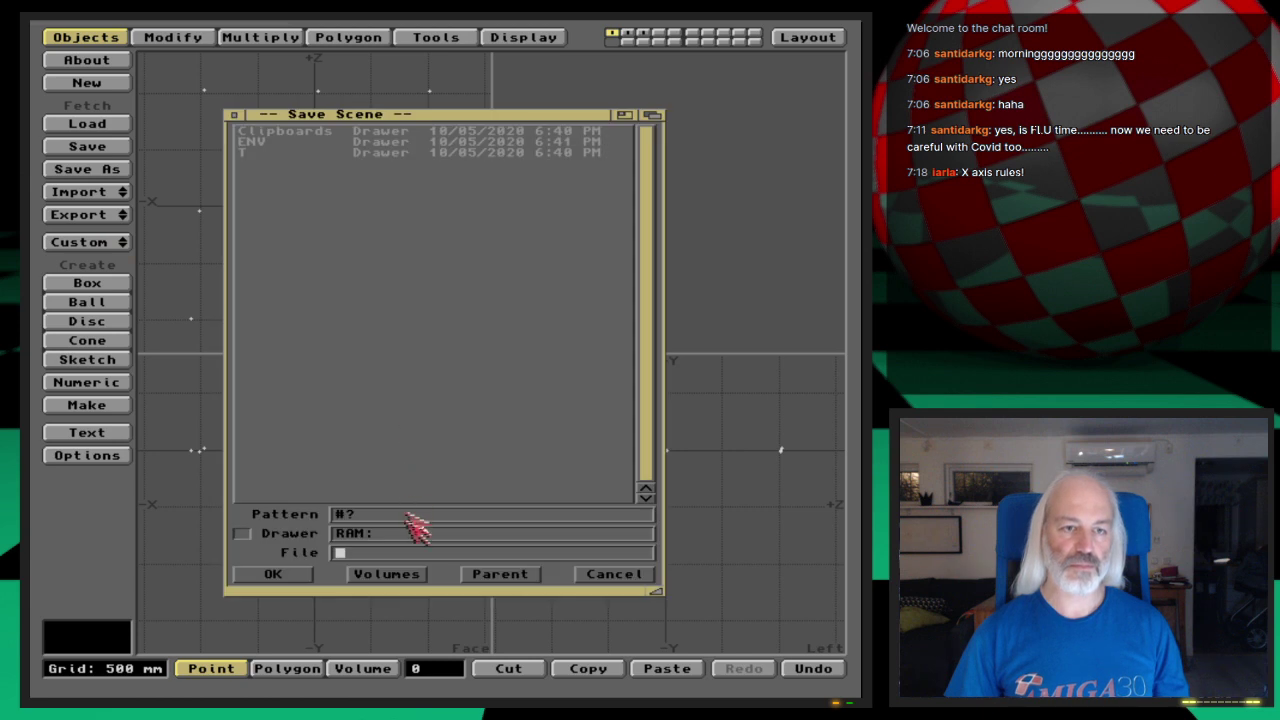
{"action": "type", "text": "3d:"}
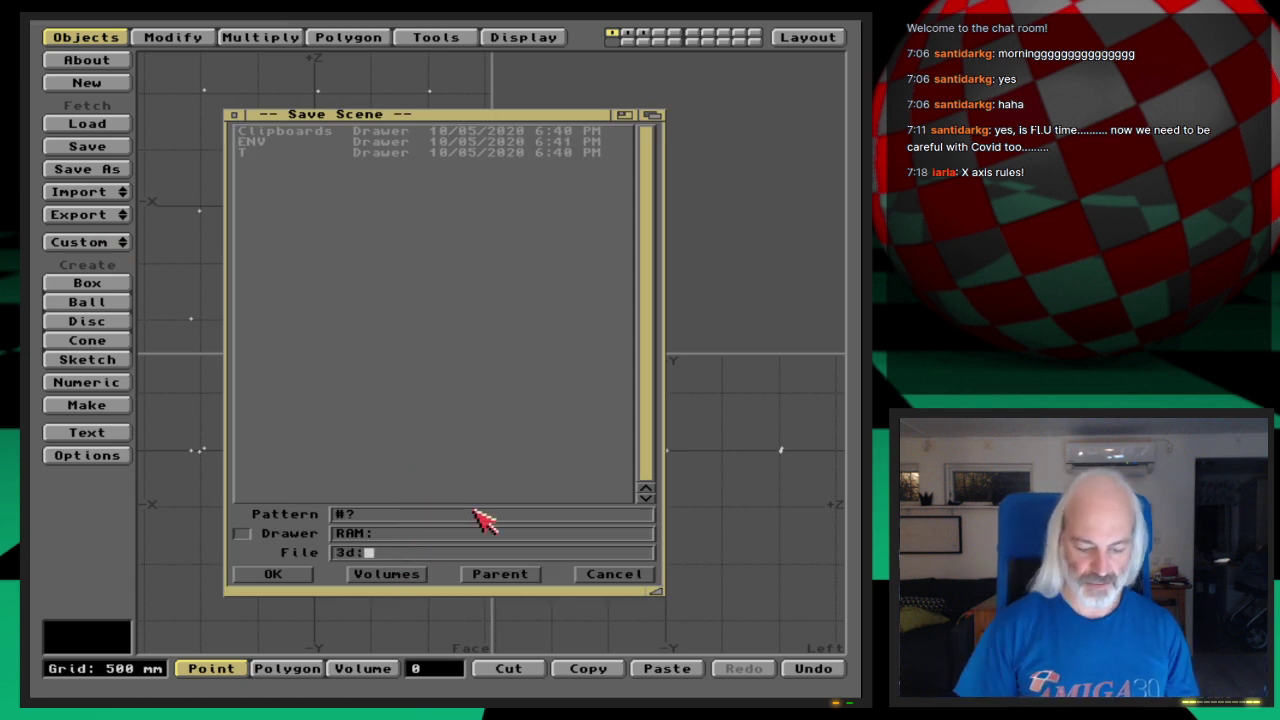
{"action": "type", "text": "webcast"}
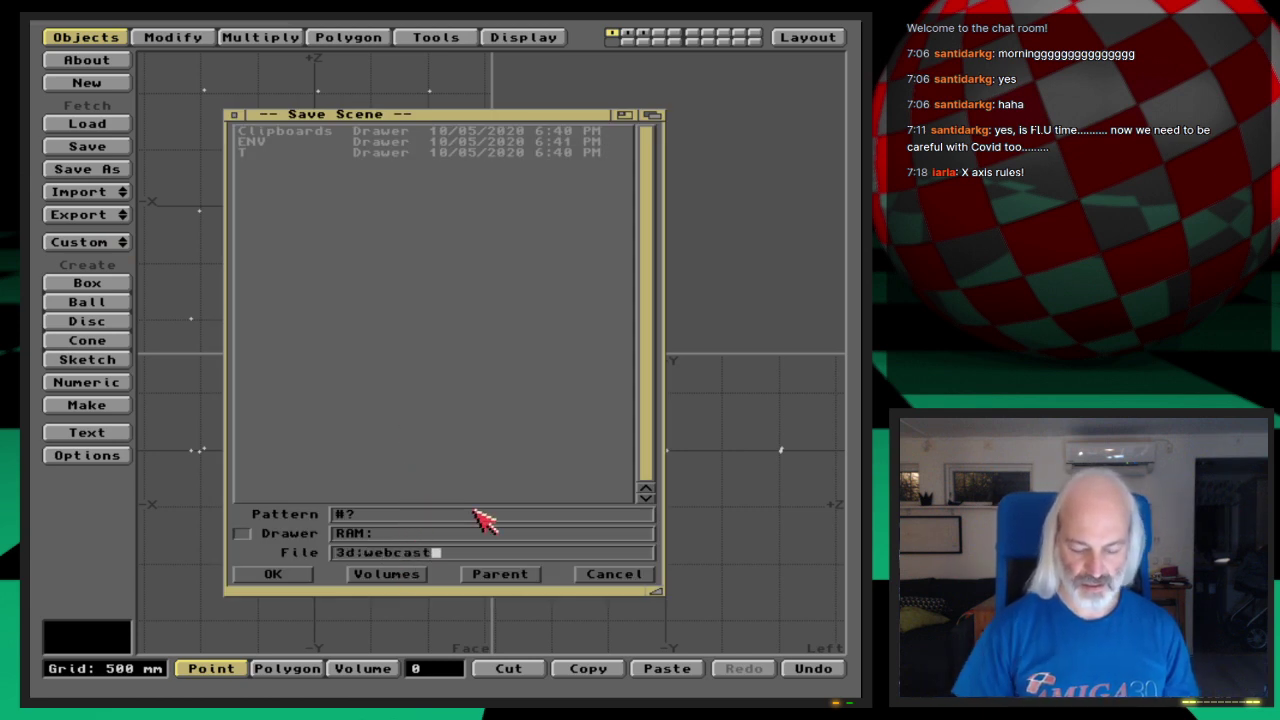
{"action": "type", "text": "/"}
{"action": "key", "text": "Return"}
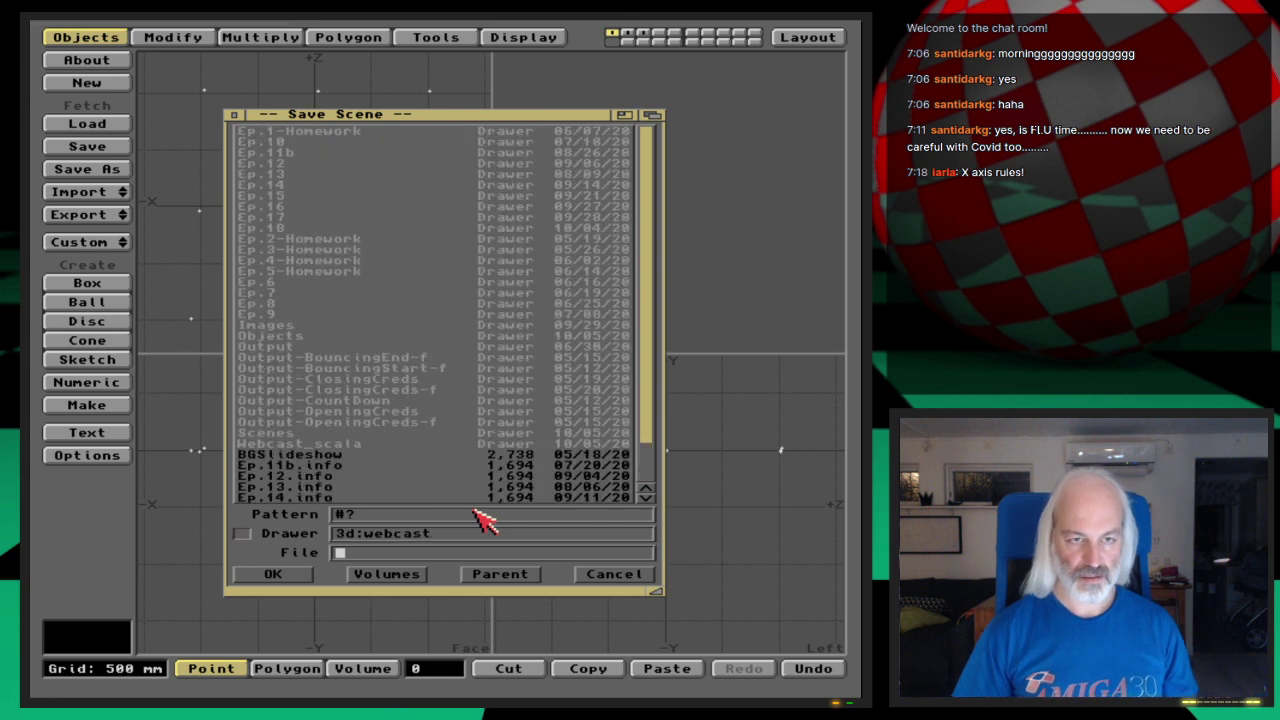
{"action": "left_click", "coordinate": [302, 229]}
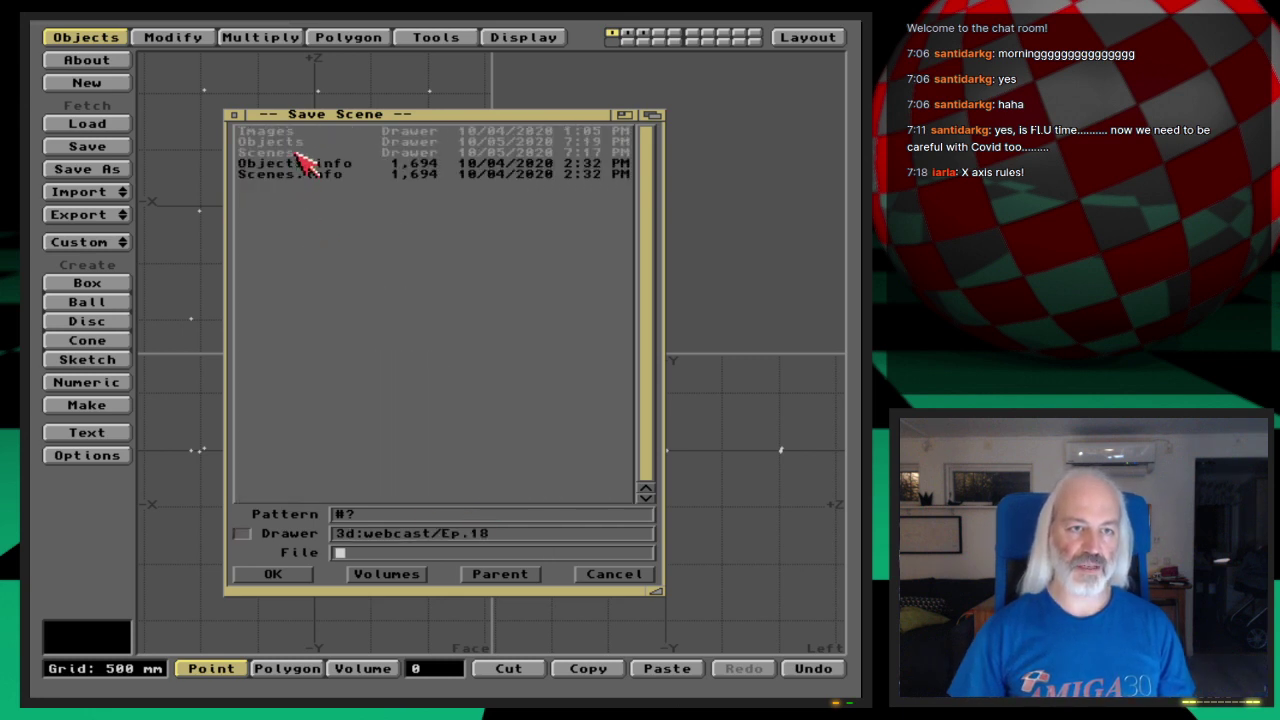
{"action": "left_click", "coordinate": [298, 148]}
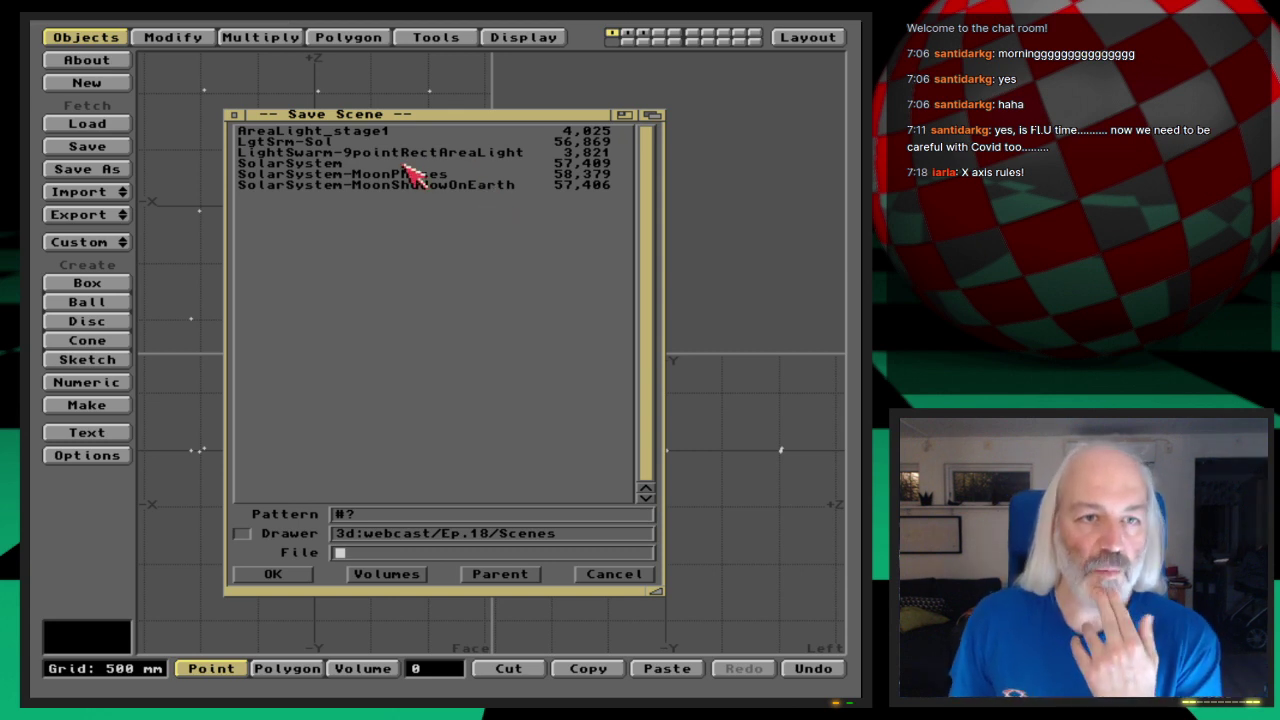
- Name the light swarm scene LightSwarm-9pointRectAreaLightJ, based on the existing nine-point scene's name, and confirm it
{"action": "left_click", "coordinate": [527, 155]}
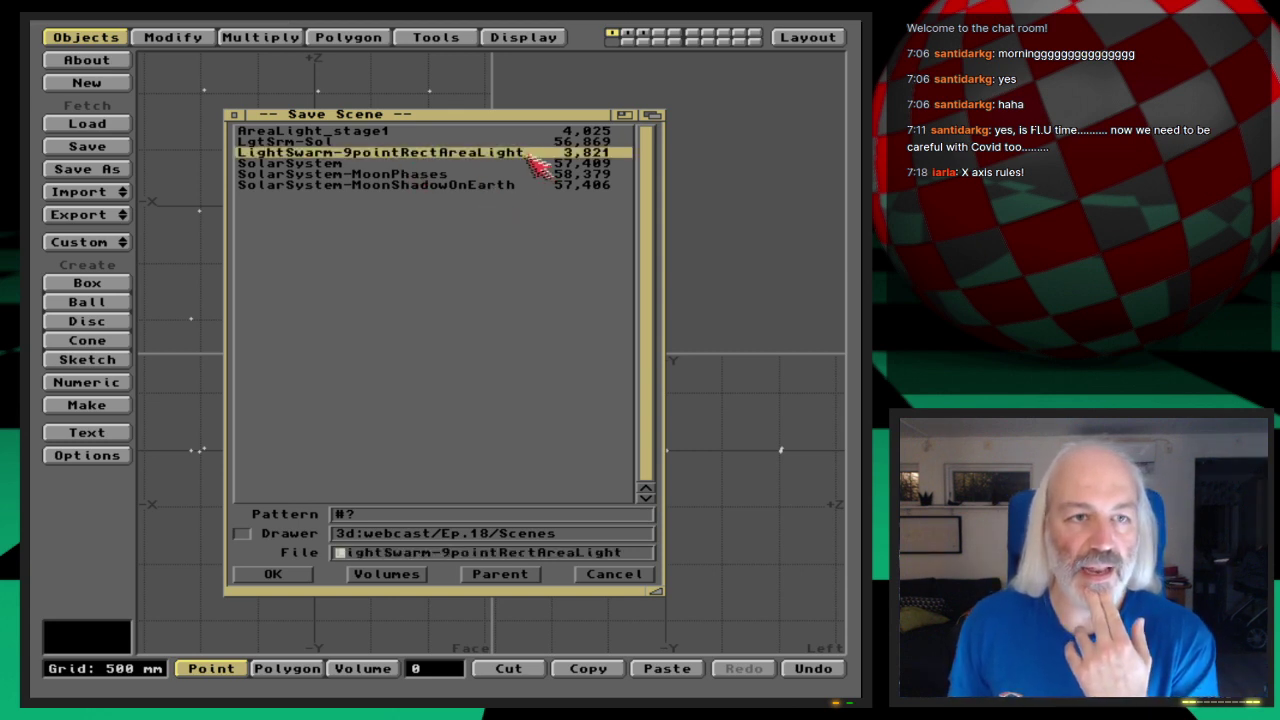
{"action": "left_click", "coordinate": [637, 553]}
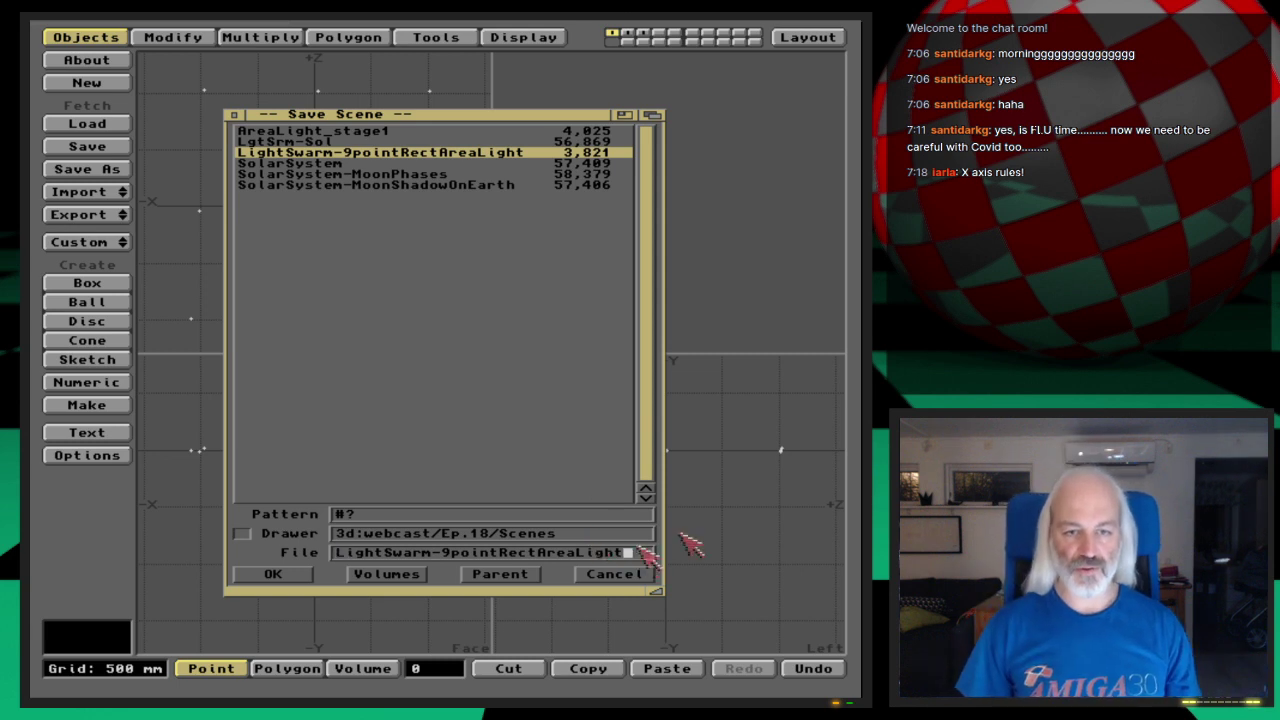
{"action": "type", "text": "_"}
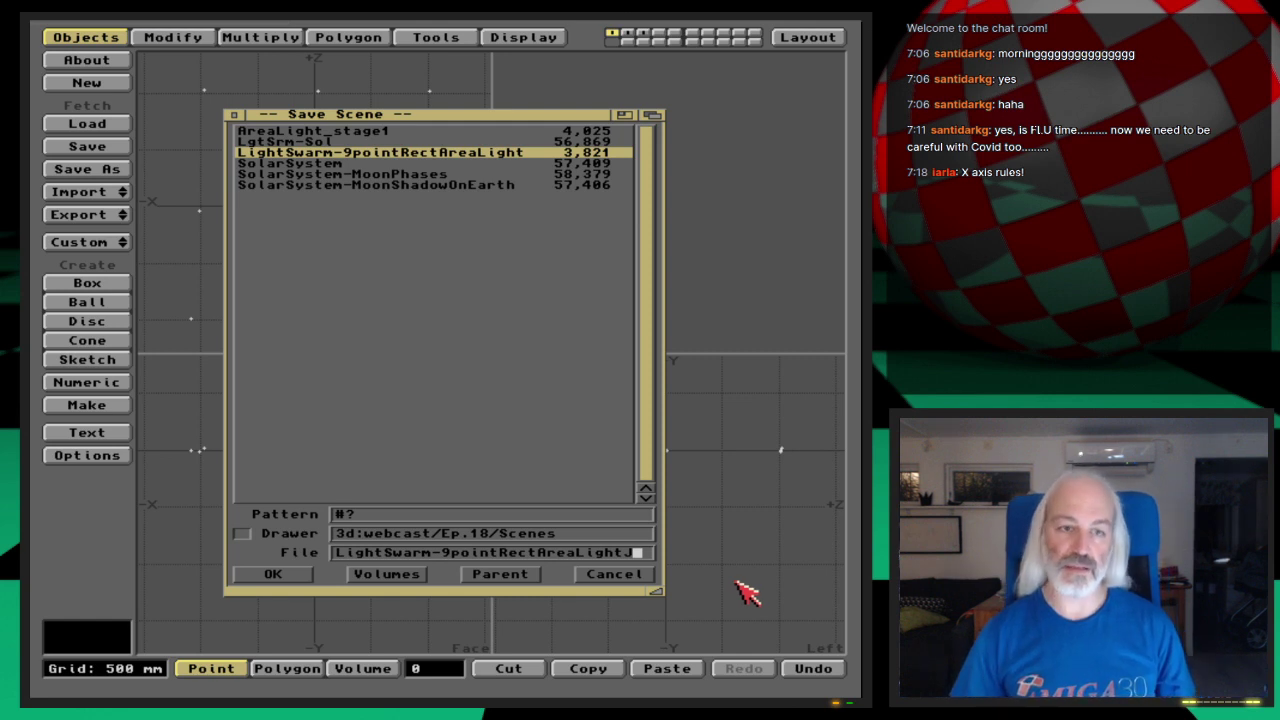
{"action": "left_click", "coordinate": [301, 575]}
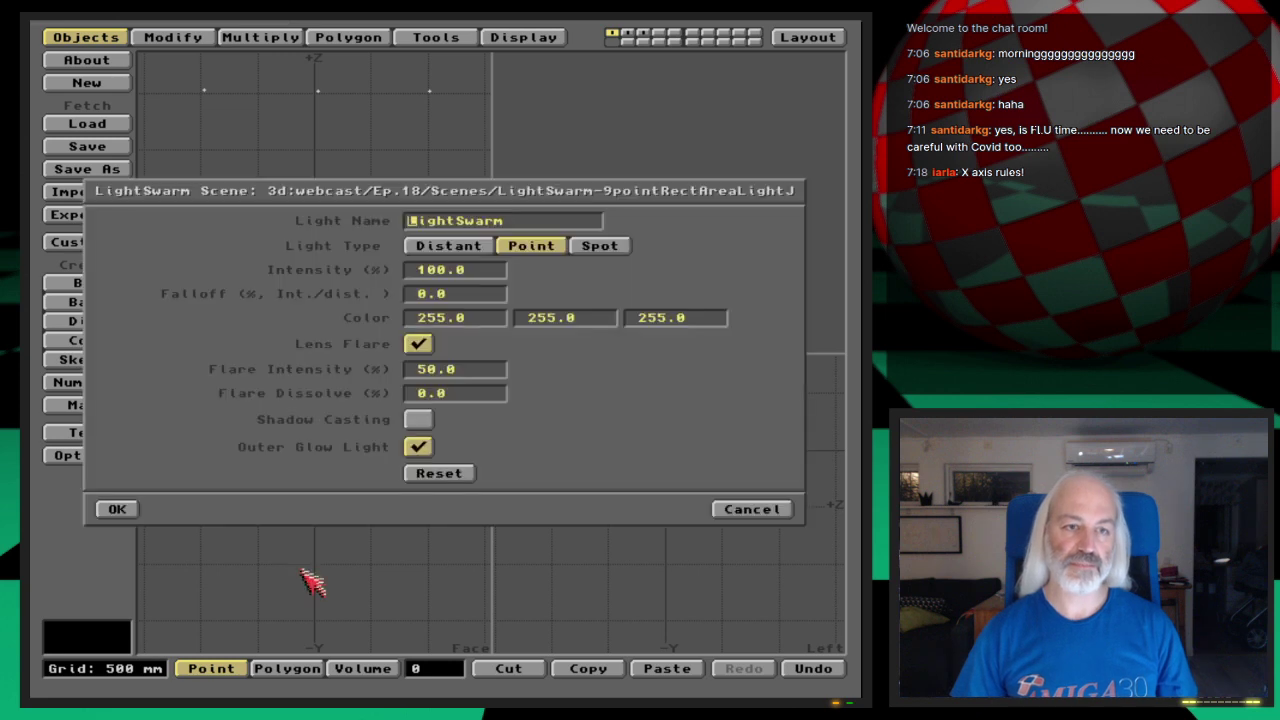
- Shorten the light name to Light in the LightSwarm scene settings
{"action": "key", "text": "Right"}
{"action": "key", "text": "Right"}
{"action": "key", "text": "Right"}
{"action": "key", "text": "Right"}
{"action": "key", "text": "Right"}
{"action": "key", "text": "Delete"}
{"action": "key", "text": "Delete"}
{"action": "key", "text": "Delete"}
{"action": "key", "text": "Delete"}
{"action": "key", "text": "Delete"}
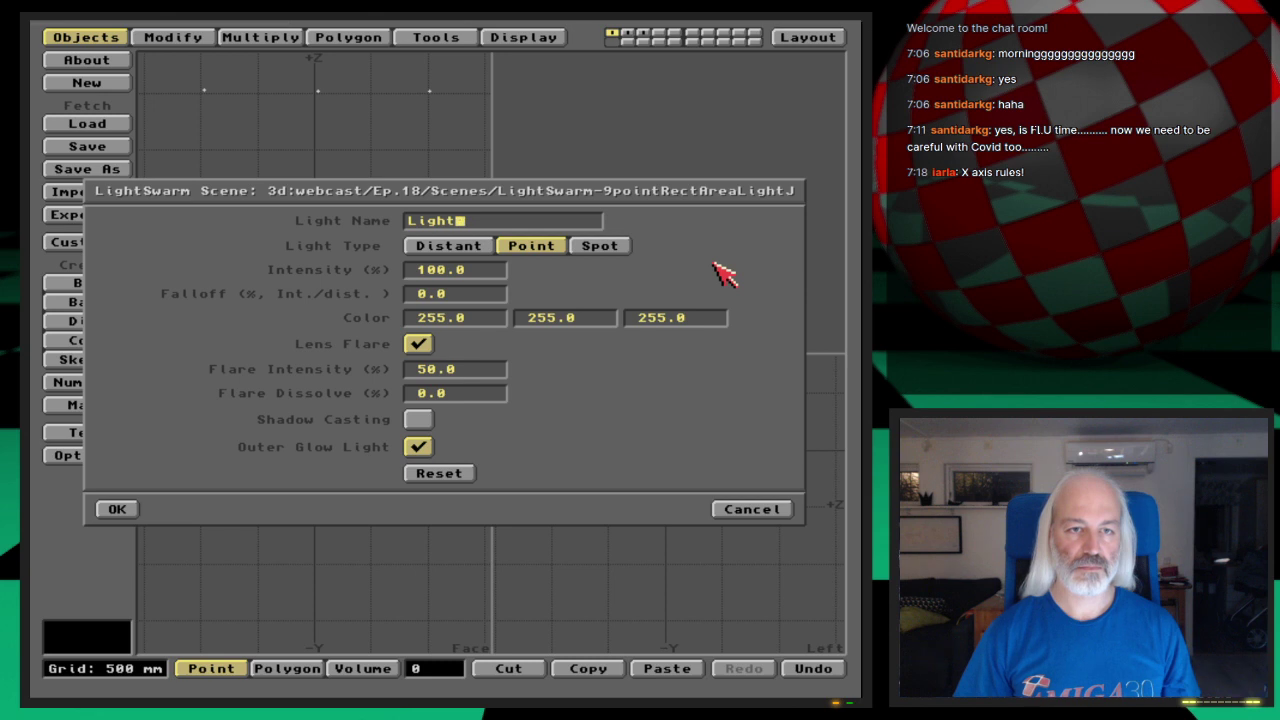
- Set the swarm lights' intensity to 11%
{"action": "left_click", "coordinate": [413, 272]}
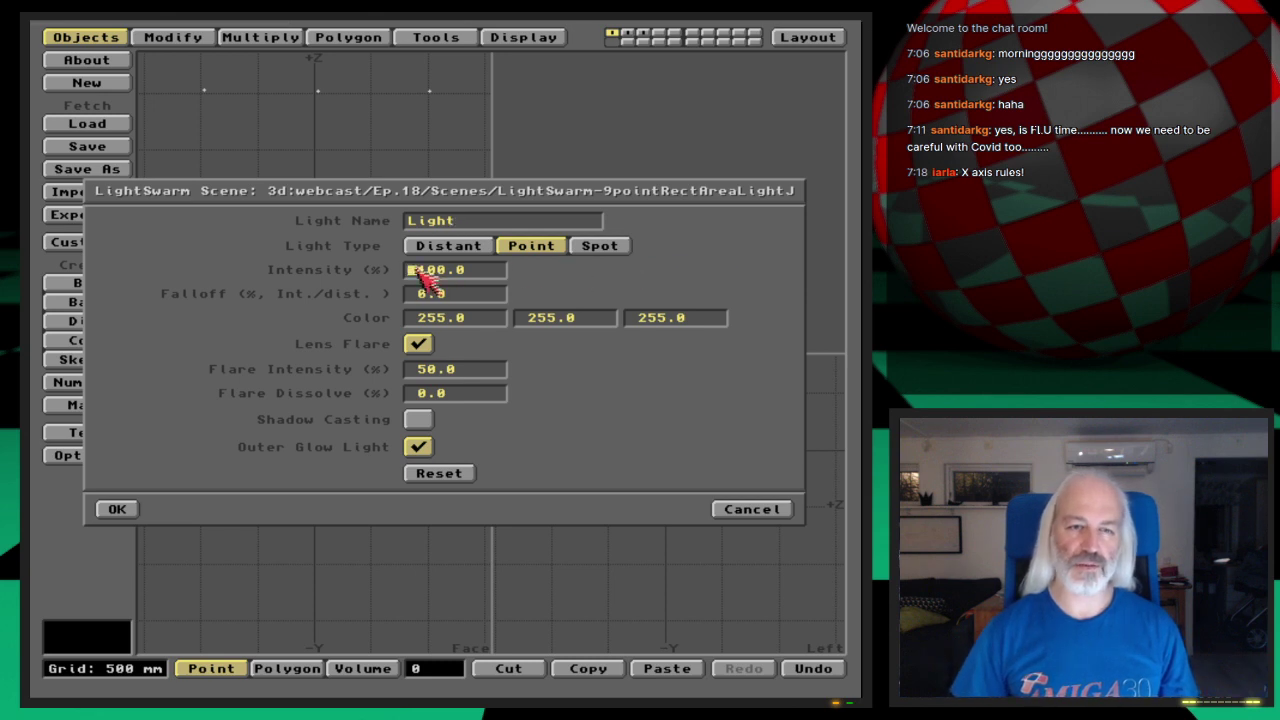
{"action": "type", "text": "11"}
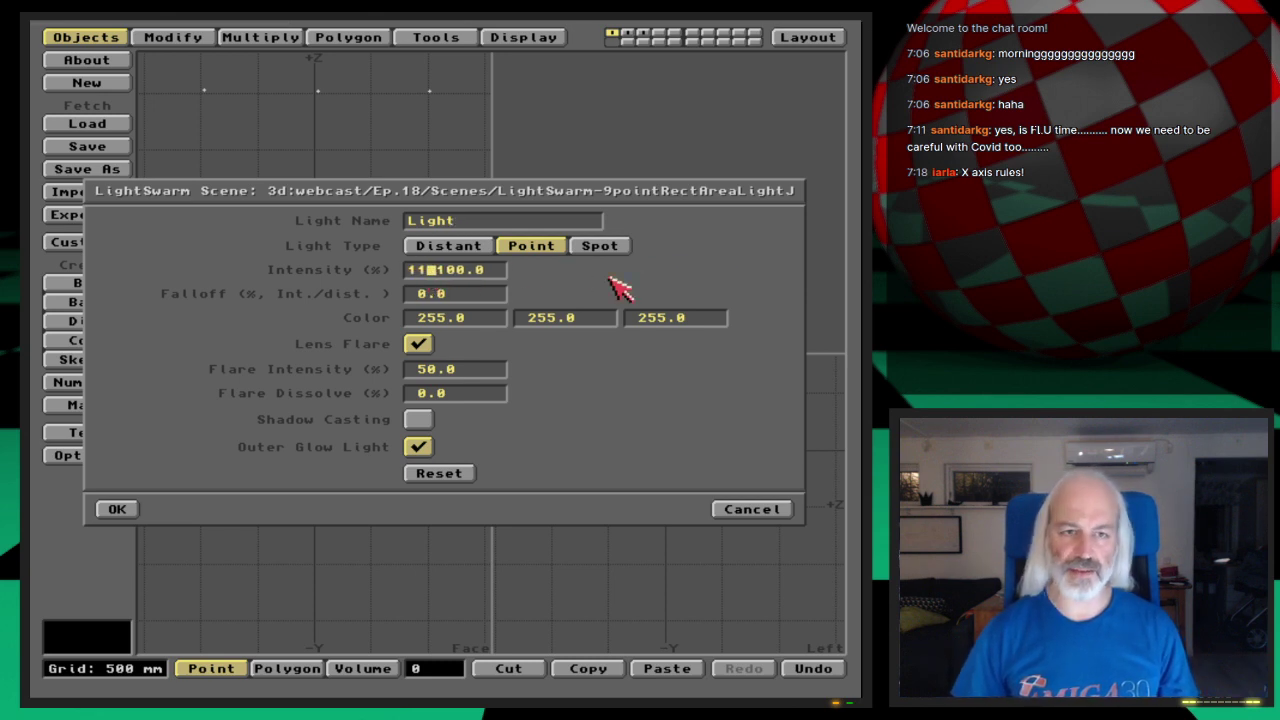
{"action": "key", "text": "Delete"}
{"action": "key", "text": "Delete"}
{"action": "key", "text": "Delete"}
{"action": "key", "text": "Delete"}
{"action": "key", "text": "Delete"}
{"action": "key", "text": "Return"}
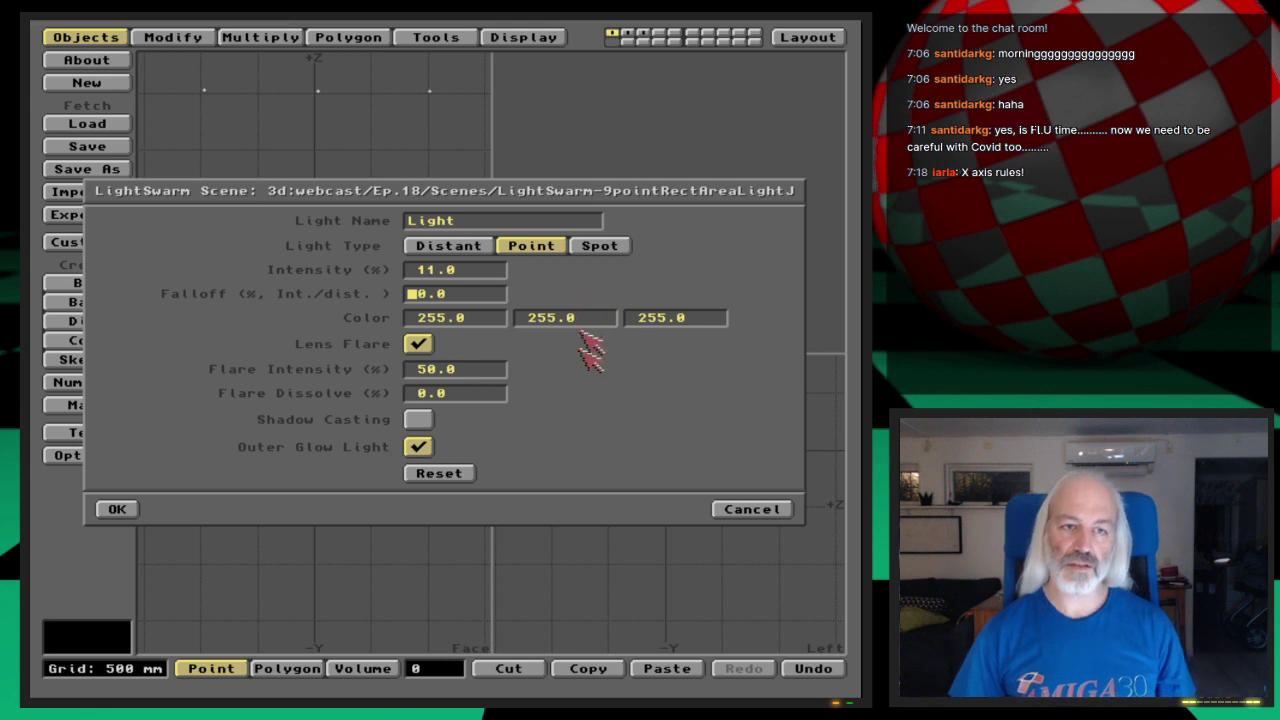
- Disable lens flare and outer glow, set flare intensity to 0%, enable shadow casting, and generate the LightSwarm scene
{"action": "left_click", "coordinate": [418, 344]}
{"action": "left_click", "coordinate": [424, 369]}
{"action": "key", "text": "Delete"}
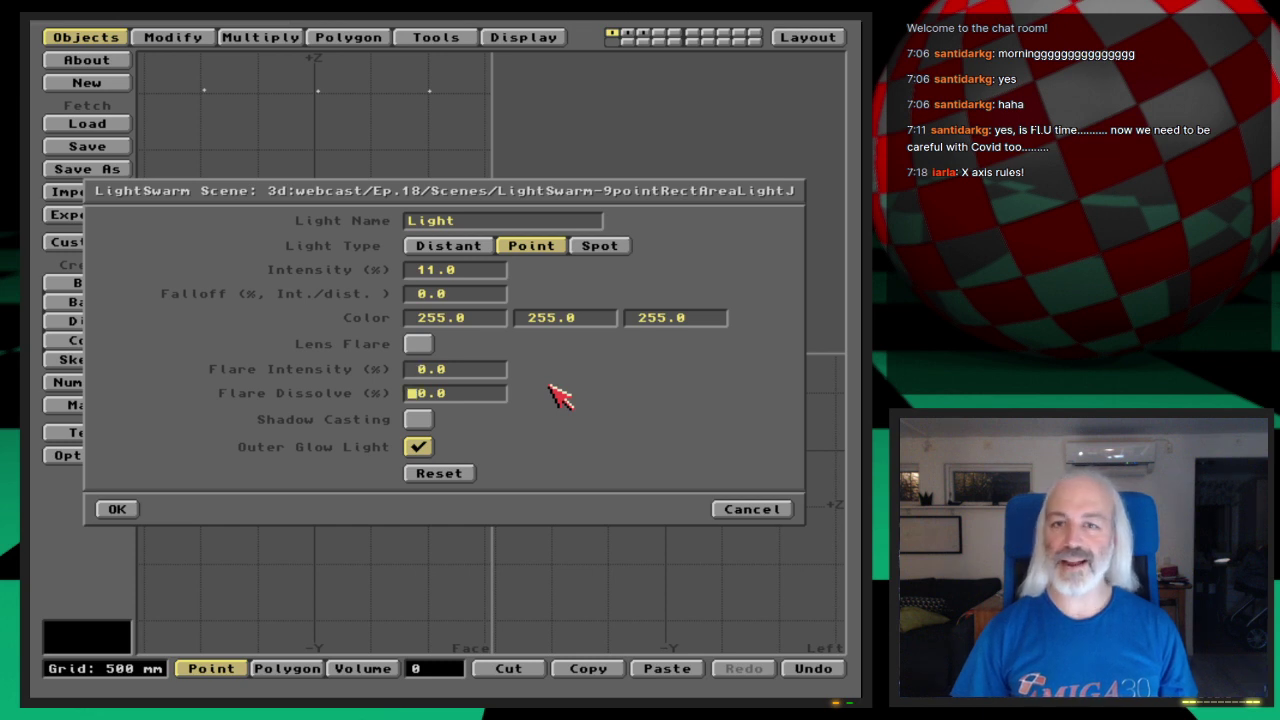
{"action": "left_click", "coordinate": [418, 419]}
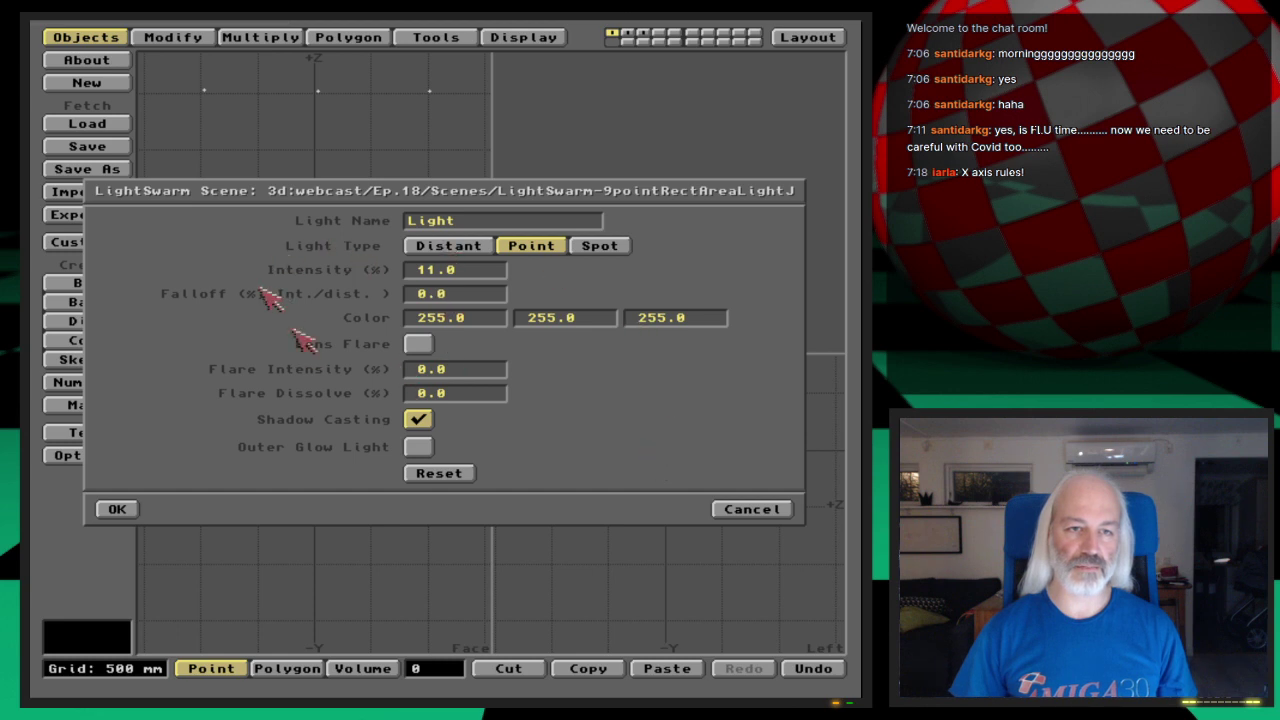
{"action": "left_click", "coordinate": [117, 509]}
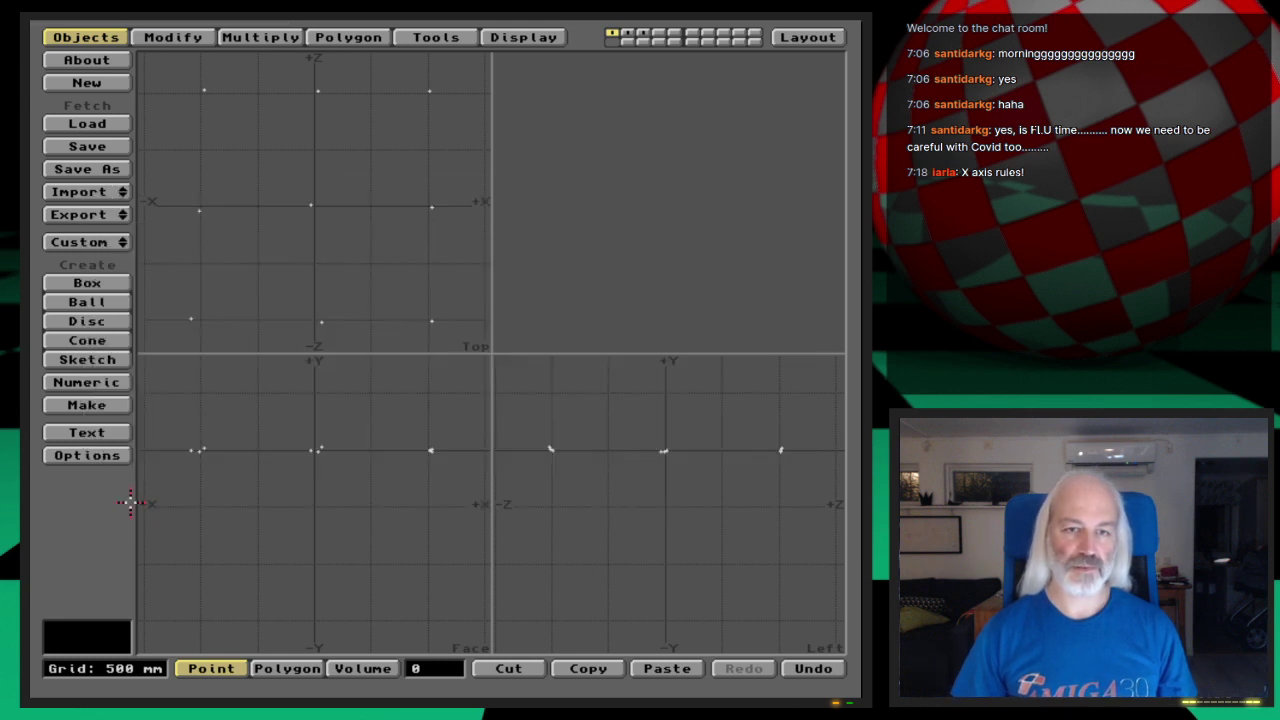
- Switch to Layout and load the objects and lights from the scene LightSwarm-9pointRectAreaLightJ
{"action": "left_click", "coordinate": [838, 37]}
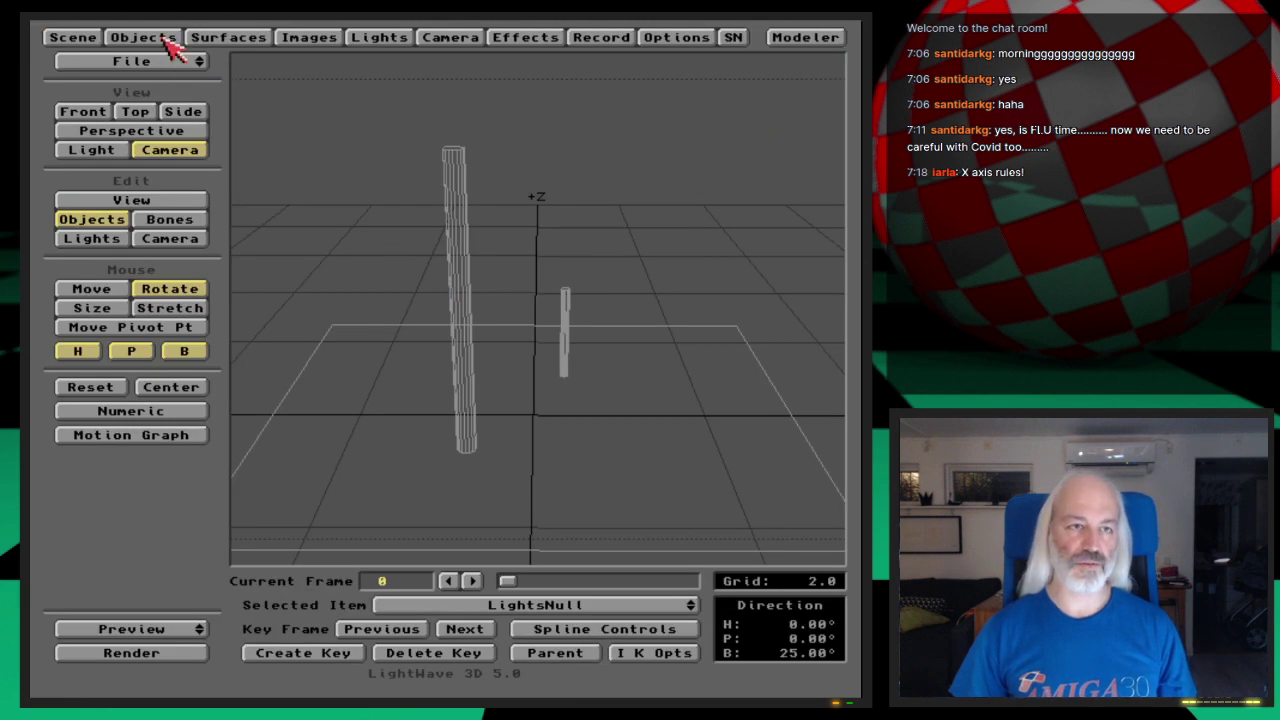
{"action": "left_click", "coordinate": [143, 37]}
{"action": "left_click_drag", "start_coordinate": [605, 228], "coordinate": [638, 243]}
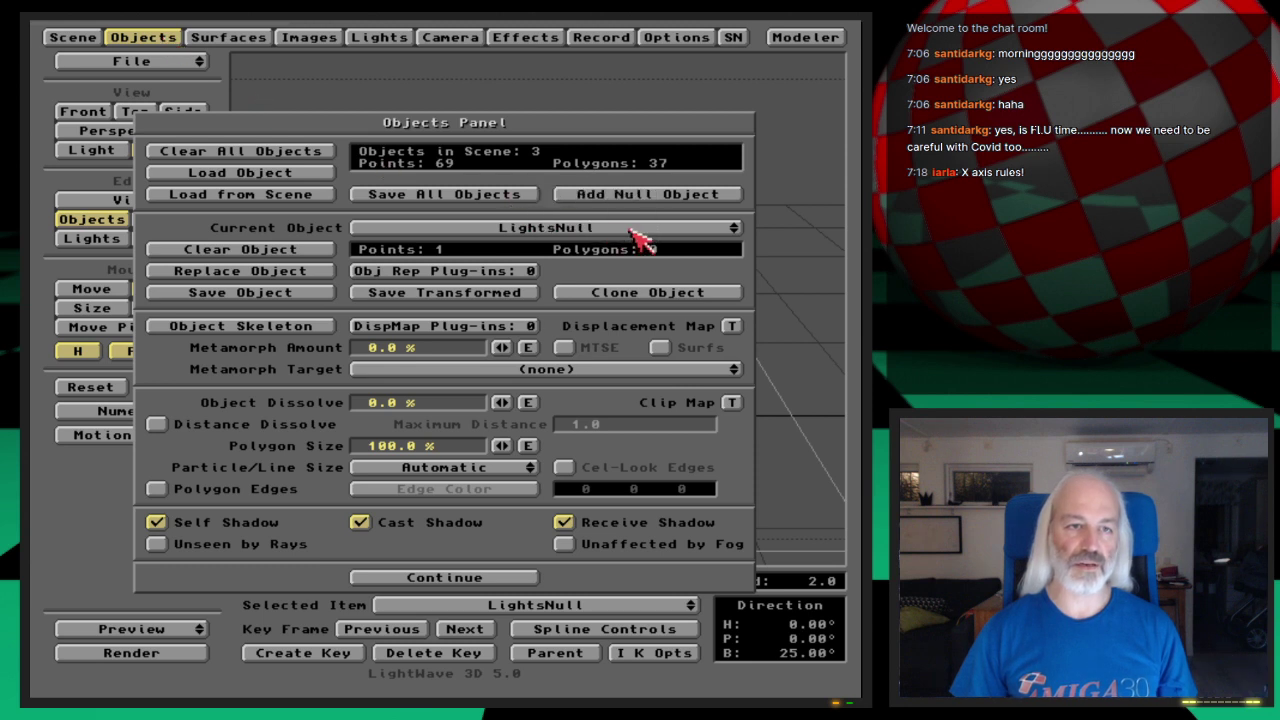
{"action": "left_click", "coordinate": [294, 196]}
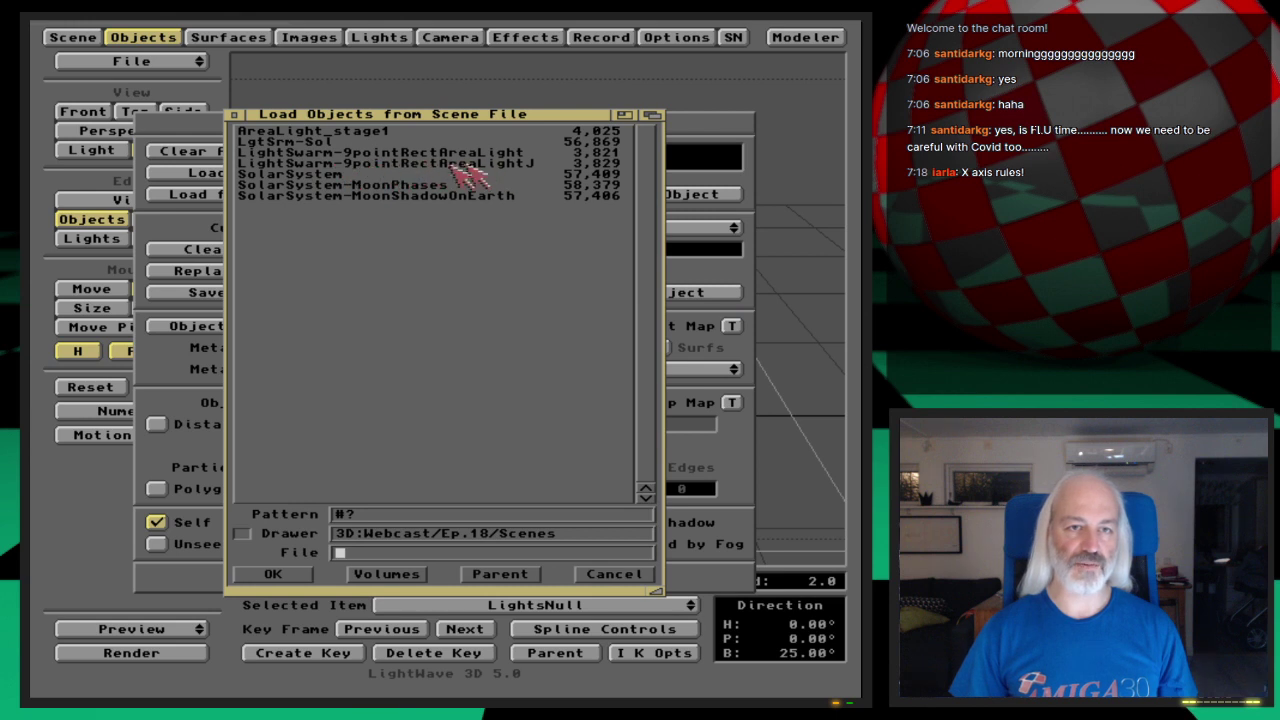
{"action": "left_click", "coordinate": [533, 163]}
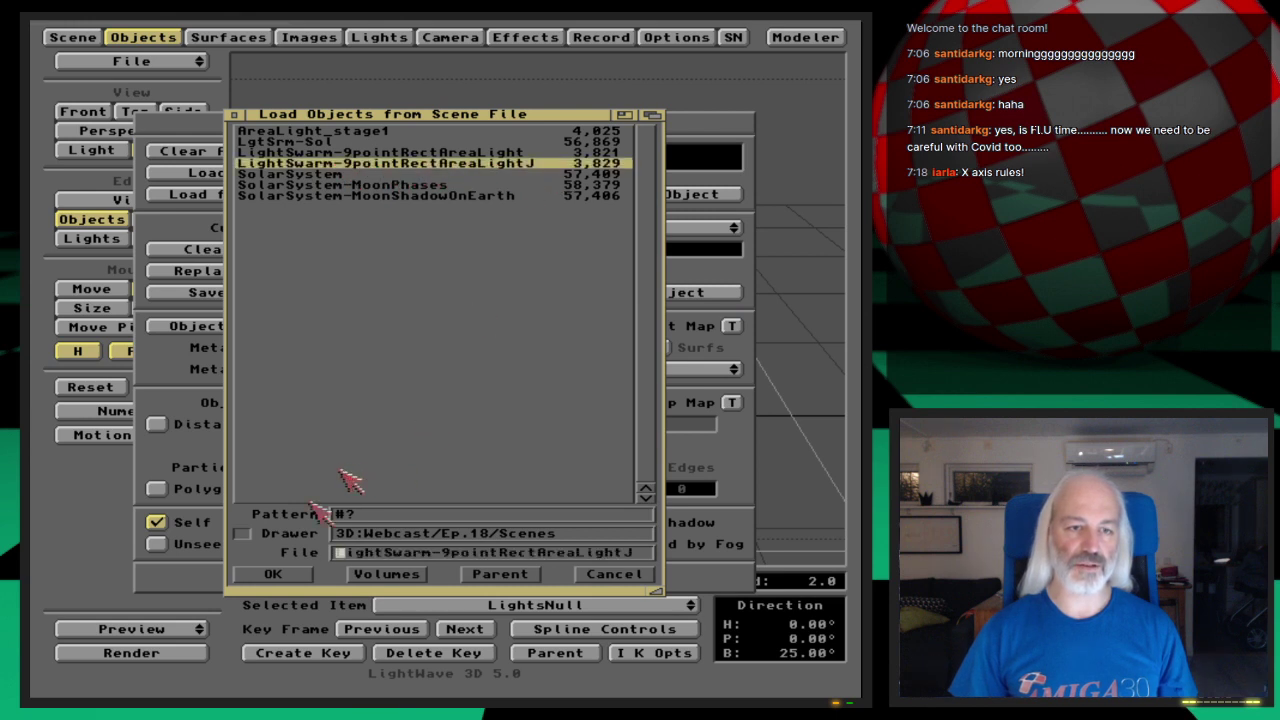
{"action": "left_click", "coordinate": [300, 575]}
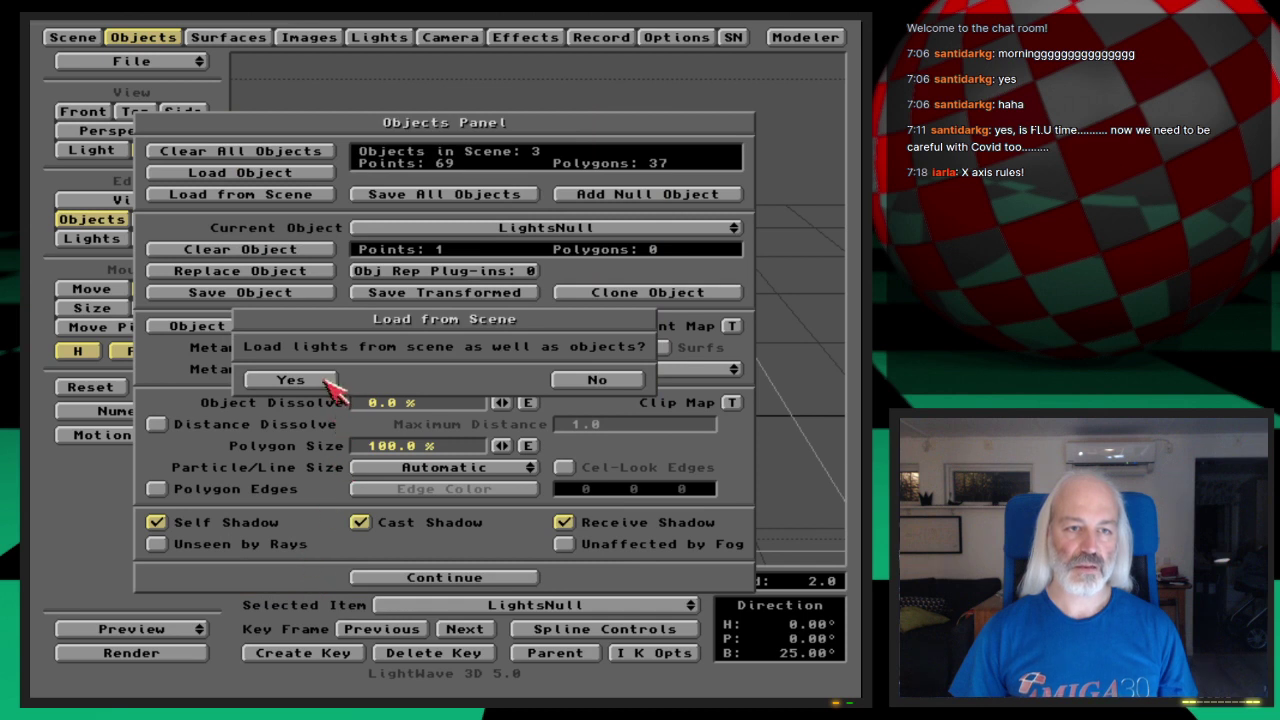
{"action": "left_click", "coordinate": [334, 376]}
{"action": "left_click", "coordinate": [547, 392]}
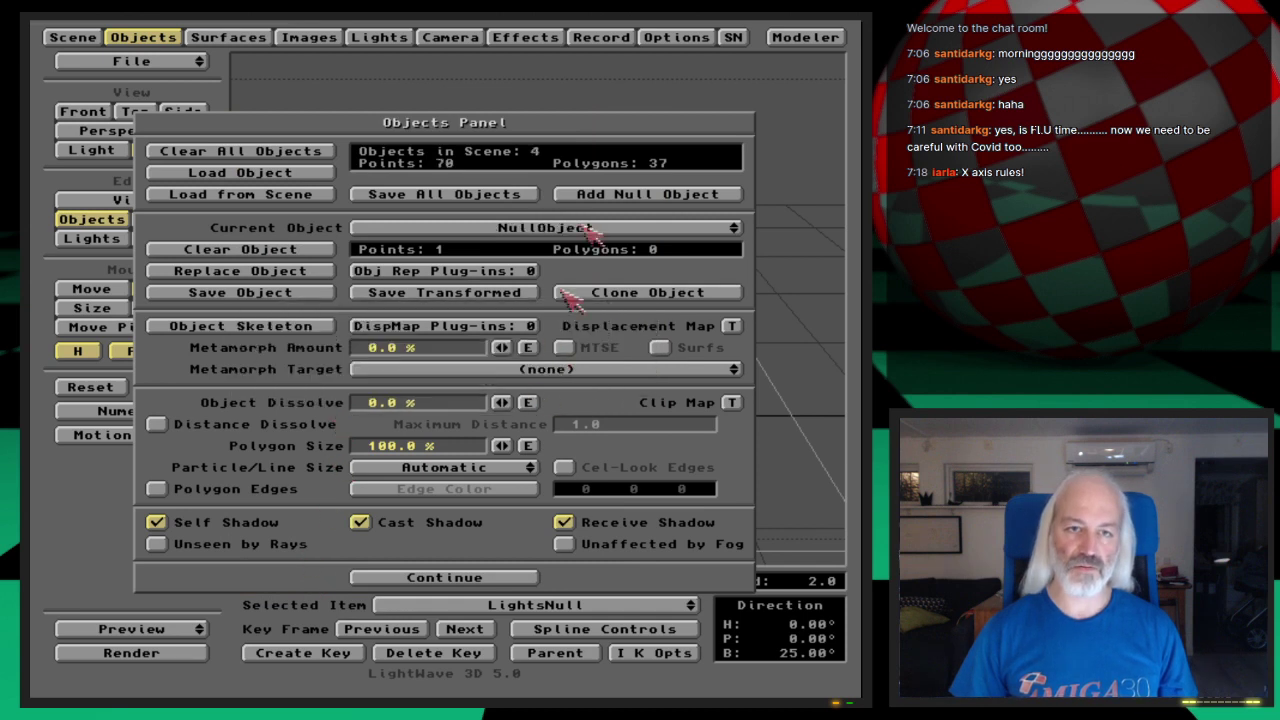
- Rename the newly loaded NullObject as LightsNull2 and keep it as the current object
{"action": "left_click_drag", "start_coordinate": [628, 230], "coordinate": [676, 238]}
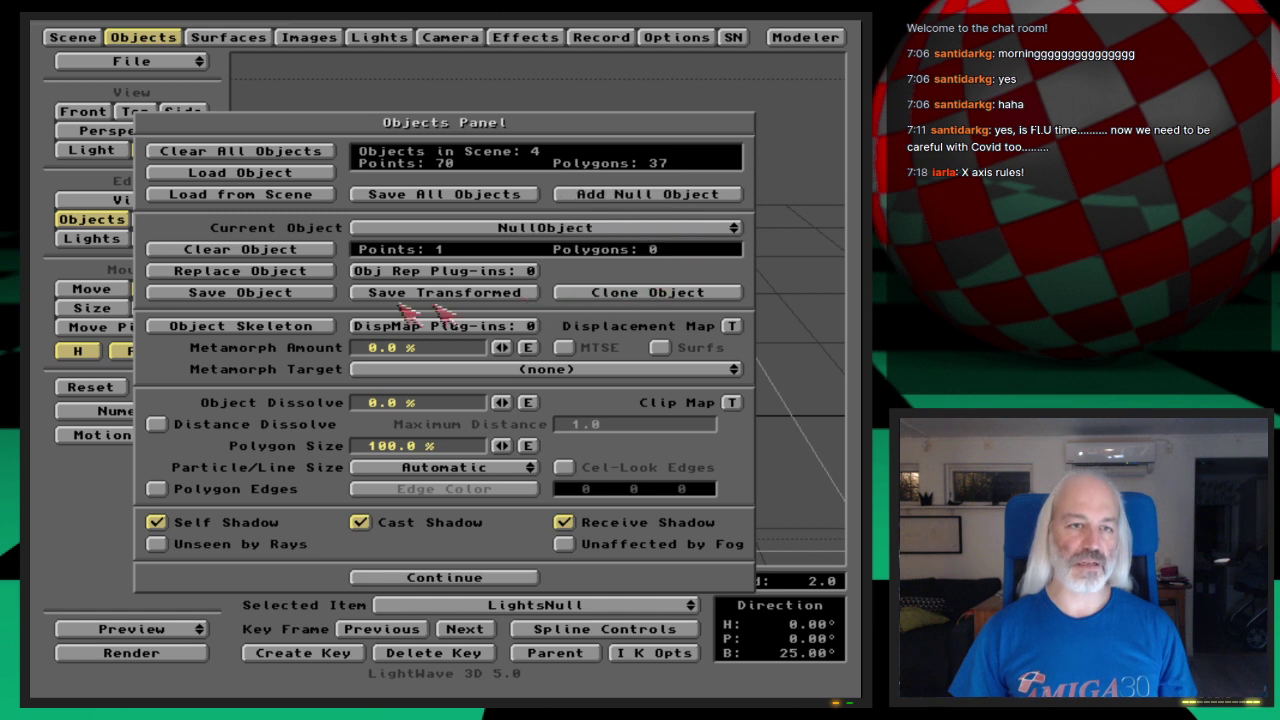
{"action": "left_click", "coordinate": [240, 292]}
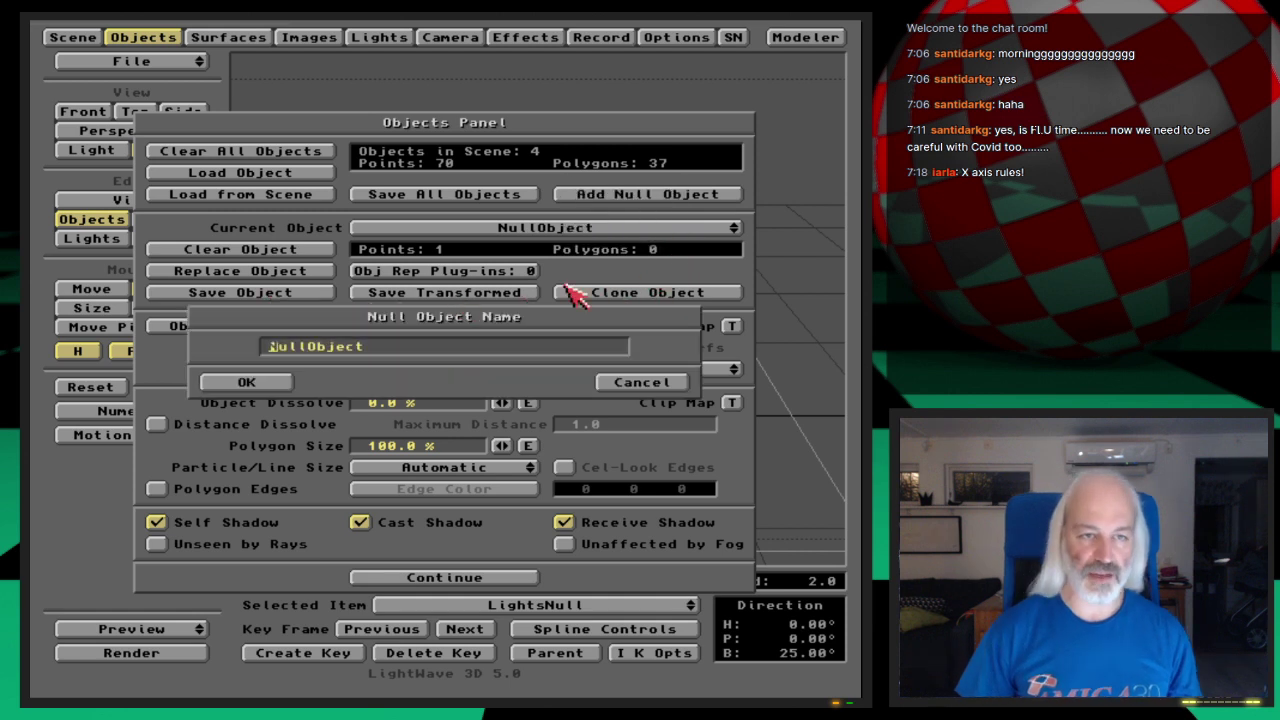
{"action": "type", "text": "LightsNull2"}
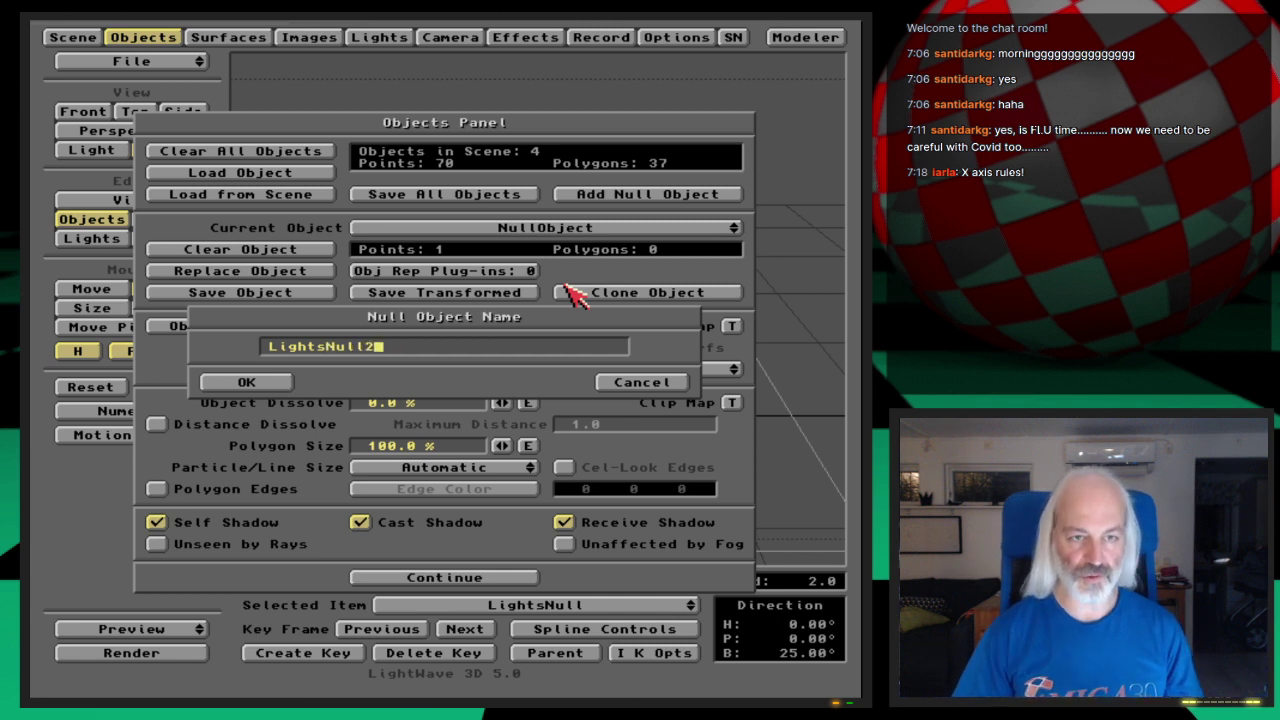
{"action": "key", "text": "Return"}
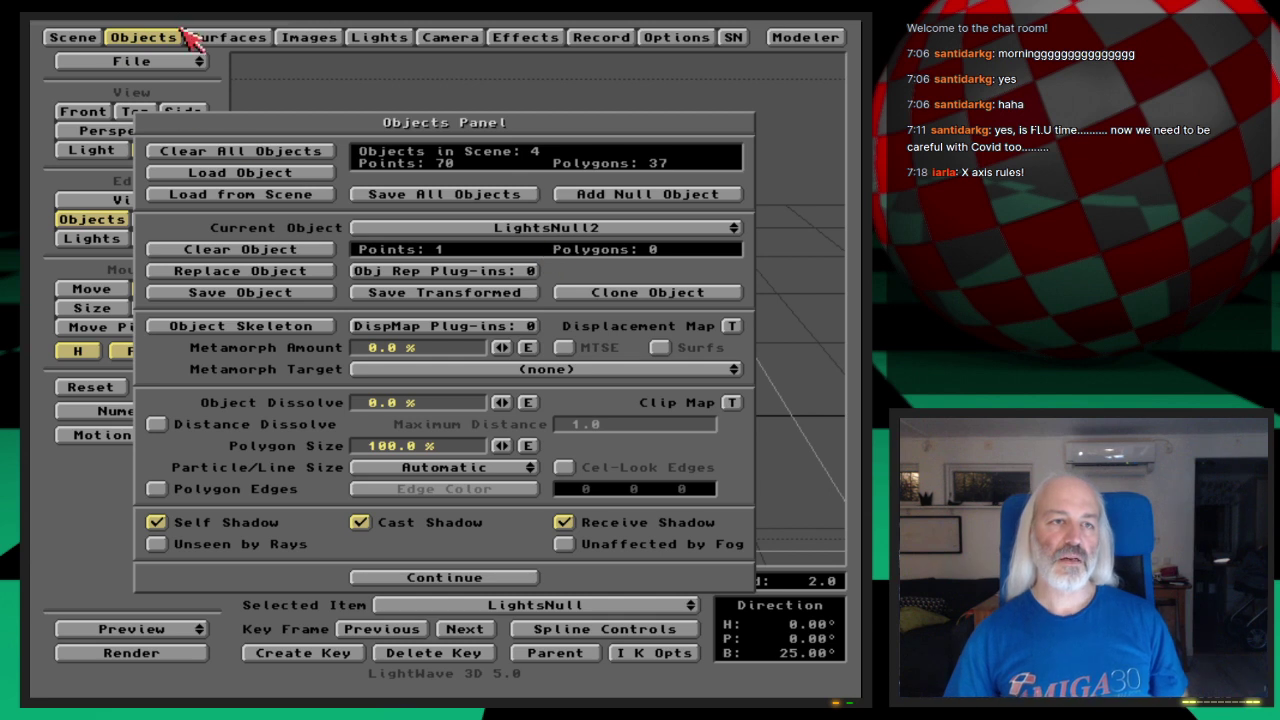
{"action": "left_click", "coordinate": [566, 236]}
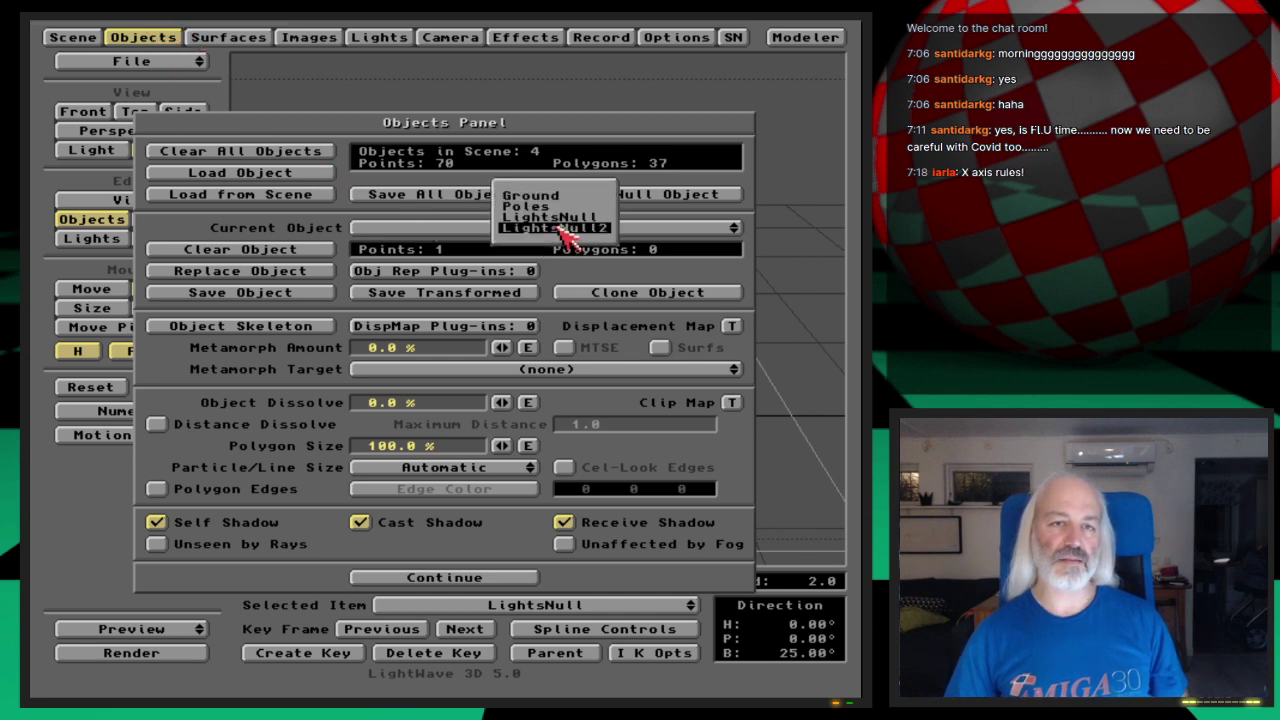
{"action": "left_click", "coordinate": [561, 228]}
{"action": "left_click", "coordinate": [163, 36]}
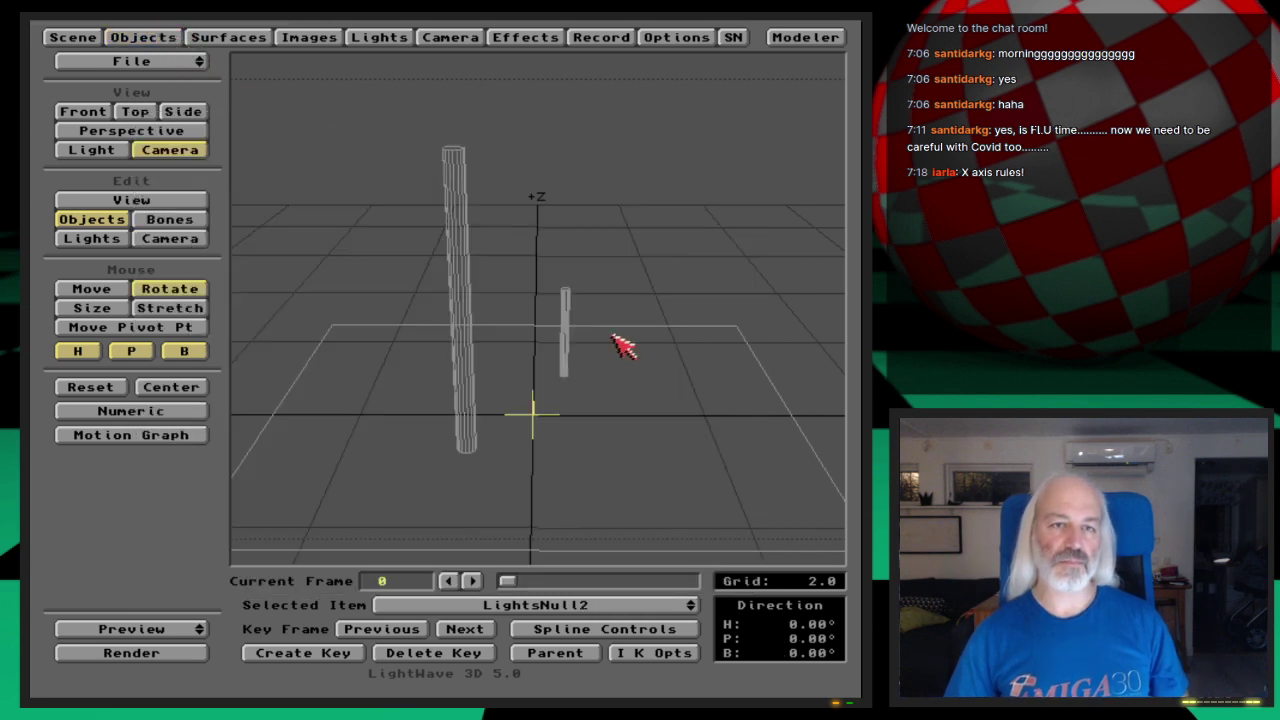
- Save the motion of LightsNull as aaa in 3d:Motions, overwriting the existing file, and leave its motion graph
{"action": "left_click", "coordinate": [580, 605]}
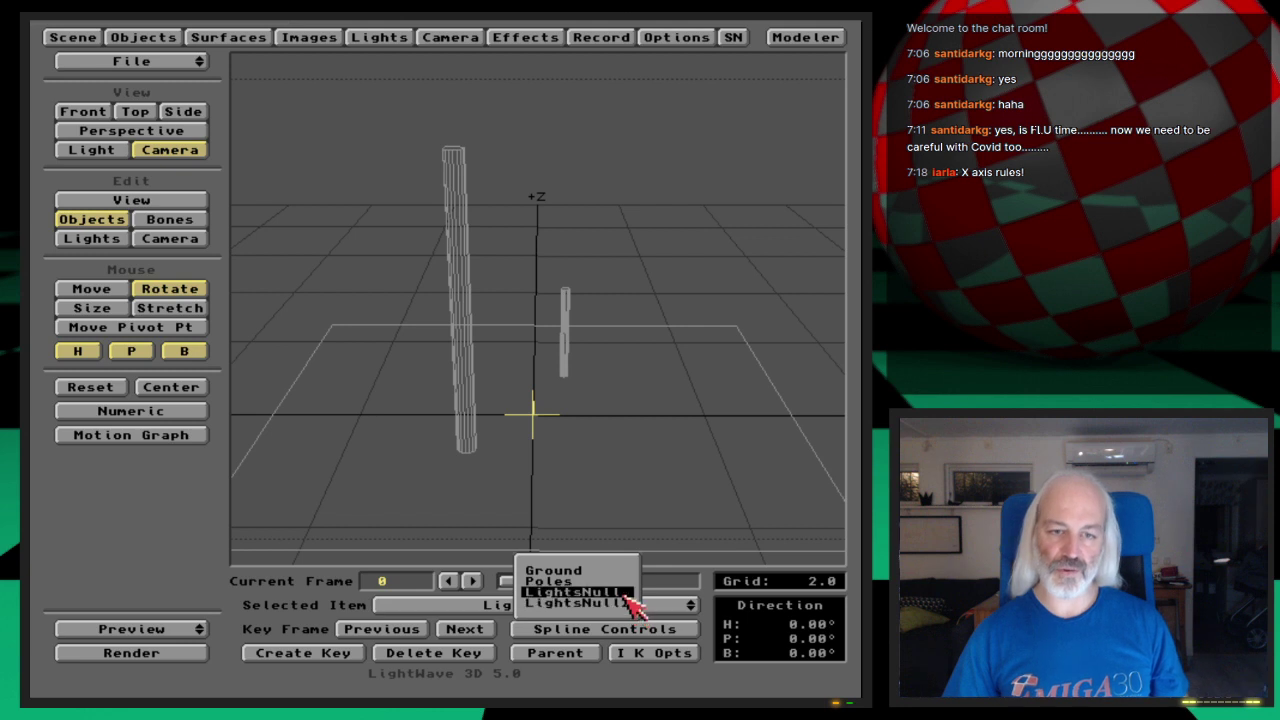
{"action": "left_click", "coordinate": [628, 597]}
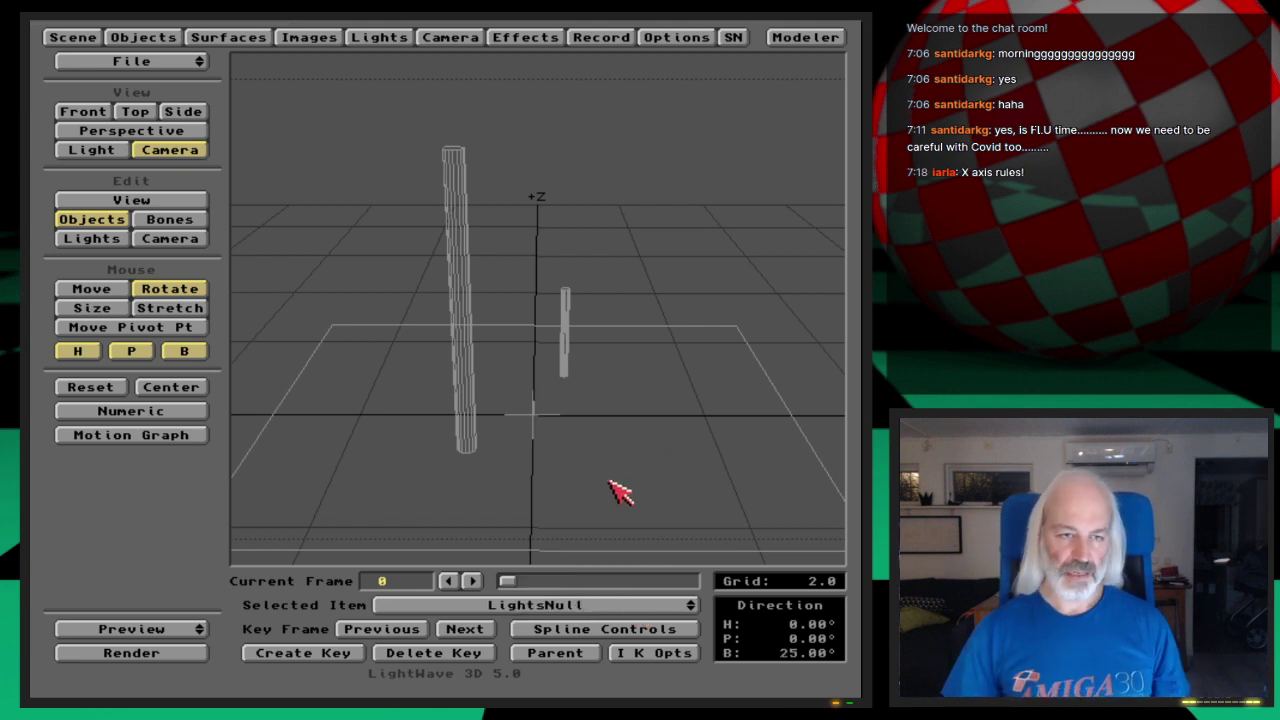
{"action": "left_click", "coordinate": [196, 442]}
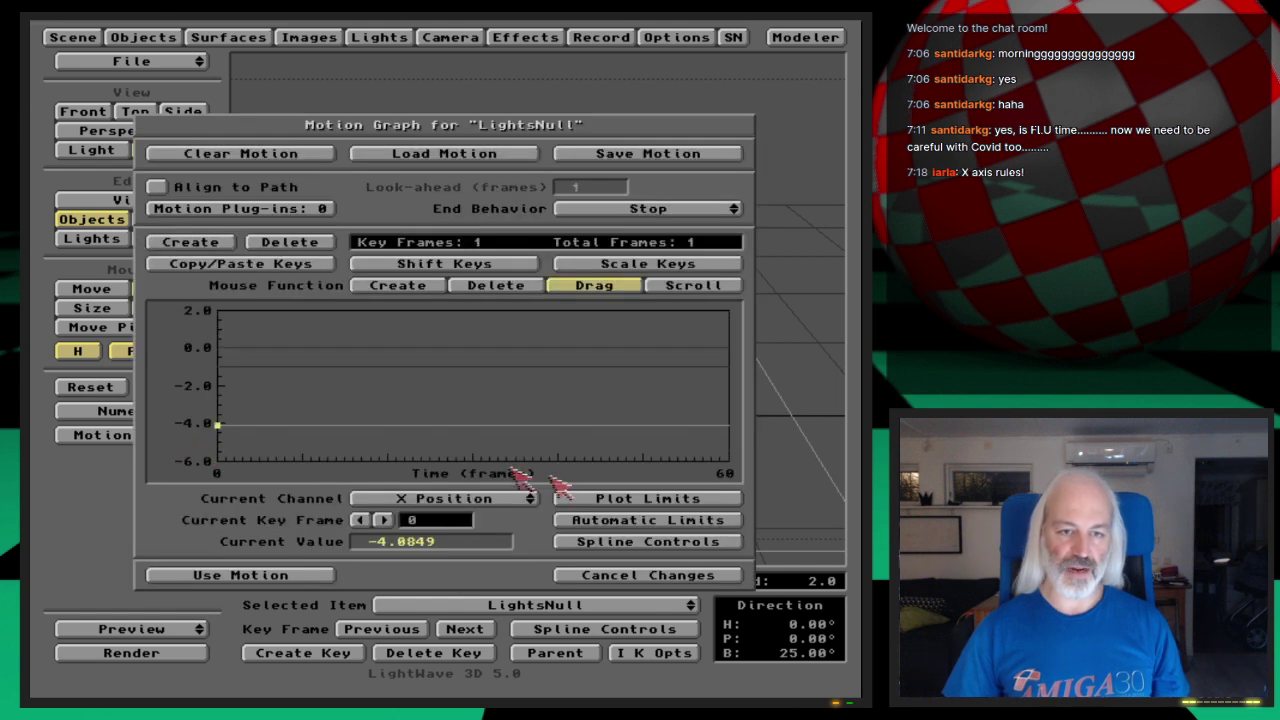
{"action": "left_click", "coordinate": [605, 155]}
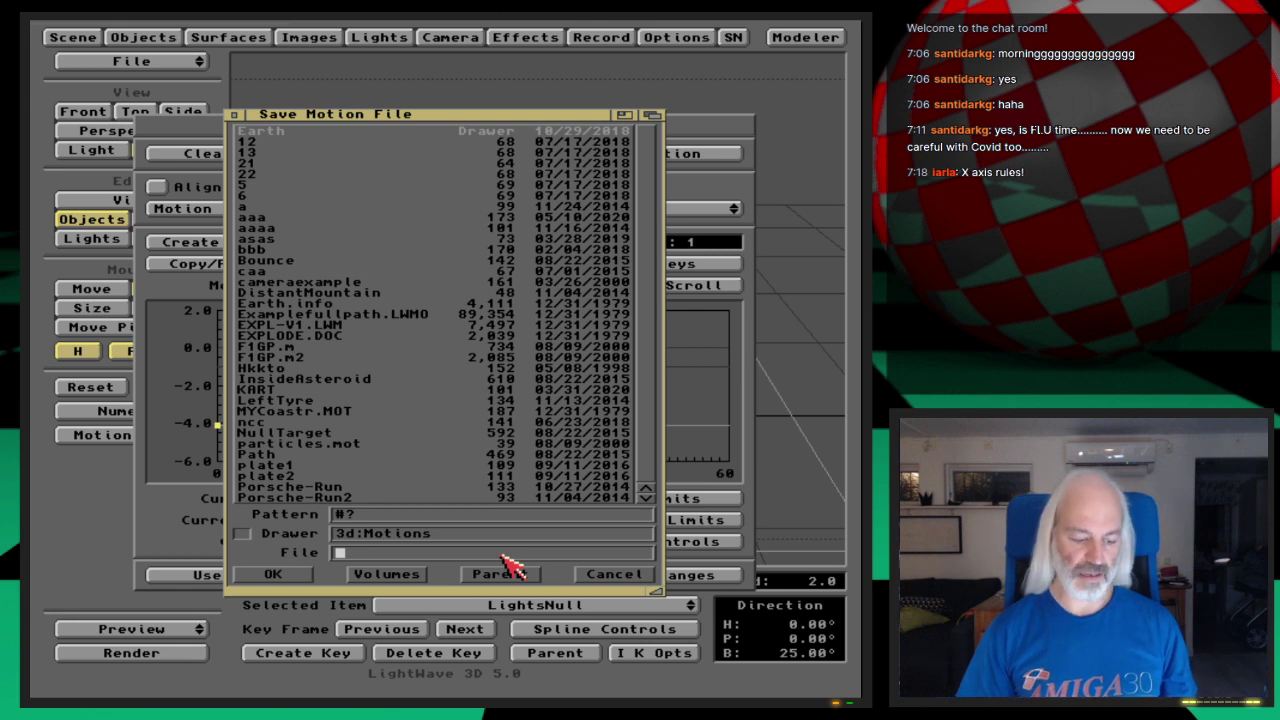
{"action": "type", "text": "aaa"}
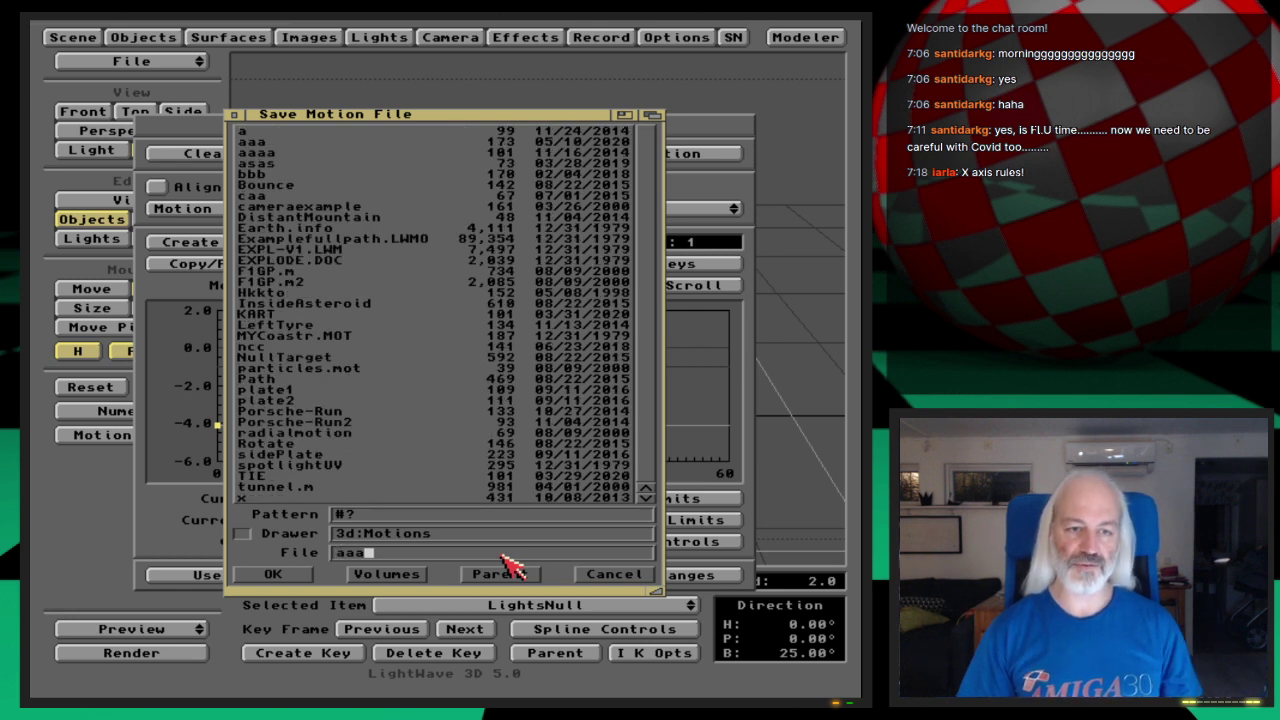
{"action": "key", "text": "Return"}
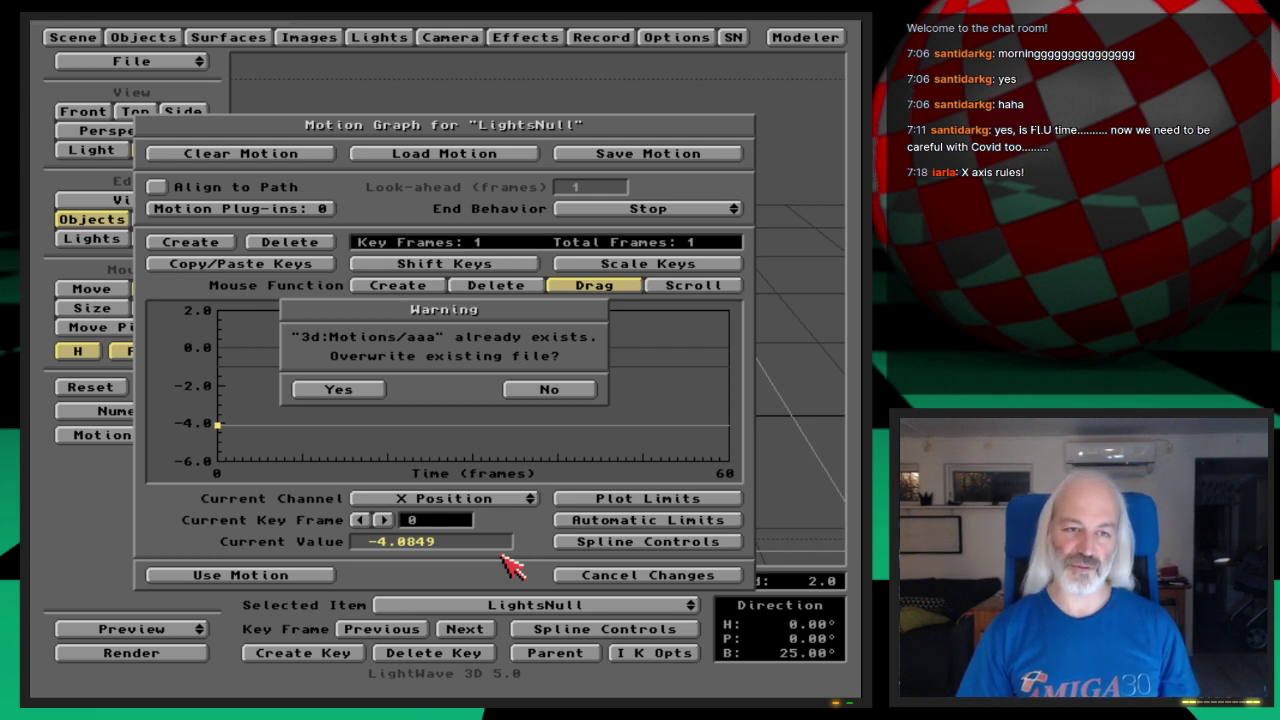
{"action": "key", "text": "Return"}
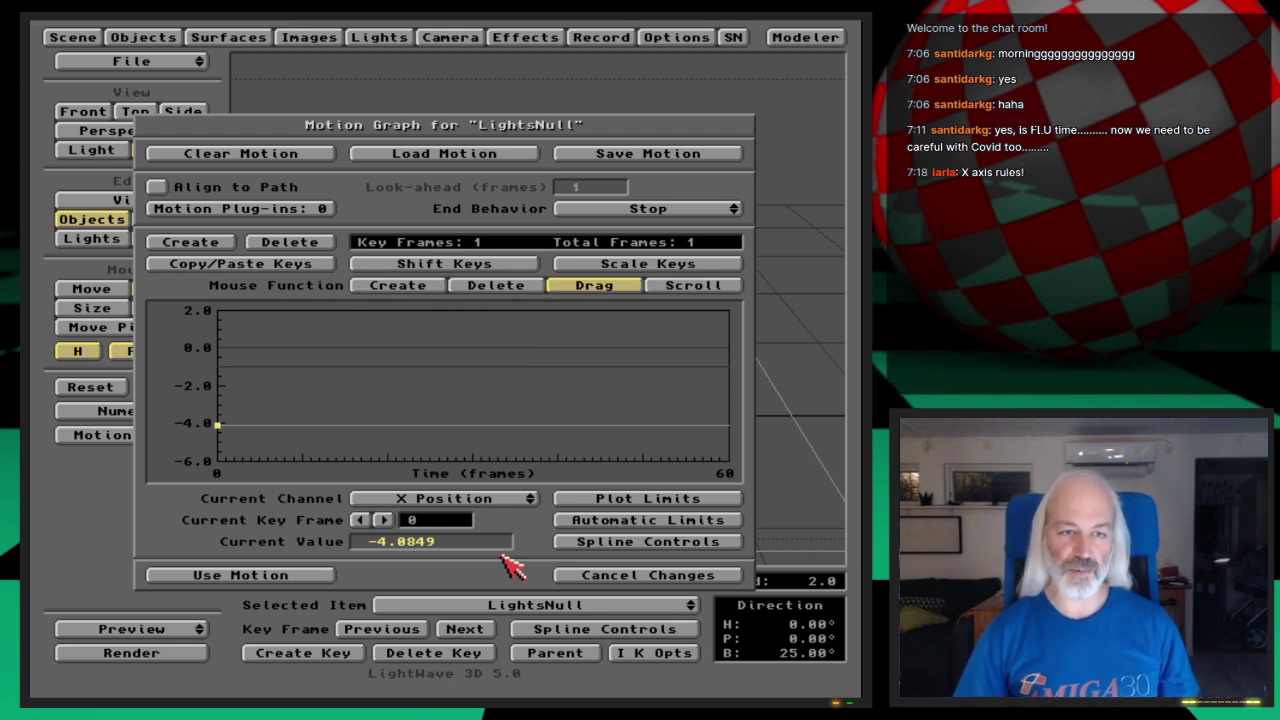
{"action": "left_click", "coordinate": [640, 577]}
- Load the saved motion file aaa onto LightsNull2 and apply it
{"action": "left_click_drag", "start_coordinate": [691, 605], "coordinate": [690, 618]}
{"action": "left_click", "coordinate": [190, 436]}
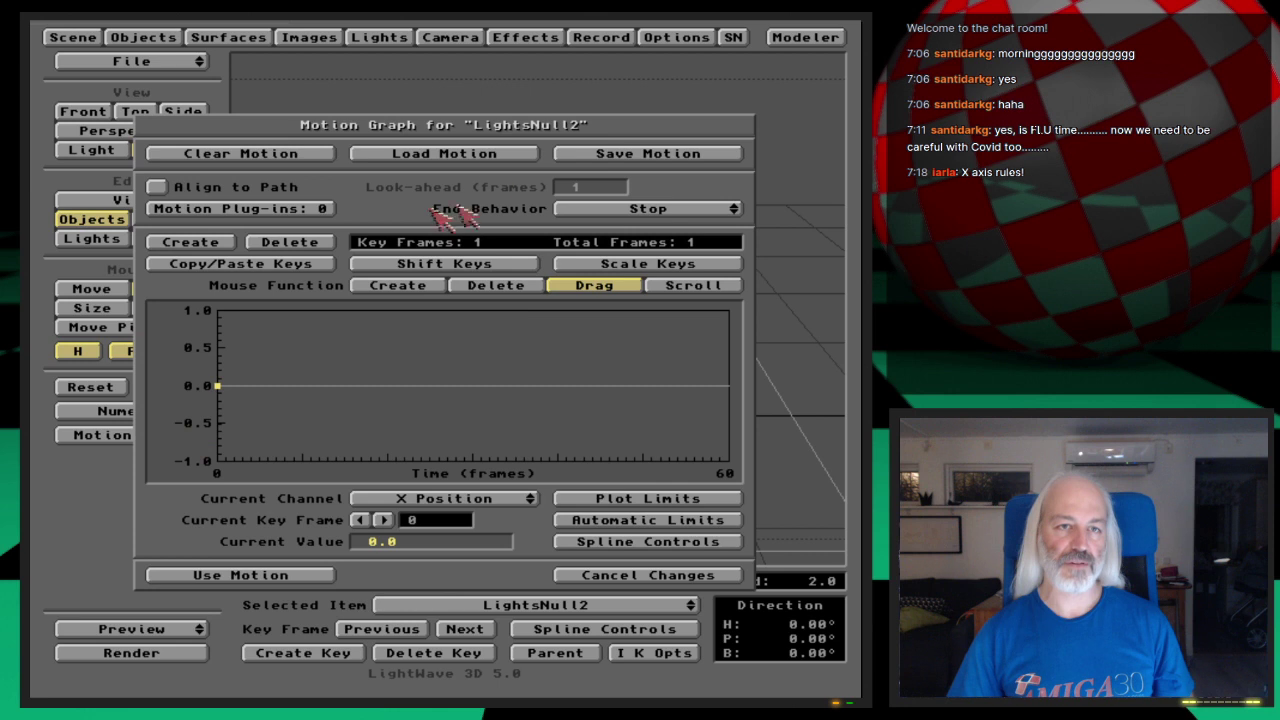
{"action": "left_click", "coordinate": [488, 156]}
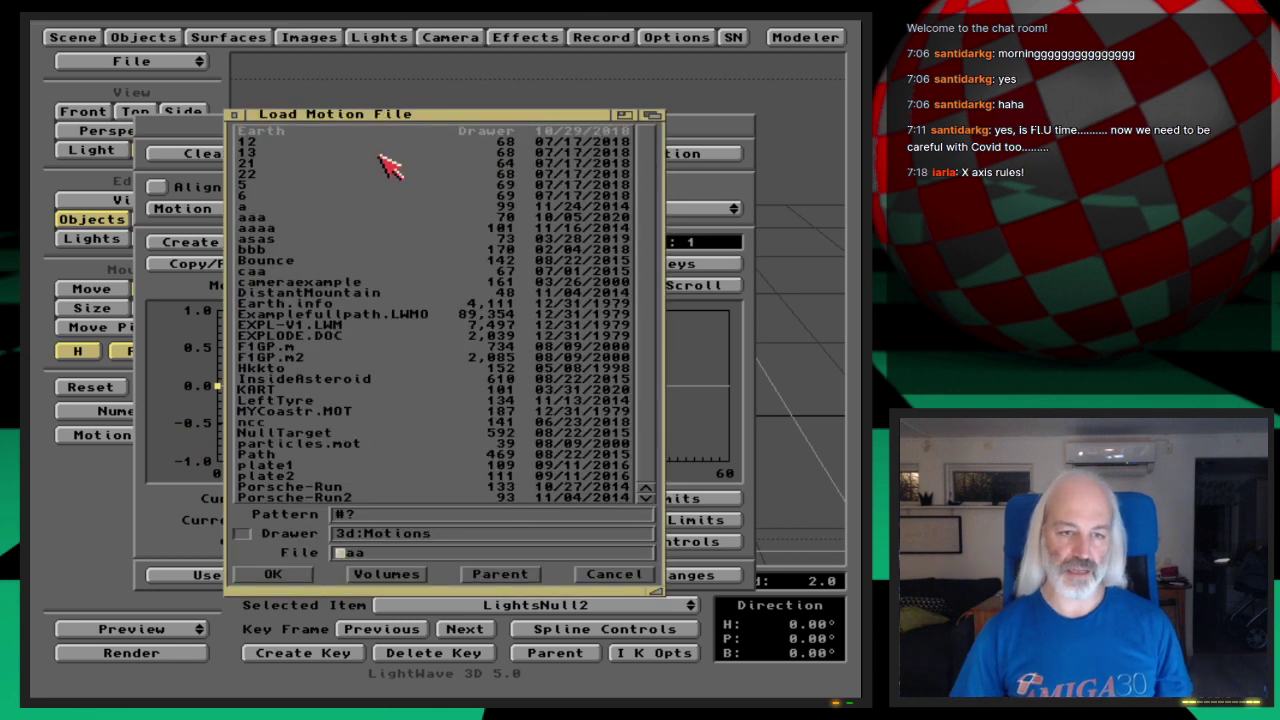
{"action": "left_click", "coordinate": [303, 573]}
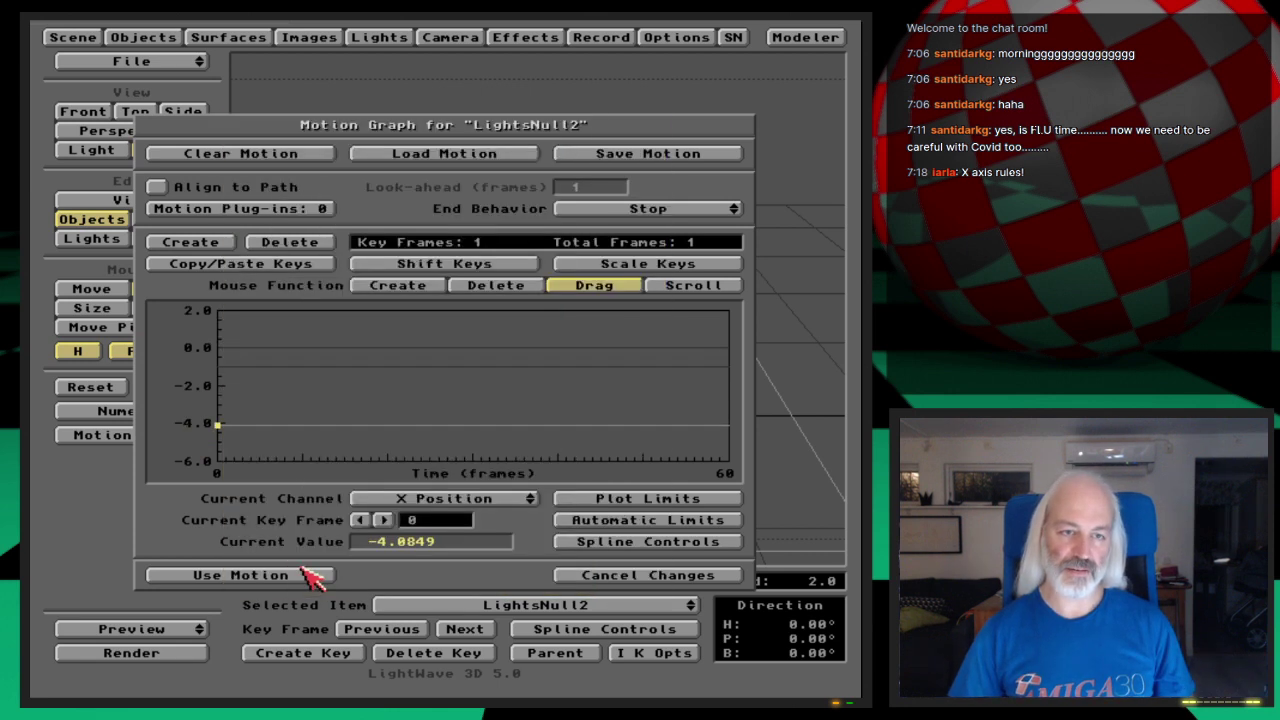
{"action": "left_click", "coordinate": [310, 576]}
- In perspective view, unhide the newly loaded lights and shift LightsNull to about X -4.62, Z 0.50 to tell the two swarms apart
{"action": "key", "text": "4"}
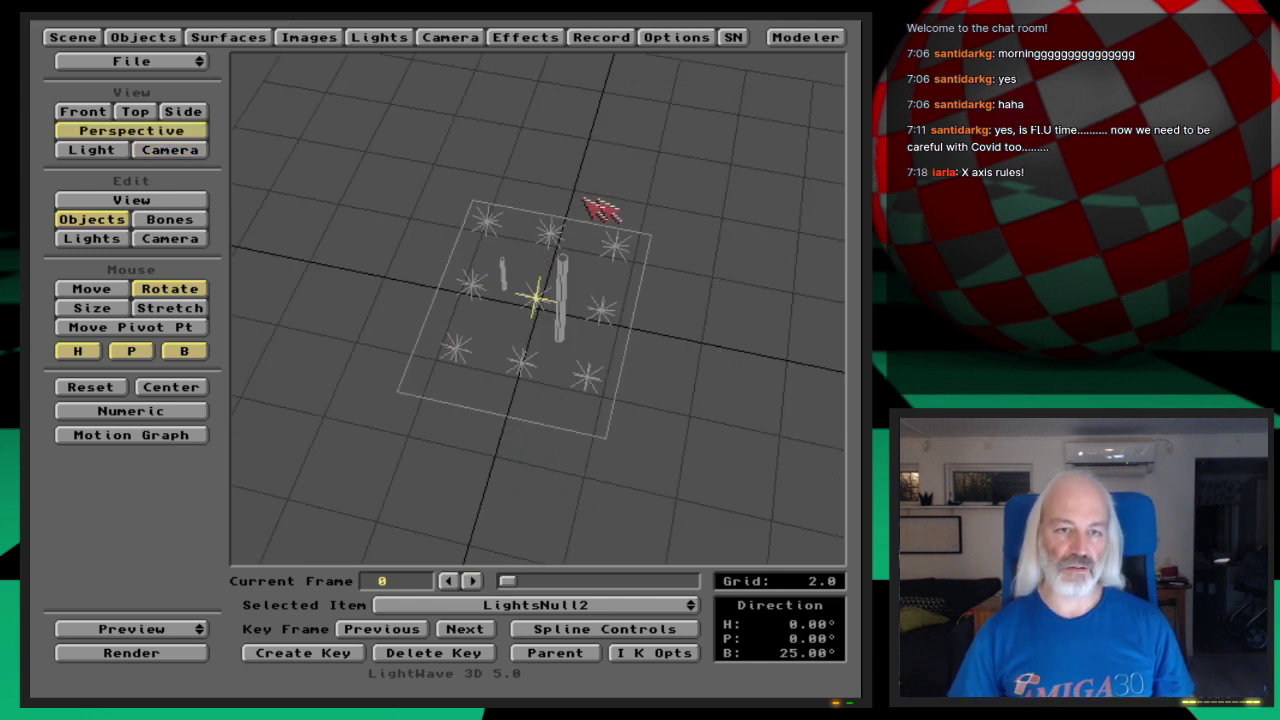
{"action": "left_click_drag", "start_coordinate": [649, 603], "coordinate": [653, 593]}
{"action": "left_click", "coordinate": [93, 288]}
{"action": "left_click_drag", "start_coordinate": [718, 449], "coordinate": [694, 451]}
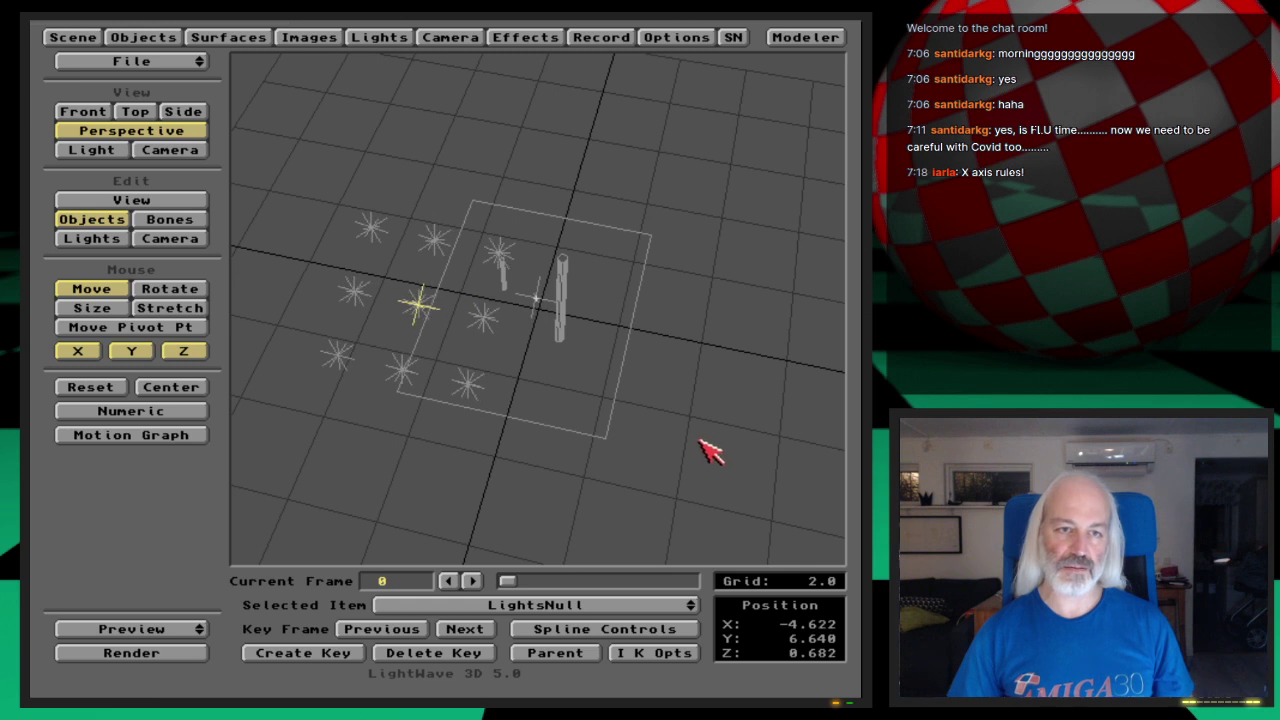
{"action": "left_click", "coordinate": [52, 37]}
{"action": "left_click_drag", "start_coordinate": [212, 495], "coordinate": [218, 580]}
{"action": "left_click", "coordinate": [420, 533]}
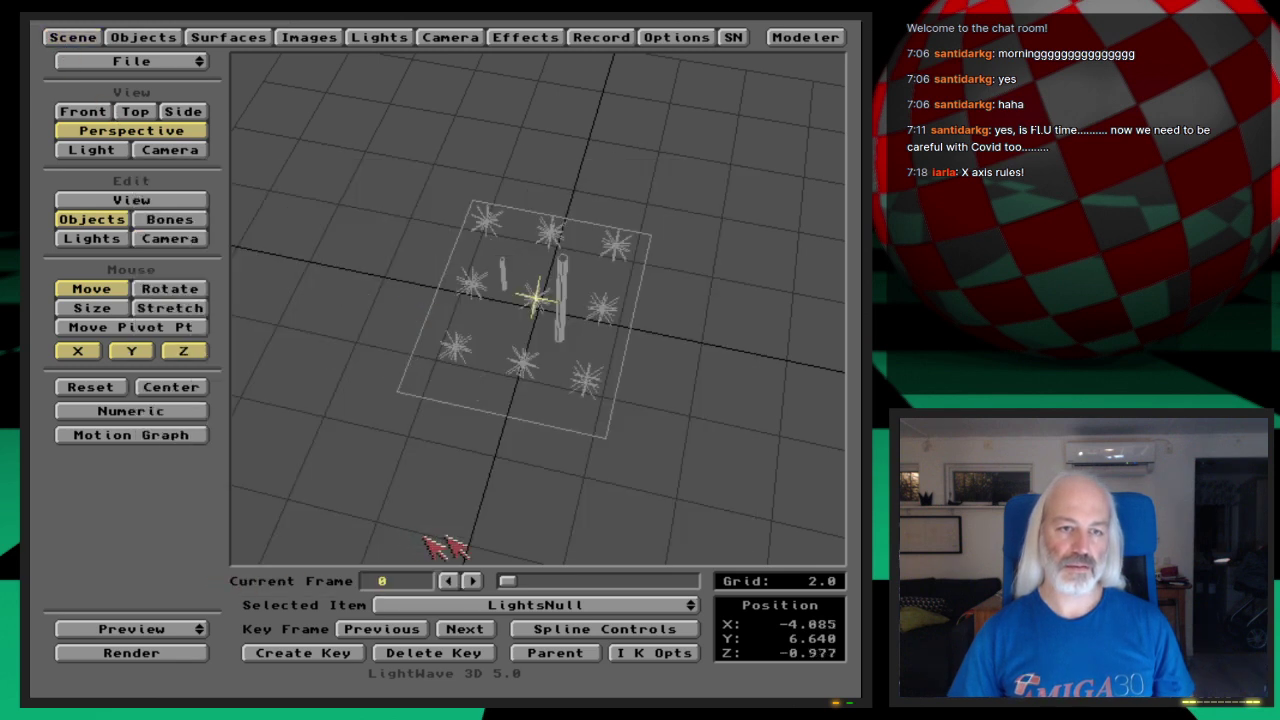
{"action": "left_click_drag", "start_coordinate": [733, 454], "coordinate": [626, 463]}
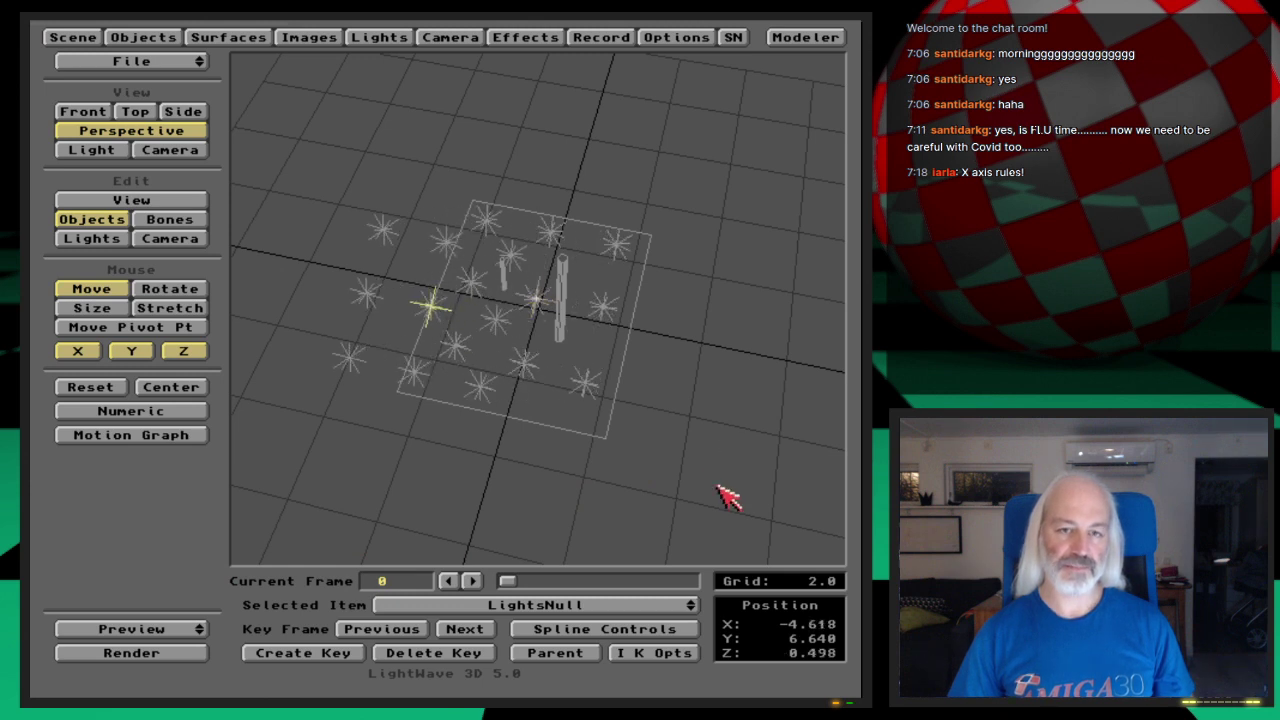
- Delete the old LightsNull object and clear all lights from the scene
{"action": "key", "text": "minus"}
{"action": "key", "text": "Return"}
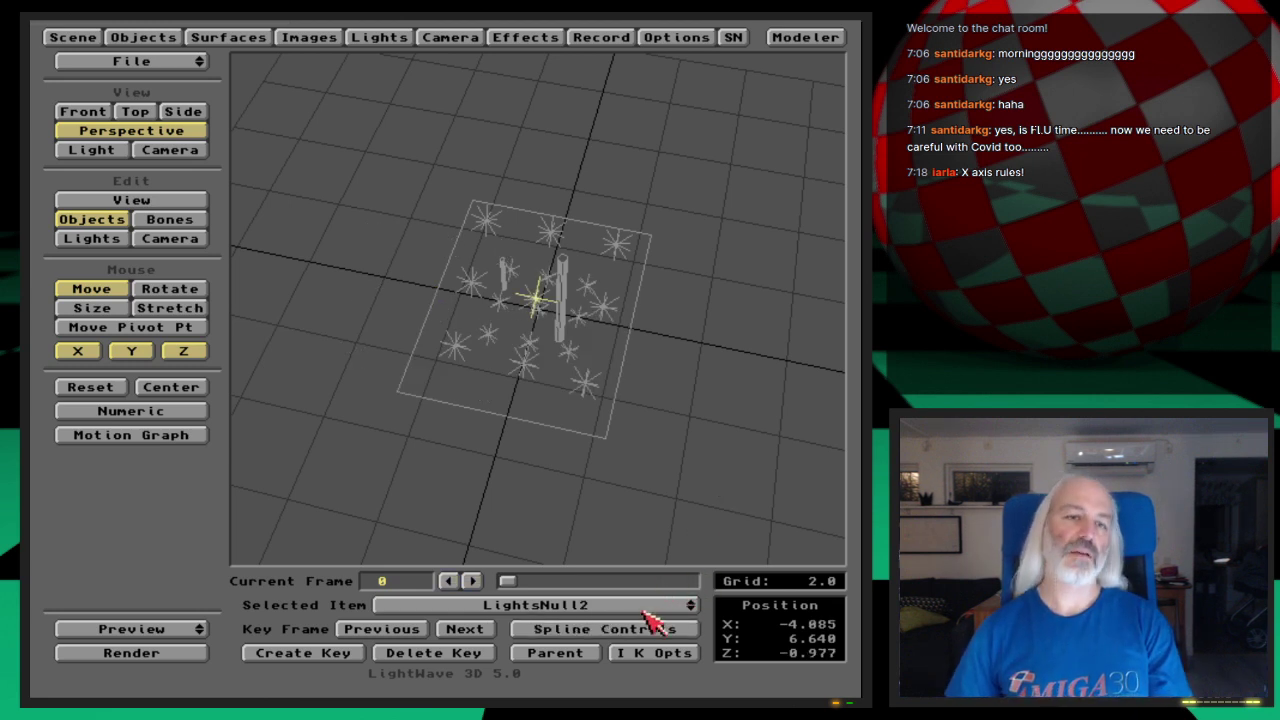
{"action": "left_click", "coordinate": [395, 38]}
{"action": "left_click", "coordinate": [292, 163]}
{"action": "left_click", "coordinate": [292, 379]}
{"action": "left_click", "coordinate": [380, 38]}
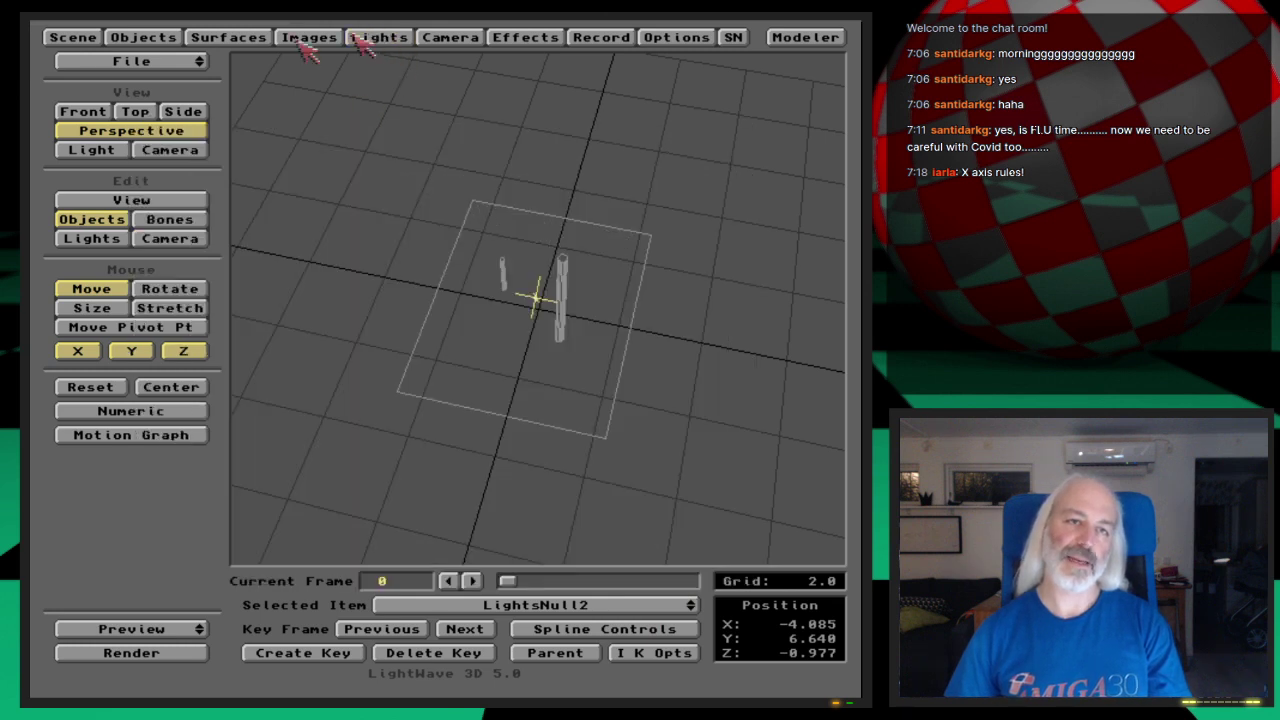
- Clear the LightsNull2 object from the scene
{"action": "left_click", "coordinate": [143, 37]}
{"action": "mouse_move", "coordinate": [663, 228]}
{"action": "left_mouse_down"}
{"action": "mouse_move", "coordinate": [668, 245]}
{"action": "mouse_move", "coordinate": [661, 236]}
{"action": "left_mouse_up"}
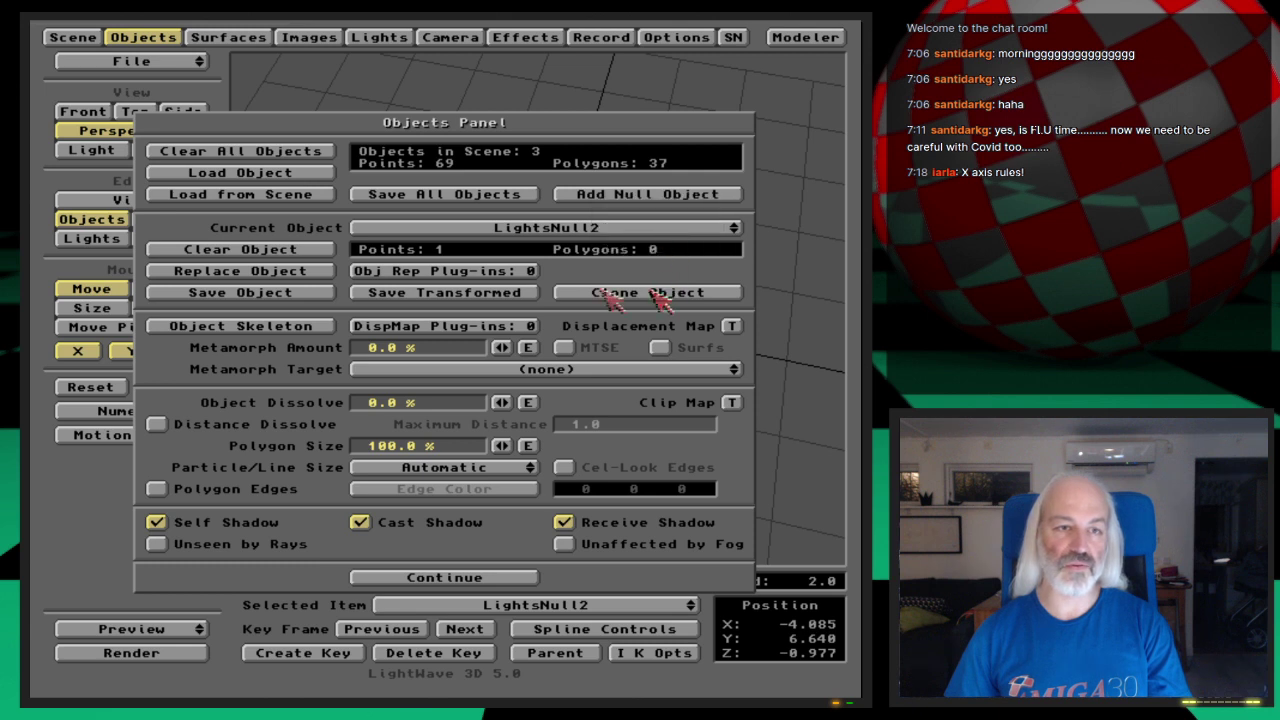
{"action": "left_click", "coordinate": [308, 253]}
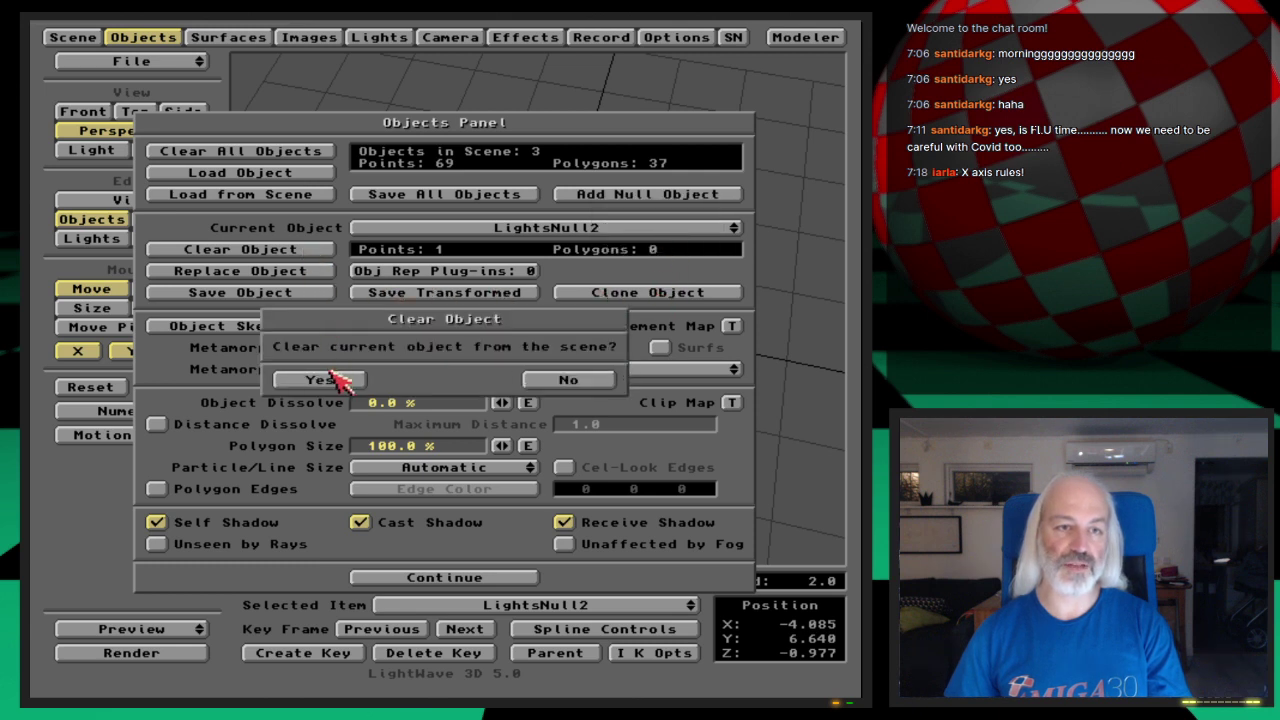
{"action": "left_click", "coordinate": [336, 375]}
- Load the objects and lights from the scene file LightSwarm-9pointRectAreaLightJ without an alternate object file, and name its null LightsNull2
{"action": "left_click", "coordinate": [243, 193]}
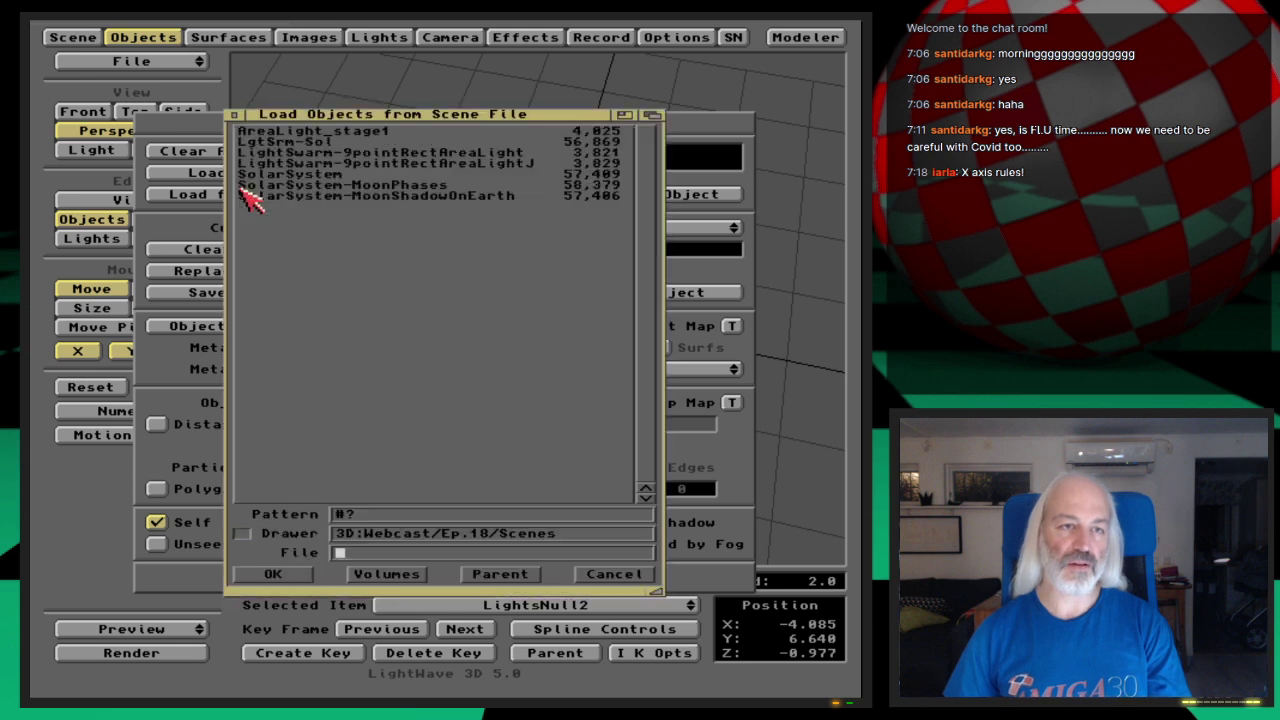
{"action": "double_click", "coordinate": [522, 168]}
{"action": "left_click", "coordinate": [328, 378]}
{"action": "left_click", "coordinate": [525, 388]}
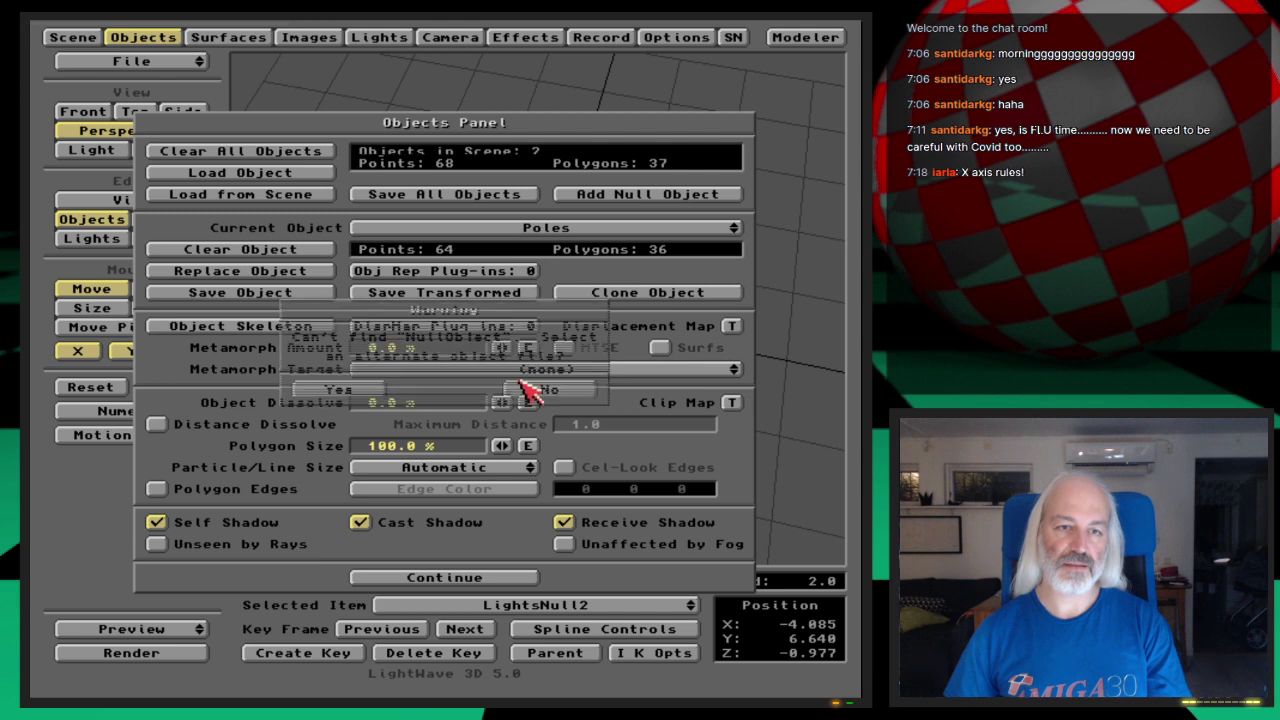
{"action": "left_click", "coordinate": [278, 292]}
{"action": "type", "text": "Lights"}
{"action": "key", "text": "BackSpace"}
{"action": "type", "text": "2"}
{"action": "key", "text": "Return"}
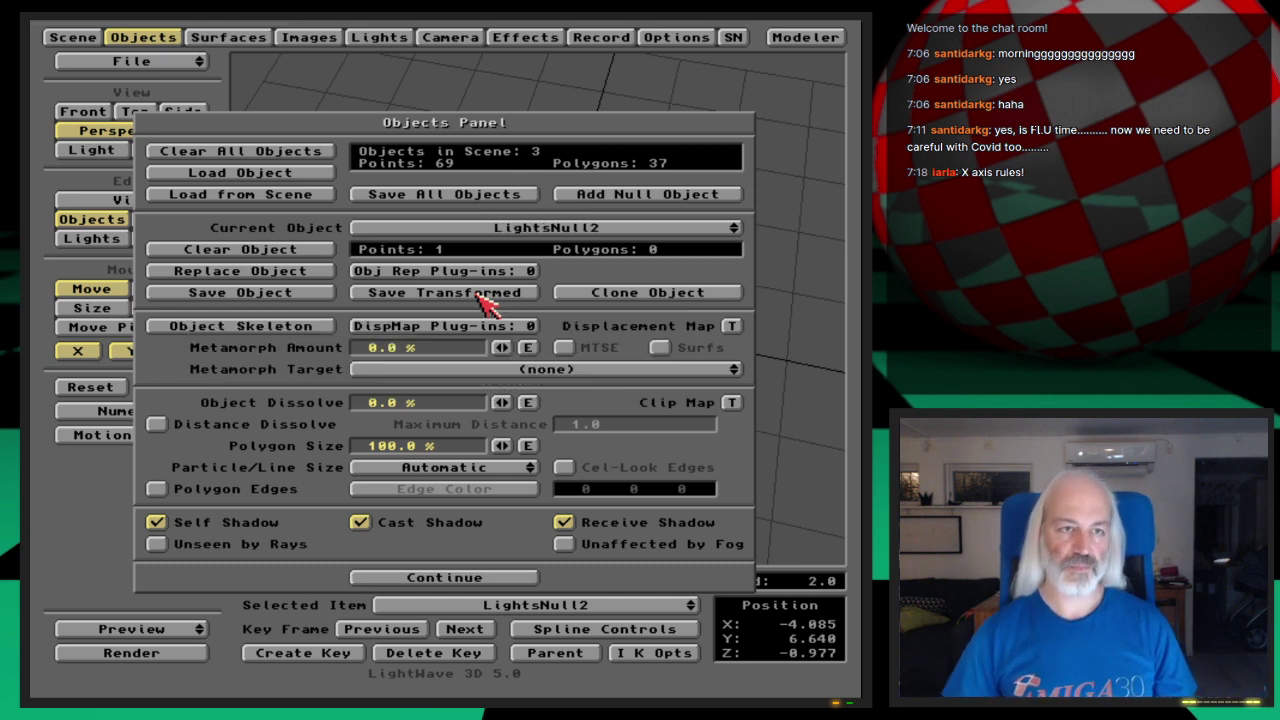
- Show all the newly loaded lights in the scene overview and return to the layout
{"action": "left_click", "coordinate": [160, 42]}
{"action": "left_click", "coordinate": [104, 40]}
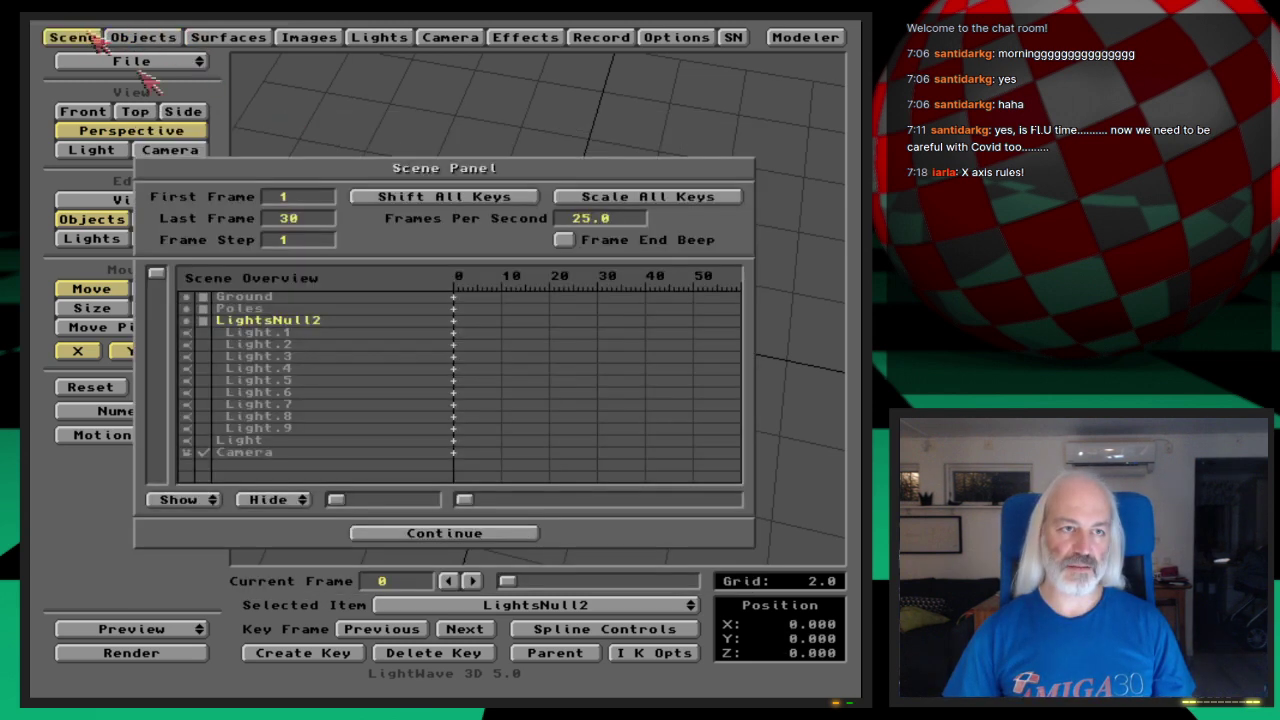
{"action": "left_click_drag", "start_coordinate": [212, 500], "coordinate": [215, 586]}
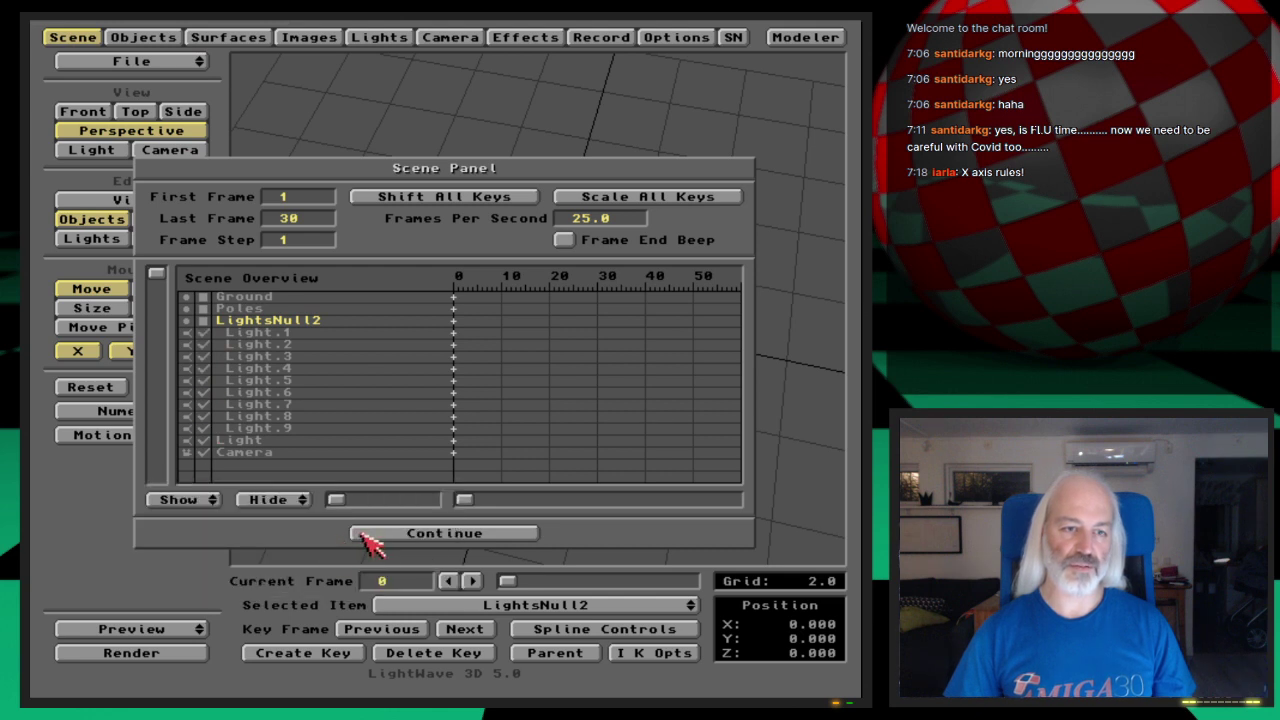
{"action": "left_click", "coordinate": [368, 532]}
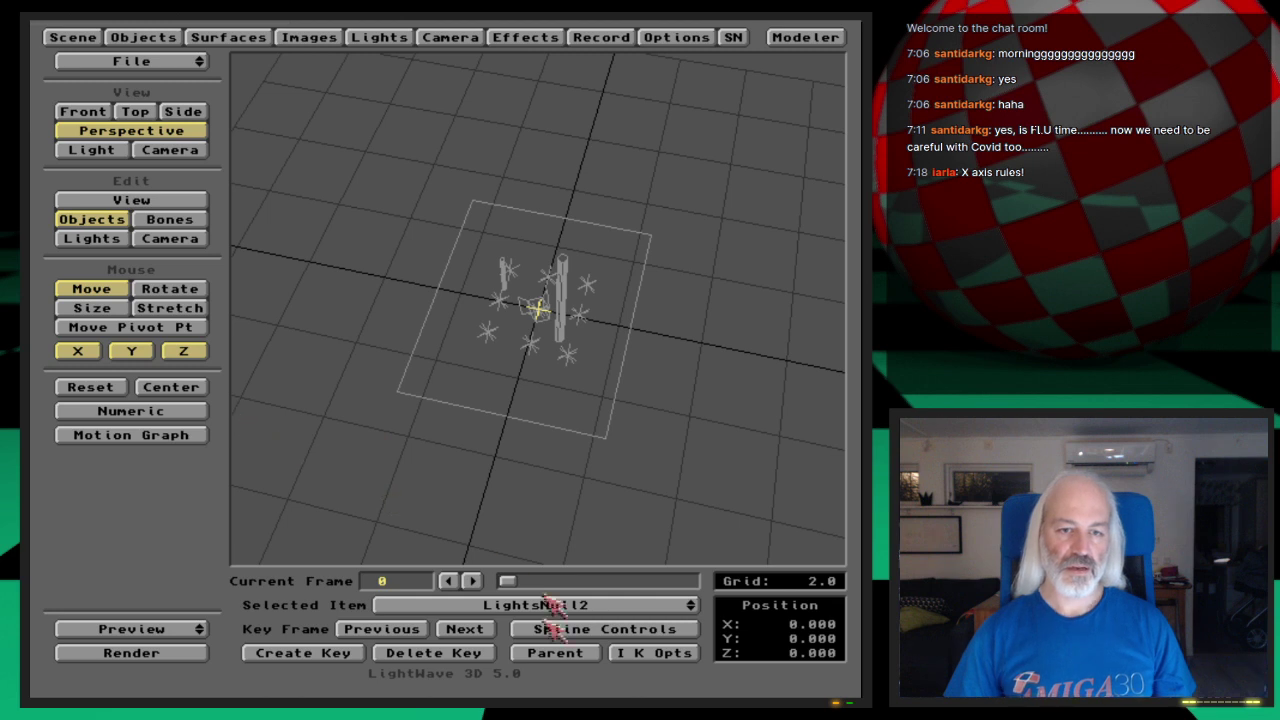
- Load the saved LightsNull motion onto LightsNull2 and use it
{"action": "left_click", "coordinate": [200, 436]}
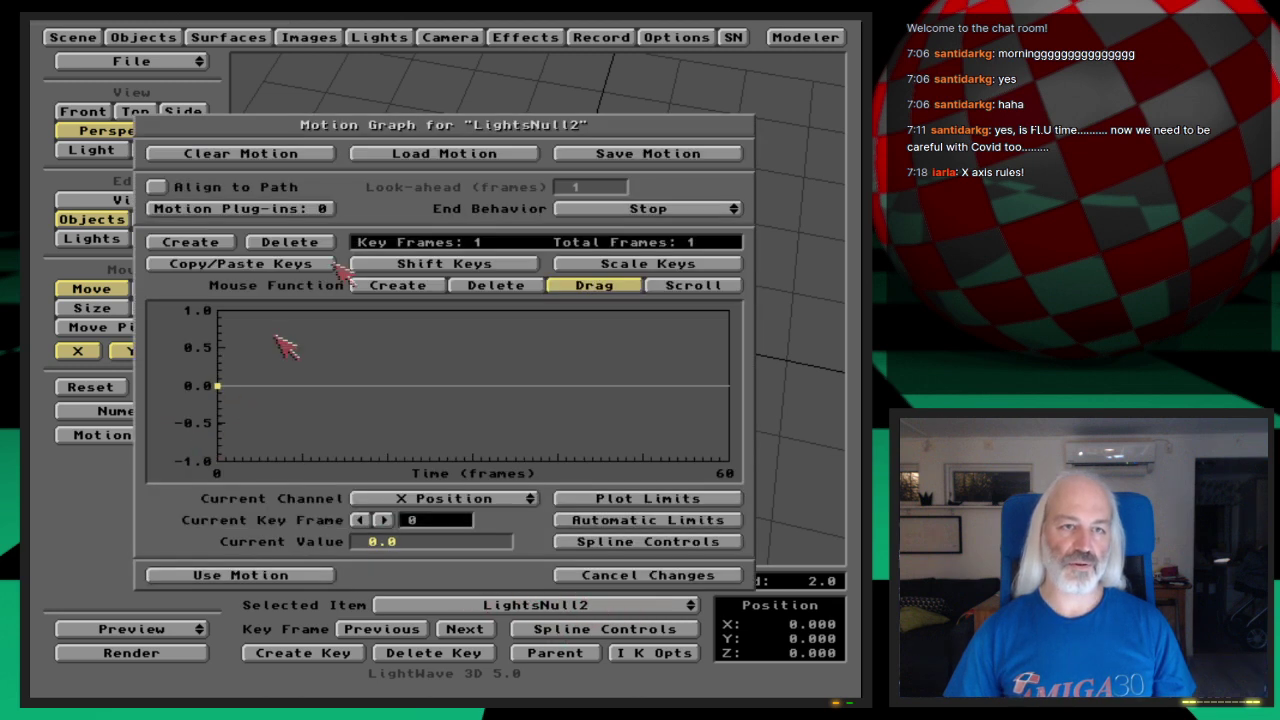
{"action": "left_click", "coordinate": [486, 158]}
{"action": "double_click", "coordinate": [487, 162]}
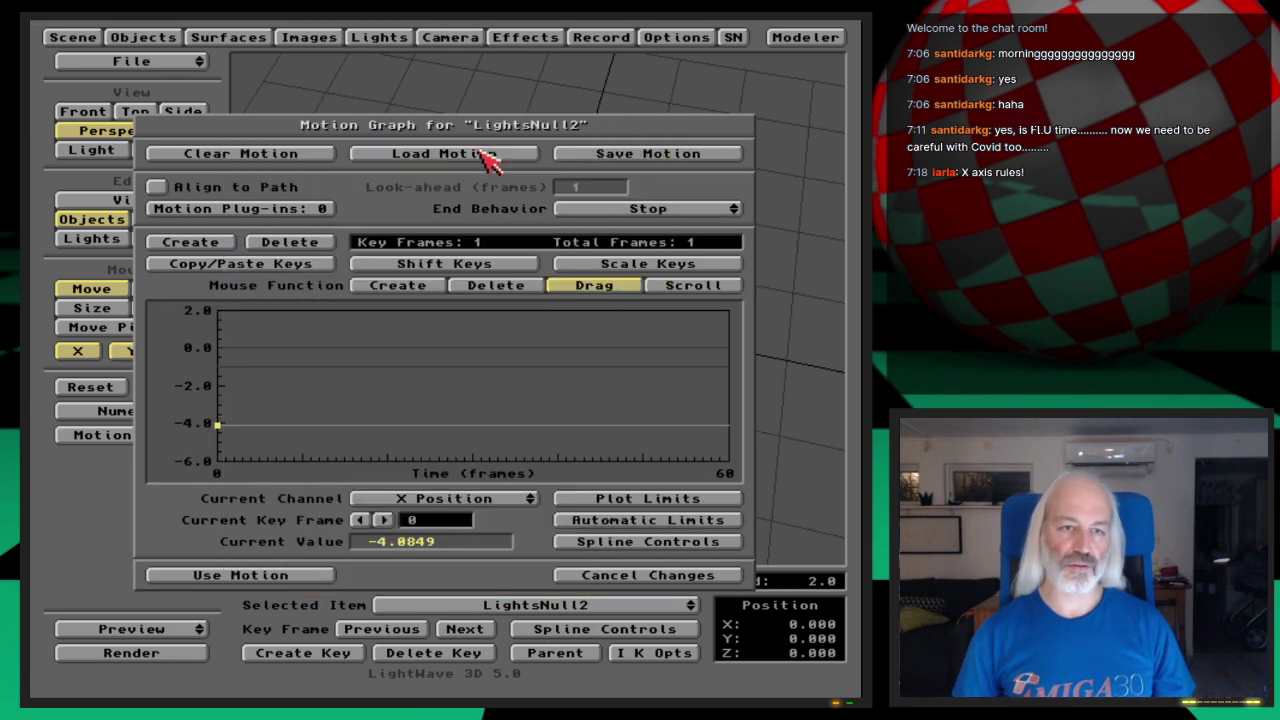
{"action": "left_click", "coordinate": [284, 576]}
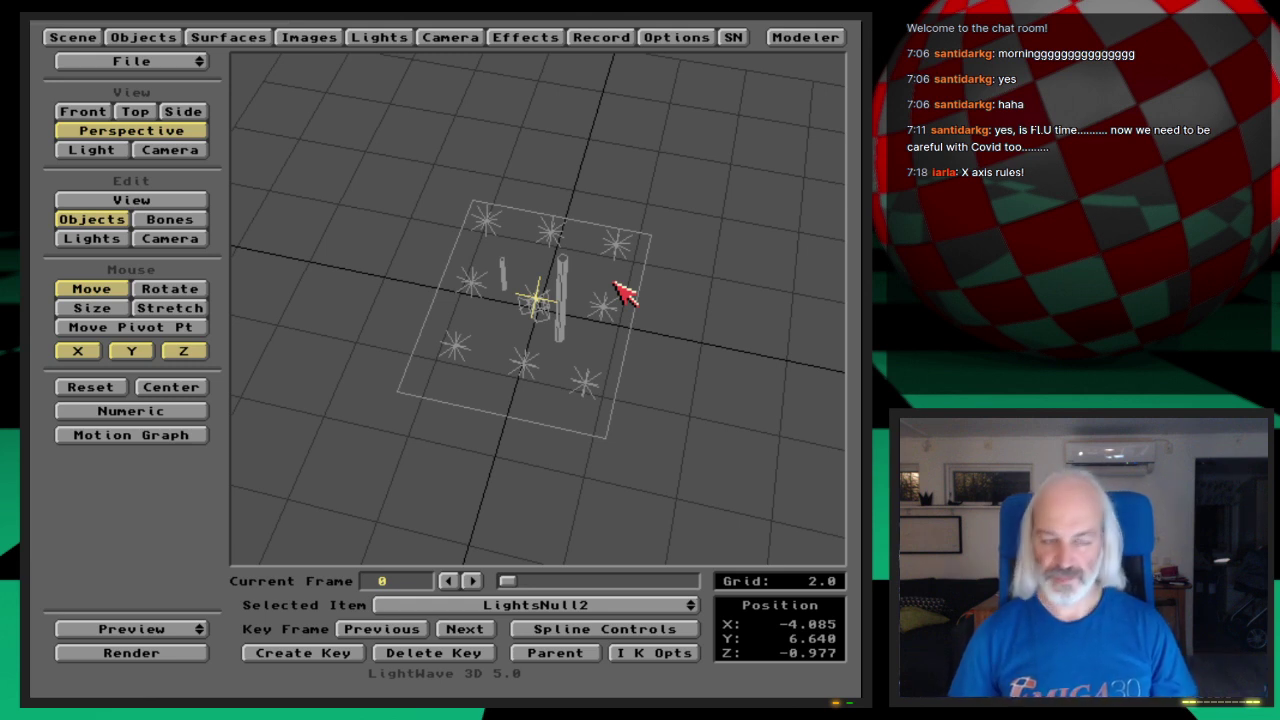
- Render the current frame from the camera view to check the shadows, and close the render
{"action": "key", "text": "6"}
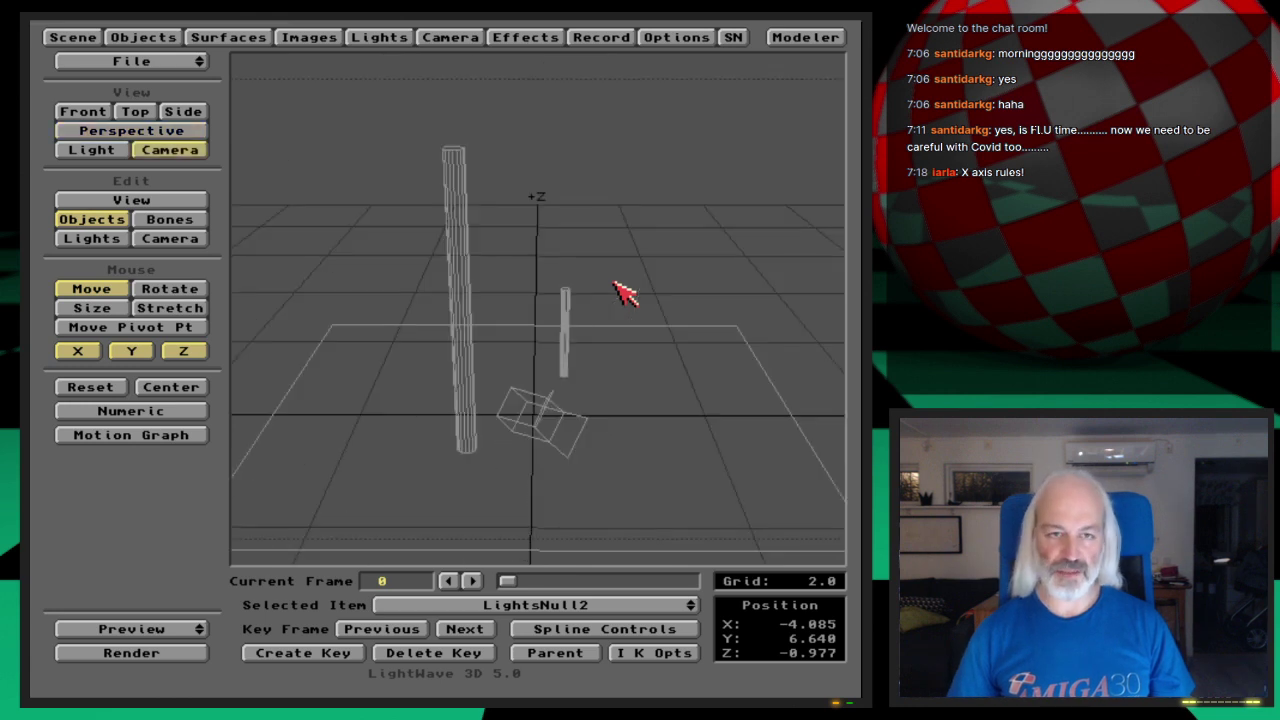
{"action": "key", "text": "F9"}
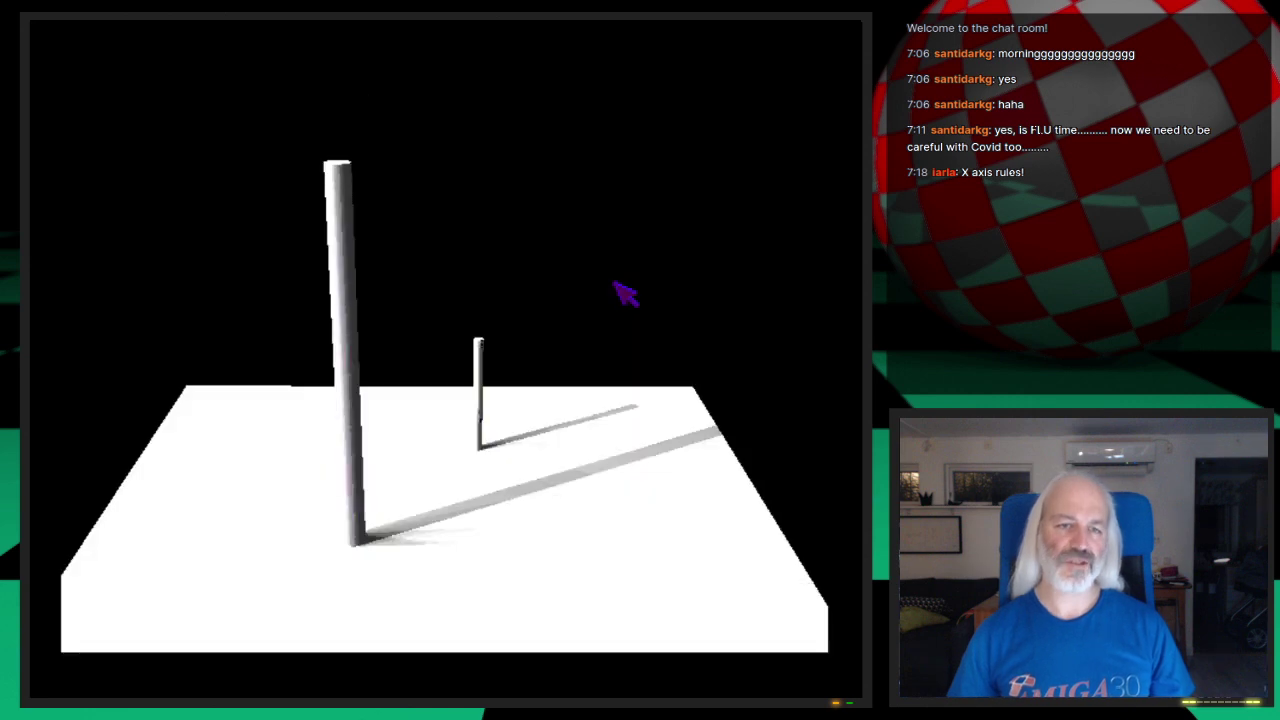
{"action": "left_click", "coordinate": [508, 489]}
- Clear the leftover distant light named Light from the scene and render the frame again to check the shadows
{"action": "left_click", "coordinate": [378, 37]}
{"action": "left_click_drag", "start_coordinate": [591, 283], "coordinate": [584, 163]}
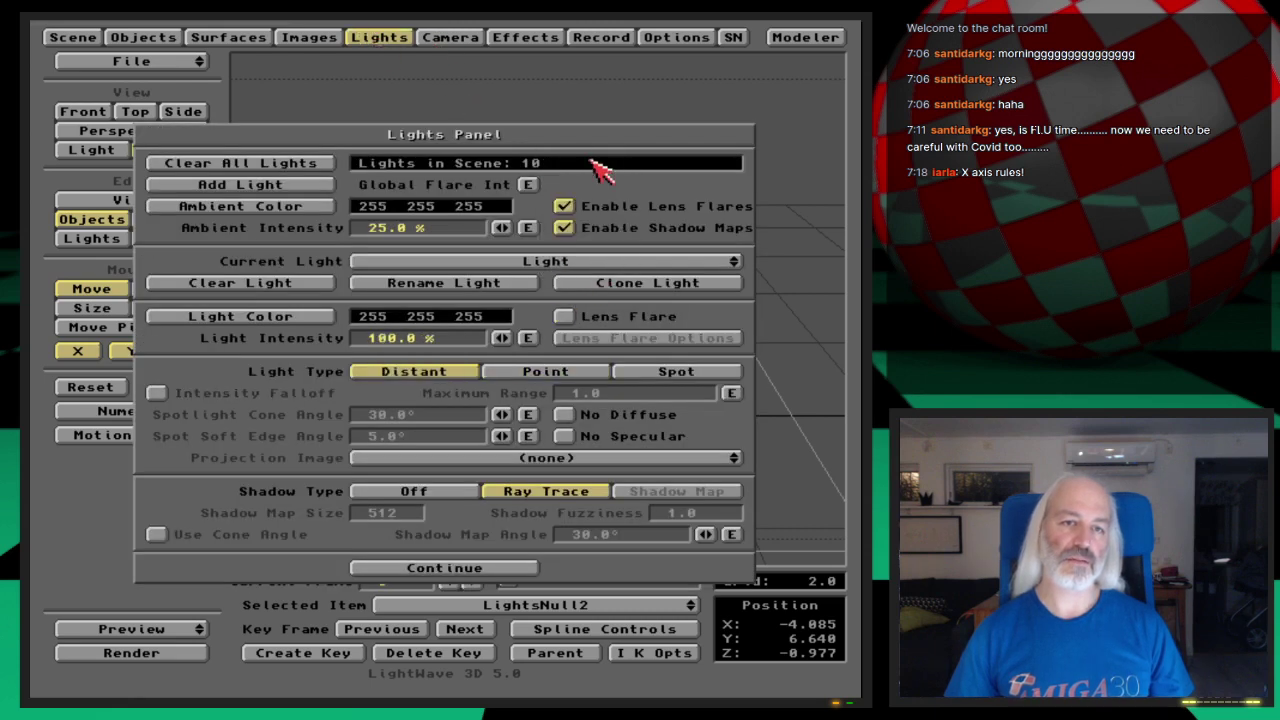
{"action": "left_click", "coordinate": [306, 290]}
{"action": "left_click", "coordinate": [318, 386]}
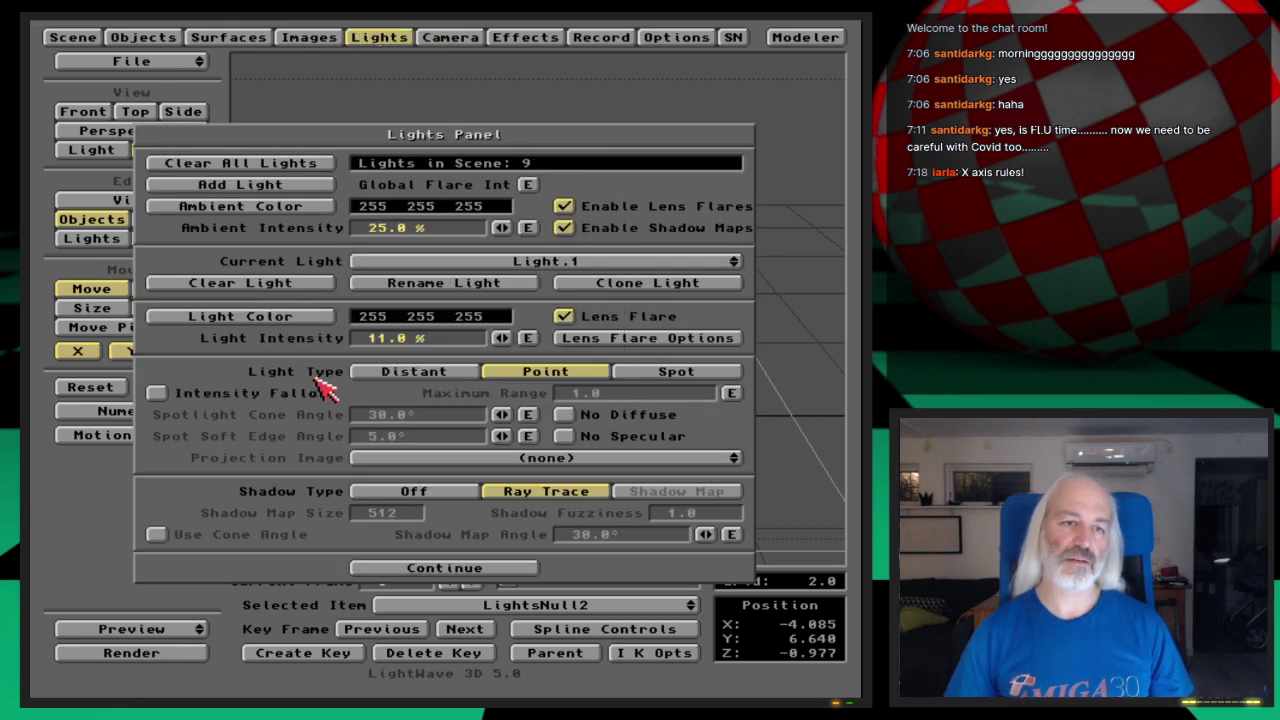
{"action": "key", "text": "F9"}
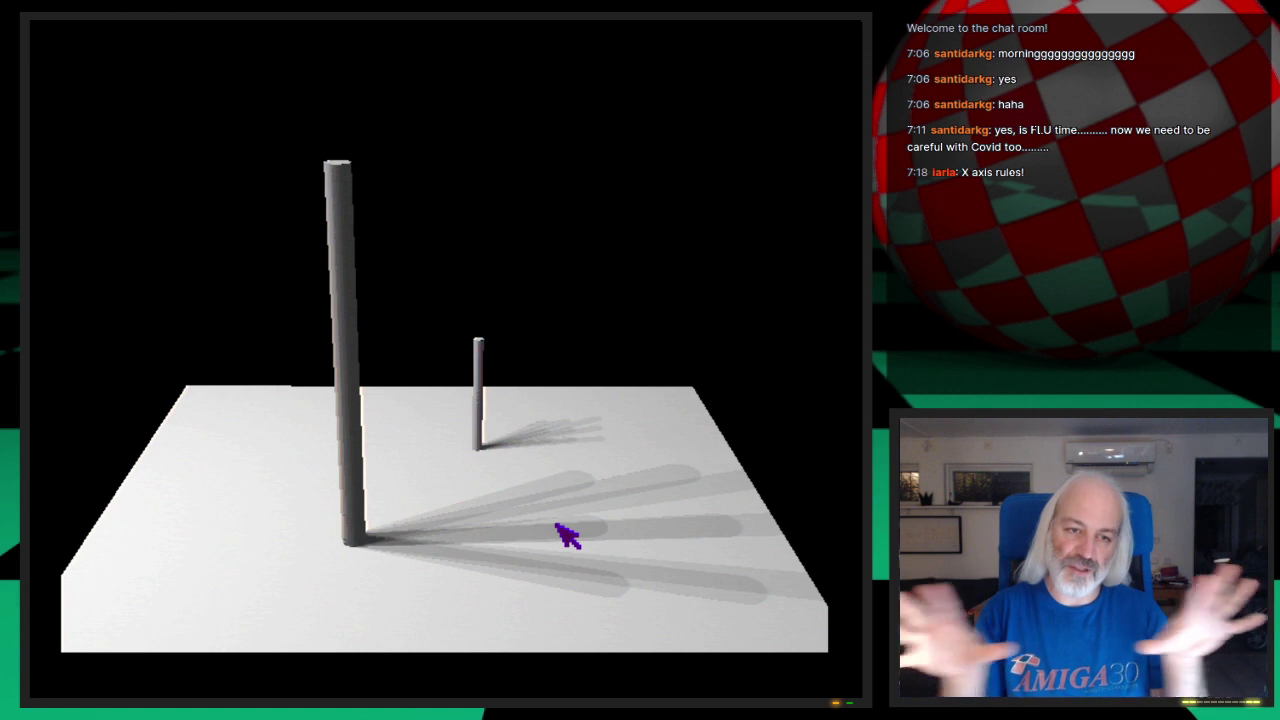
{"action": "key", "text": "Escape"}
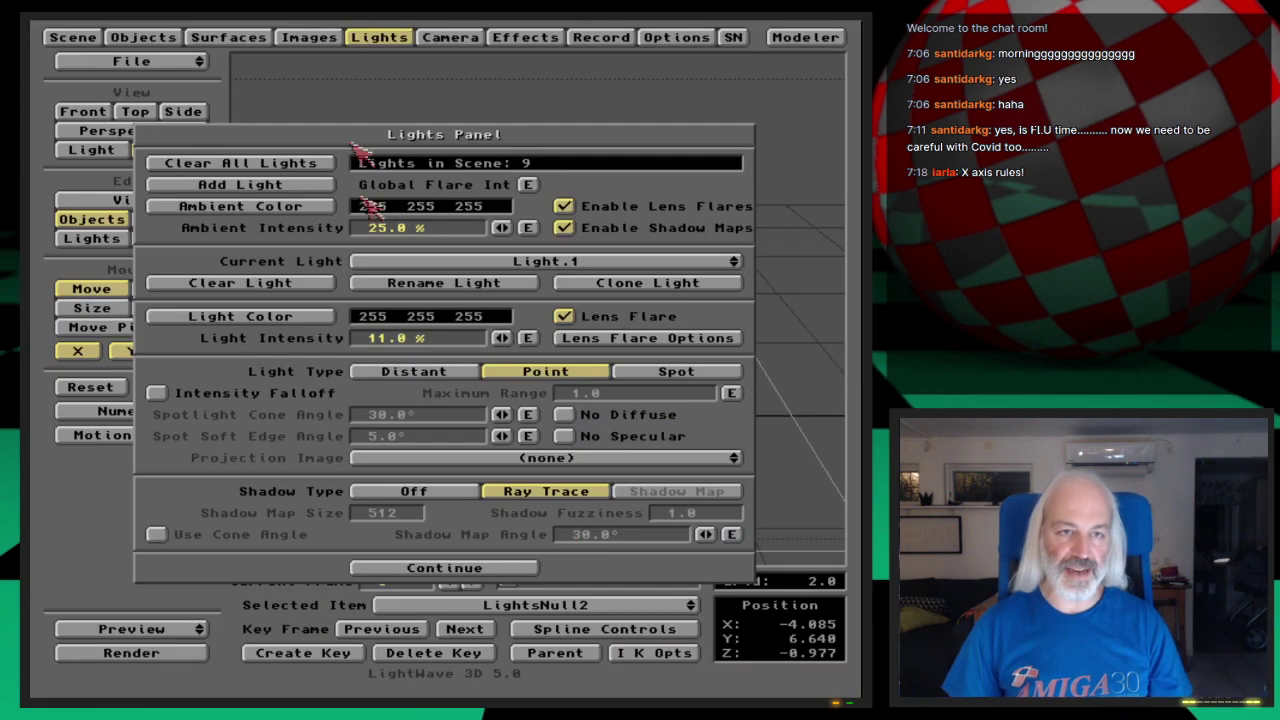
- In perspective view, scale LightsNull2 uniformly to about 0.495 and create a key for it at frame 0
{"action": "left_click", "coordinate": [388, 36]}
{"action": "key", "text": "d"}
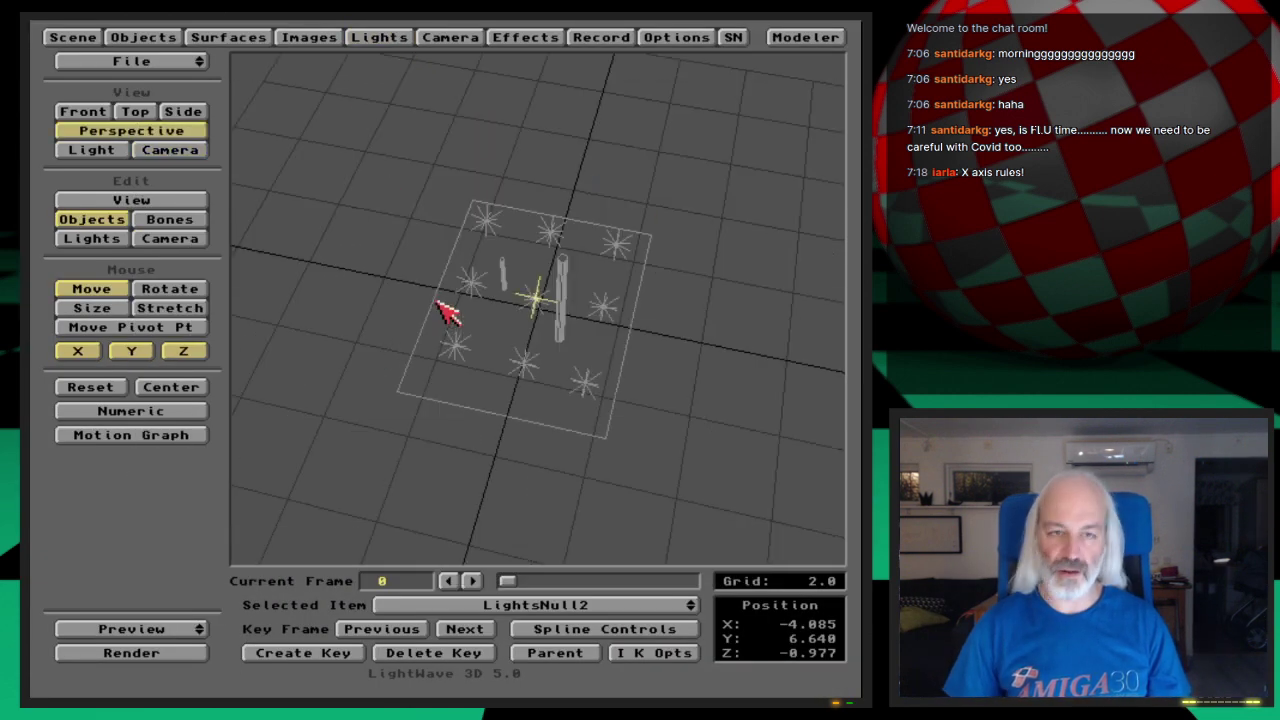
{"action": "left_click", "coordinate": [110, 311]}
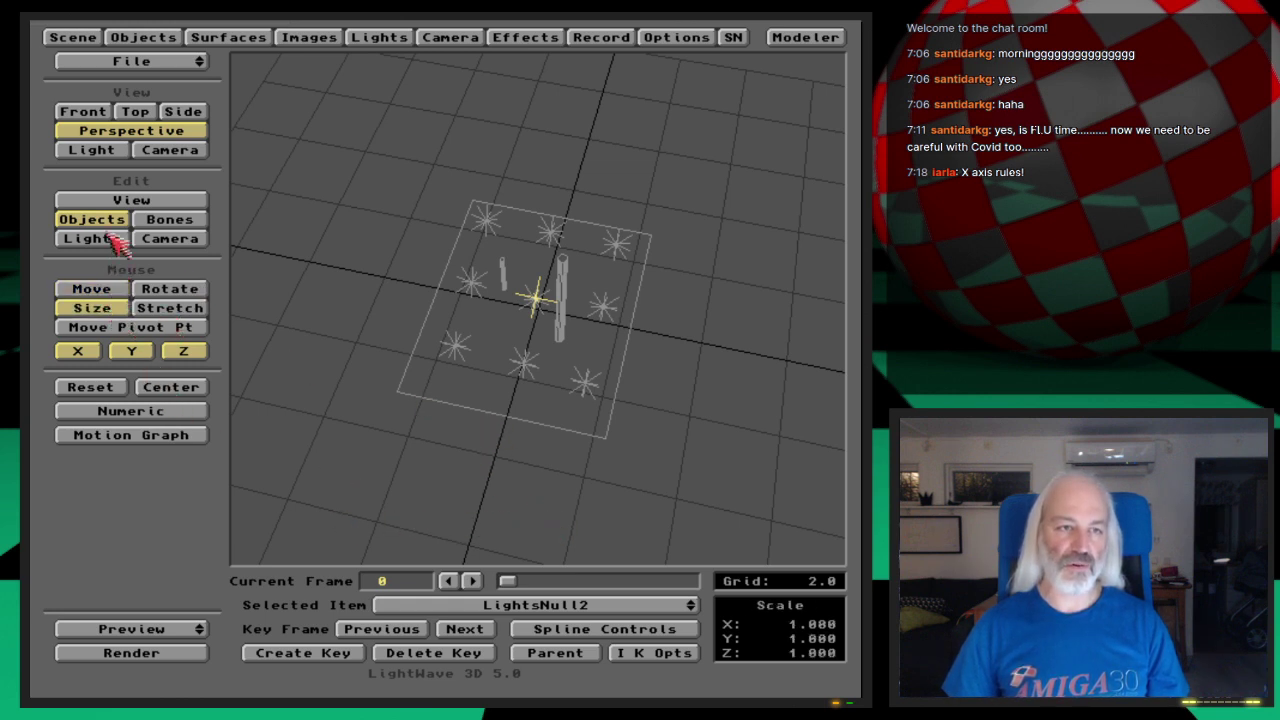
{"action": "left_click_drag", "start_coordinate": [760, 382], "coordinate": [574, 382]}
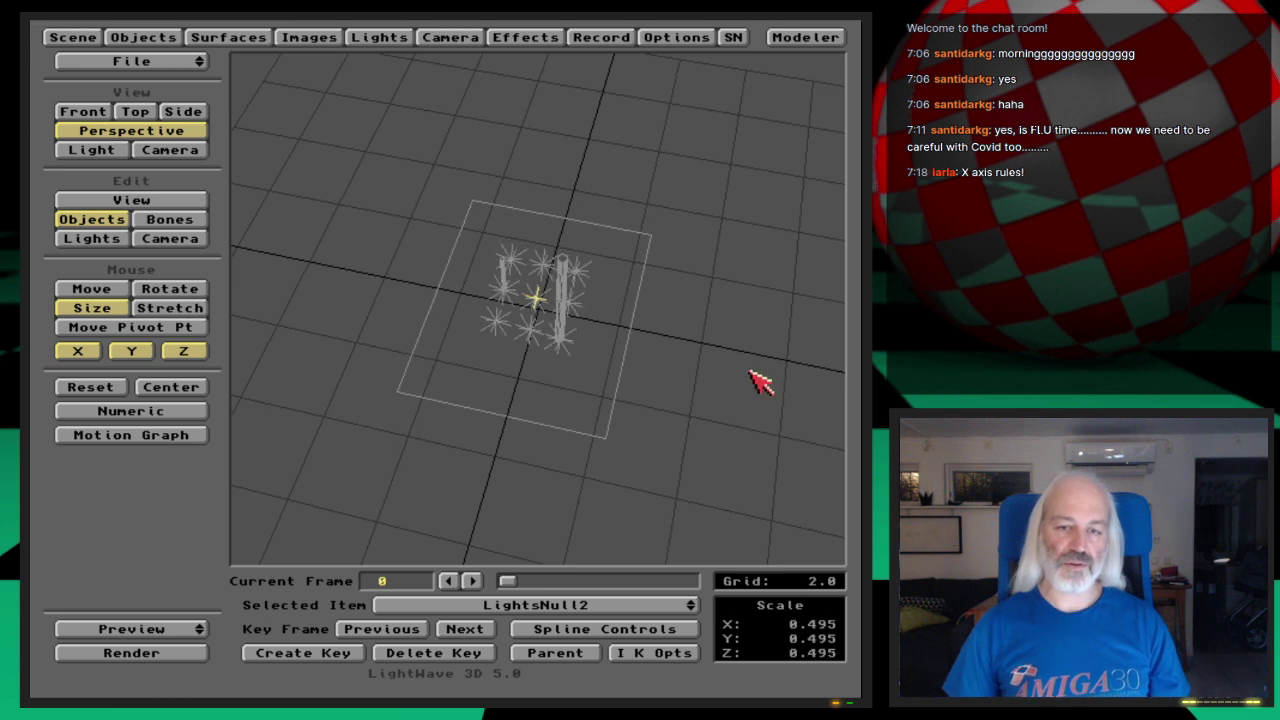
{"action": "key", "text": "Return"}
{"action": "key", "text": "Return"}
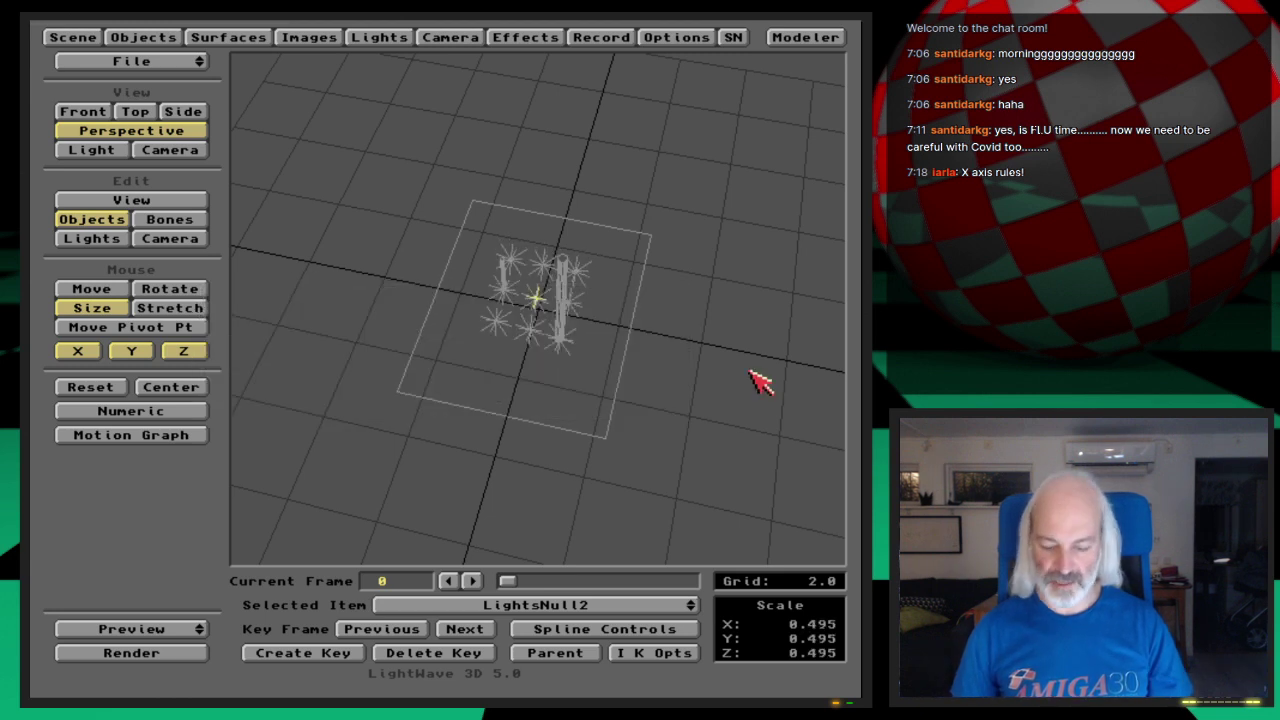
- Render the frame to check the shadows of the smaller swarm, and return to move mode for LightsNull2
{"action": "key", "text": "F9"}
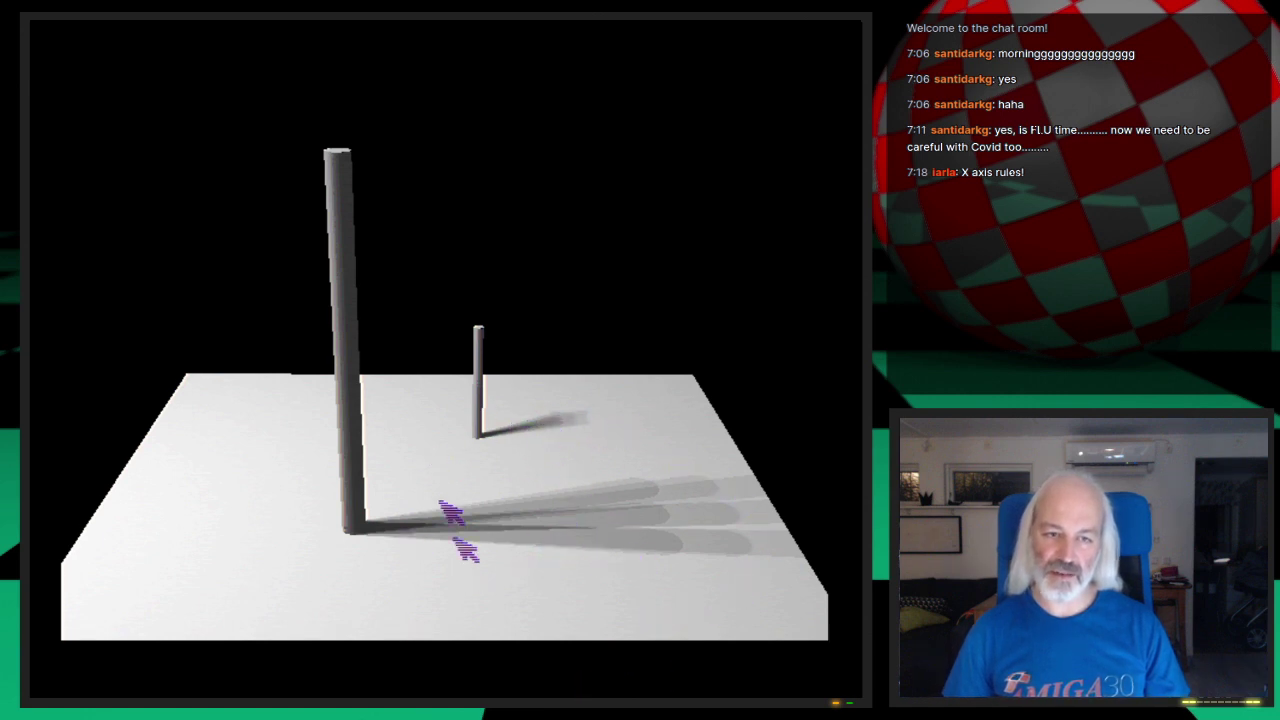
{"action": "left_click", "coordinate": [581, 591]}
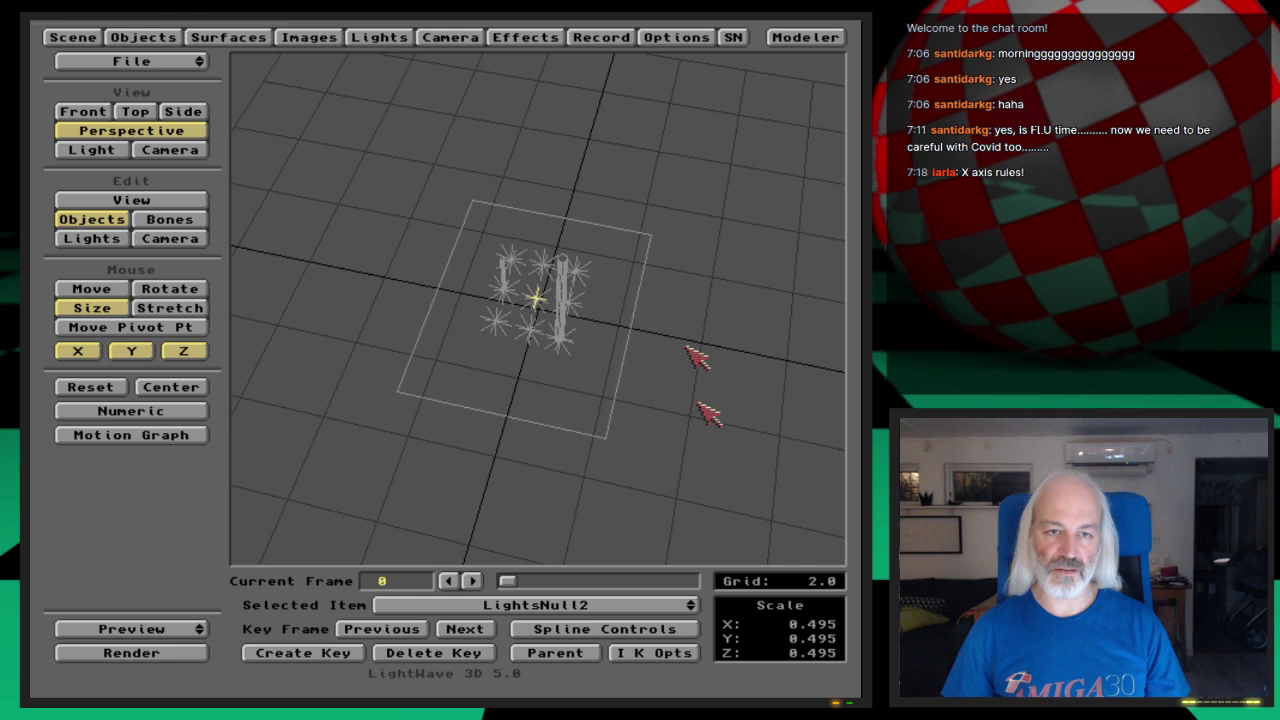
{"action": "left_click", "coordinate": [118, 289]}
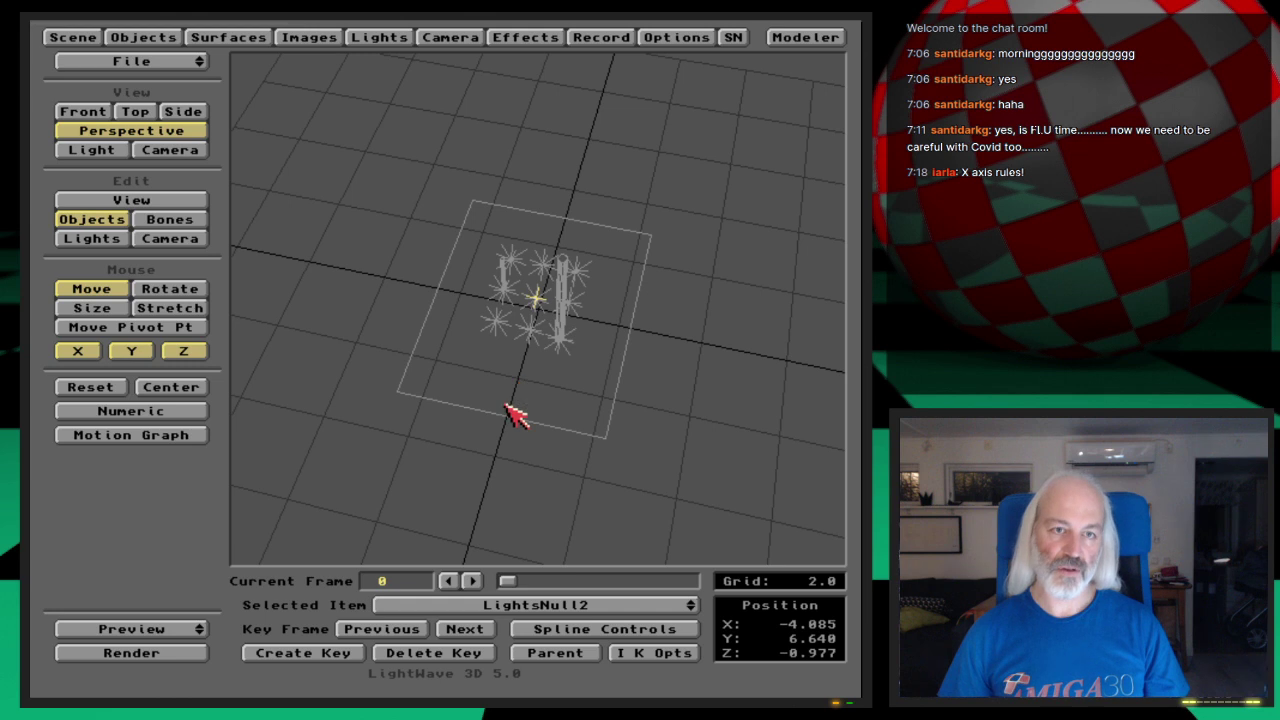
- Load the objects and lights from LightSwarm-9pointRectAreaLightJ once more without an alternate object file, naming the added null LightNull2
{"action": "left_click", "coordinate": [115, 37]}
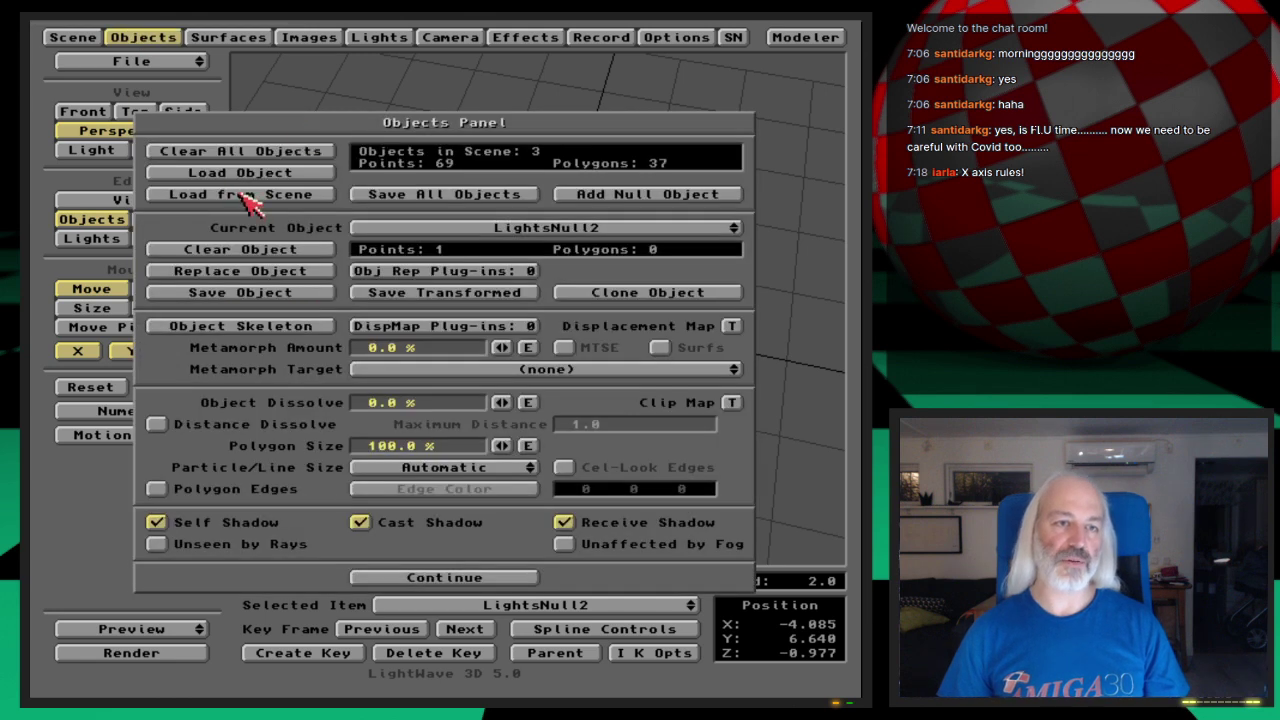
{"action": "left_click", "coordinate": [324, 197]}
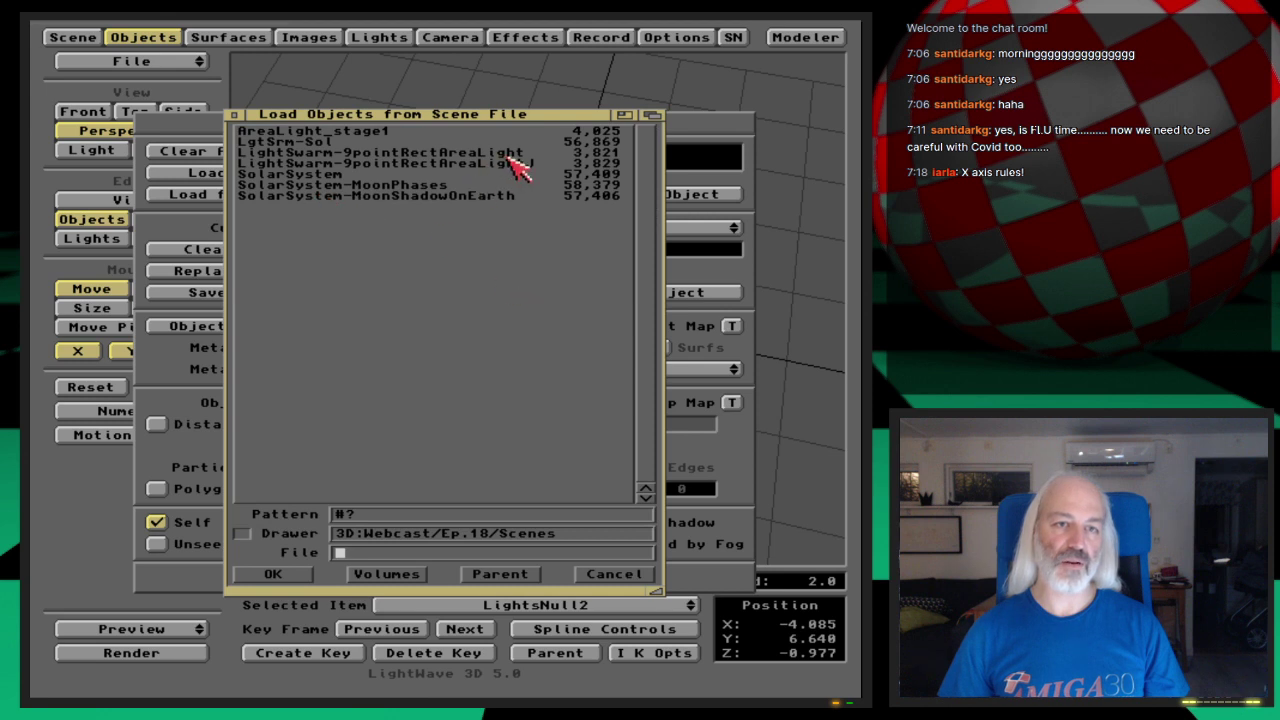
{"action": "double_click", "coordinate": [512, 162]}
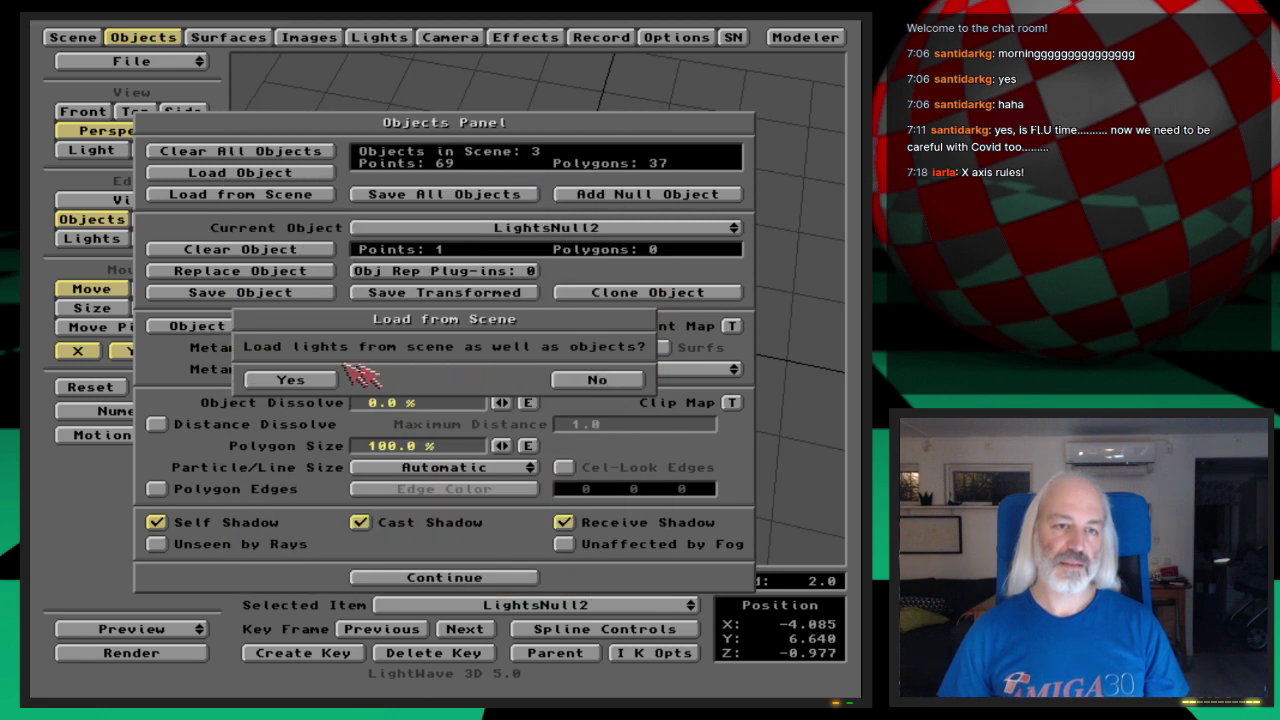
{"action": "left_click", "coordinate": [321, 383]}
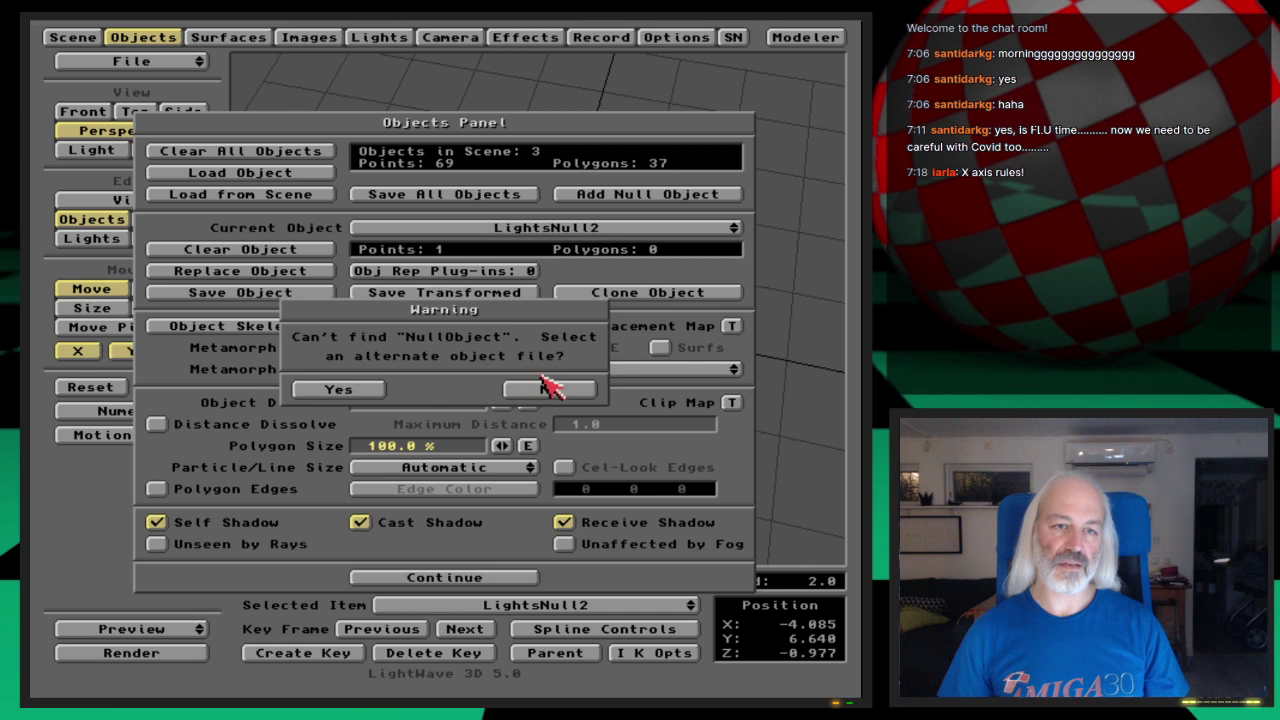
{"action": "left_click", "coordinate": [550, 385]}
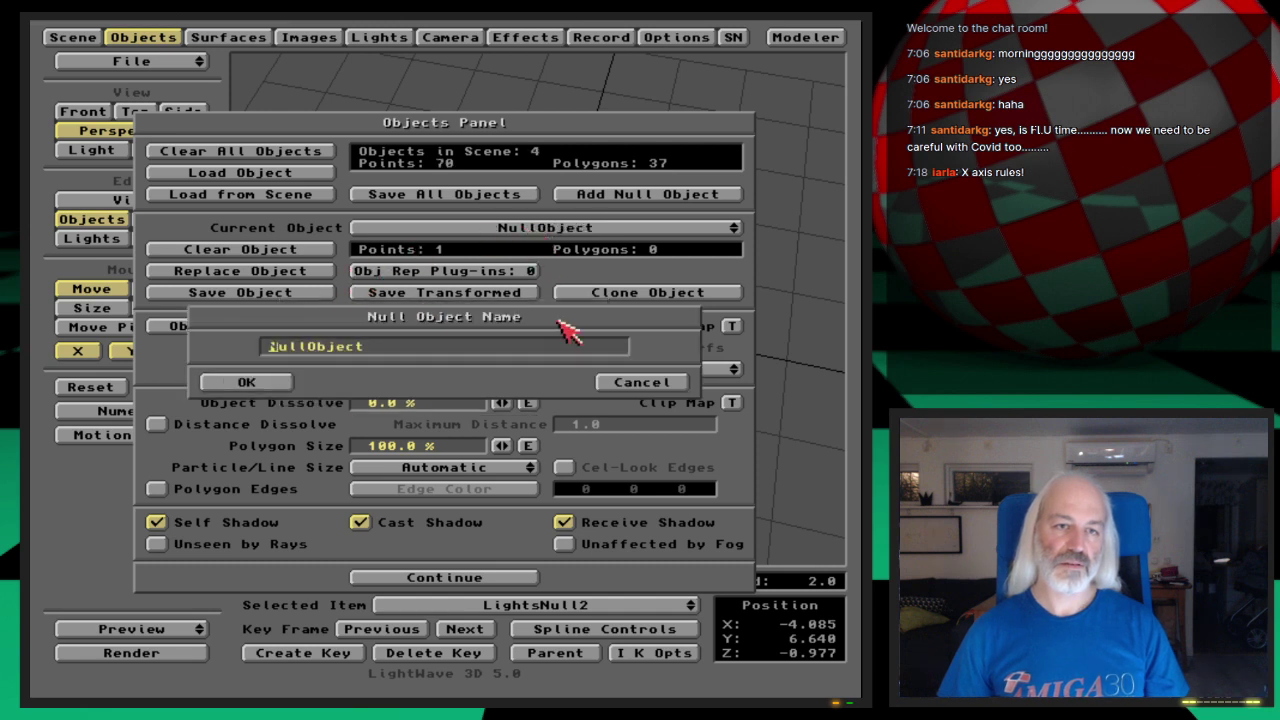
{"action": "type", "text": "LightNull"}
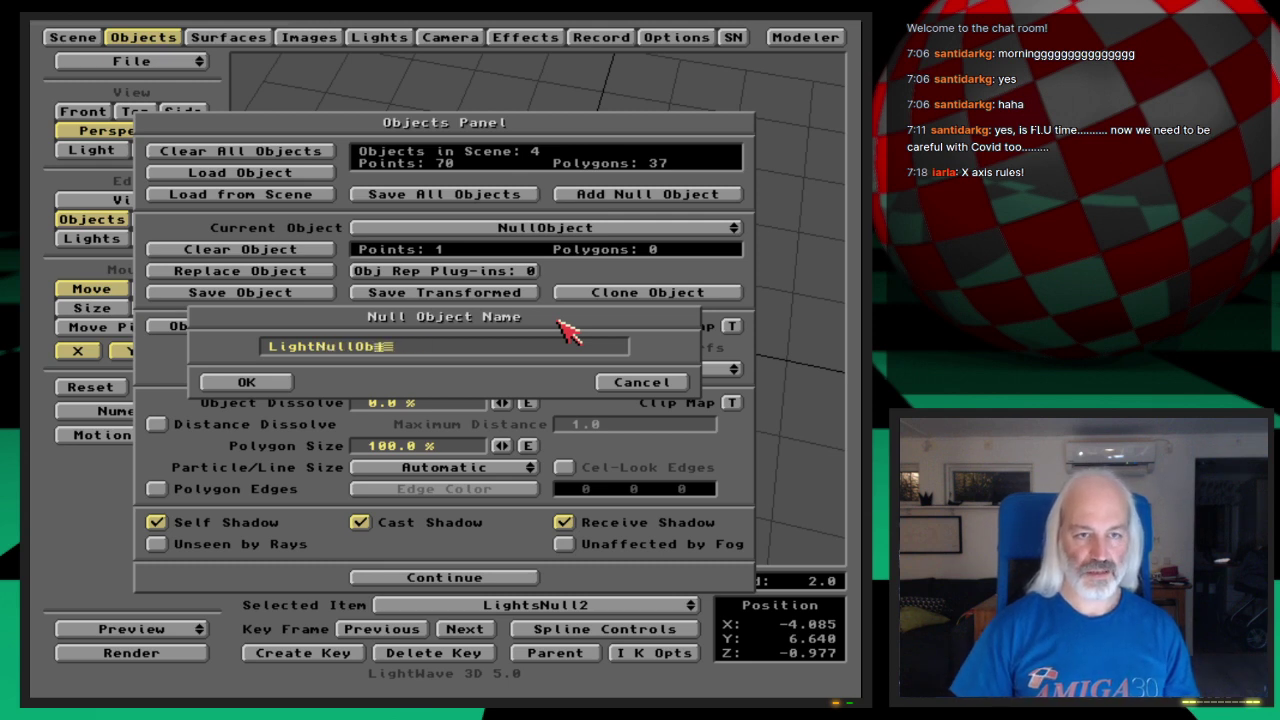
{"action": "type", "text": "2"}
{"action": "key", "text": "Return"}
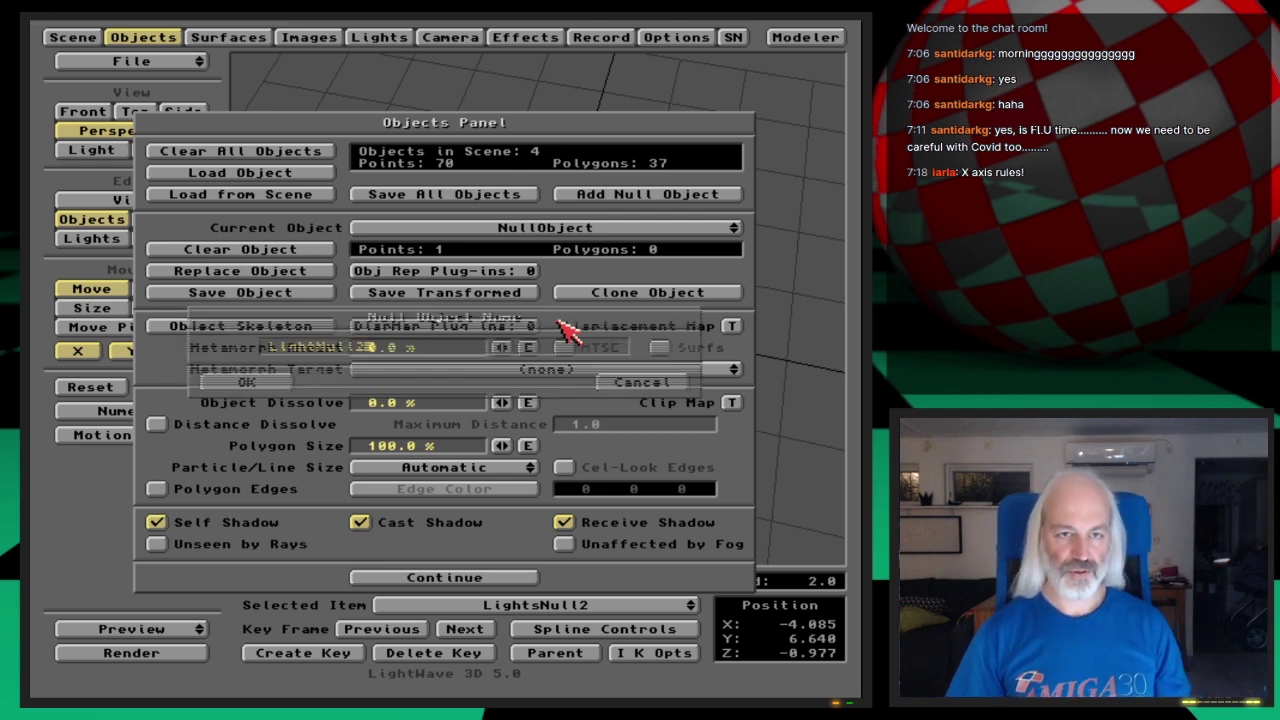
- Rename the newly added null LightNull2 as LightsNull3
{"action": "left_click", "coordinate": [638, 229]}
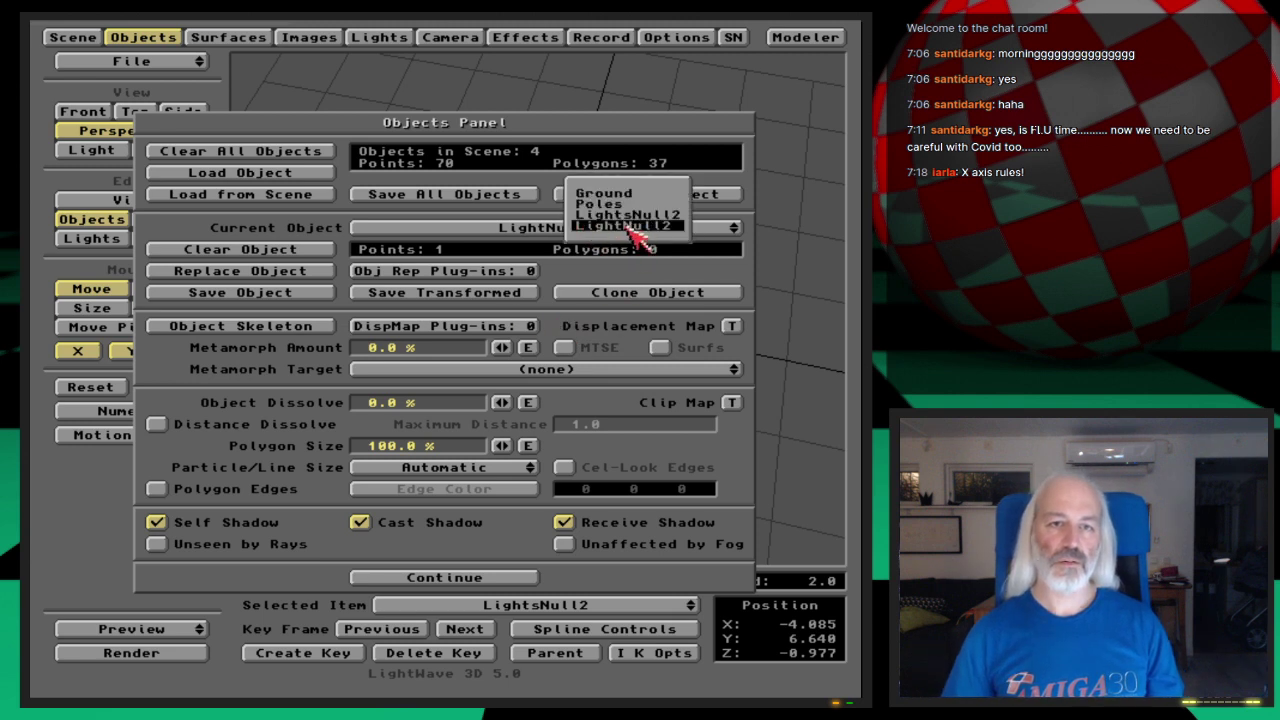
{"action": "left_click", "coordinate": [632, 229]}
{"action": "left_click", "coordinate": [300, 295]}
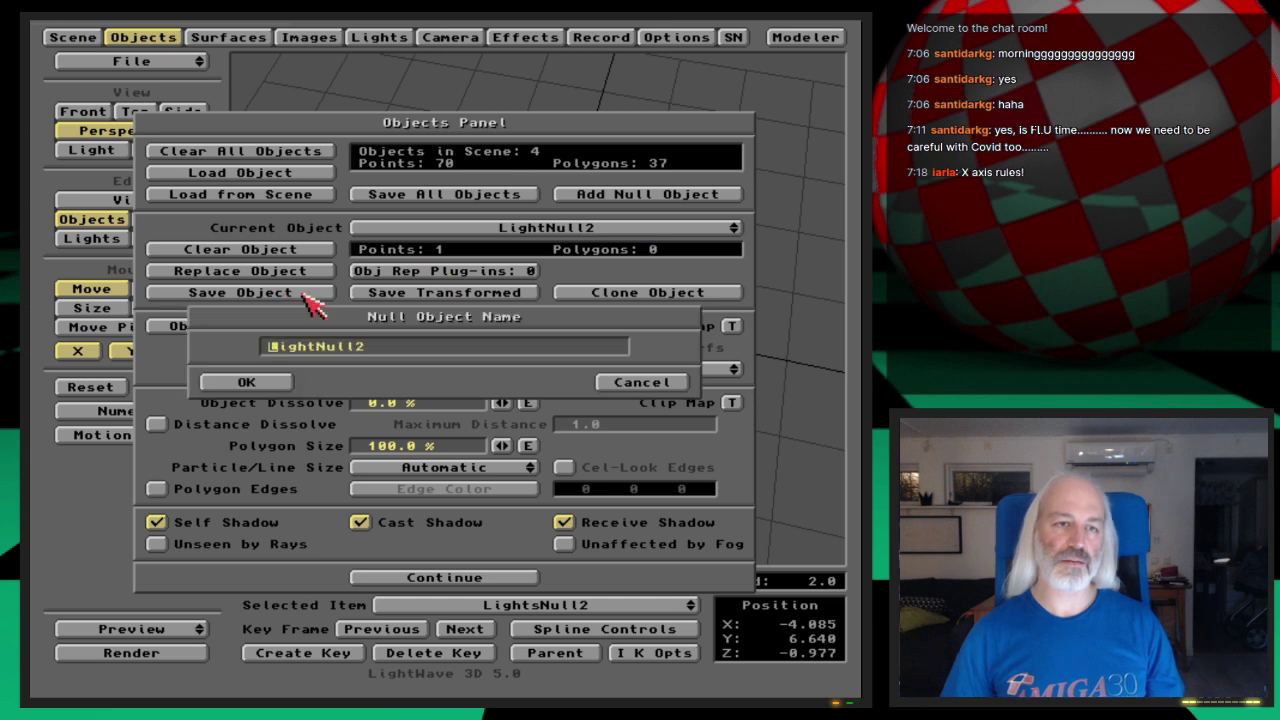
{"action": "key", "text": "End"}
{"action": "key", "text": "BackSpace"}
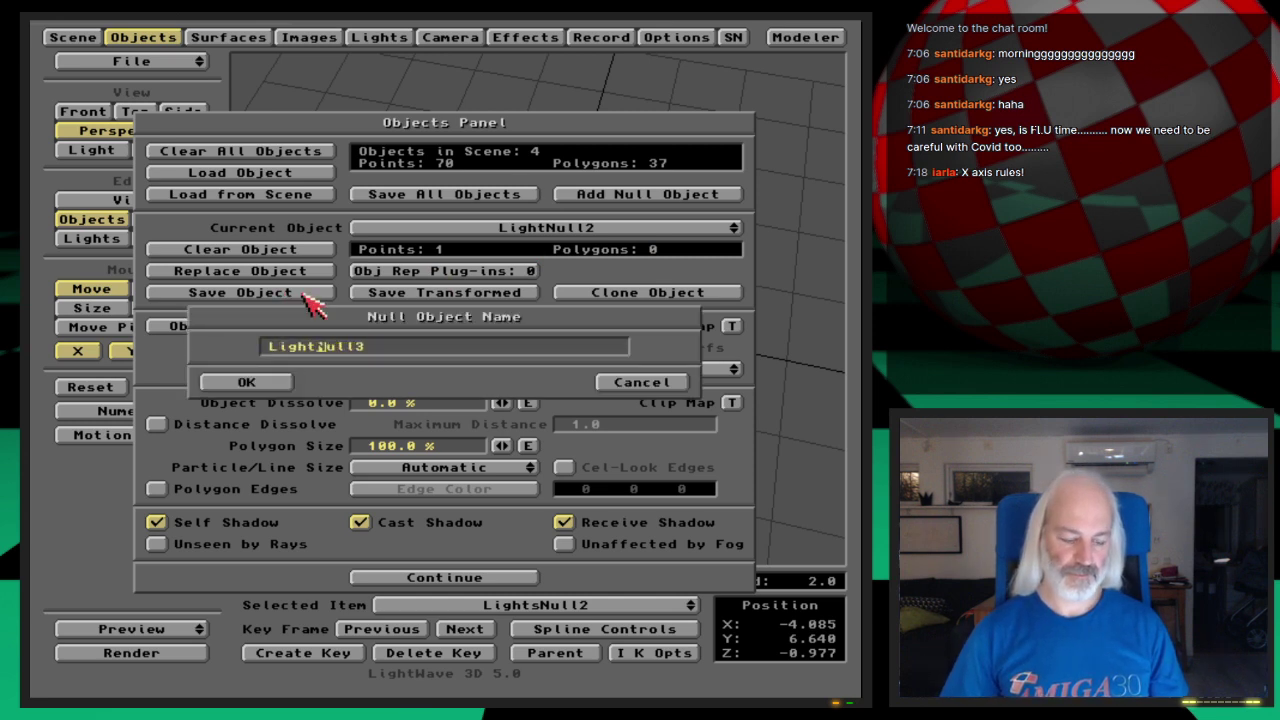
{"action": "key", "text": "Return"}
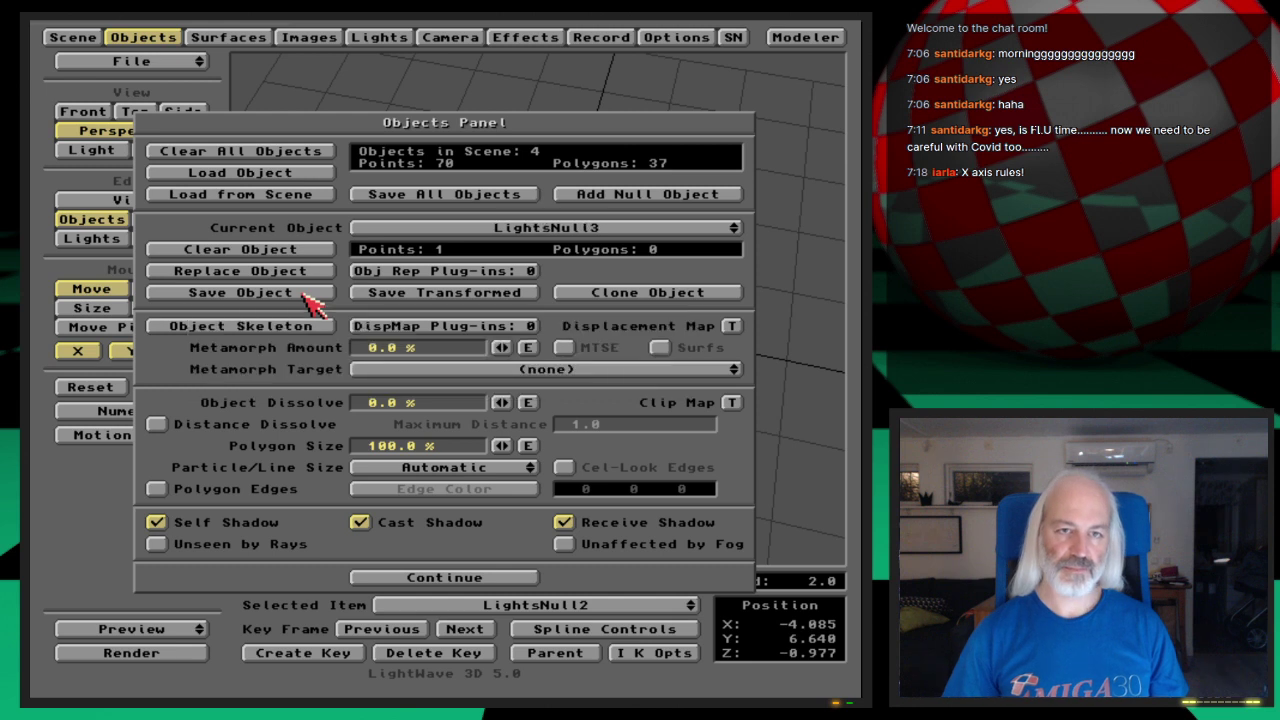
- Try to move LightsNull3 along the ground plane in the perspective view to about X -4.415, Z -1.060
{"action": "left_click", "coordinate": [141, 41]}
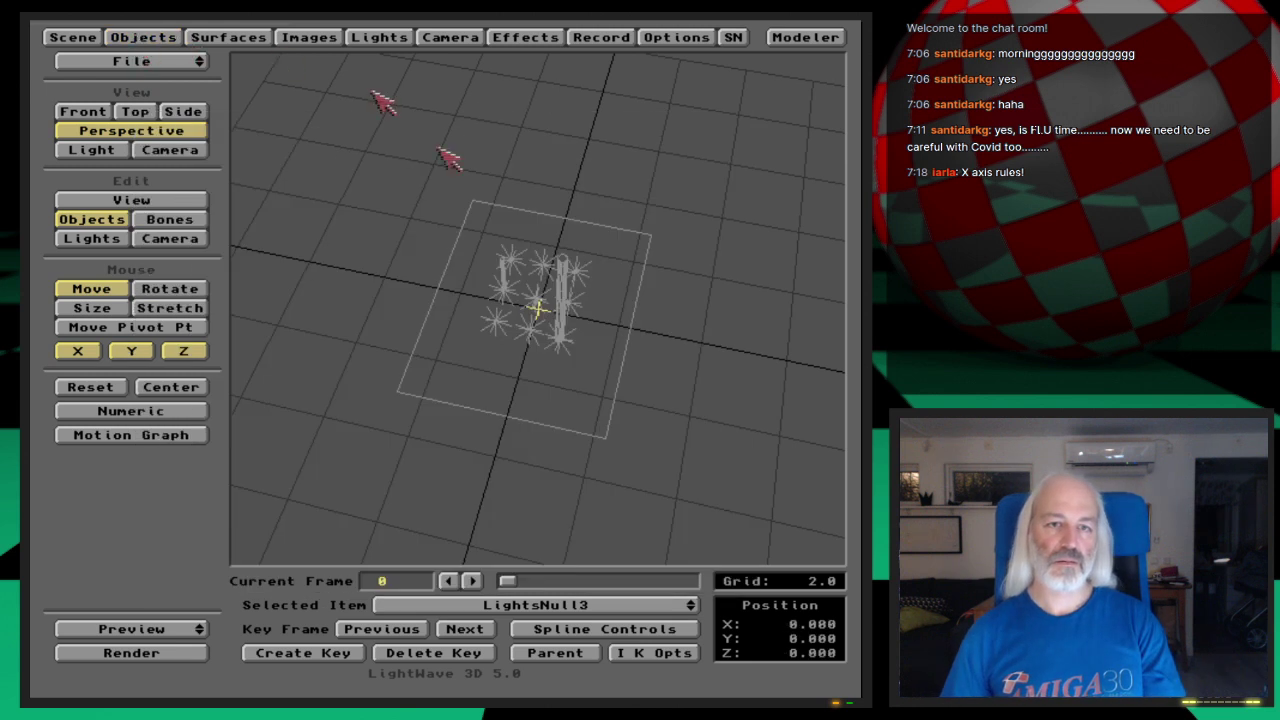
{"action": "left_click", "coordinate": [174, 441]}
{"action": "left_click", "coordinate": [478, 156]}
{"action": "double_click", "coordinate": [488, 168]}
{"action": "left_click", "coordinate": [320, 577]}
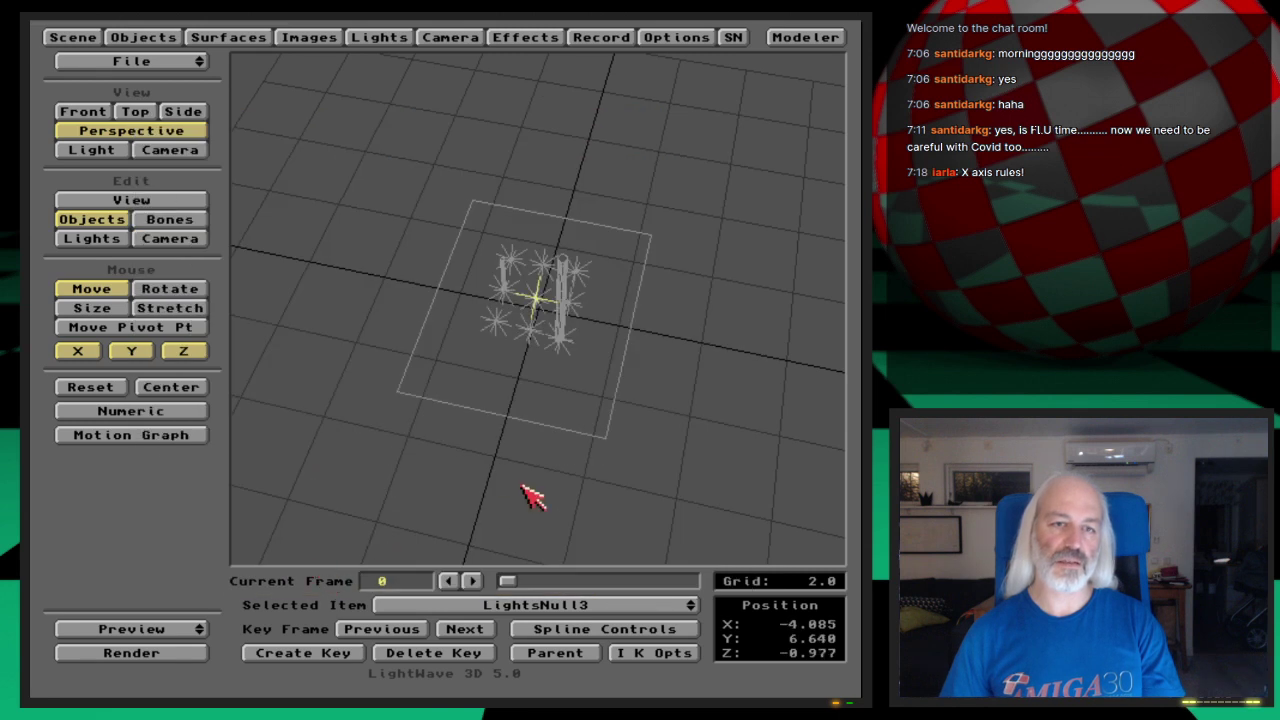
{"action": "key", "text": "period"}
{"action": "key", "text": "period"}
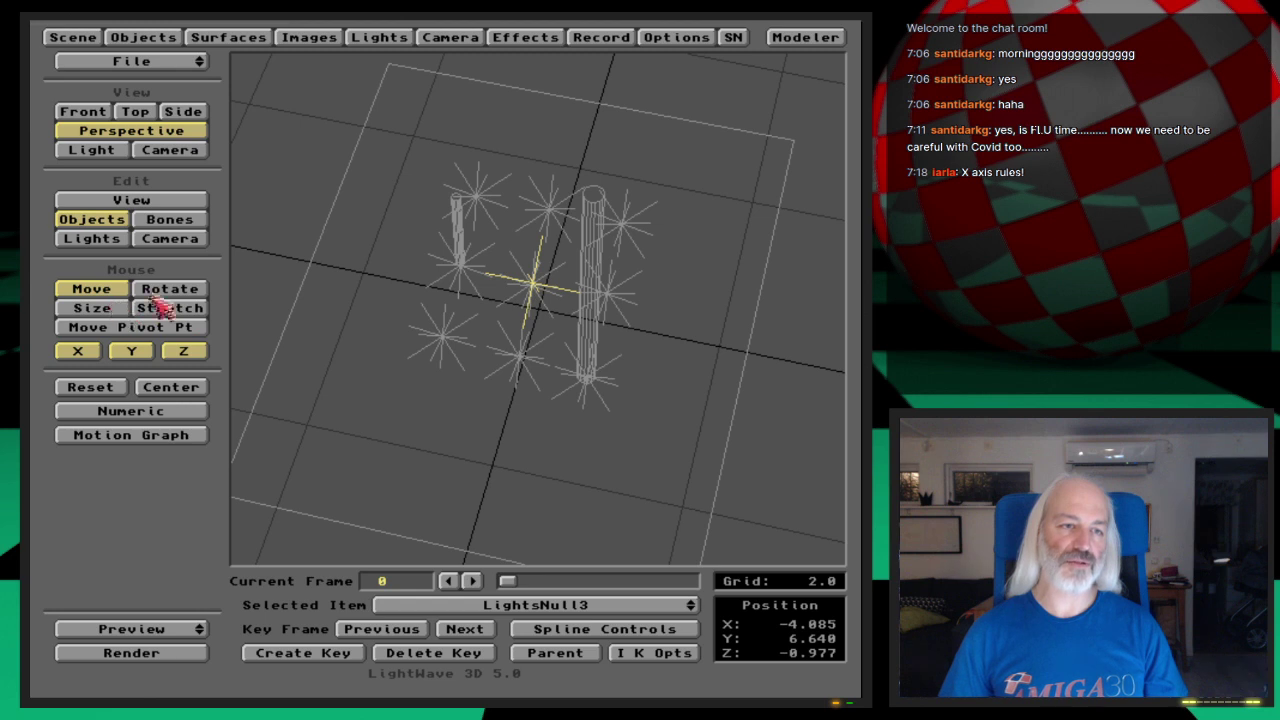
{"action": "left_click_drag", "start_coordinate": [443, 430], "coordinate": [440, 470]}
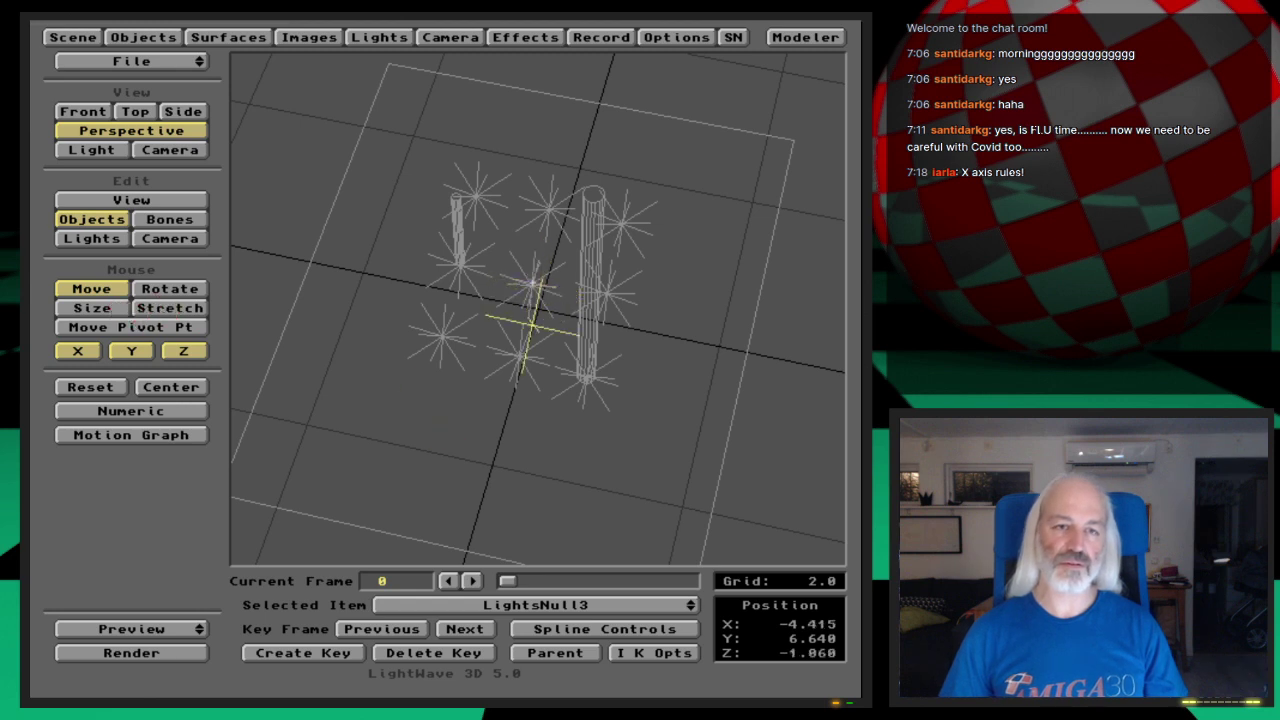
- Review LightsNull3's lights in the scene overview, and move the null to about X -4.274, Z -0.550
{"action": "left_click", "coordinate": [62, 37]}
{"action": "left_click_drag", "start_coordinate": [215, 497], "coordinate": [402, 556]}
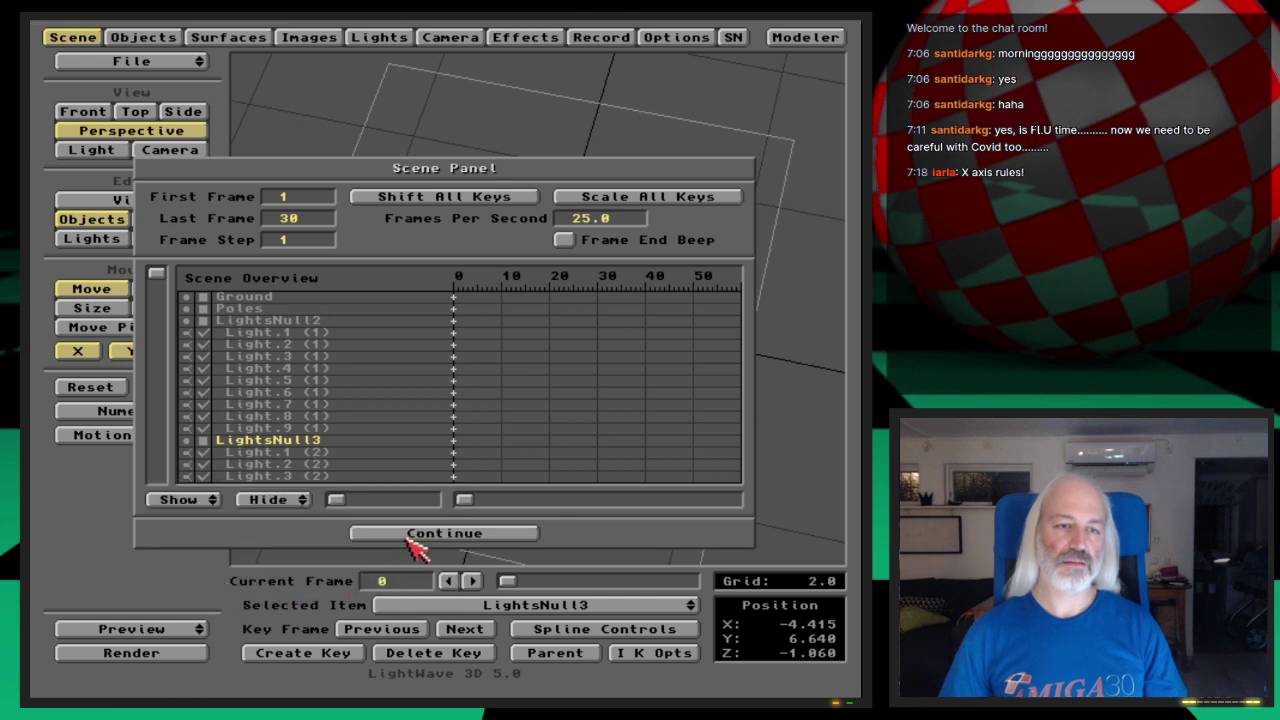
{"action": "left_click", "coordinate": [410, 536]}
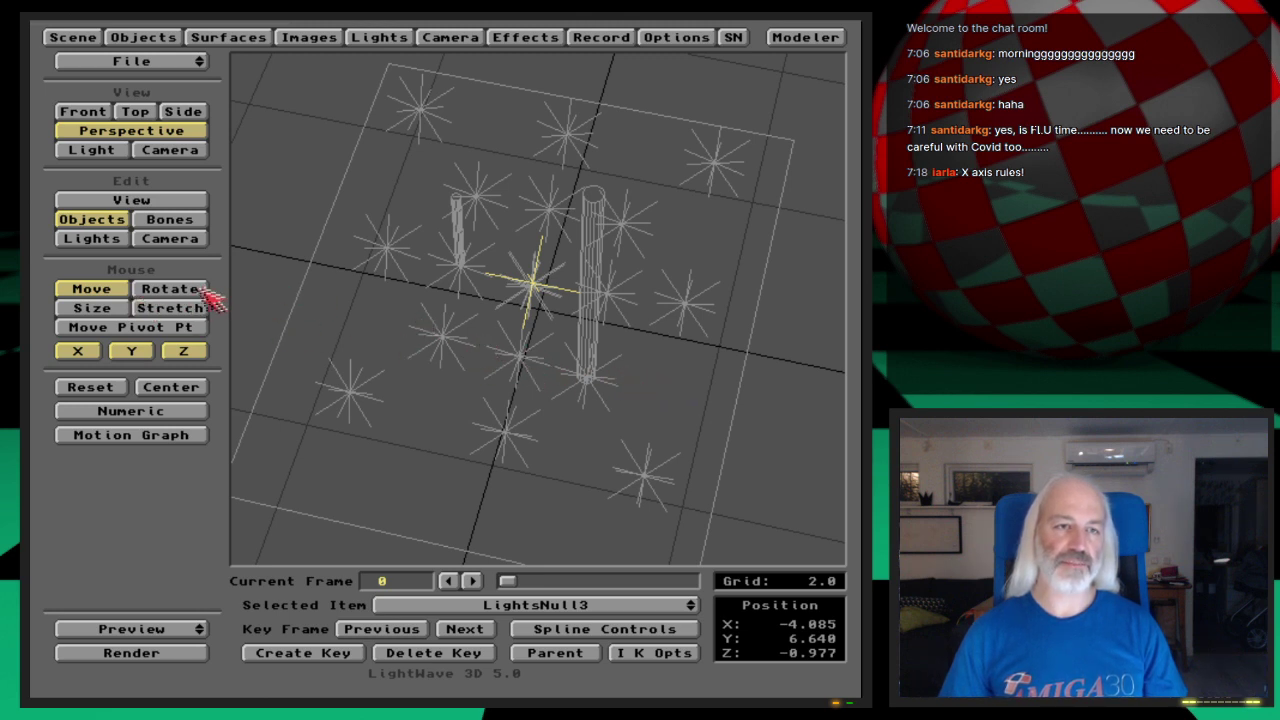
{"action": "left_click_drag", "start_coordinate": [634, 374], "coordinate": [576, 486]}
{"action": "left_click_drag", "start_coordinate": [475, 398], "coordinate": [463, 288]}
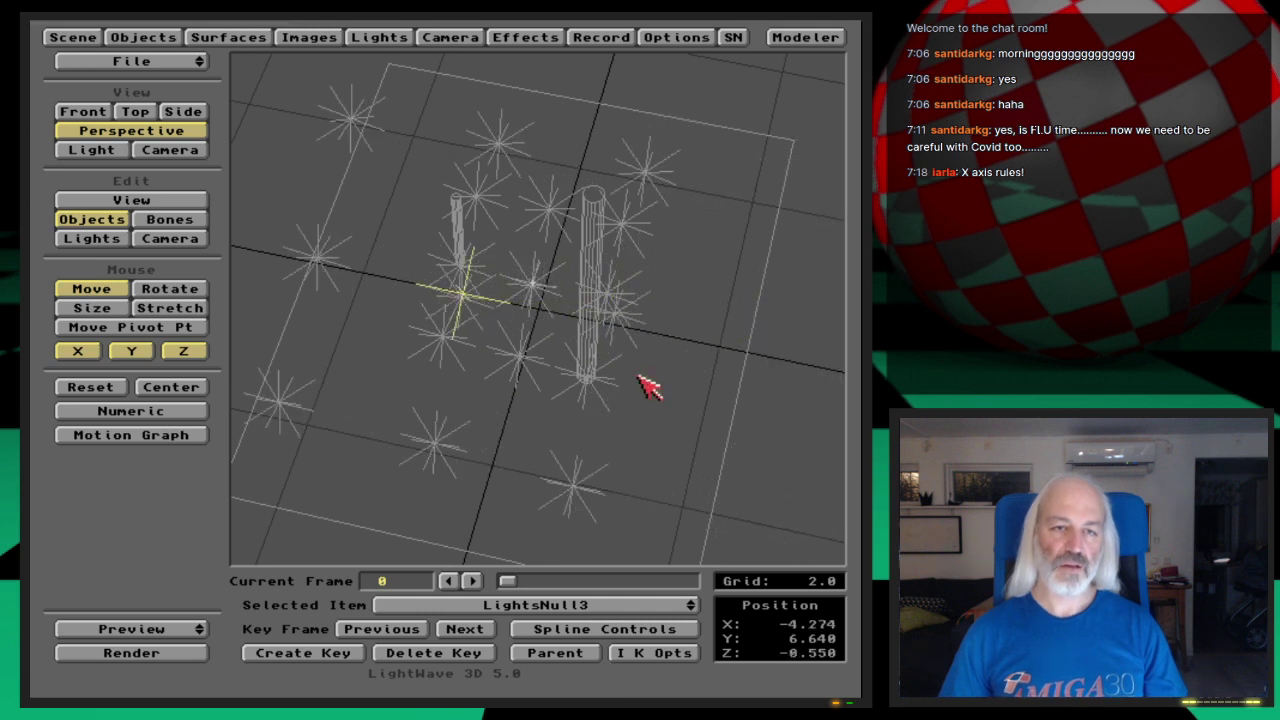
- Scale LightsNull3 uniformly to 0.5 and create a key for it at frame 0
{"action": "left_click", "coordinate": [115, 310]}
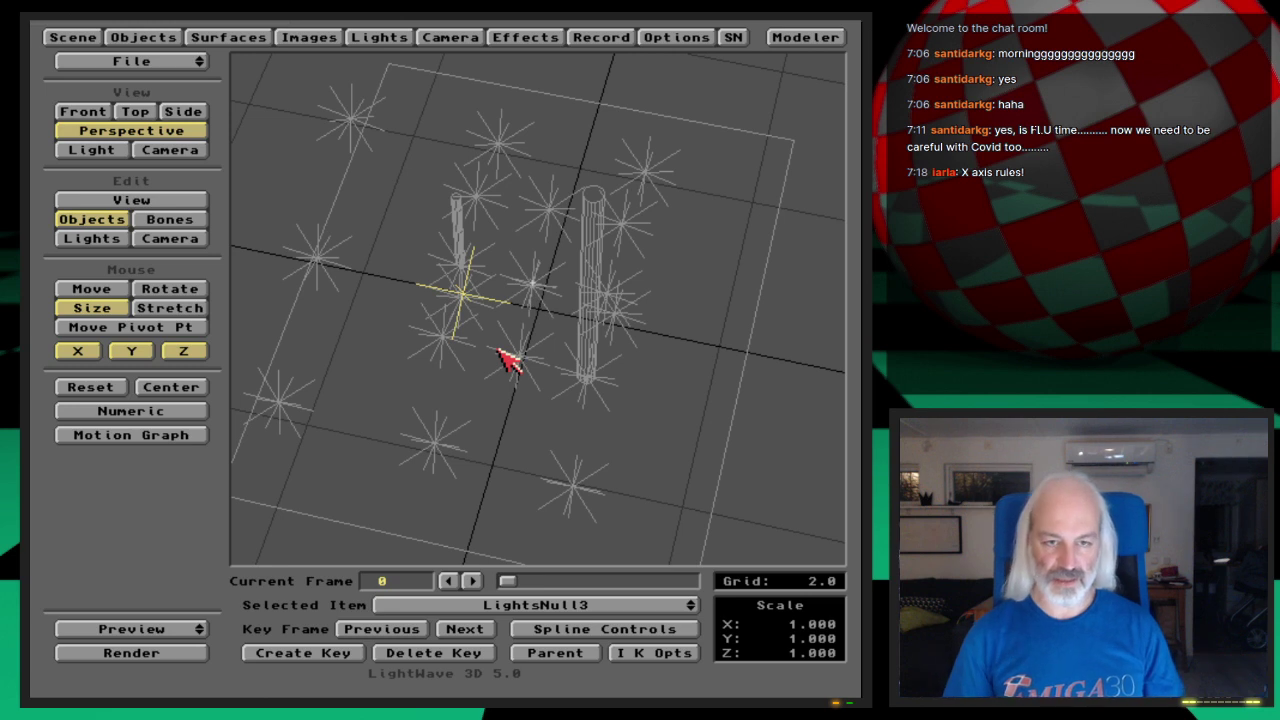
{"action": "type", "text": "n"}
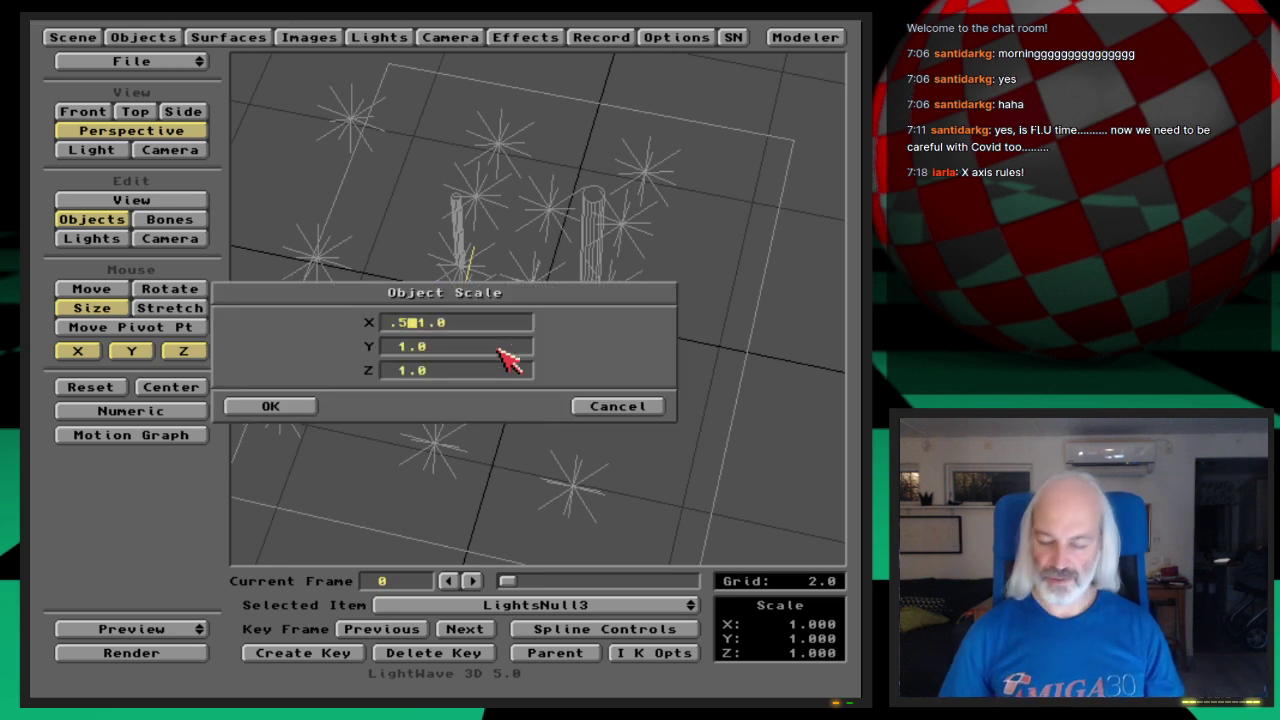
{"action": "type", "text": ".5"}
{"action": "key", "text": "Return"}
{"action": "key", "text": "n"}
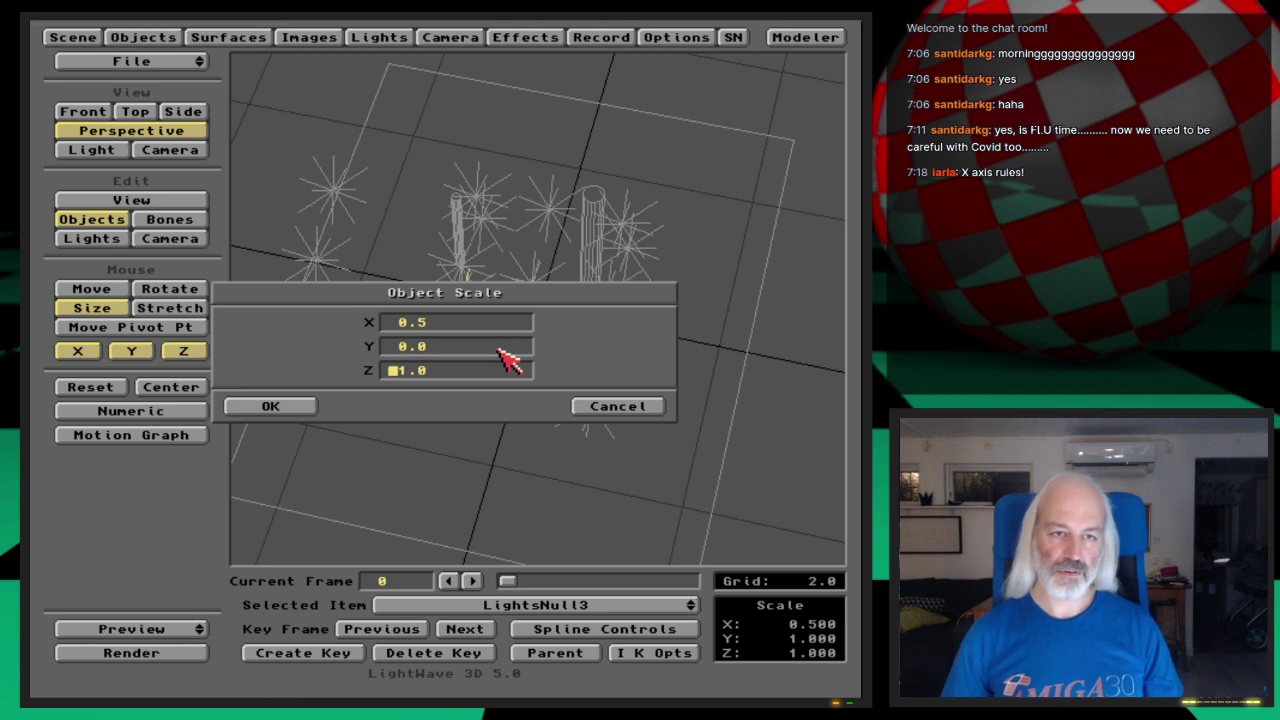
{"action": "type", "text": ".5"}
{"action": "key", "text": "Return"}
{"action": "key", "text": "Return"}
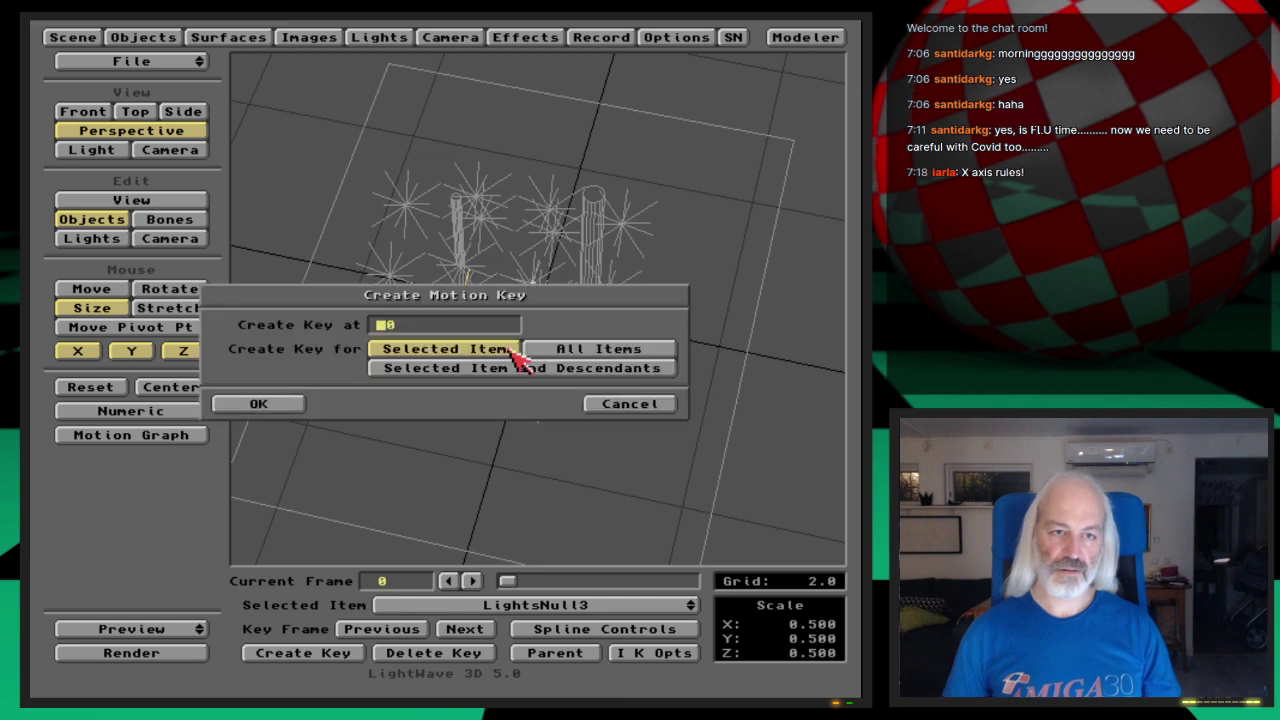
{"action": "key", "text": "Return"}
- Move LightsNull3 to about X -4.391, Z -1.239 between the other swarm's lights and create its key at frame 0
{"action": "key", "text": "period"}
{"action": "left_click_drag", "start_coordinate": [490, 365], "coordinate": [491, 366]}
{"action": "key", "text": "u"}
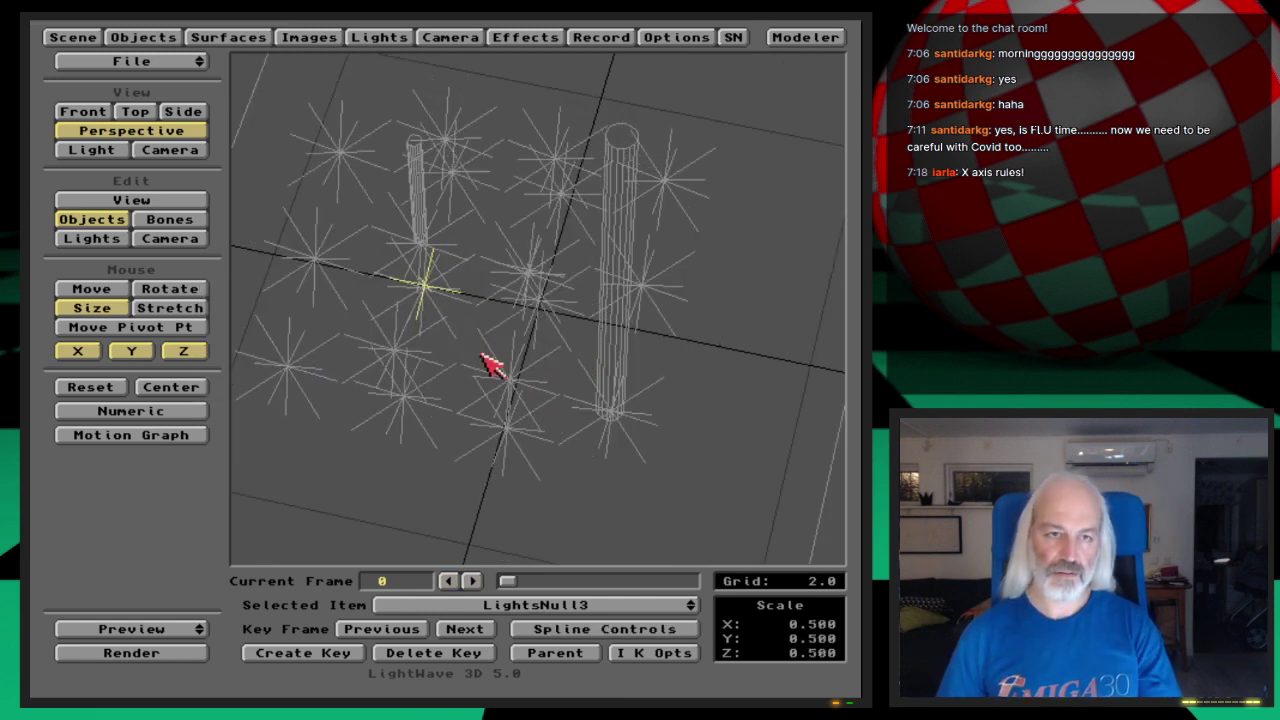
{"action": "key", "text": "t"}
{"action": "left_click_drag", "start_coordinate": [424, 286], "coordinate": [424, 286]}
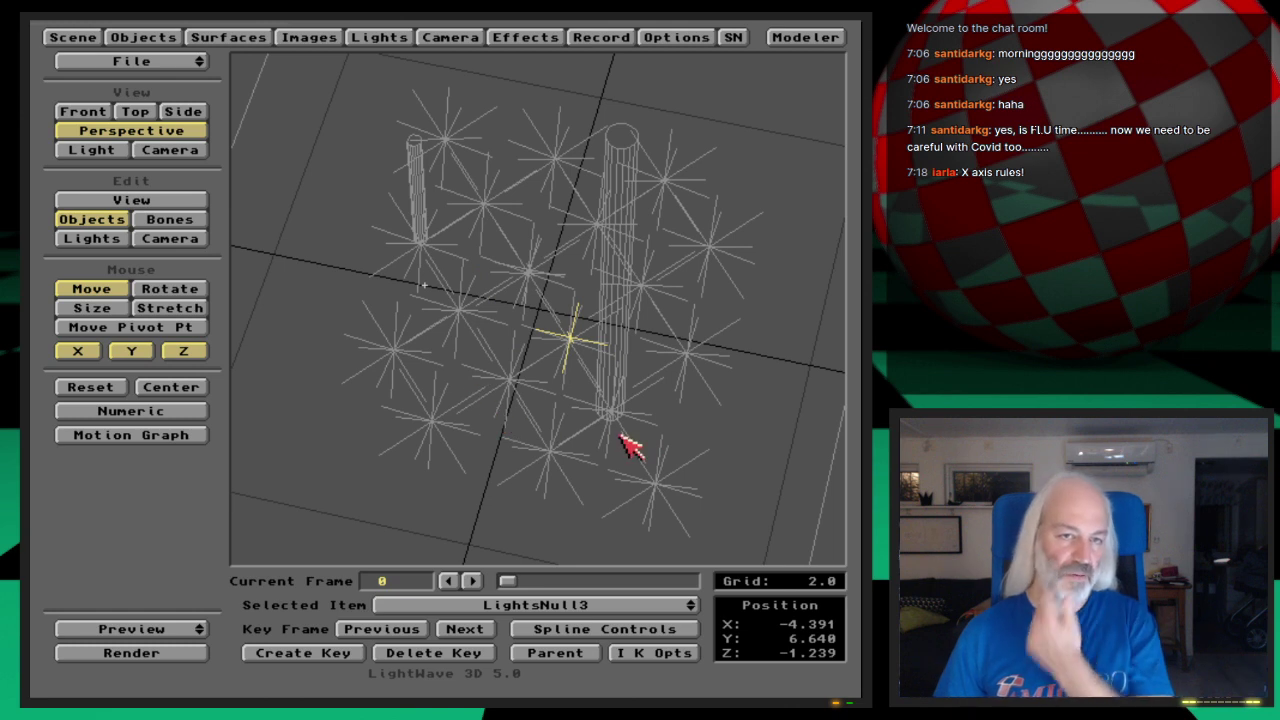
{"action": "key", "text": "Return"}
{"action": "key", "text": "Return"}
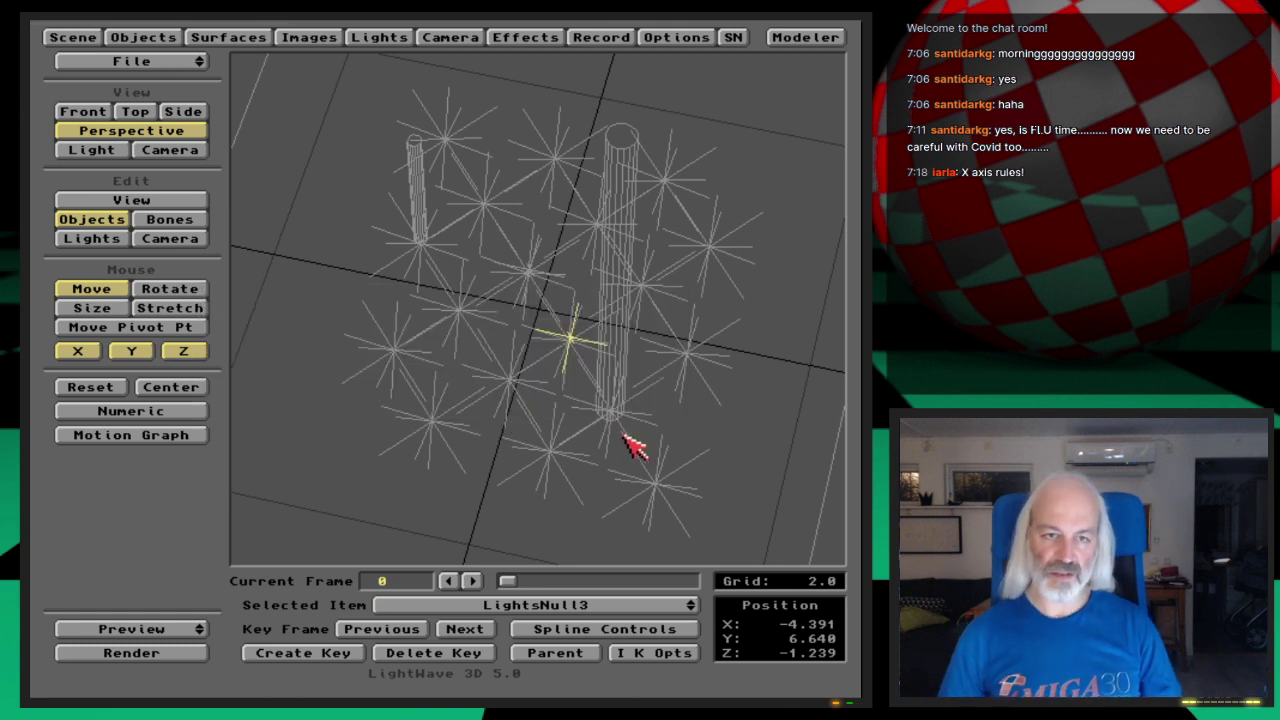
- Render the frame from the camera view to check the shadows cast by both swarms together
{"action": "key", "text": "6"}
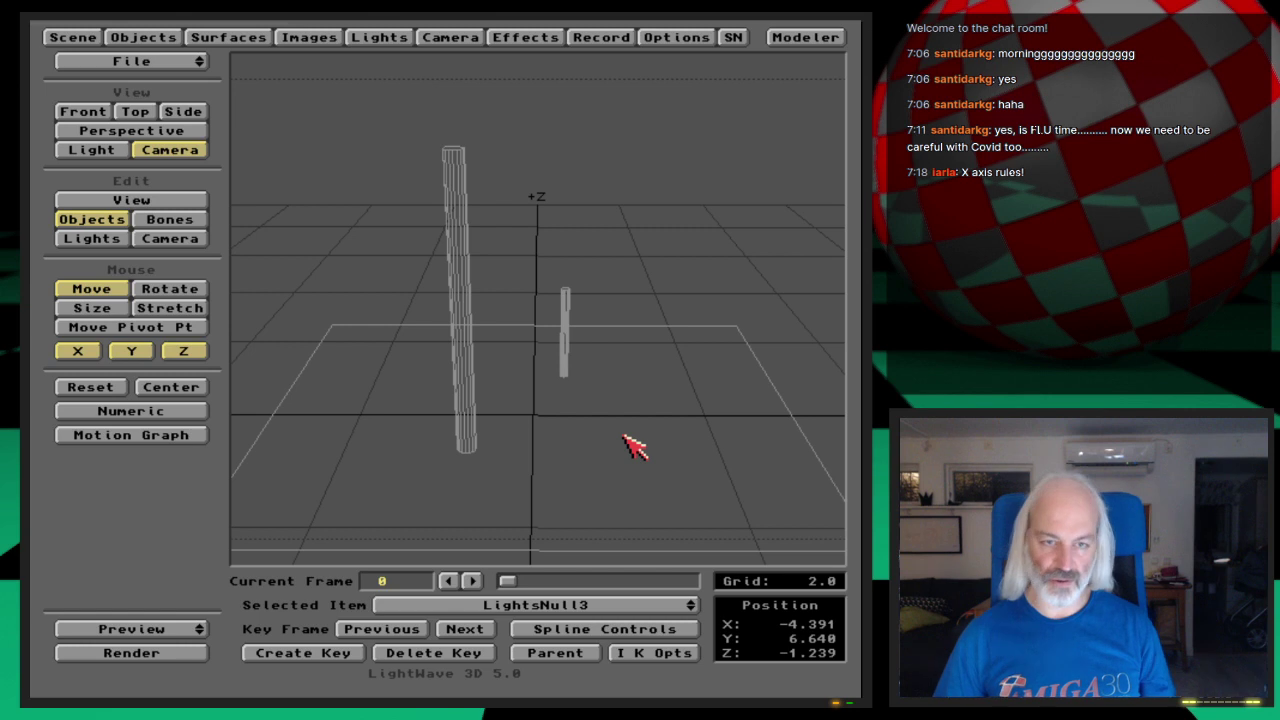
{"action": "key", "text": "F9"}
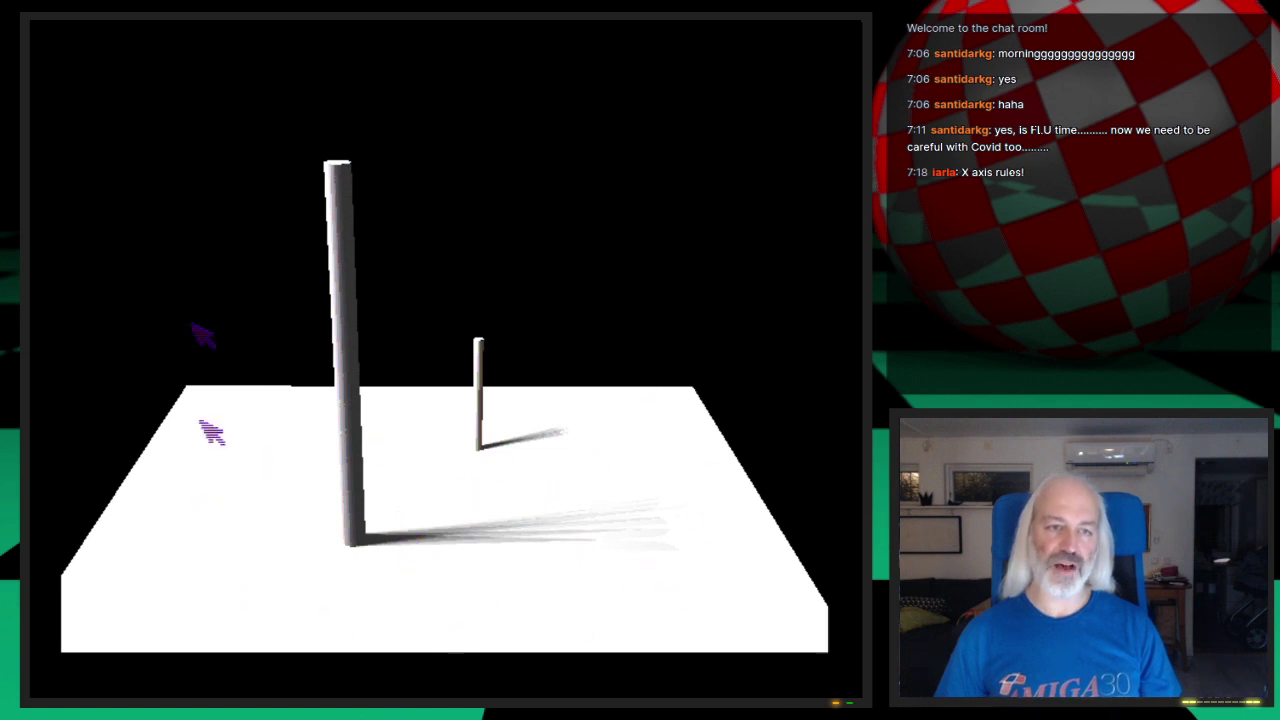
{"action": "left_click", "coordinate": [660, 520]}
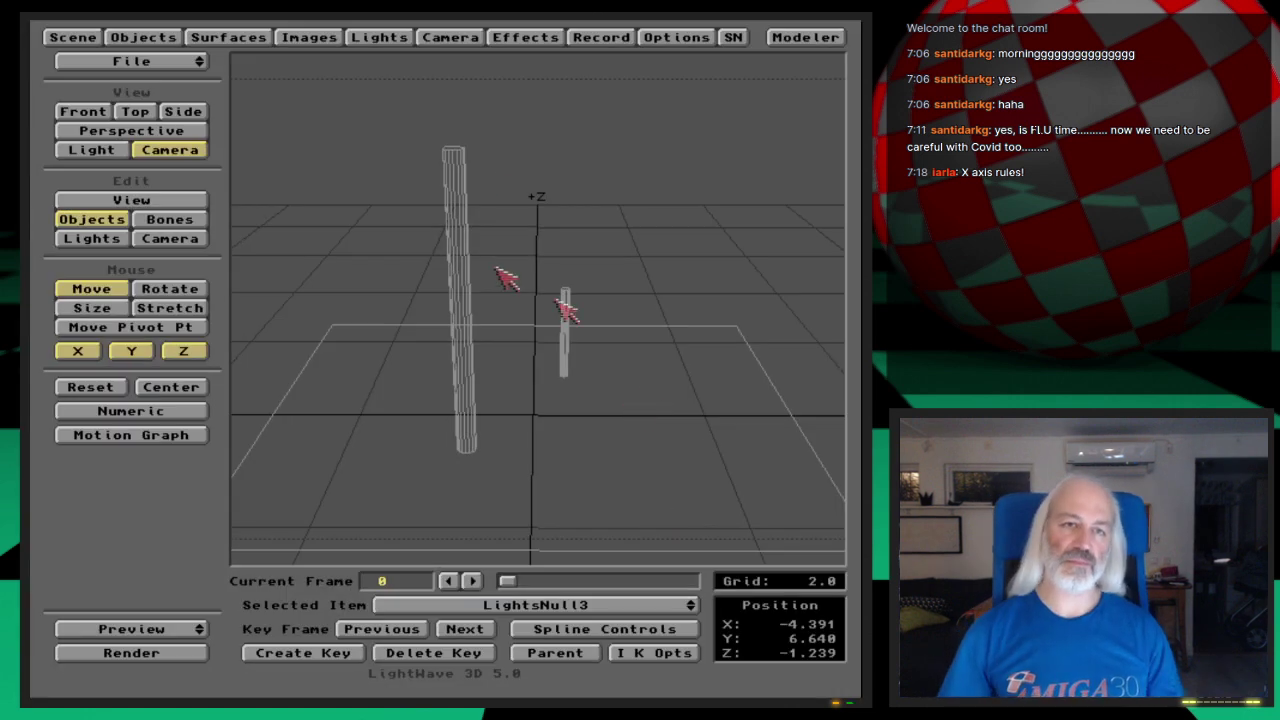
- Review the light intensity setting of Light.9 (2)
{"action": "left_click", "coordinate": [390, 43]}
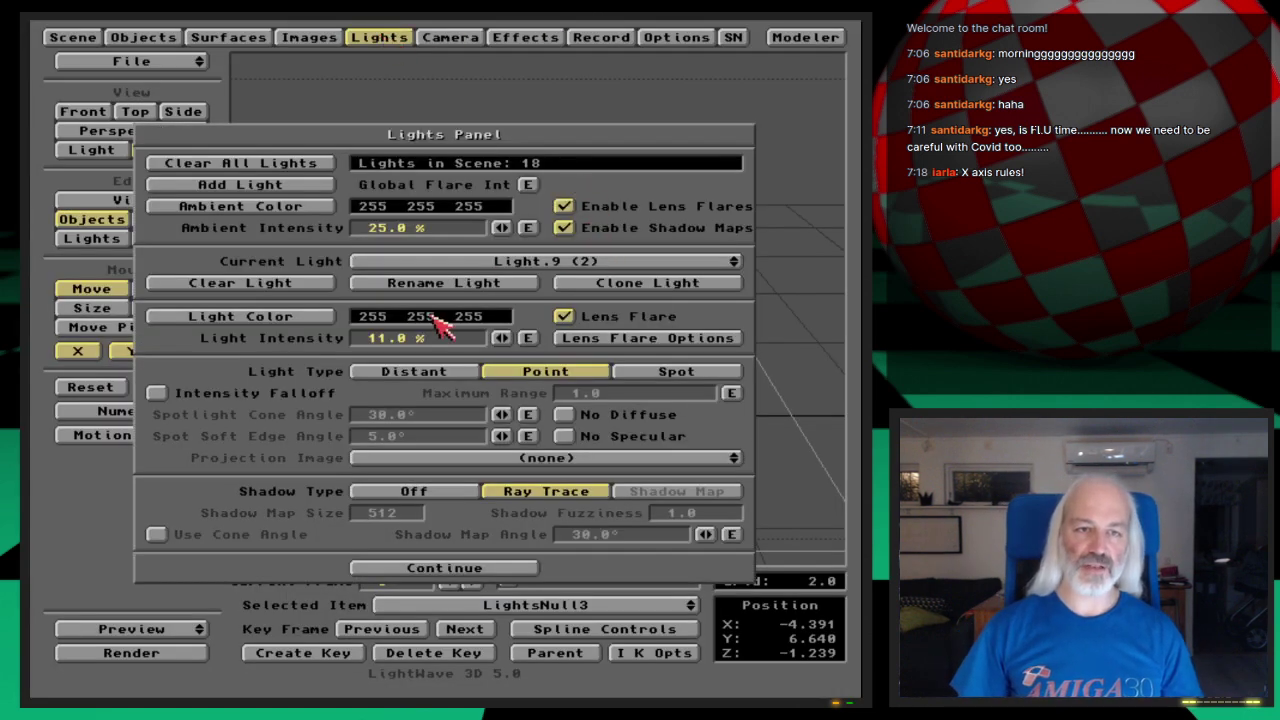
{"action": "left_click", "coordinate": [368, 338]}
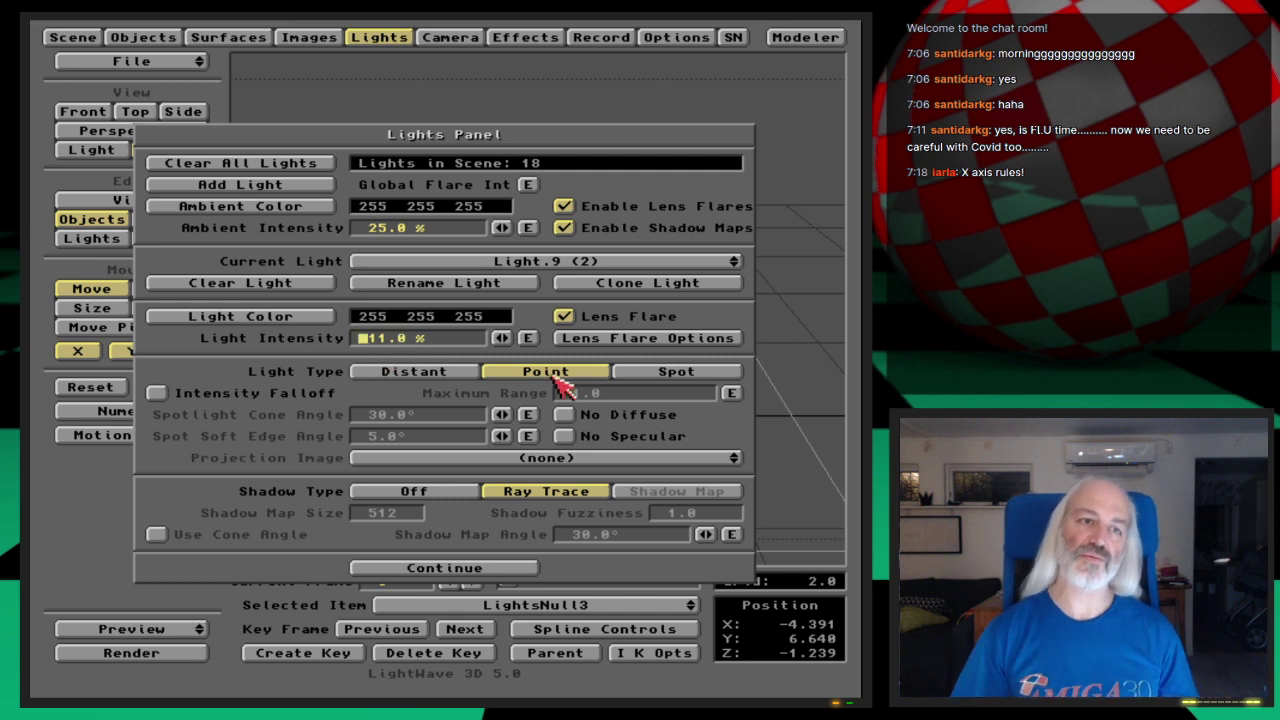
{"action": "left_click", "coordinate": [378, 40]}
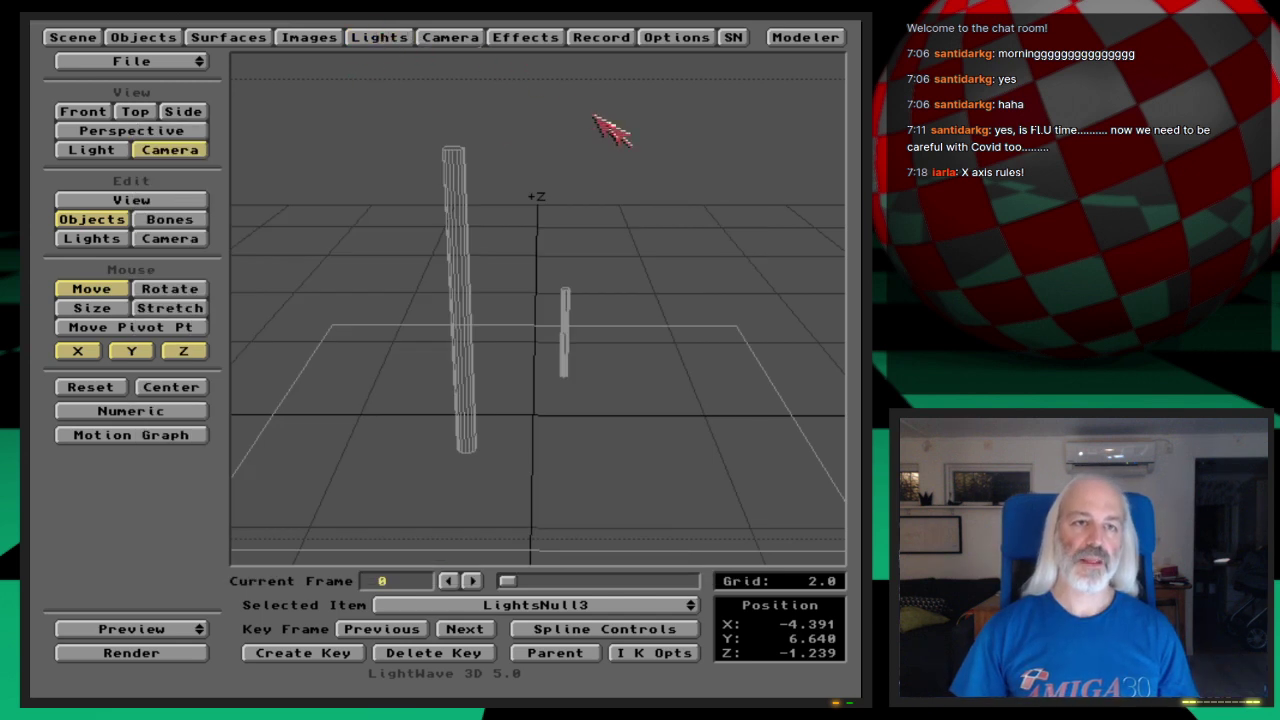
- Clear the LightsNull3 object from the scene together with its descendant lights
{"action": "left_click", "coordinate": [150, 40]}
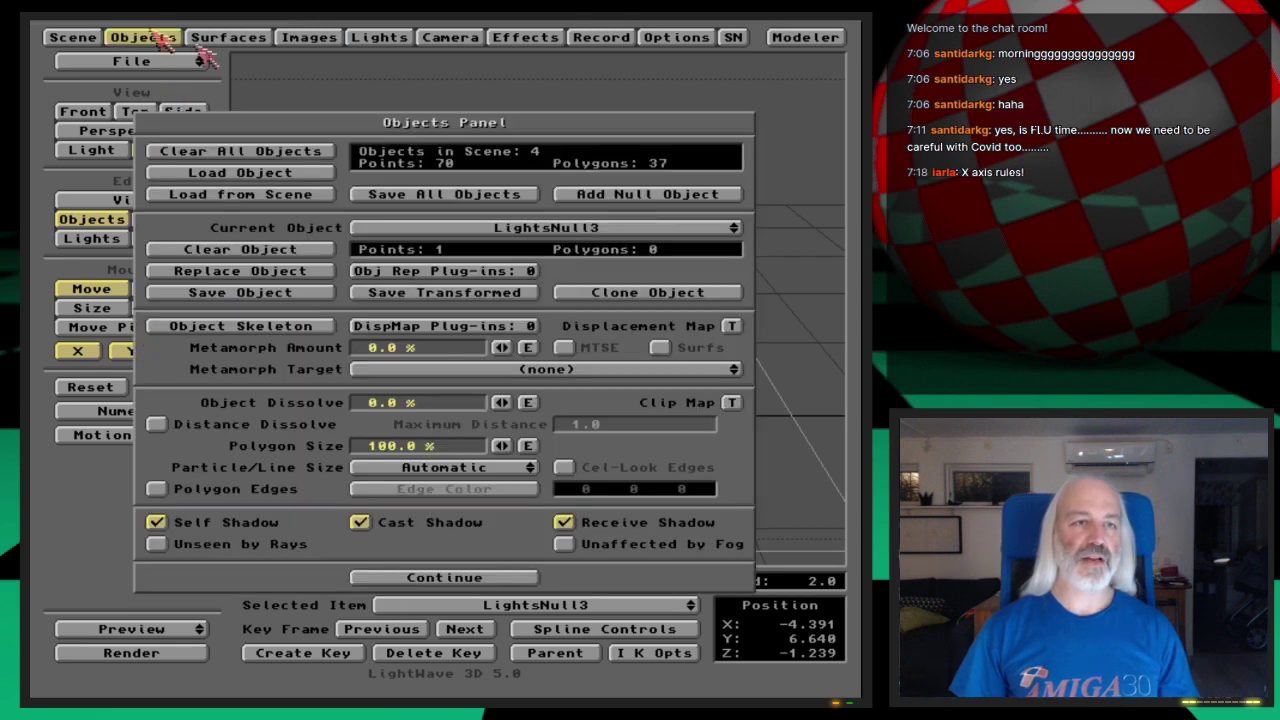
{"action": "left_click", "coordinate": [622, 230]}
{"action": "left_click", "coordinate": [615, 225]}
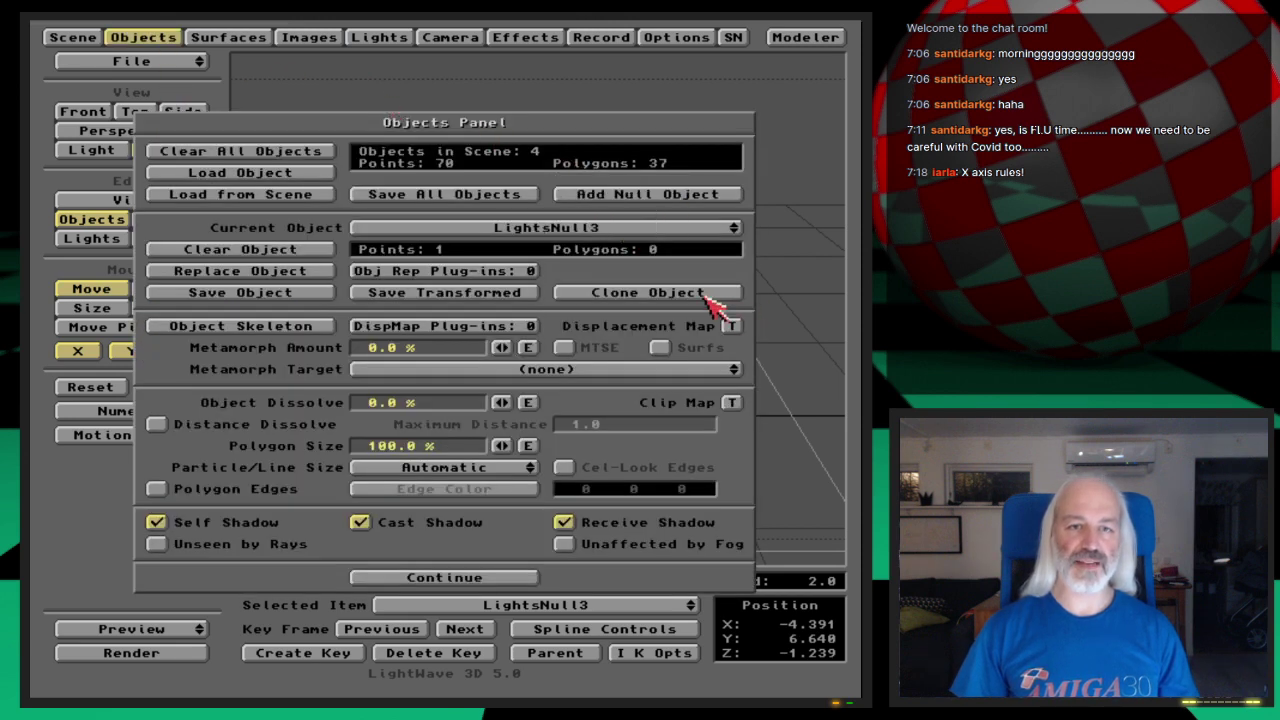
{"action": "left_click", "coordinate": [322, 252]}
{"action": "left_click", "coordinate": [345, 379]}
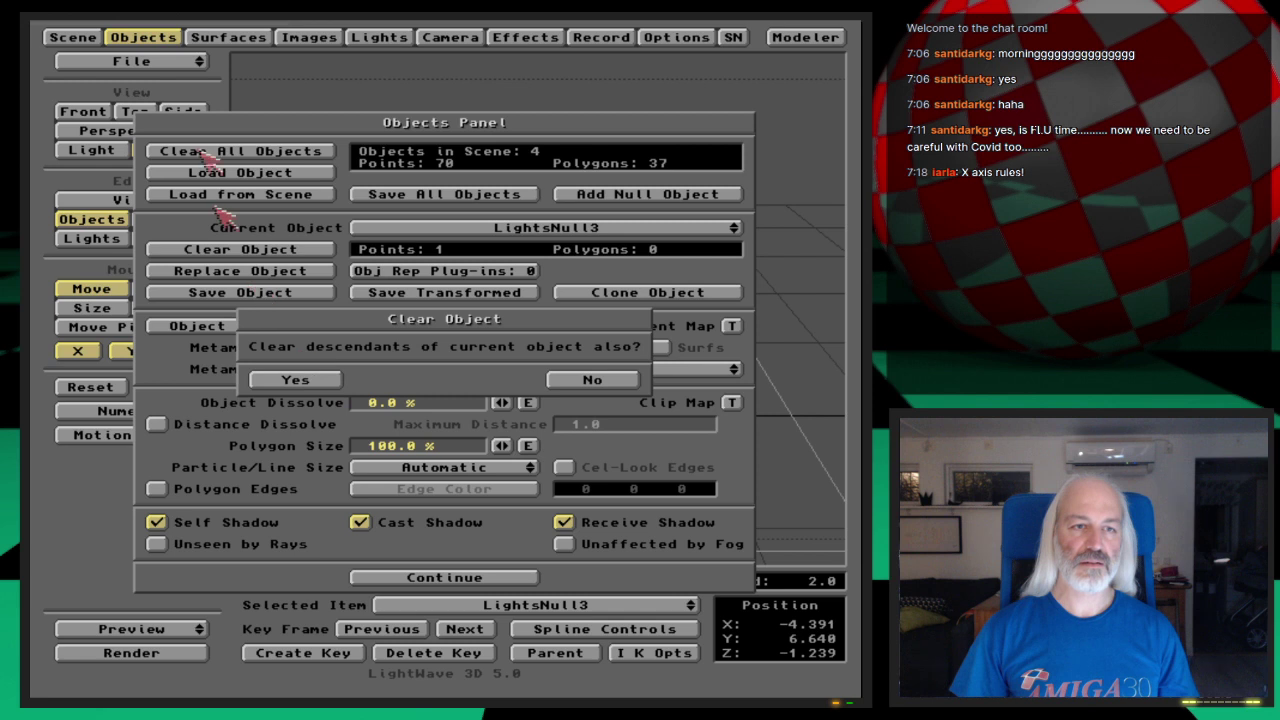
{"action": "left_click", "coordinate": [296, 380]}
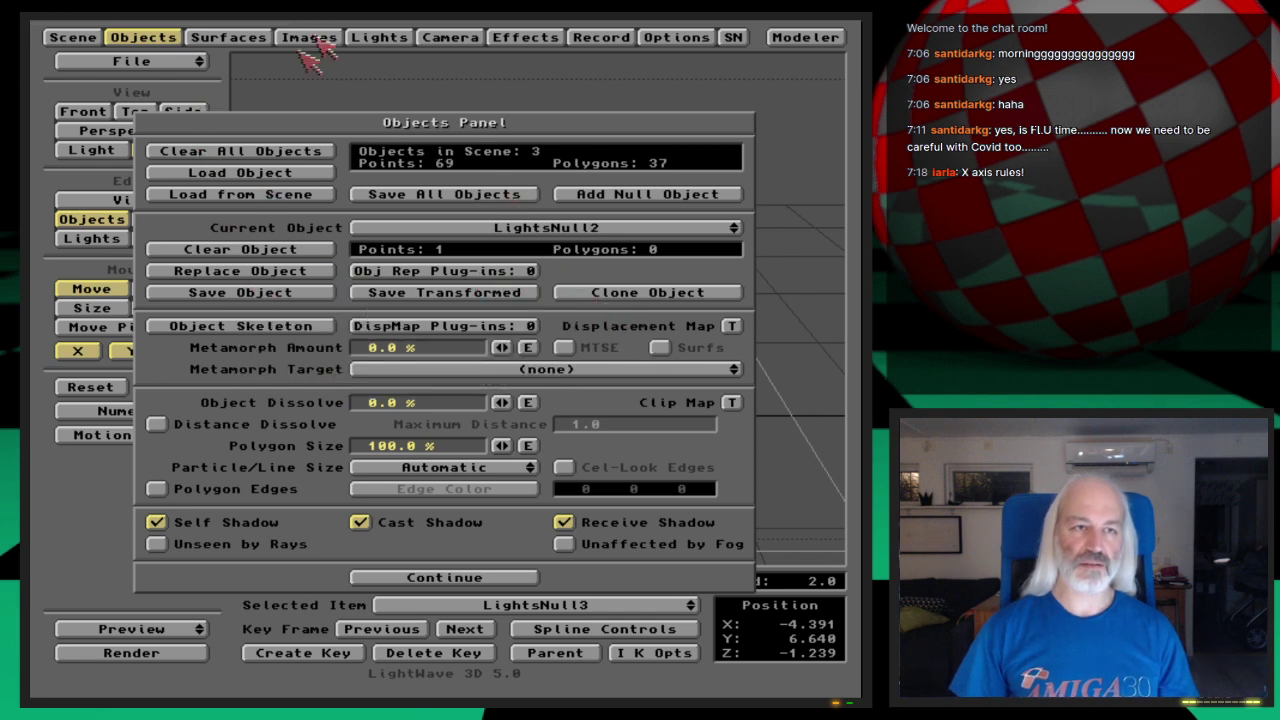
{"action": "left_click", "coordinate": [143, 38]}
- In perspective view, scale LightsNull2 uniformly to about 0.240 and create a key for it at frame 0
{"action": "key", "text": "4"}
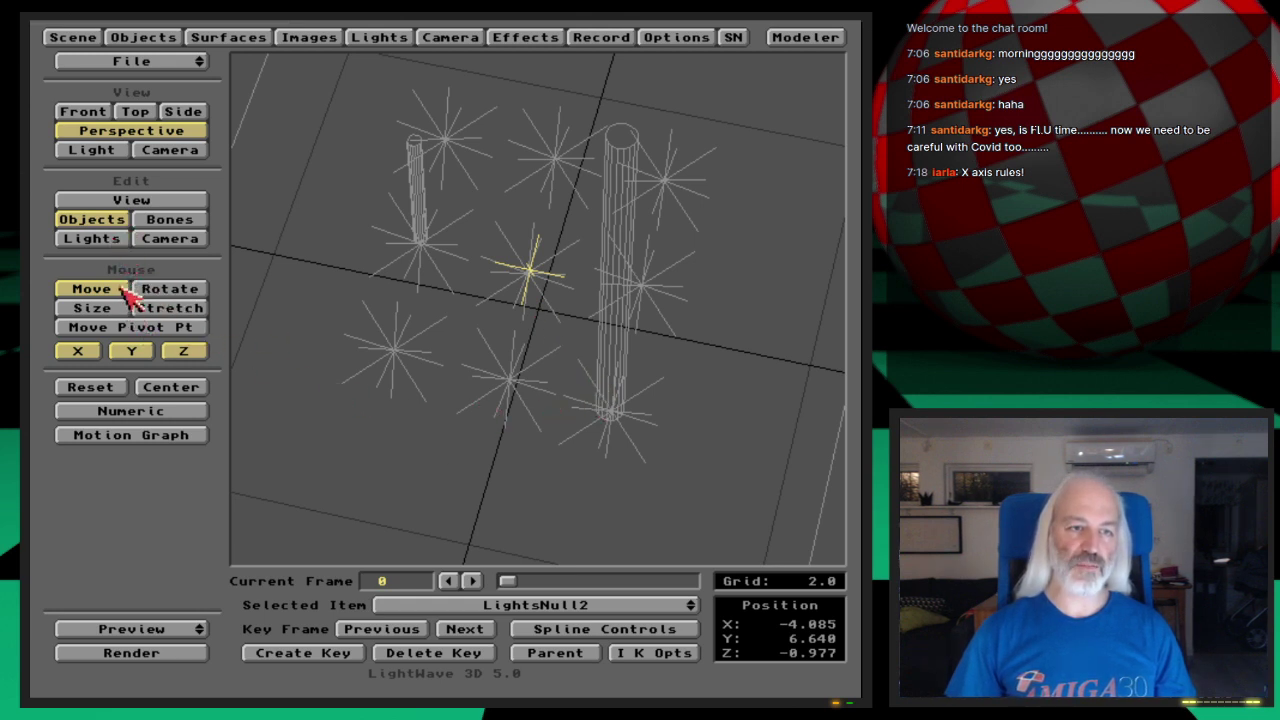
{"action": "left_click", "coordinate": [91, 238]}
{"action": "left_click", "coordinate": [509, 606]}
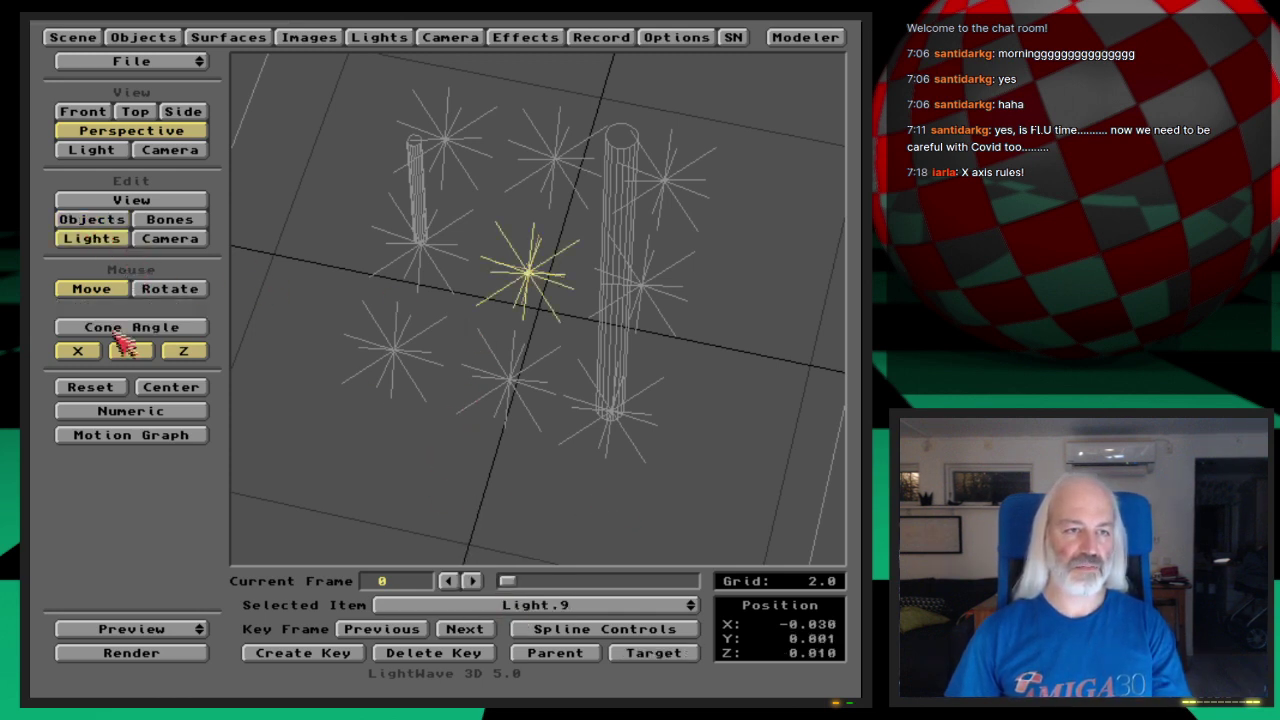
{"action": "left_click", "coordinate": [121, 221]}
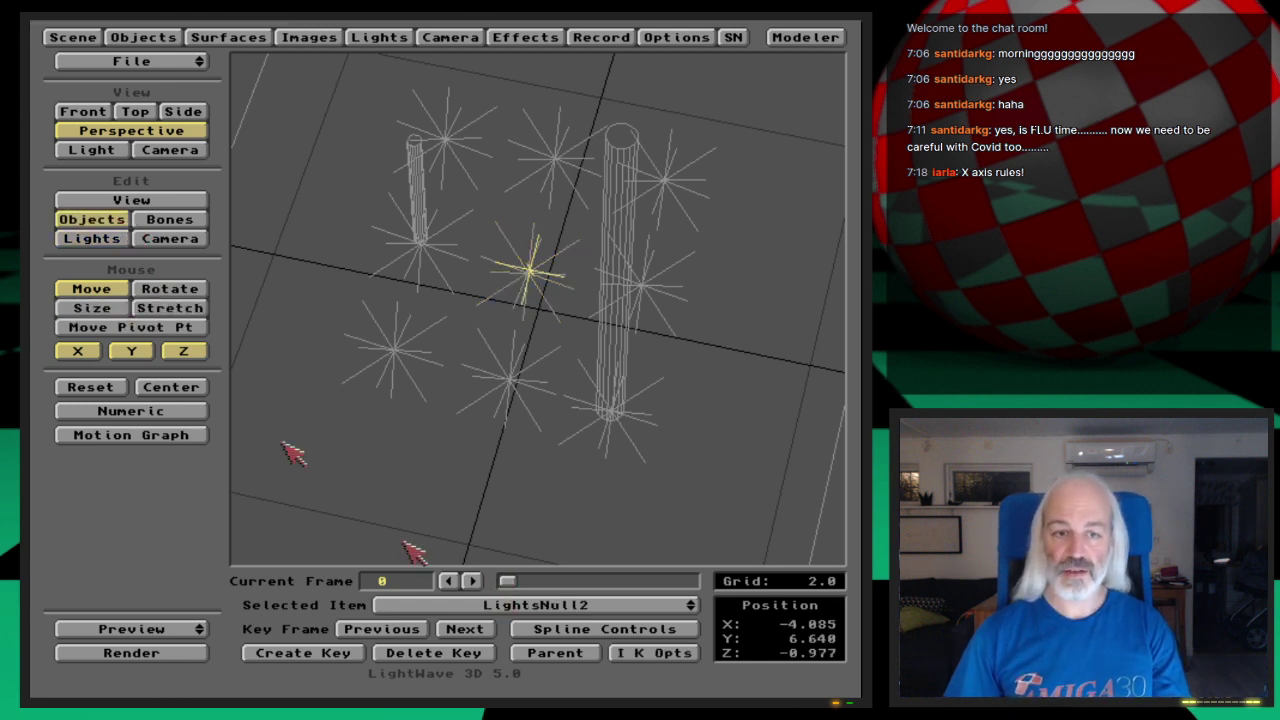
{"action": "left_click", "coordinate": [98, 309]}
{"action": "left_click_drag", "start_coordinate": [716, 452], "coordinate": [566, 452]}
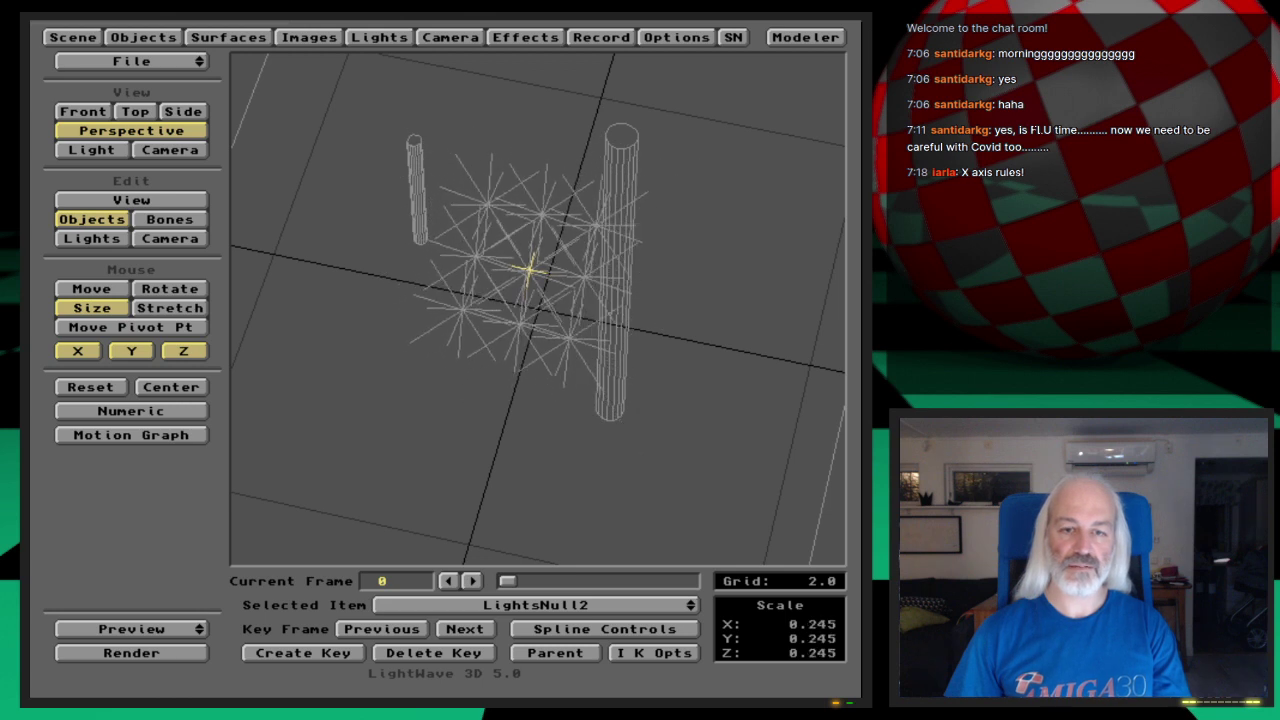
{"action": "key", "text": "Return"}
{"action": "key", "text": "Return"}
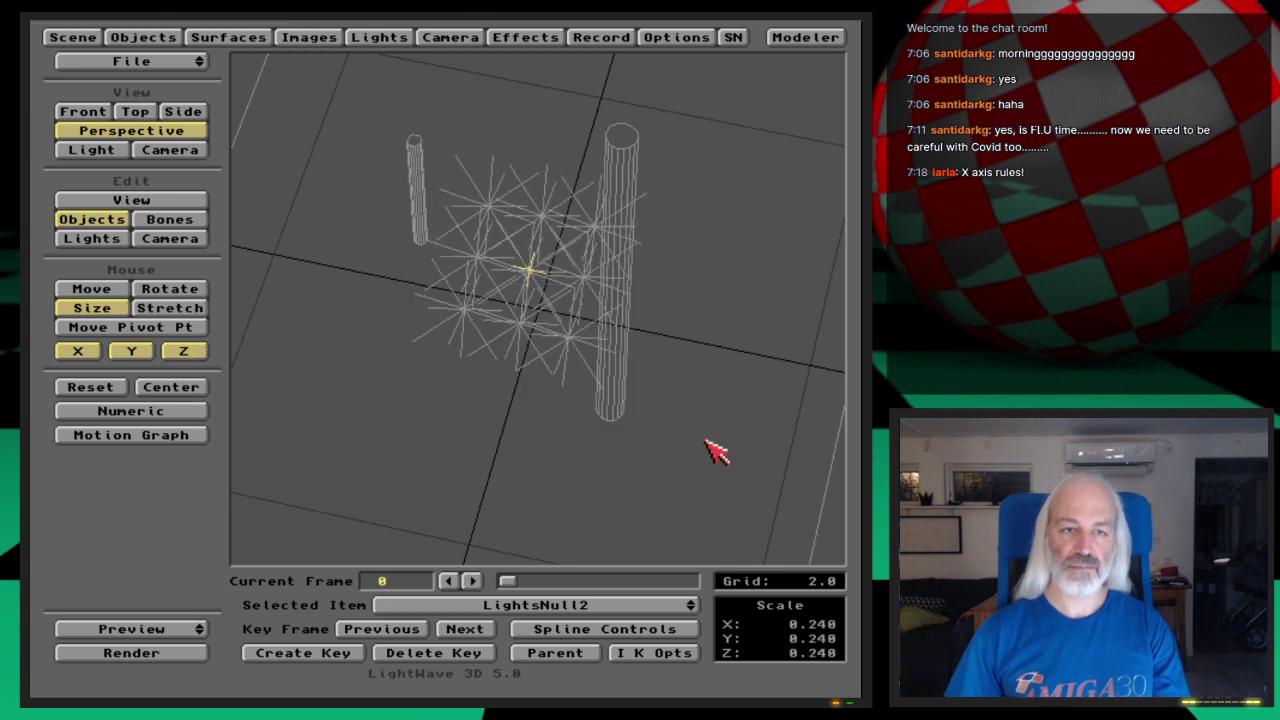
- Render the frame to check the shadows of the reduced LightsNull2 swarm
{"action": "key", "text": "F9"}
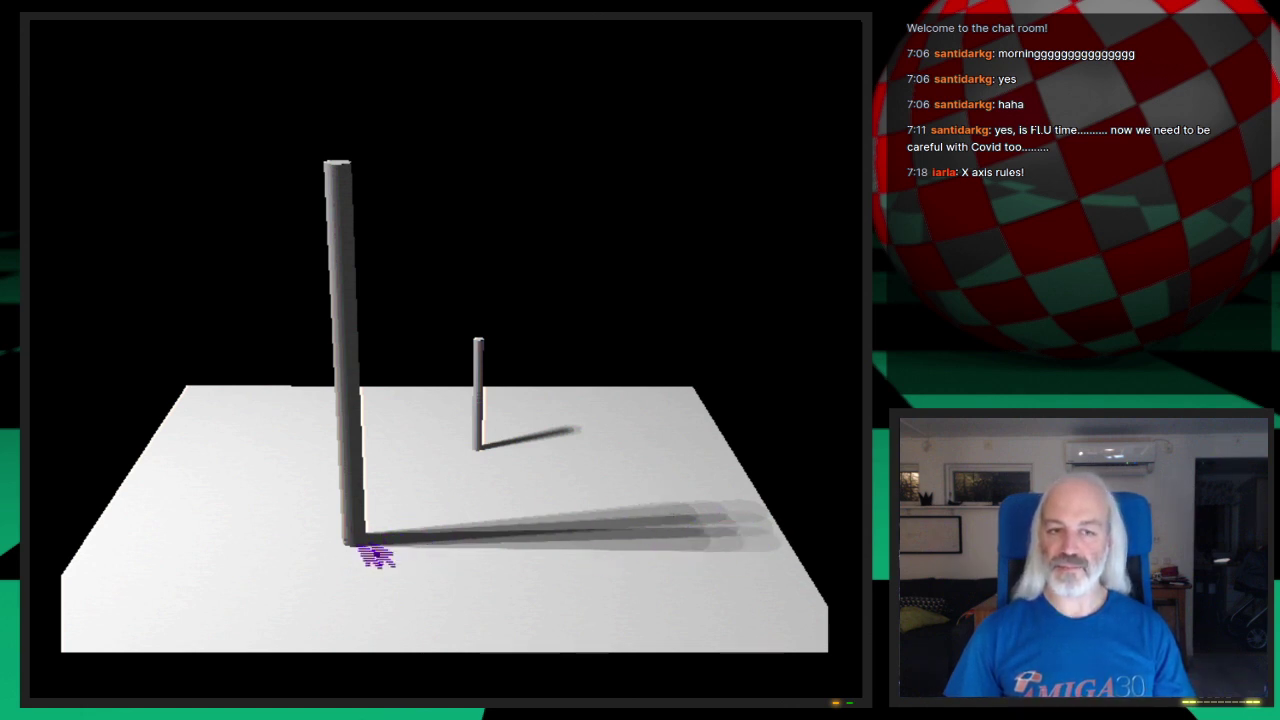
{"action": "left_click", "coordinate": [687, 568]}
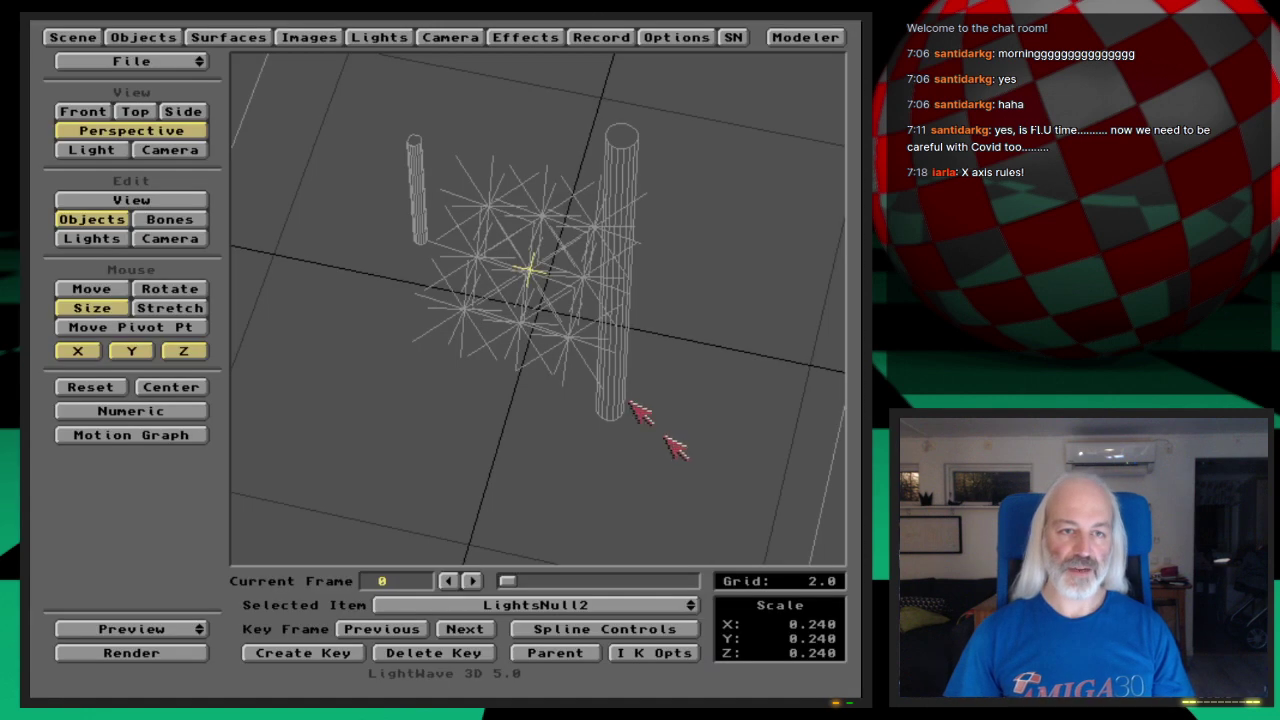
- Move Light.9 off the swarm's center to about X 0.368, Z 0.316 and create a key for it at frame 0
{"action": "key", "text": "period"}
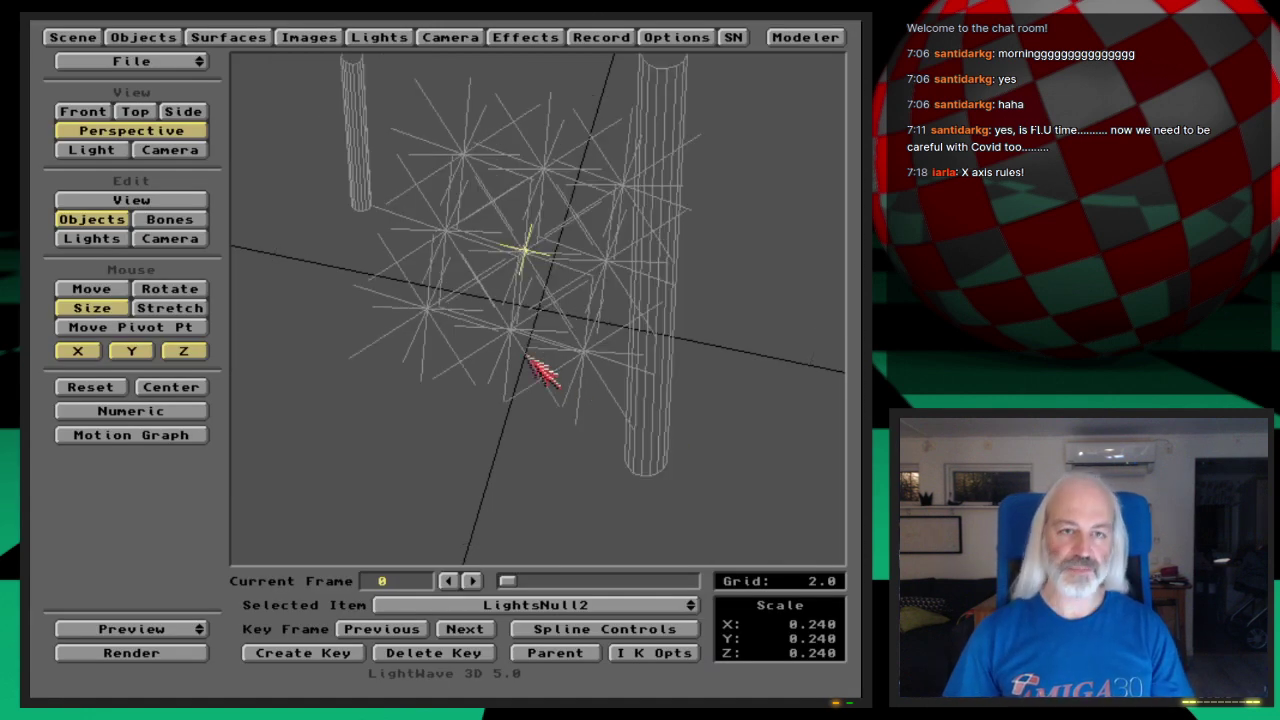
{"action": "left_click", "coordinate": [110, 240]}
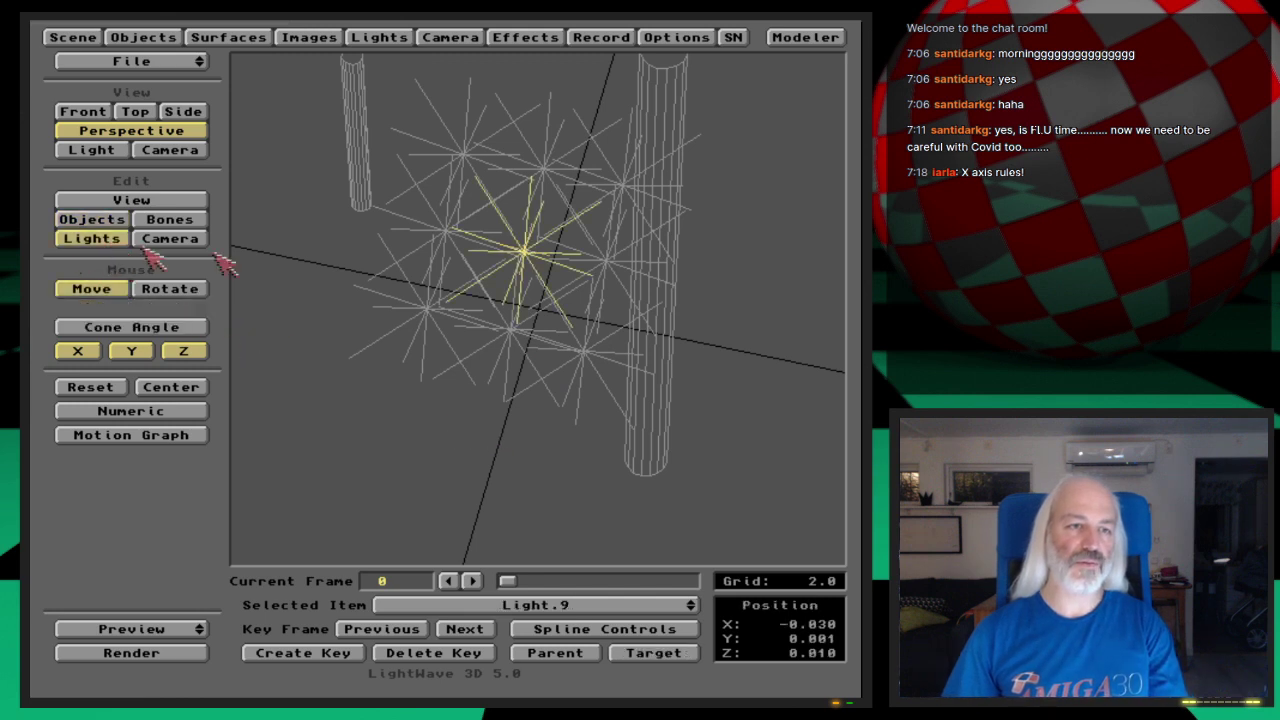
{"action": "left_click_drag", "start_coordinate": [645, 497], "coordinate": [828, 363]}
{"action": "key", "text": "Return"}
{"action": "key", "text": "Return"}
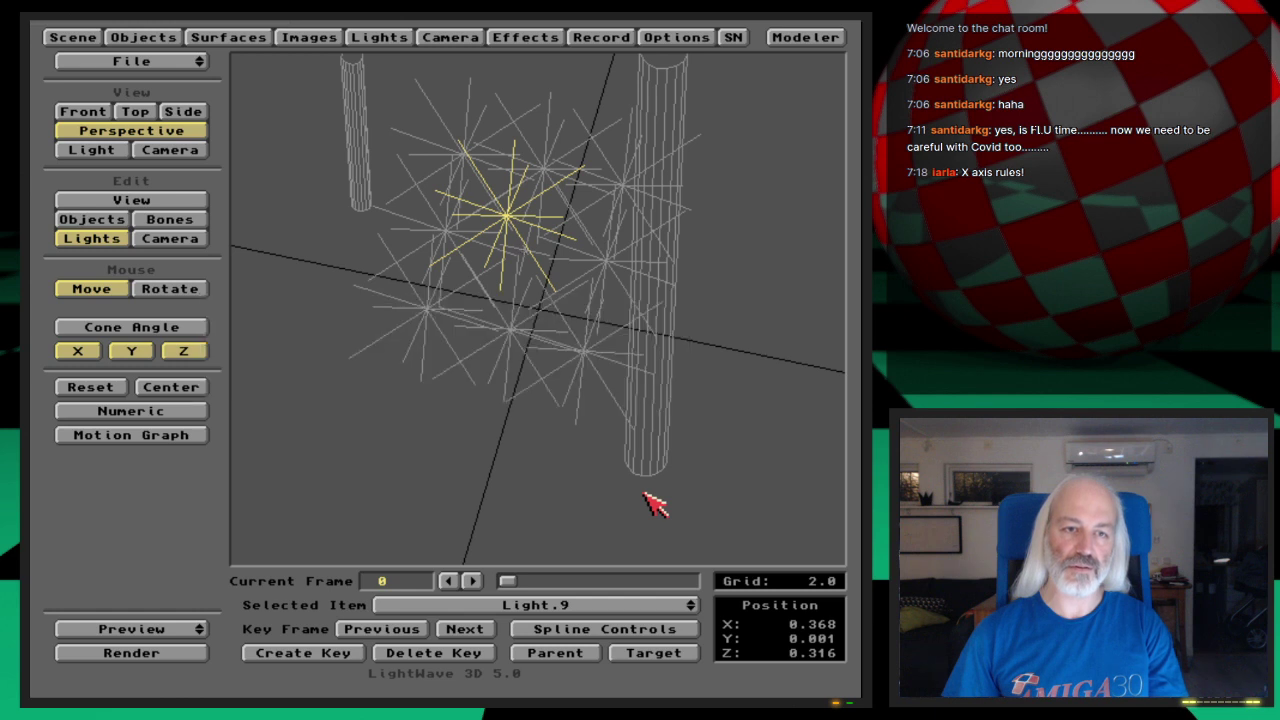
- Shift Light.1 through Light.5 irregularly within the swarm, ending with Light.5 at about X -0.084, Z -0.743, and key each at frame 0
{"action": "key", "text": "Down"}
{"action": "left_click_drag", "start_coordinate": [654, 505], "coordinate": [674, 484]}
{"action": "key", "text": "Return"}
{"action": "key", "text": "Return"}
{"action": "key", "text": "Down"}
{"action": "key", "text": "Return"}
{"action": "key", "text": "Return"}
{"action": "key", "text": "Down"}
{"action": "key", "text": "Return"}
{"action": "key", "text": "Return"}
{"action": "key", "text": "Down"}
{"action": "key", "text": "Return"}
{"action": "key", "text": "Return"}
{"action": "key", "text": "Down"}
{"action": "left_click_drag", "start_coordinate": [623, 246], "coordinate": [605, 261]}
{"action": "key", "text": "Return"}
{"action": "key", "text": "Return"}
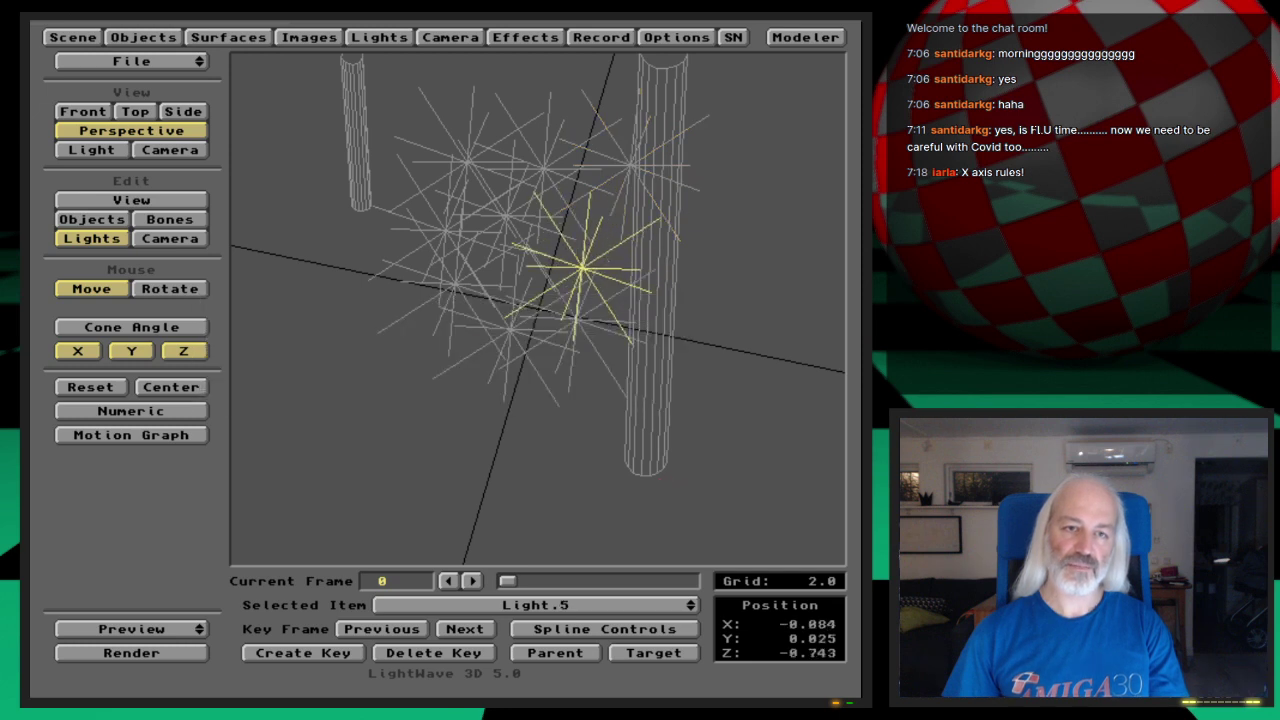
- Shift Light.6 through Light.8 irregularly within the swarm, ending with Light.8 at about X -1.333, Z 0.104, and key each at frame 0
{"action": "key", "text": "Down"}
{"action": "left_click_drag", "start_coordinate": [543, 170], "coordinate": [447, 229]}
{"action": "key", "text": "Return"}
{"action": "key", "text": "Return"}
{"action": "key", "text": "Return"}
{"action": "key", "text": "Return"}
{"action": "key", "text": "Down"}
{"action": "key", "text": "Down"}
{"action": "left_click_drag", "start_coordinate": [508, 322], "coordinate": [491, 354]}
{"action": "key", "text": "Return"}
{"action": "key", "text": "Return"}
- Render frame 0 to check the shadows of the jittered swarm, and view the scene overview
{"action": "key", "text": "F9"}
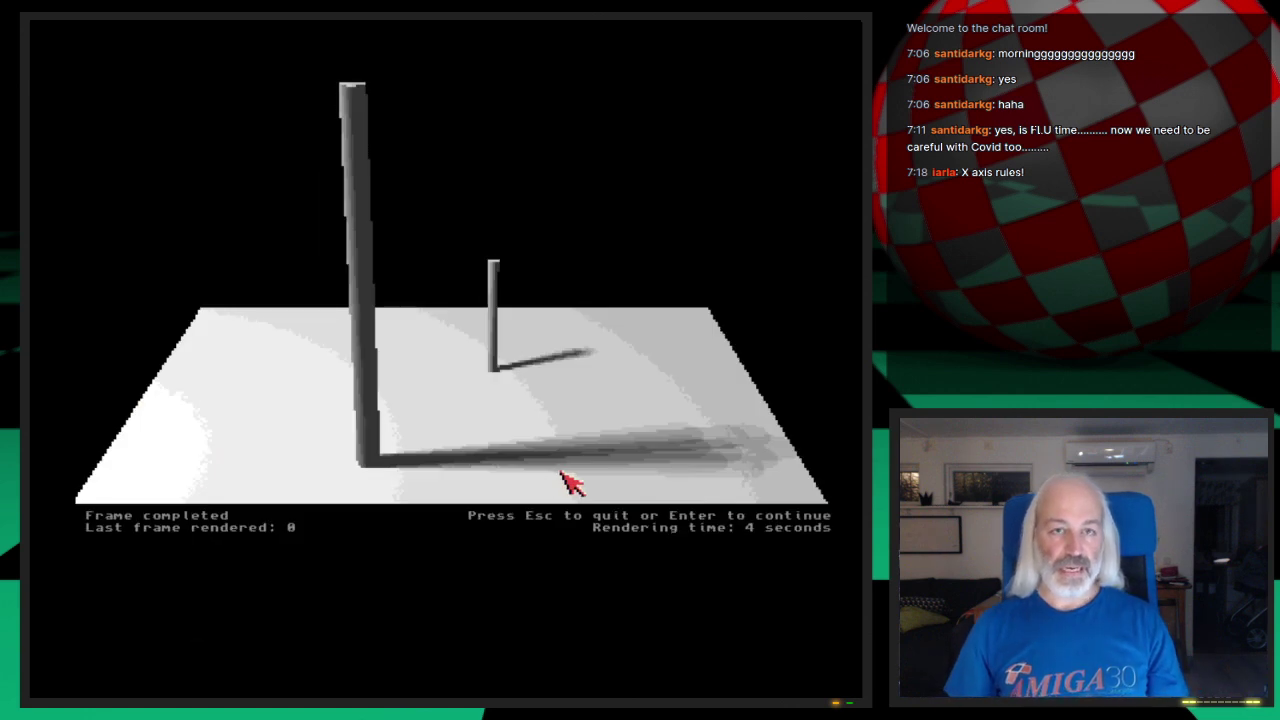
{"action": "key", "text": "Escape"}
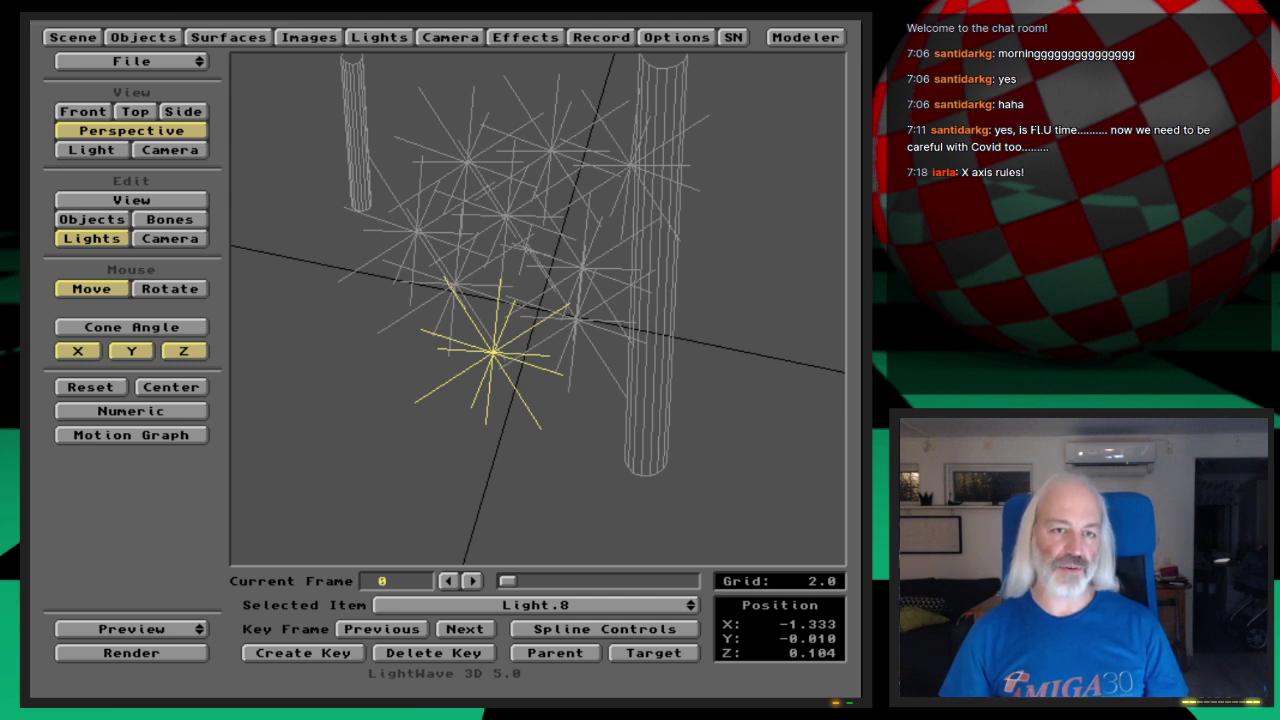
{"action": "left_click", "coordinate": [73, 37]}
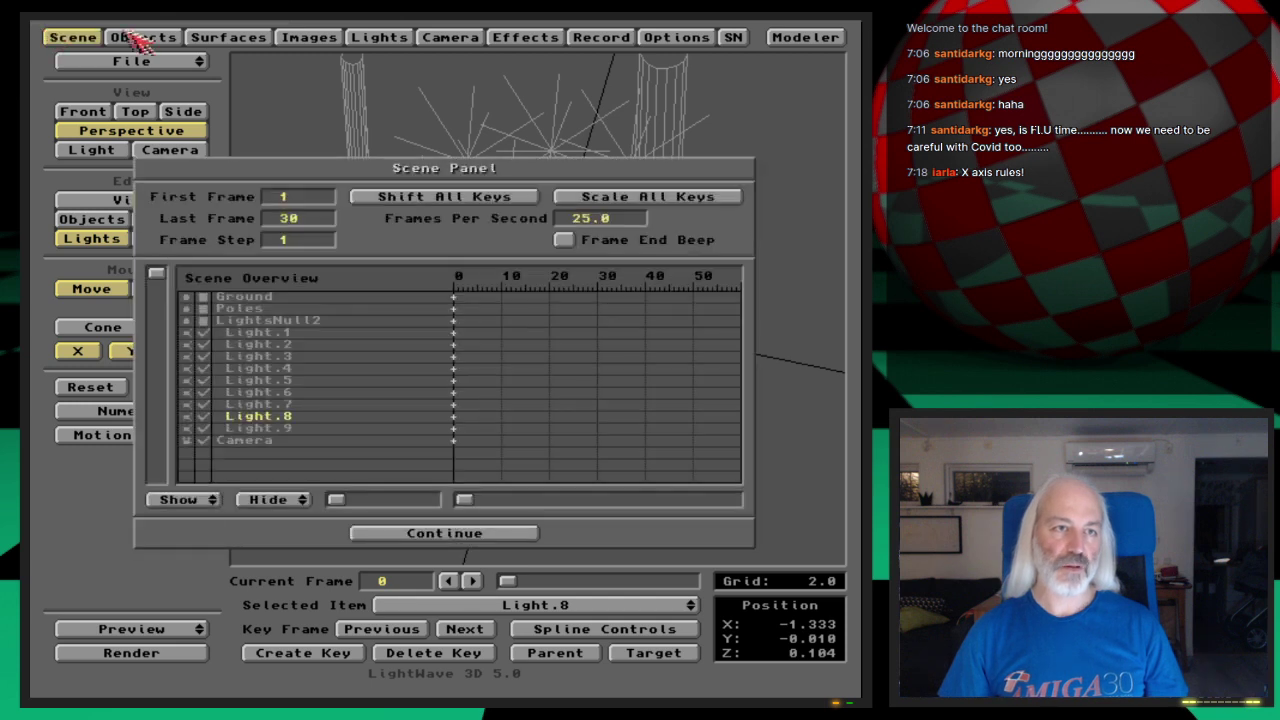
{"action": "left_click", "coordinate": [73, 37]}
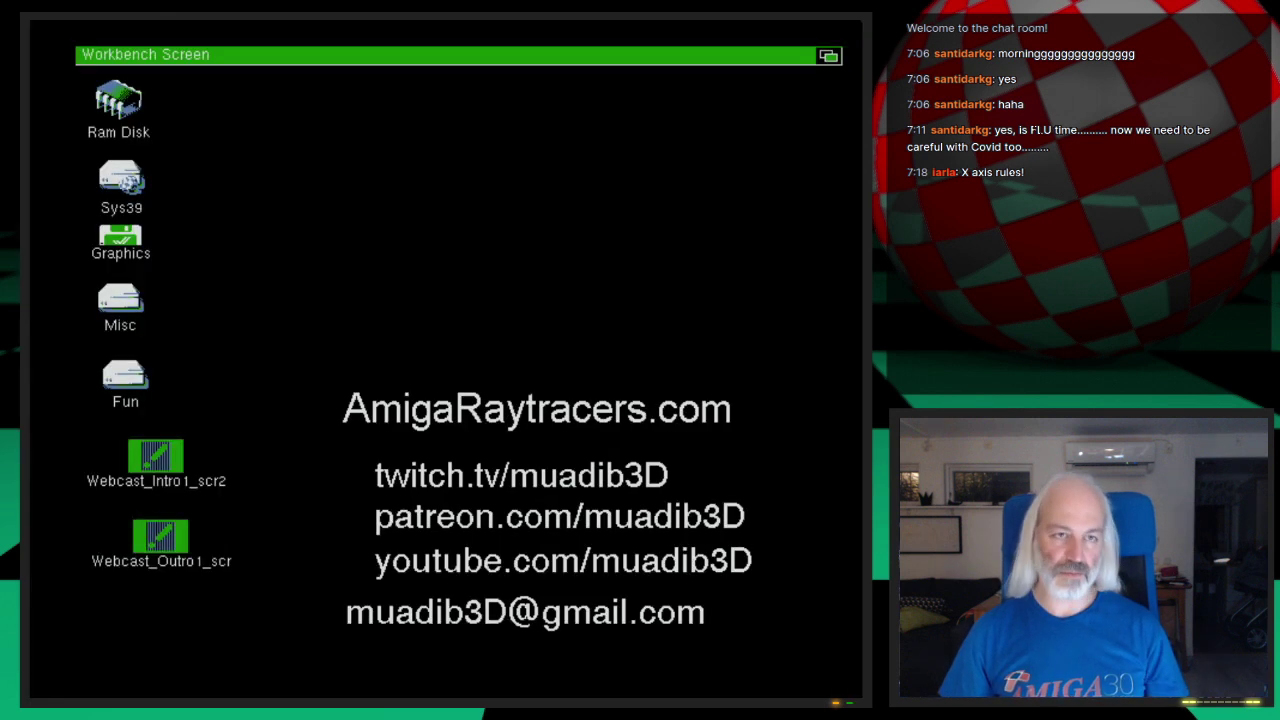
{"action": "key", "text": "super+m"}
{"action": "left_click", "coordinate": [380, 234]}
{"action": "key", "text": "super+m"}
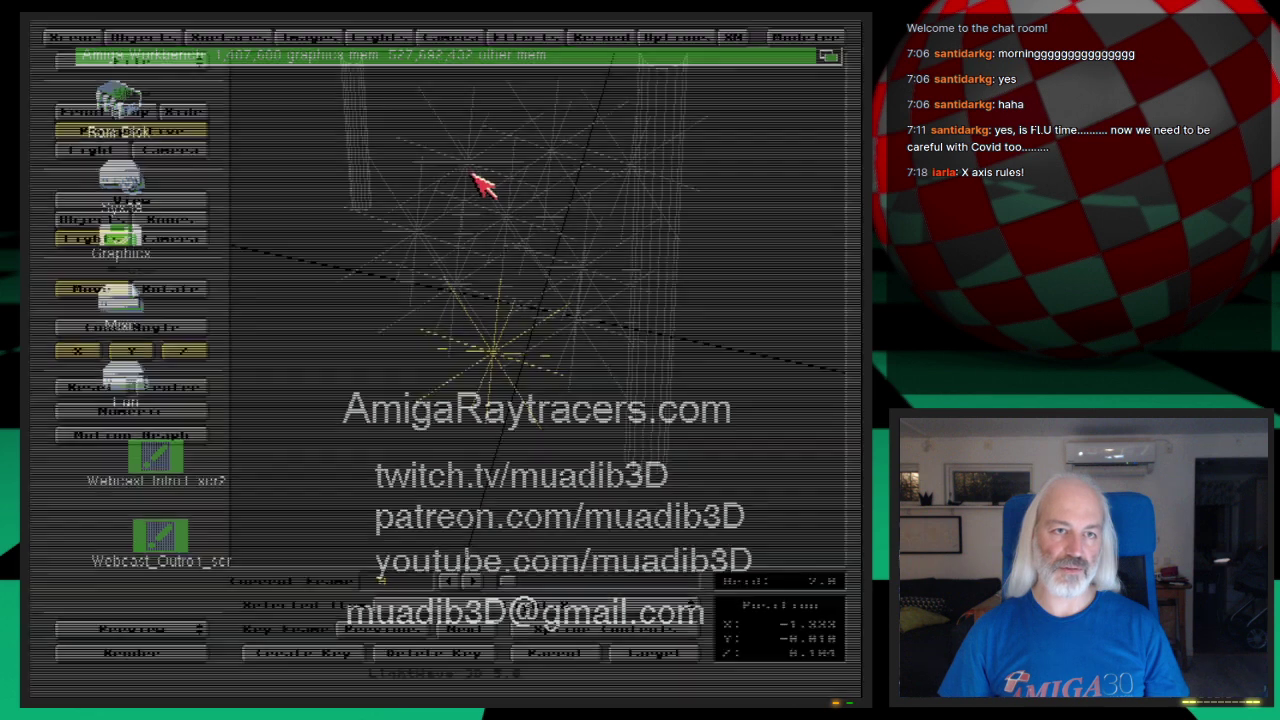
- Clear the current scene and load the SolarSystem scene from 3D:Webcast/Ep.18/Scenes
{"action": "right_click", "coordinate": [190, 62]}
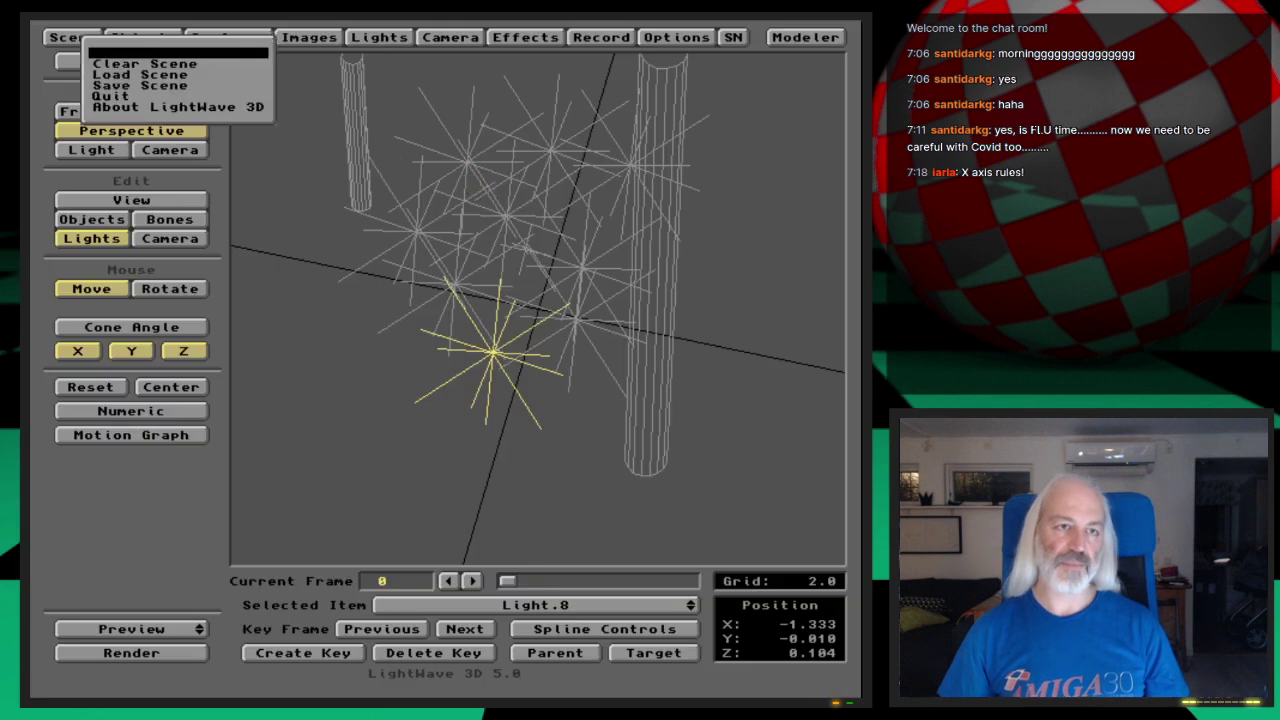
{"action": "left_click", "coordinate": [145, 63]}
{"action": "key", "text": "Return"}
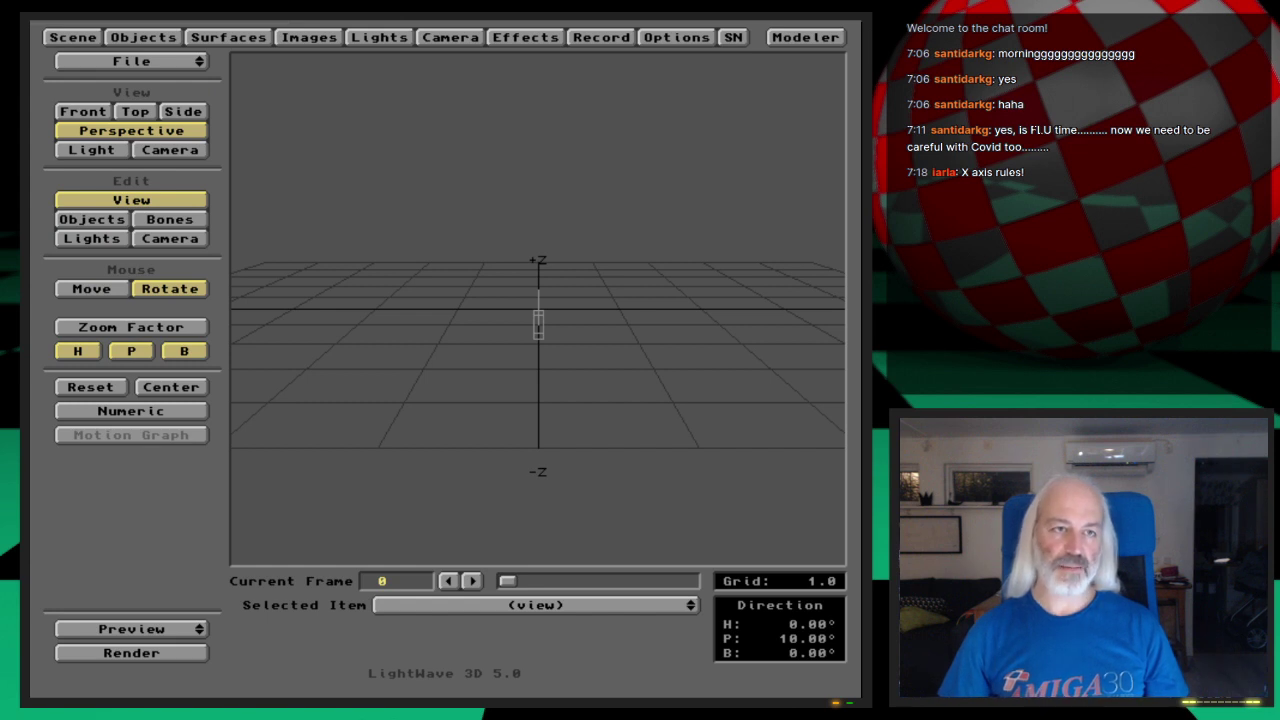
{"action": "key", "text": "F1"}
{"action": "key", "text": "Return"}
{"action": "left_click", "coordinate": [131, 61]}
{"action": "right_click_drag", "start_coordinate": [140, 59], "coordinate": [105, 82]}
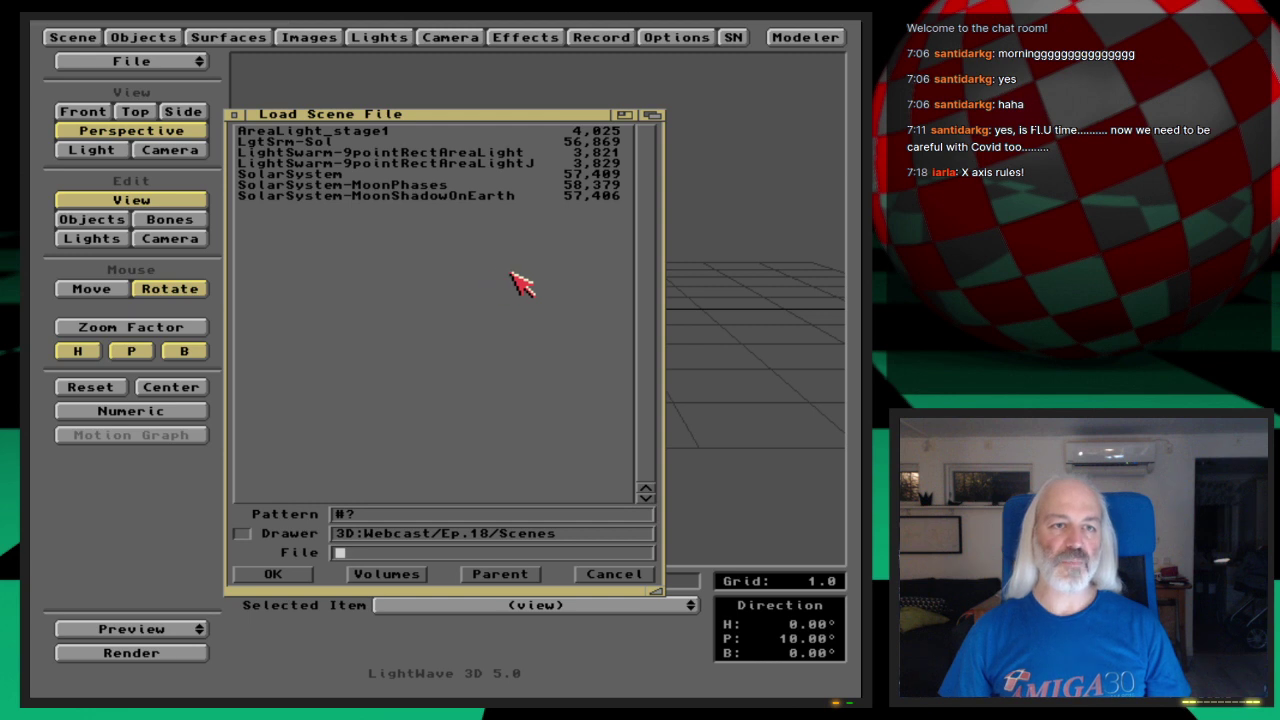
{"action": "double_click", "coordinate": [334, 174]}
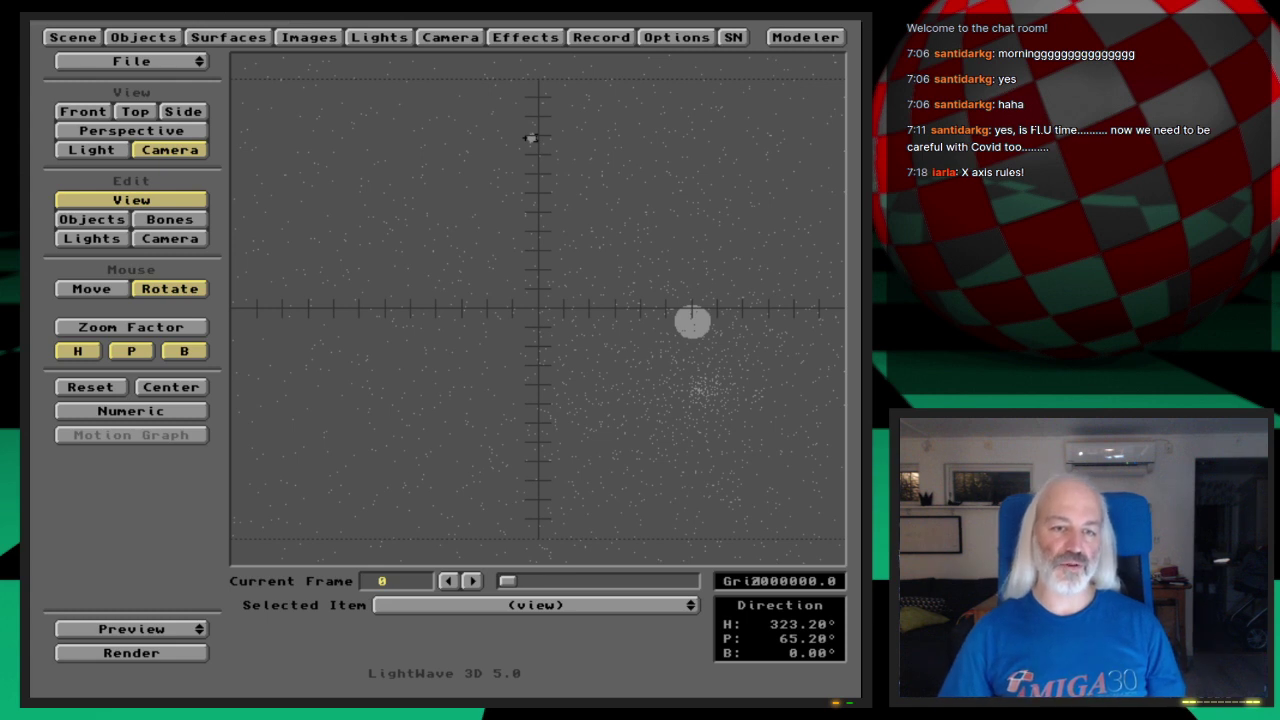
- Step through the solar system's objects, from Sol past Earth to MoonAntiRotNull and back to EarthRotNull, to examine its nulls
{"action": "key", "text": "o"}
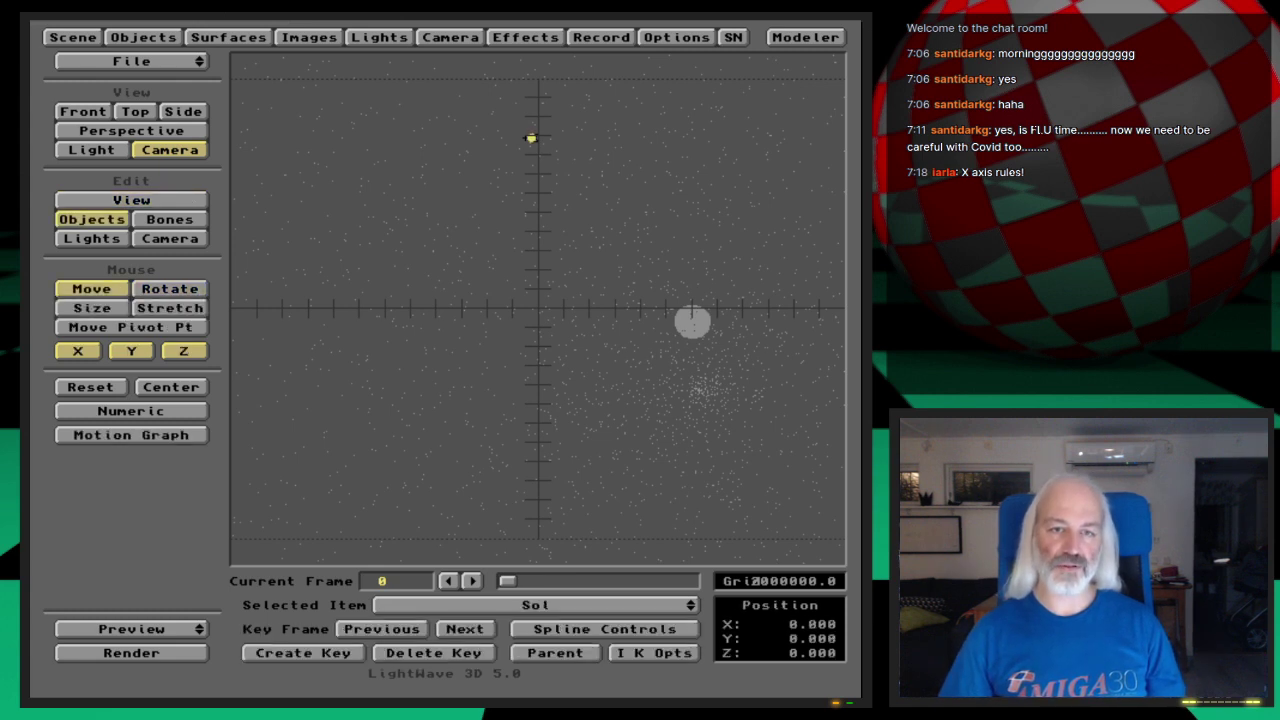
{"action": "key", "text": "Down"}
{"action": "key", "text": "Down"}
{"action": "key", "text": "Down"}
{"action": "key", "text": "Down"}
{"action": "key", "text": "Down"}
{"action": "key", "text": "Down"}
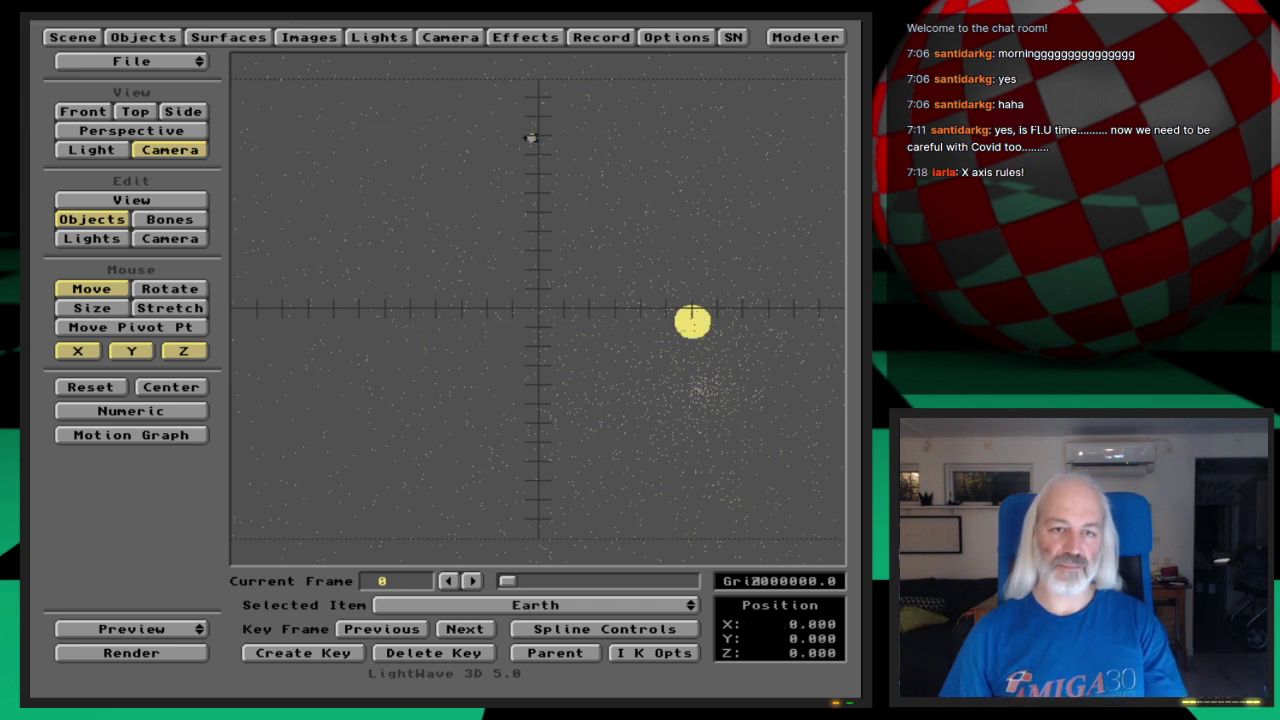
{"action": "key", "text": "Down"}
{"action": "key", "text": "Down"}
{"action": "key", "text": "Down"}
{"action": "key", "text": "Down"}
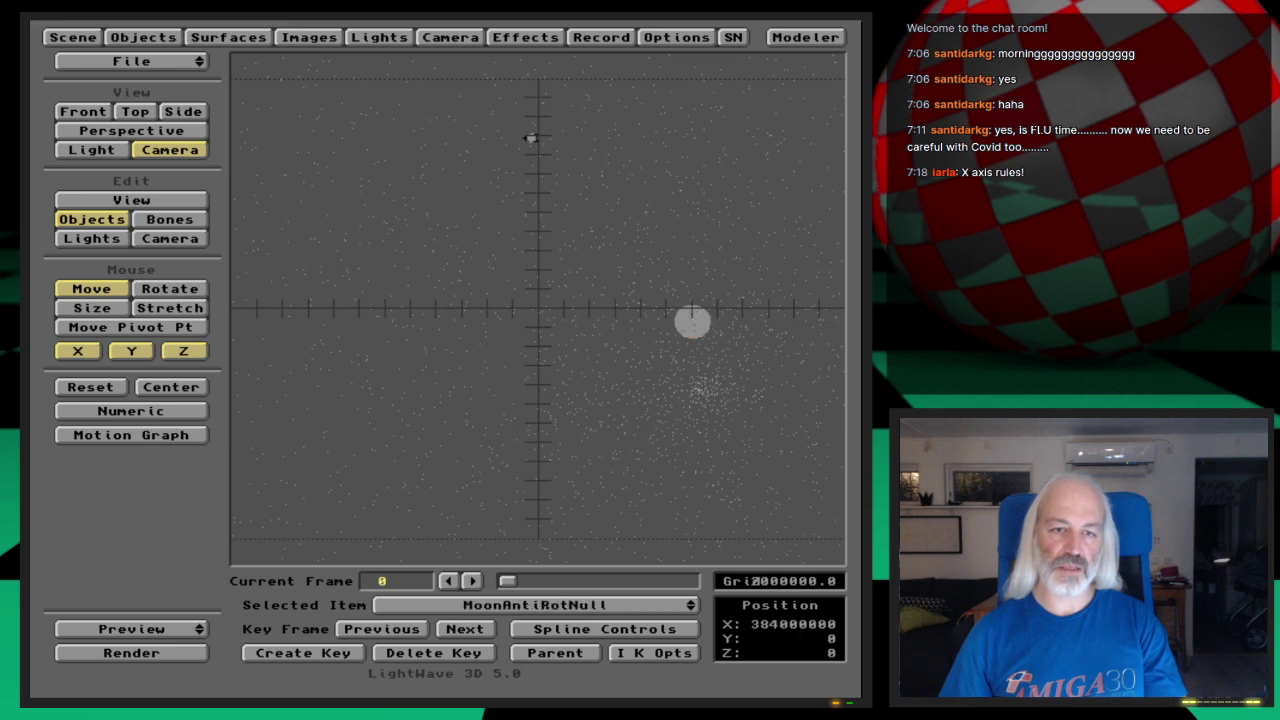
{"action": "key", "text": "Up"}
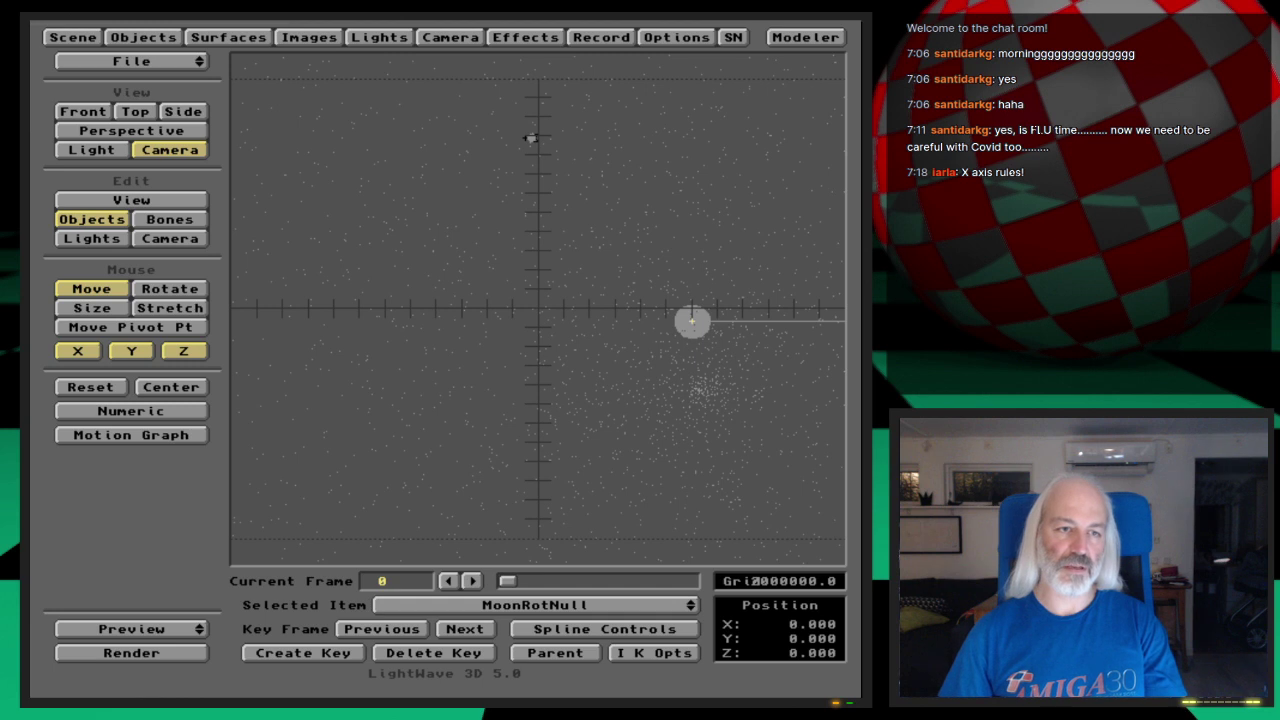
{"action": "key", "text": "Up"}
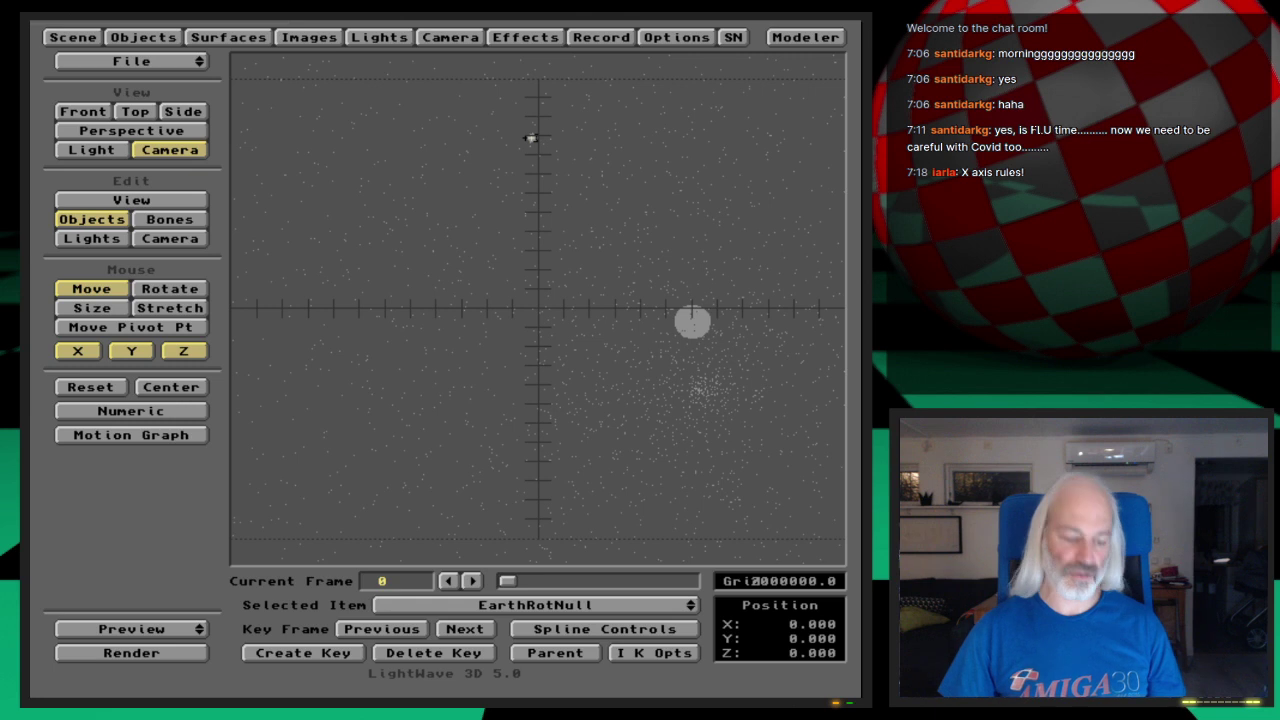
- Quit LightWave, confirming the prompt, and relaunch it from Workbench
{"action": "key", "text": "super+n"}
{"action": "left_click", "coordinate": [516, 450]}
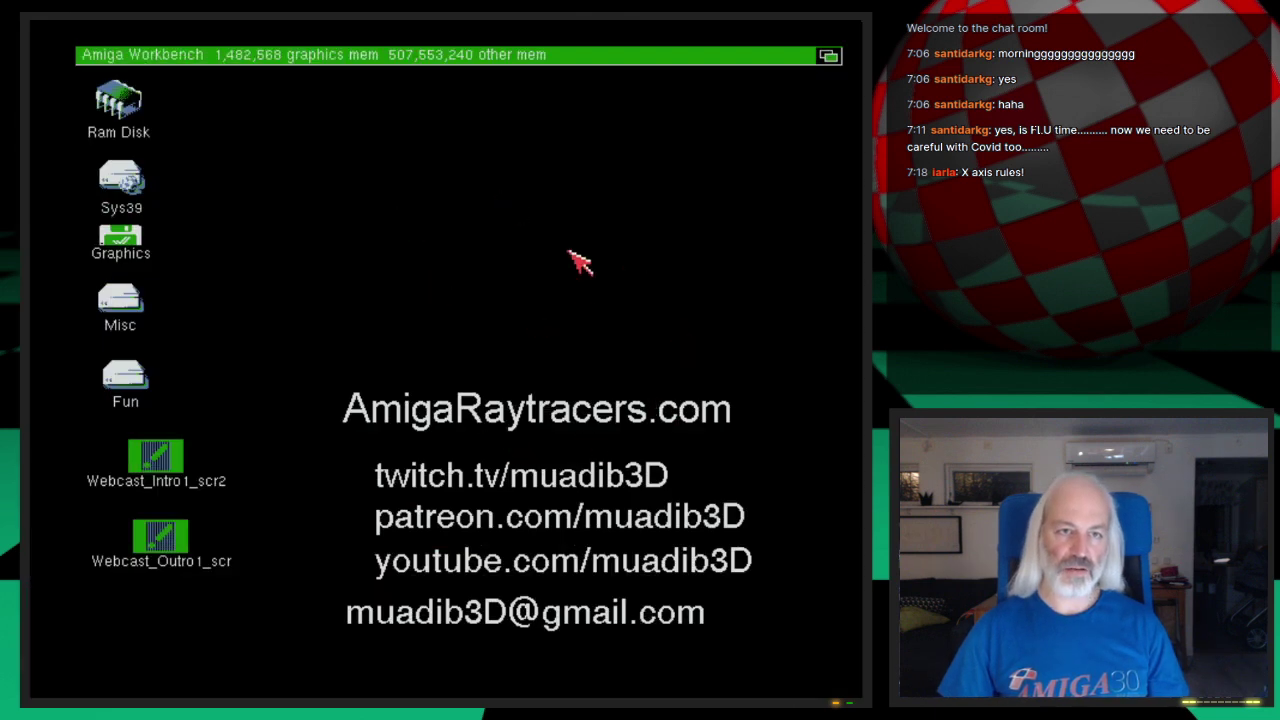
{"action": "key", "text": "super+m"}
{"action": "left_click_drag", "start_coordinate": [173, 62], "coordinate": [160, 100]}
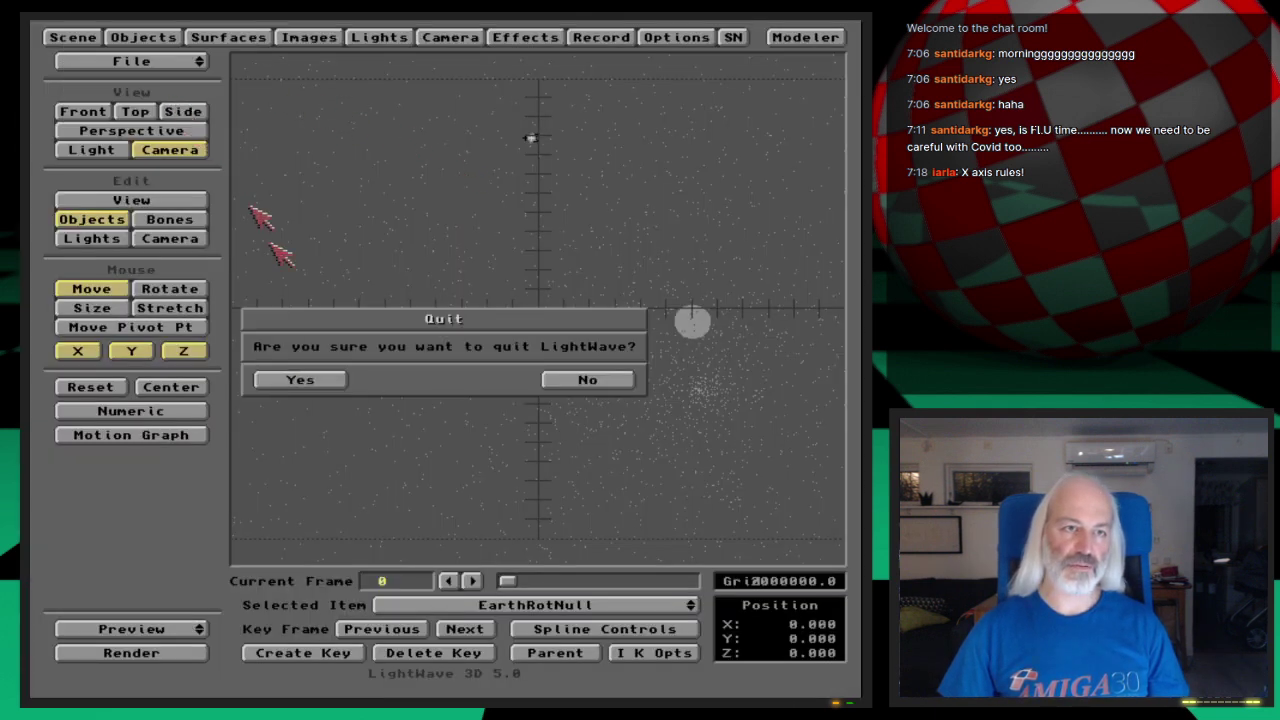
{"action": "left_click", "coordinate": [330, 380]}
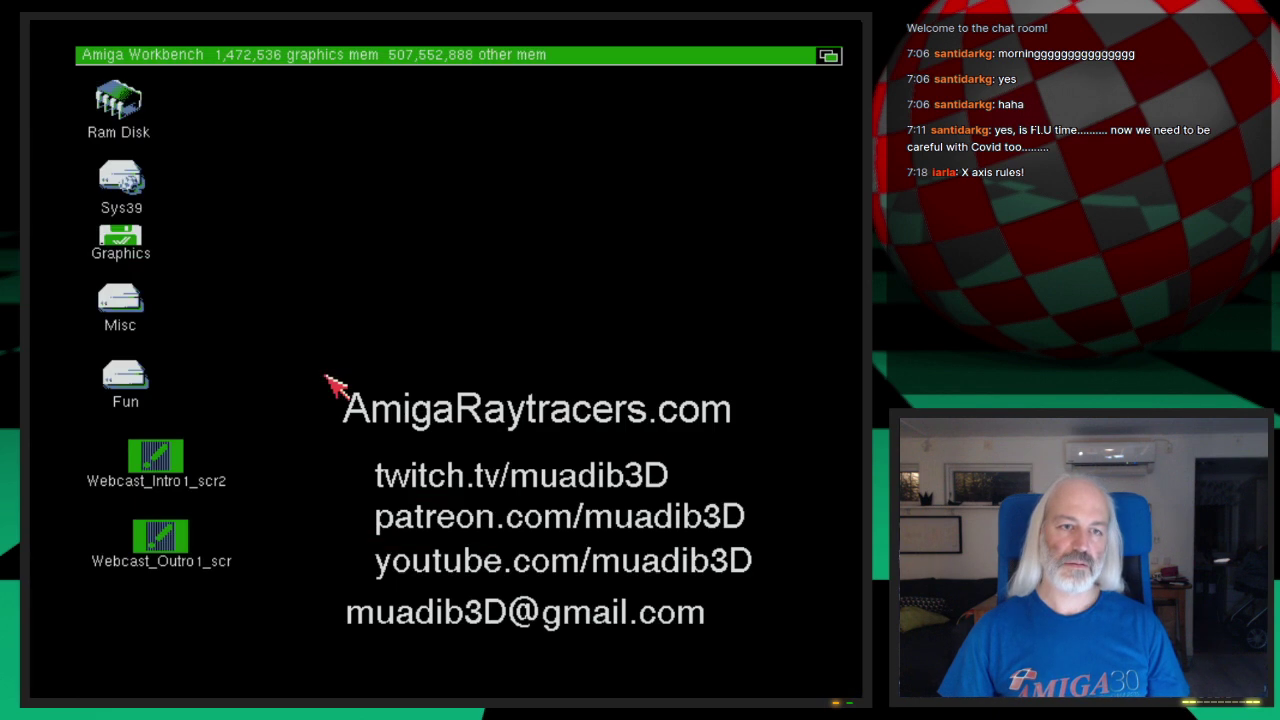
{"action": "right_click_drag", "start_coordinate": [410, 130], "coordinate": [540, 80]}
- Load the solar system scene from the Scenes drawer of 3D:Webcast/Ep.18
{"action": "left_click_drag", "start_coordinate": [205, 62], "coordinate": [205, 78]}
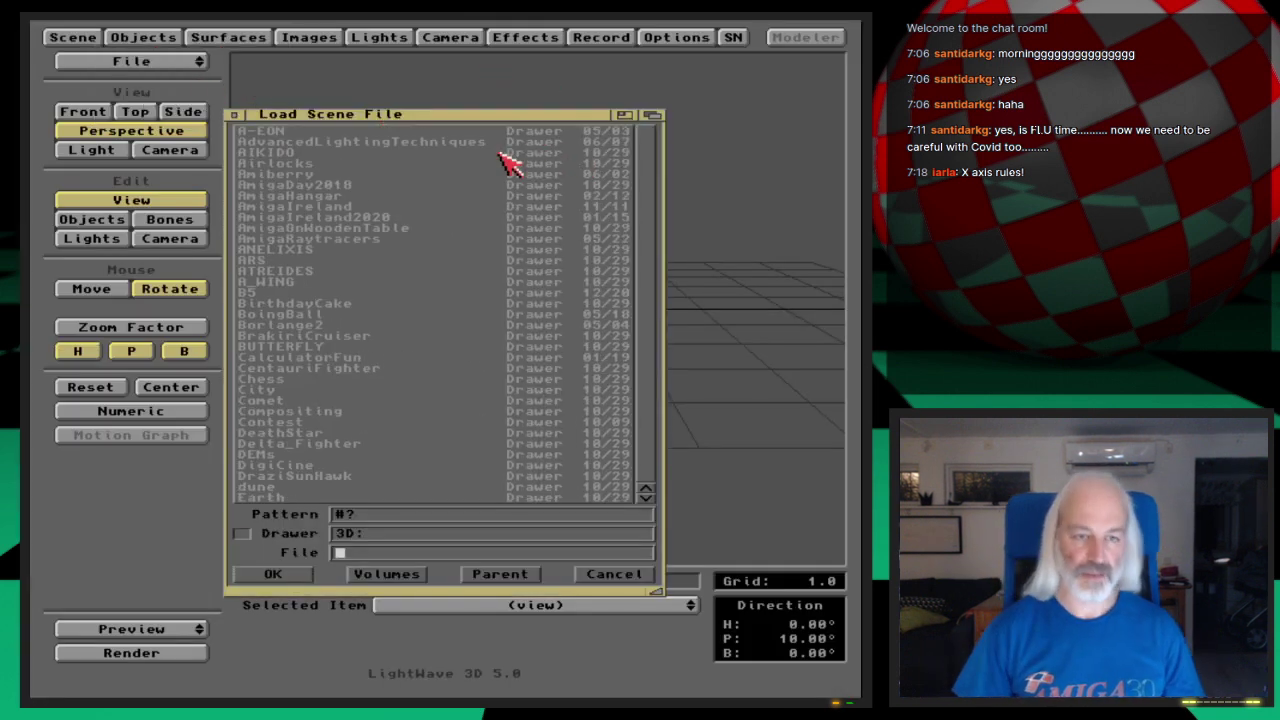
{"action": "double_click", "coordinate": [509, 157]}
{"action": "left_click", "coordinate": [505, 153]}
{"action": "key", "text": "Down"}
{"action": "key", "text": "Down"}
{"action": "key", "text": "Down"}
{"action": "key", "text": "Down"}
{"action": "key", "text": "Down"}
{"action": "key", "text": "Down"}
{"action": "key", "text": "Down"}
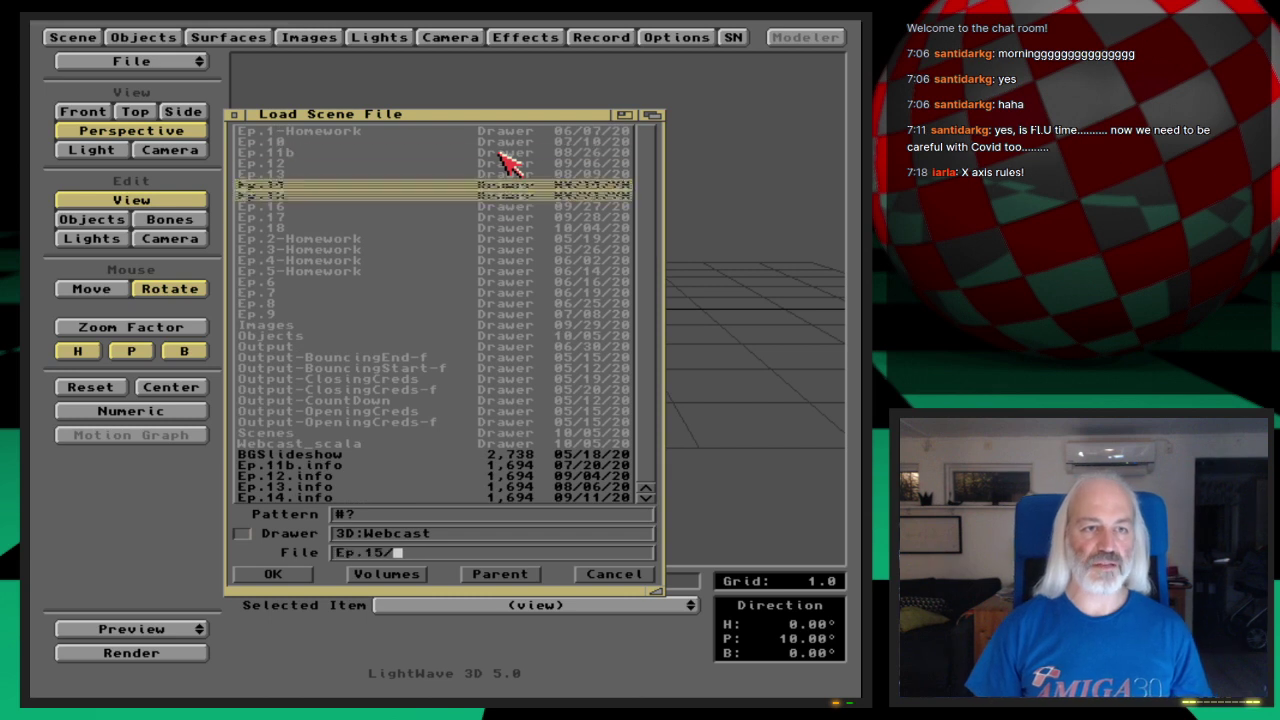
{"action": "key", "text": "Return"}
{"action": "key", "text": "Down"}
{"action": "key", "text": "Down"}
{"action": "key", "text": "Down"}
{"action": "key", "text": "Return"}
{"action": "key", "text": "Down"}
{"action": "key", "text": "Down"}
{"action": "key", "text": "Down"}
{"action": "key", "text": "Down"}
{"action": "key", "text": "Down"}
{"action": "key", "text": "Return"}
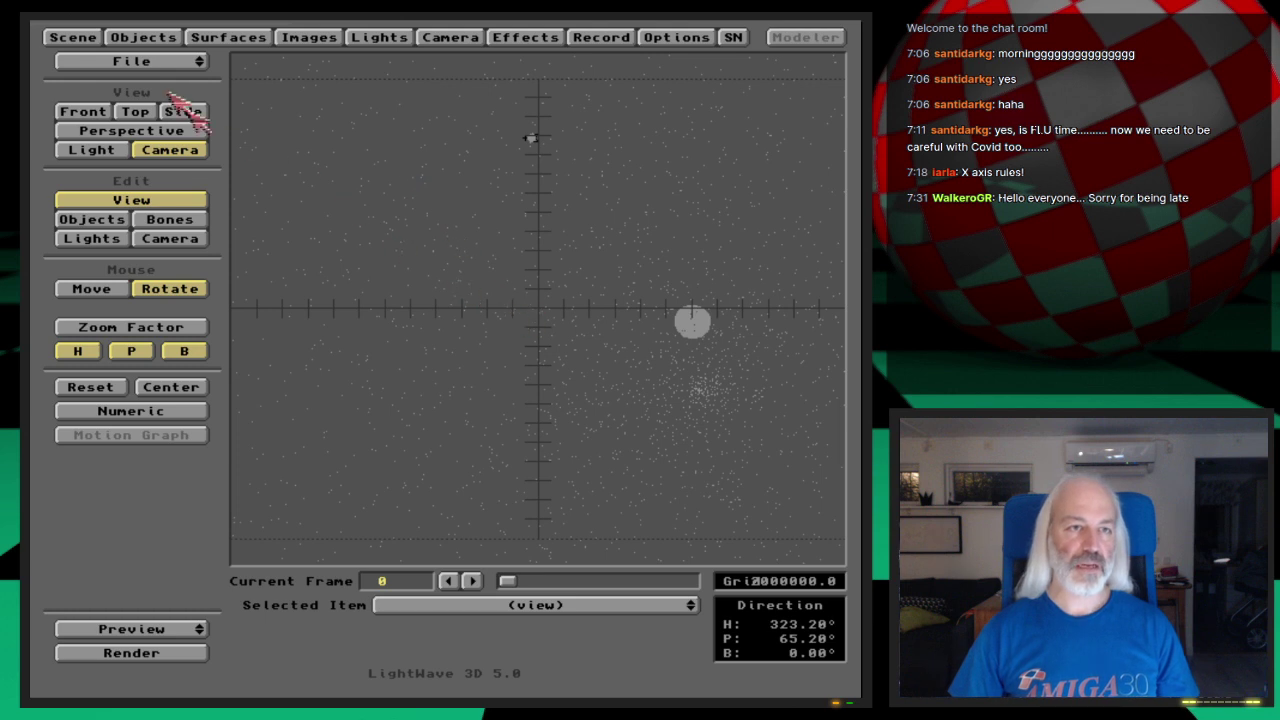
- Look through the list of scene objects in the Objects Panel and close the panel
{"action": "left_click", "coordinate": [145, 37]}
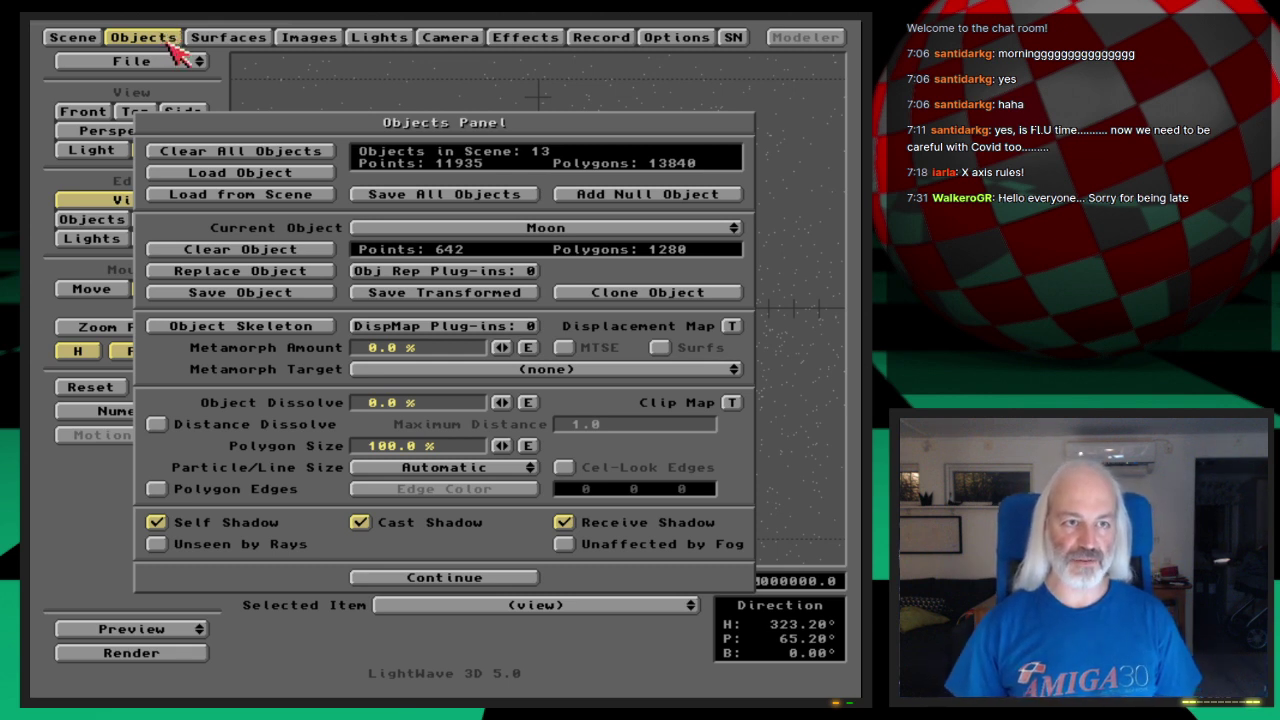
{"action": "left_click_drag", "start_coordinate": [634, 230], "coordinate": [694, 98]}
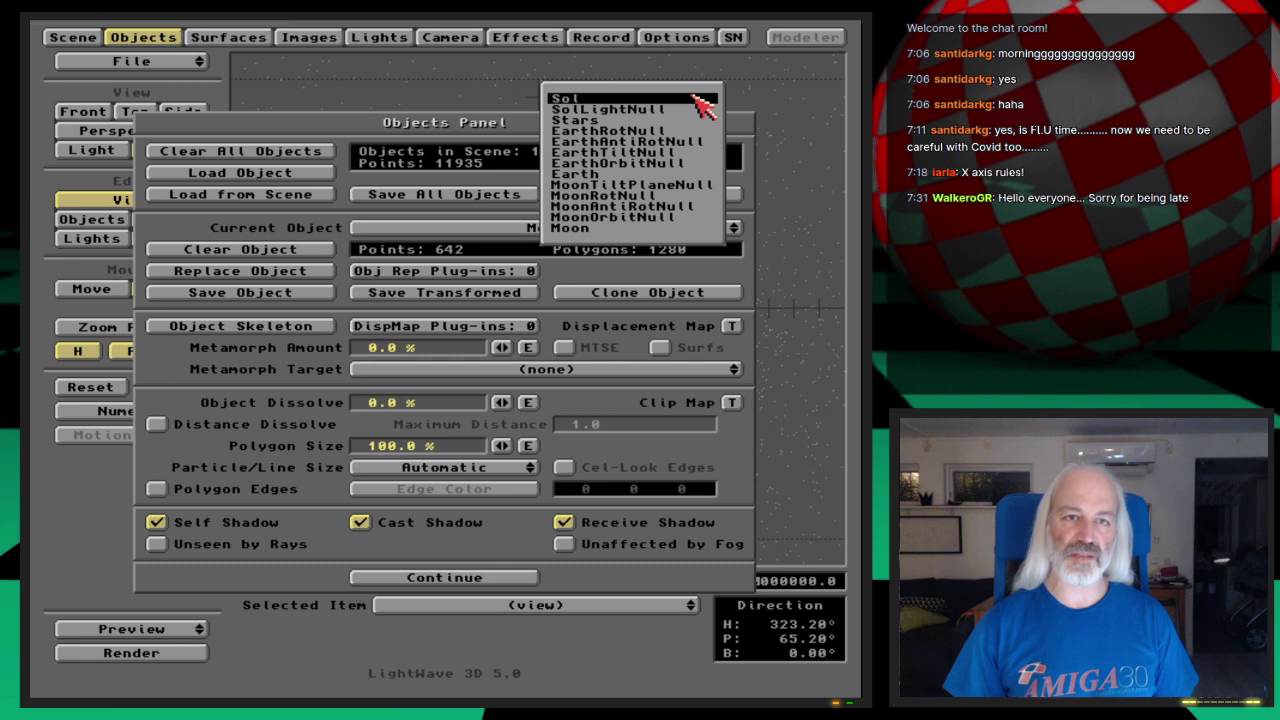
{"action": "left_click_drag", "start_coordinate": [704, 106], "coordinate": [705, 104]}
{"action": "left_click", "coordinate": [150, 37]}
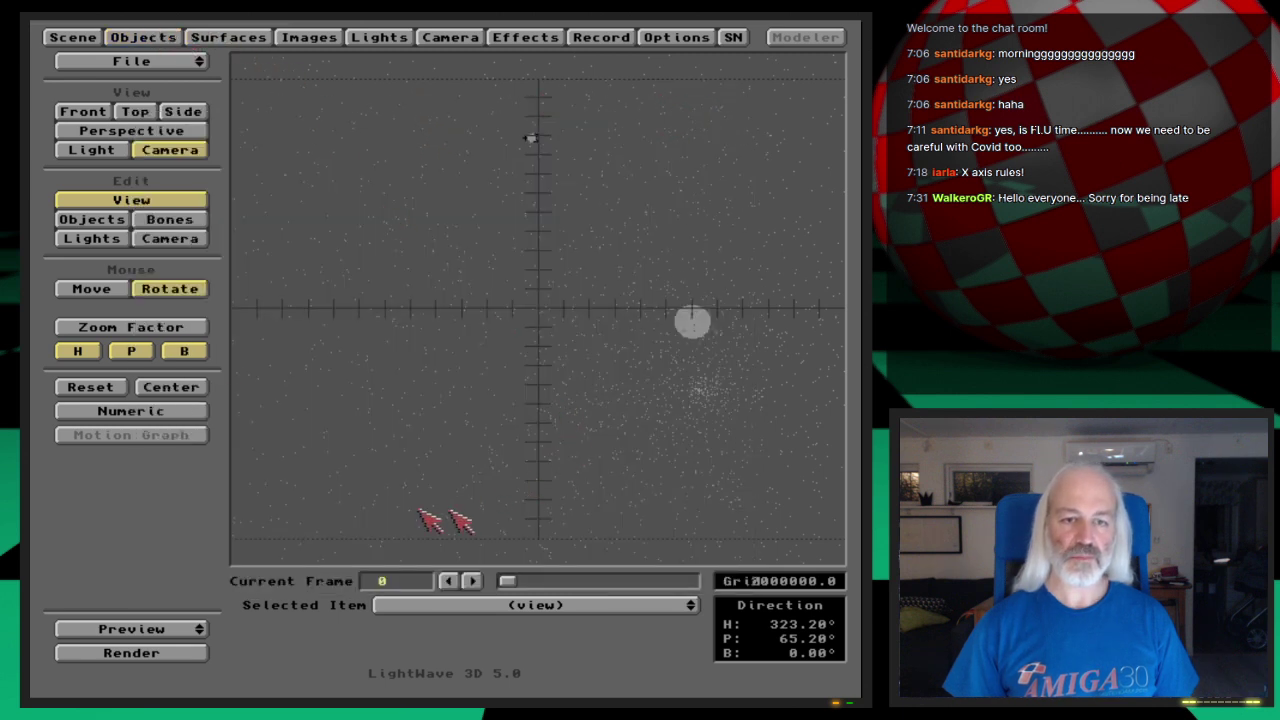
- Select the SolLightNull object and center the perspective view on it
{"action": "left_click", "coordinate": [112, 232]}
{"action": "left_click_drag", "start_coordinate": [565, 607], "coordinate": [641, 622]}
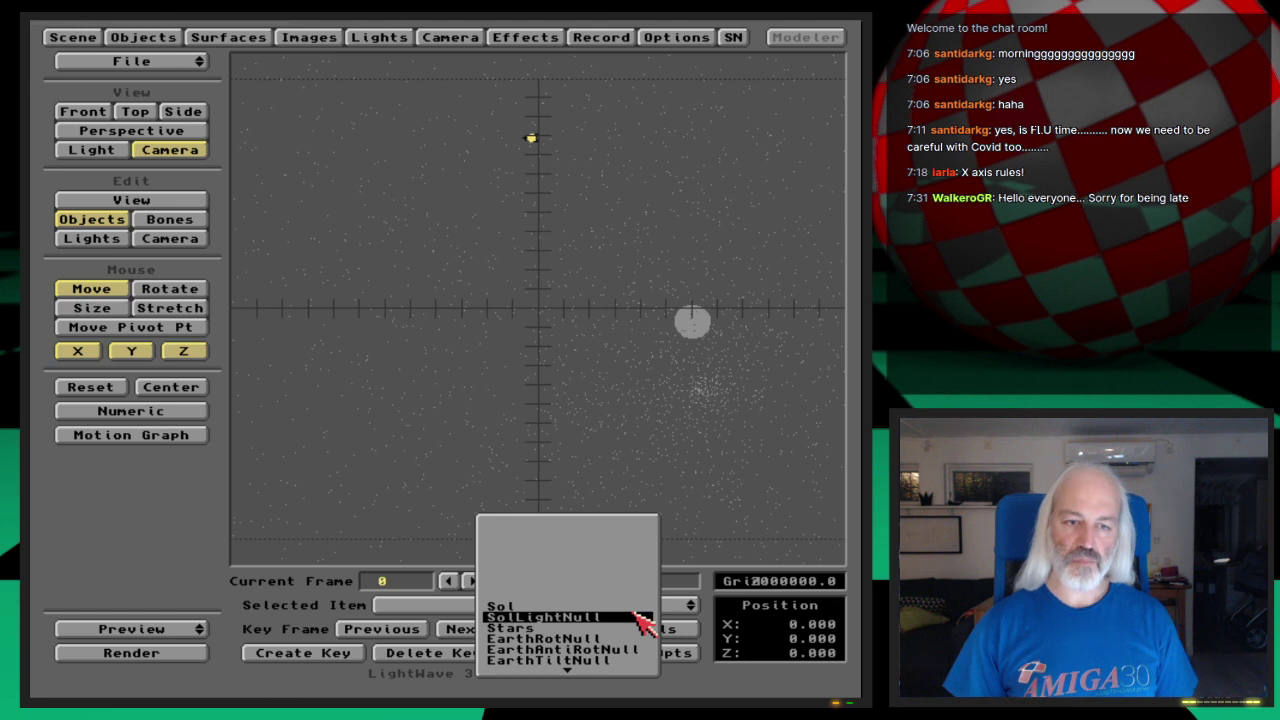
{"action": "left_click_drag", "start_coordinate": [641, 622], "coordinate": [641, 622]}
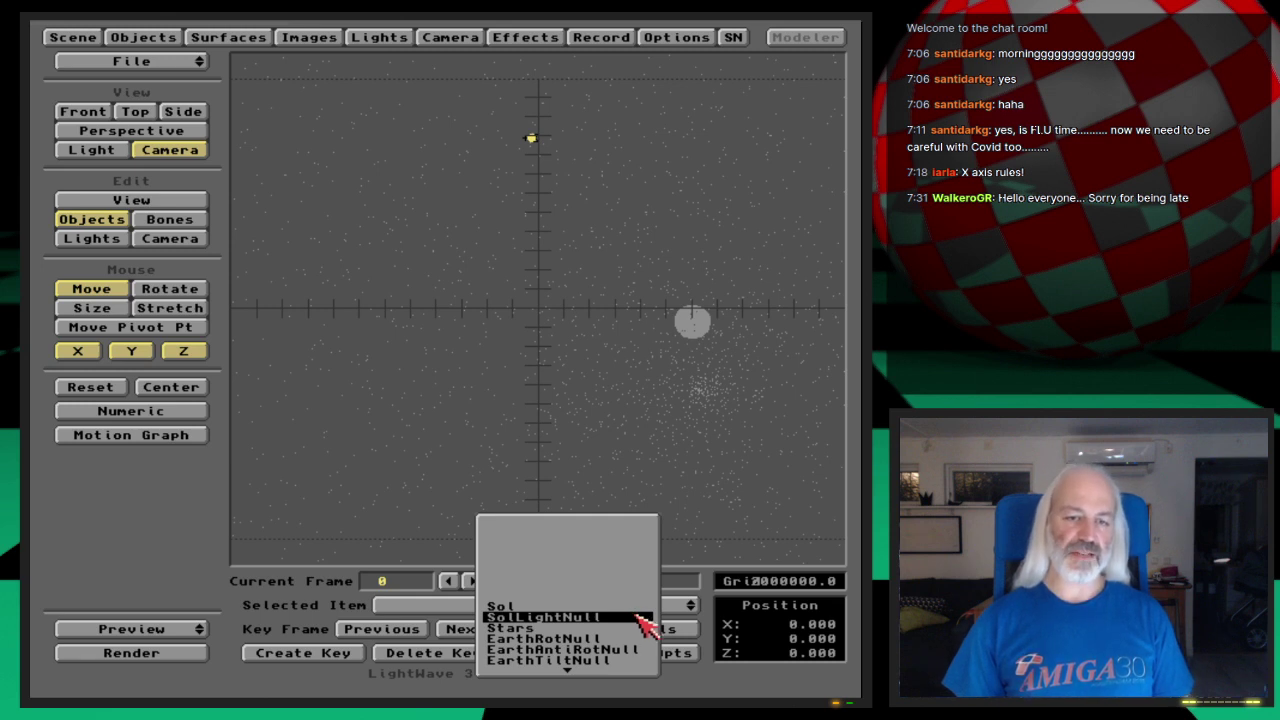
{"action": "left_click_drag", "start_coordinate": [641, 622], "coordinate": [641, 622]}
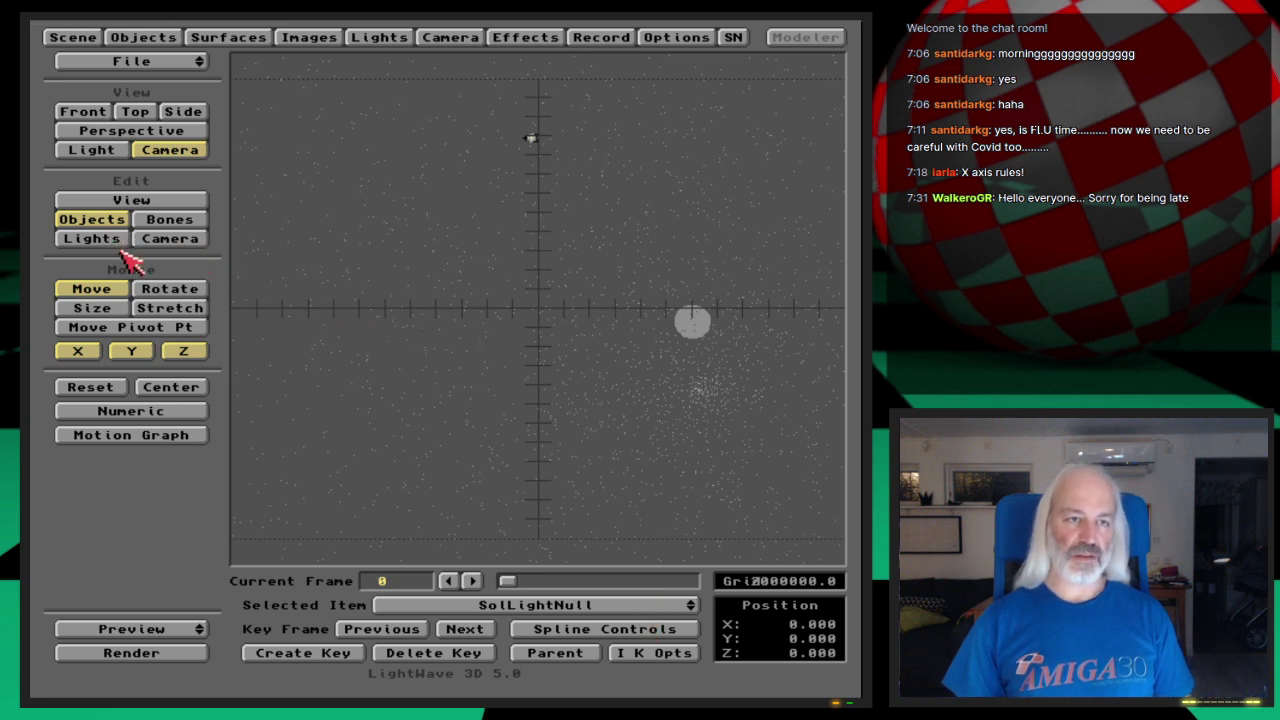
{"action": "key", "text": "4"}
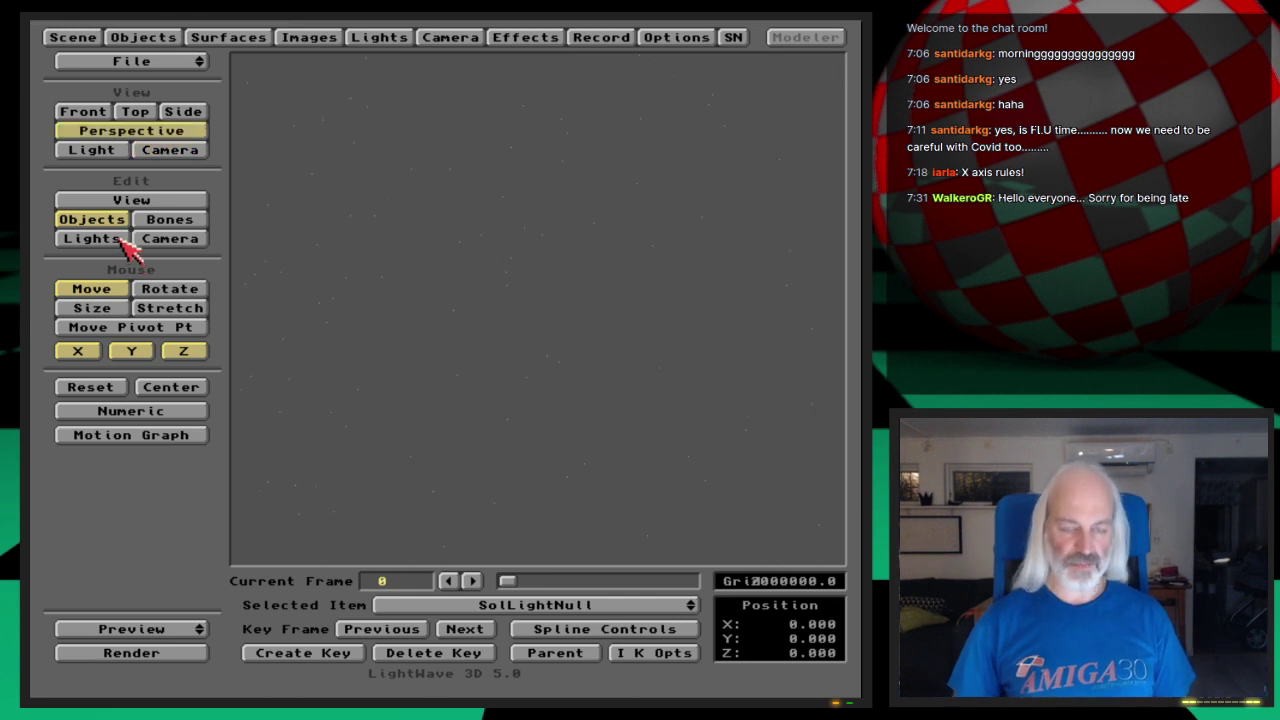
{"action": "left_click", "coordinate": [195, 392]}
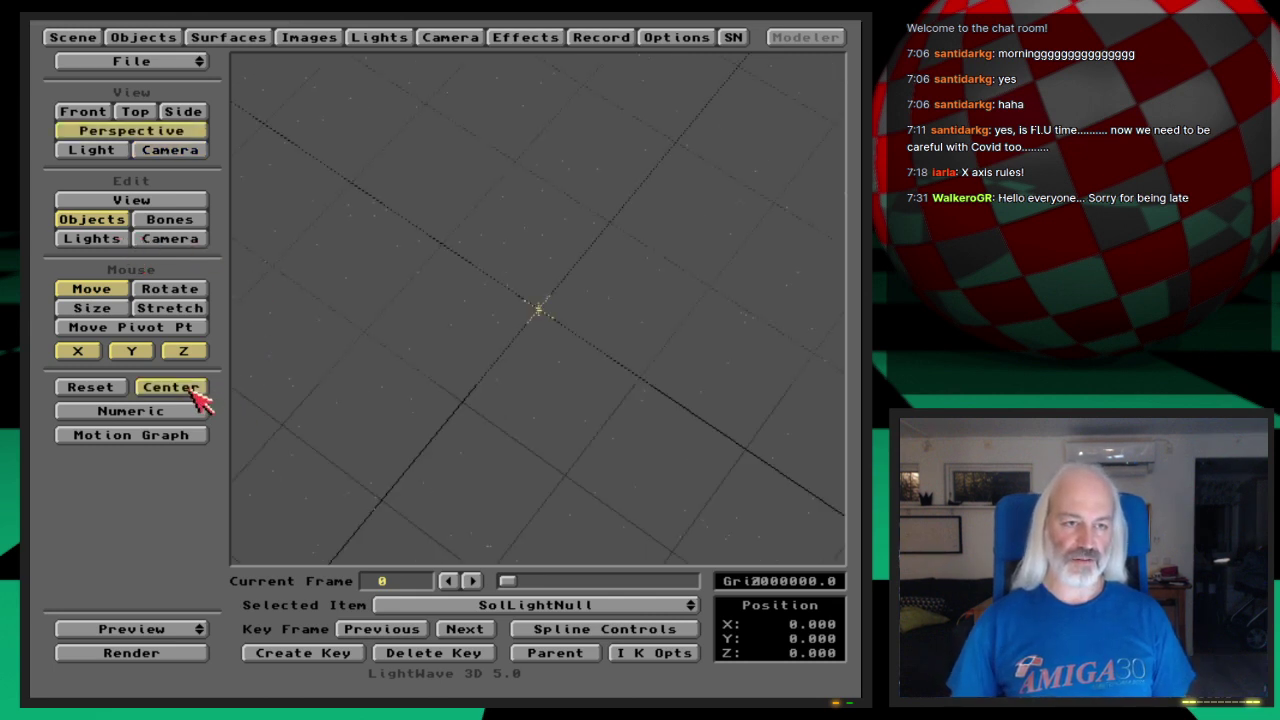
- Apply a Show option to the items in the scene overview and close the Scene Panel
{"action": "left_click", "coordinate": [100, 37]}
{"action": "left_click_drag", "start_coordinate": [195, 502], "coordinate": [215, 585]}
{"action": "left_click", "coordinate": [372, 540]}
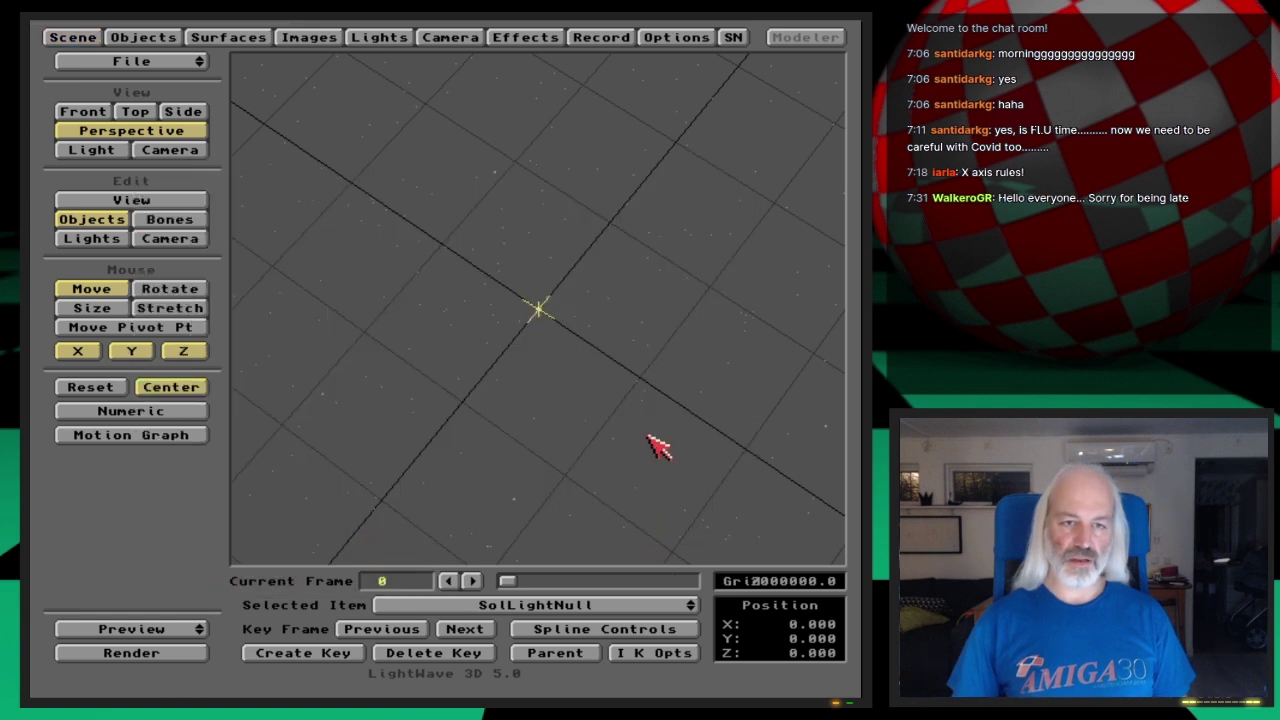
- Examine the area around SolLightNull up close and from afar, with the view grid set to 500
{"action": "key", "text": "period"}
{"action": "key", "text": "period"}
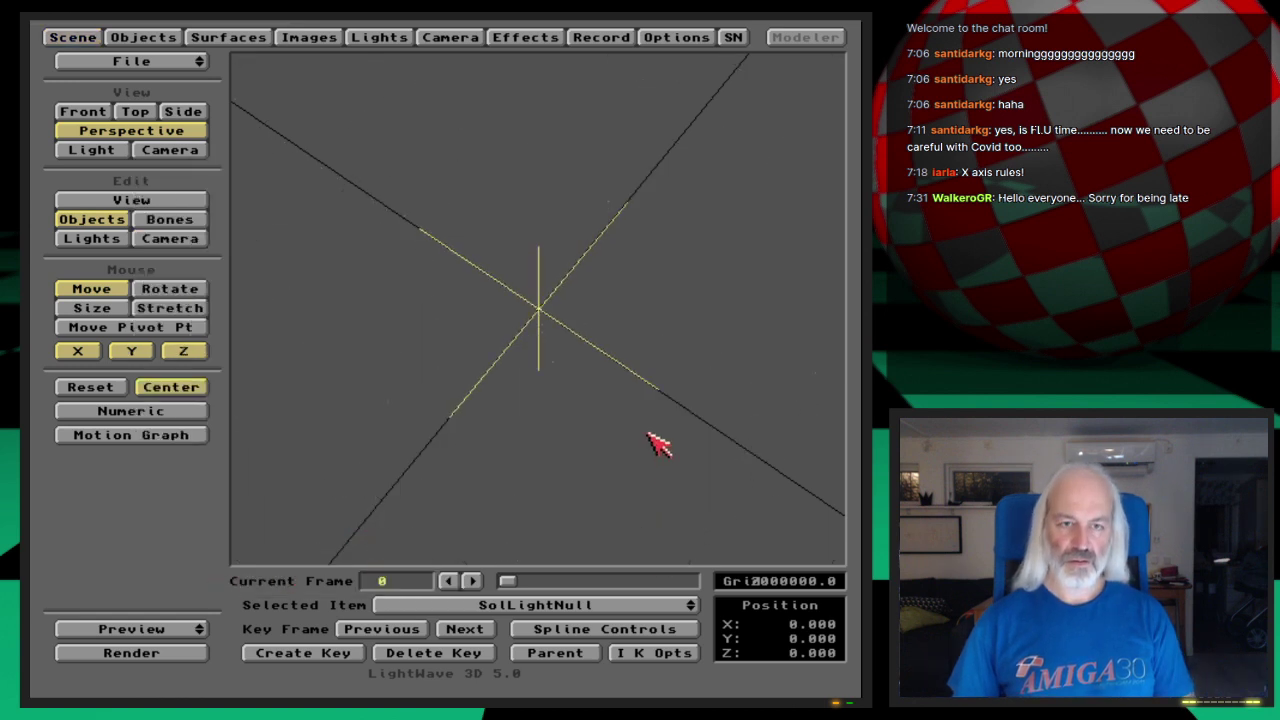
{"action": "key", "text": "comma"}
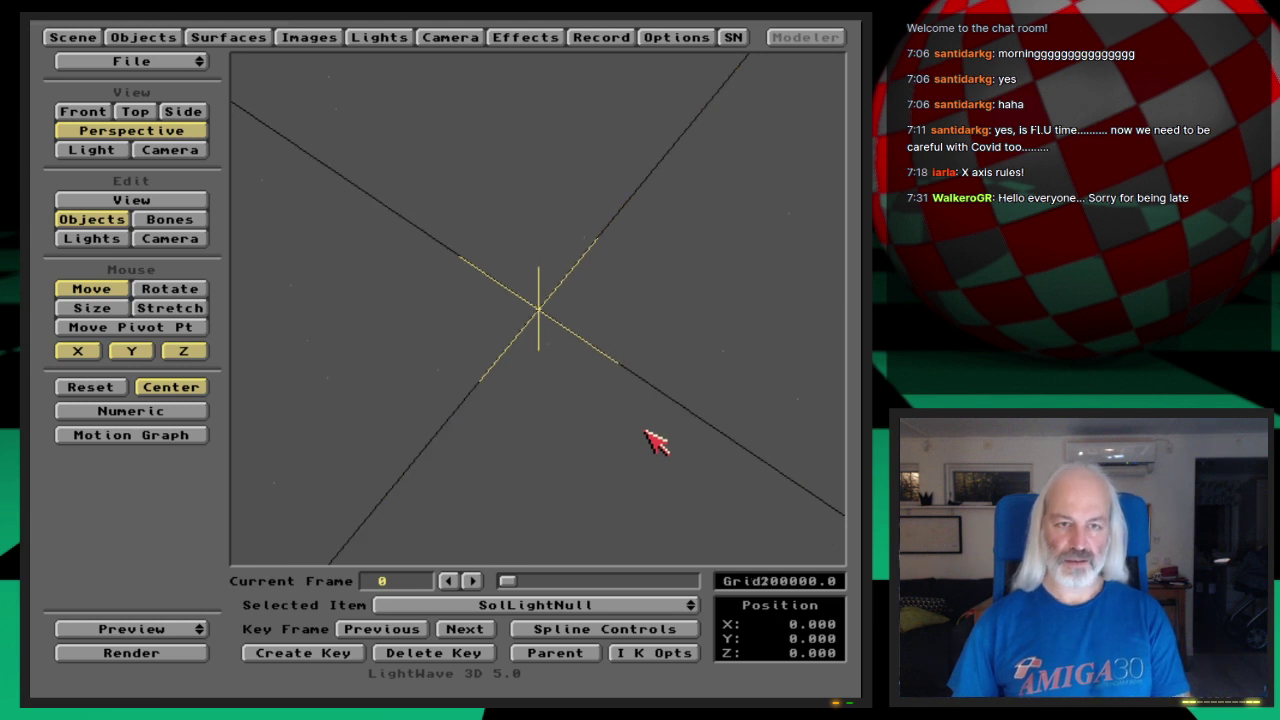
{"action": "key", "text": "bracketright"}
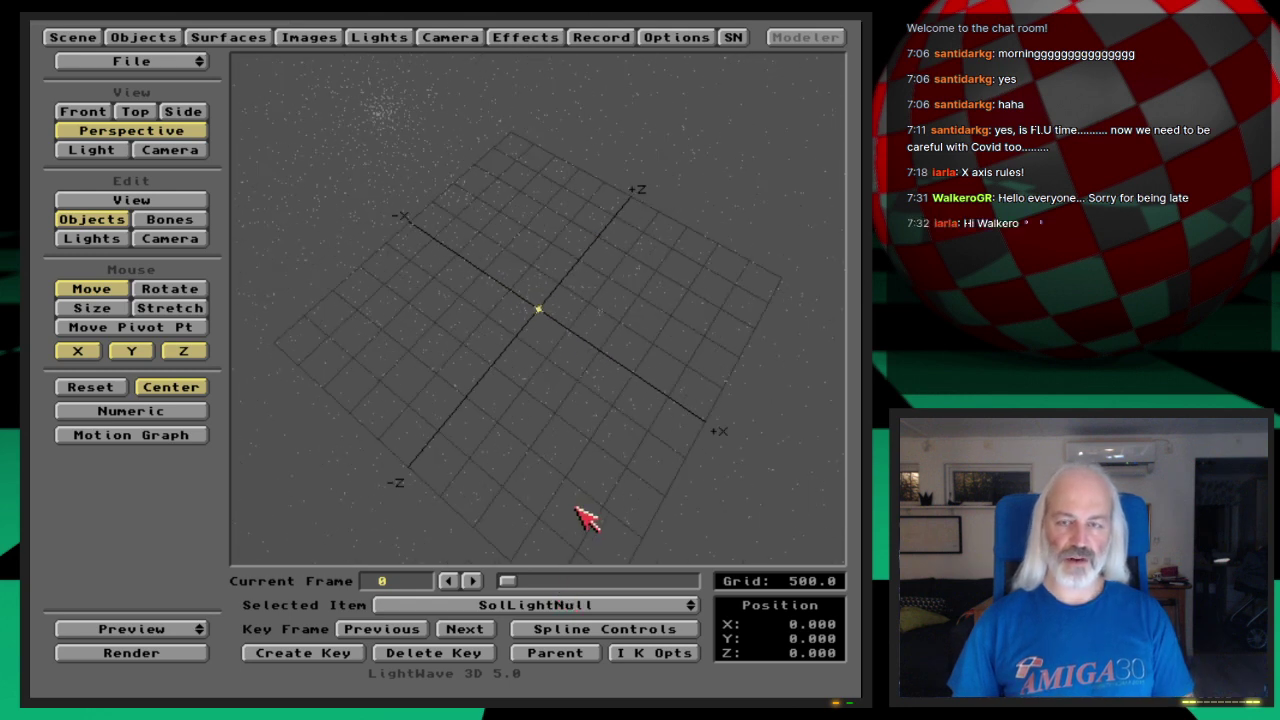
{"action": "key", "text": "comma"}
{"action": "key", "text": "comma"}
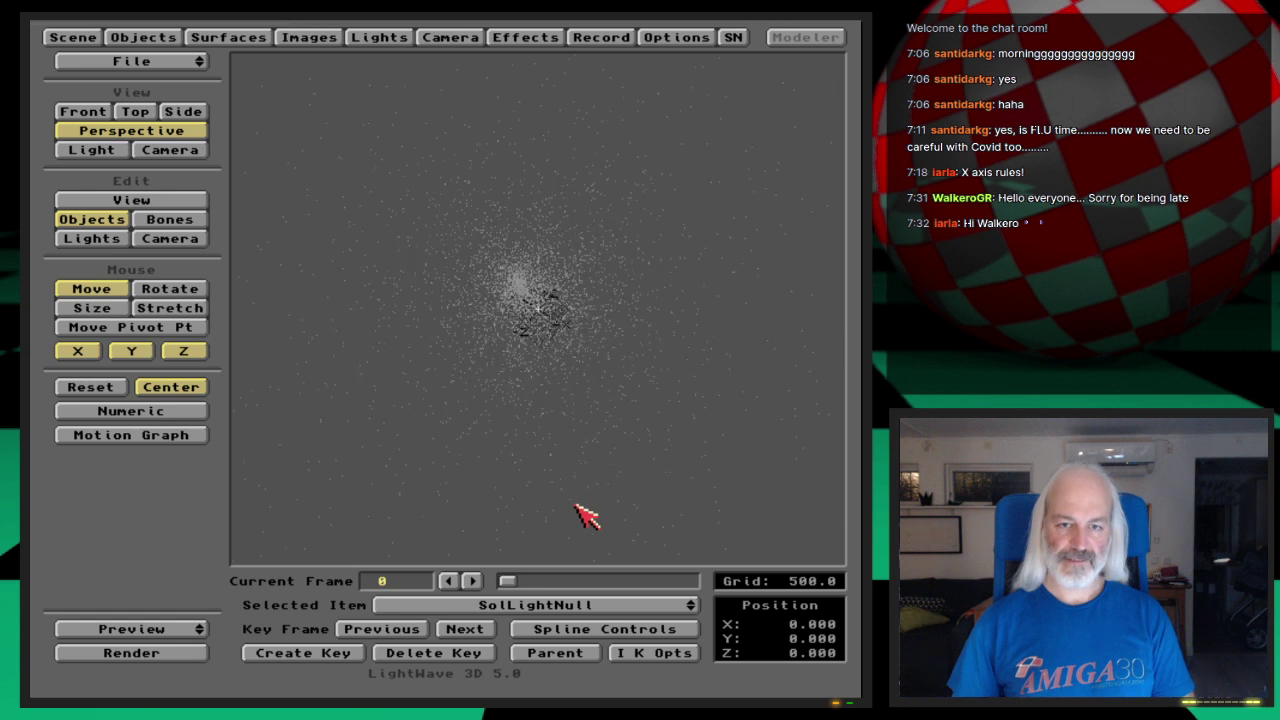
{"action": "key", "text": "period"}
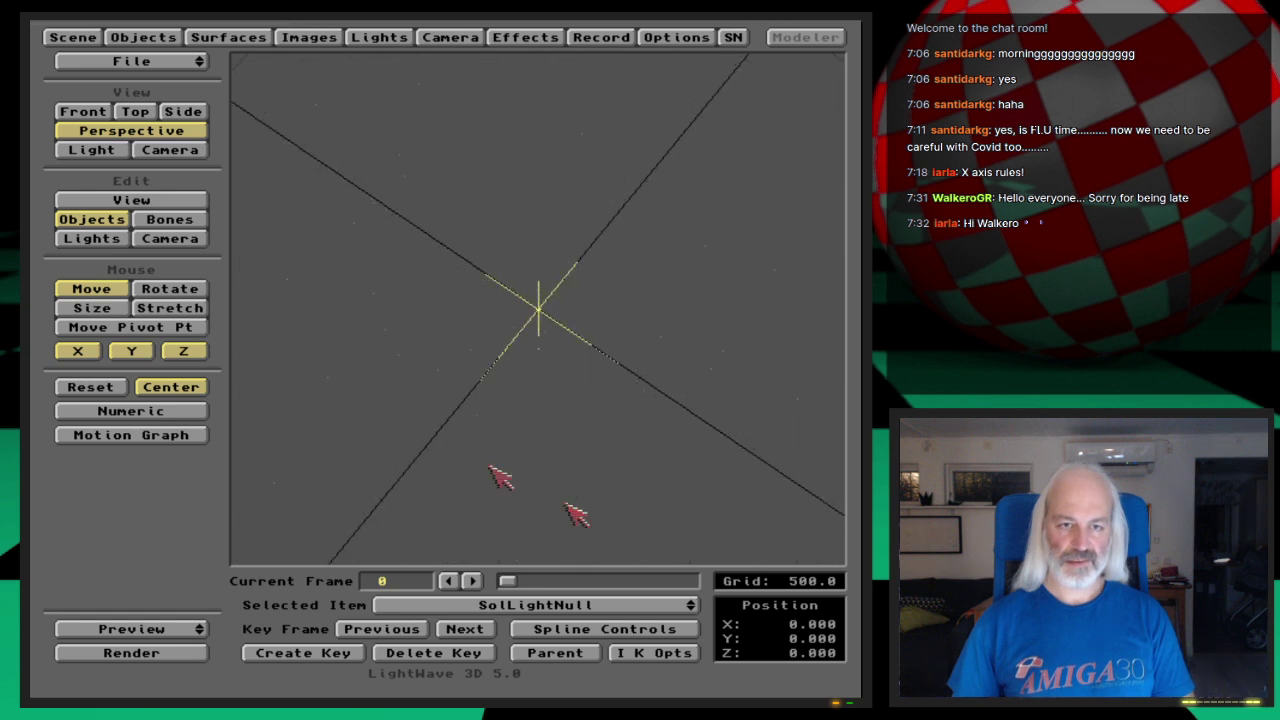
- Review the lights parented to SolLightNull in the scene overview, close the Scene Panel, and switch editing to lights
{"action": "left_click", "coordinate": [72, 37]}
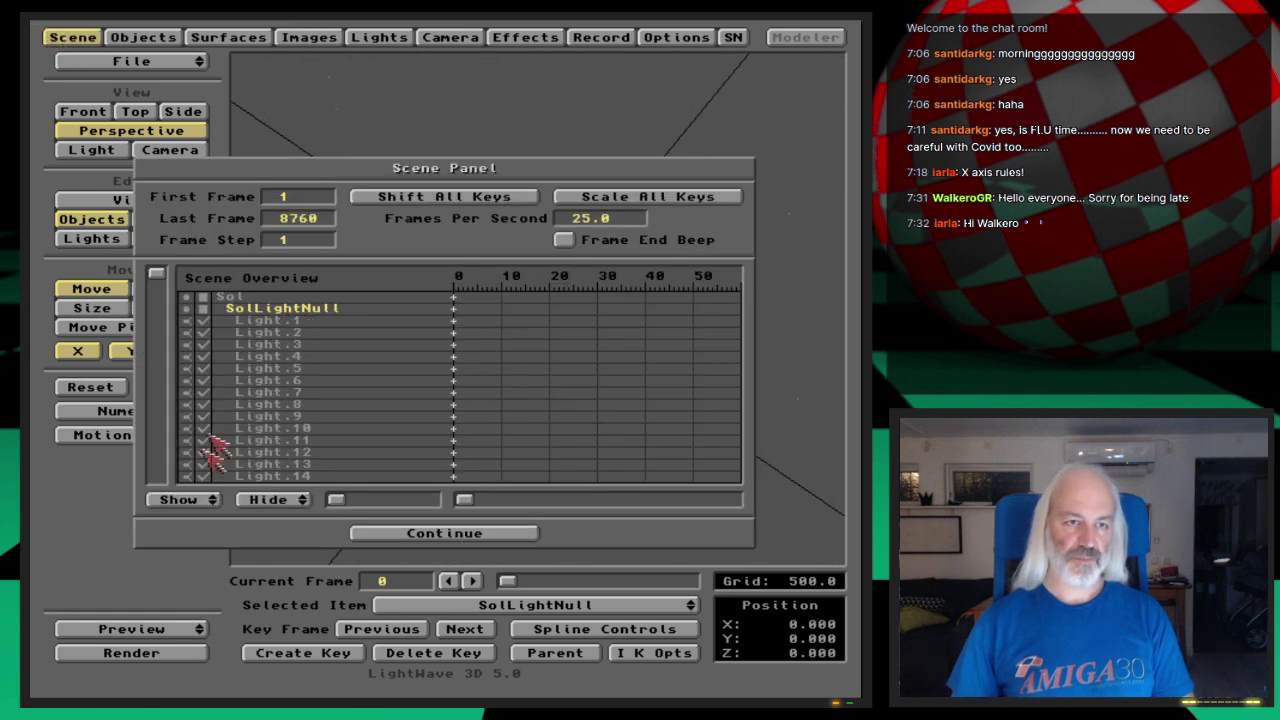
{"action": "left_click", "coordinate": [423, 533]}
{"action": "left_click", "coordinate": [100, 239]}
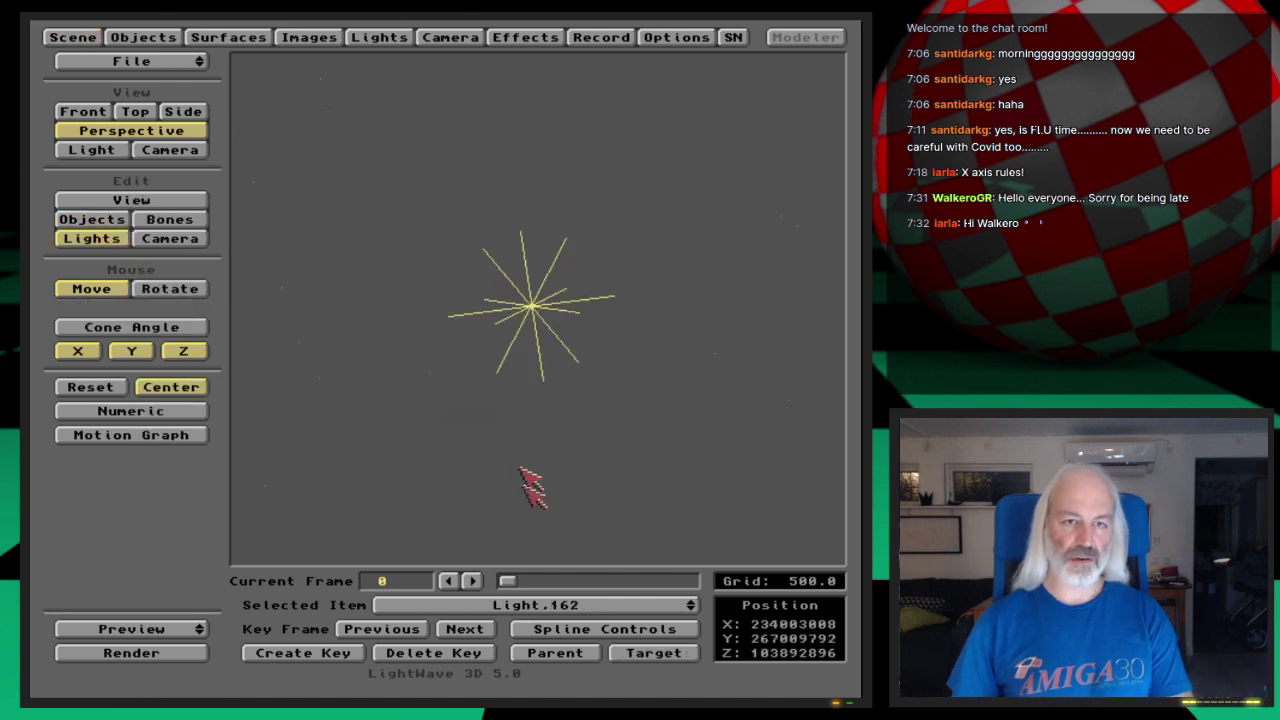
- Step through the lights to Light.2, turn off view centering, and examine the light swarm from farther away
{"action": "key", "text": "Down"}
{"action": "key", "text": "Down"}
{"action": "left_click", "coordinate": [183, 390]}
{"action": "key", "text": "Down"}
{"action": "key", "text": "Up"}
{"action": "key", "text": "comma"}
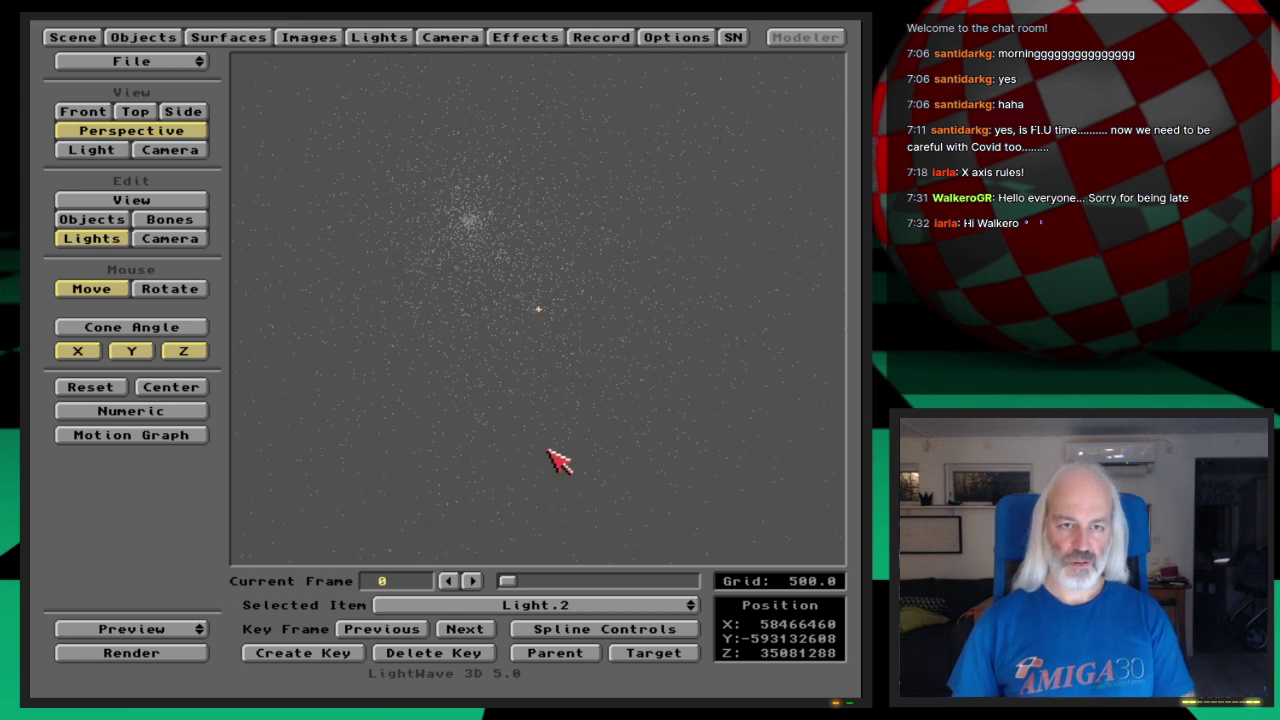
{"action": "key", "text": "Up"}
{"action": "key", "text": "Down"}
{"action": "key", "text": "Down"}
{"action": "key", "text": "Up"}
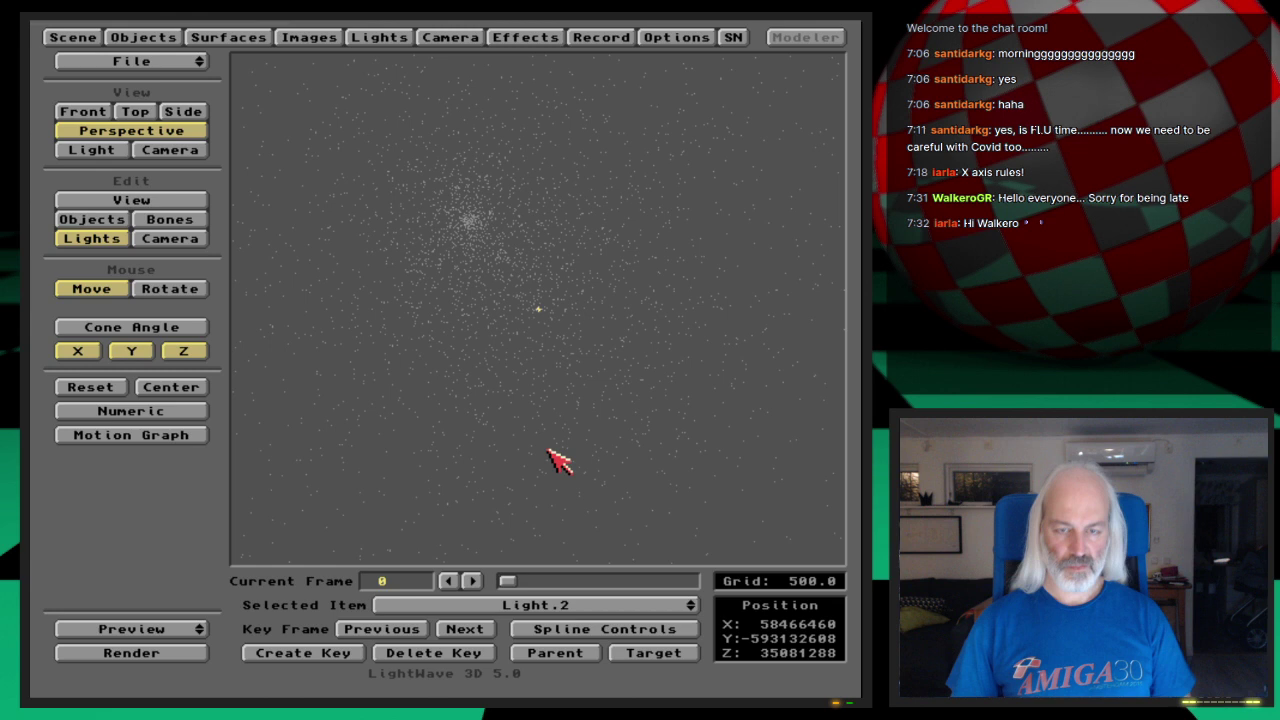
{"action": "key", "text": "c"}
{"action": "key", "text": "comma"}
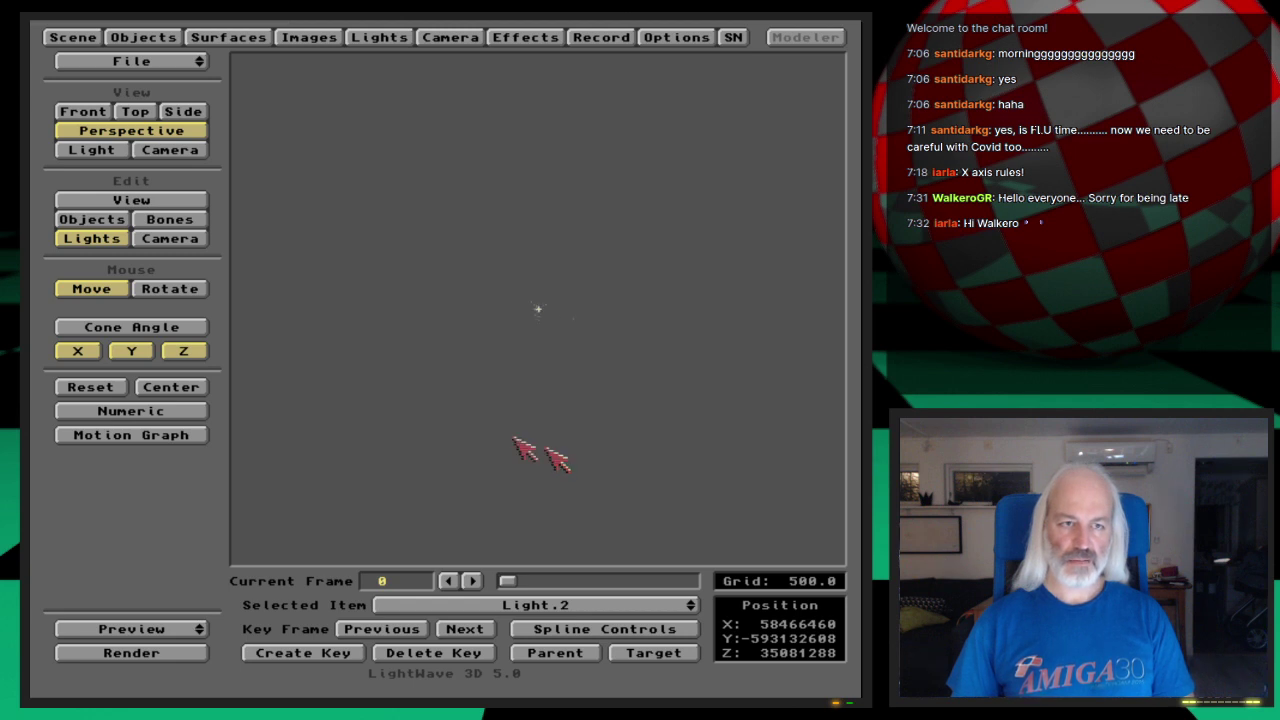
- Switch editing to objects, select the Sol object, and center the perspective view on it
{"action": "left_click", "coordinate": [95, 219]}
{"action": "left_click_drag", "start_coordinate": [491, 604], "coordinate": [545, 515]}
{"action": "left_click", "coordinate": [176, 388]}
- Examine the area around Sol from progressively closer in the perspective view
{"action": "key", "text": "period"}
{"action": "key", "text": "period"}
{"action": "key", "text": "period"}
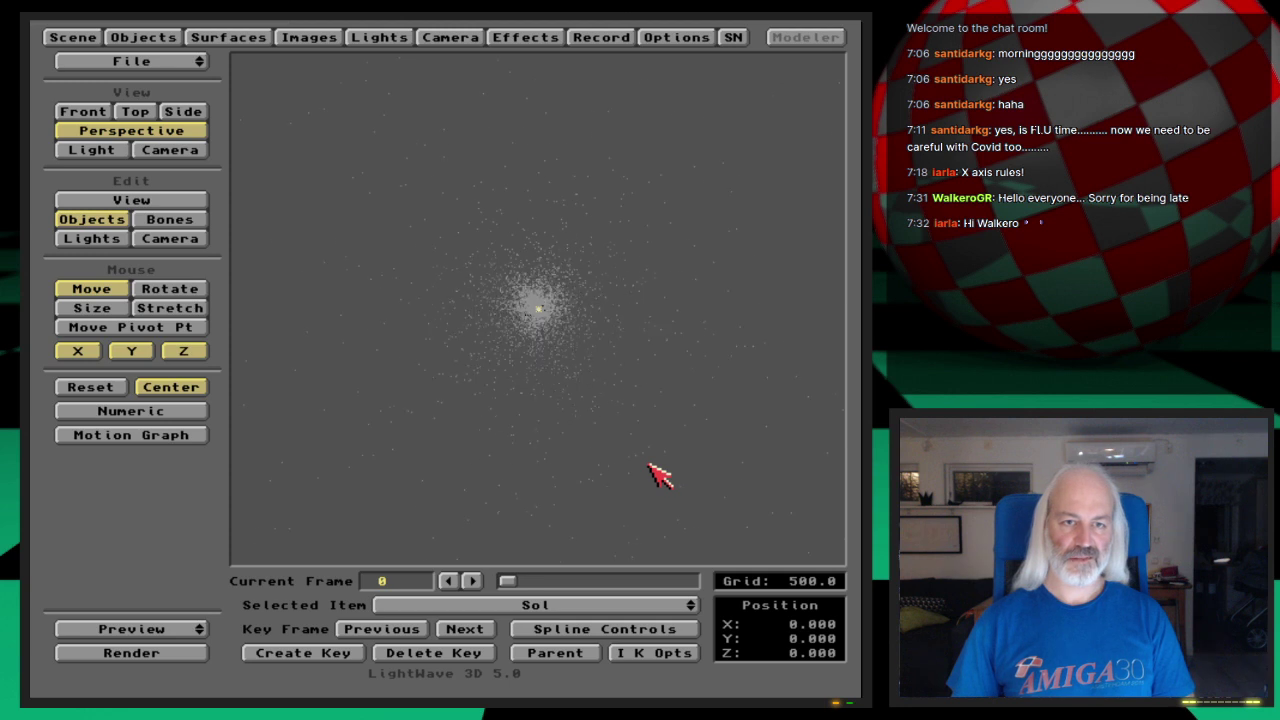
{"action": "key", "text": "period"}
{"action": "key", "text": "period"}
{"action": "key", "text": "period"}
{"action": "key", "text": "period"}
{"action": "key", "text": "period"}
{"action": "key", "text": "period"}
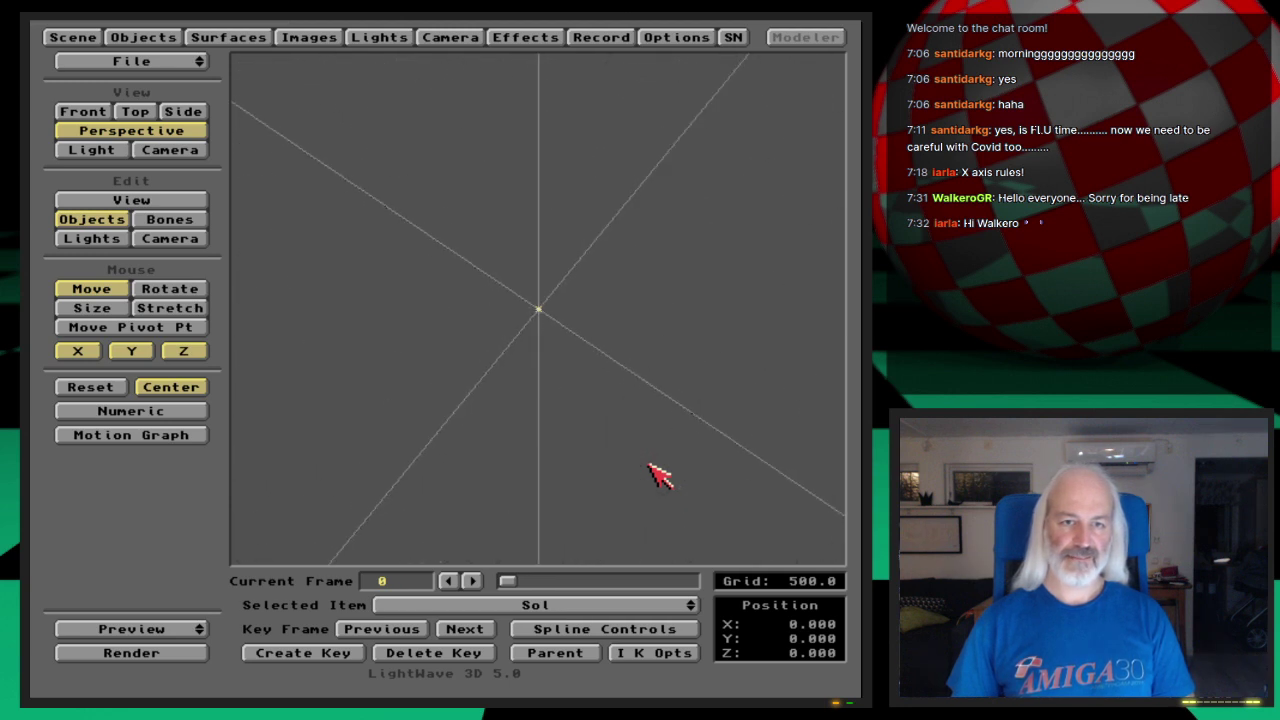
- Enlarge the layout grid size and zoom the perspective view to look at the star field around Sol
{"action": "key", "text": "period"}
{"action": "key", "text": "comma"}
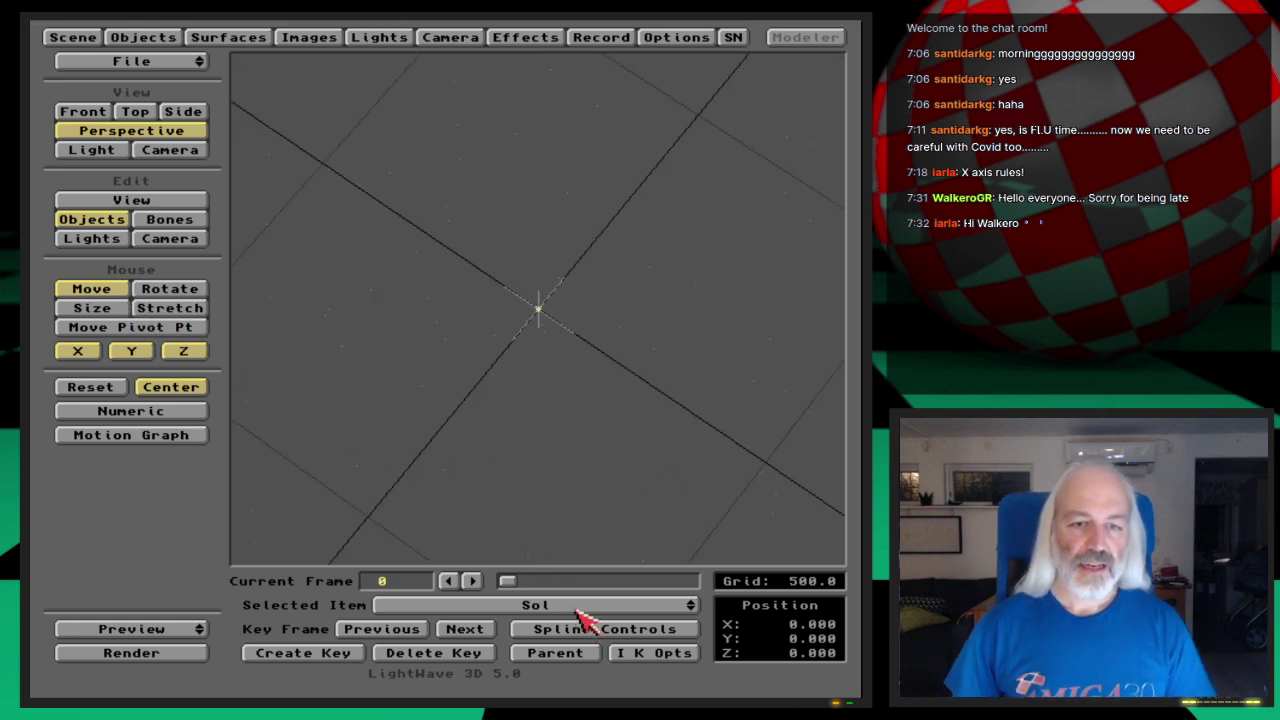
{"action": "key", "text": "comma"}
{"action": "key", "text": "comma"}
{"action": "key", "text": "comma"}
{"action": "key", "text": "comma"}
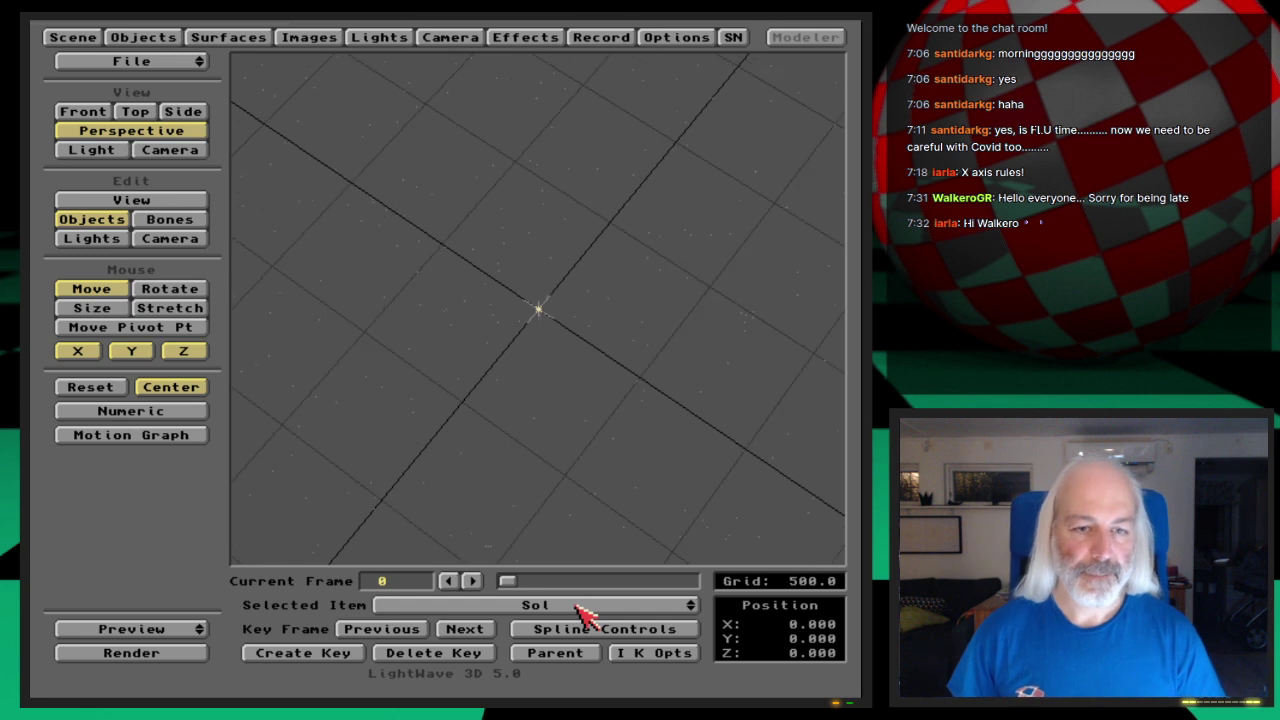
{"action": "key", "text": "bracketright"}
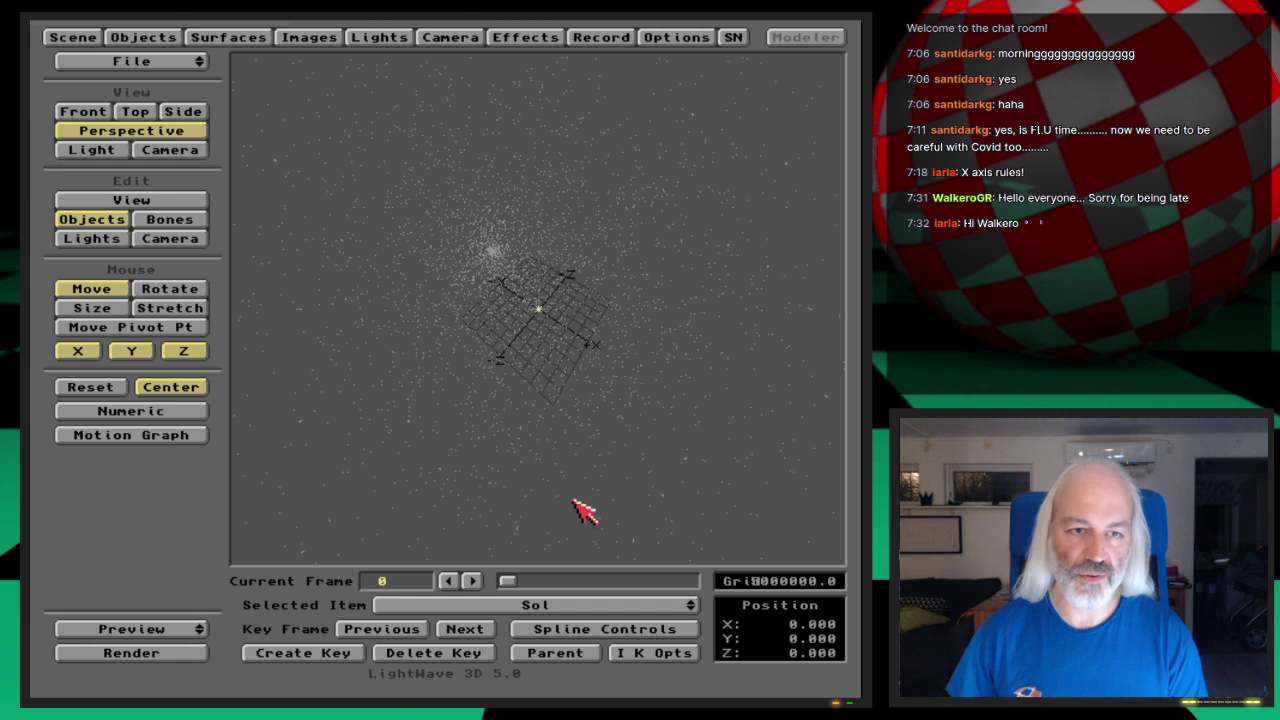
- Hide the Stars object from the layout using its visibility setting in the scene overview
{"action": "left_click", "coordinate": [76, 37]}
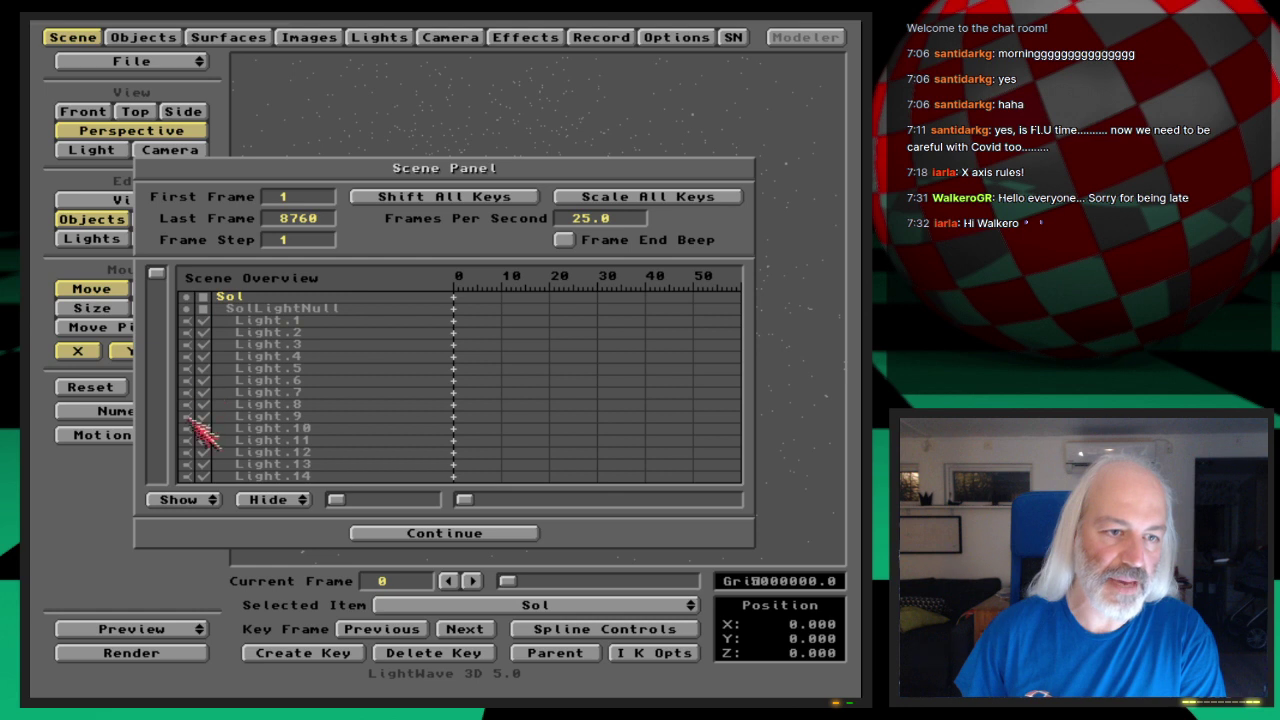
{"action": "left_click_drag", "start_coordinate": [163, 285], "coordinate": [170, 478]}
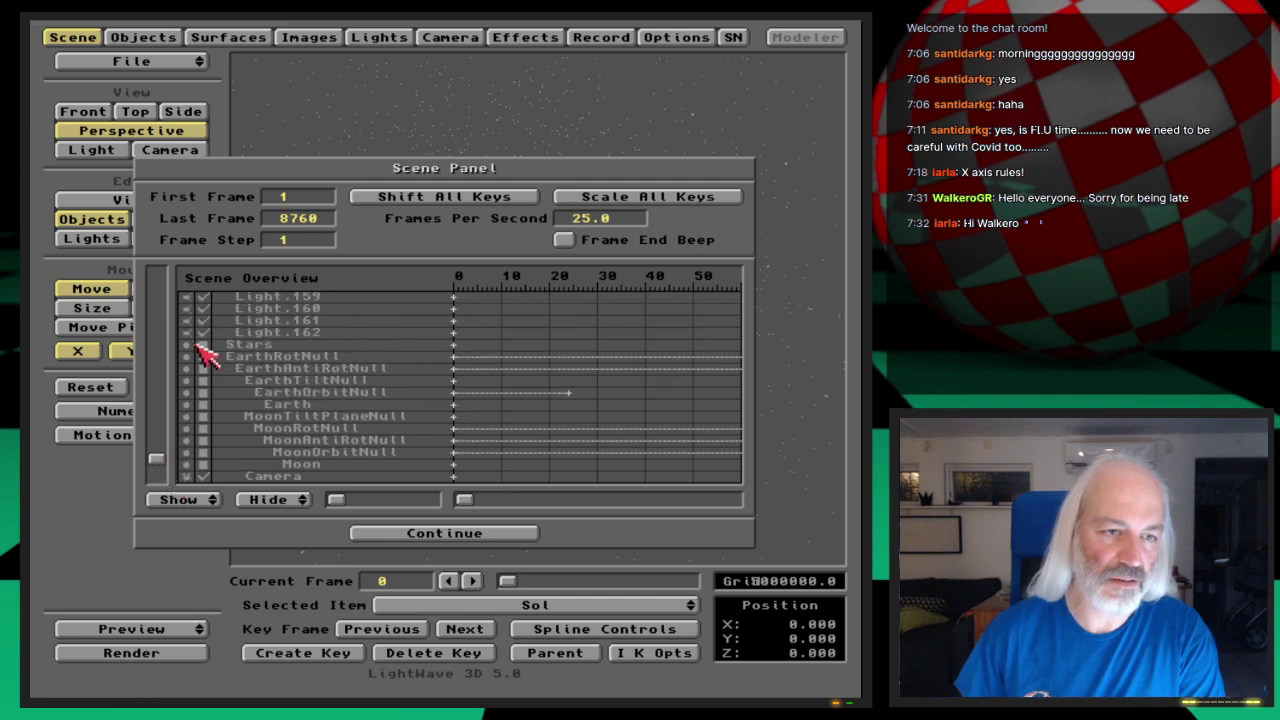
{"action": "left_click", "coordinate": [446, 532]}
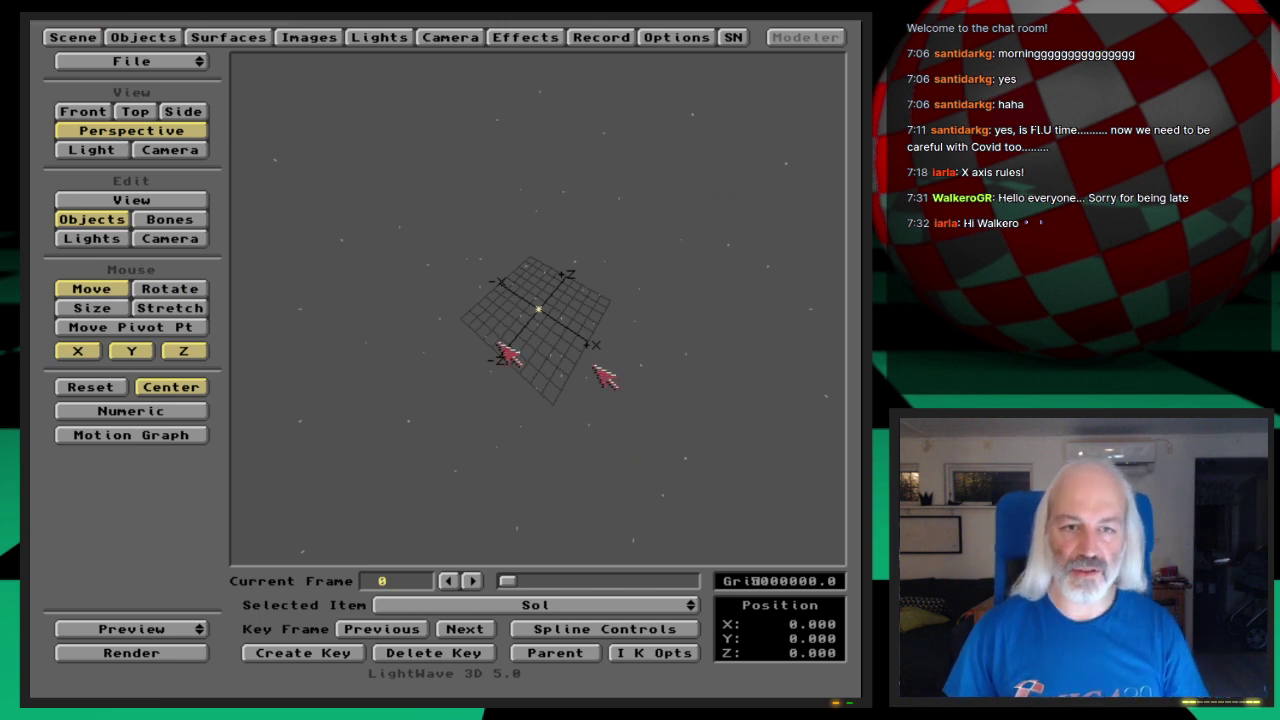
- Examine the lights around Sol in the zoomed-out perspective view, switching item editing to lights and back to objects
{"action": "key", "text": "comma"}
{"action": "key", "text": "comma"}
{"action": "key", "text": "comma"}
{"action": "key", "text": "comma"}
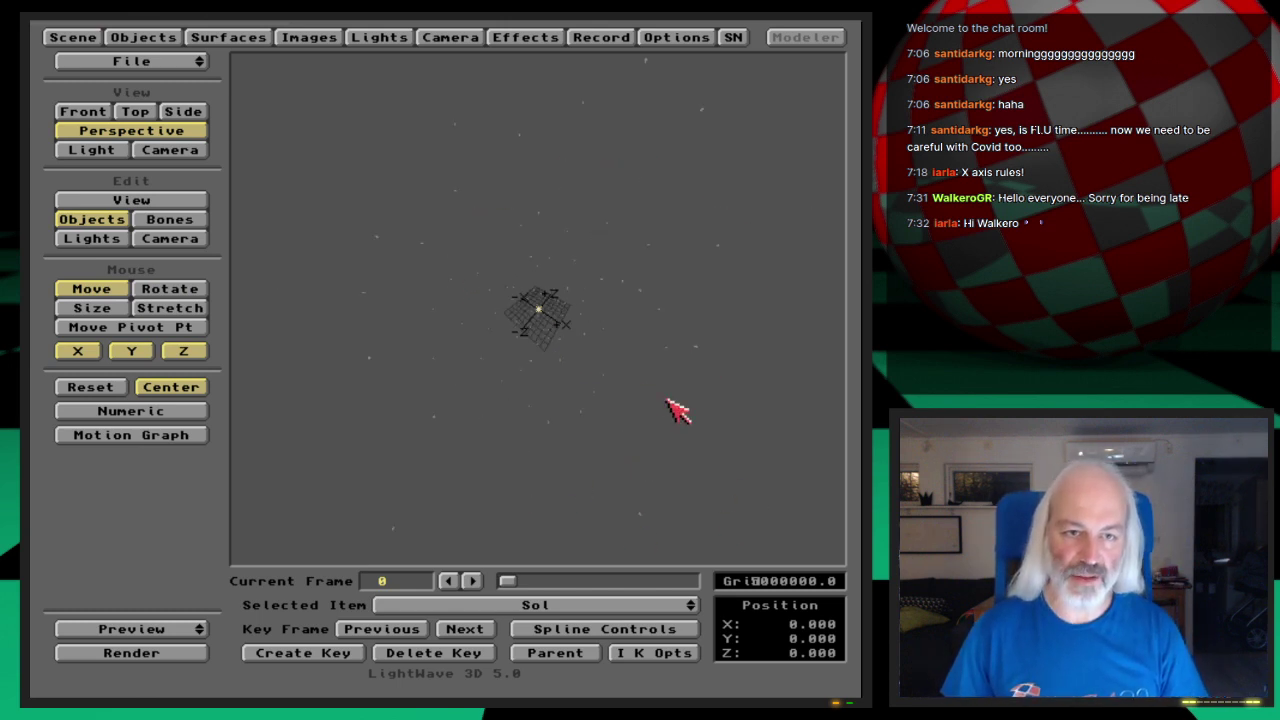
{"action": "key", "text": "comma"}
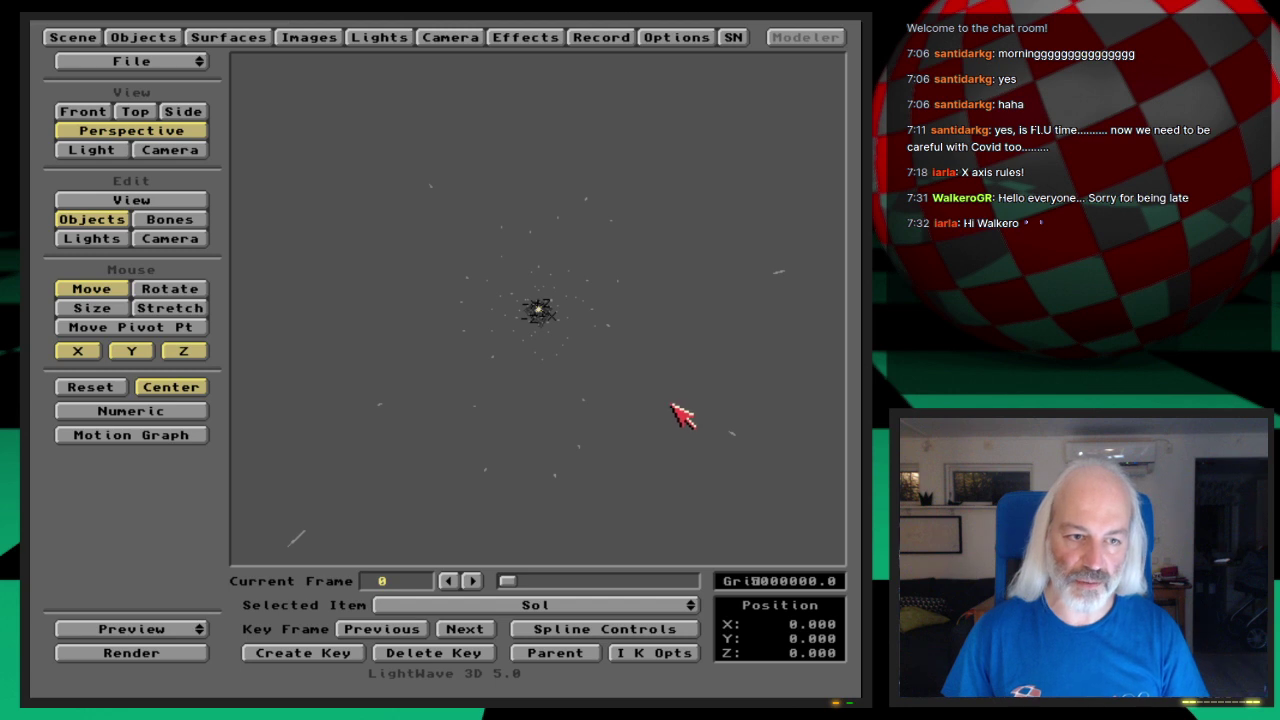
{"action": "left_click", "coordinate": [113, 240]}
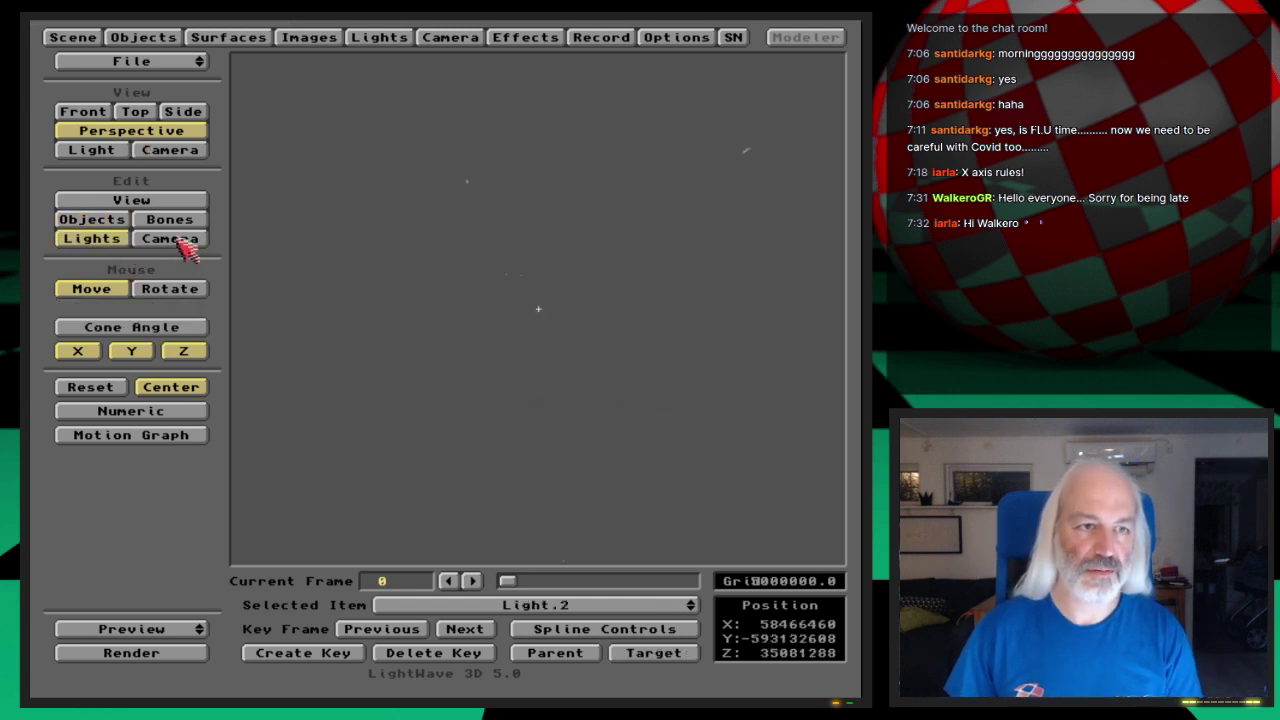
{"action": "left_click", "coordinate": [88, 219]}
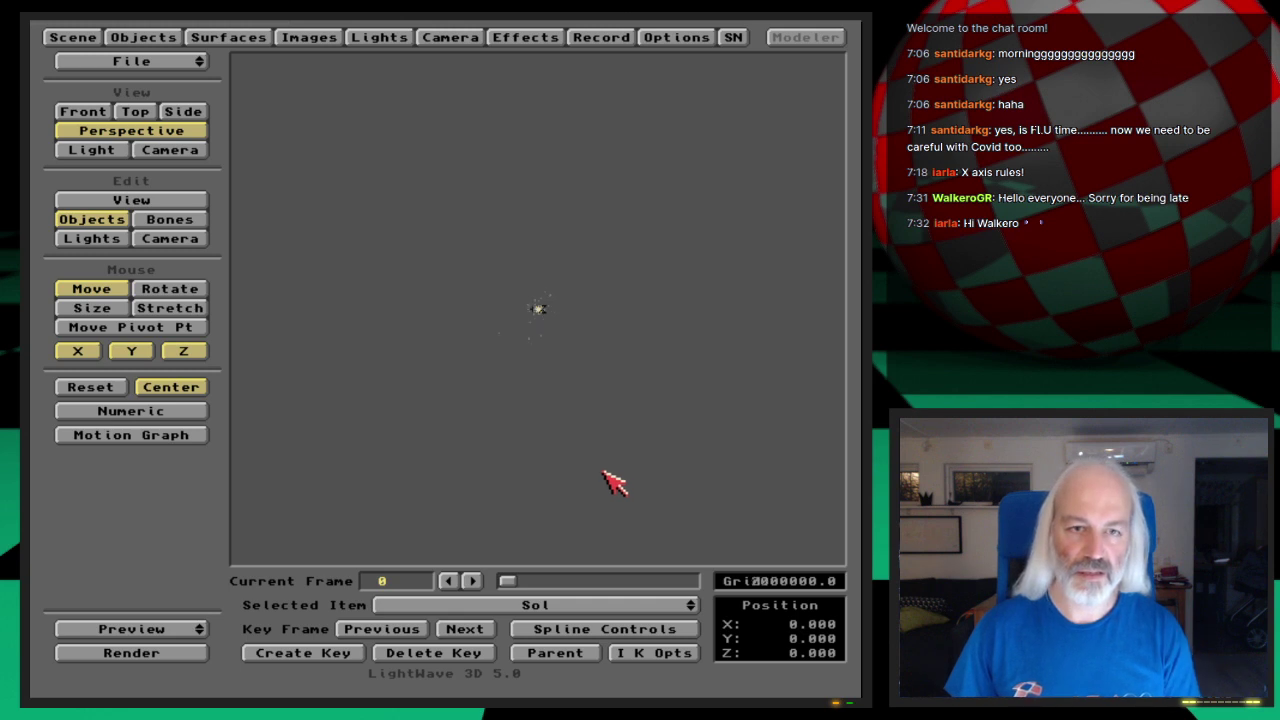
- Try shrinking the layout grid size to 0.1, enlarging it again and moving the Sol object
{"action": "key", "text": "bracketleft"}
{"action": "key", "text": "bracketleft"}
{"action": "key", "text": "bracketleft"}
{"action": "key", "text": "bracketleft"}
{"action": "key", "text": "bracketleft"}
{"action": "key", "text": "bracketleft"}
{"action": "key", "text": "bracketleft"}
{"action": "left_click_drag", "start_coordinate": [513, 587], "coordinate": [459, 582]}
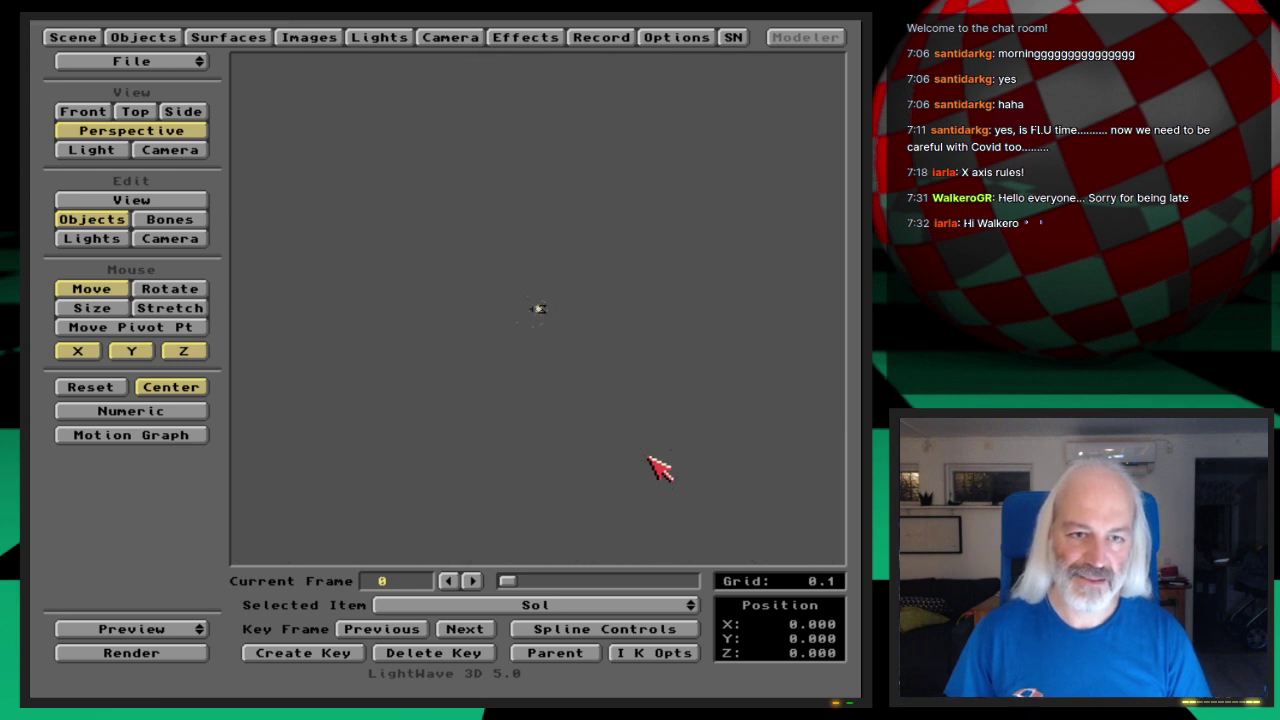
{"action": "key", "text": "bracketright"}
{"action": "key", "text": "bracketright"}
{"action": "key", "text": "bracketright"}
{"action": "key", "text": "bracketright"}
{"action": "key", "text": "bracketright"}
{"action": "key", "text": "bracketright"}
{"action": "key", "text": "bracketright"}
{"action": "key", "text": "bracketright"}
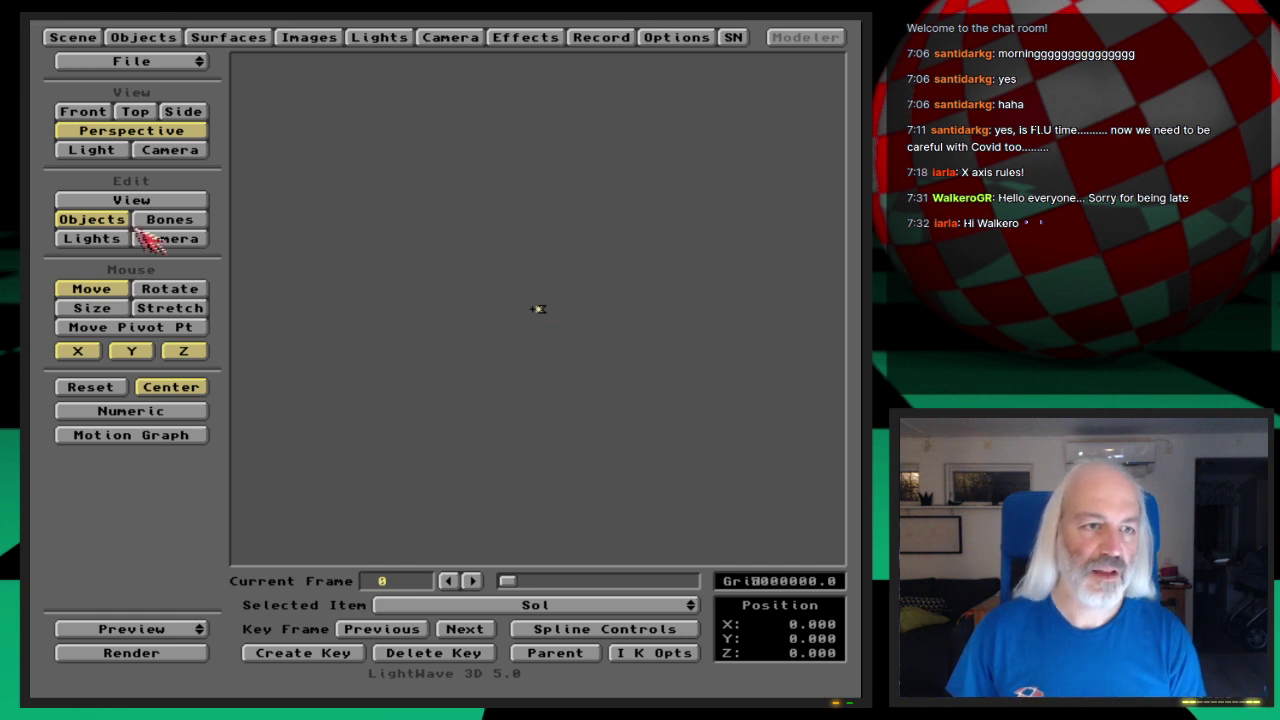
{"action": "left_click_drag", "start_coordinate": [457, 409], "coordinate": [486, 414]}
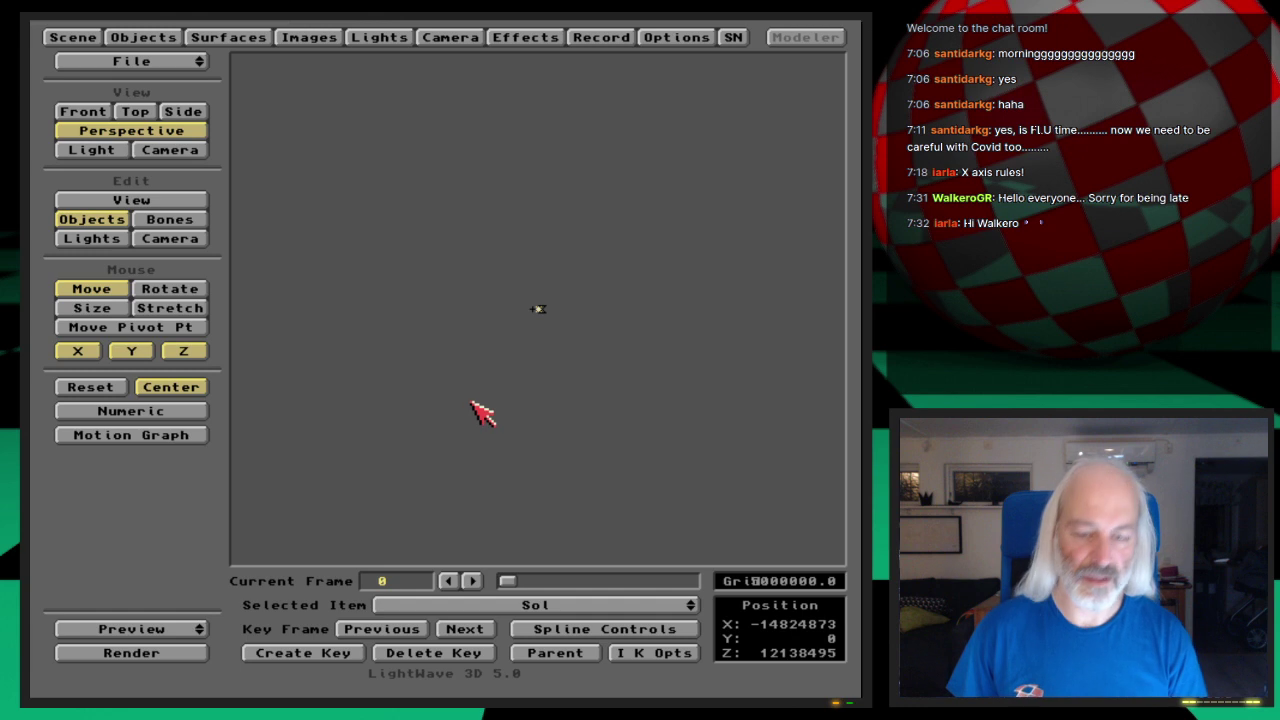
- Set the layout view's grid square size to 500000000.0
{"action": "left_click", "coordinate": [690, 37]}
{"action": "left_click", "coordinate": [527, 257]}
{"action": "left_click", "coordinate": [422, 299]}
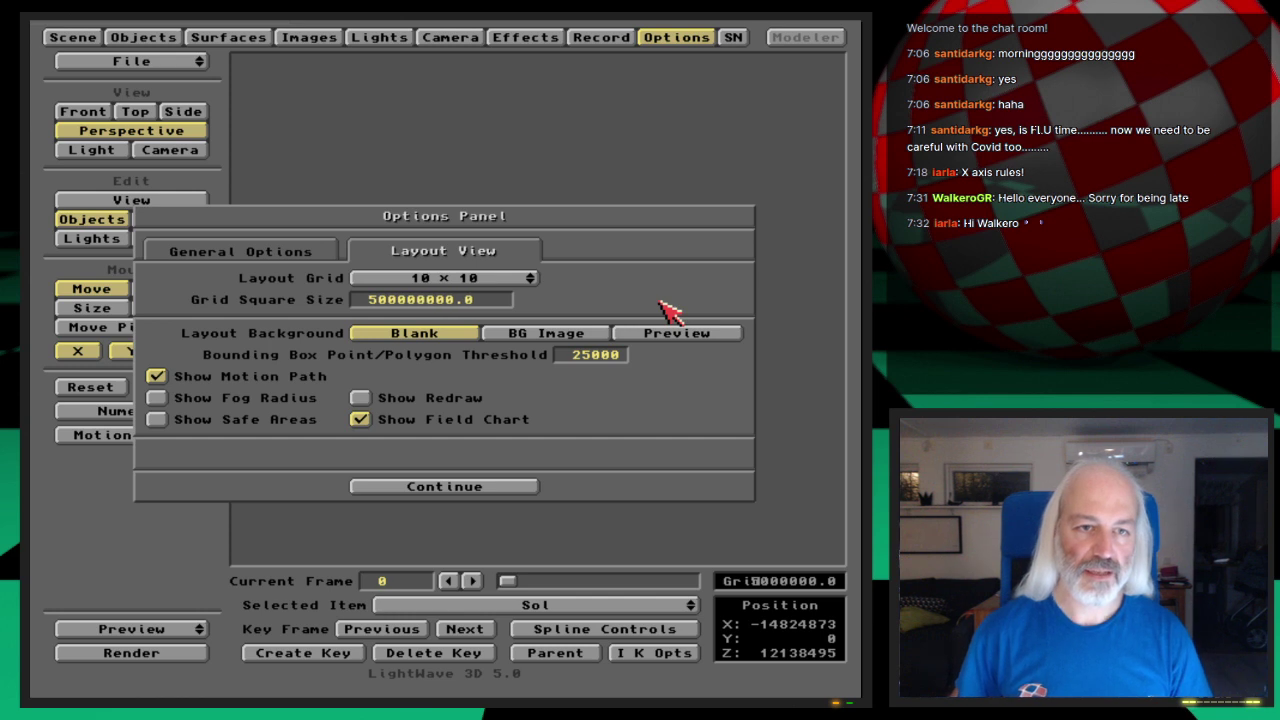
{"action": "left_click", "coordinate": [680, 38]}
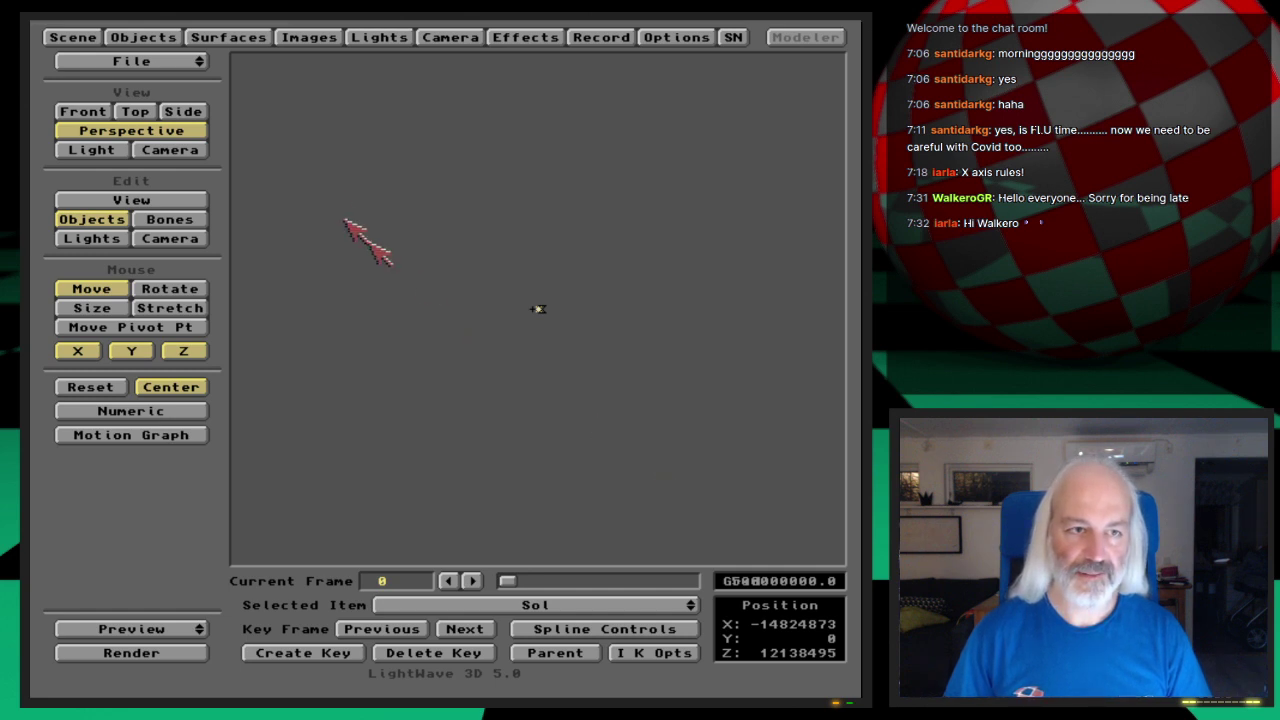
- Render the current frame from the camera view and close the rendered image after viewing it
{"action": "left_click", "coordinate": [196, 150]}
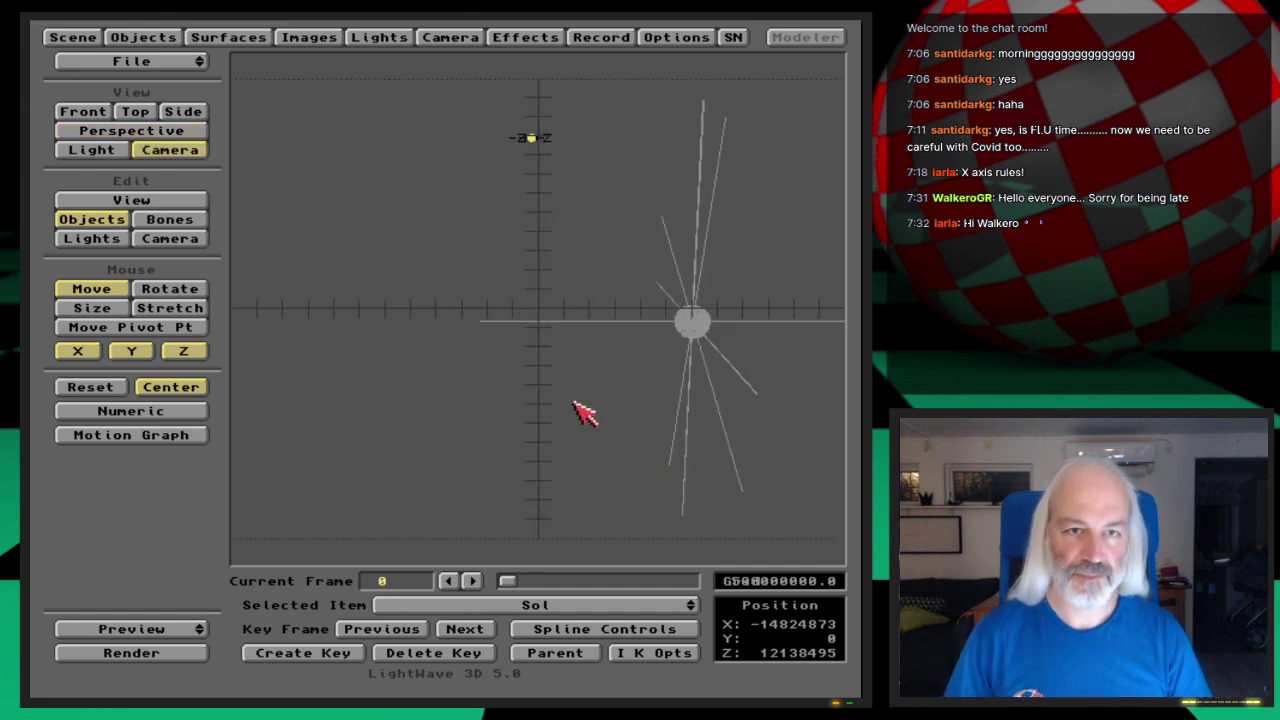
{"action": "key", "text": "F9"}
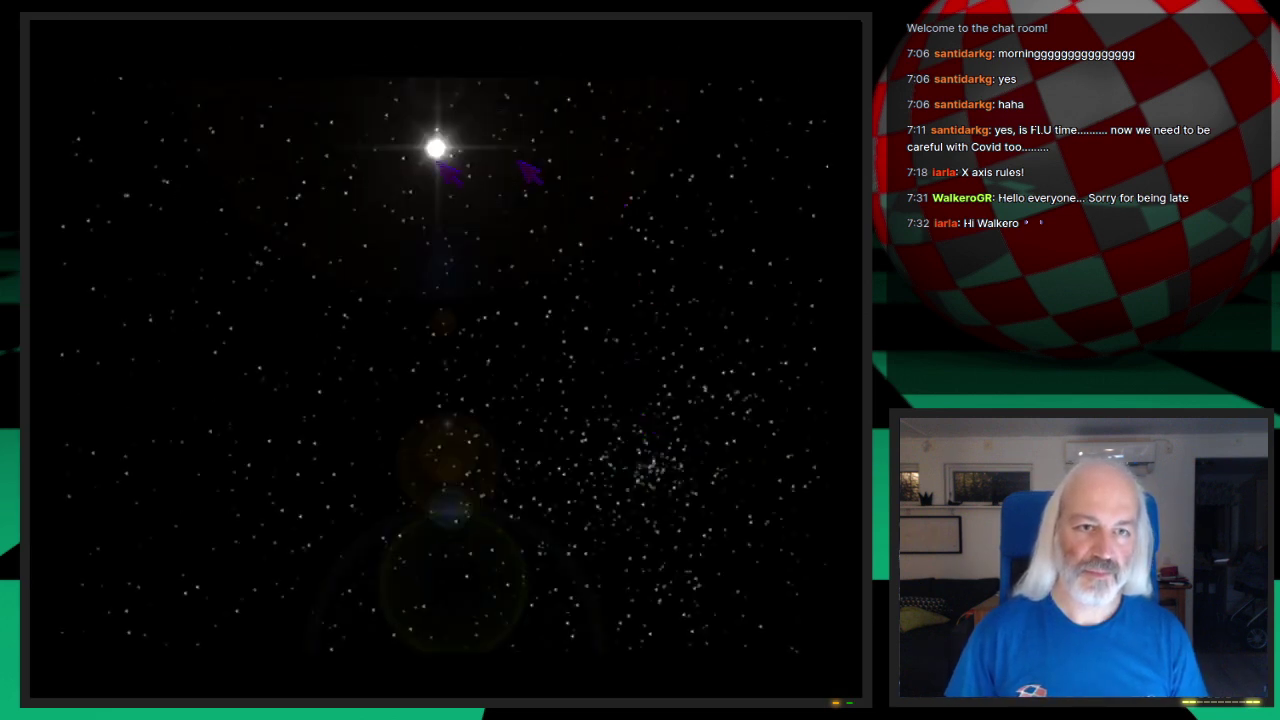
{"action": "key", "text": "Escape"}
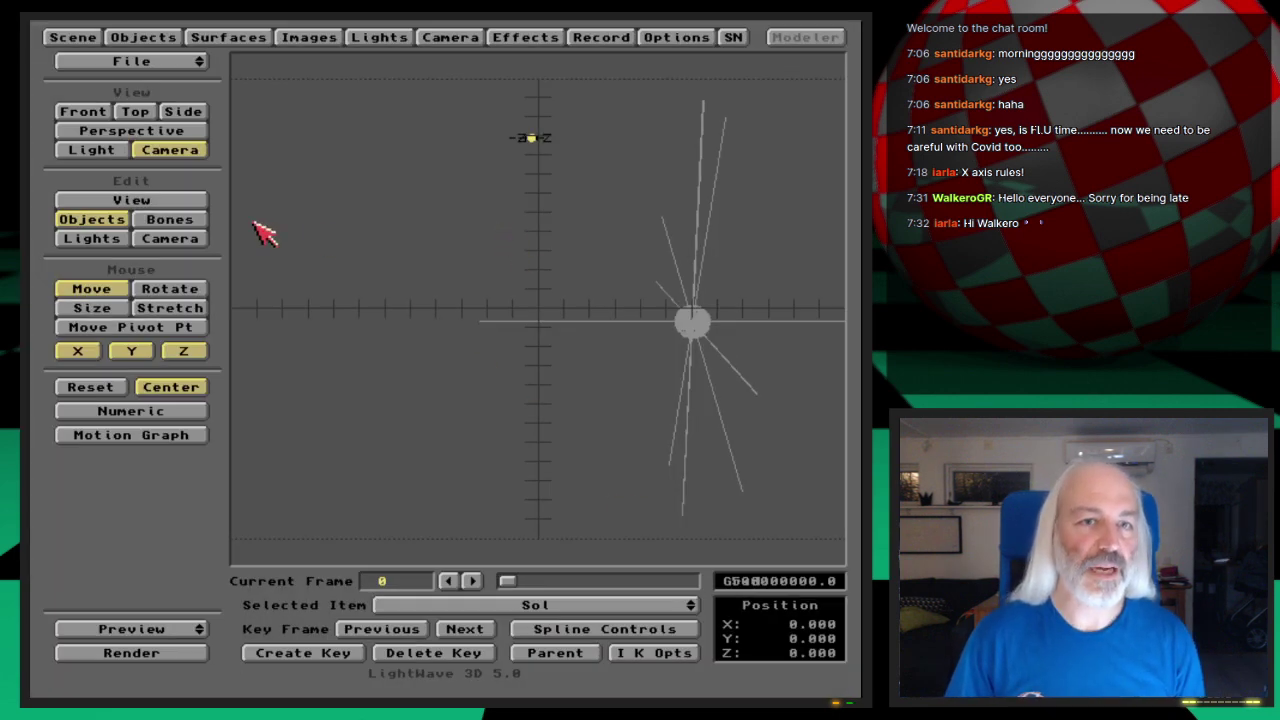
- Examine the Sol sphere and its surrounding lights up close in the top view
{"action": "left_click", "coordinate": [135, 111]}
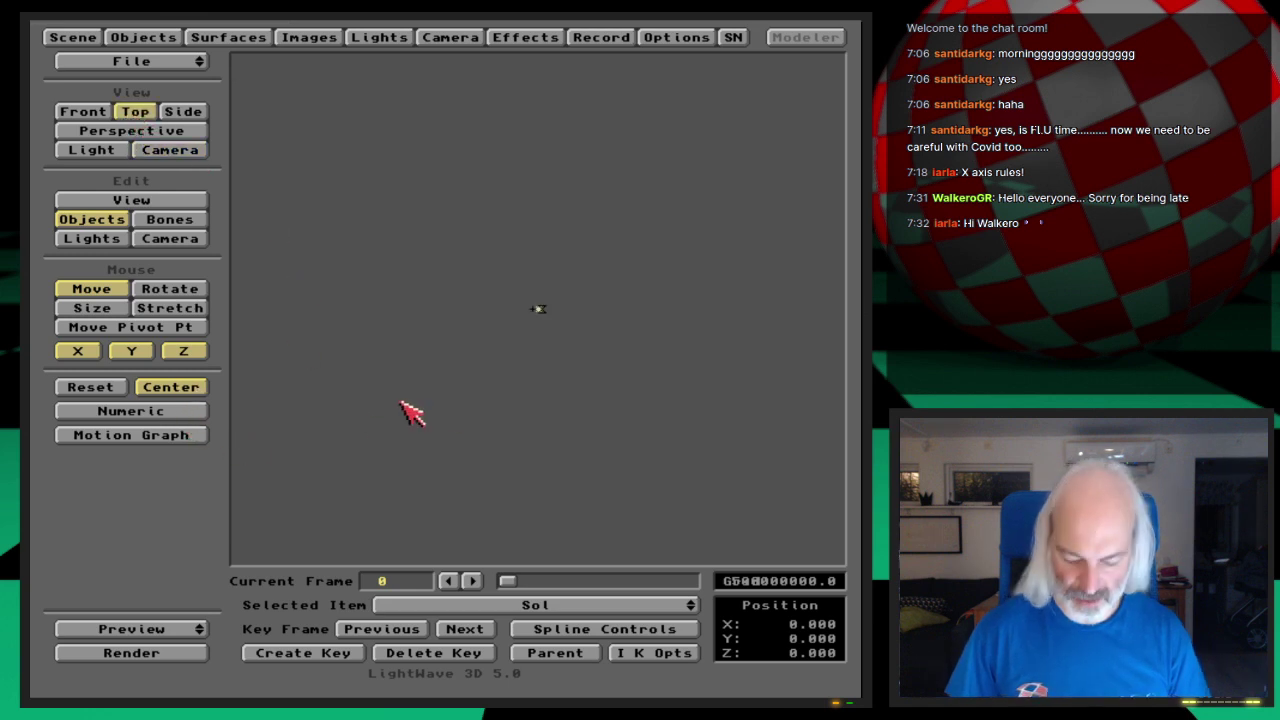
{"action": "key", "text": "period"}
{"action": "key", "text": "period"}
{"action": "key", "text": "period"}
{"action": "key", "text": "period"}
{"action": "key", "text": "period"}
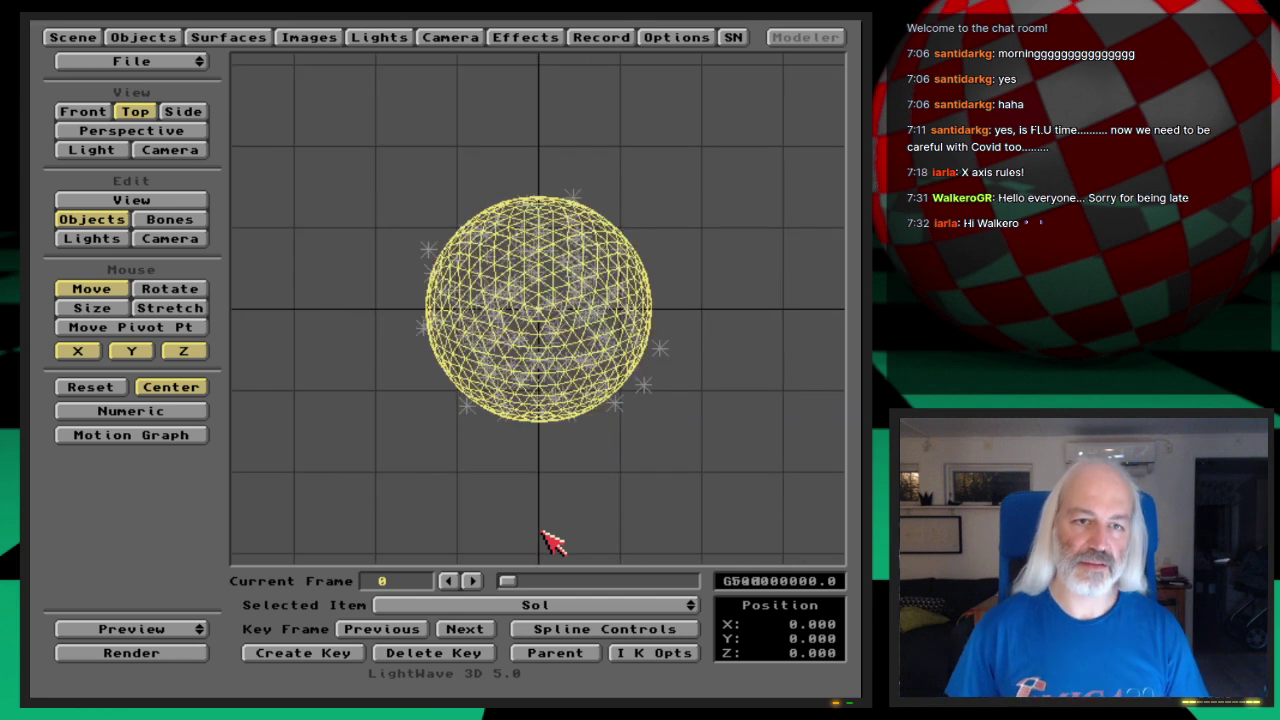
{"action": "key", "text": "period"}
{"action": "key", "text": "comma"}
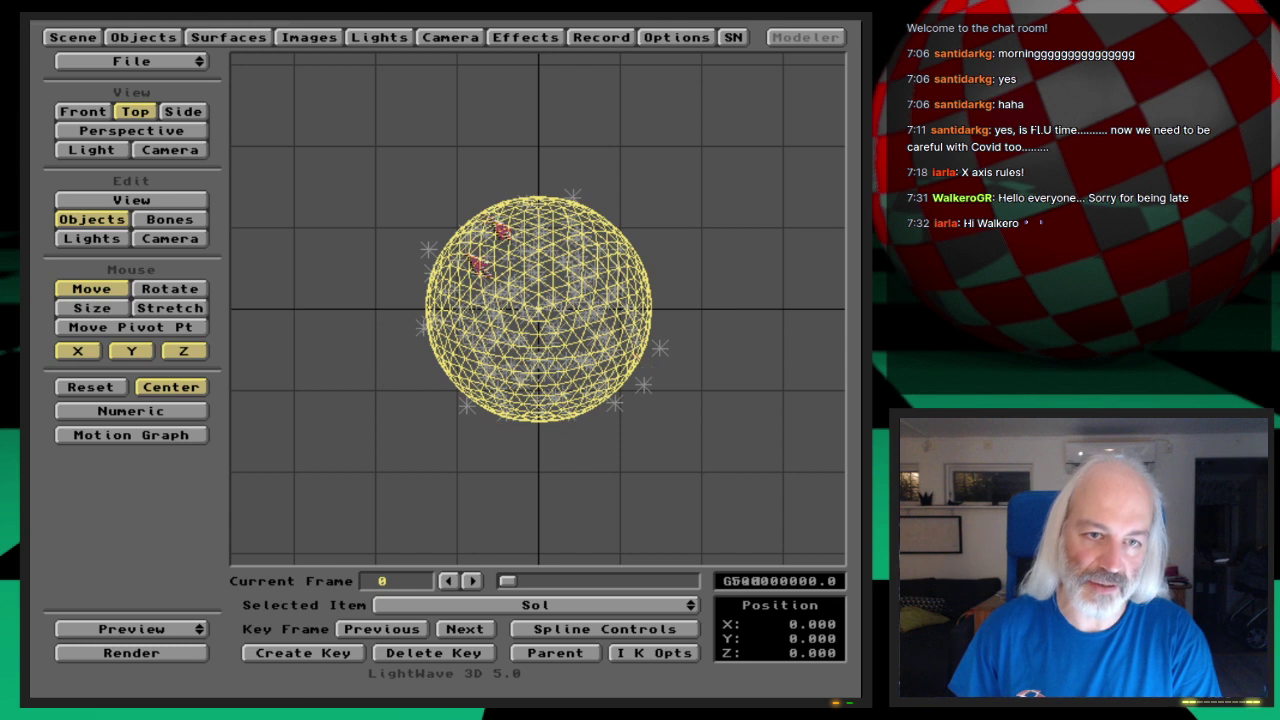
{"action": "key", "text": "period"}
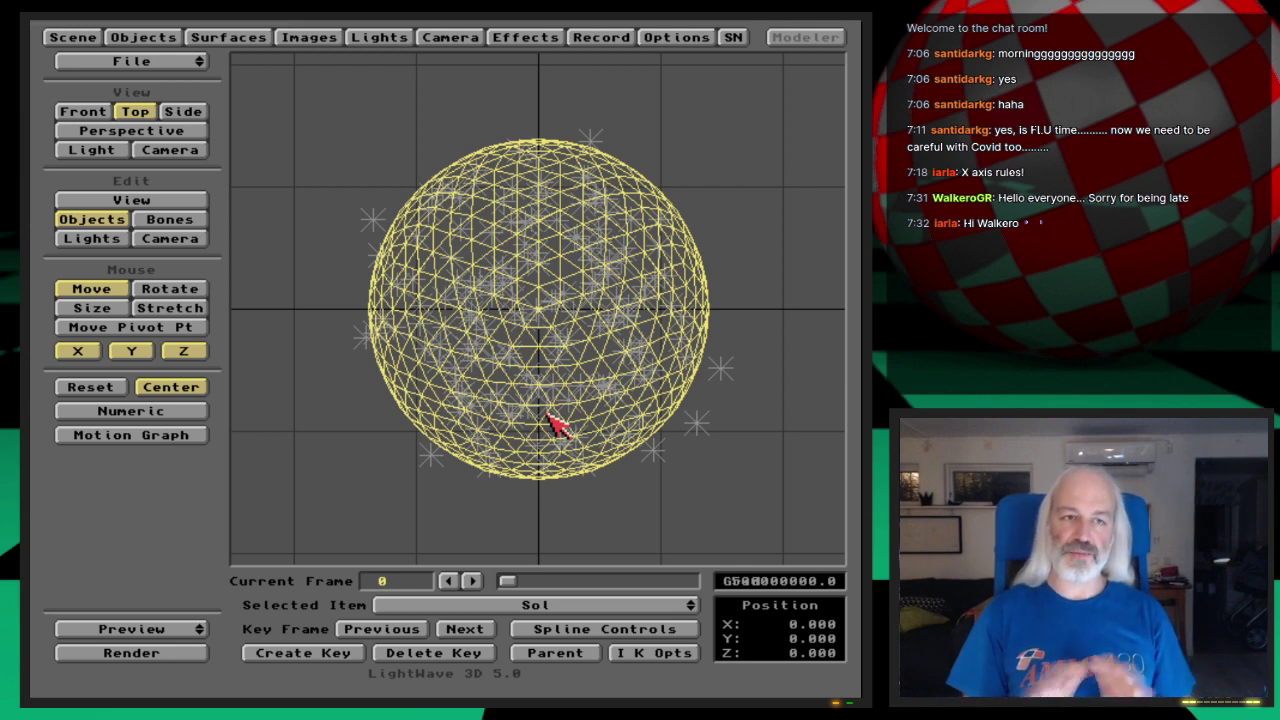
- Compare the shadow options of the Earth and Sol objects in the object settings
{"action": "left_click", "coordinate": [160, 37]}
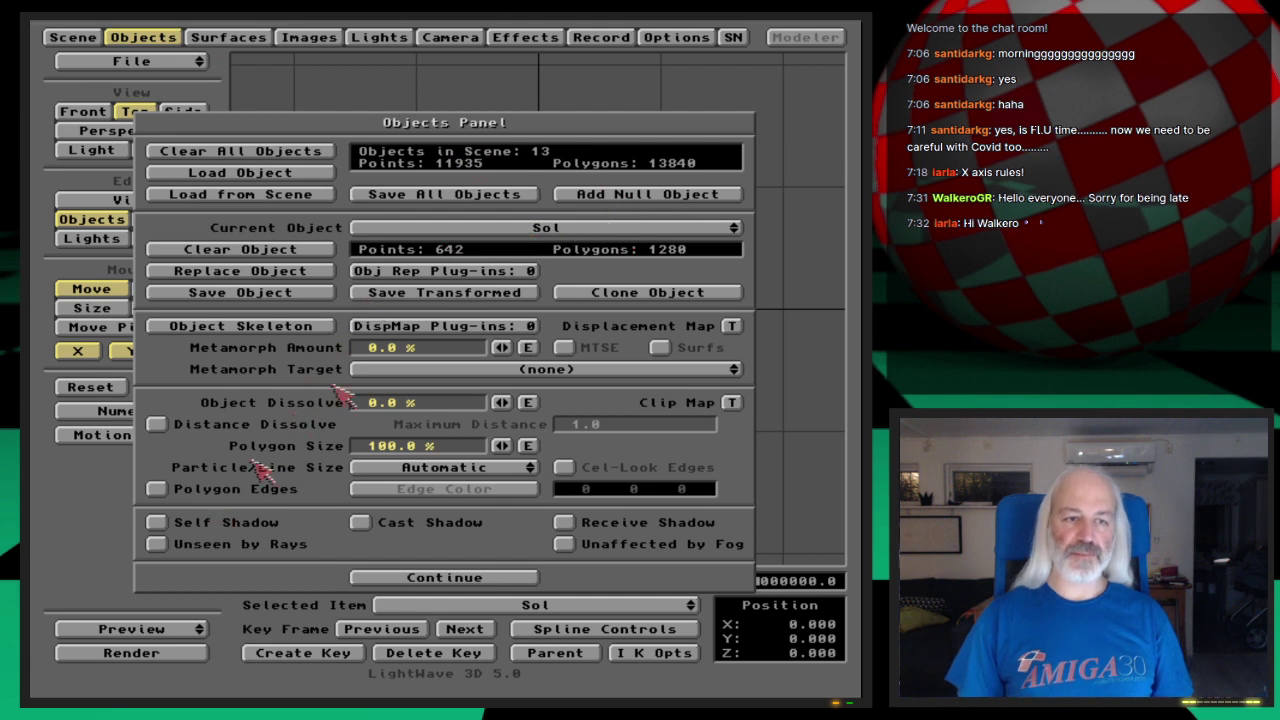
{"action": "left_click", "coordinate": [493, 227]}
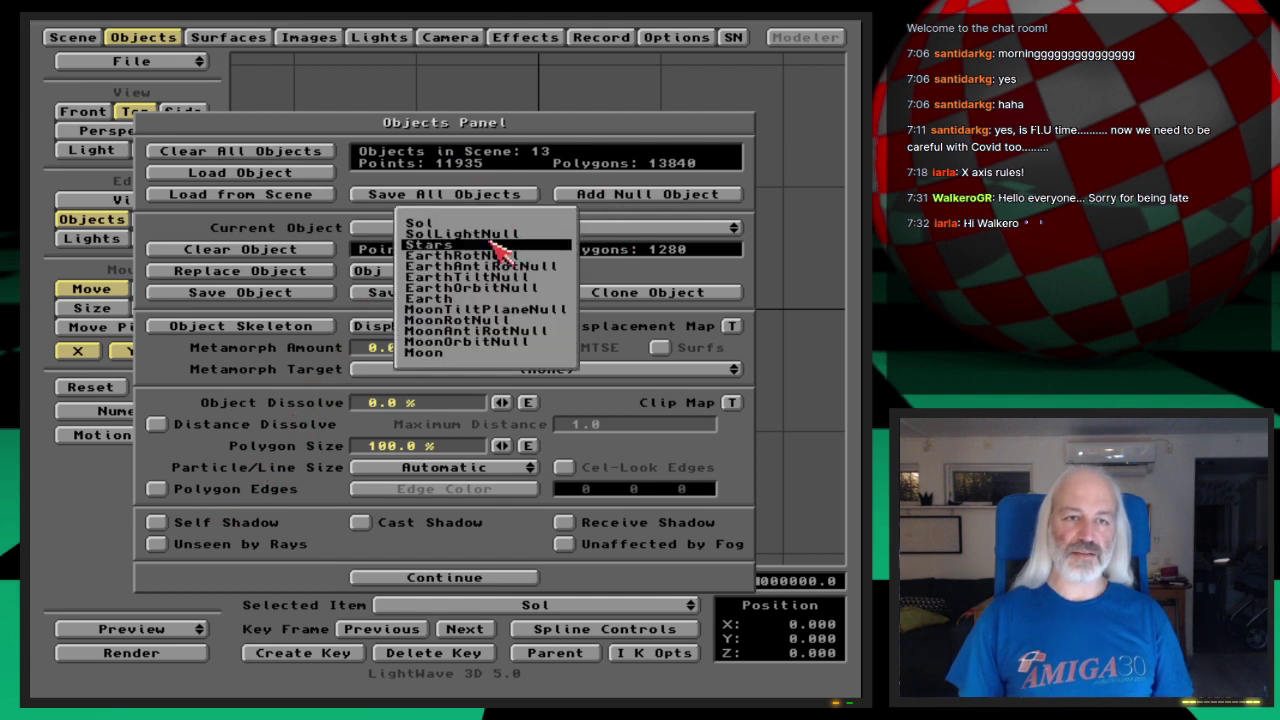
{"action": "left_click", "coordinate": [495, 298]}
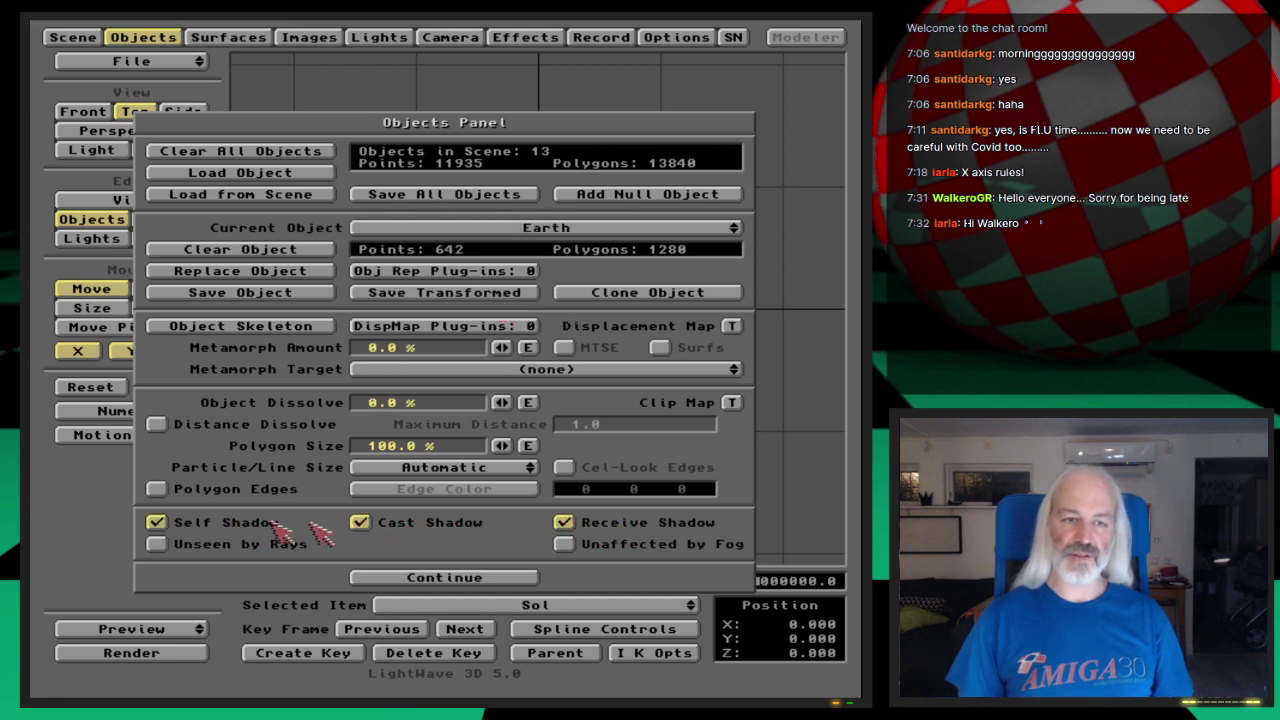
{"action": "left_click_drag", "start_coordinate": [540, 228], "coordinate": [540, 158]}
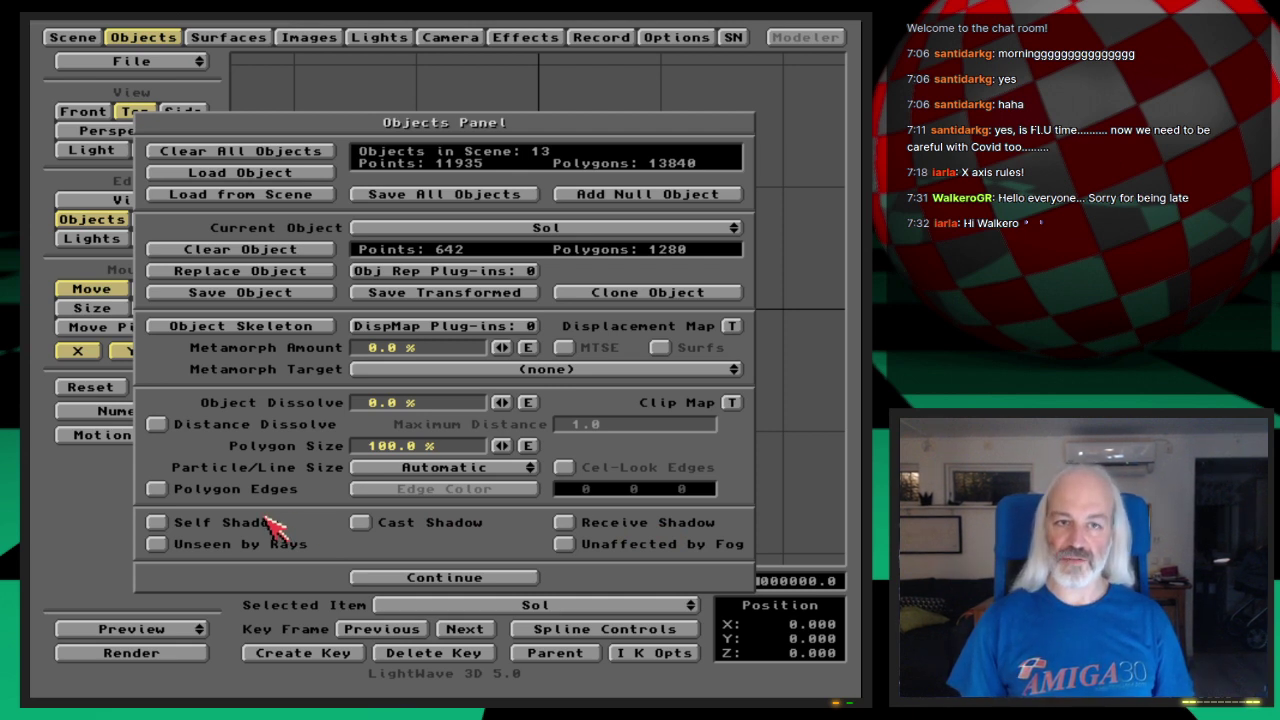
{"action": "left_click", "coordinate": [162, 37]}
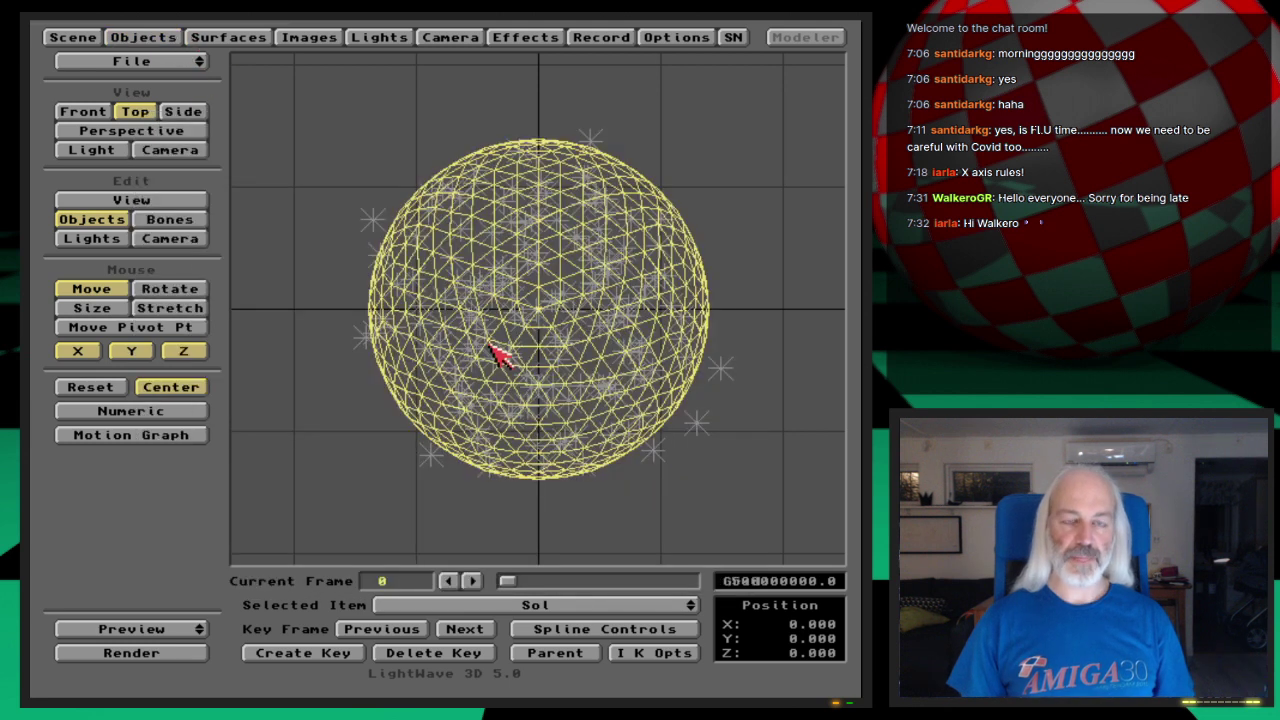
- Select the SolLightNull object to examine its place at the centre of the Sol sphere
{"action": "left_click", "coordinate": [576, 605]}
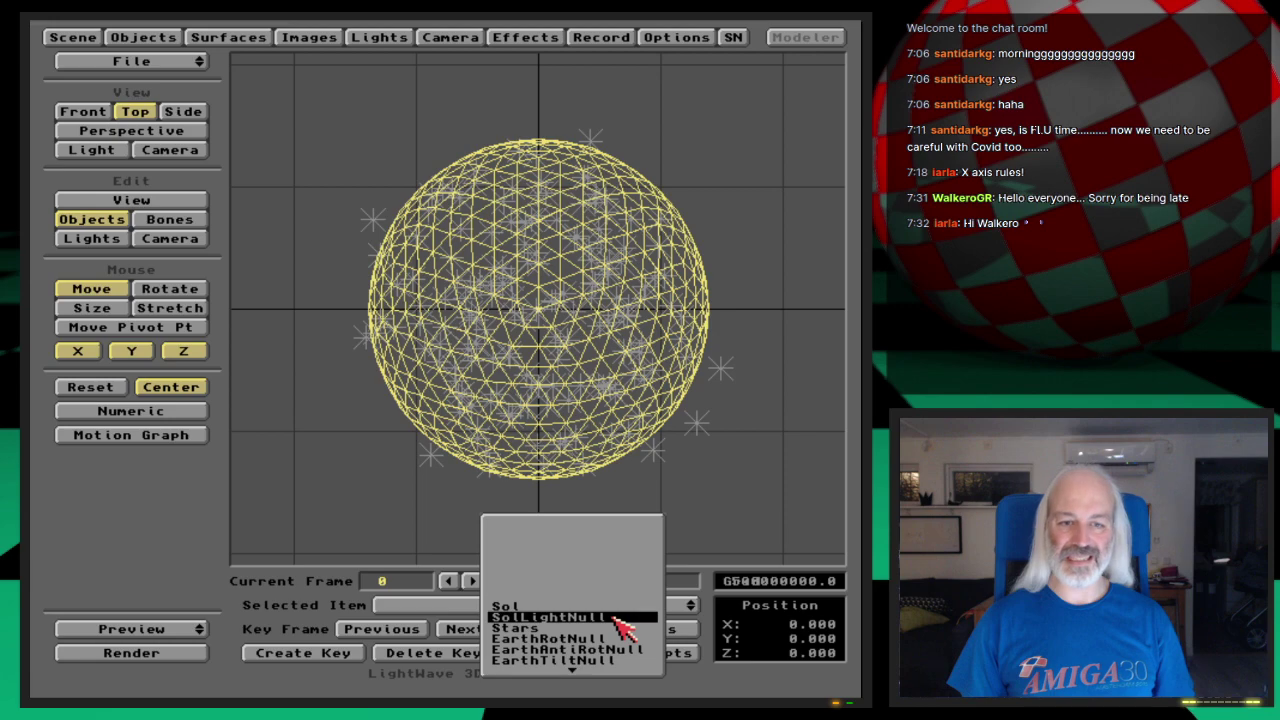
{"action": "left_click", "coordinate": [620, 624]}
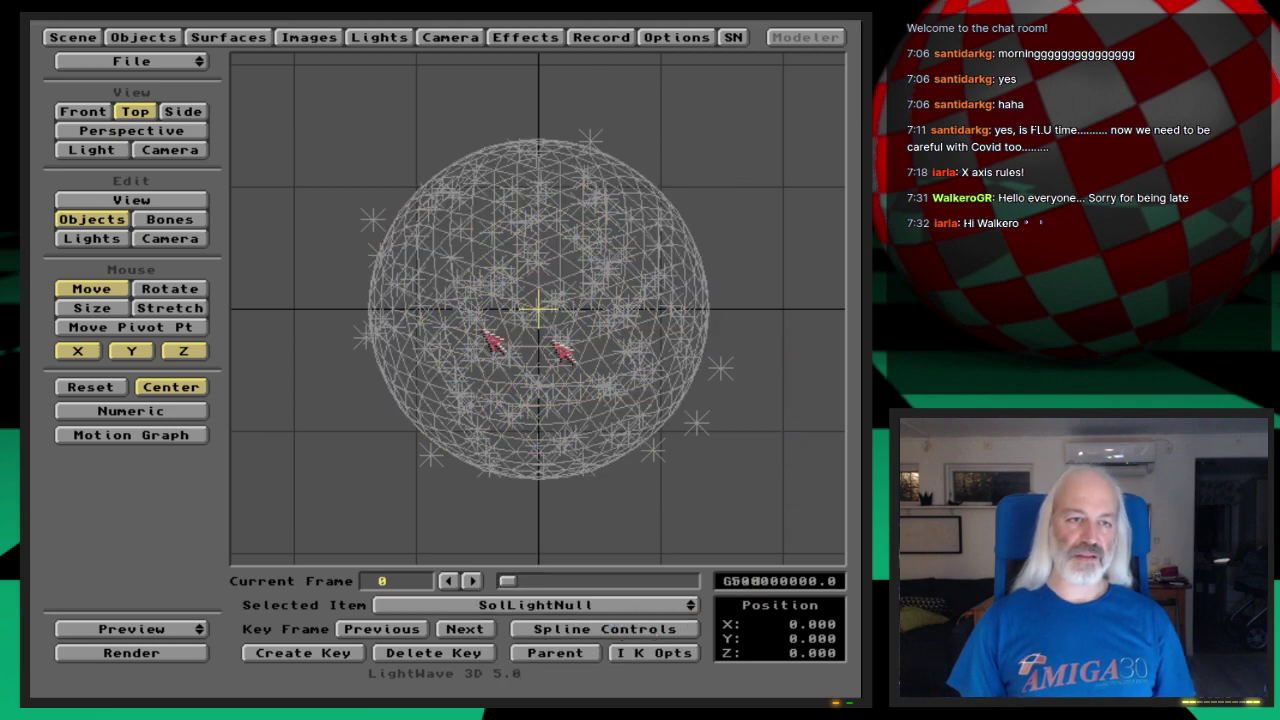
{"action": "mouse_move", "coordinate": [527, 438]}
{"action": "left_mouse_down"}
{"action": "mouse_move", "coordinate": [601, 435]}
{"action": "mouse_move", "coordinate": [547, 436]}
{"action": "left_mouse_up"}
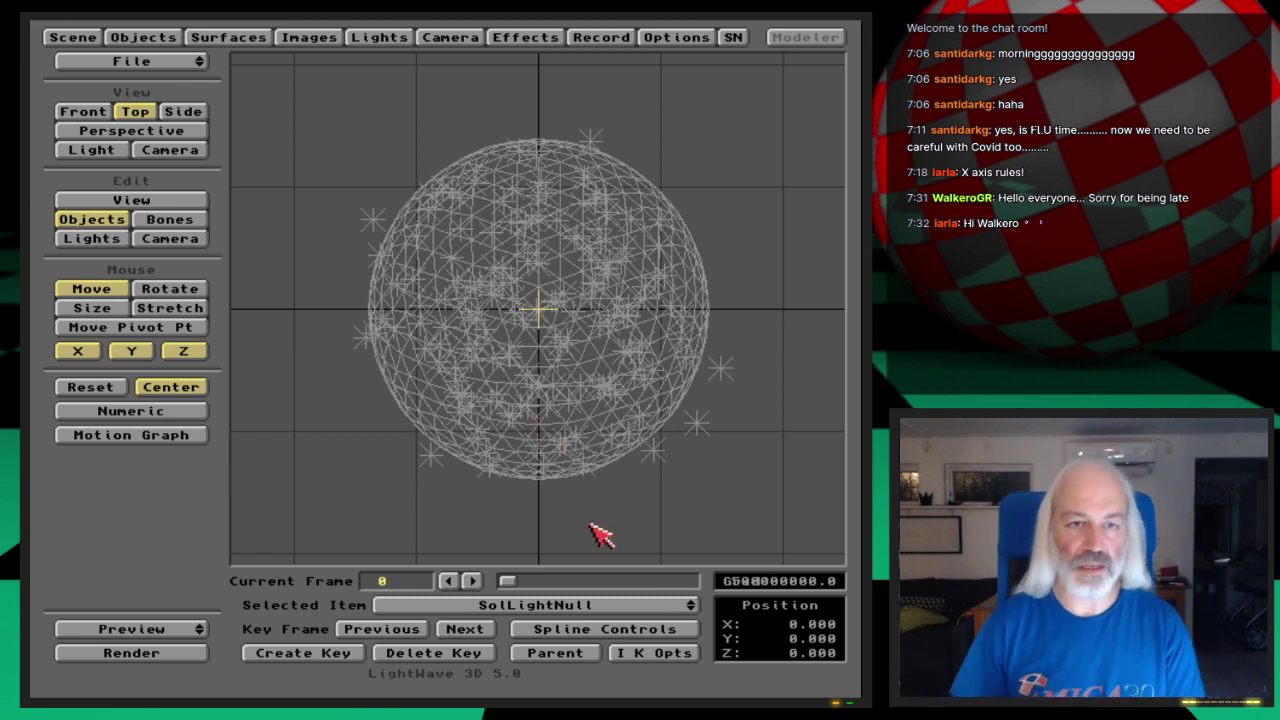
- Select the EarthRotNull object and go to frame 8760 with the top view zoomed out
{"action": "left_click_drag", "start_coordinate": [578, 605], "coordinate": [624, 614]}
{"action": "key", "text": "Down"}
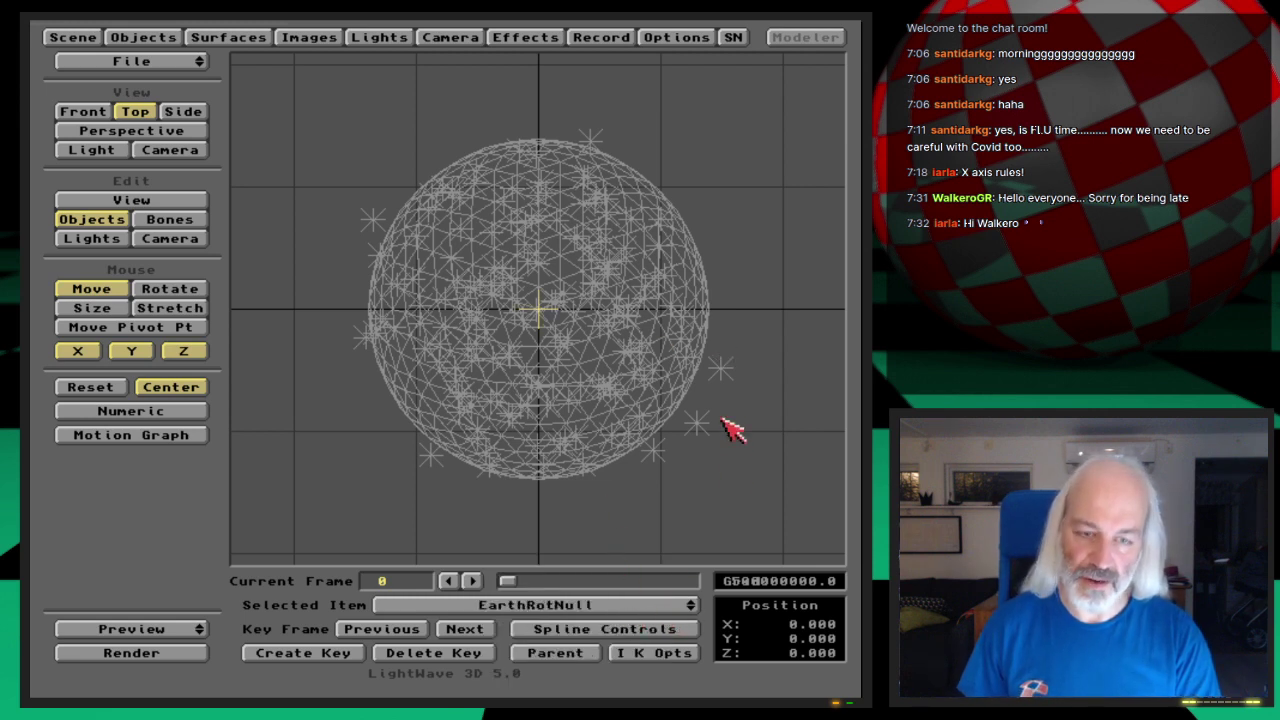
{"action": "key", "text": "comma"}
{"action": "key", "text": "comma"}
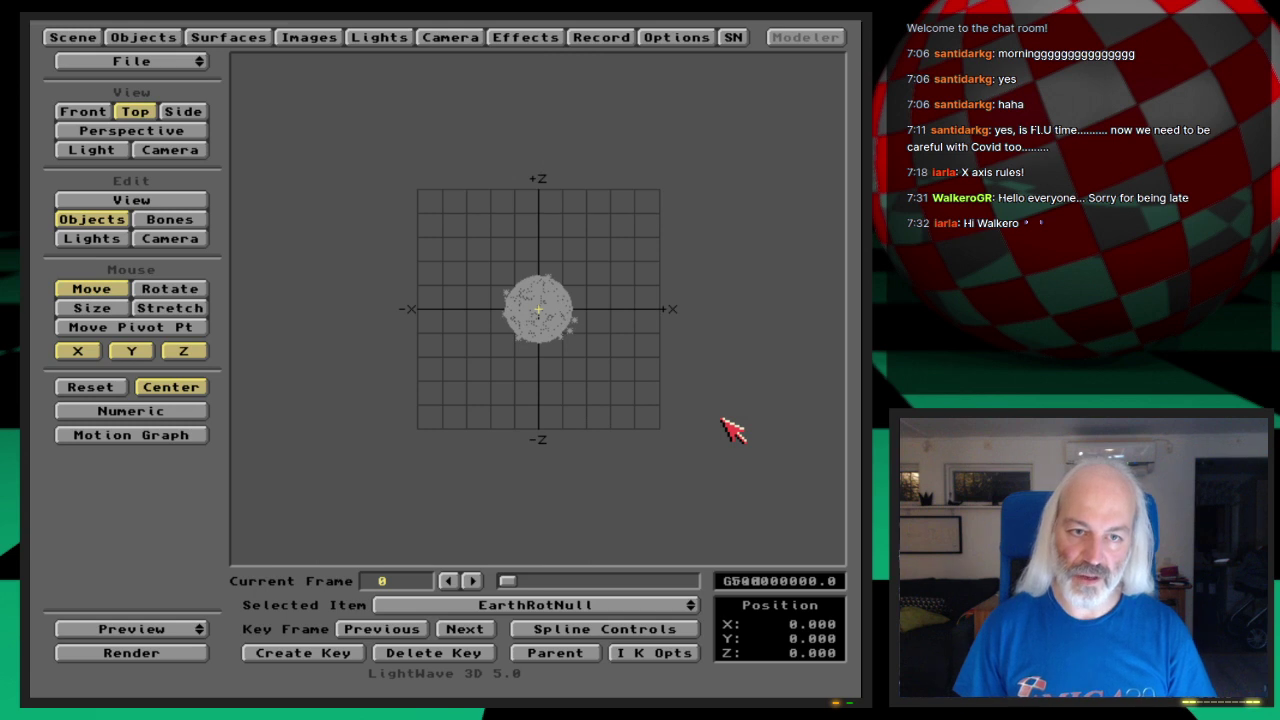
{"action": "key", "text": "period"}
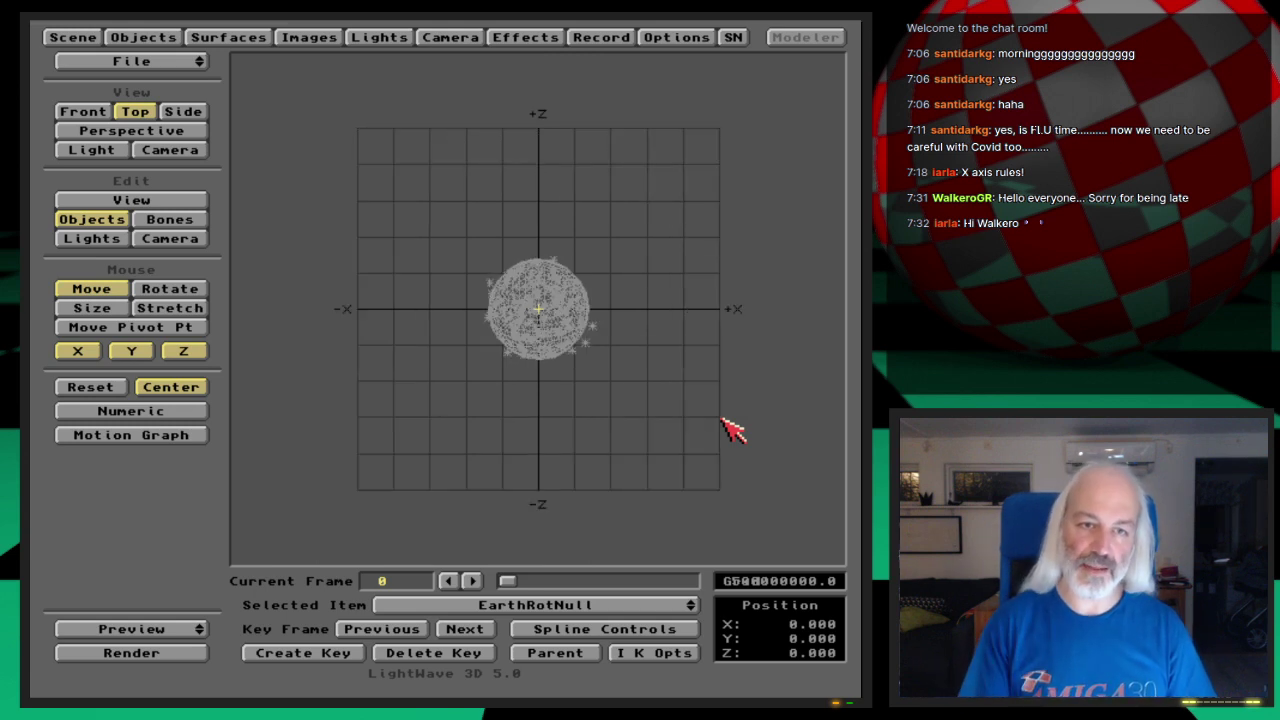
{"action": "key", "text": "period"}
{"action": "key", "text": "comma"}
{"action": "key", "text": "comma"}
{"action": "key", "text": "comma"}
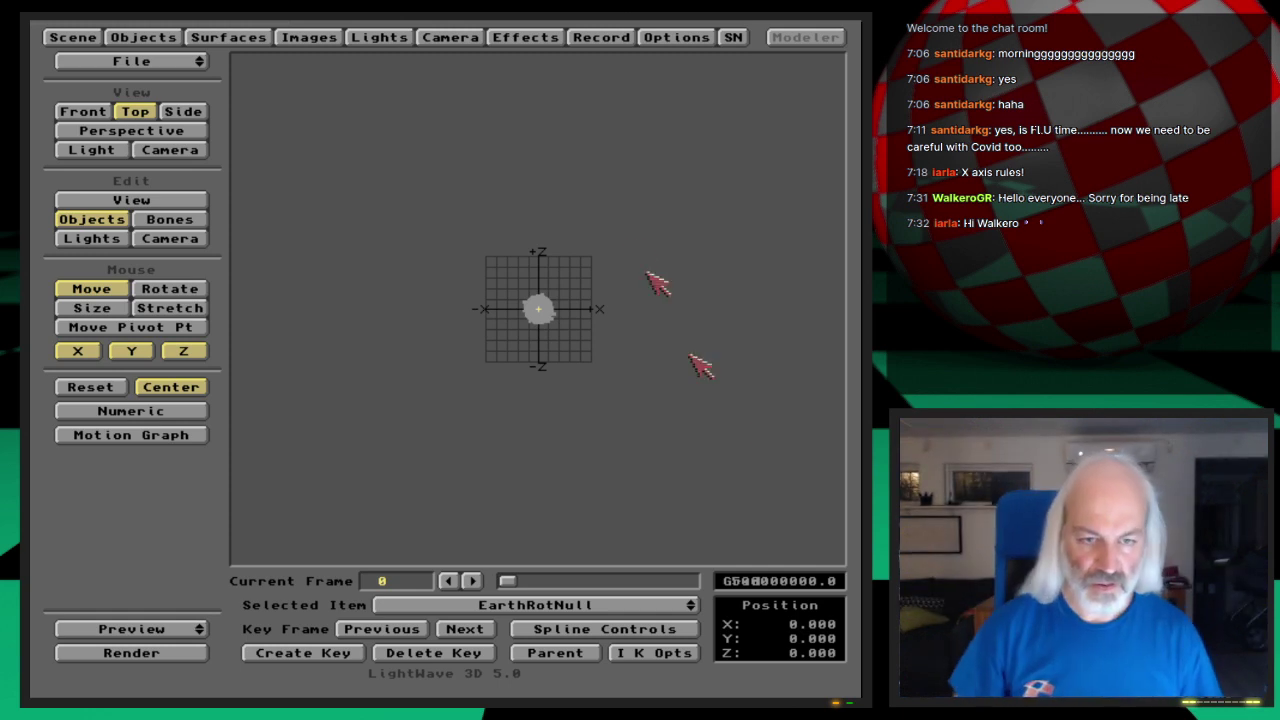
{"action": "key", "text": "Left"}
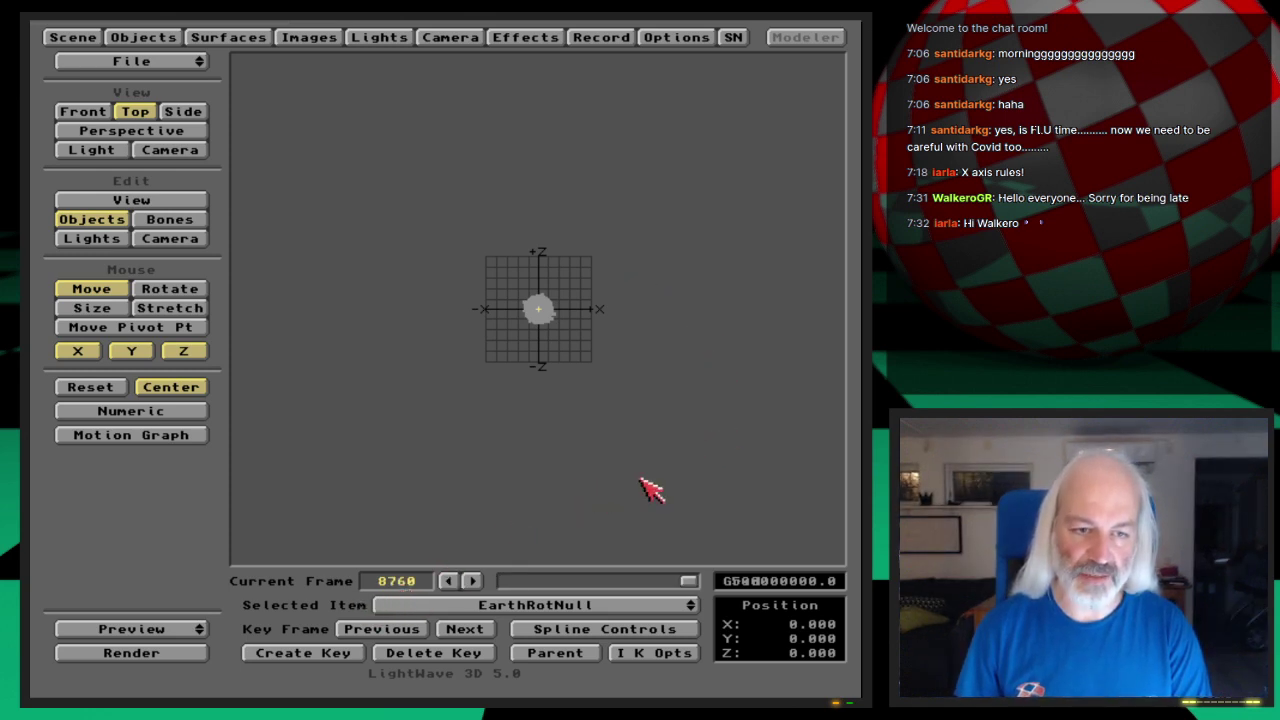
- Advance through the first frames with EarthRotNull selected to watch its motion, then return to frame 0
{"action": "key", "text": "Right"}
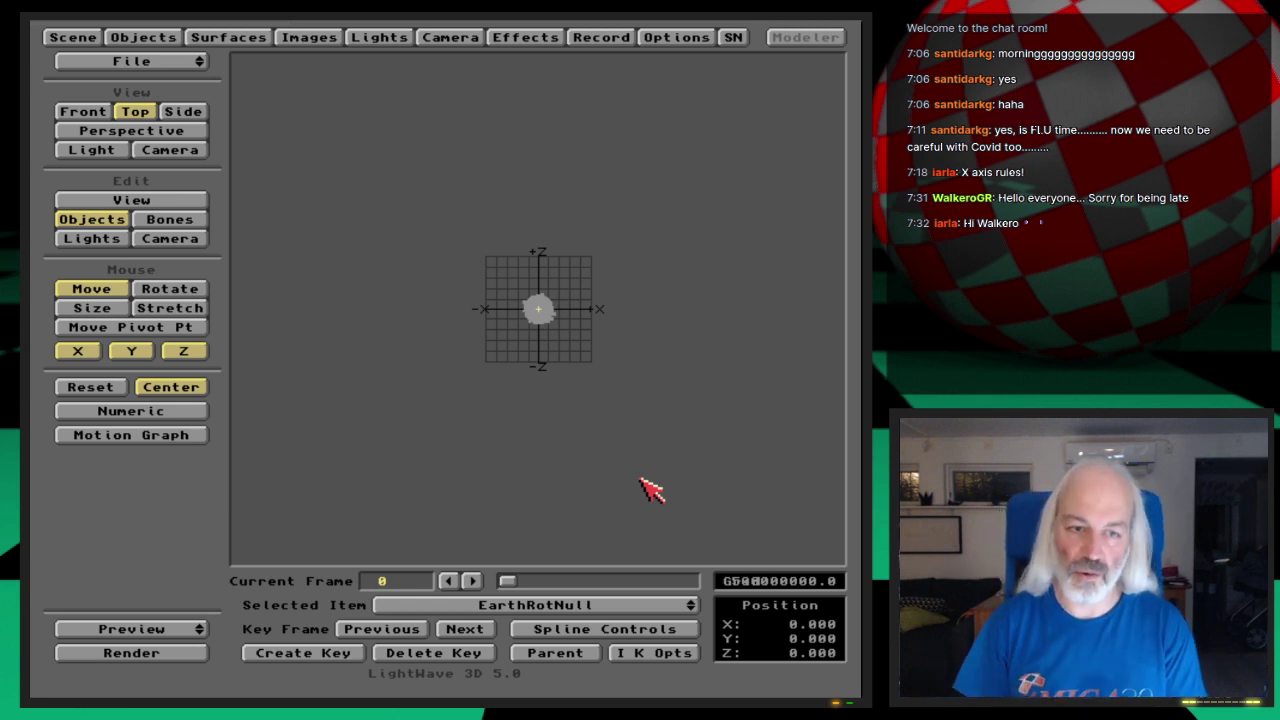
{"action": "key", "text": "Right"}
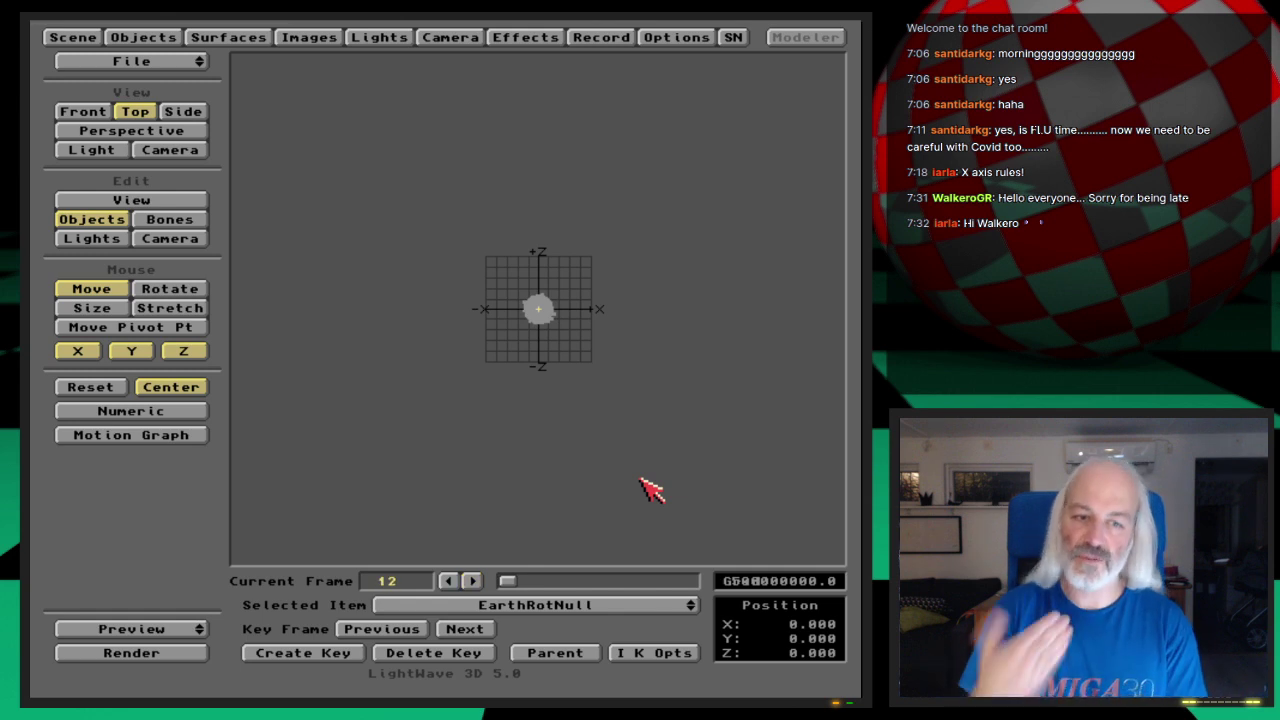
{"action": "key", "text": "Right"}
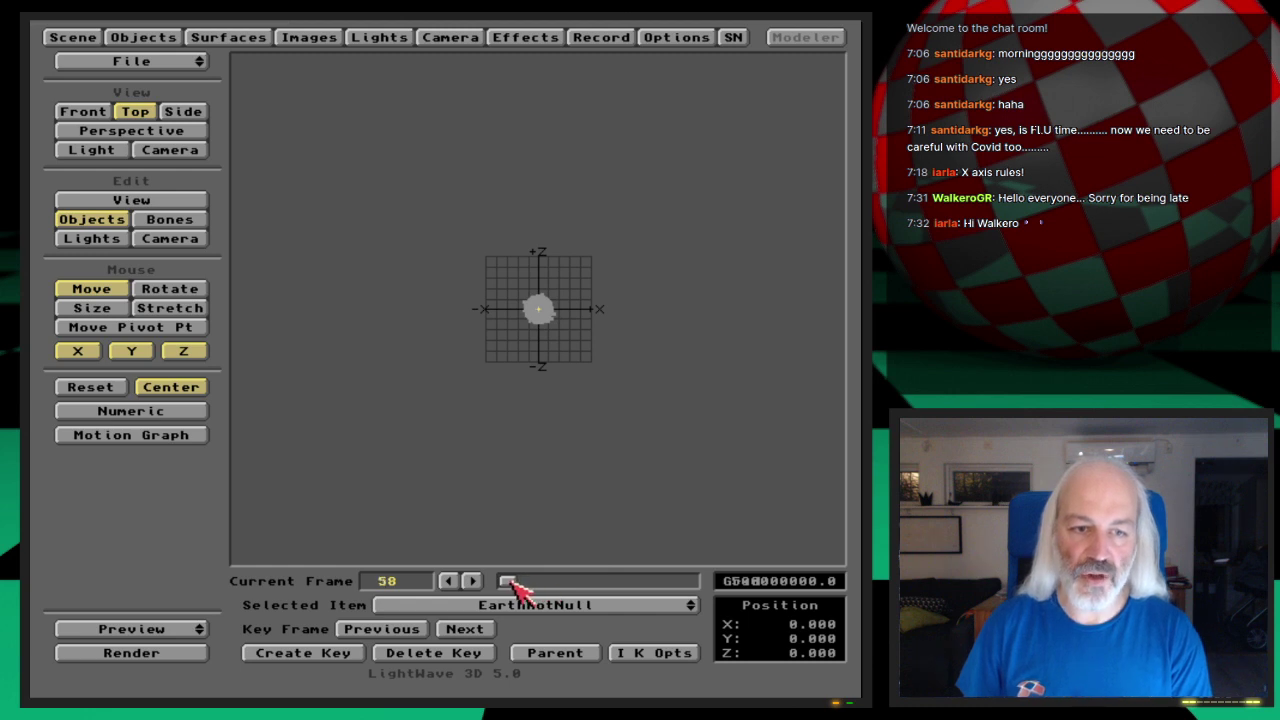
{"action": "left_click_drag", "start_coordinate": [522, 584], "coordinate": [420, 588]}
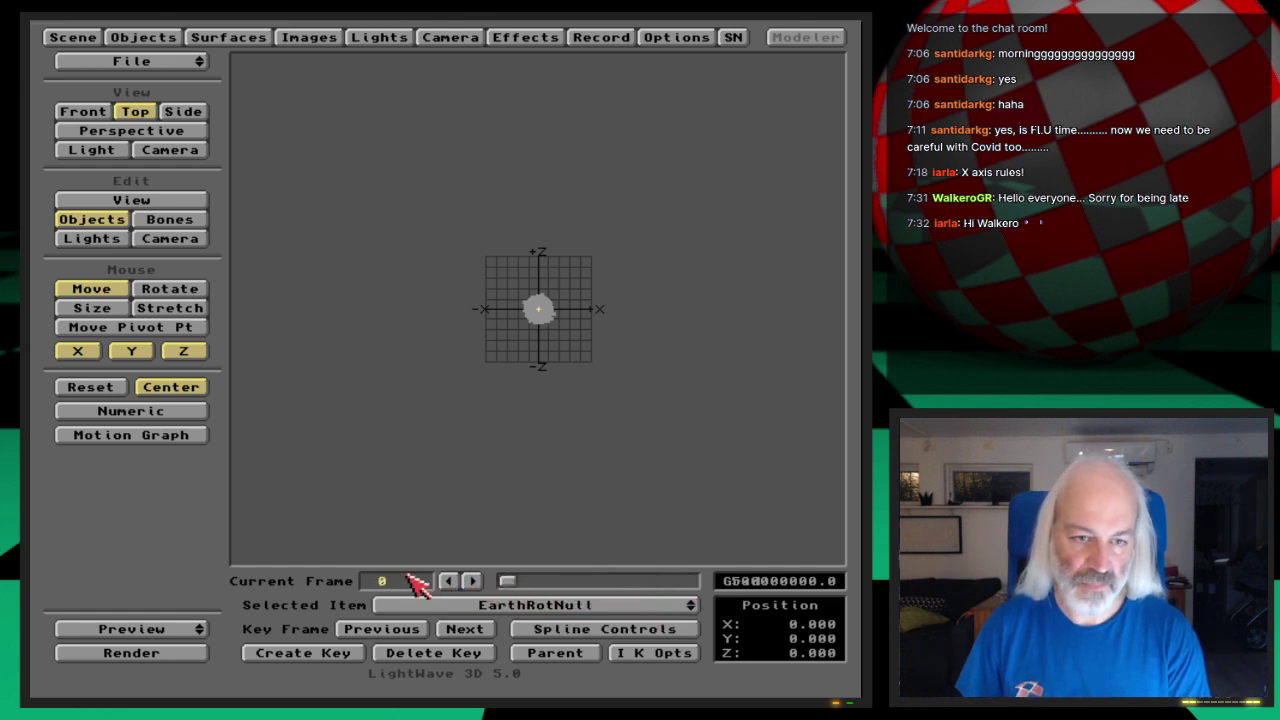
- Select the EarthAntiRotNull object and examine it up close at the Earth's position in the top view
{"action": "left_click_drag", "start_coordinate": [628, 613], "coordinate": [693, 623]}
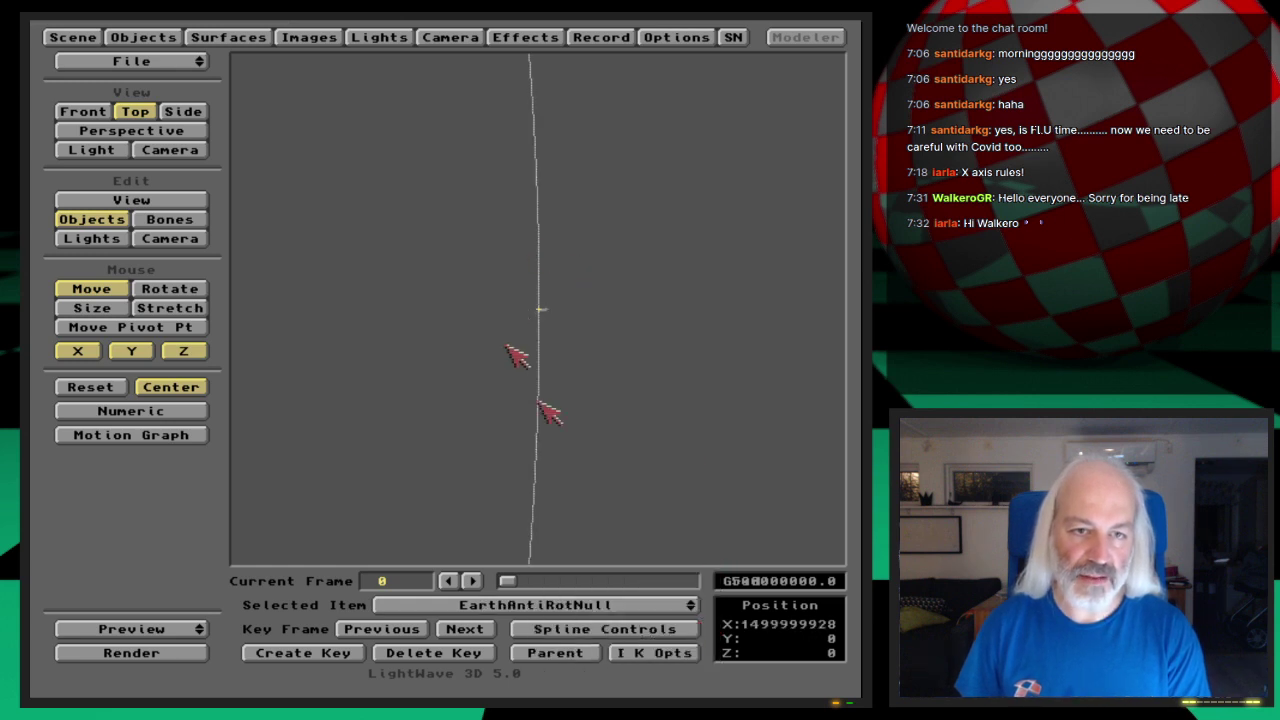
{"action": "key", "text": "period"}
{"action": "key", "text": "period"}
{"action": "key", "text": "period"}
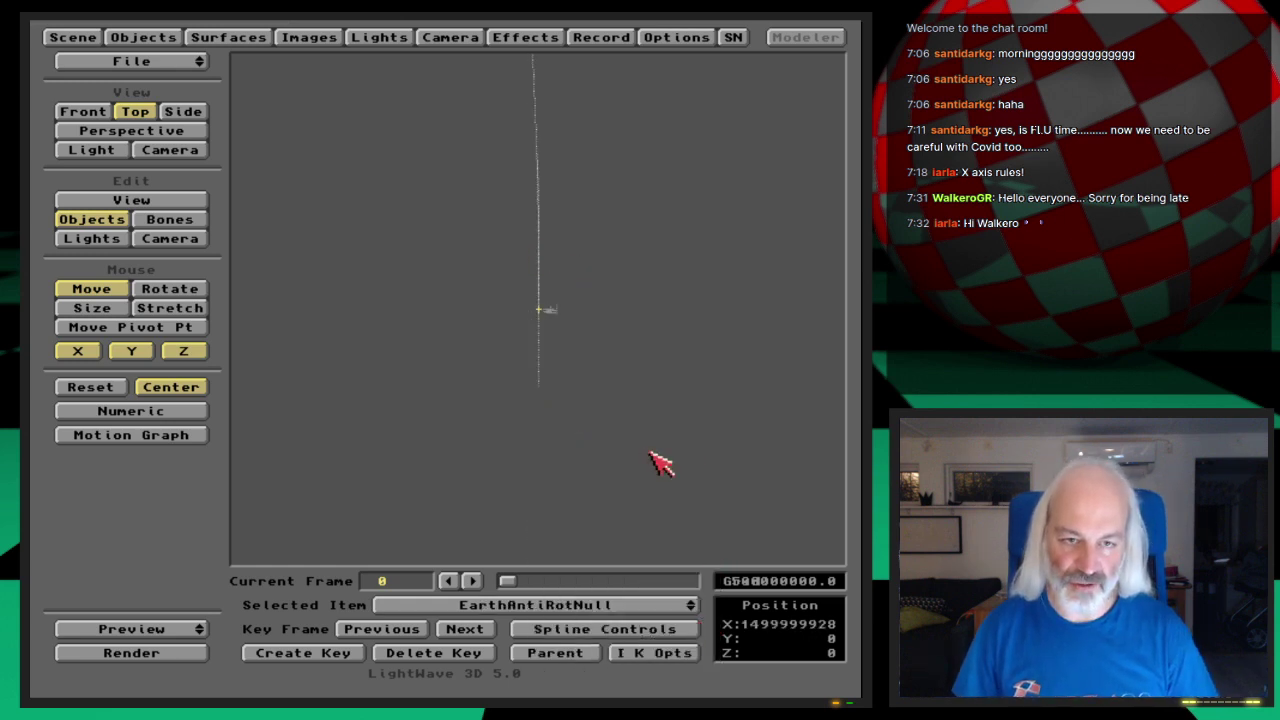
{"action": "key", "text": "period"}
{"action": "key", "text": "period"}
{"action": "key", "text": "period"}
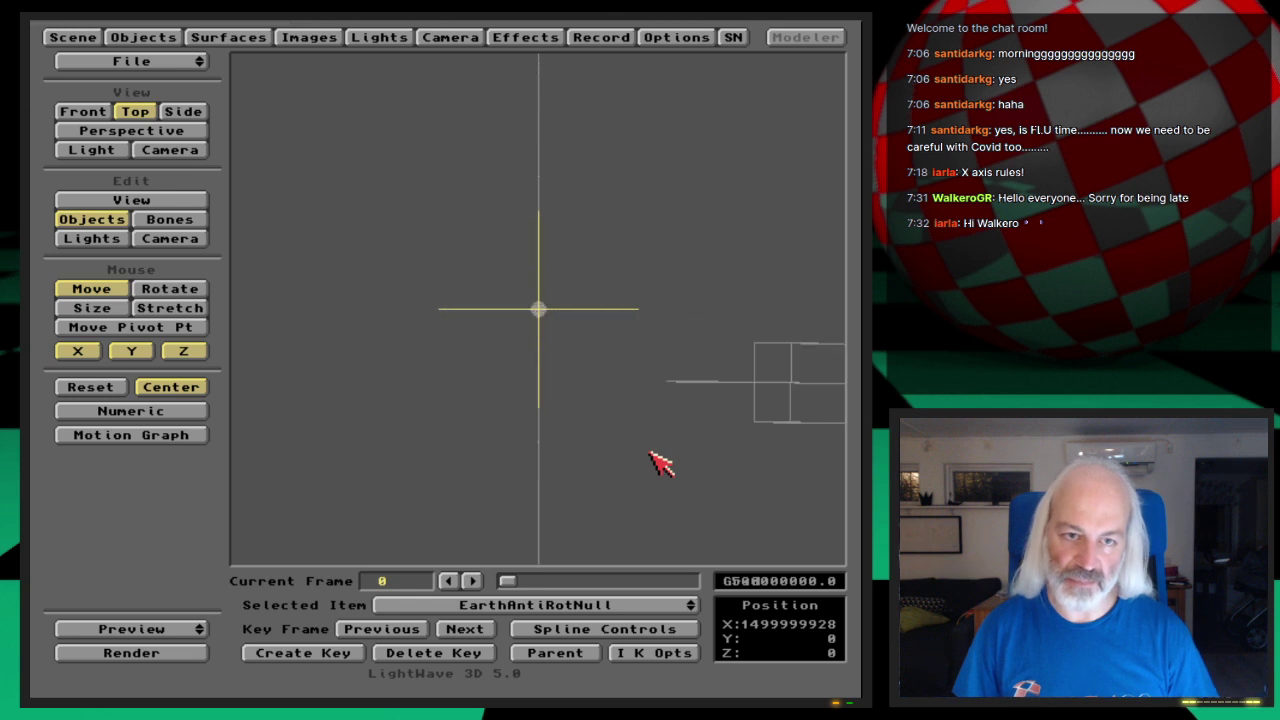
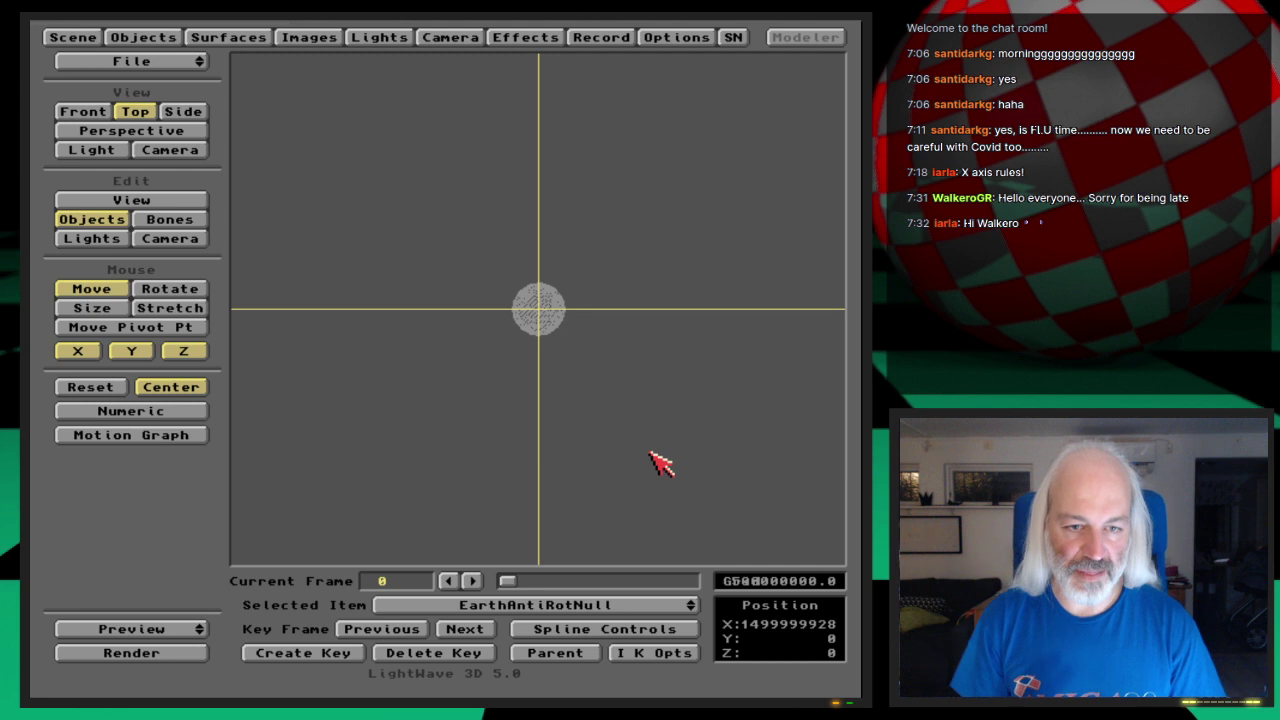
- Check the rotation values of EarthTiltNull, EarthOrbitNull and the Earth object in turn
{"action": "key", "text": "Up"}
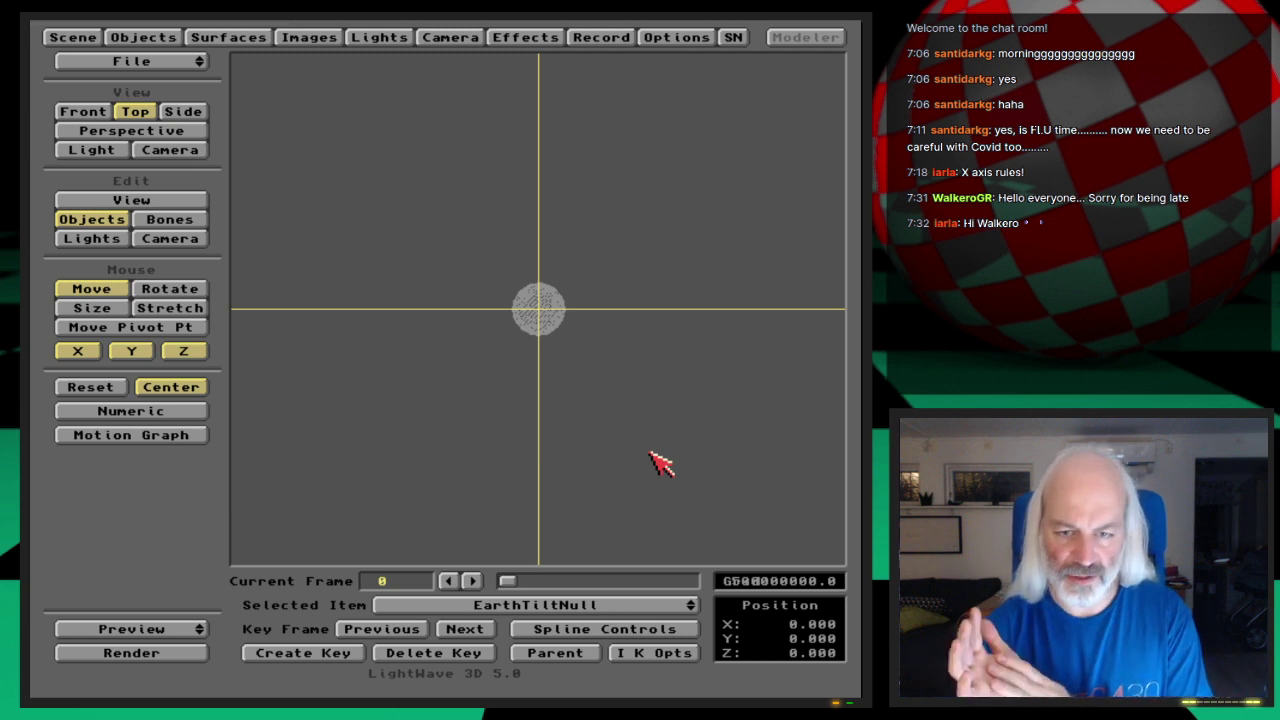
{"action": "key", "text": "y"}
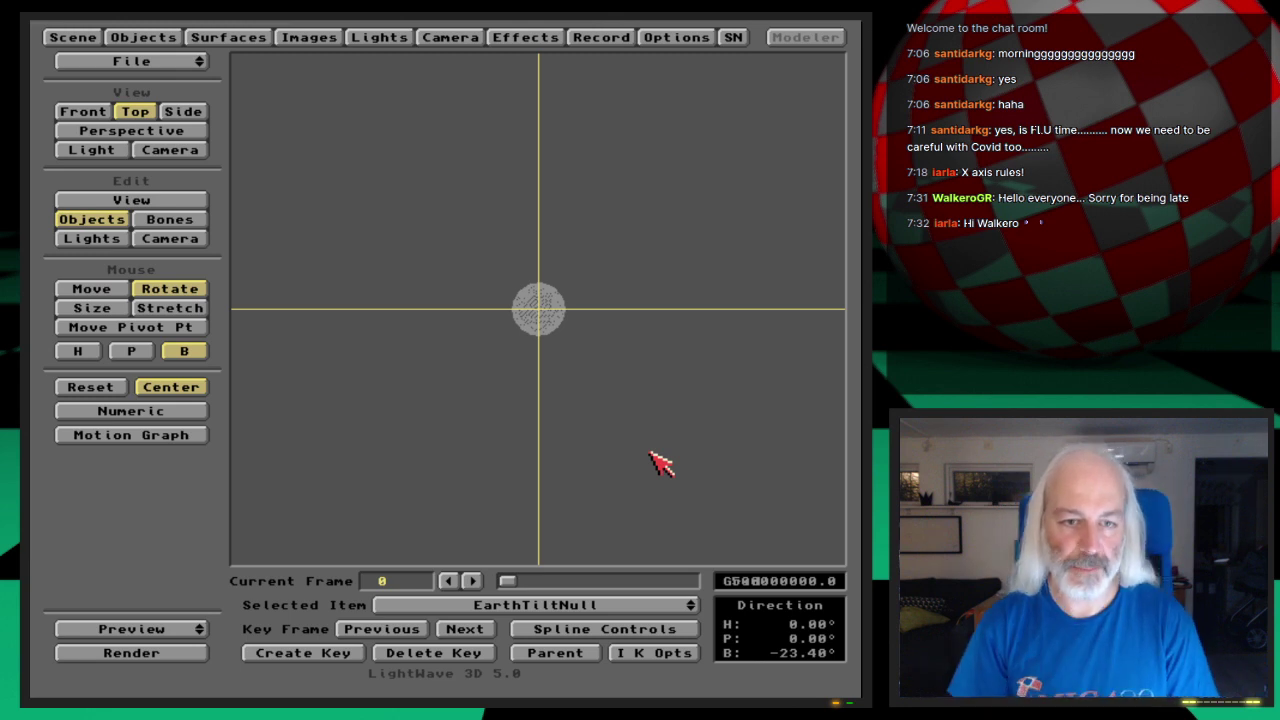
{"action": "key", "text": "Up"}
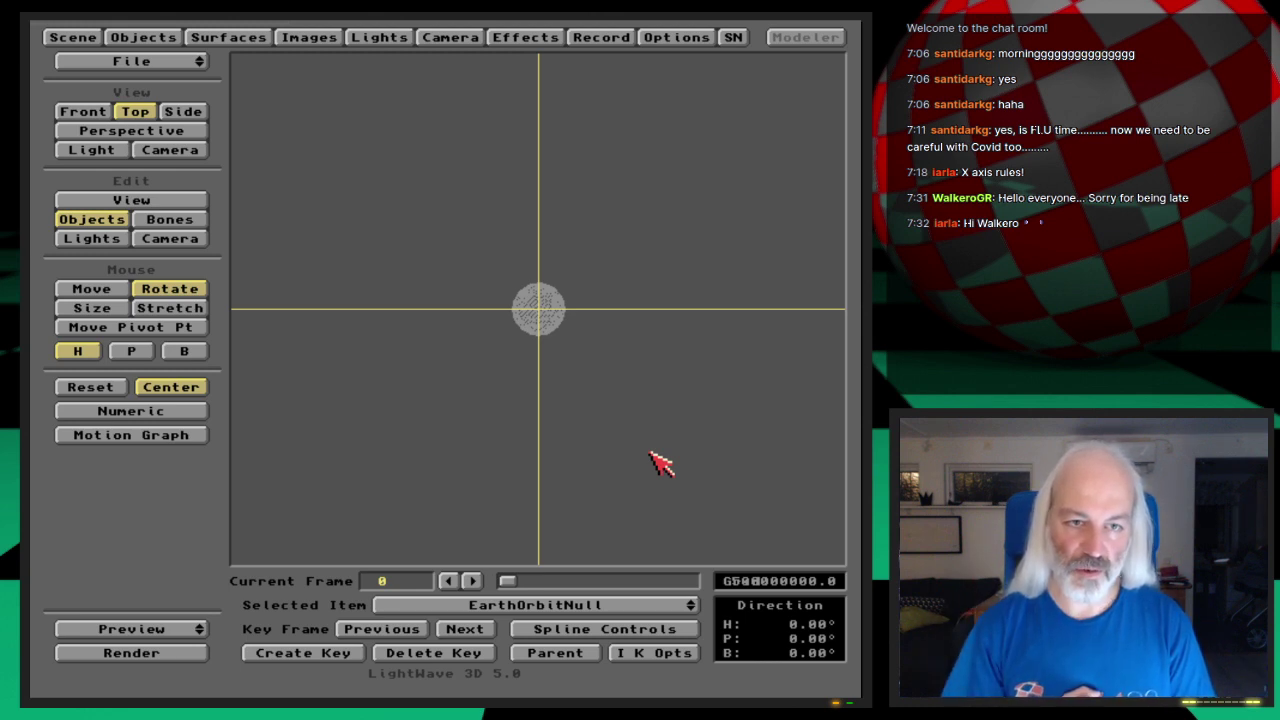
{"action": "key", "text": "Down"}
{"action": "key", "text": "Up"}
{"action": "key", "text": "Down"}
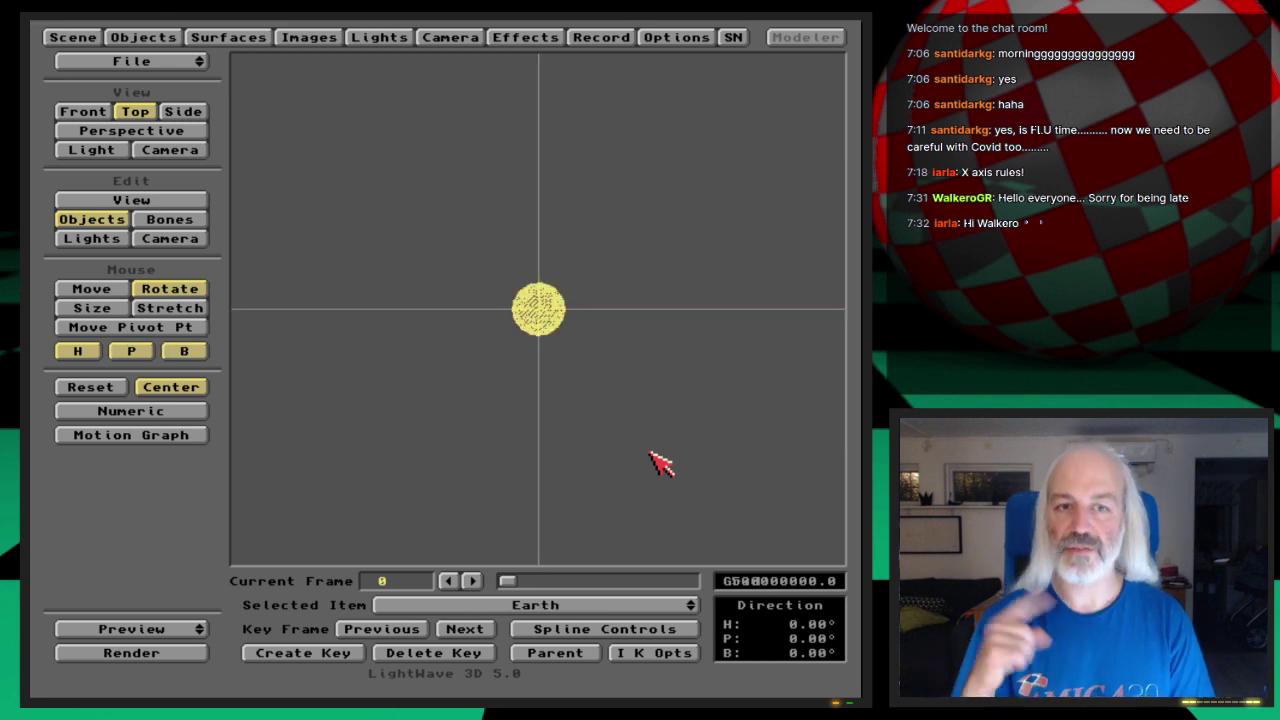
- Select MoonTiltPlaneNull to check its rotation, and review the remaining Moon nulls in the list of scene objects
{"action": "key", "text": "Down"}
{"action": "key", "text": "Up"}
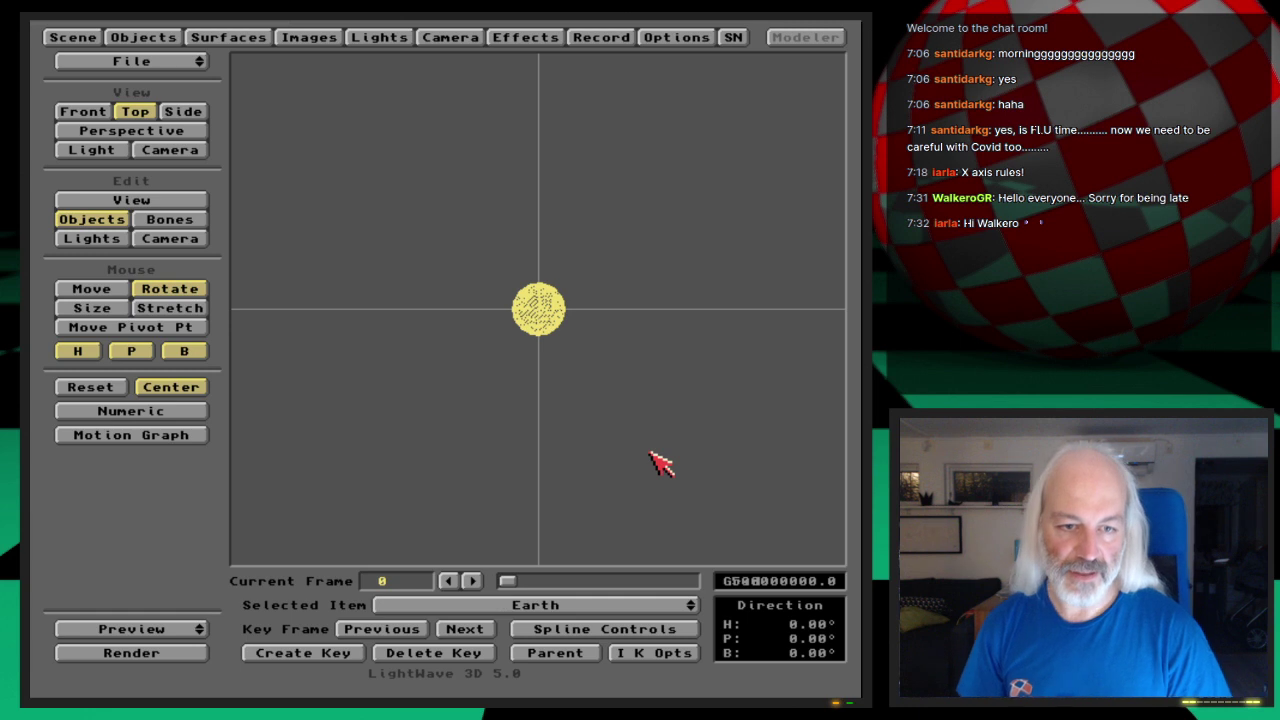
{"action": "key", "text": "Down"}
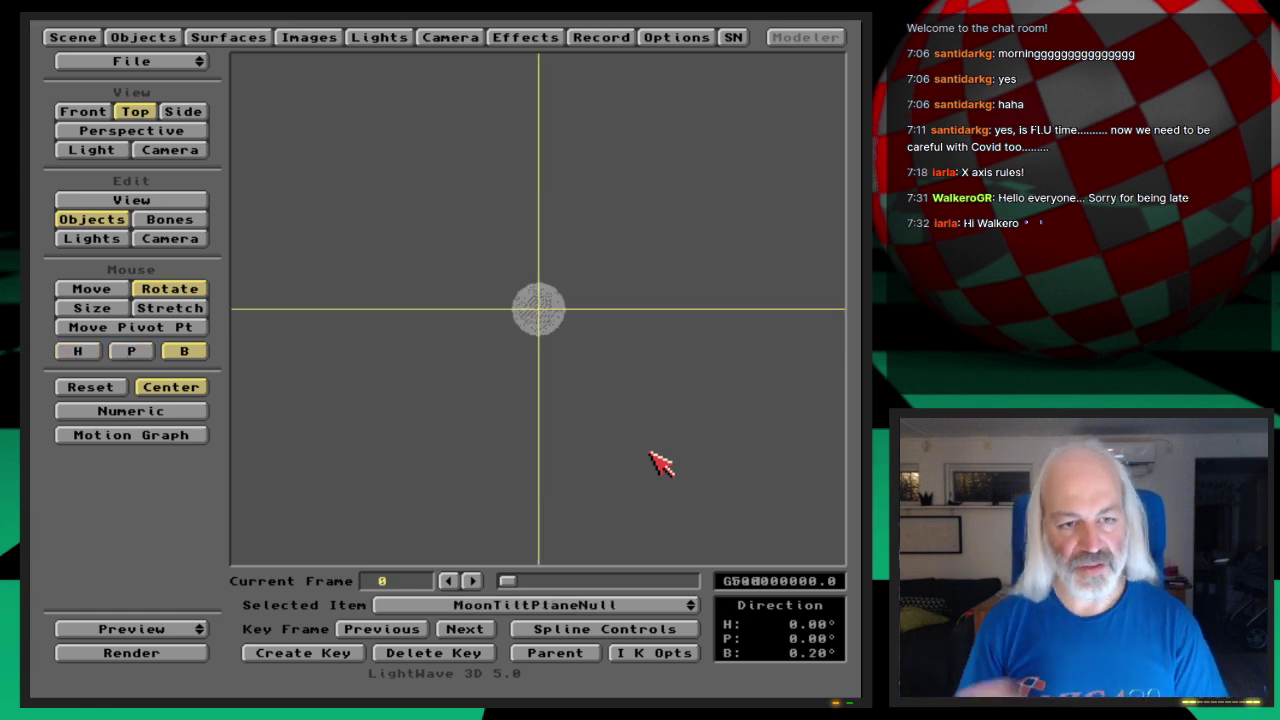
{"action": "left_click", "coordinate": [683, 606]}
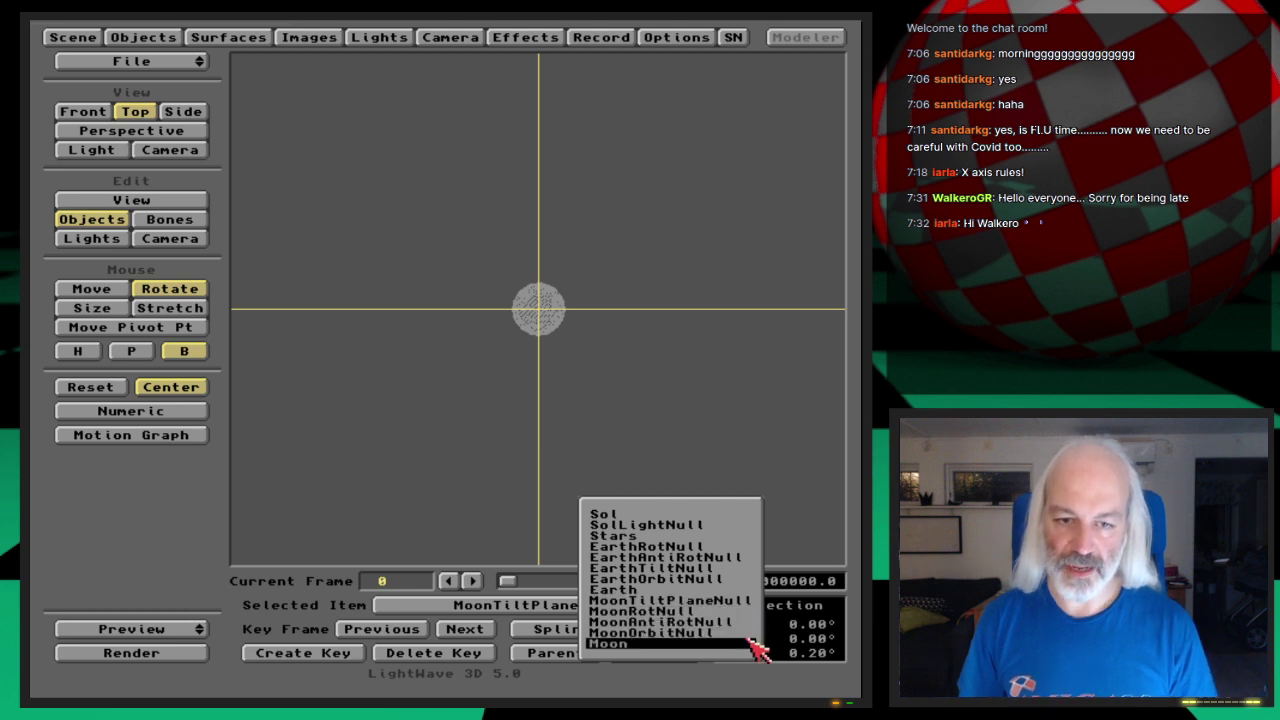
{"action": "left_click_drag", "start_coordinate": [748, 633], "coordinate": [751, 440]}
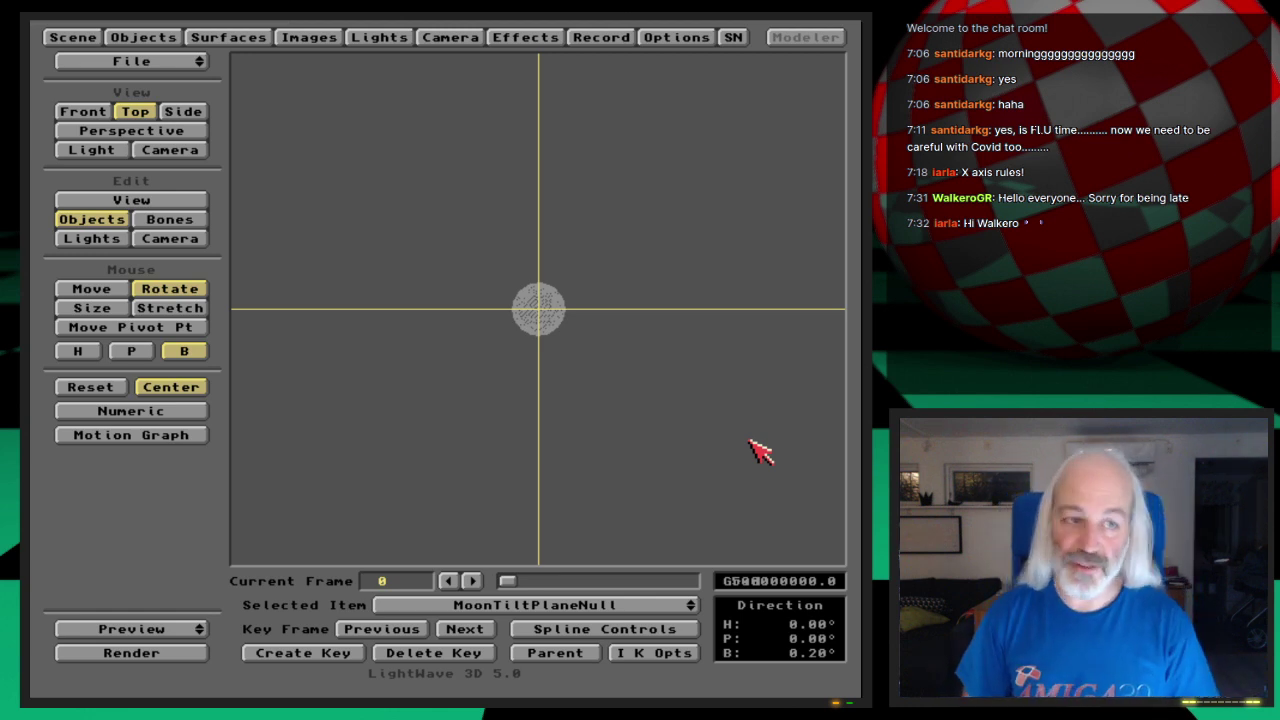
- Load the SolarSystem-MoonShadowOnEarth scene and render its camera view at frame 350
{"action": "left_click_drag", "start_coordinate": [157, 61], "coordinate": [158, 76]}
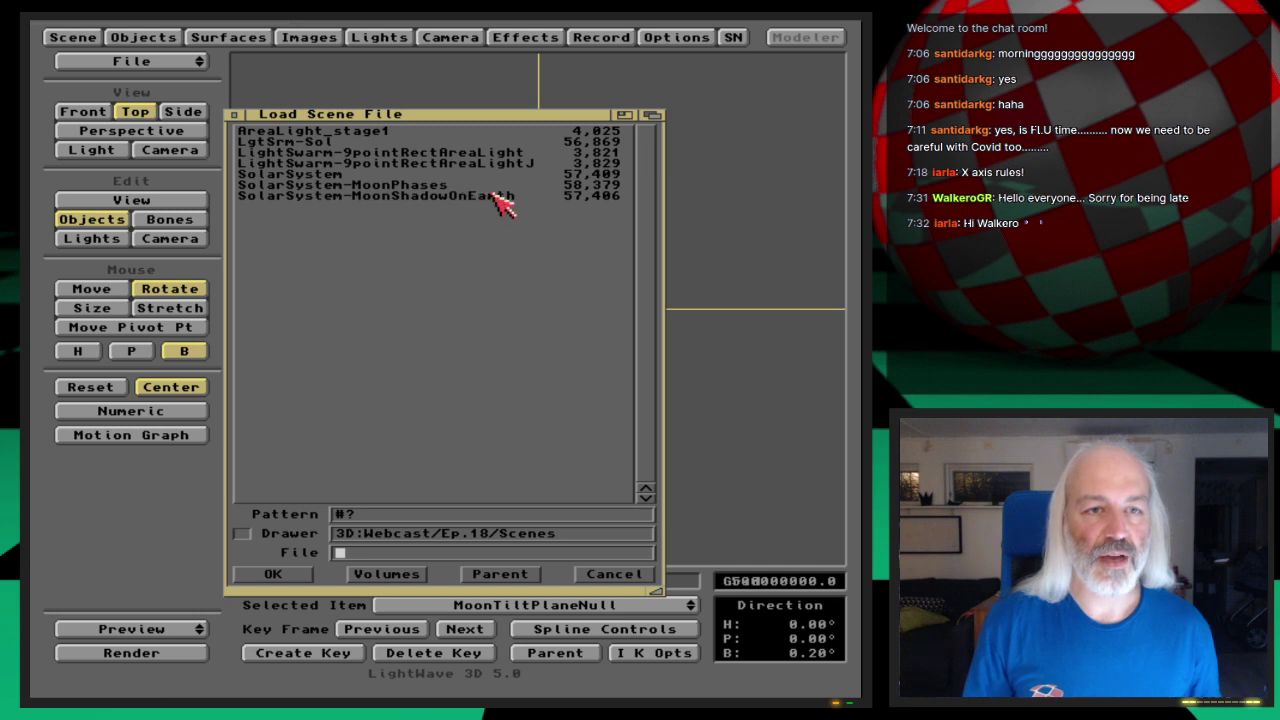
{"action": "double_click", "coordinate": [505, 197]}
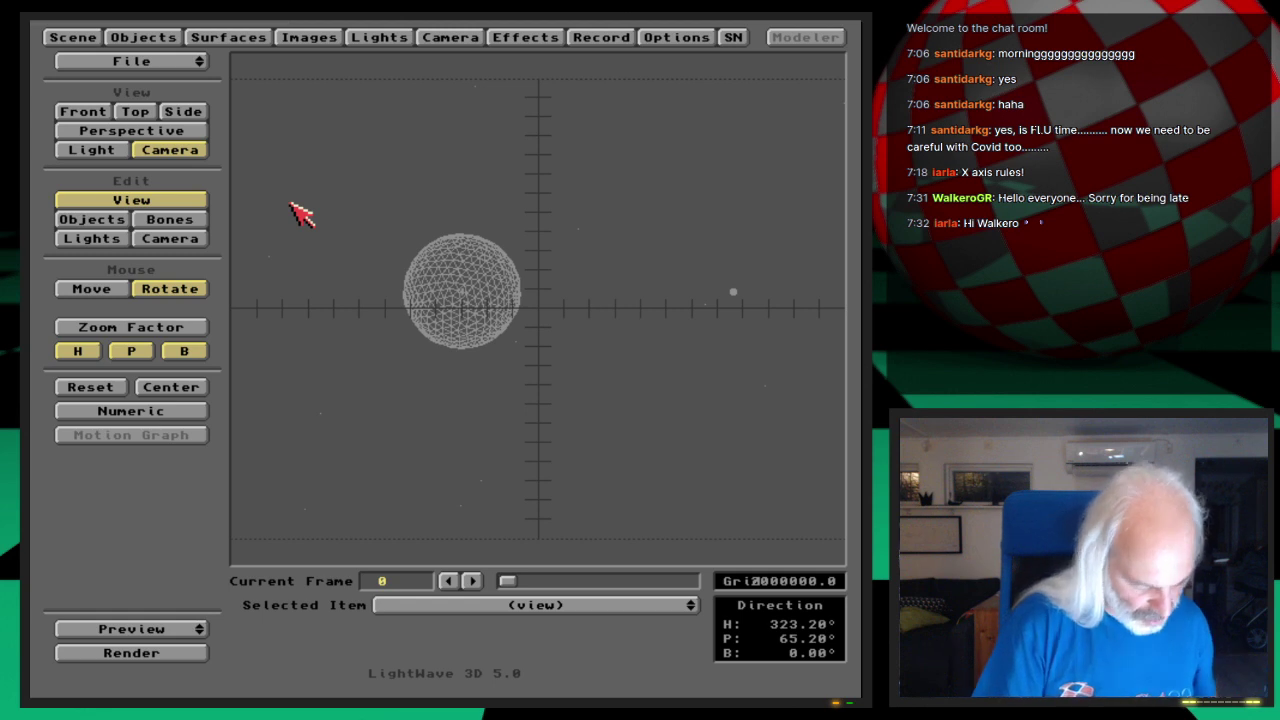
{"action": "type", "text": "3500"}
{"action": "key", "text": "Return"}
{"action": "key", "text": "F9"}
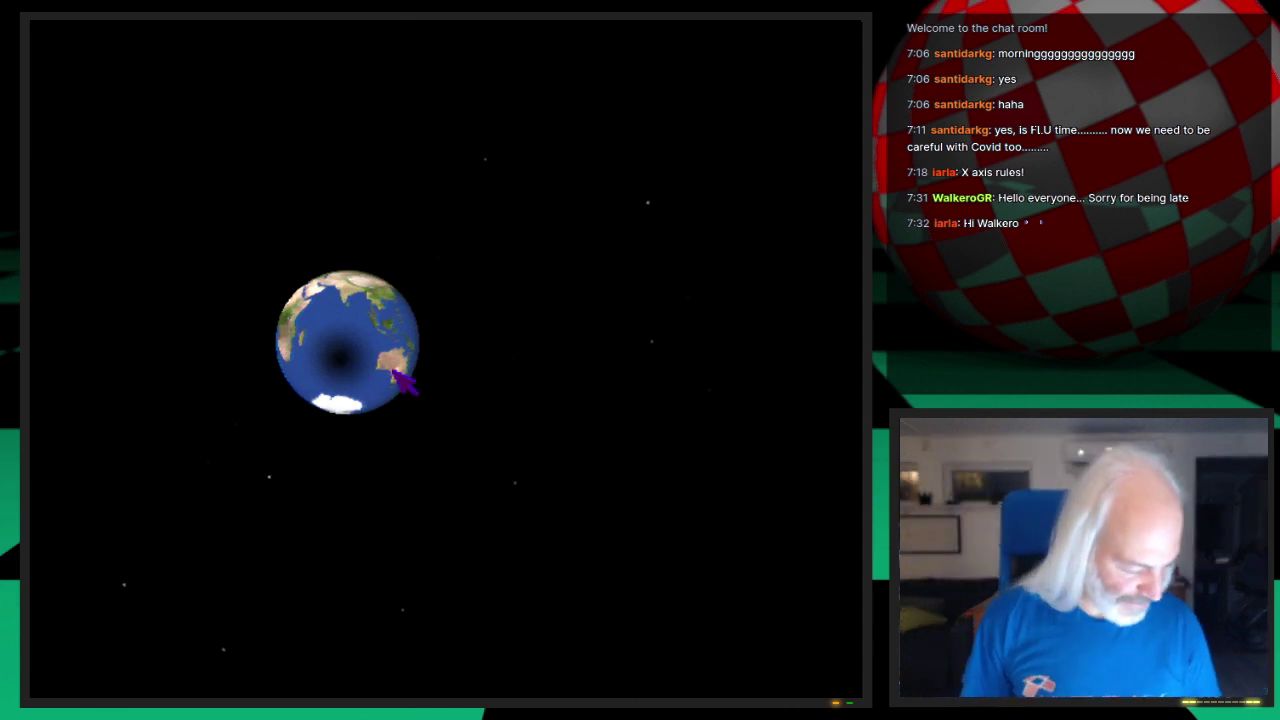
{"action": "left_click", "coordinate": [471, 396]}
{"action": "left_click", "coordinate": [471, 396]}
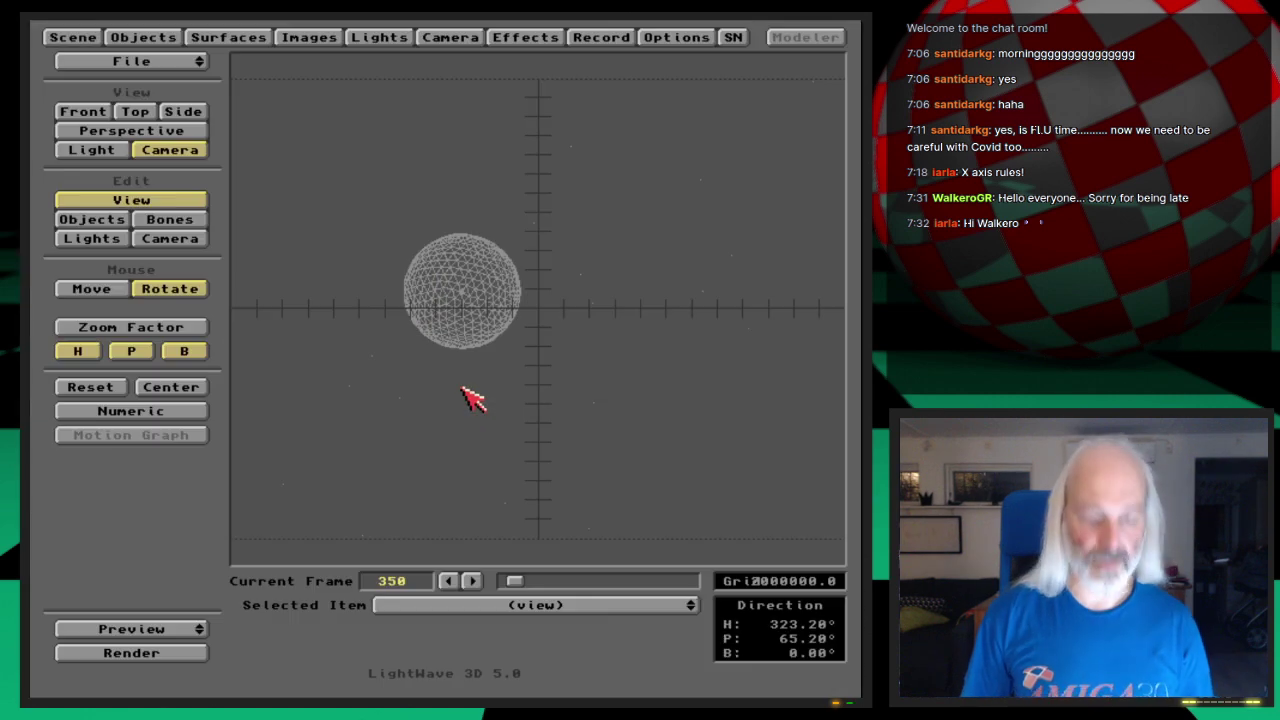
- Render the camera view at a frame close to 1749, then render frame 1749 itself to compare the shadow on the Earth
{"action": "type", "text": "17503"}
{"action": "key", "text": "Return"}
{"action": "key", "text": "F9"}
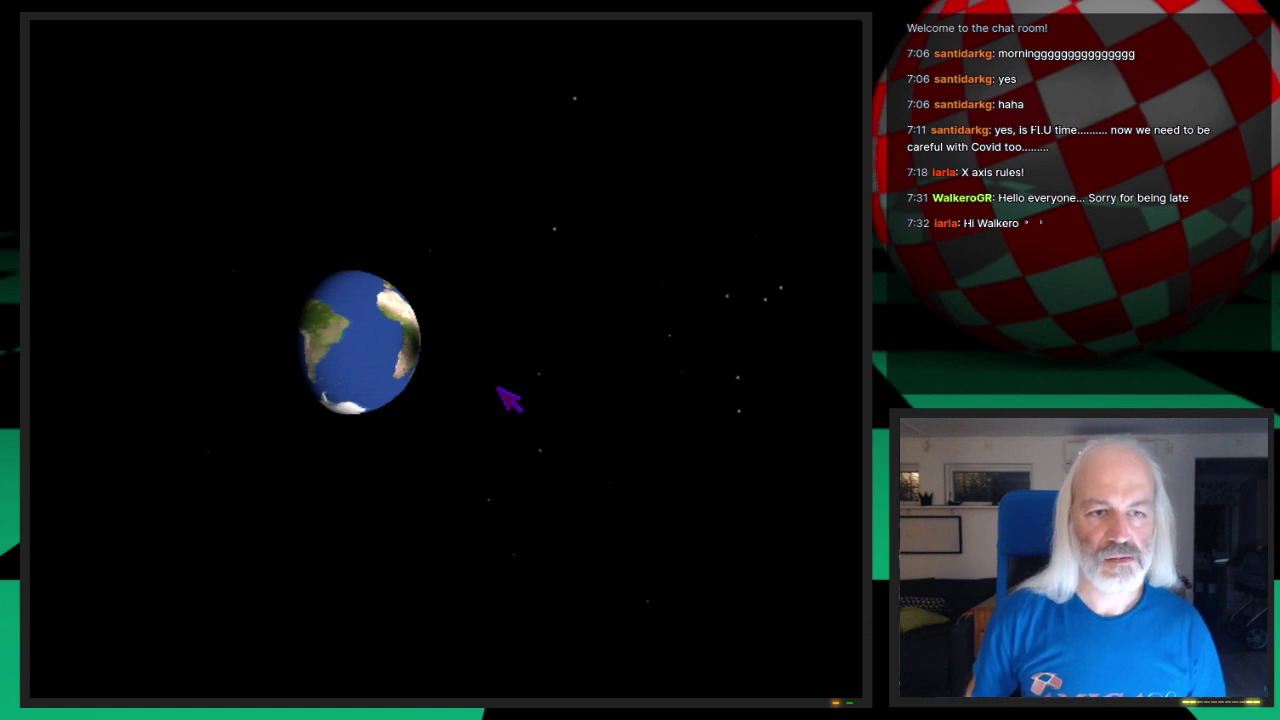
{"action": "key", "text": "Escape"}
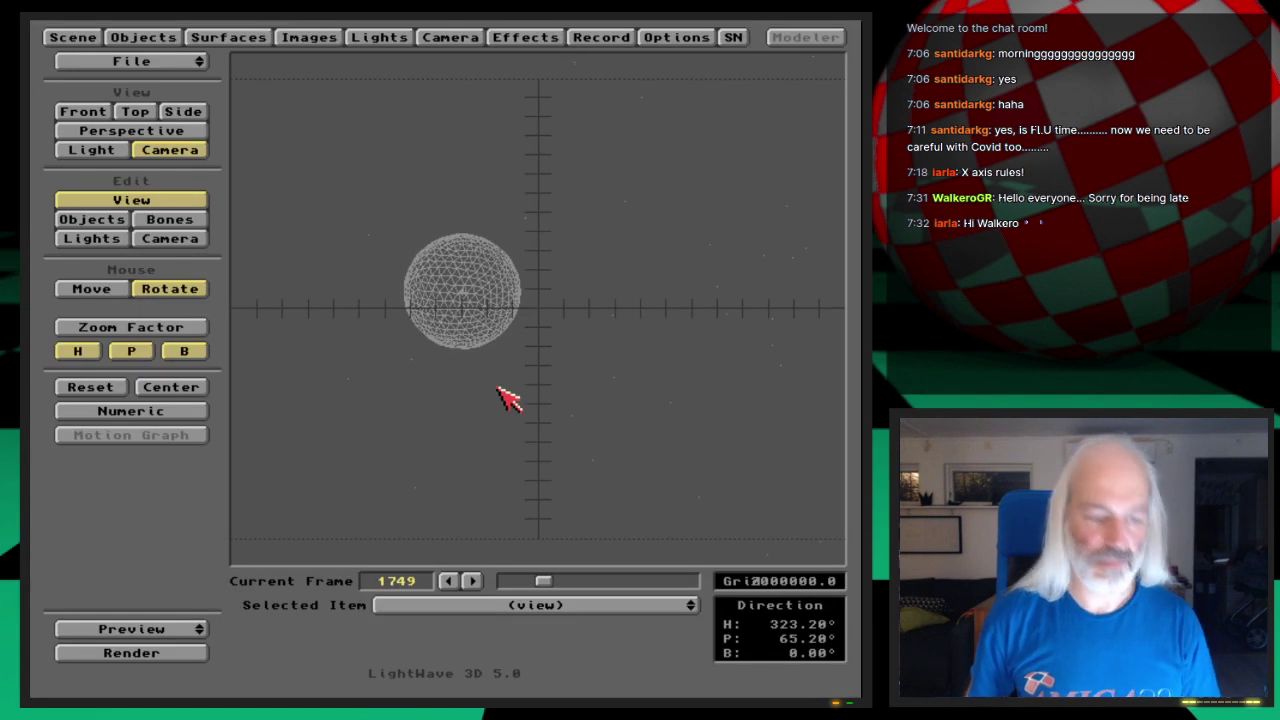
{"action": "key", "text": "F9"}
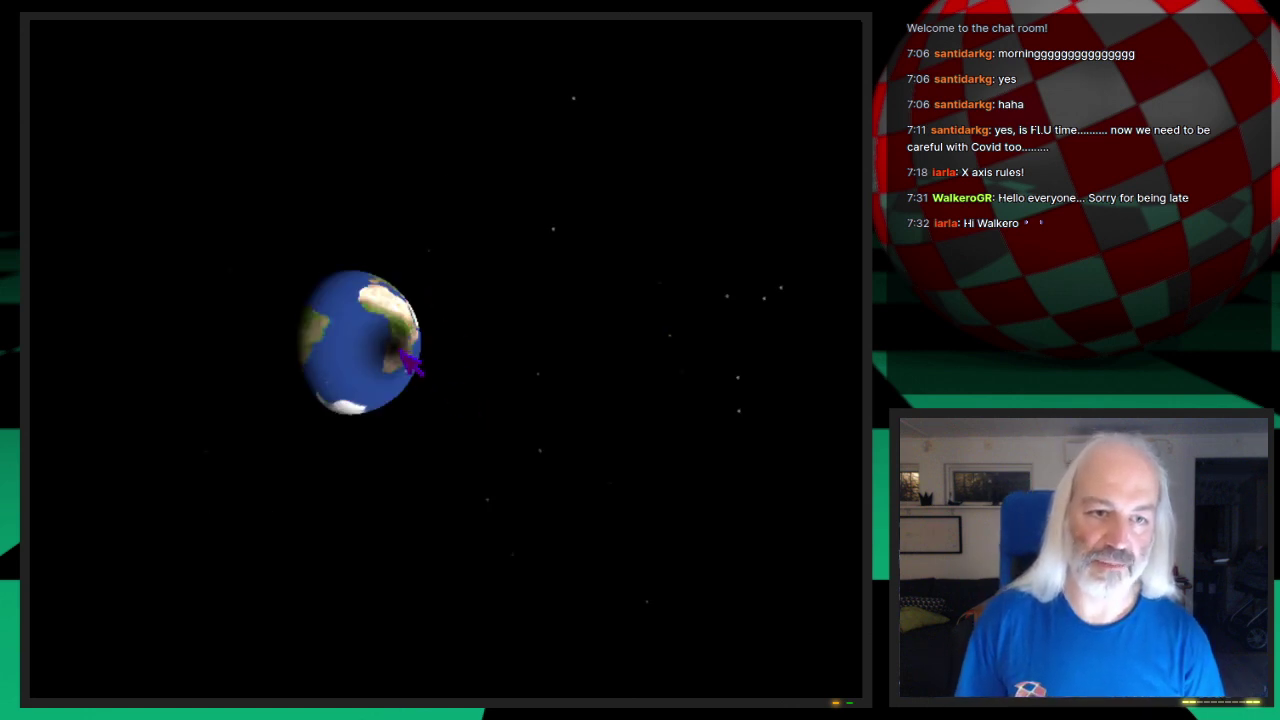
{"action": "left_click", "coordinate": [497, 430]}
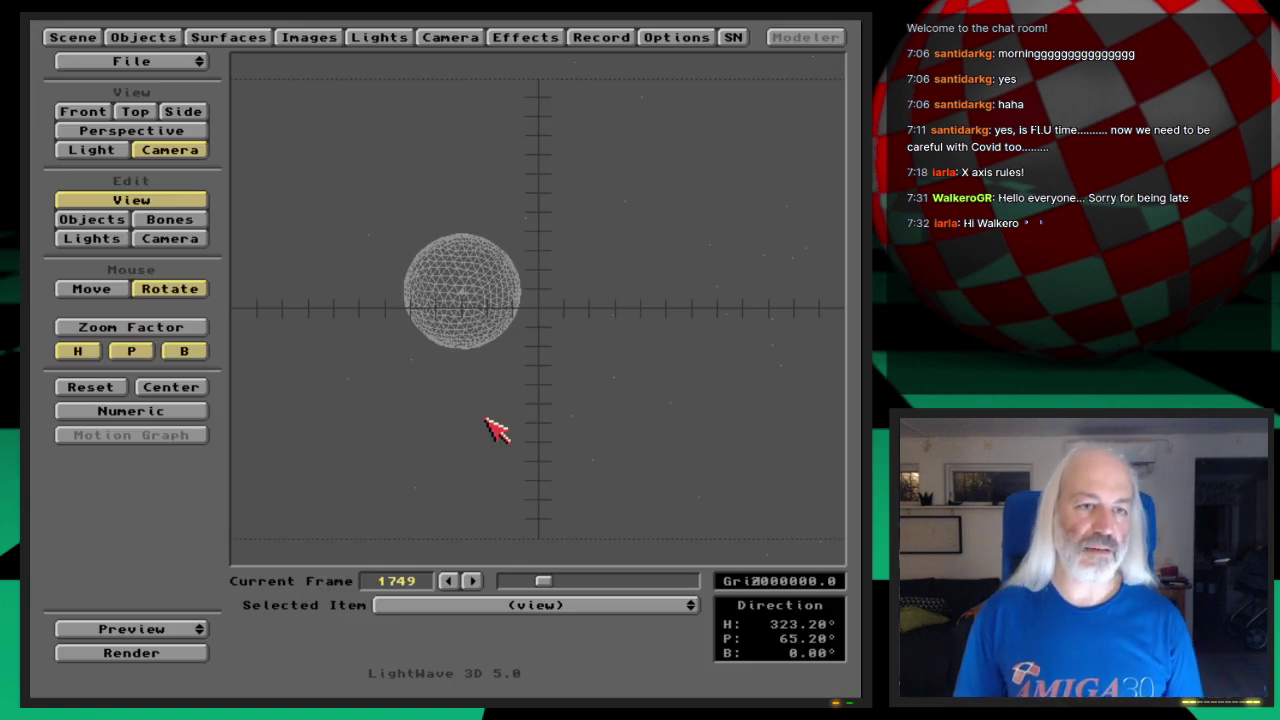
- Load the SolarSystem-MoonPhases scene and keep its timeline at frame 0
{"action": "left_click_drag", "start_coordinate": [186, 60], "coordinate": [185, 79]}
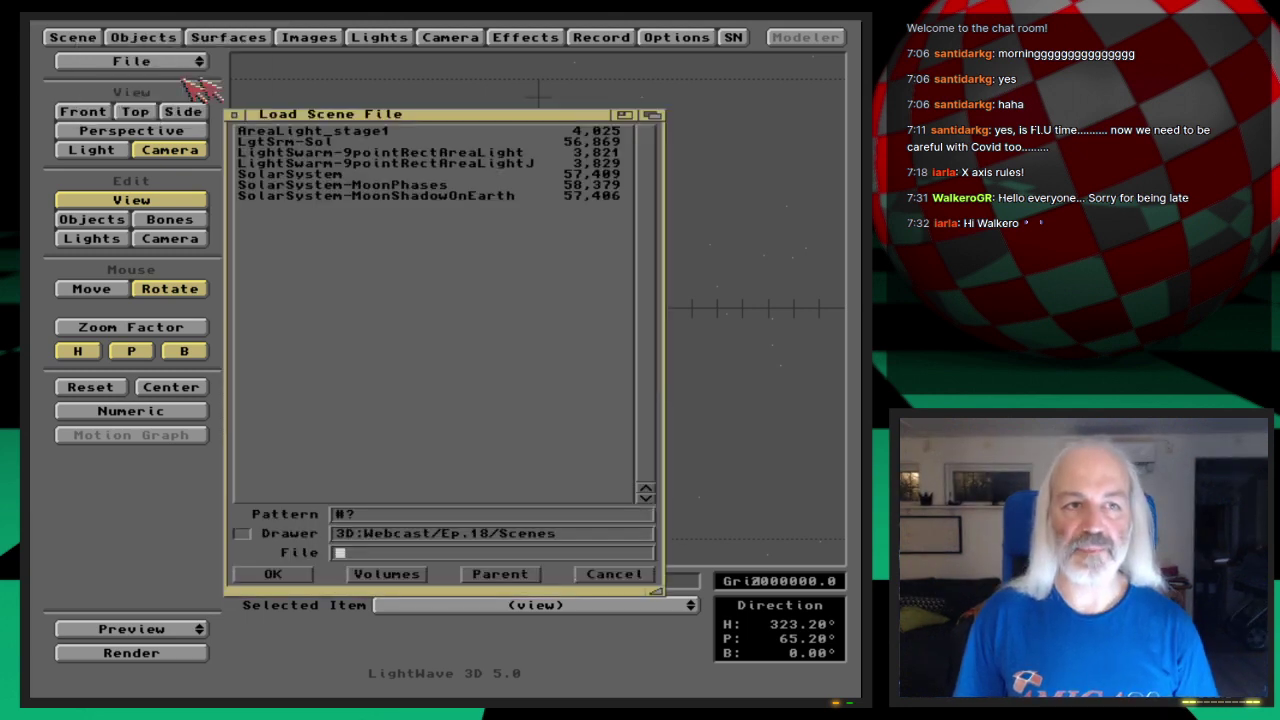
{"action": "double_click", "coordinate": [433, 186]}
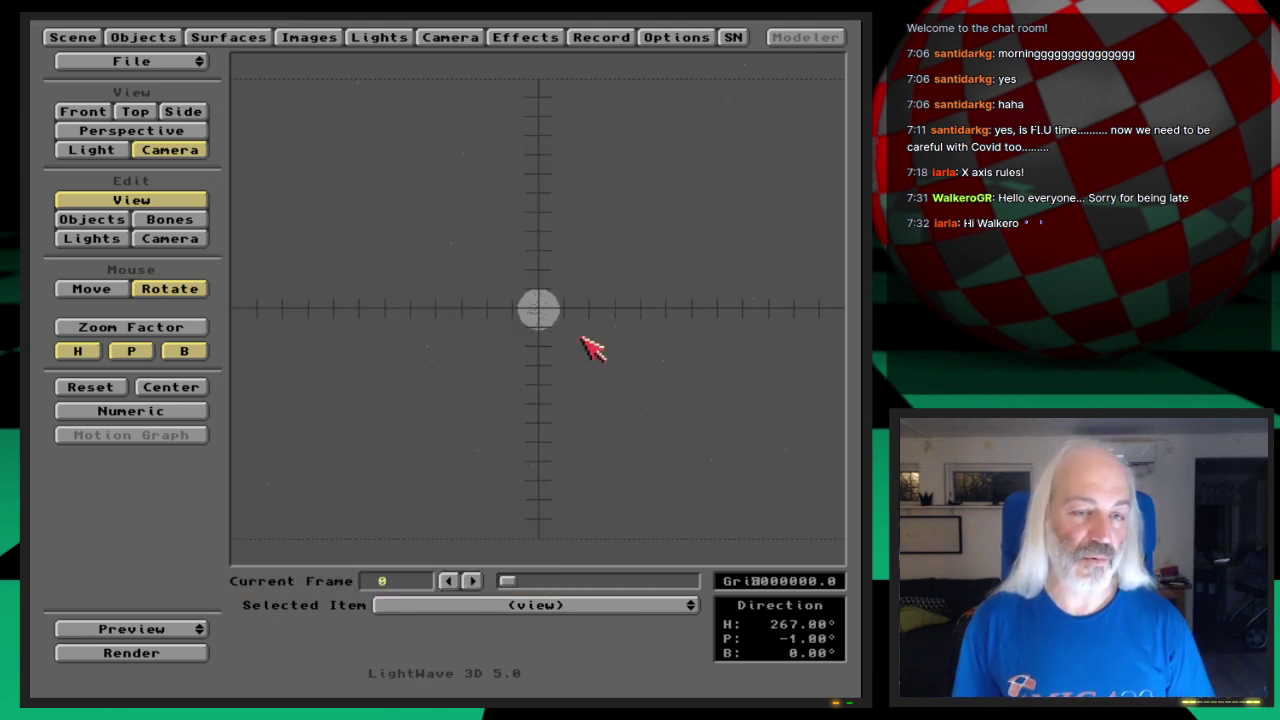
{"action": "left_click", "coordinate": [512, 583]}
{"action": "left_click_drag", "start_coordinate": [512, 582], "coordinate": [508, 582]}
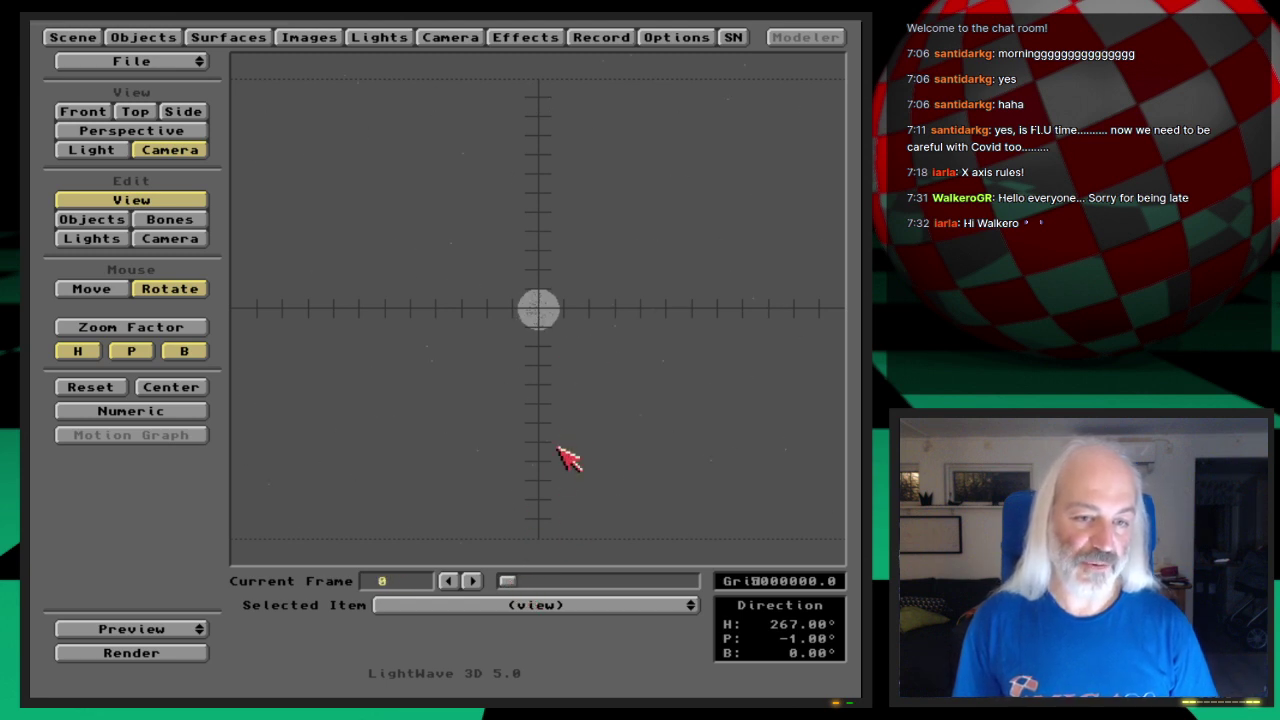
- Advance to frame 5 and render the camera view of the Moon
{"action": "key", "text": "Right"}
{"action": "key", "text": "Right"}
{"action": "key", "text": "Right"}
{"action": "key", "text": "Right"}
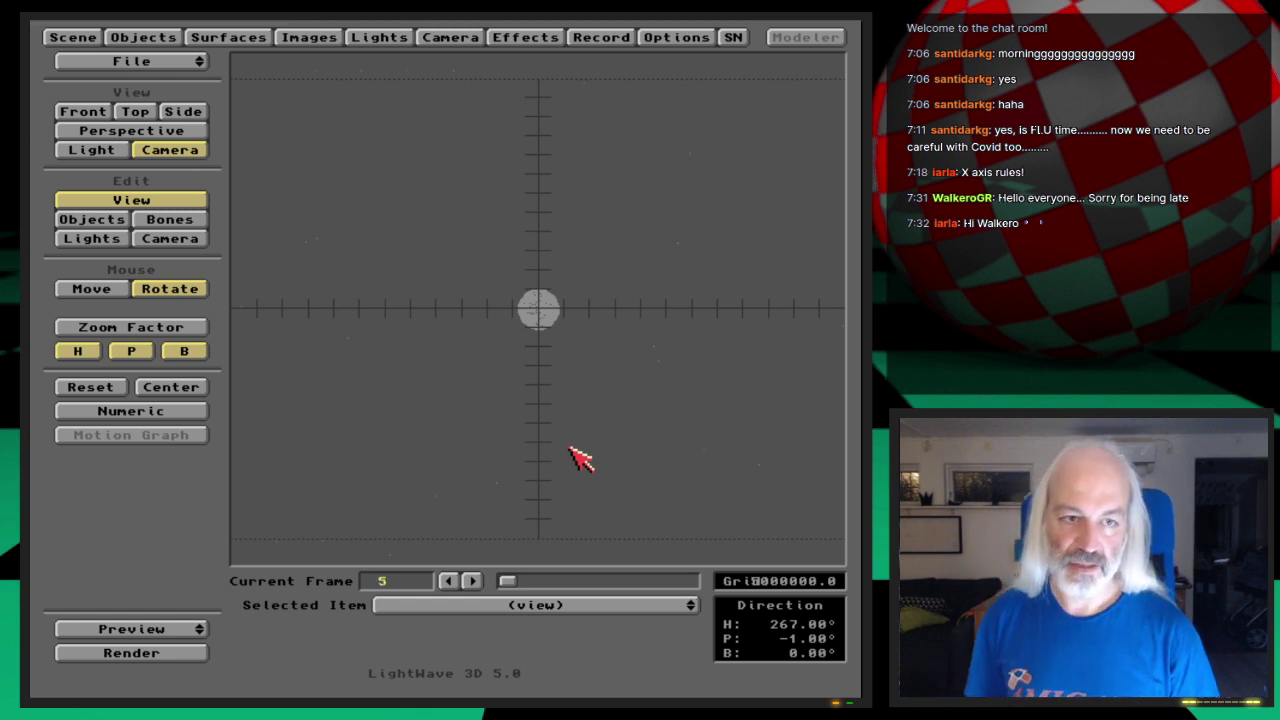
{"action": "key", "text": "F9"}
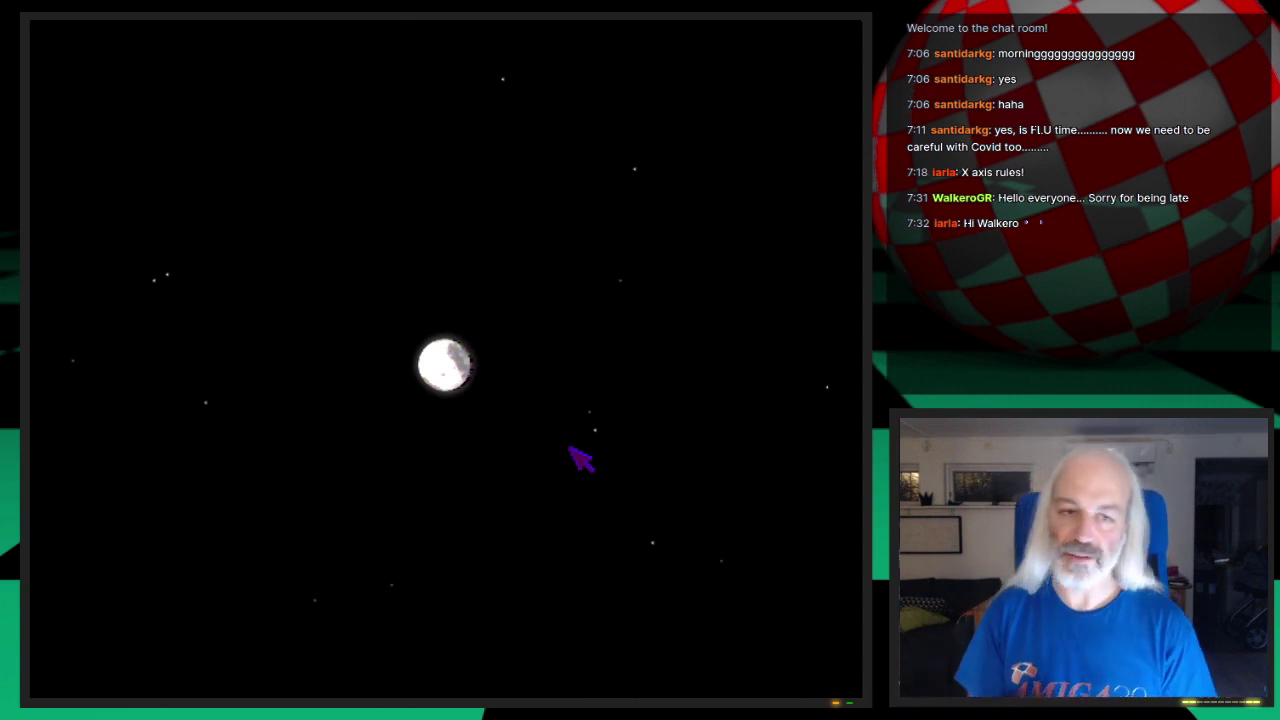
{"action": "key", "text": "Escape"}
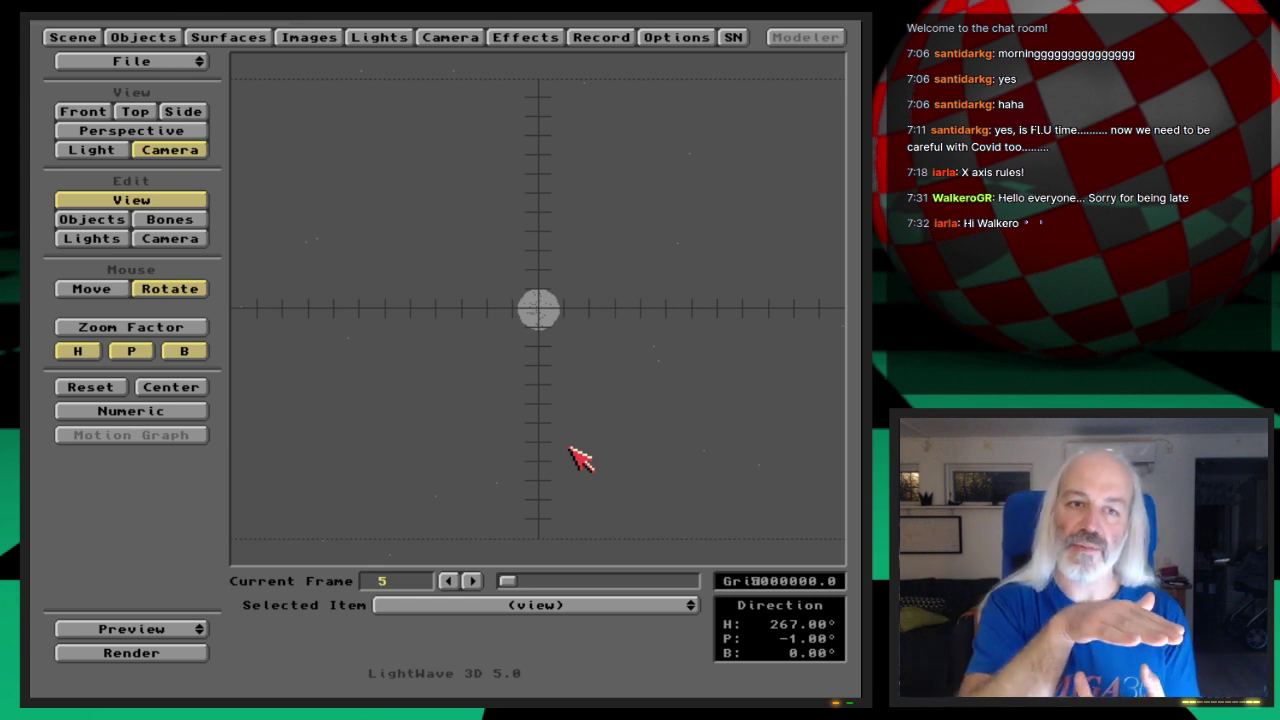
- Render the camera view at frame 348 and at other frames up to 394 to compare the Moon's lighting
{"action": "left_click_drag", "start_coordinate": [509, 588], "coordinate": [521, 587]}
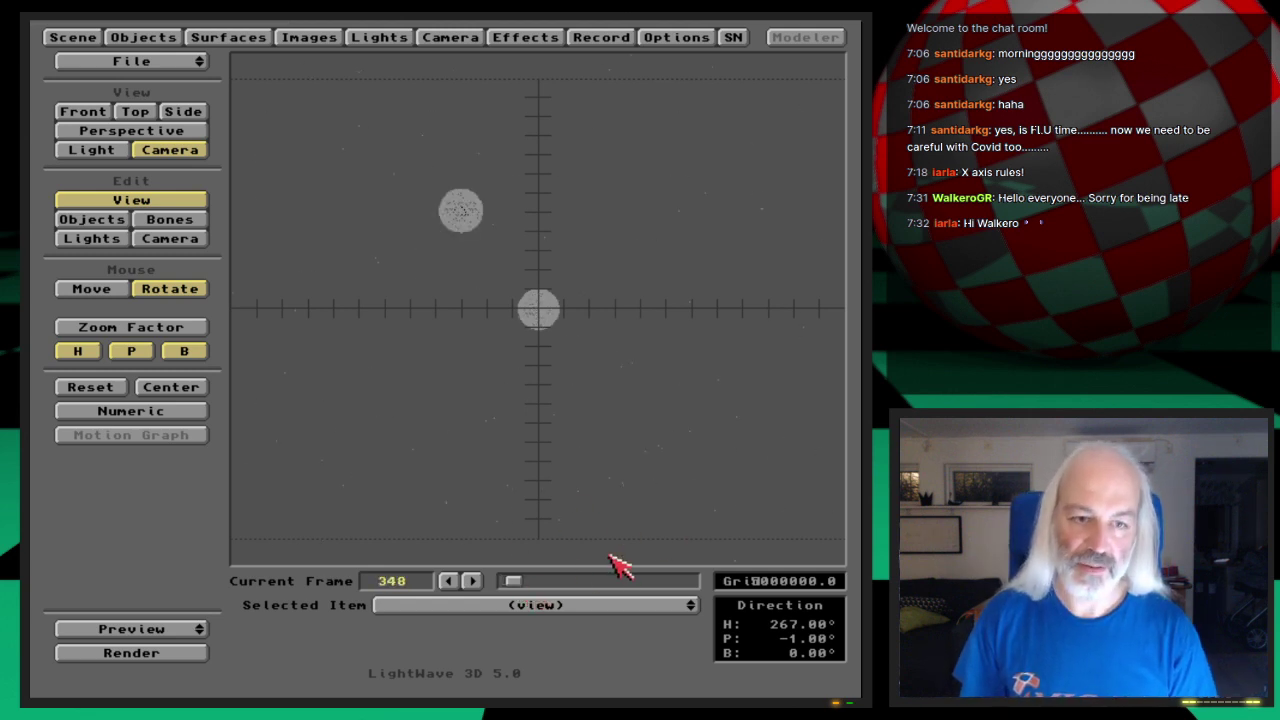
{"action": "key", "text": "F9"}
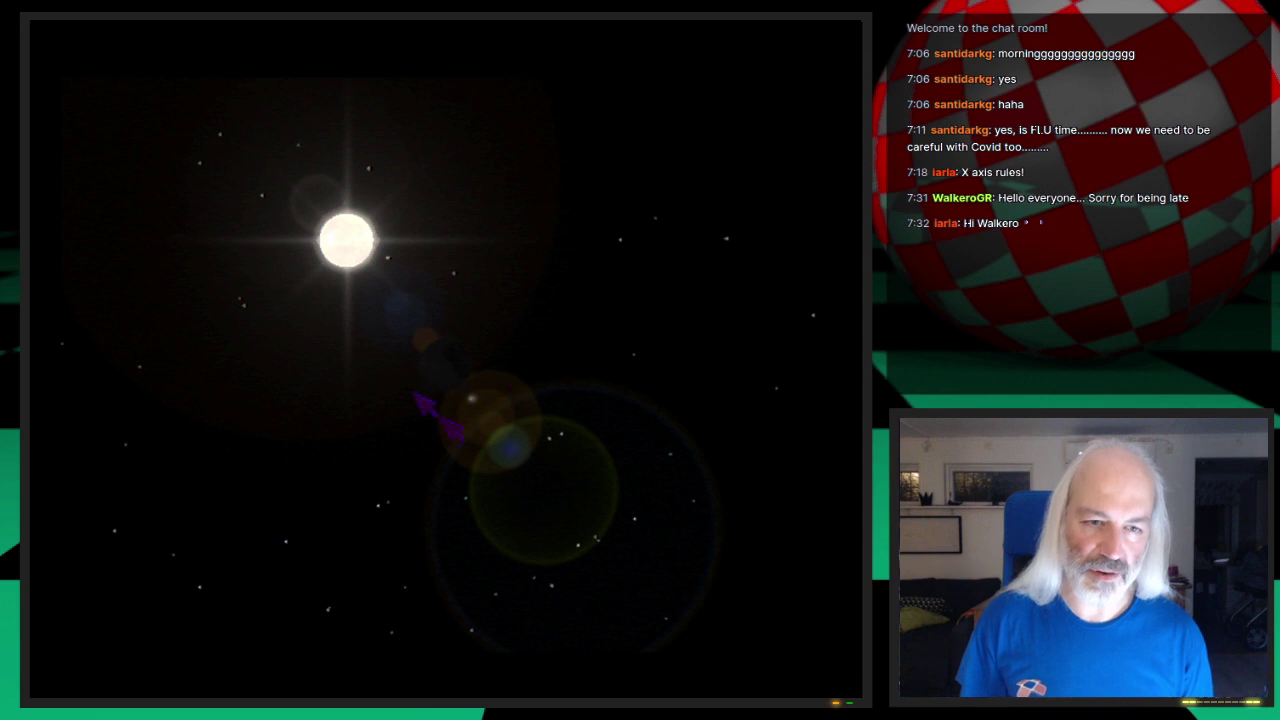
{"action": "left_click", "coordinate": [612, 446]}
{"action": "key", "text": "Escape"}
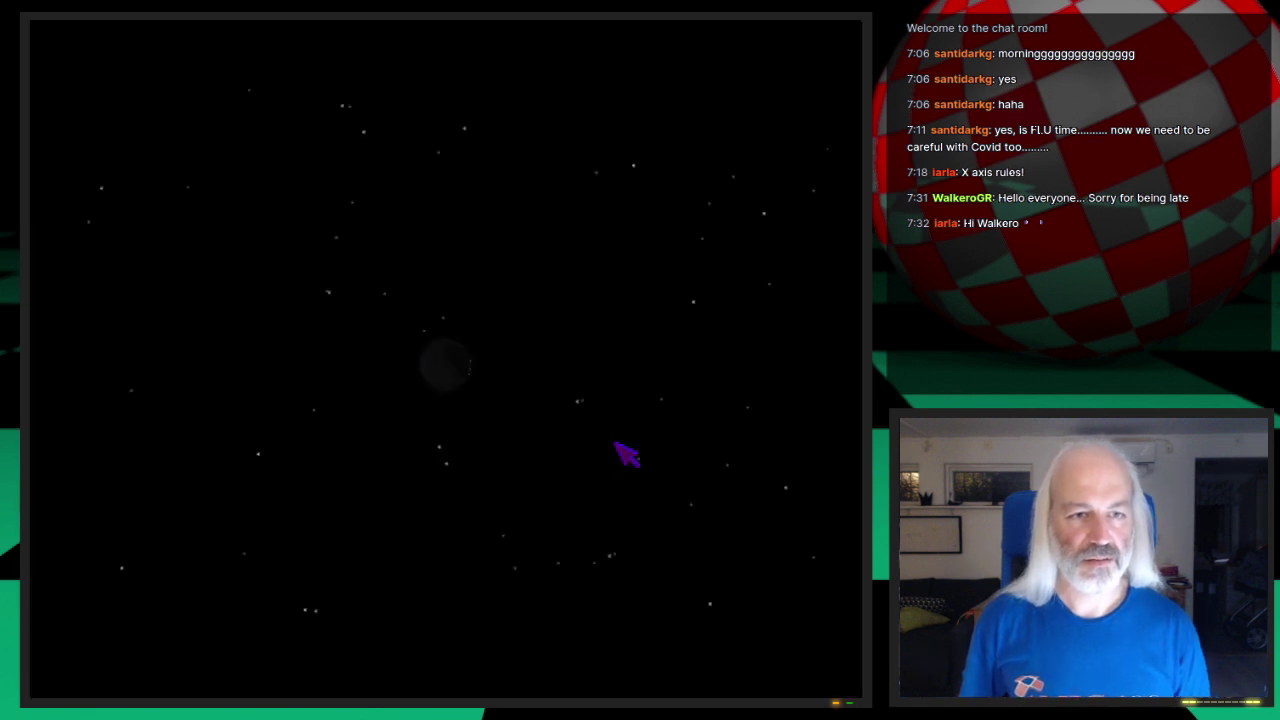
{"action": "key", "text": "Escape"}
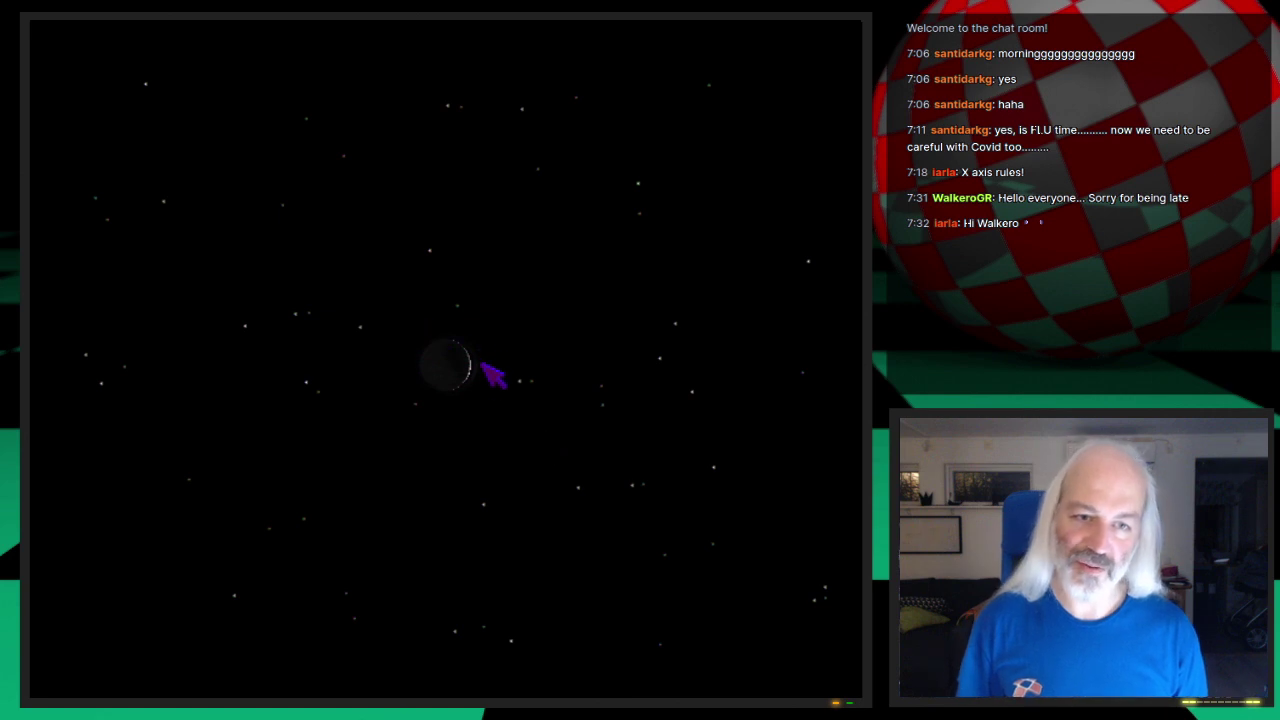
{"action": "left_click", "coordinate": [617, 417]}
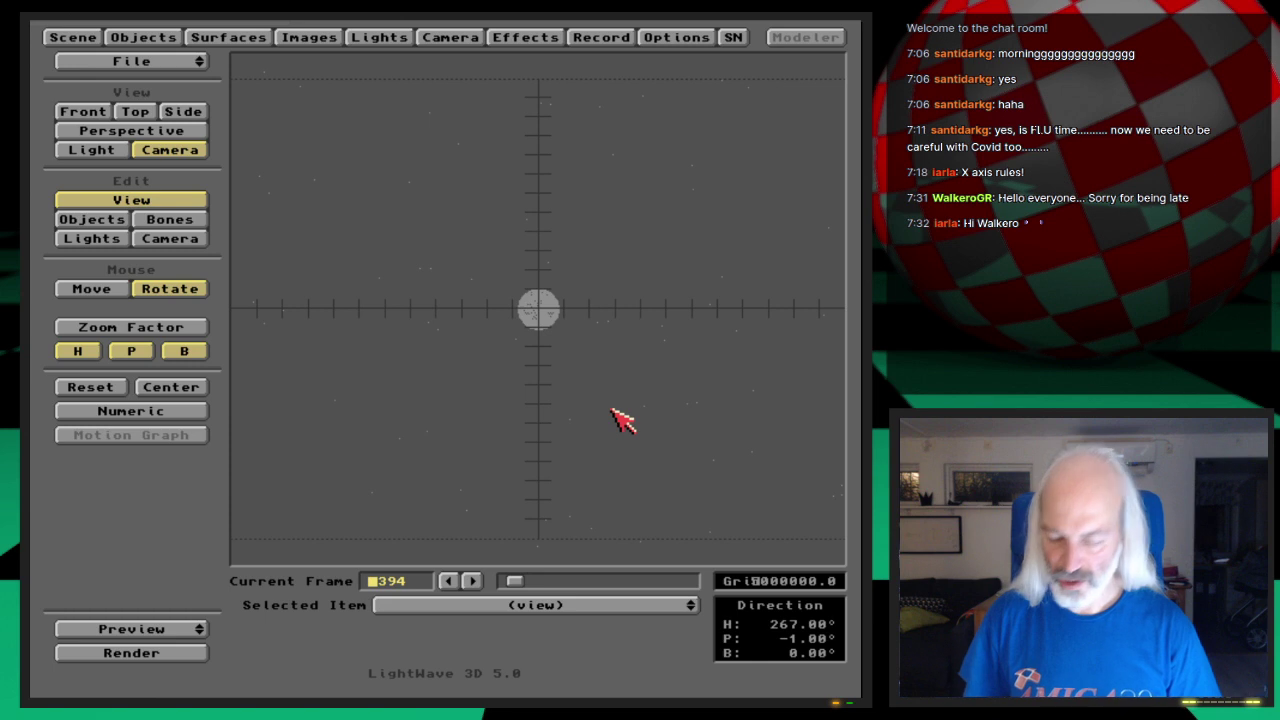
- Render the camera view of the Moon at frame 480 and again at frame 590 to compare its phases
{"action": "type", "text": "480"}
{"action": "key", "text": "Return"}
{"action": "key", "text": "F9"}
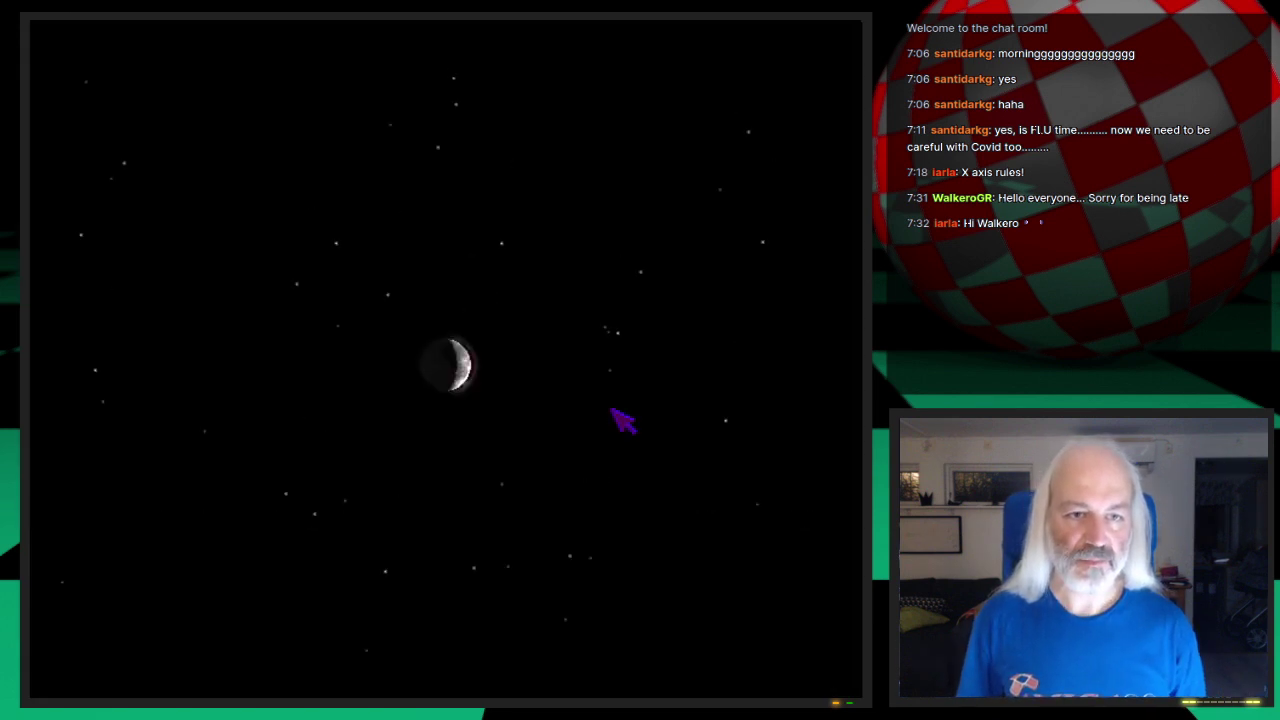
{"action": "left_click", "coordinate": [594, 485]}
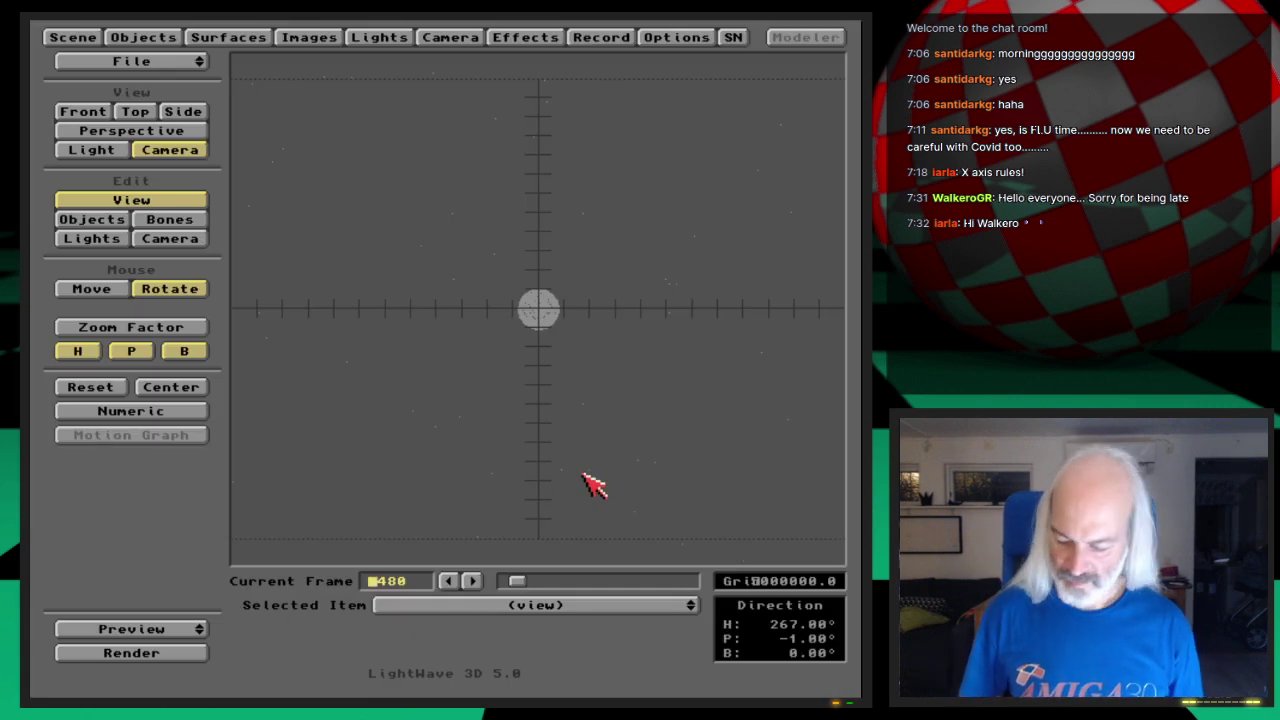
{"action": "type", "text": "590"}
{"action": "key", "text": "Return"}
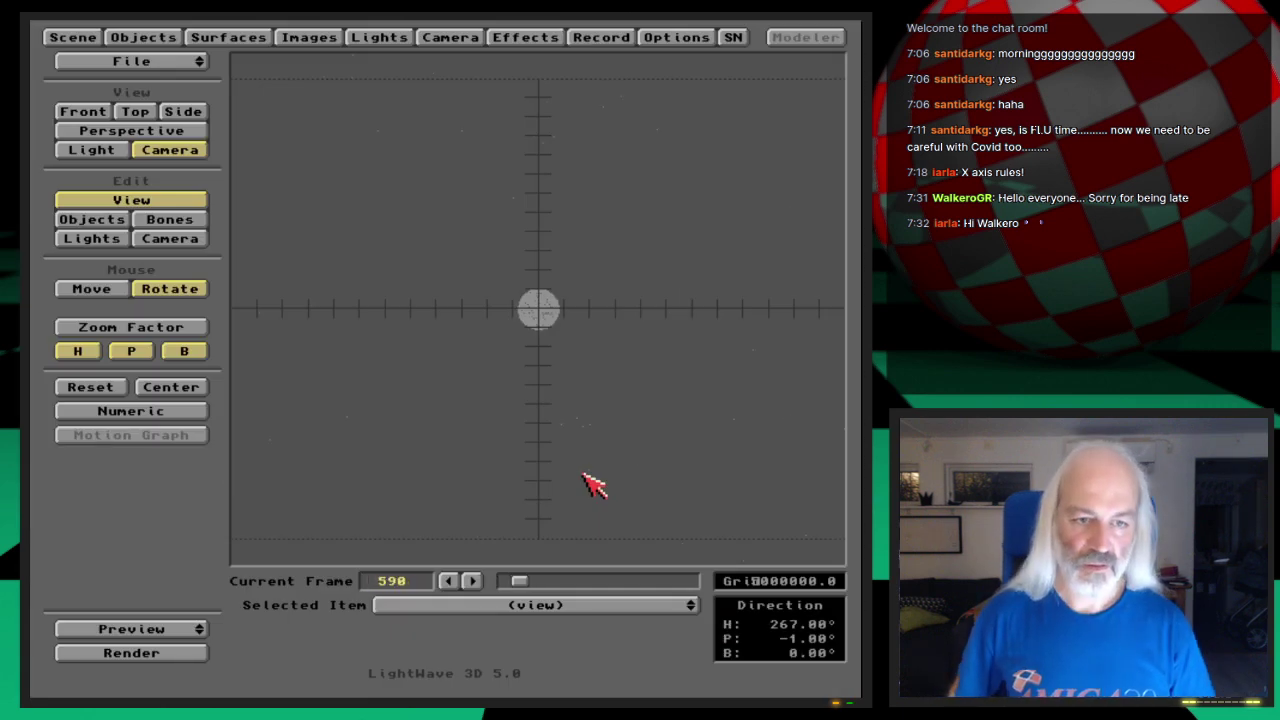
{"action": "key", "text": "F9"}
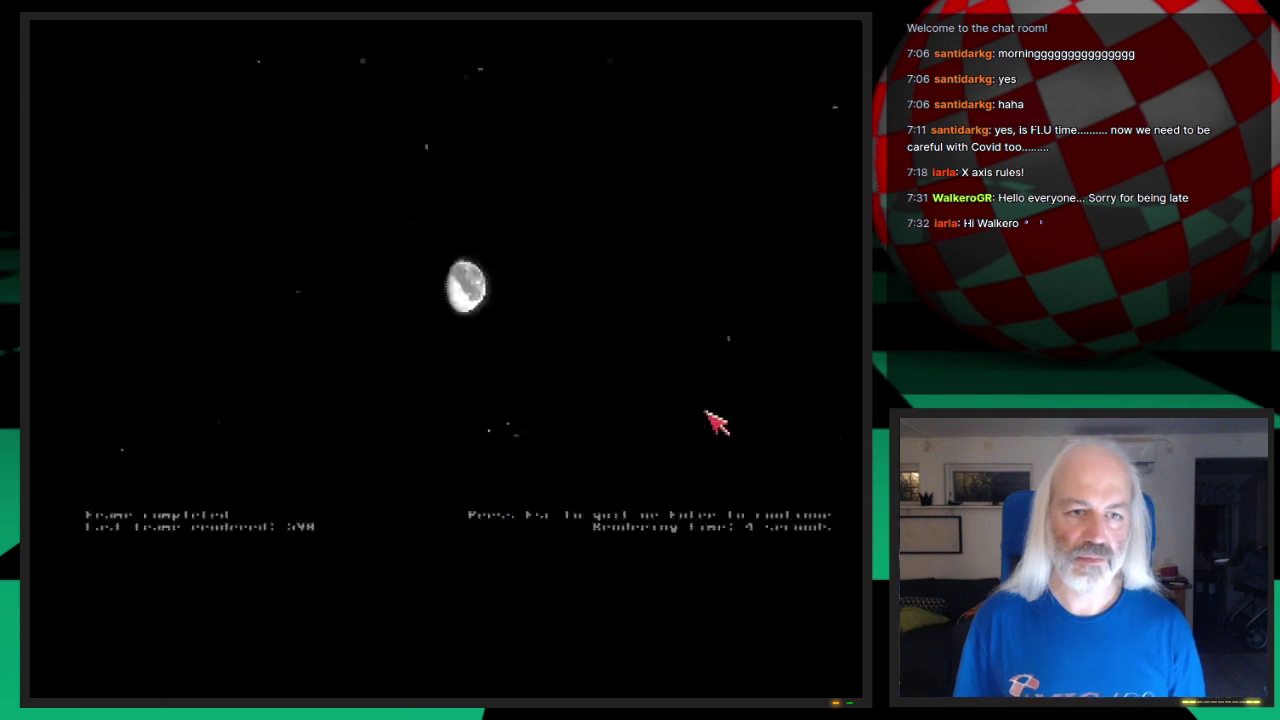
{"action": "key", "text": "Escape"}
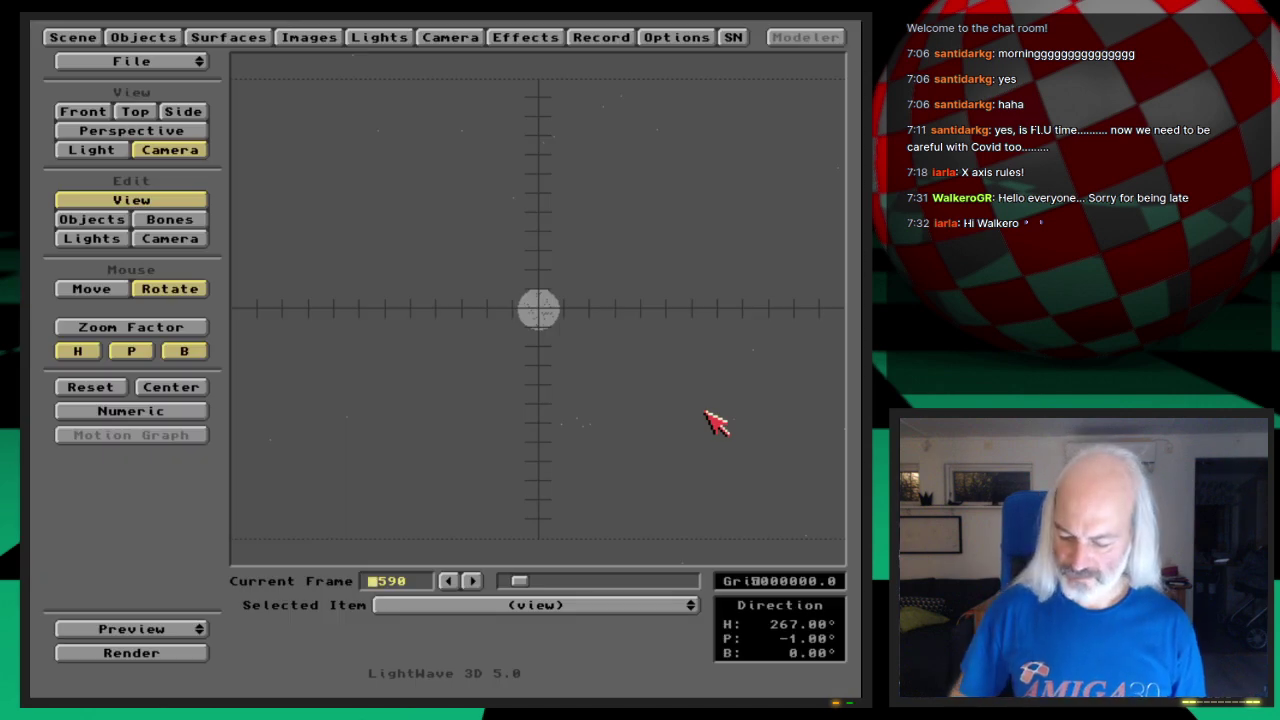
- Render the Moon at frames 780 and 1500 to compare its lighting with the earlier phases
{"action": "type", "text": "780"}
{"action": "key", "text": "Return"}
{"action": "key", "text": "F9"}
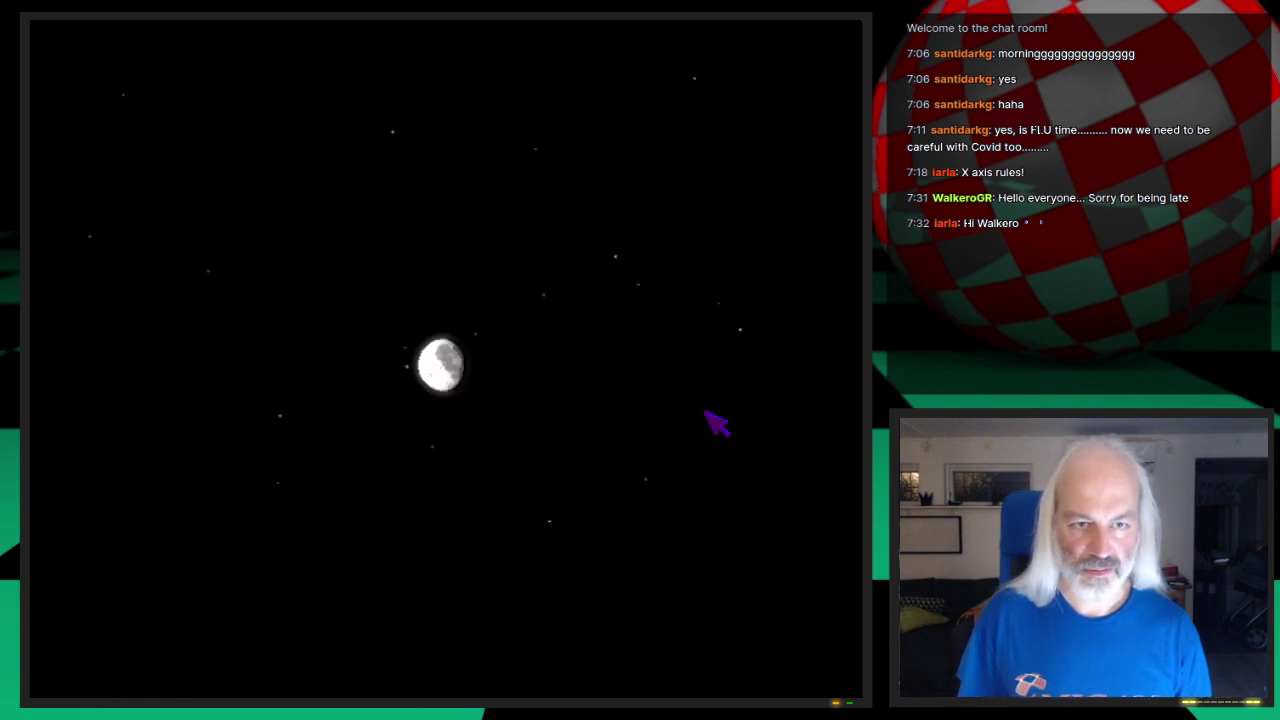
{"action": "left_click", "coordinate": [674, 420]}
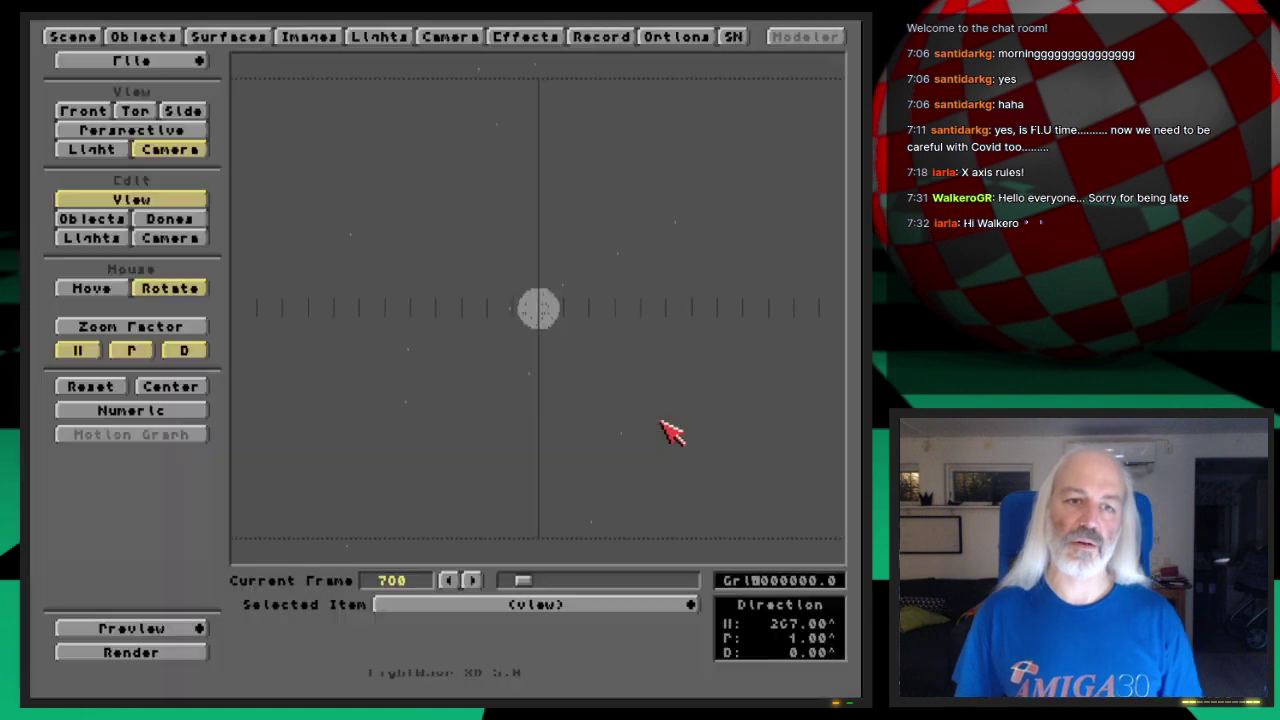
{"action": "key", "text": "Right"}
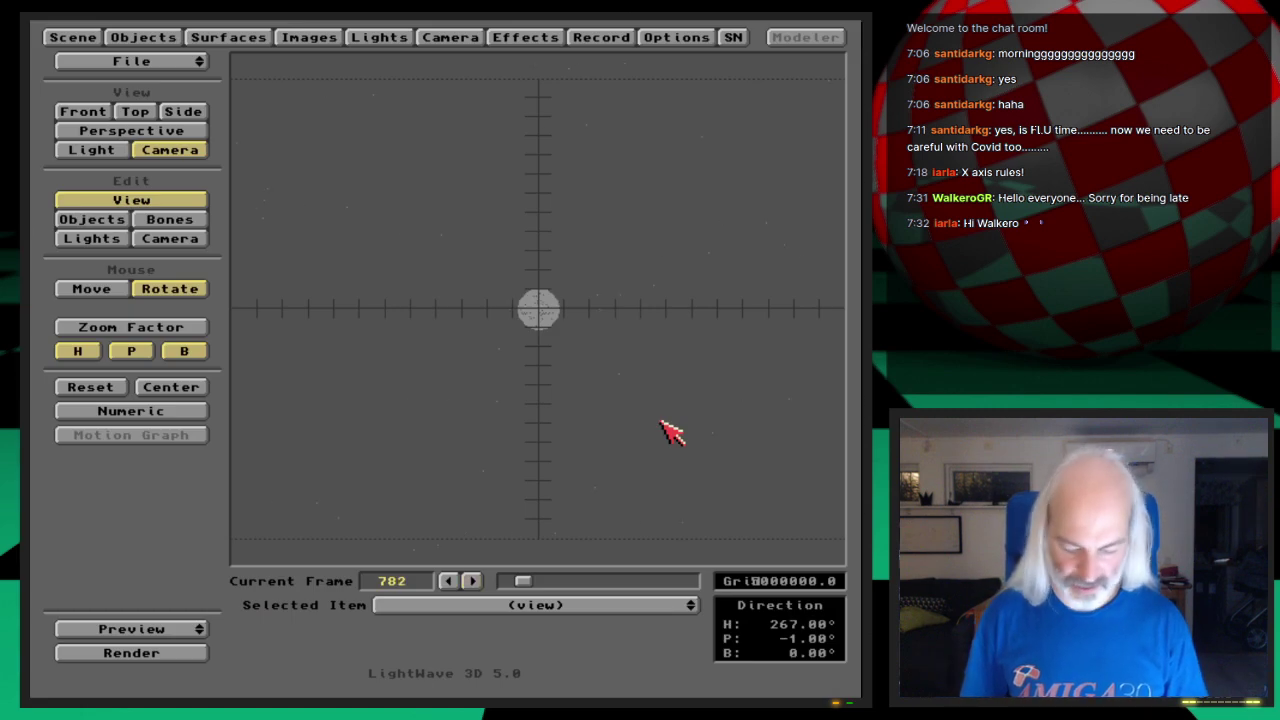
{"action": "type", "text": "150"}
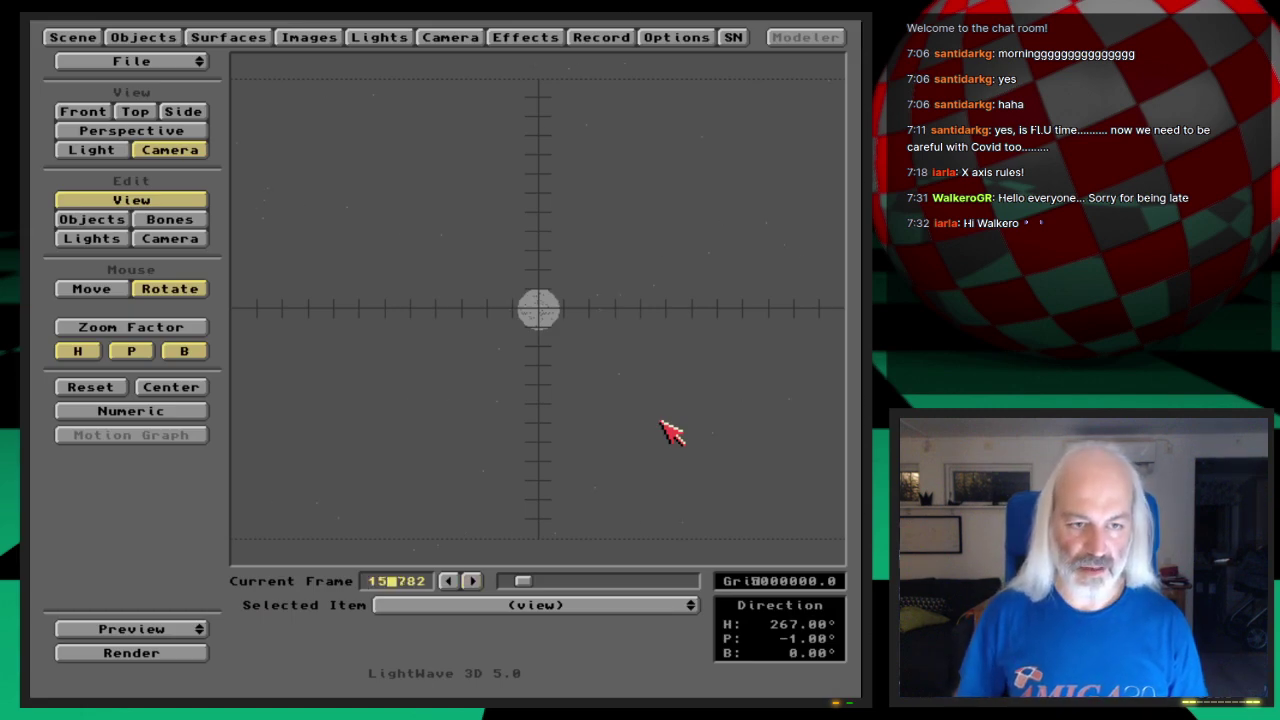
{"action": "key", "text": "Return"}
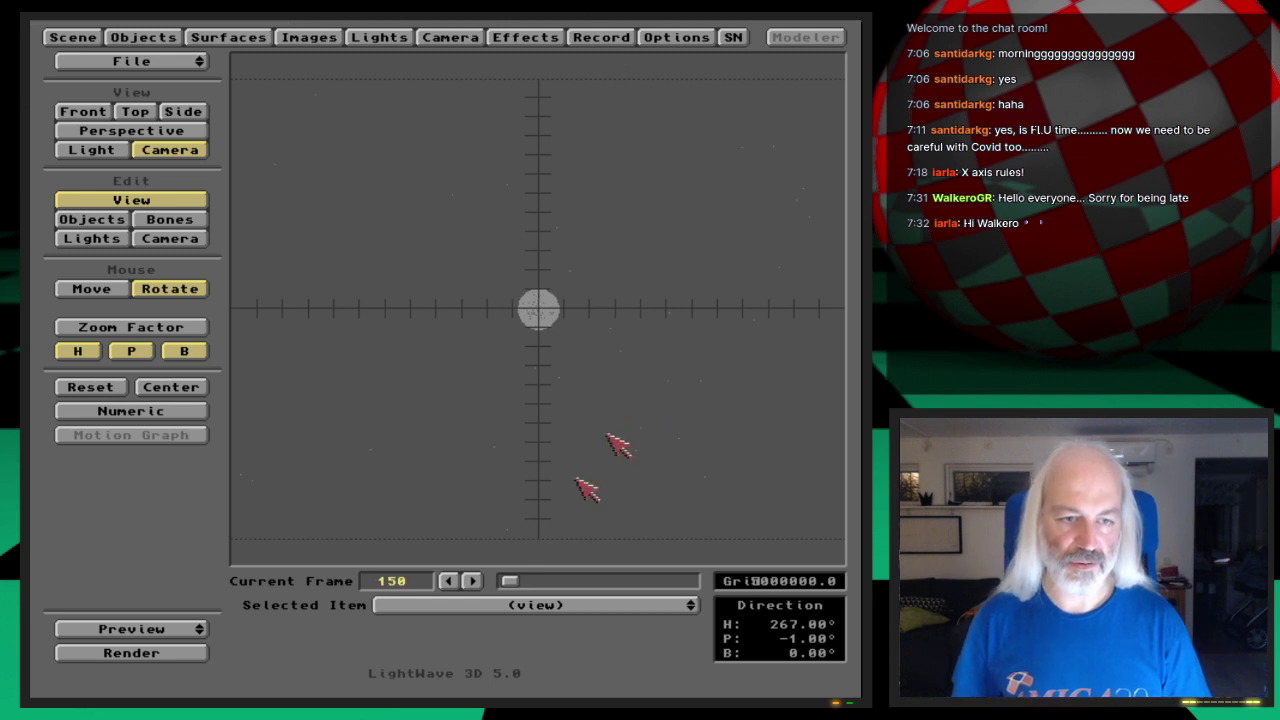
{"action": "left_click", "coordinate": [420, 586]}
{"action": "key", "text": "F9"}
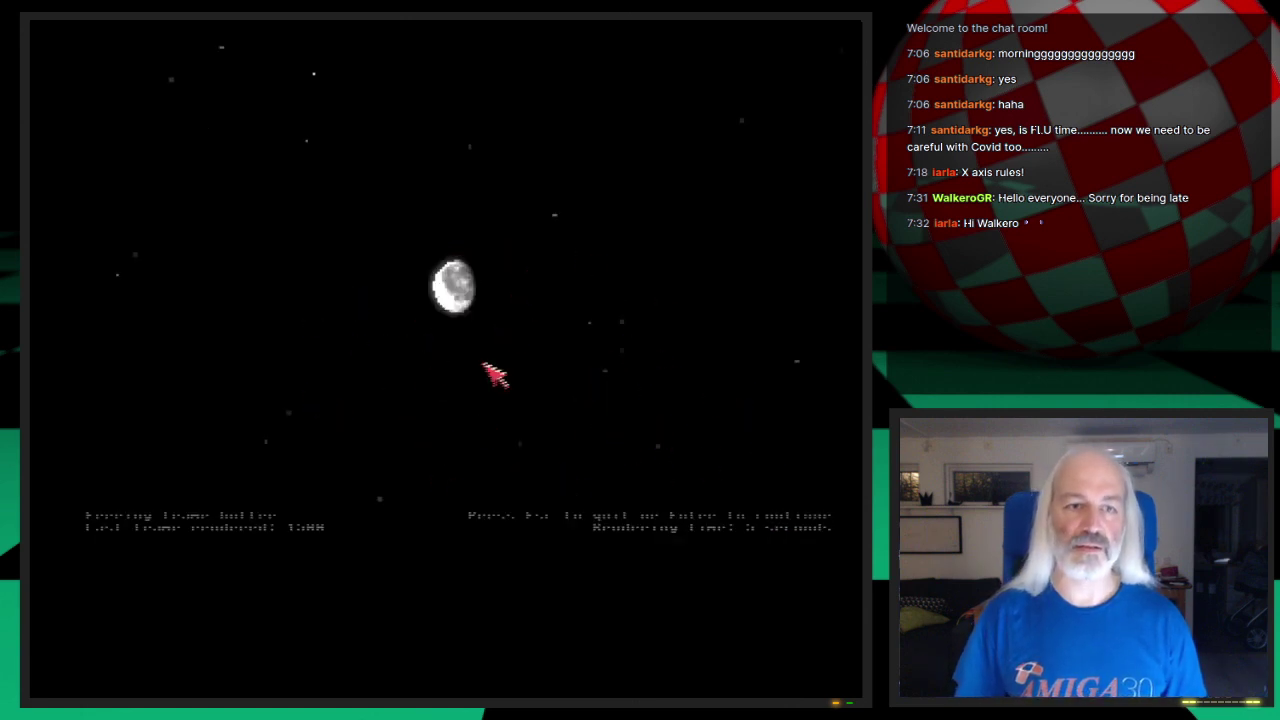
{"action": "key", "text": "Escape"}
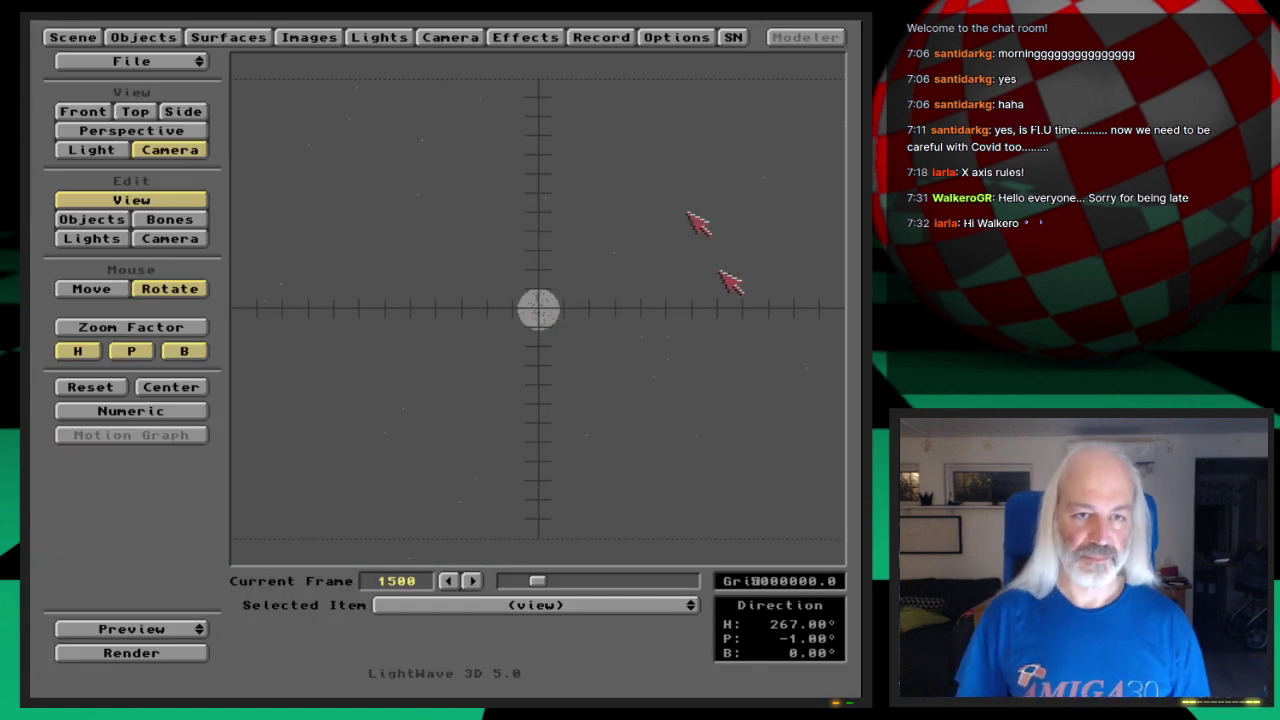
{"action": "left_click", "coordinate": [183, 65]}
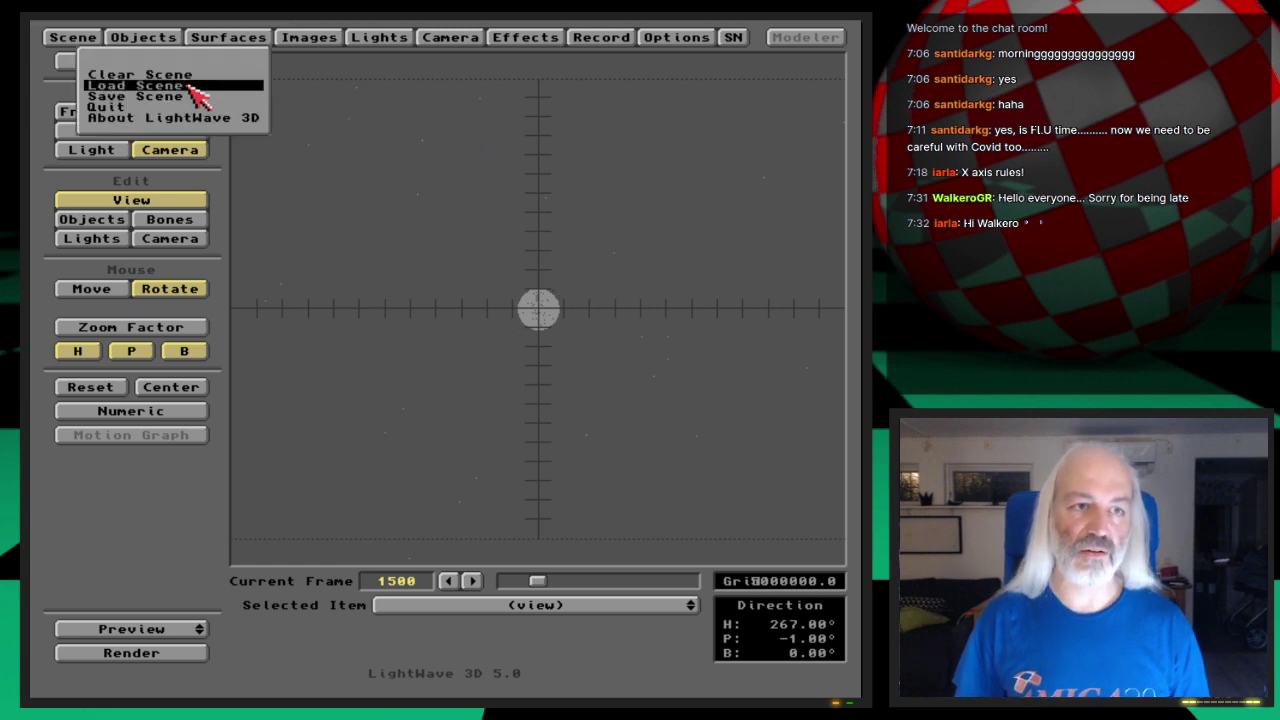
{"action": "left_click", "coordinate": [475, 220]}
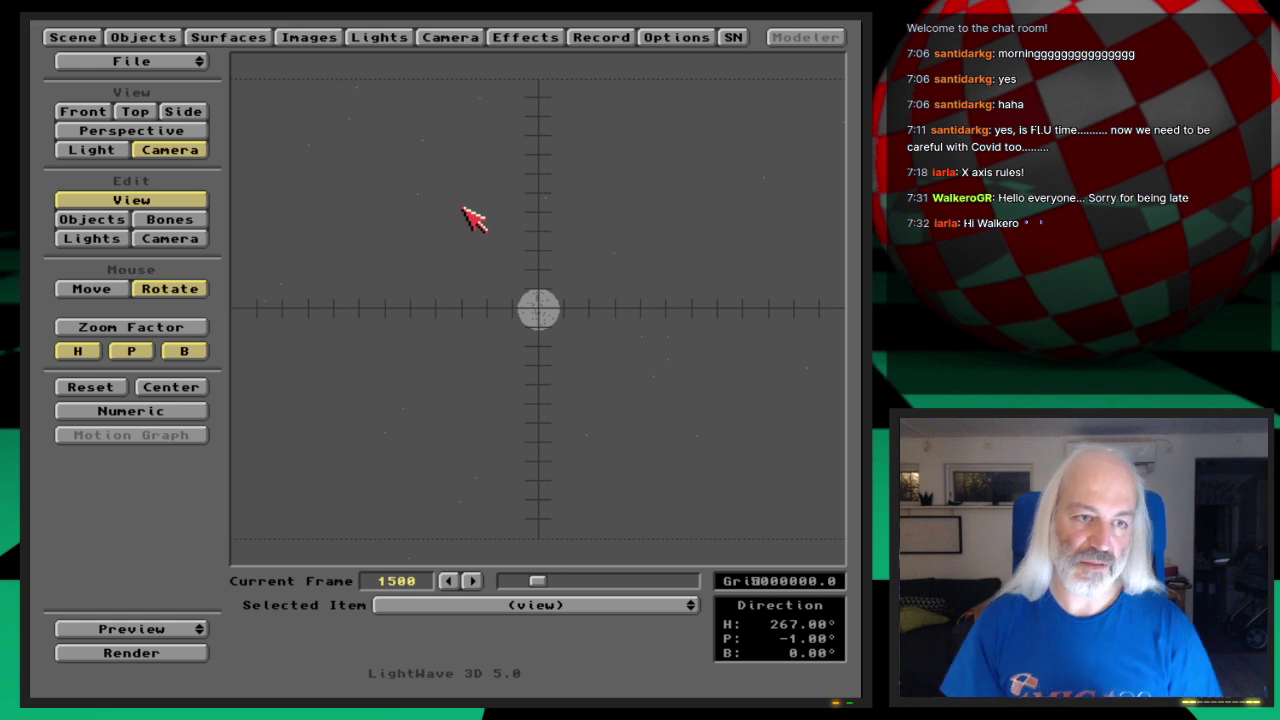
{"action": "left_click", "coordinate": [205, 68]}
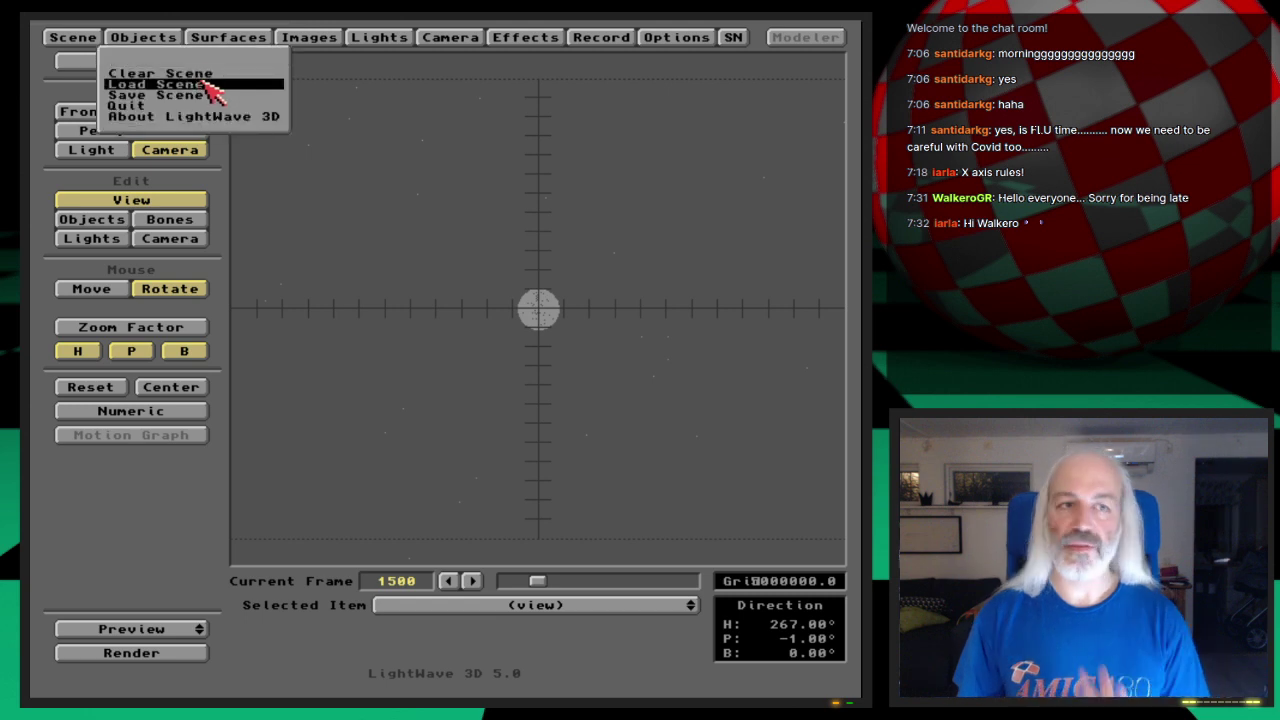
{"action": "left_click", "coordinate": [518, 252]}
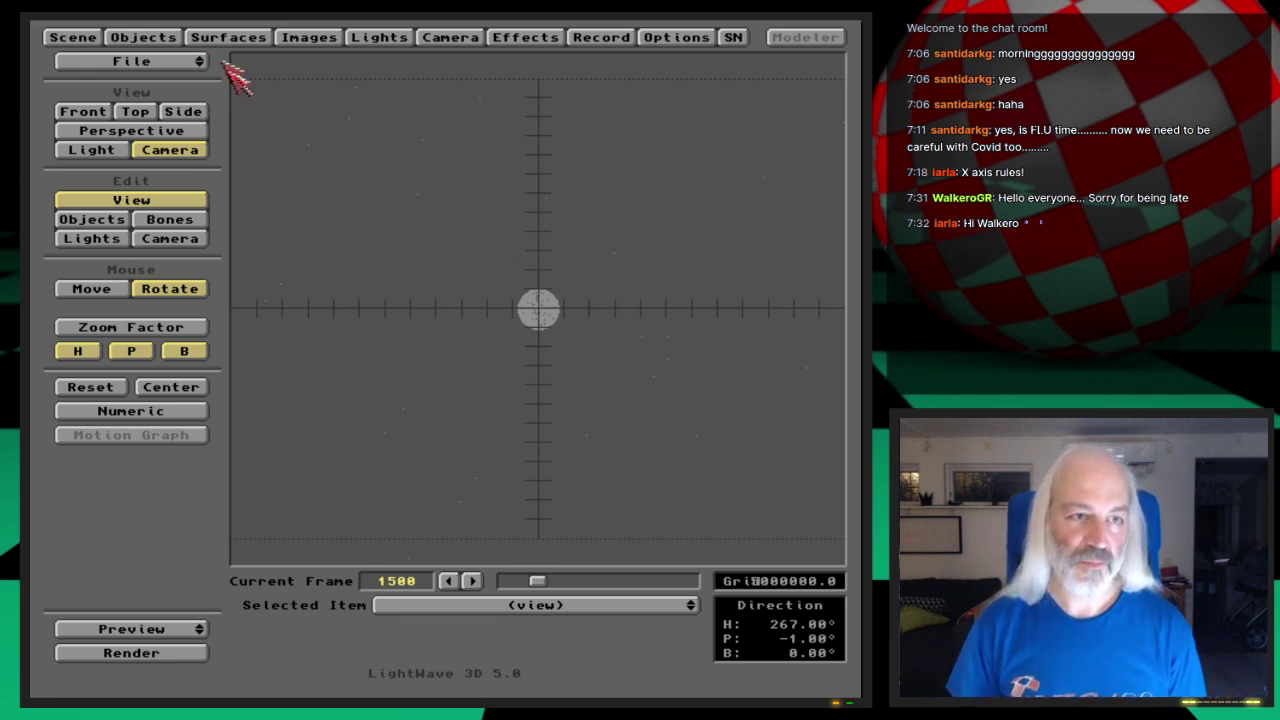
- Clear the scene and browse to the 3D:Webcast/Ep.18 drawer for loading an object
{"action": "left_click_drag", "start_coordinate": [200, 62], "coordinate": [165, 45]}
{"action": "key", "text": "Return"}
{"action": "left_click", "coordinate": [163, 37]}
{"action": "left_click", "coordinate": [289, 180]}
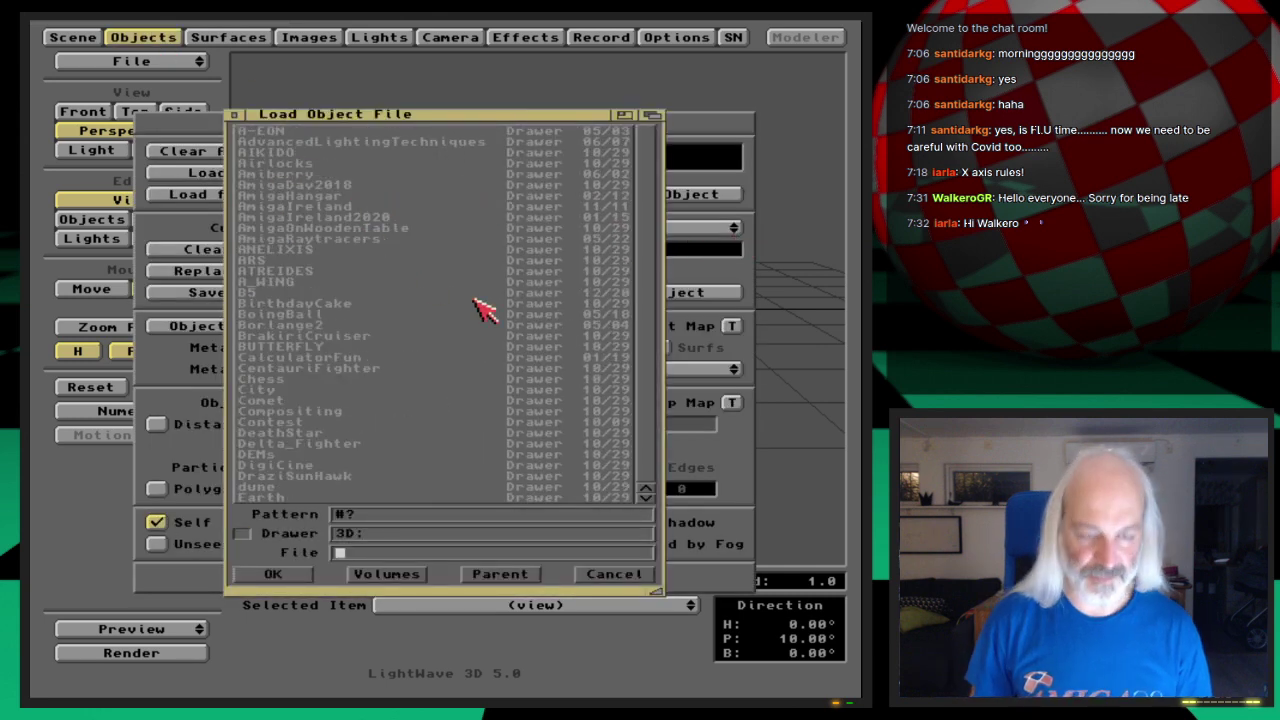
{"action": "type", "text": "Webcast/"}
{"action": "type", "text": "Ep.15/"}
{"action": "key", "text": "BackSpace"}
{"action": "key", "text": "BackSpace"}
{"action": "type", "text": "8/"}
{"action": "key", "text": "Return"}
- Load the Ground object from the episode's Objects drawer into the empty scene
{"action": "type", "text": "Scenes/"}
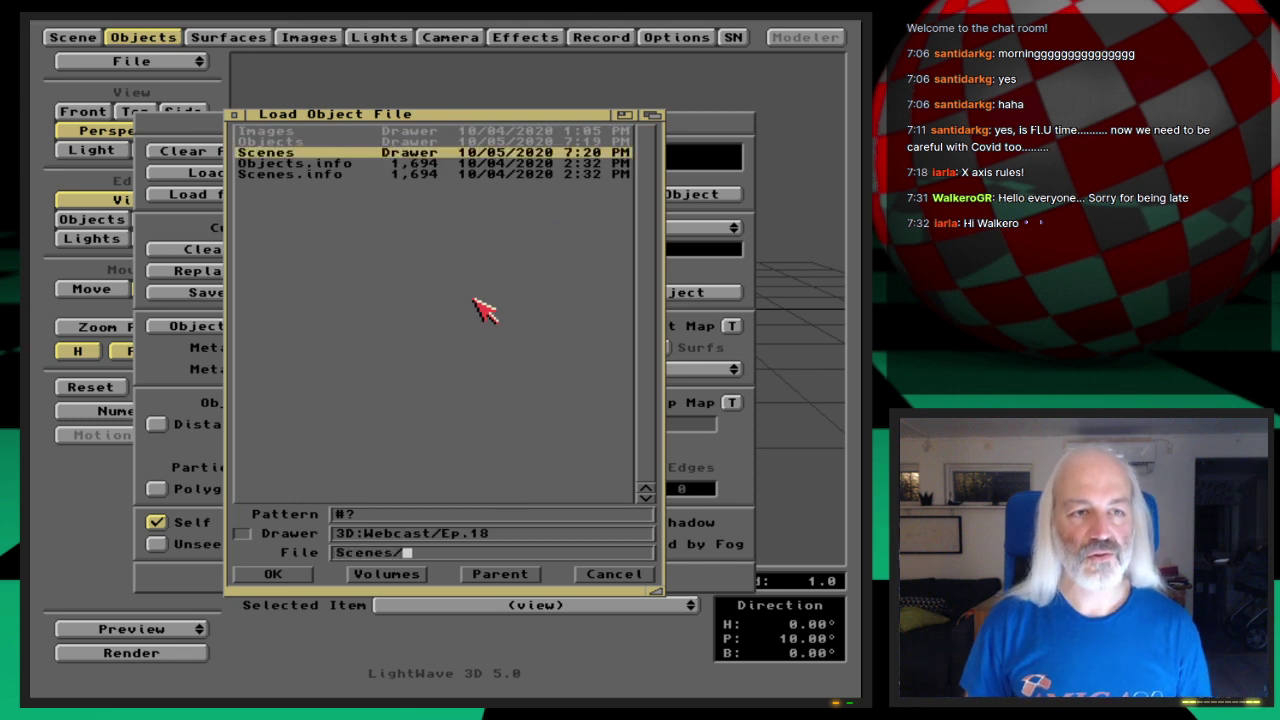
{"action": "key", "text": "Up"}
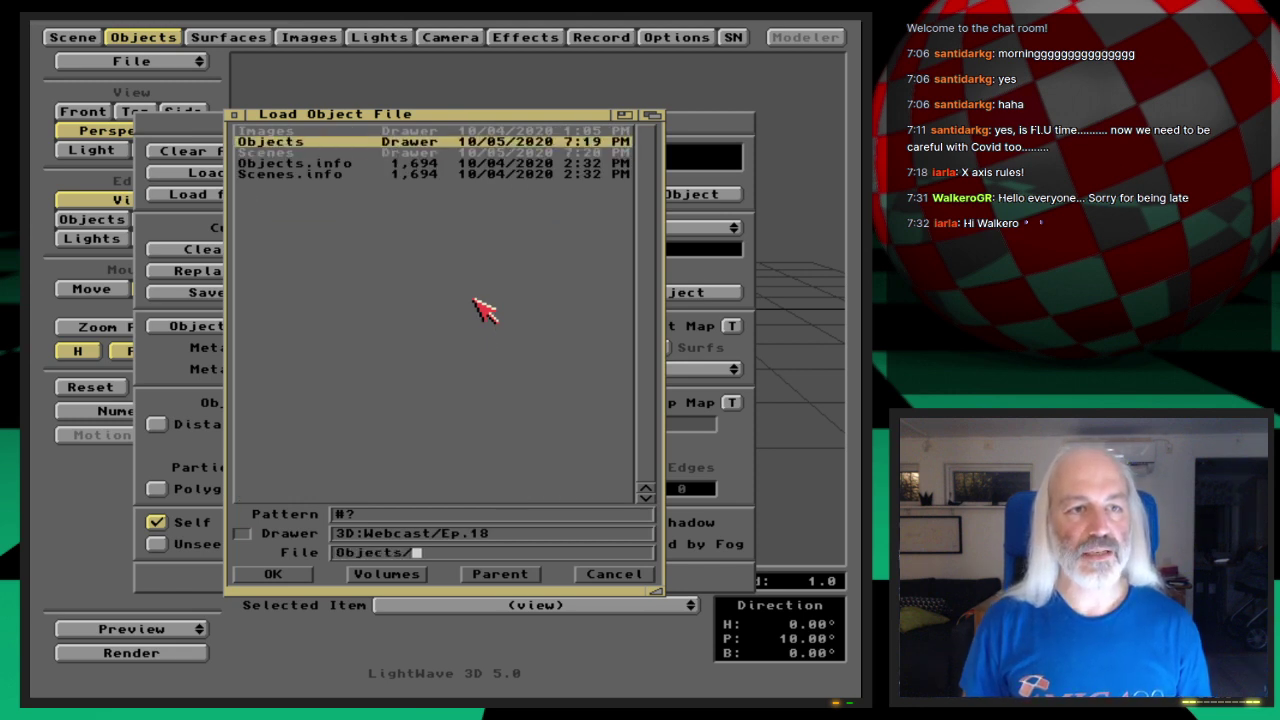
{"action": "key", "text": "Return"}
{"action": "key", "text": "Down"}
{"action": "key", "text": "Down"}
{"action": "key", "text": "Down"}
{"action": "key", "text": "Return"}
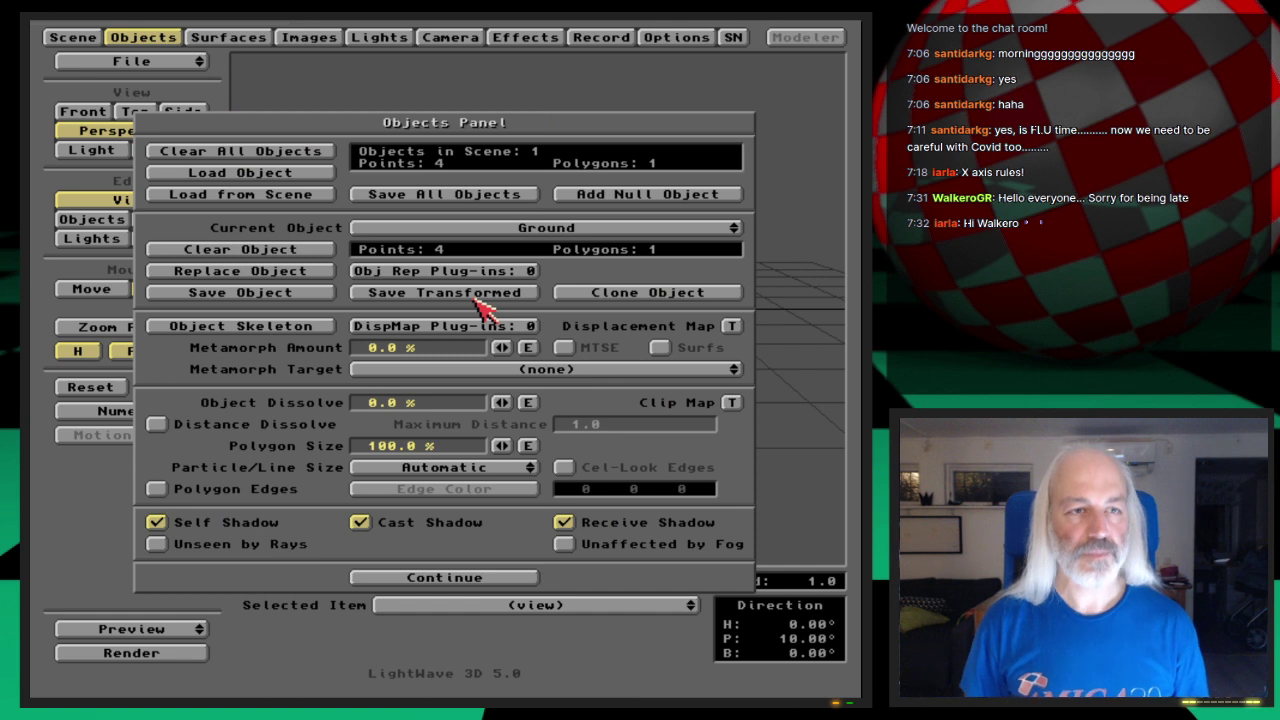
- Load the Poles object from the same drawer and return to the layout
{"action": "left_click", "coordinate": [325, 174]}
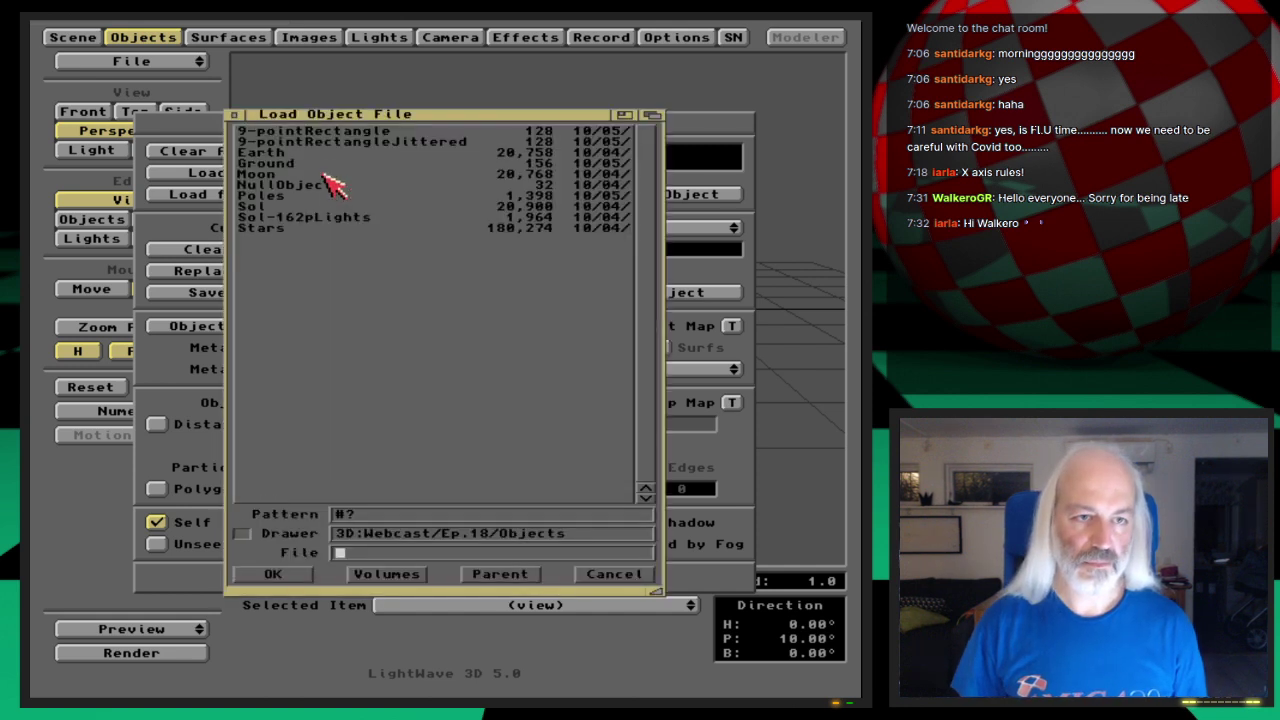
{"action": "double_click", "coordinate": [311, 195]}
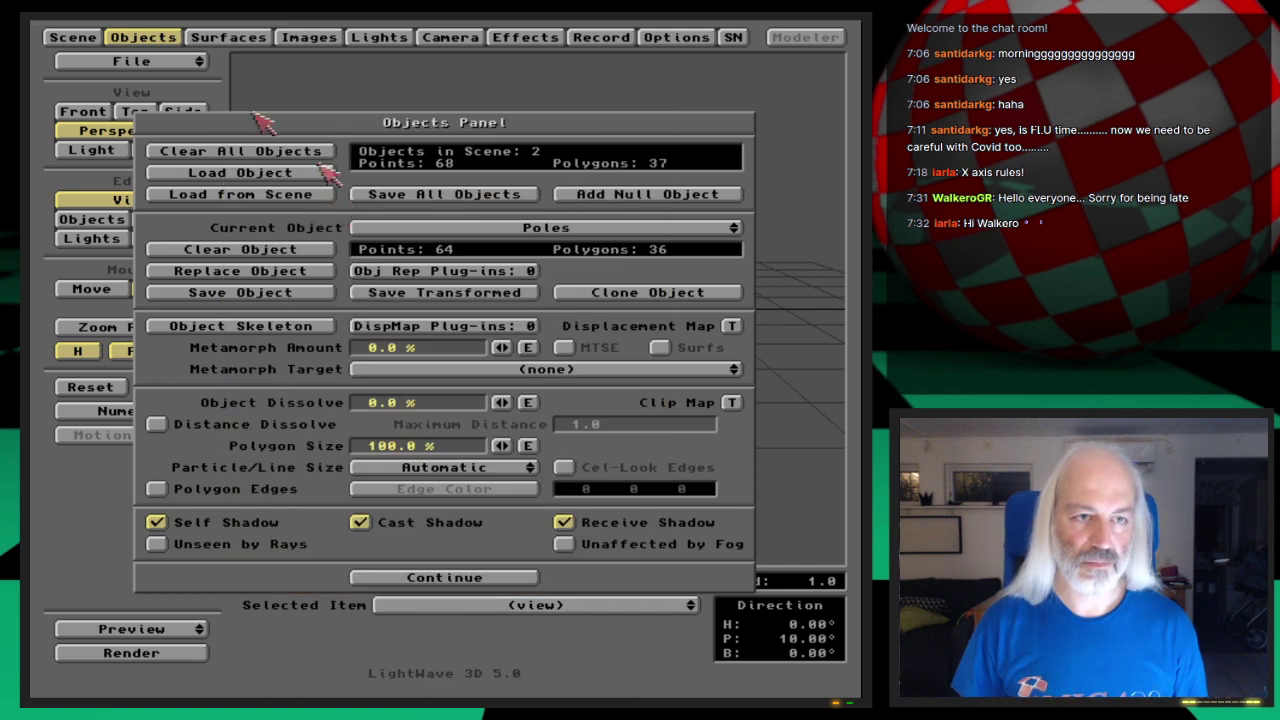
{"action": "left_click", "coordinate": [156, 35]}
- Move the camera to about X 2.396, Y 3.380, Z -8.326, aim it down at the poles, keyframe it at frame 0 and test-render
{"action": "key", "text": "6"}
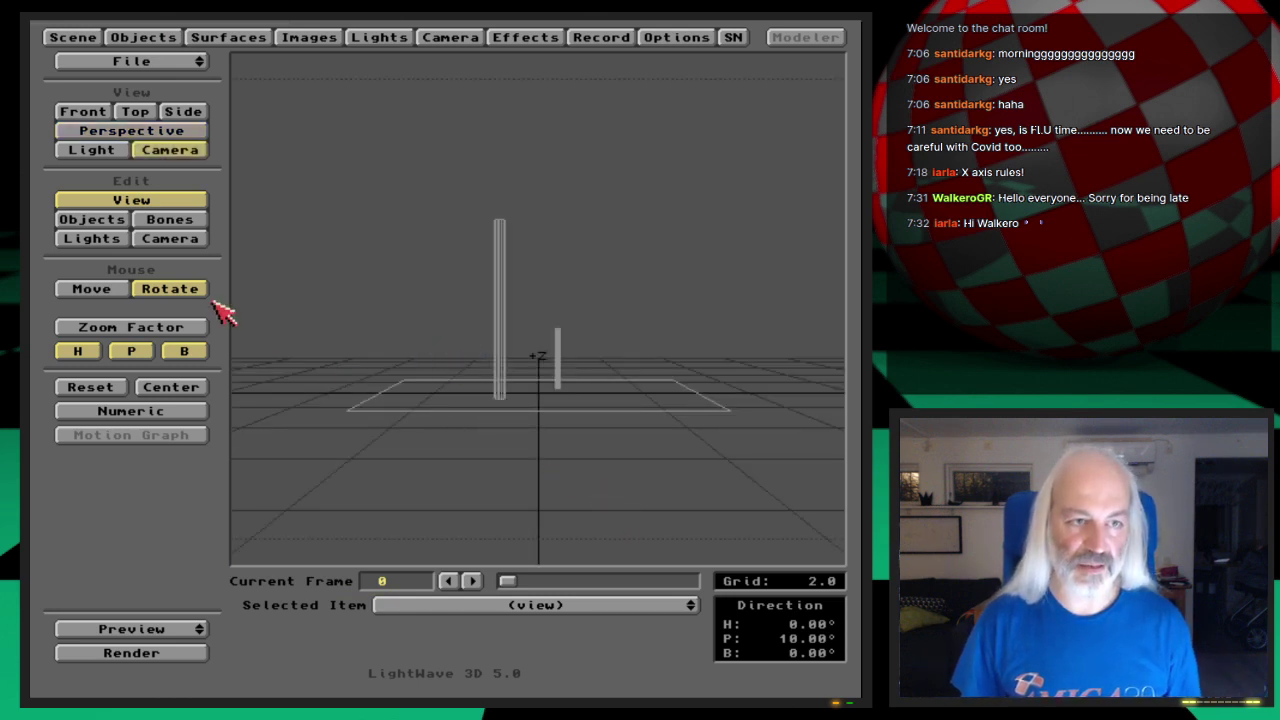
{"action": "left_click", "coordinate": [172, 240]}
{"action": "right_click_drag", "start_coordinate": [617, 414], "coordinate": [617, 335]}
{"action": "key", "text": "y"}
{"action": "left_click_drag", "start_coordinate": [630, 412], "coordinate": [630, 375]}
{"action": "key", "text": "t"}
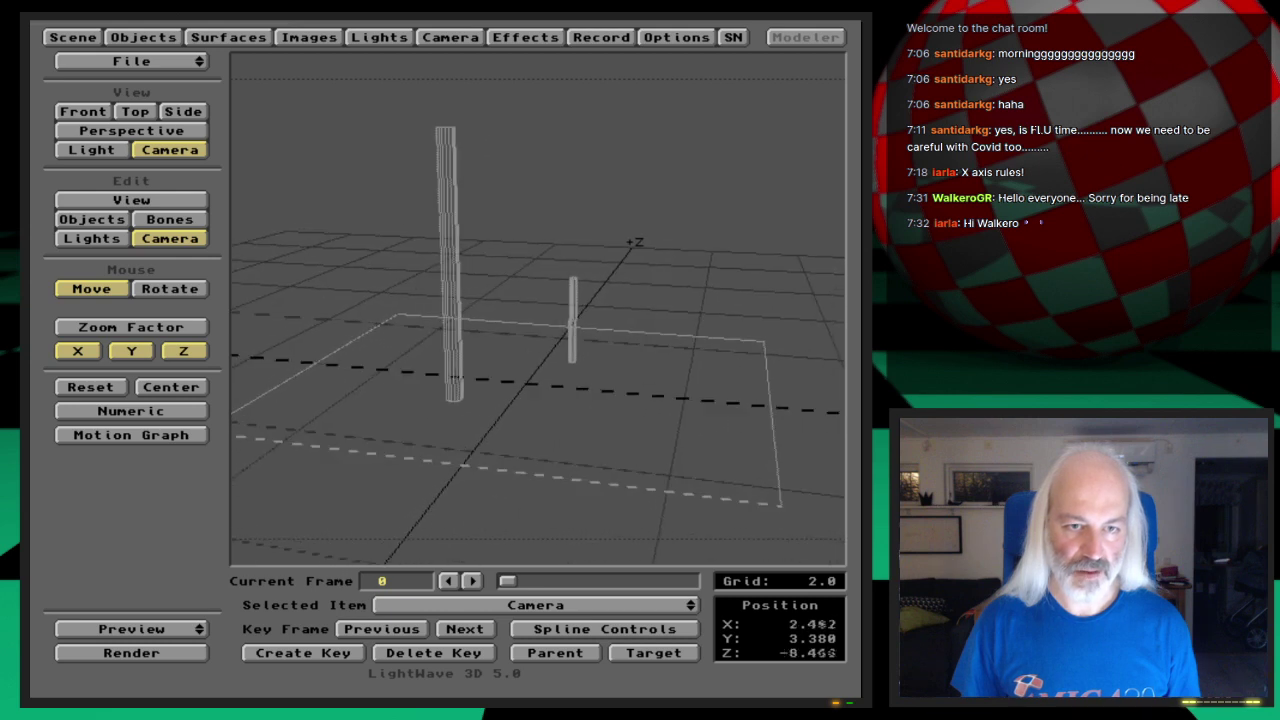
{"action": "key", "text": "Return"}
{"action": "key", "text": "Return"}
{"action": "key", "text": "F9"}
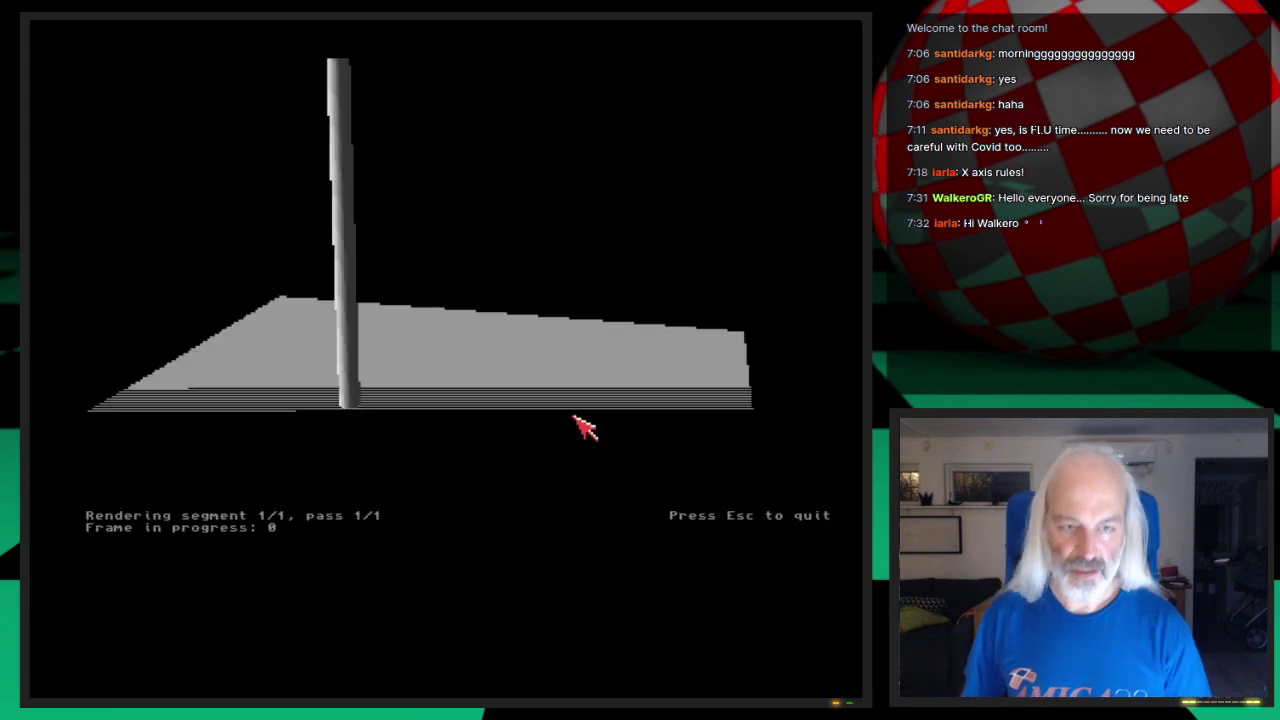
{"action": "key", "text": "Escape"}
- Enable shadow tracing in the camera settings and render frame 0 to view the poles' shadows
{"action": "left_click", "coordinate": [423, 39]}
{"action": "left_click", "coordinate": [297, 162]}
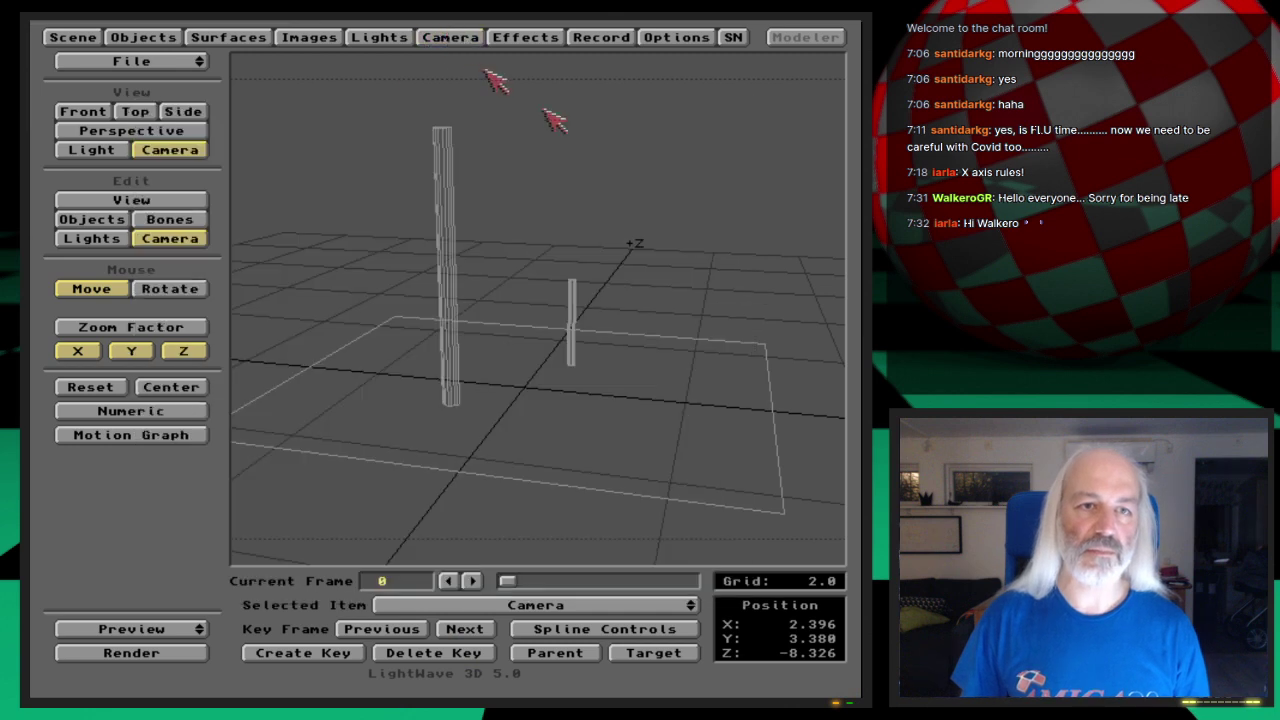
{"action": "left_click", "coordinate": [450, 37]}
{"action": "key", "text": "F9"}
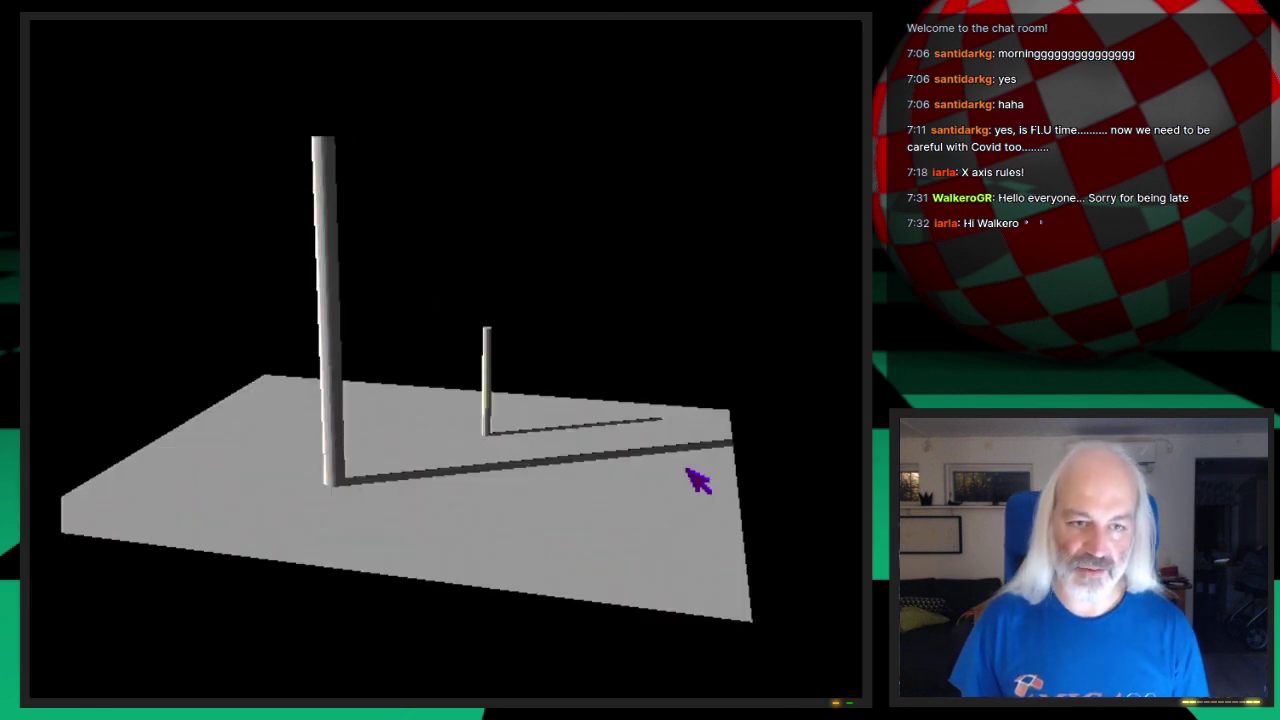
{"action": "key", "text": "Escape"}
- Open the light settings and try to choose a projection image for the Distant light
{"action": "left_click", "coordinate": [362, 37]}
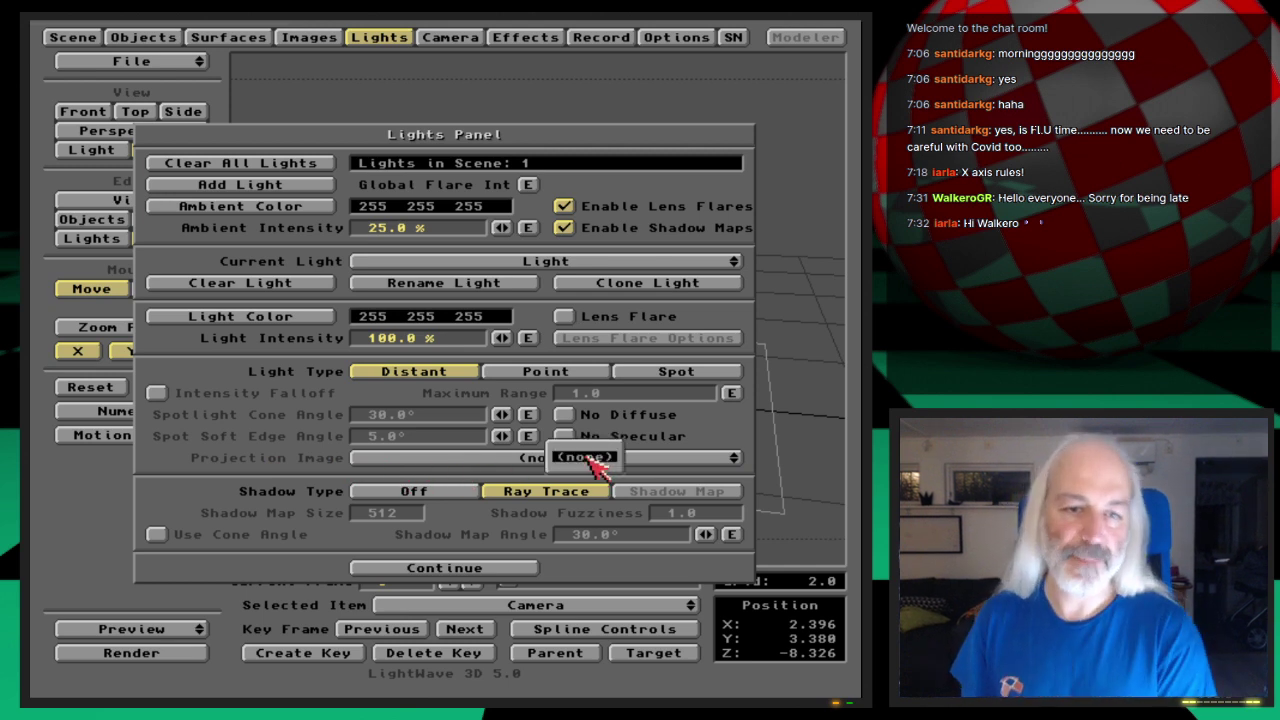
{"action": "left_click", "coordinate": [592, 460]}
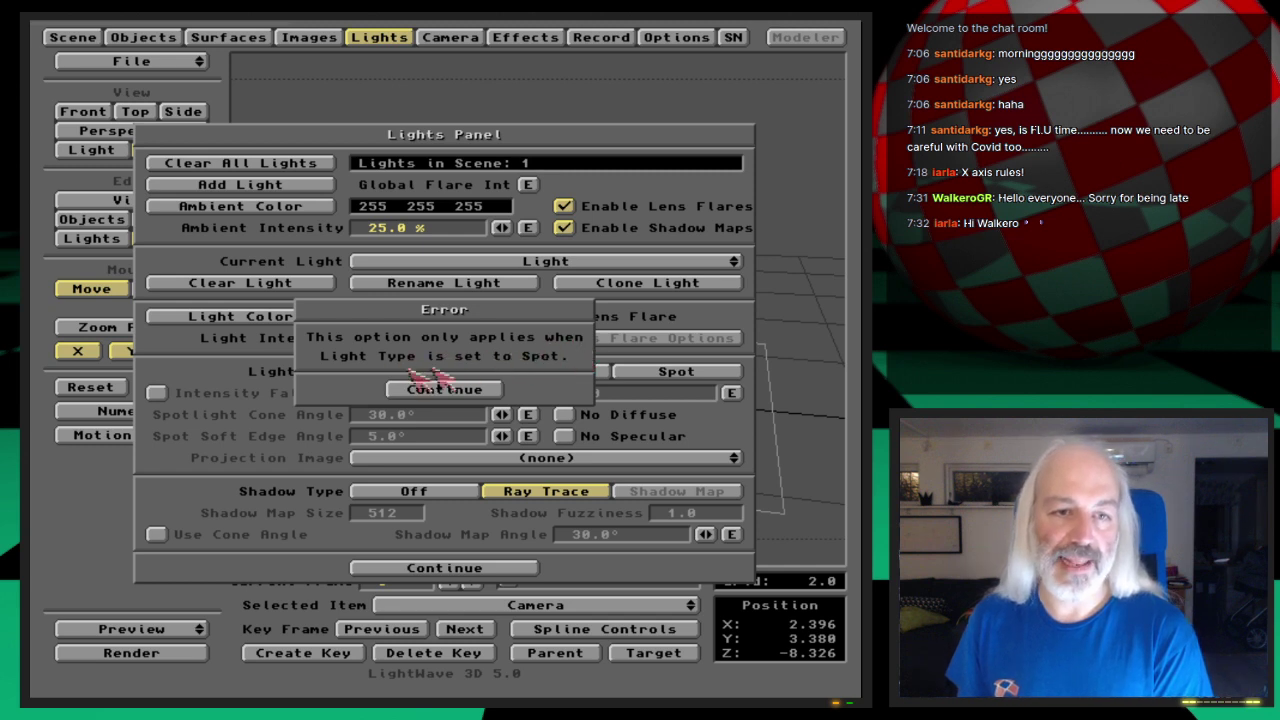
{"action": "left_click", "coordinate": [485, 391]}
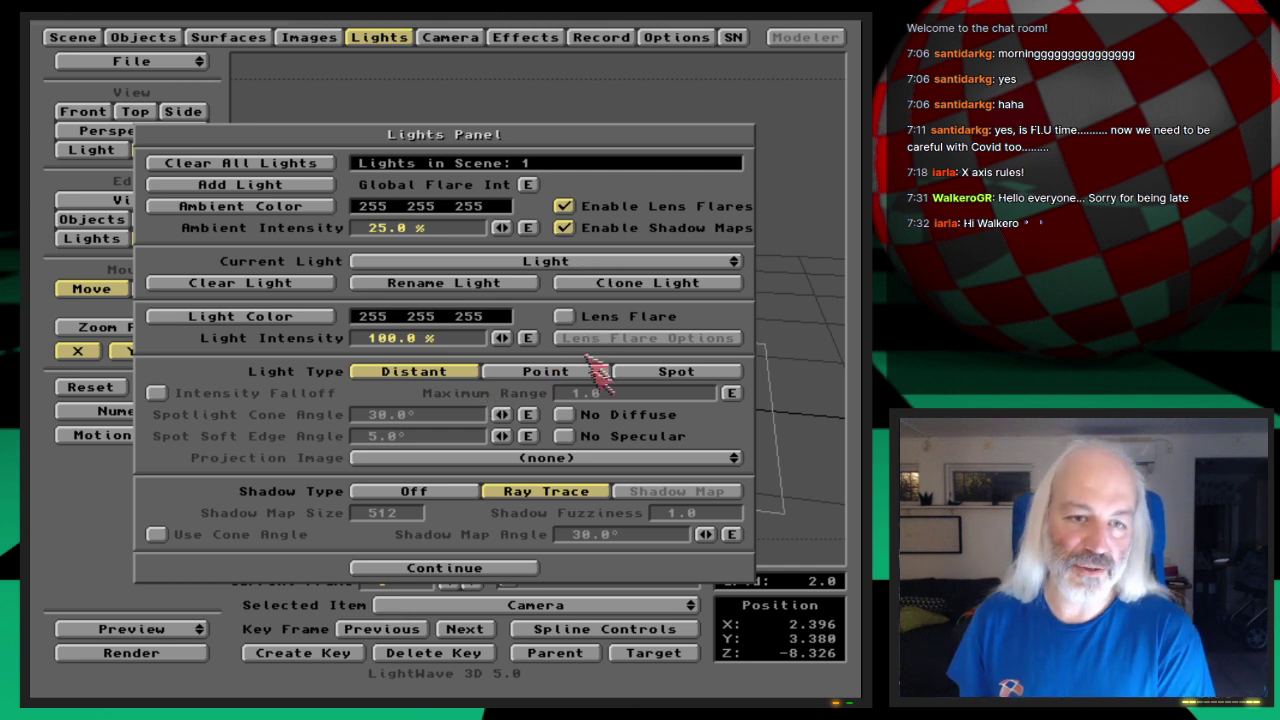
- Change the light type to Spot and check which projection images can be assigned to it
{"action": "left_click", "coordinate": [672, 374]}
{"action": "left_click", "coordinate": [650, 460]}
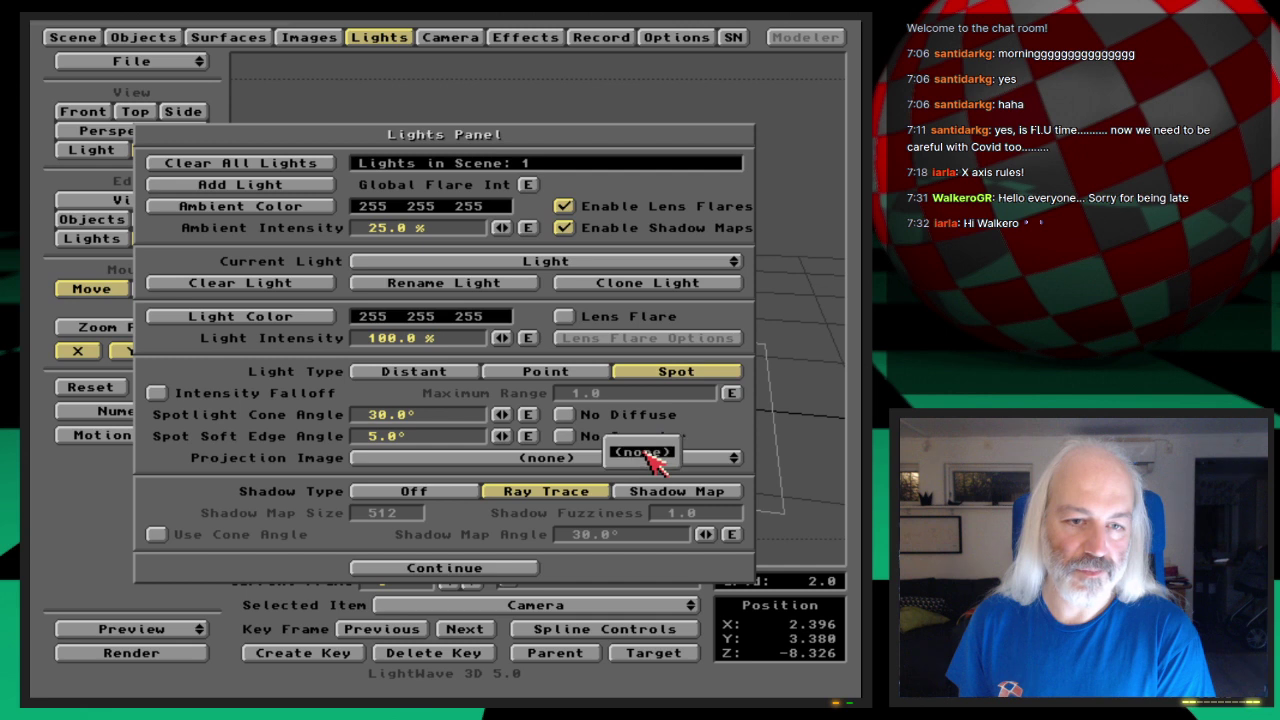
{"action": "left_click", "coordinate": [645, 453]}
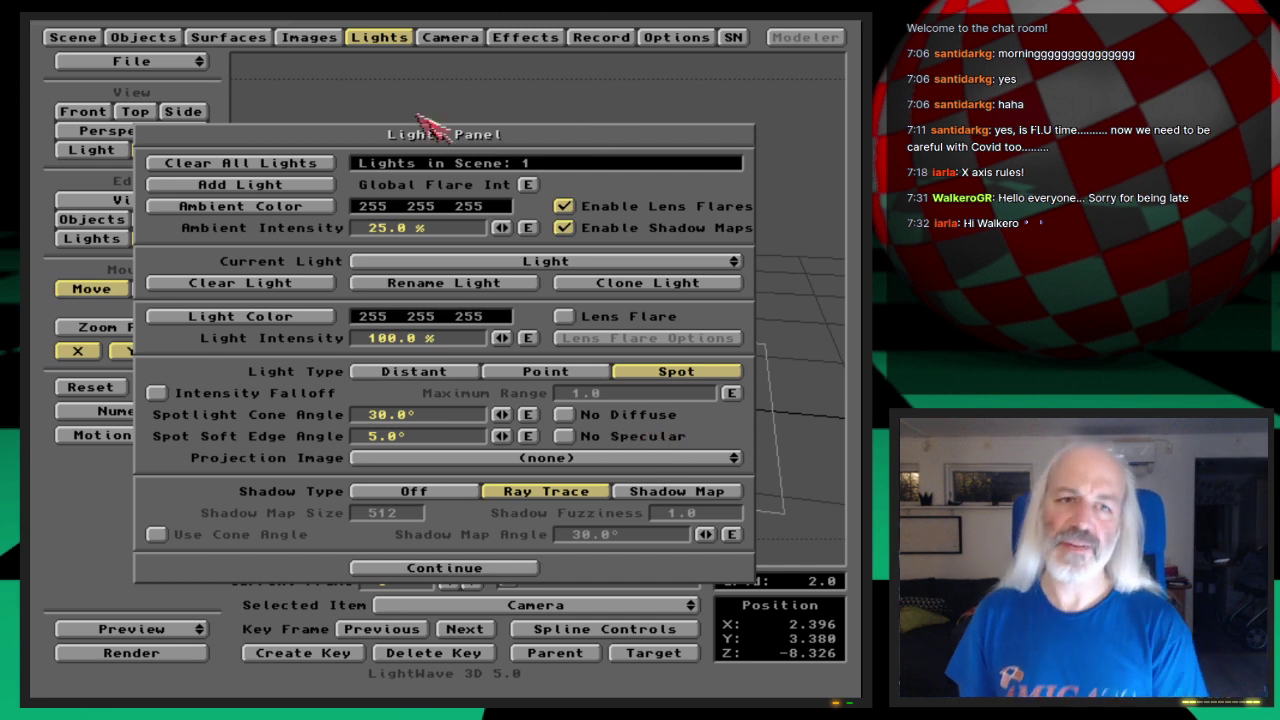
{"action": "left_click", "coordinate": [605, 458]}
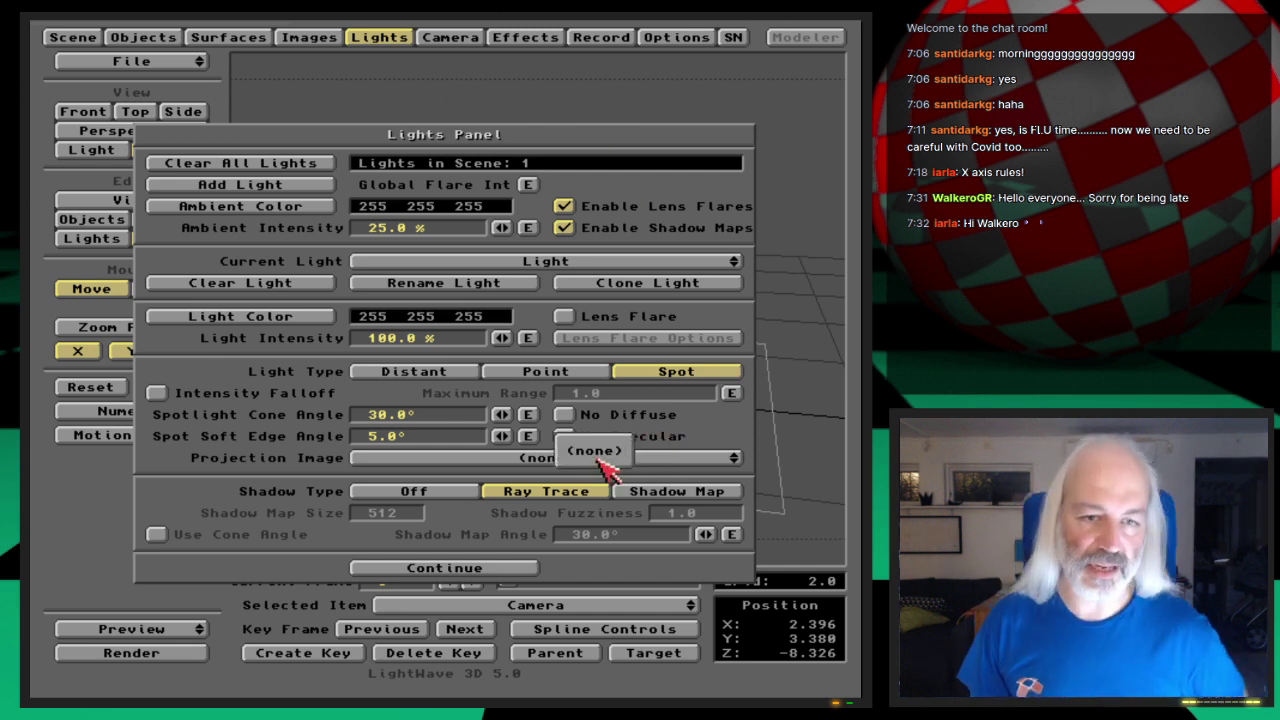
{"action": "left_click", "coordinate": [600, 451]}
- Switch to Brilliance and create the text "Amiga Rules!" in the CGTriumvirate font at size 75
{"action": "key", "text": "super+m"}
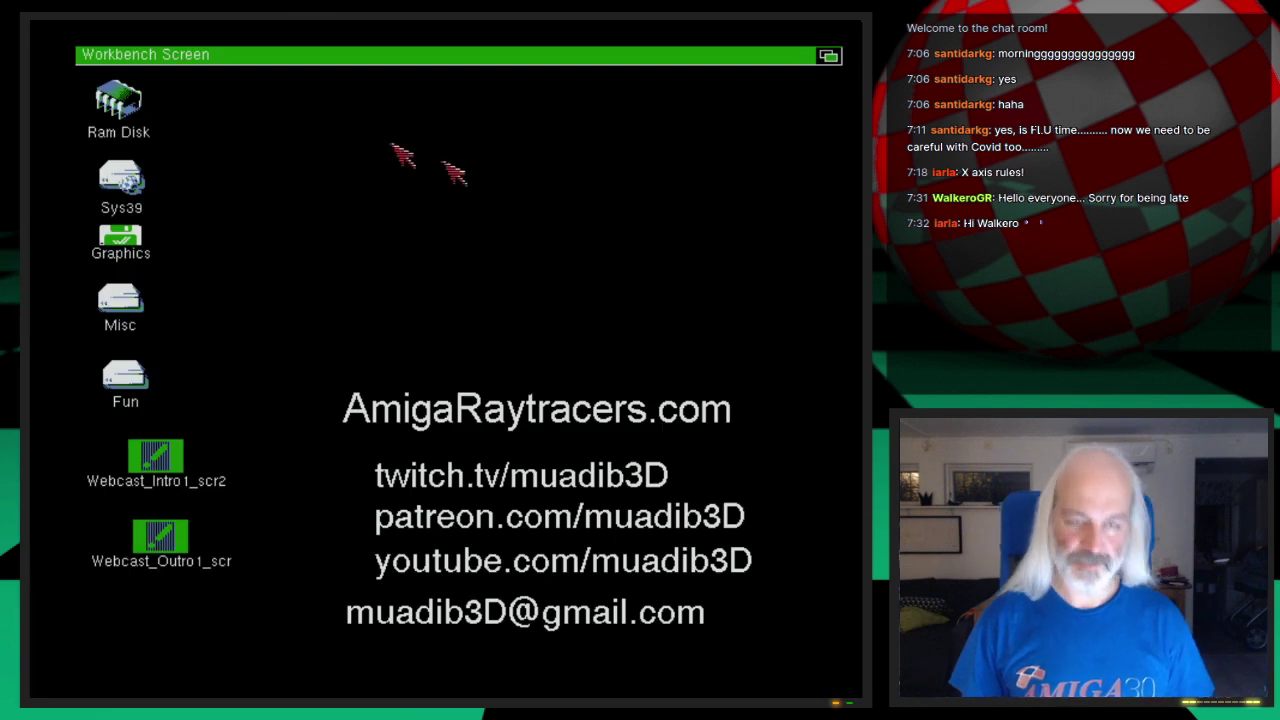
{"action": "right_click_drag", "start_coordinate": [490, 52], "coordinate": [590, 106]}
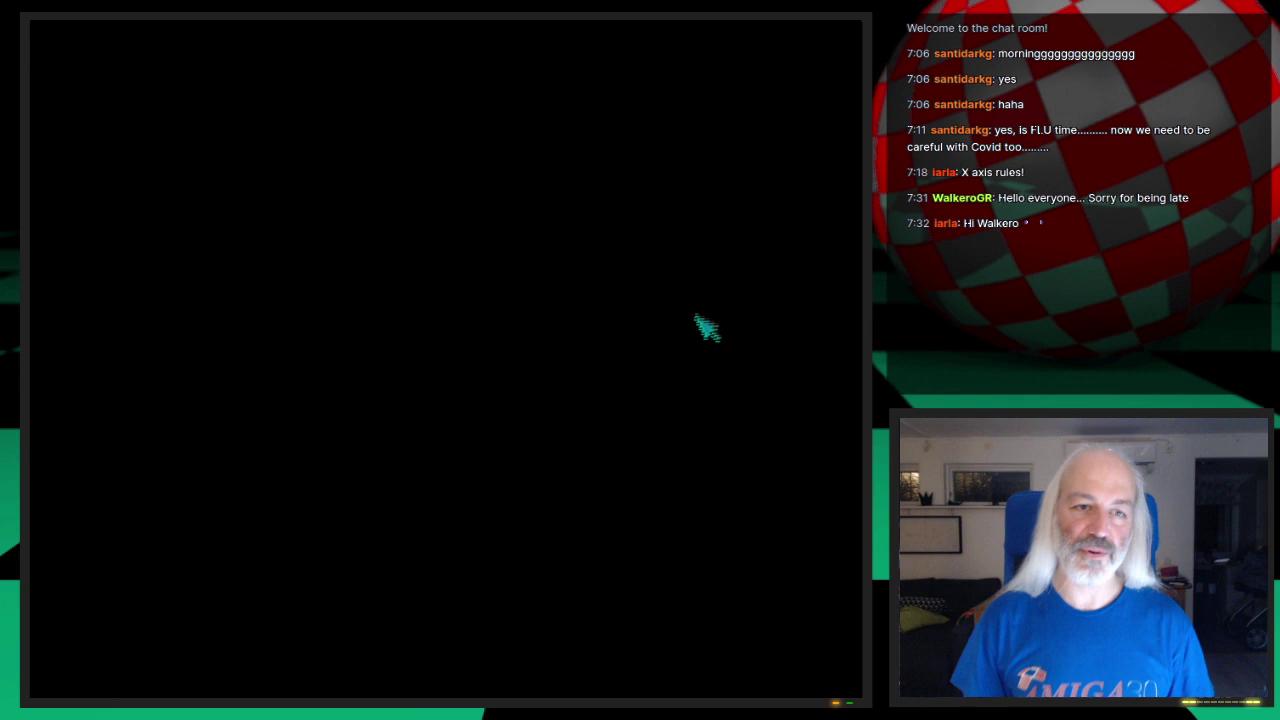
{"action": "left_click", "coordinate": [563, 601]}
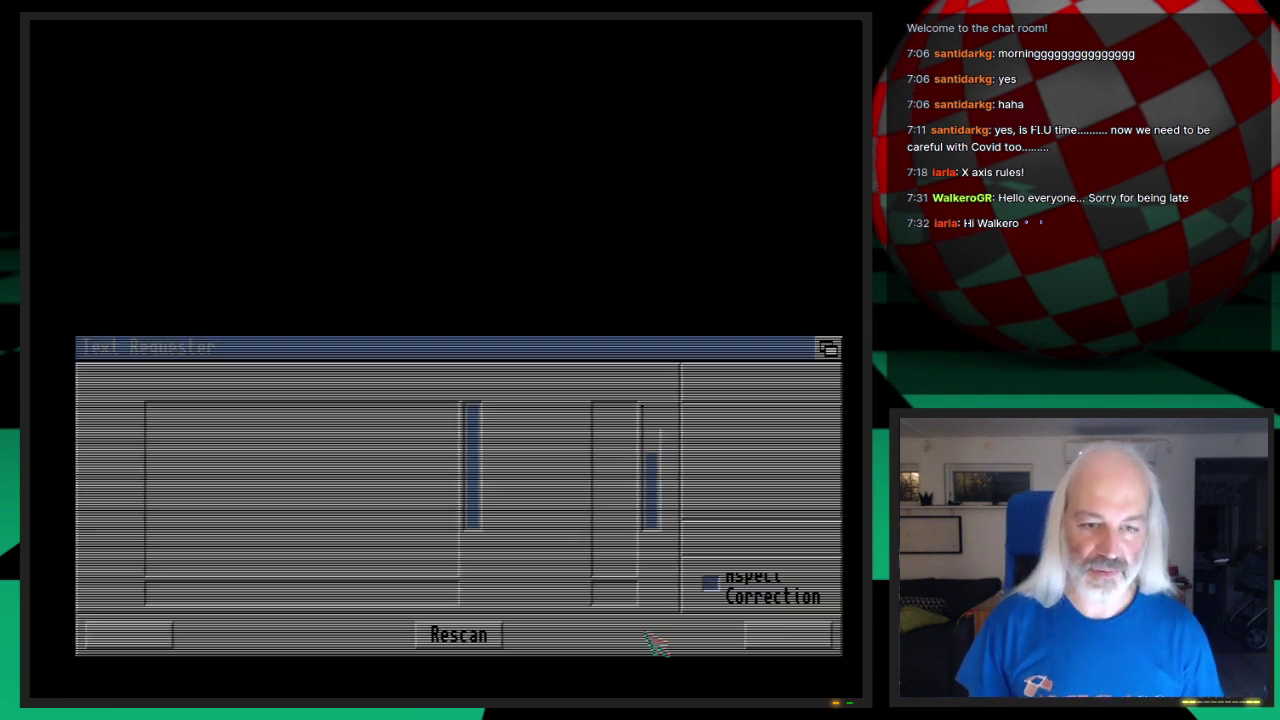
{"action": "left_click", "coordinate": [316, 525]}
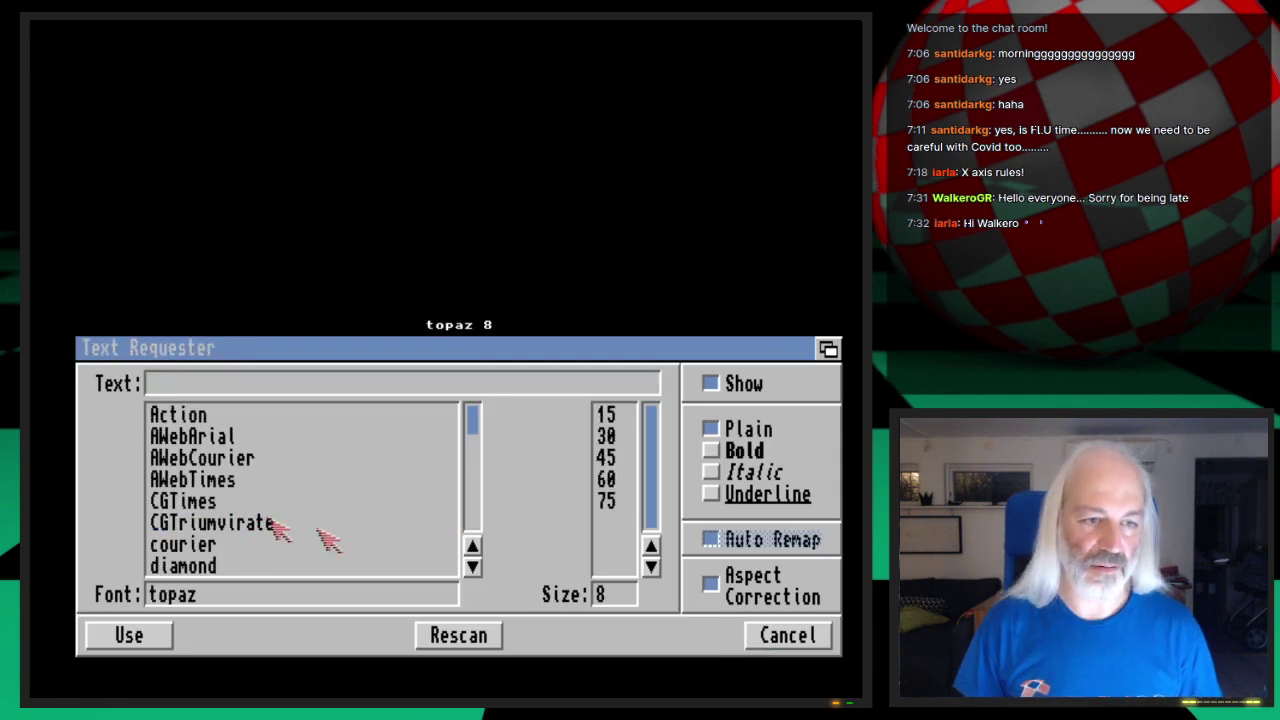
{"action": "left_click", "coordinate": [608, 501]}
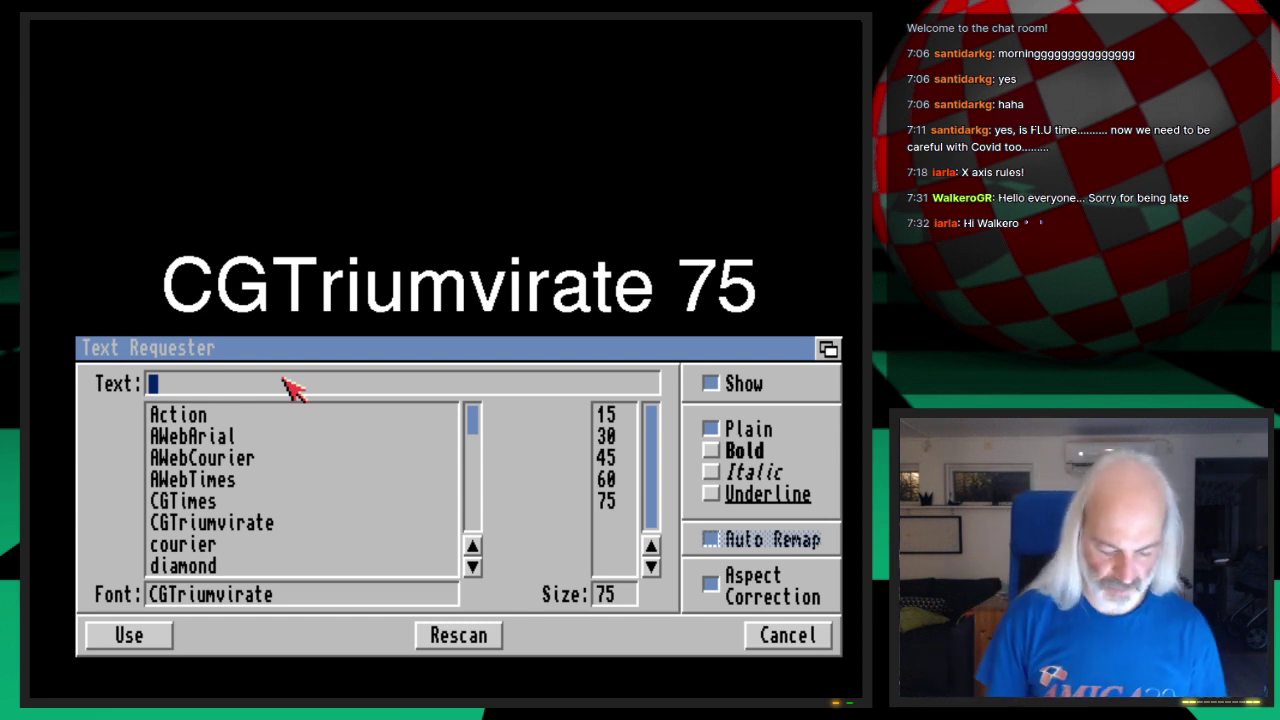
{"action": "type", "text": "A"}
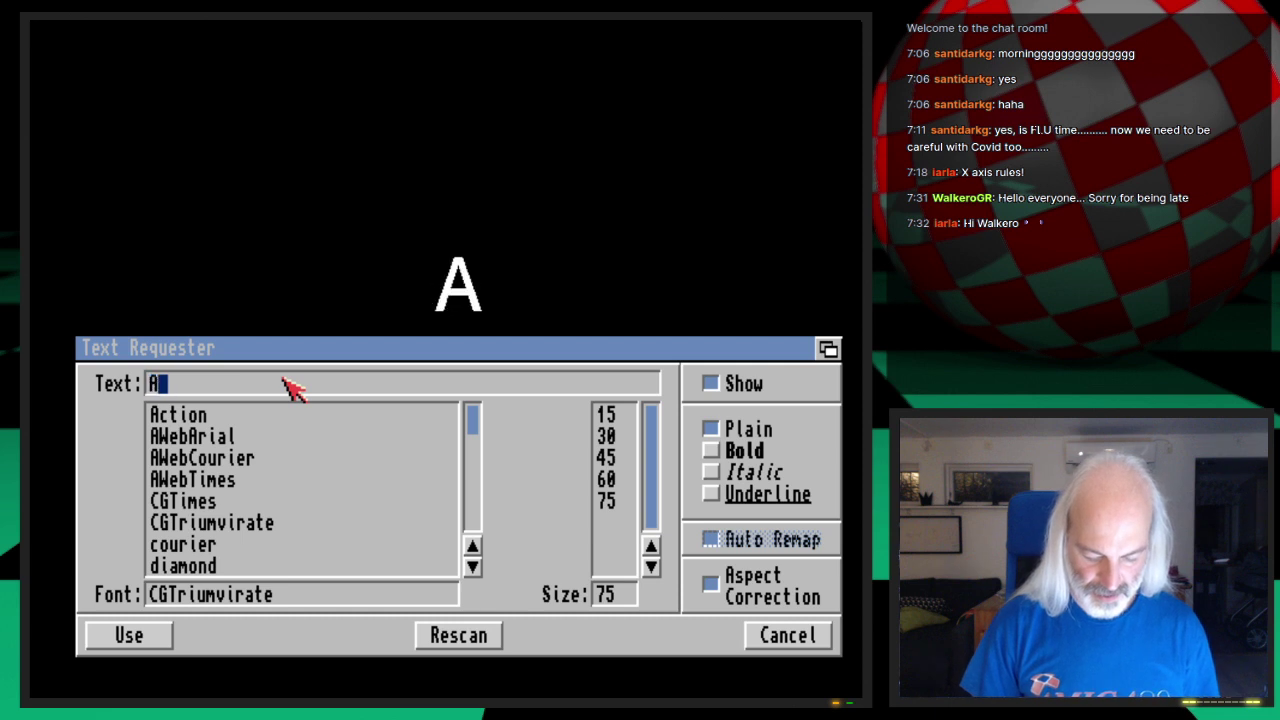
{"action": "type", "text": "miga Rules!"}
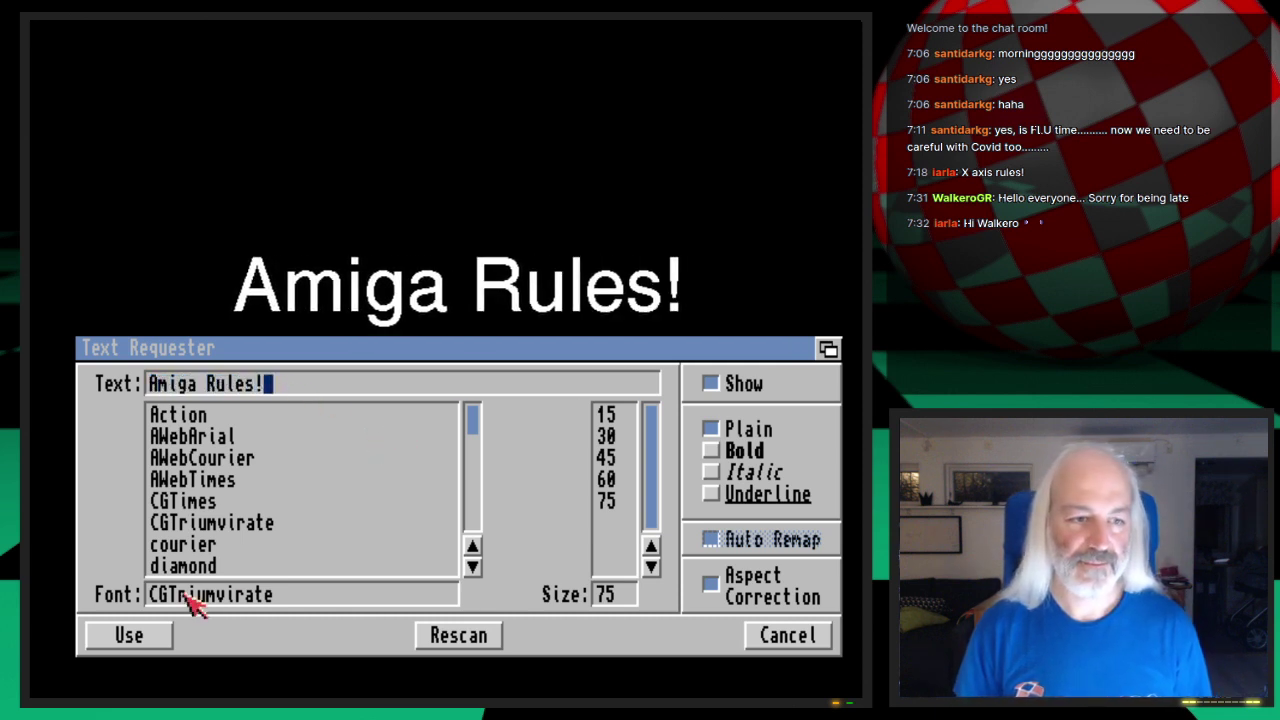
{"action": "left_click", "coordinate": [164, 634]}
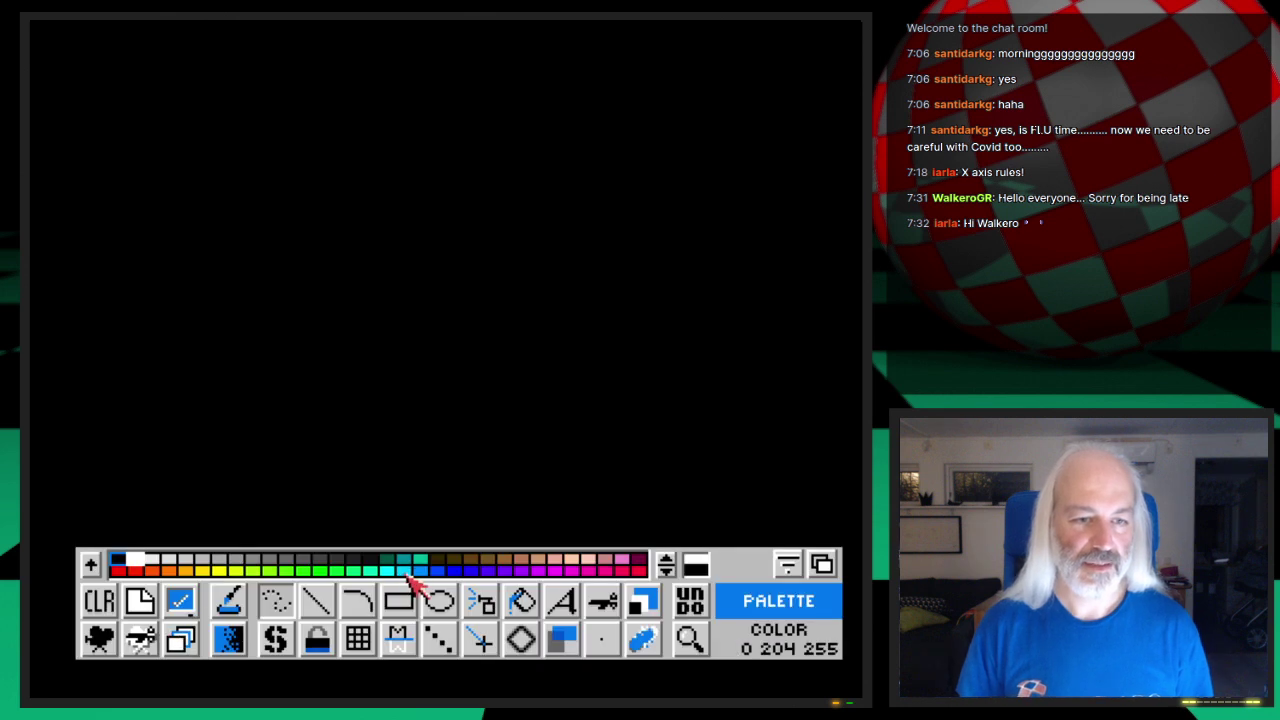
- Stamp the text in cyan near the top of the canvas and cut it out as a brush
{"action": "left_click", "coordinate": [392, 572]}
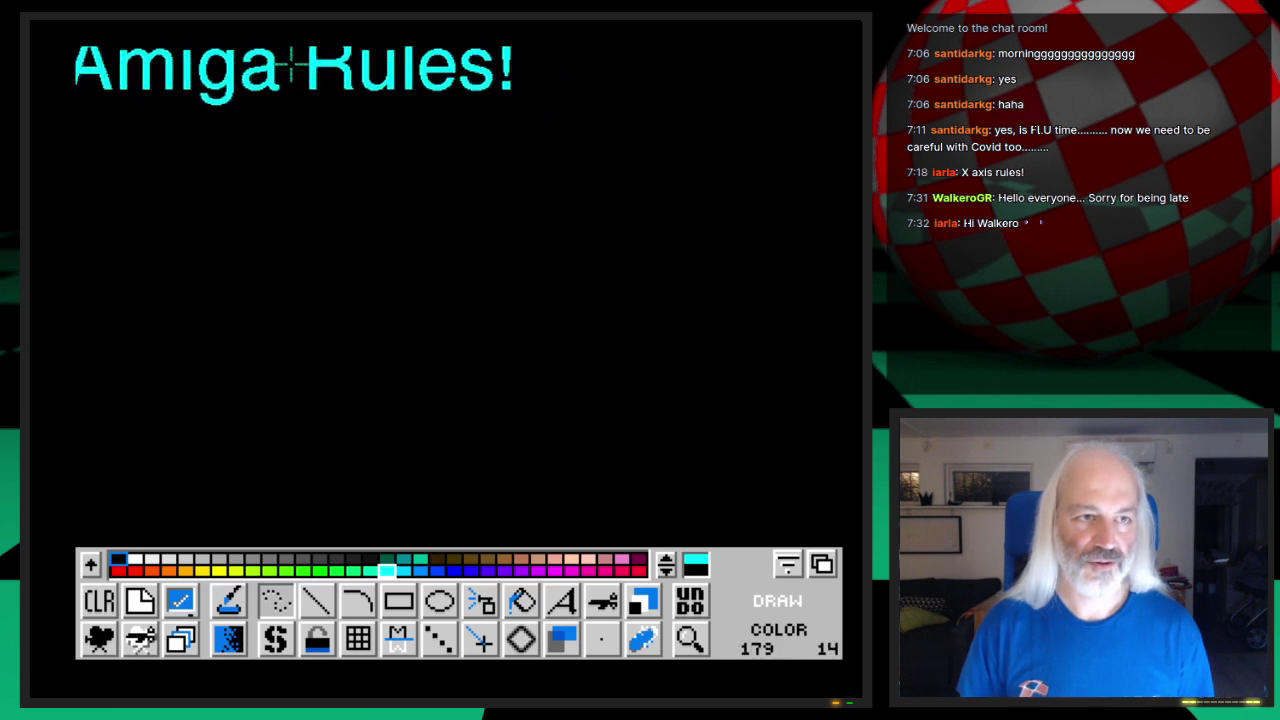
{"action": "left_click", "coordinate": [322, 87]}
{"action": "left_click", "coordinate": [603, 600]}
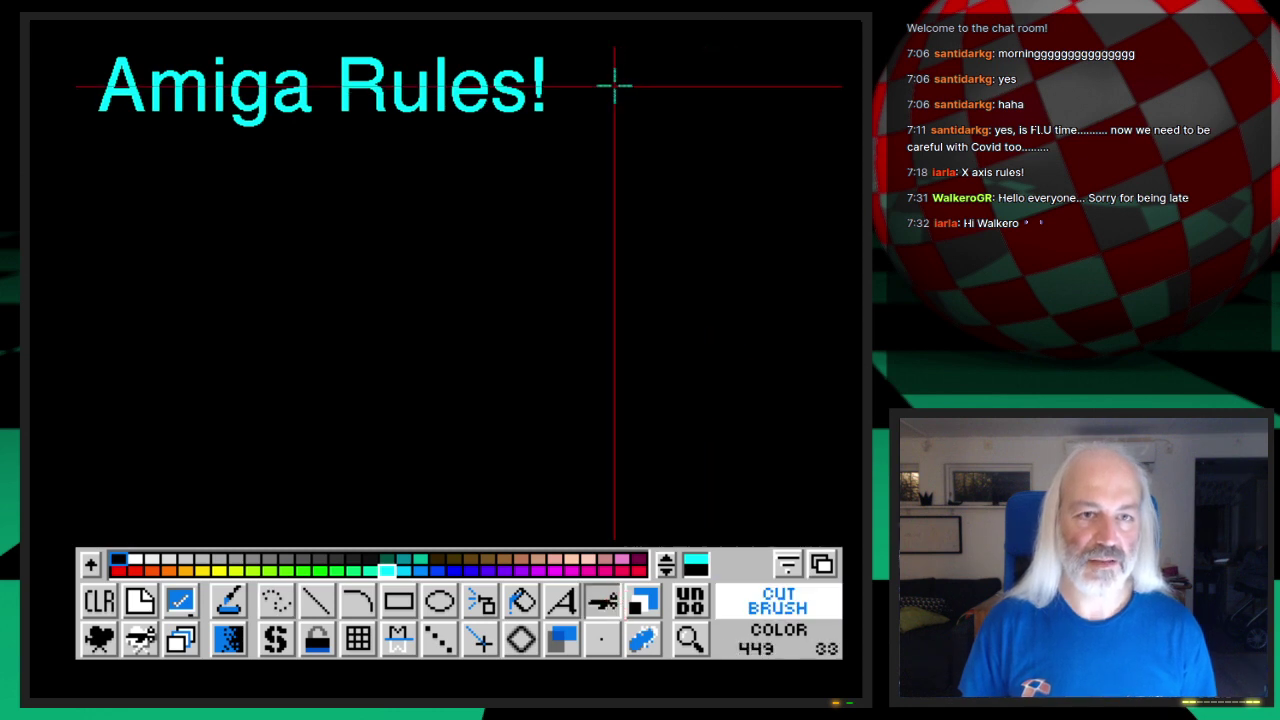
{"action": "mouse_move", "coordinate": [586, 130]}
{"action": "left_mouse_down"}
{"action": "mouse_move", "coordinate": [78, 48]}
{"action": "mouse_move", "coordinate": [72, 32]}
{"action": "left_mouse_up"}
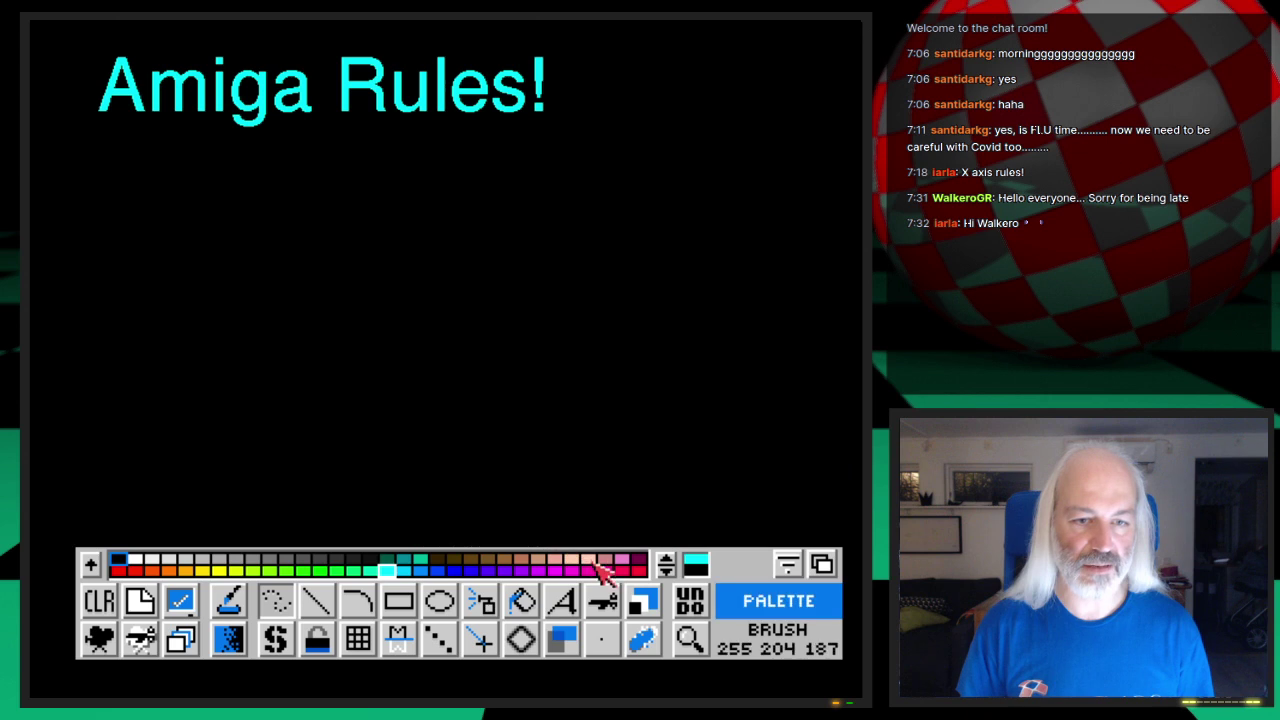
- Save the cut brush as AmigaRules in Graphics:3D/Webcast/Ep.18/Images
{"action": "right_click", "coordinate": [603, 600]}
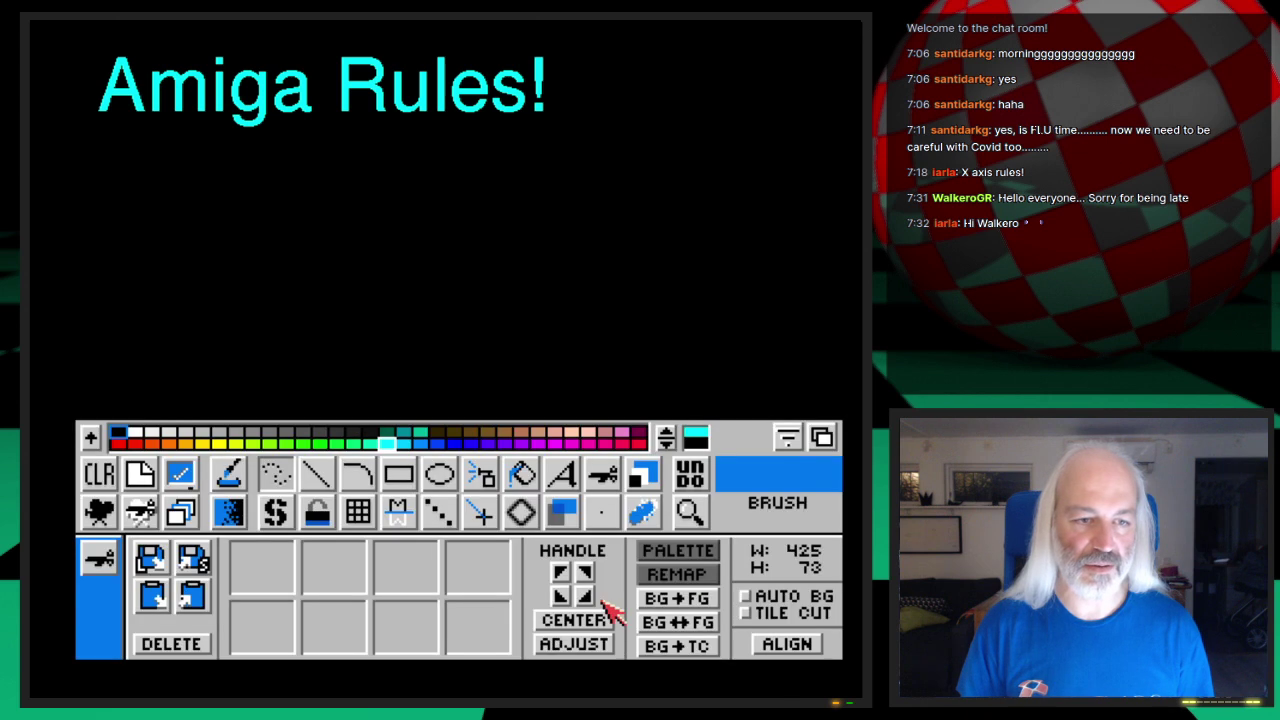
{"action": "left_click", "coordinate": [194, 562]}
{"action": "left_click", "coordinate": [357, 634]}
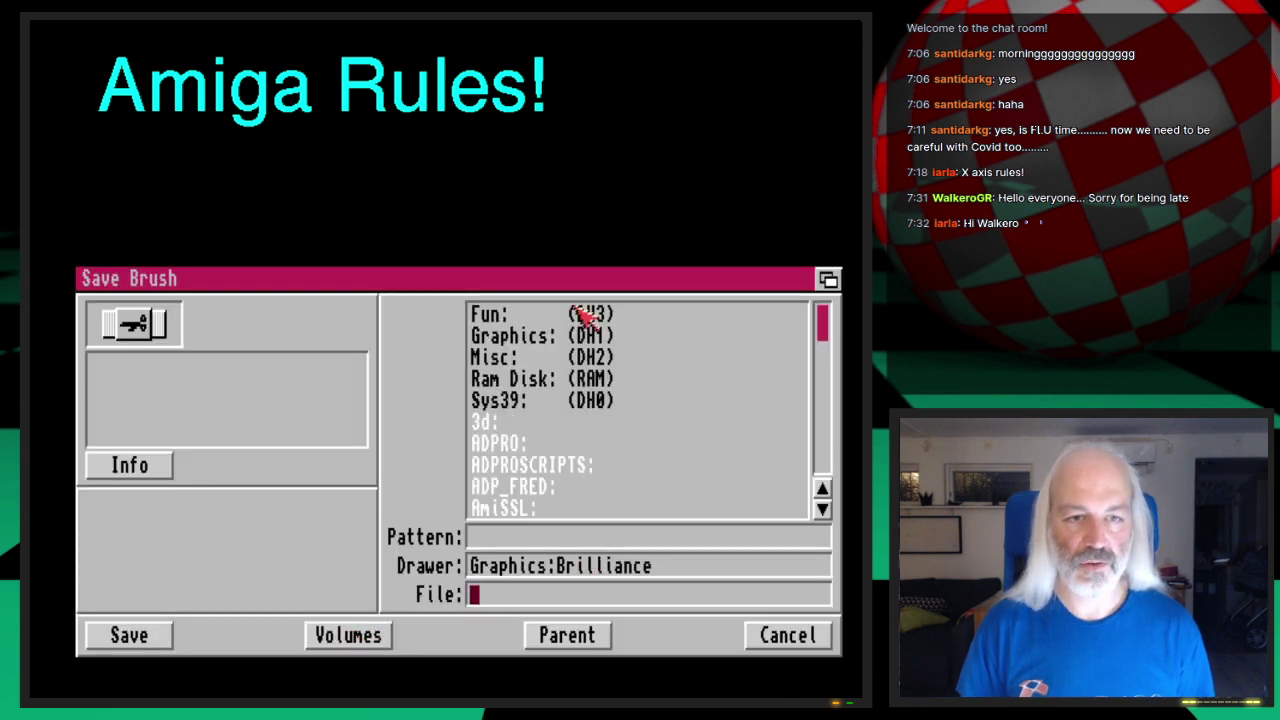
{"action": "left_click", "coordinate": [505, 424]}
{"action": "left_click", "coordinate": [537, 318]}
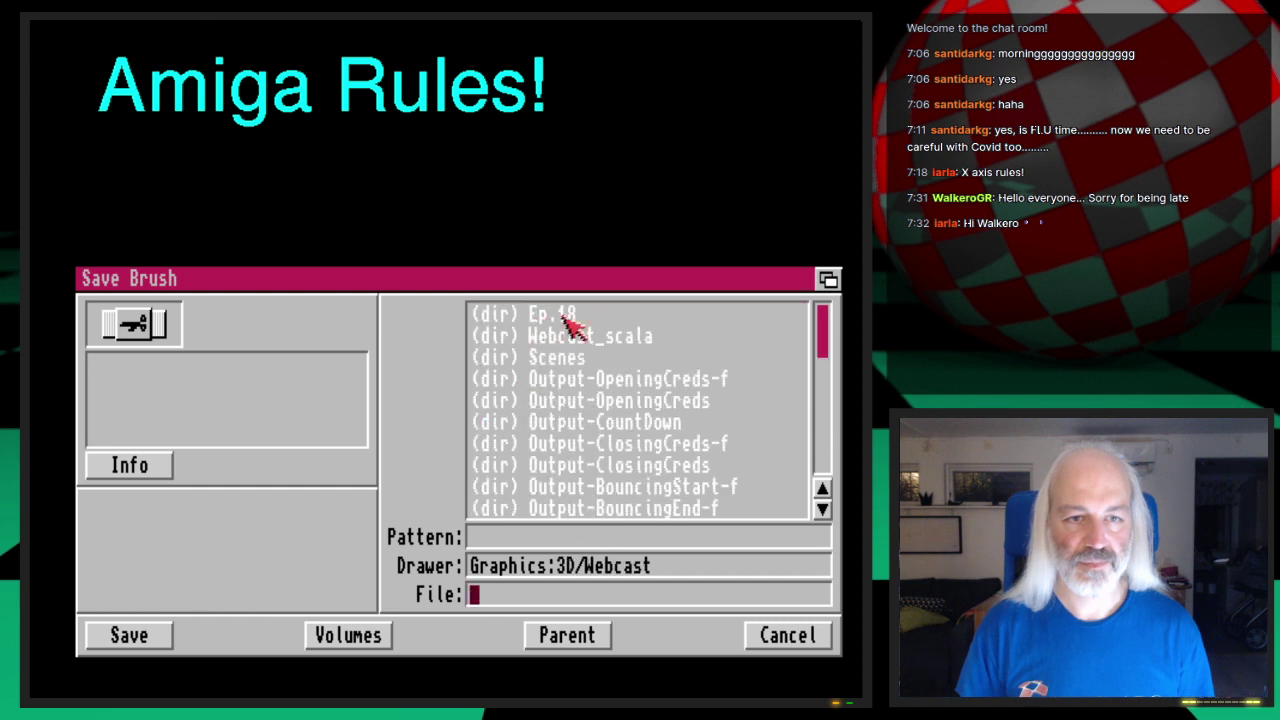
{"action": "left_click", "coordinate": [557, 314]}
{"action": "left_click", "coordinate": [595, 360]}
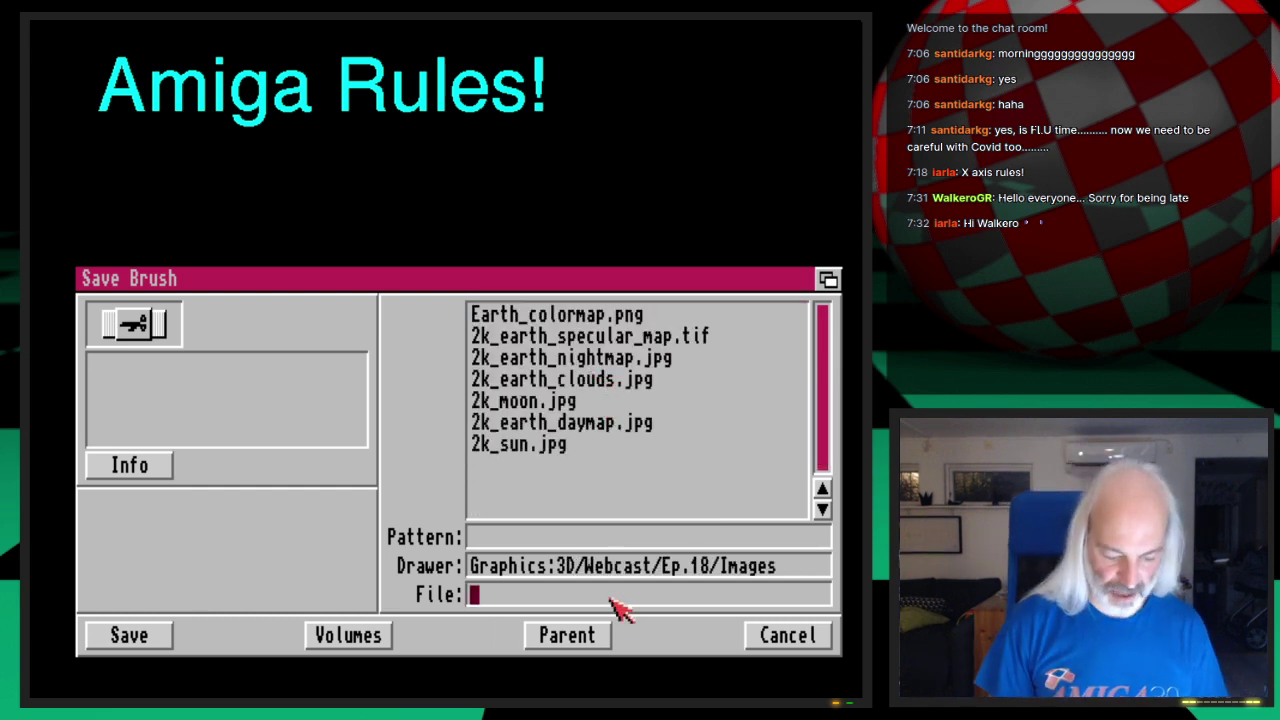
{"action": "type", "text": "AmigaRules"}
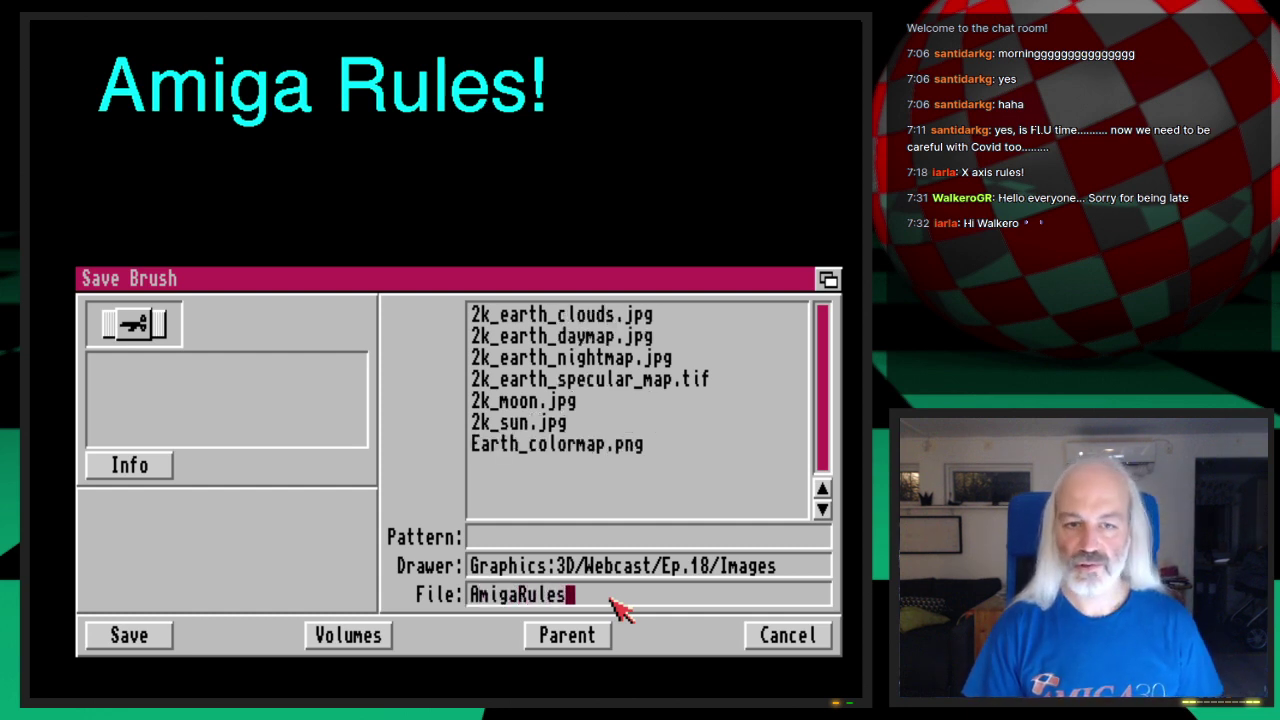
{"action": "key", "text": "Return"}
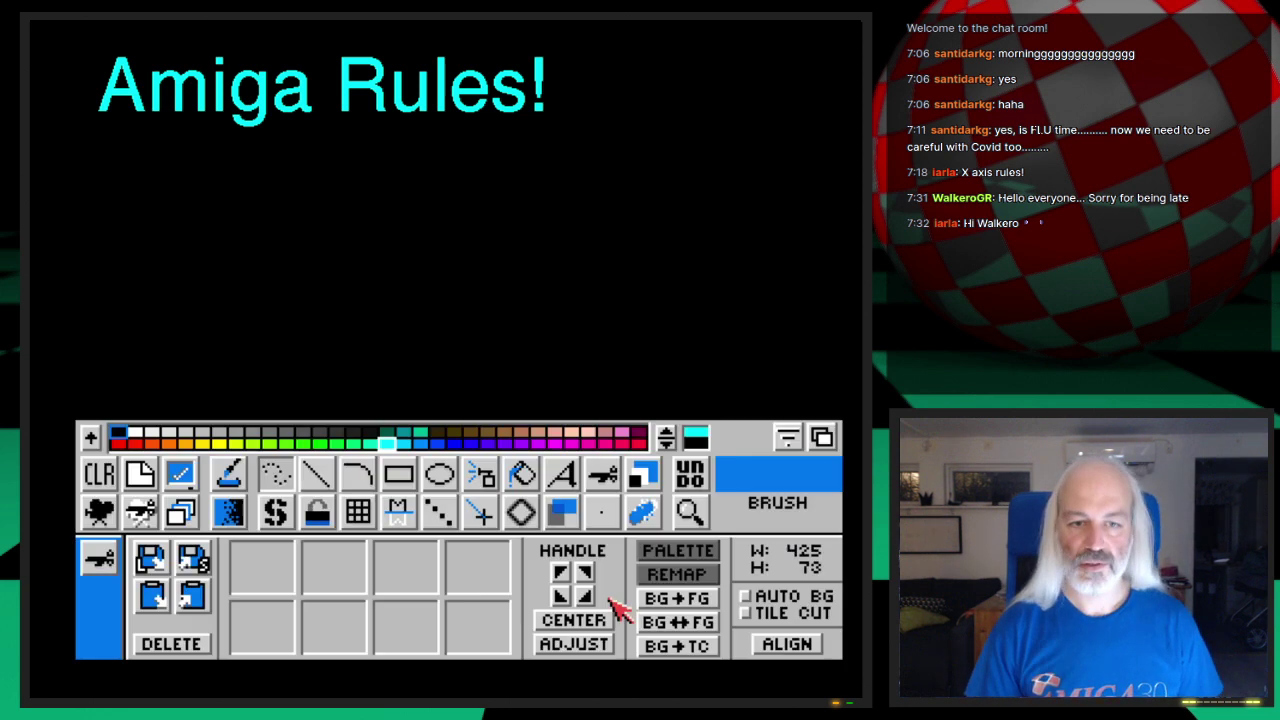
- Quit Brilliance and return to the light settings in LightWave
{"action": "left_click", "coordinate": [99, 560]}
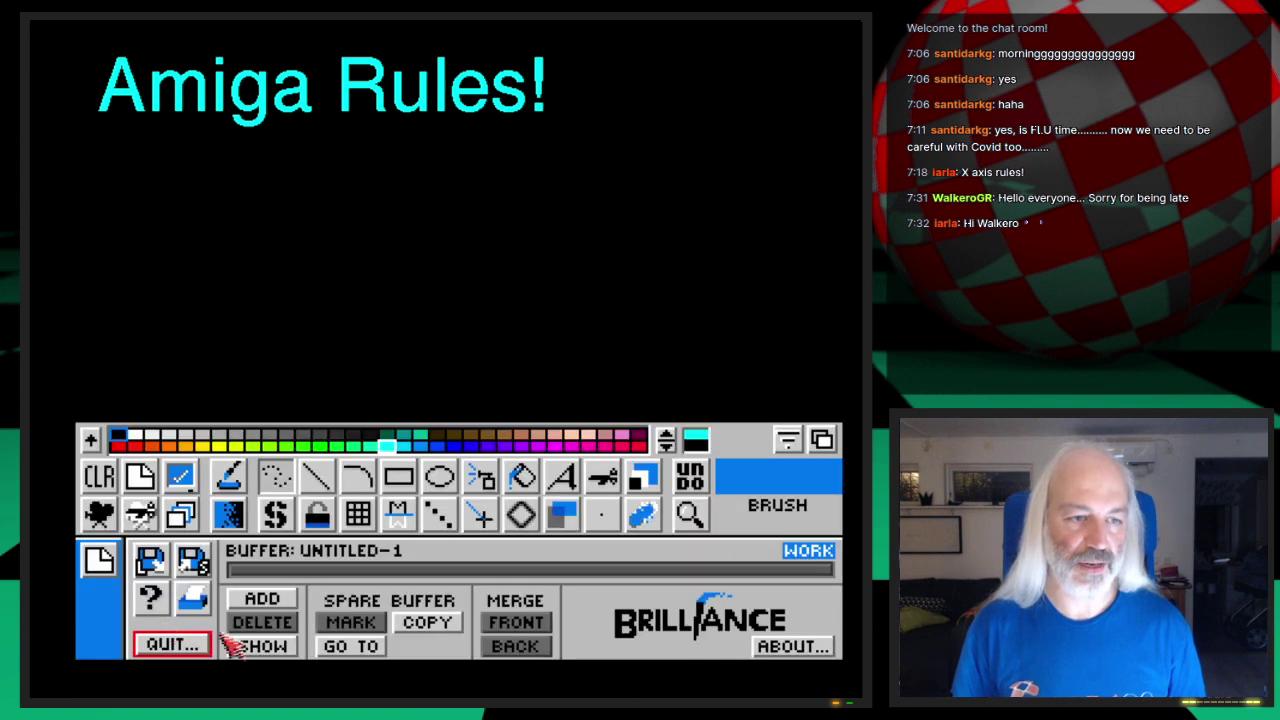
{"action": "left_click", "coordinate": [195, 645]}
{"action": "left_click", "coordinate": [135, 633]}
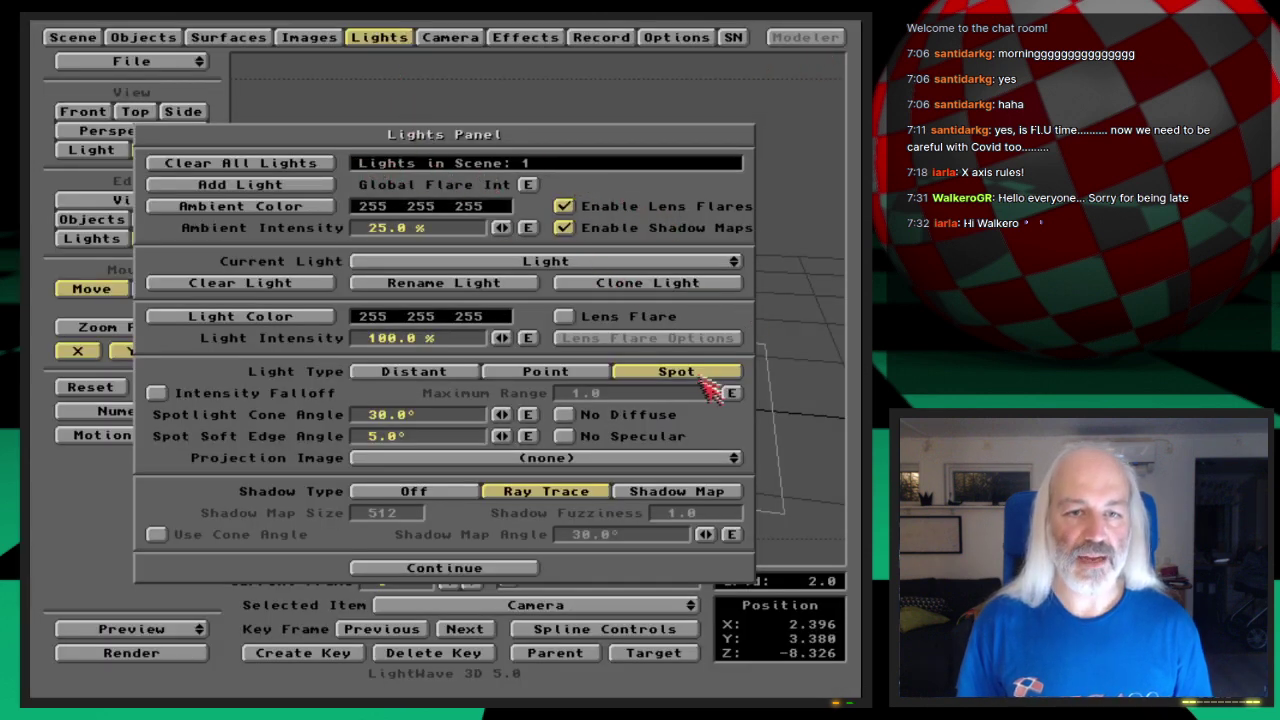
- Test-render frame 0 with the Spot light and set the ambient intensity to 0%
{"action": "left_click", "coordinate": [410, 42]}
{"action": "key", "text": "F9"}
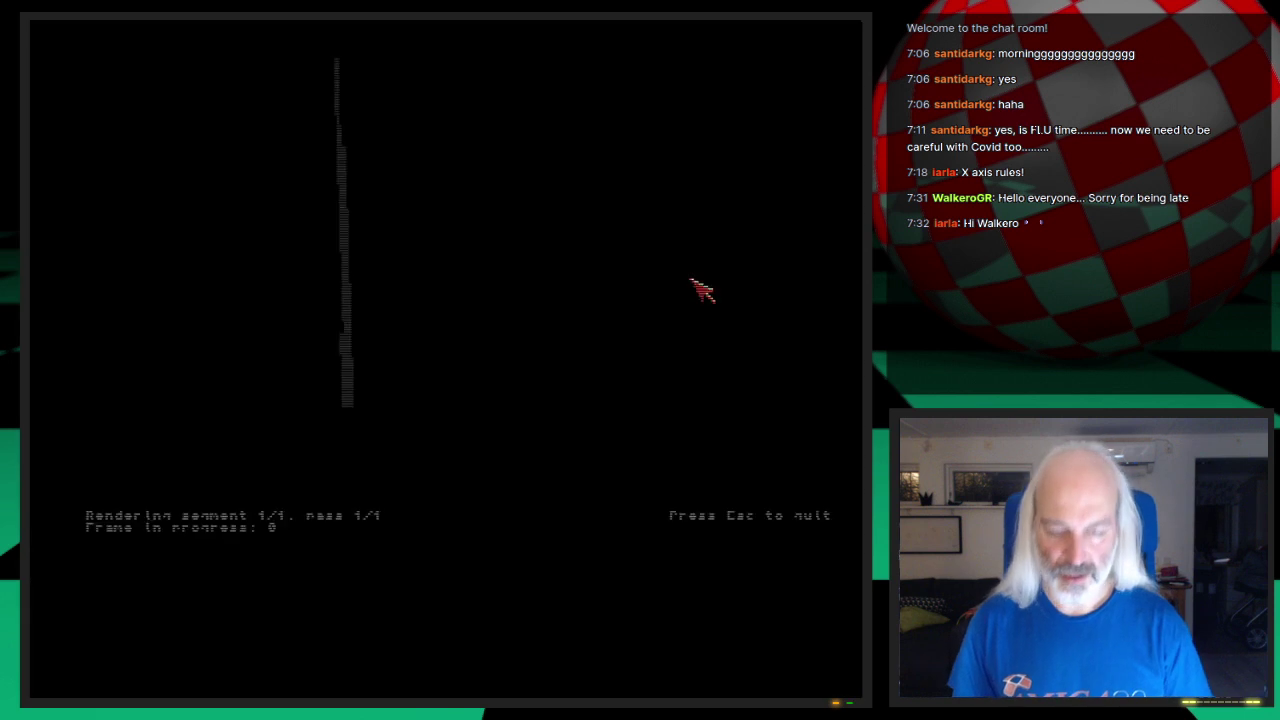
{"action": "key", "text": "Escape"}
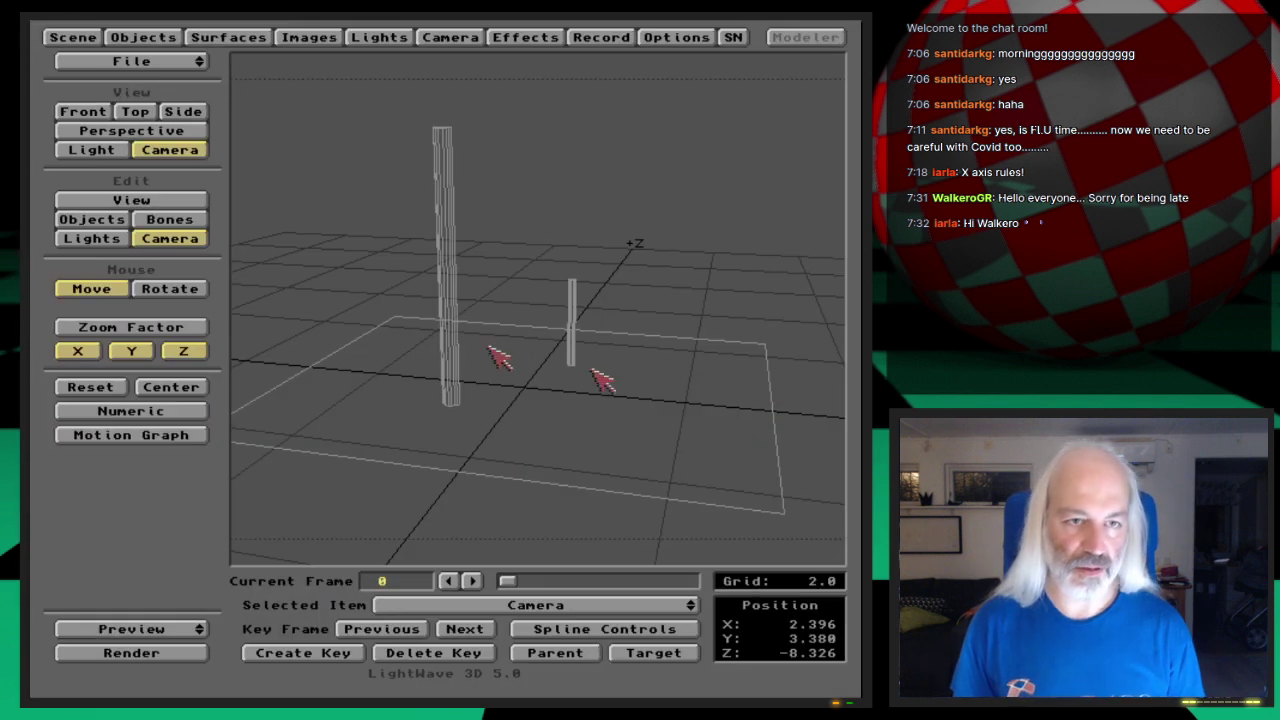
{"action": "left_click", "coordinate": [375, 38]}
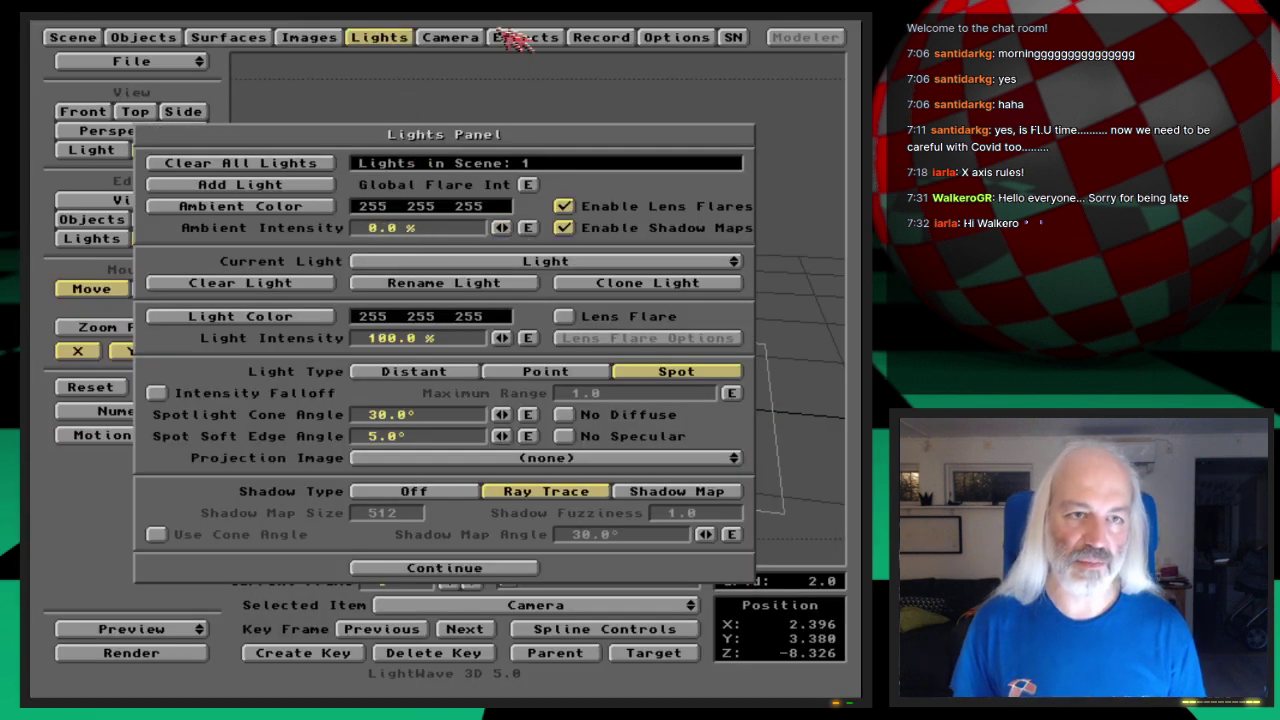
{"action": "left_click", "coordinate": [384, 37]}
- Look through the light and rotate it downward so that it faces the ground and poles
{"action": "key", "text": "5"}
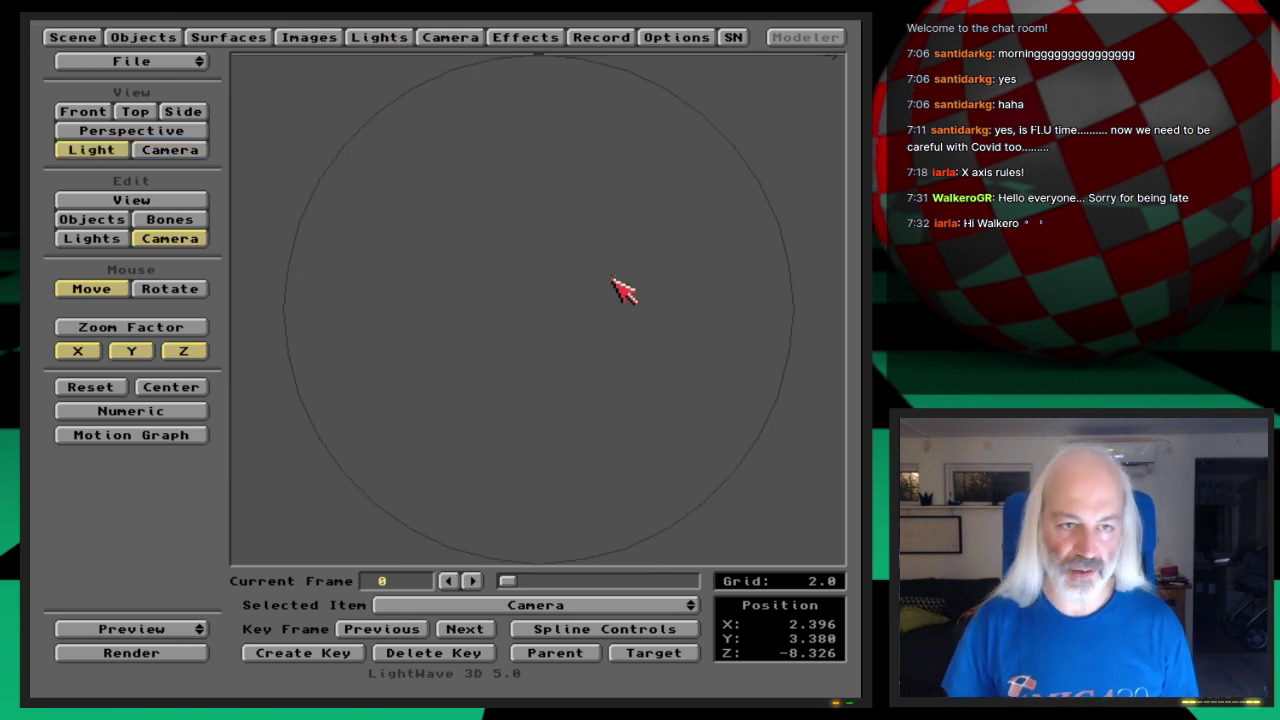
{"action": "key", "text": "y"}
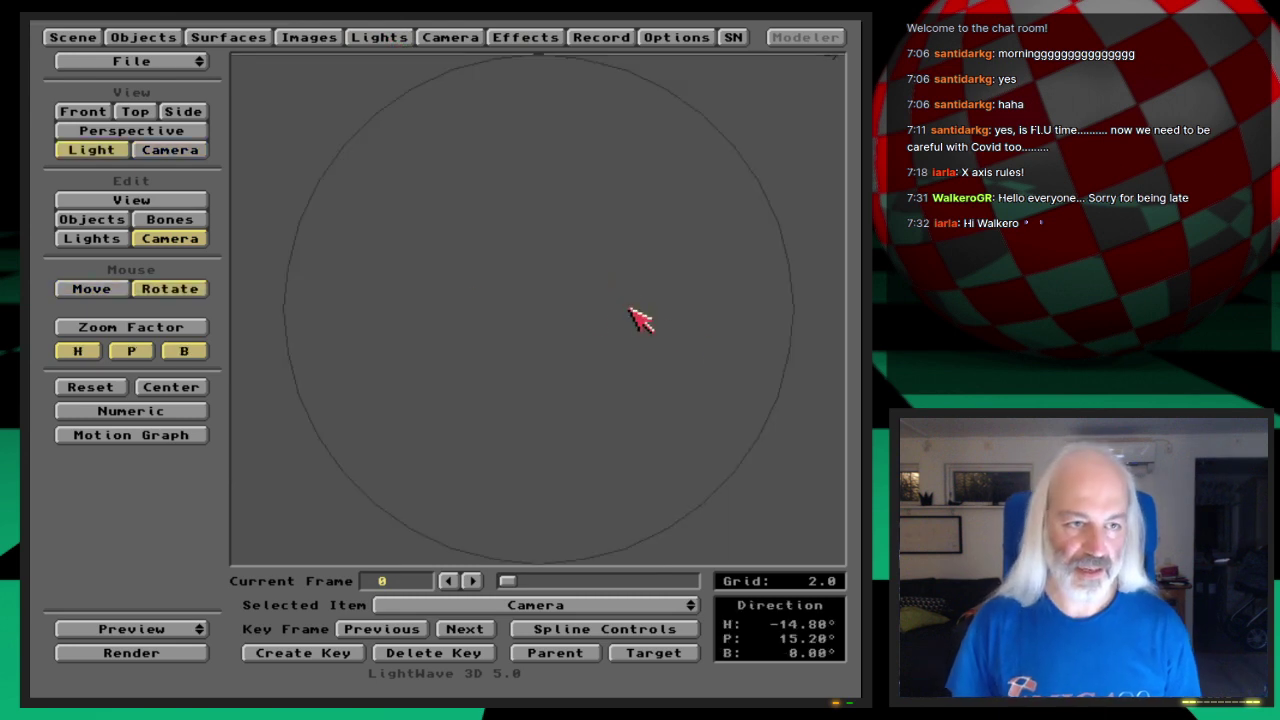
{"action": "left_click", "coordinate": [98, 240]}
{"action": "left_click", "coordinate": [199, 289]}
{"action": "left_click_drag", "start_coordinate": [658, 317], "coordinate": [646, 352]}
{"action": "key", "text": "t"}
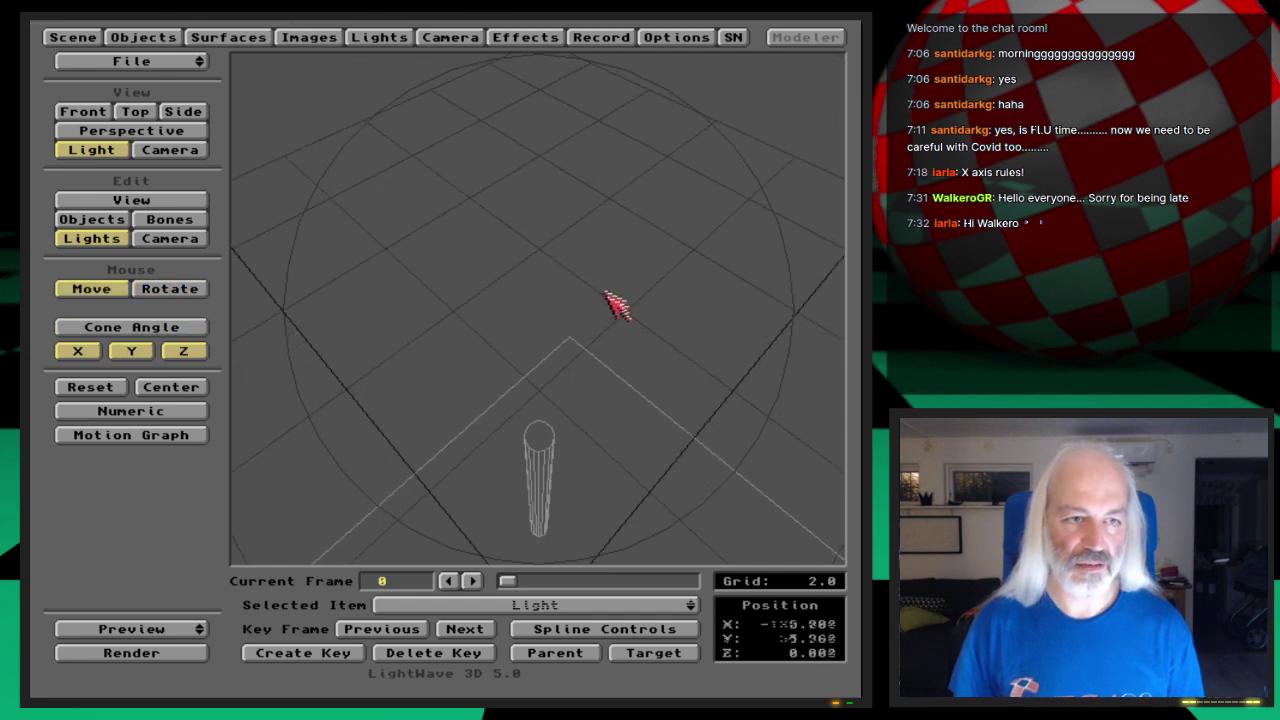
- Turn the light's heading toward the poles and move it to about X 4.030, Y 3.860, Z 4.285
{"action": "key", "text": "y"}
{"action": "key", "text": "h"}
{"action": "key", "text": "t"}
{"action": "left_click_drag", "start_coordinate": [613, 300], "coordinate": [615, 213]}
{"action": "left_click_drag", "start_coordinate": [613, 298], "coordinate": [613, 316]}
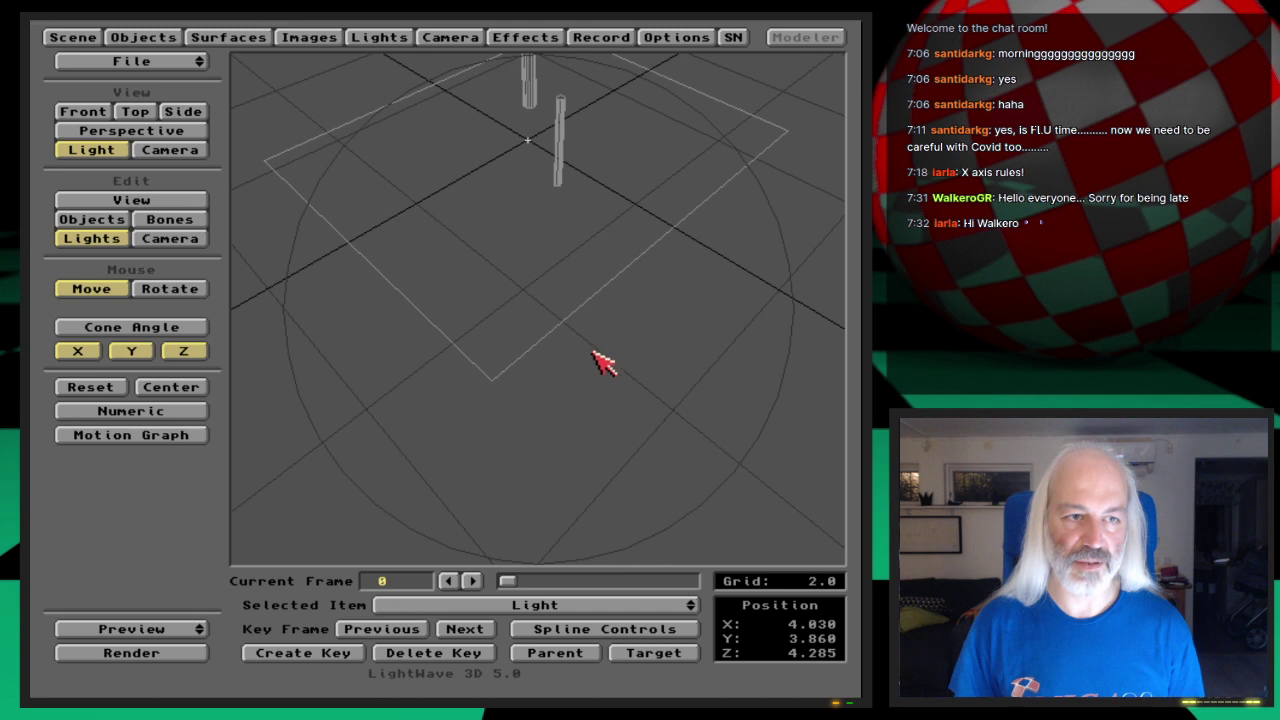
- Aim the light at about heading -137.00° and pitch 42.40°, keyframe it at frame 0 and test-render
{"action": "key", "text": "y"}
{"action": "left_click_drag", "start_coordinate": [590, 383], "coordinate": [580, 388]}
{"action": "key", "text": "Return"}
{"action": "key", "text": "Return"}
{"action": "key", "text": "F9"}
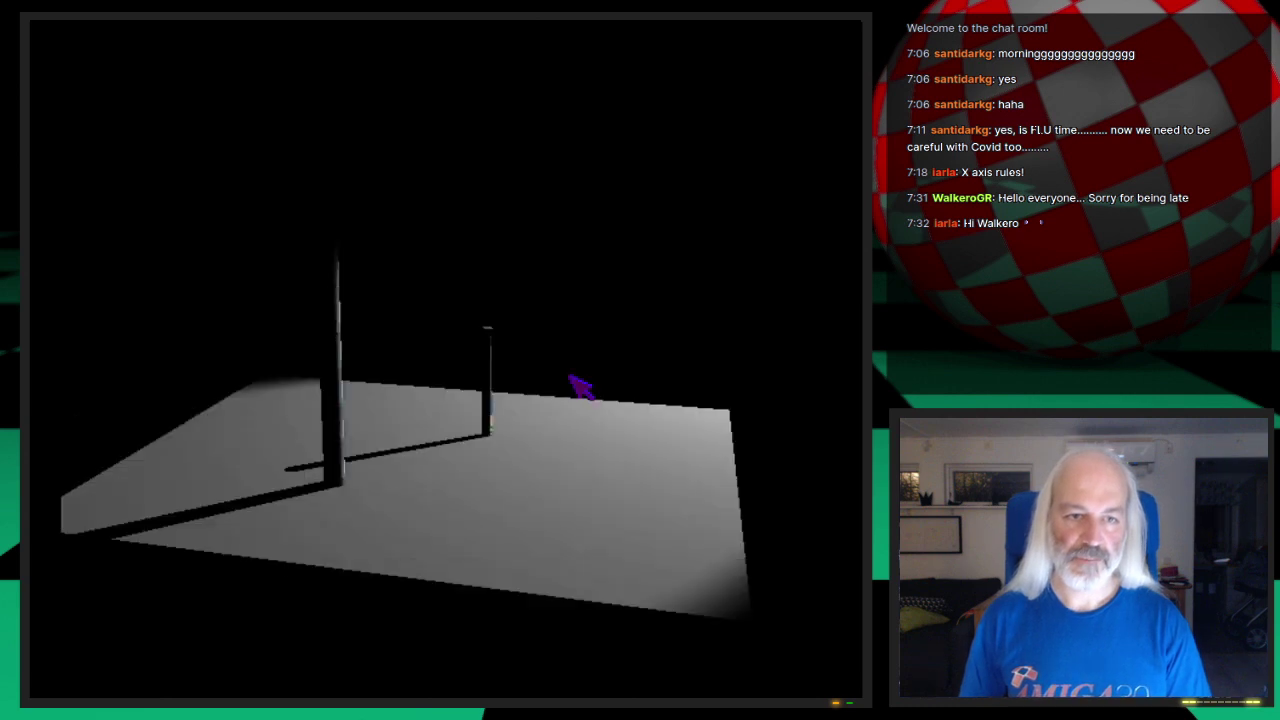
{"action": "left_click", "coordinate": [669, 481]}
- Start loading an image and browse to the 3D:Webcast/Ep.18/Images drawer
{"action": "left_click", "coordinate": [405, 35]}
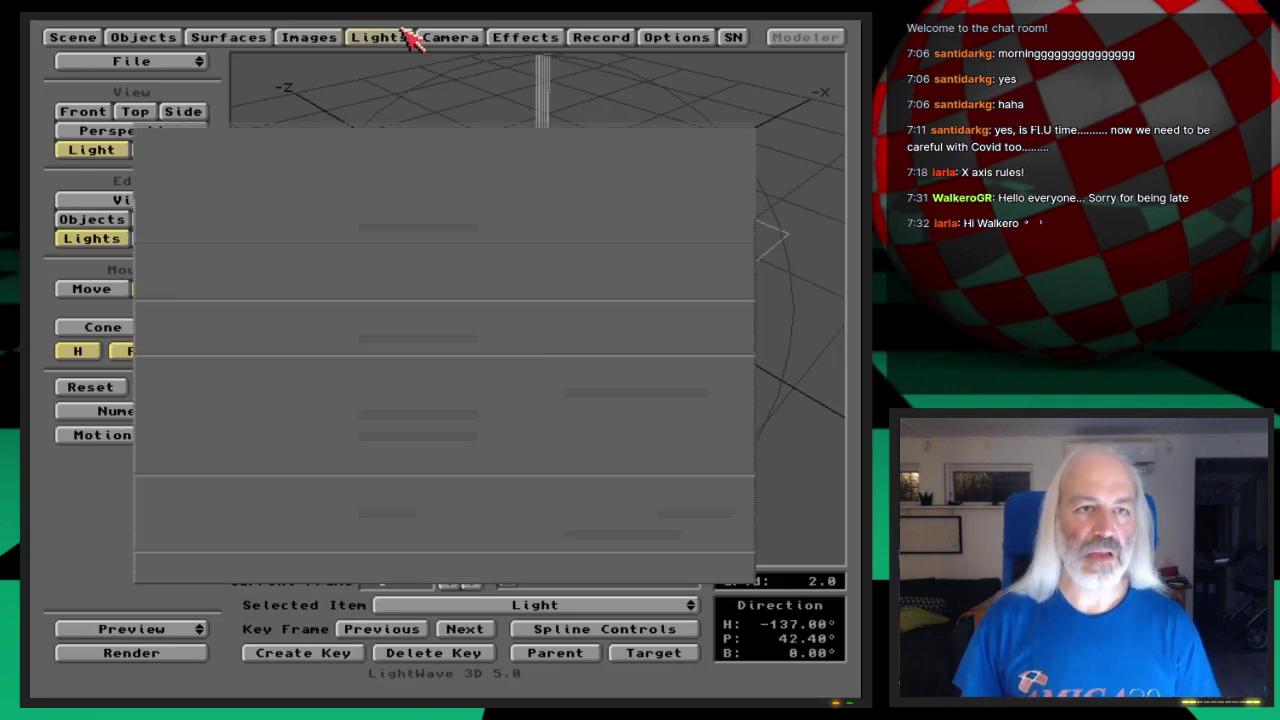
{"action": "left_click", "coordinate": [308, 37]}
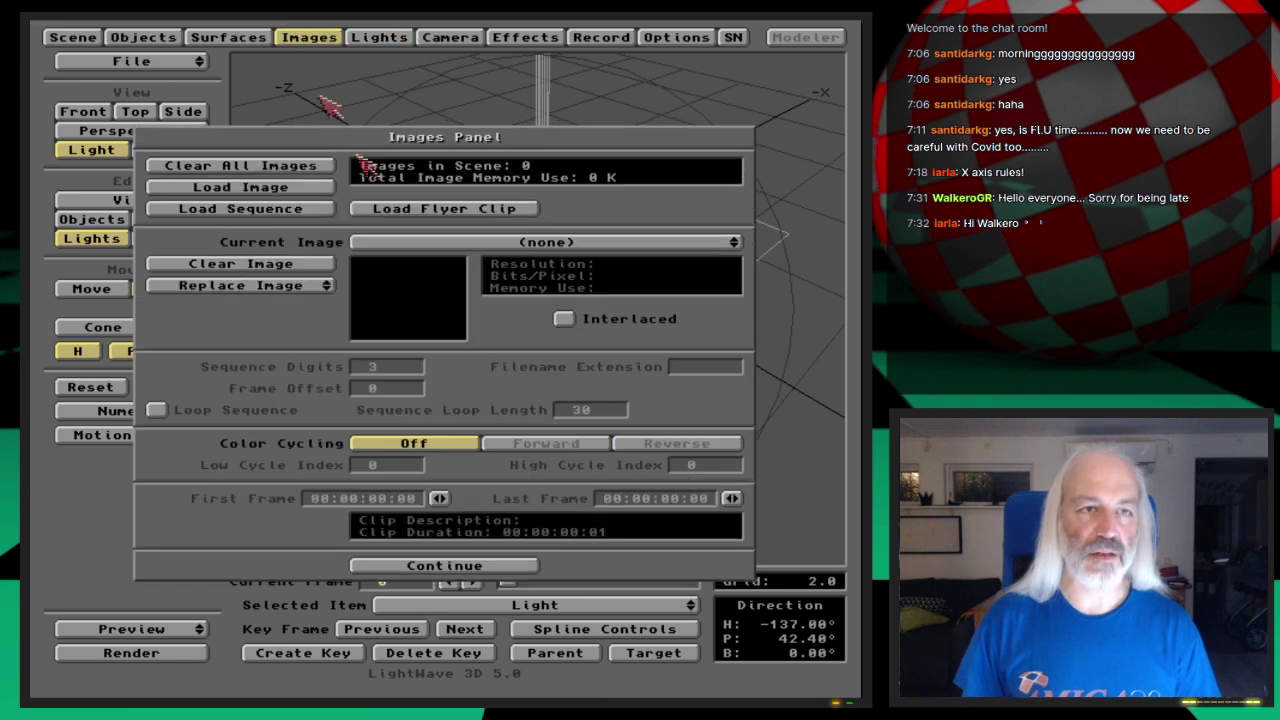
{"action": "left_click", "coordinate": [285, 190]}
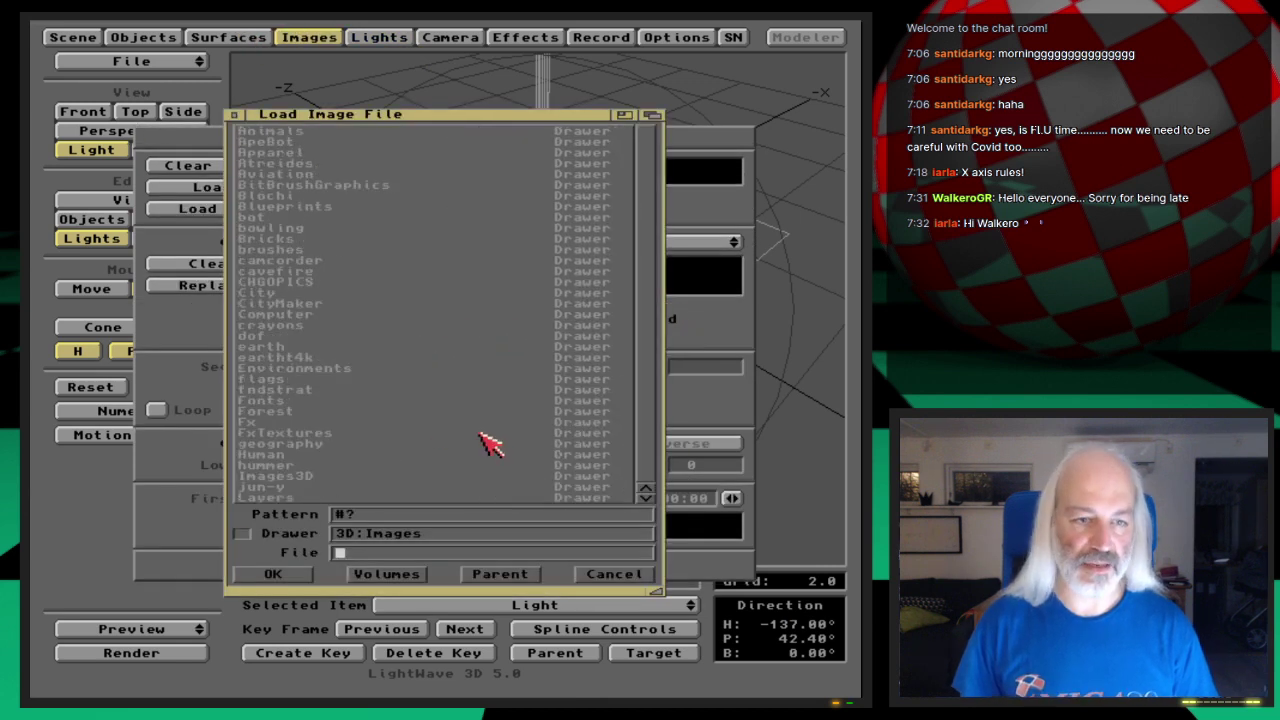
{"action": "key", "text": "super+p"}
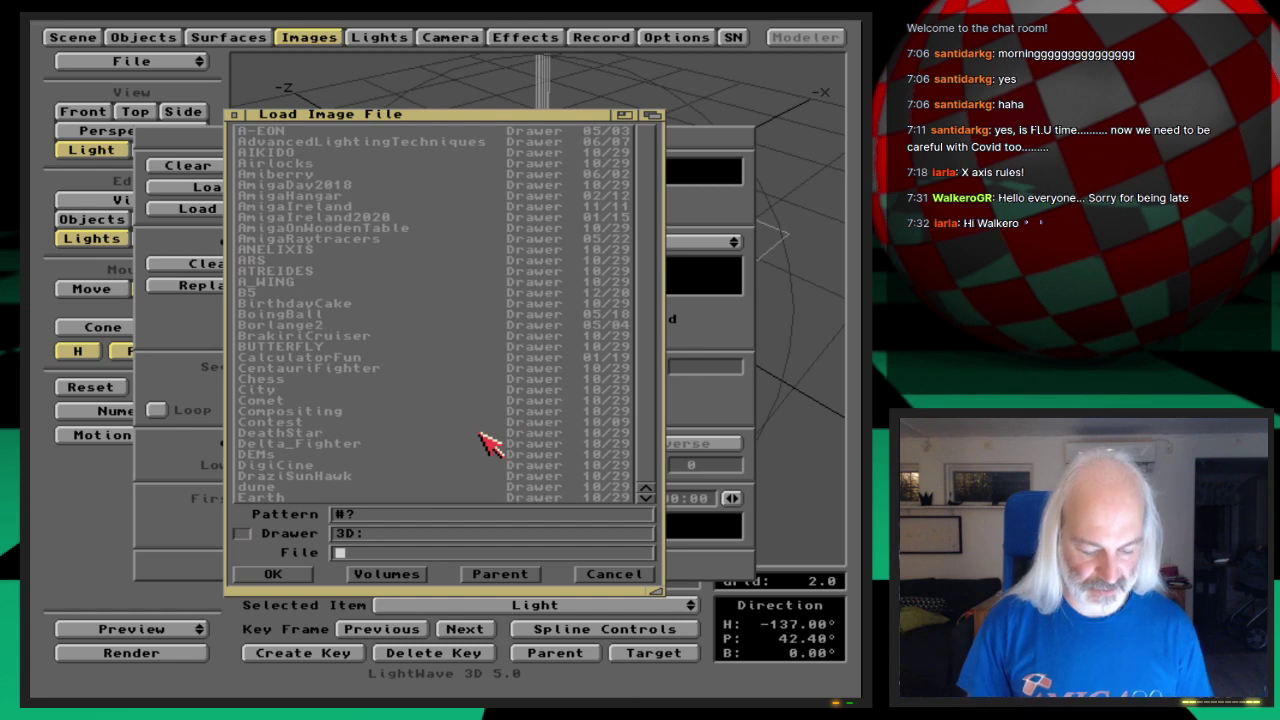
{"action": "double_click", "coordinate": [489, 443]}
{"action": "type", "text": "Ep.12/"}
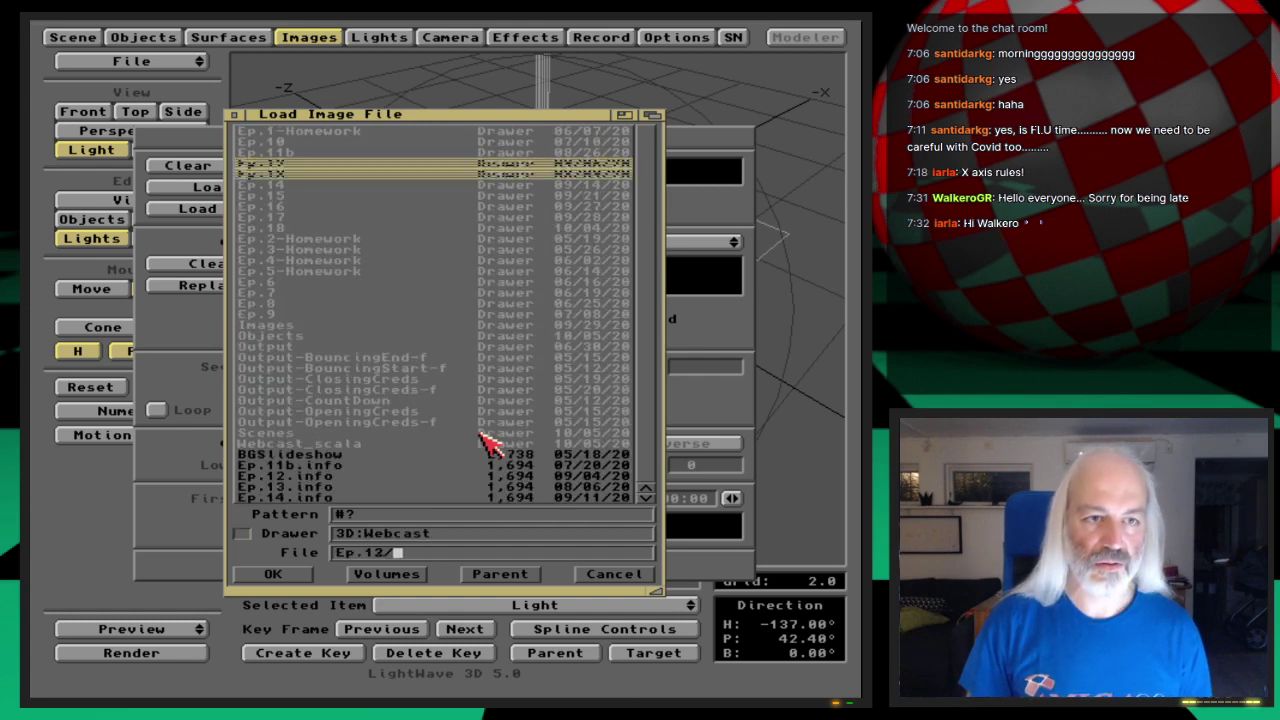
{"action": "key", "text": "Return"}
{"action": "type", "text": "Images"}
{"action": "key", "text": "Return"}
- Load the AmigaRules image into the scene and leave the image settings
{"action": "key", "text": "Down"}
{"action": "key", "text": "Down"}
{"action": "key", "text": "Down"}
{"action": "key", "text": "Down"}
{"action": "key", "text": "Down"}
{"action": "key", "text": "Down"}
{"action": "key", "text": "Down"}
{"action": "key", "text": "Return"}
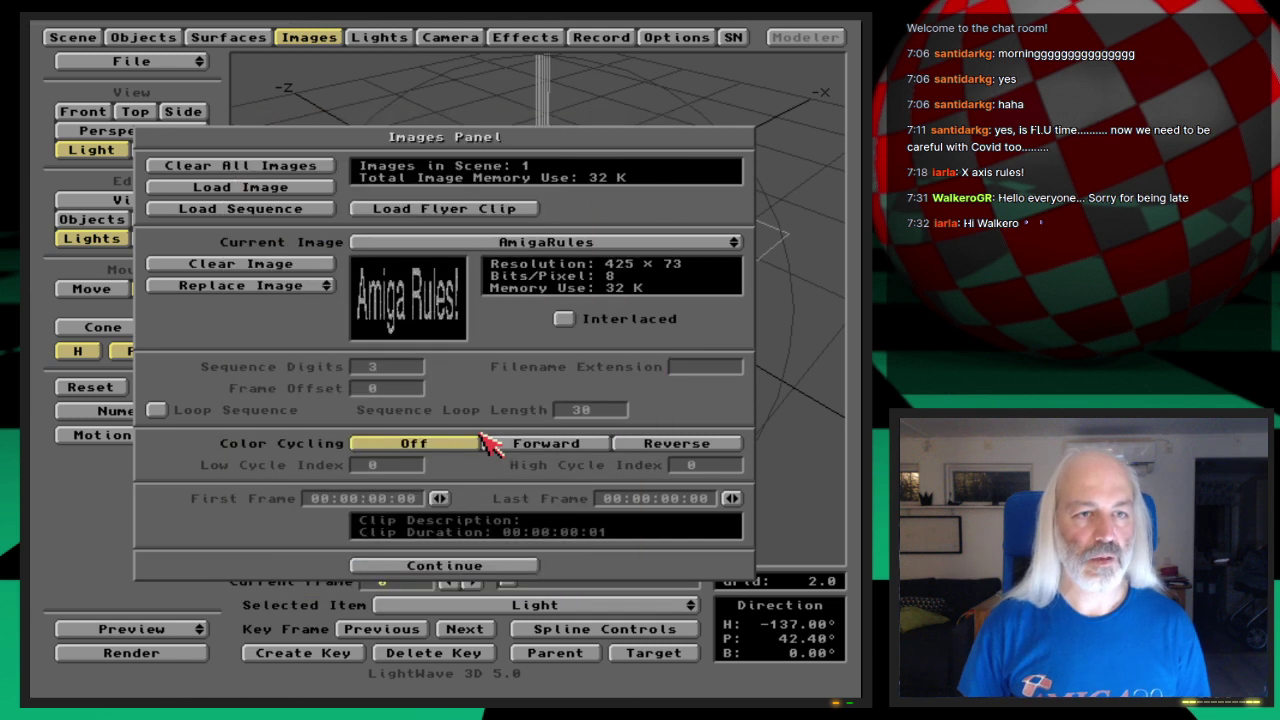
{"action": "left_click", "coordinate": [337, 36]}
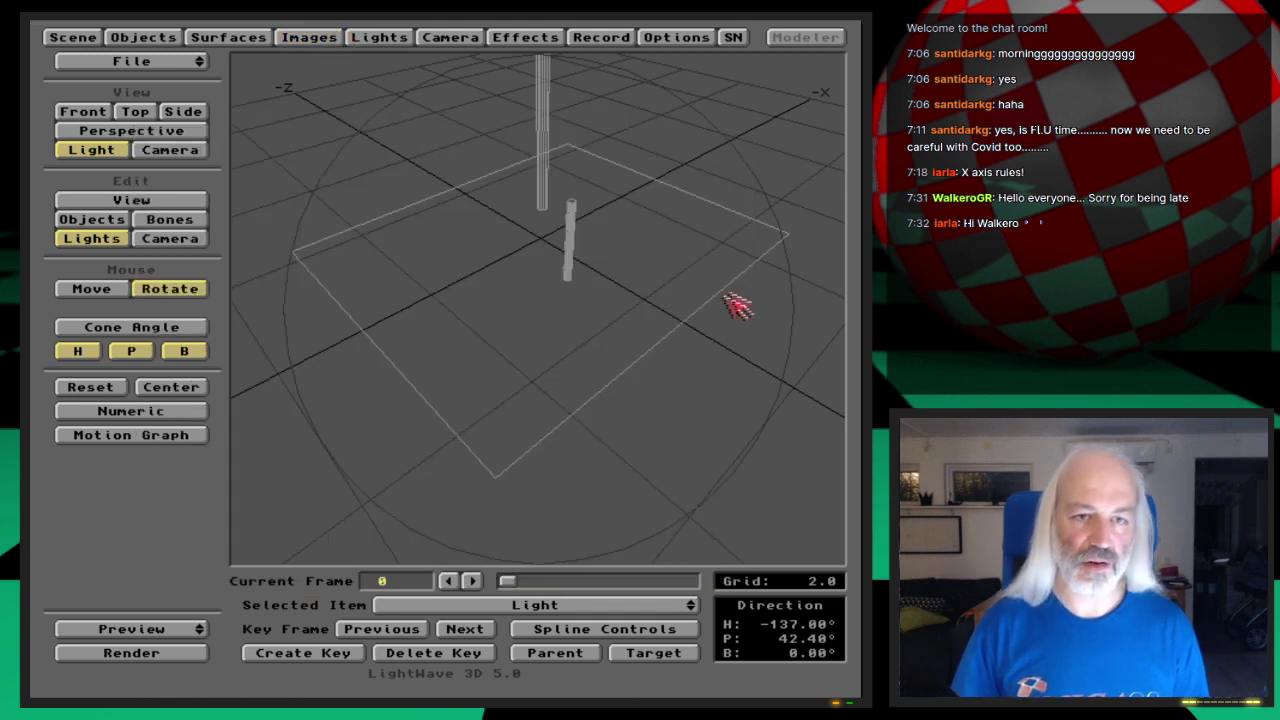
- Assign AmigaRules as the Spot light's projection image
{"action": "left_click", "coordinate": [375, 37]}
{"action": "mouse_move", "coordinate": [665, 465]}
{"action": "left_mouse_down"}
{"action": "mouse_move", "coordinate": [668, 455]}
{"action": "mouse_move", "coordinate": [666, 470]}
{"action": "left_mouse_up"}
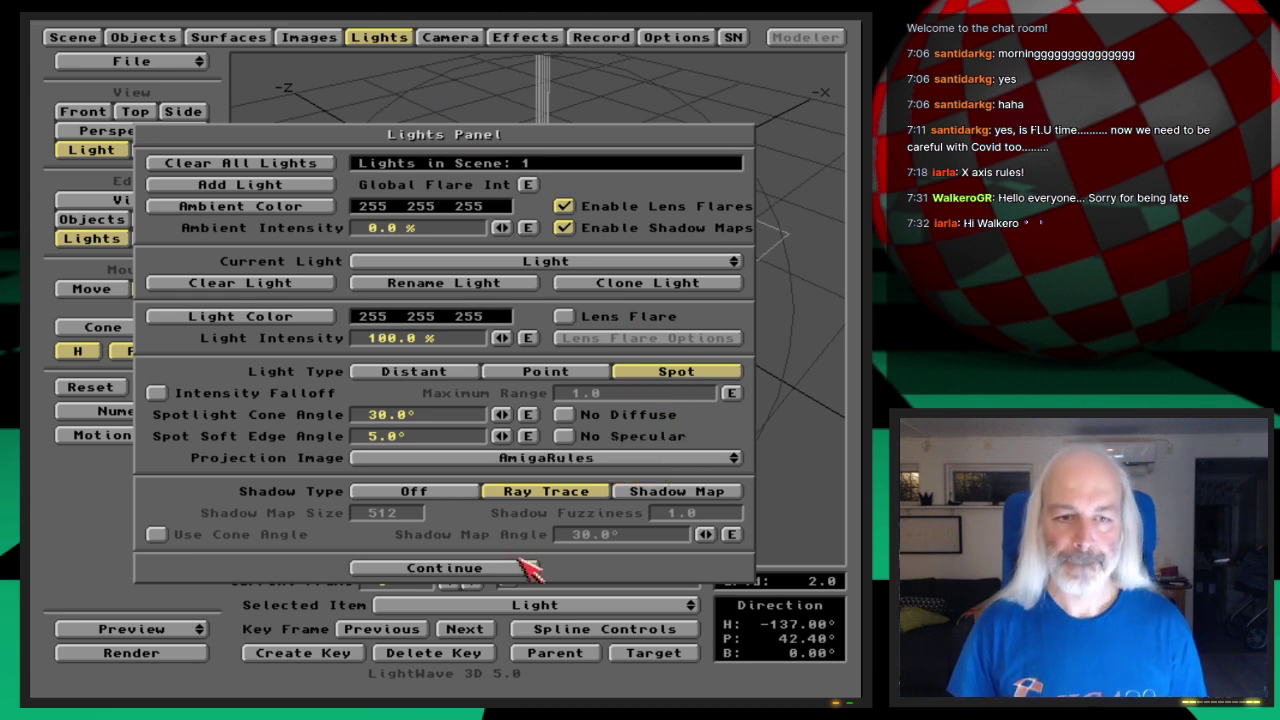
- Reselect AmigaRules as the Spot light's projection image and test-render the frame
{"action": "left_click", "coordinate": [520, 568]}
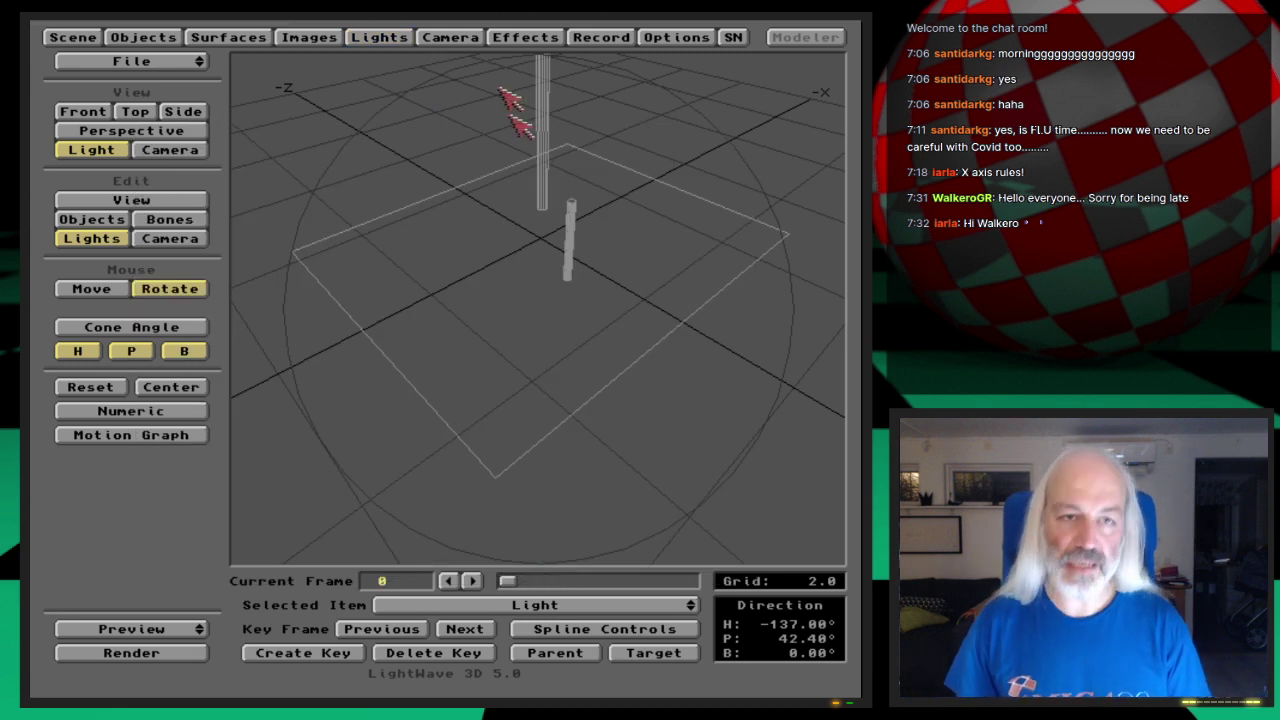
{"action": "left_click", "coordinate": [409, 36]}
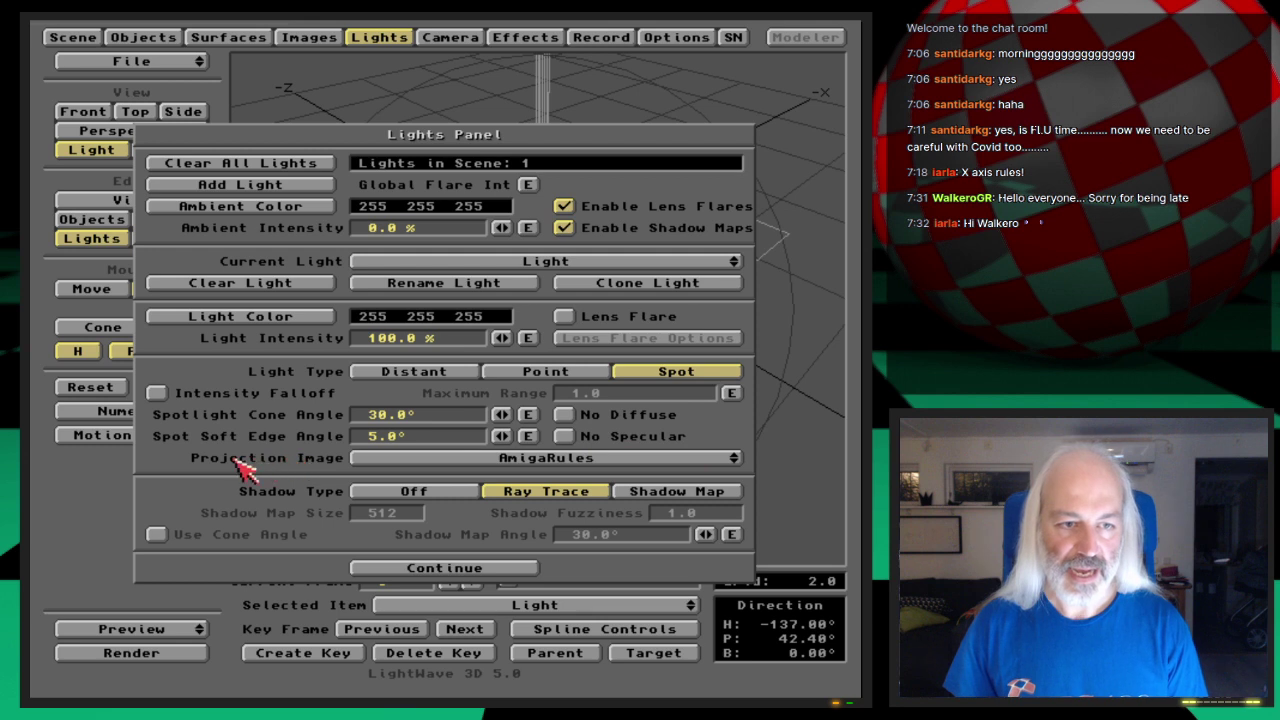
{"action": "left_click", "coordinate": [662, 460]}
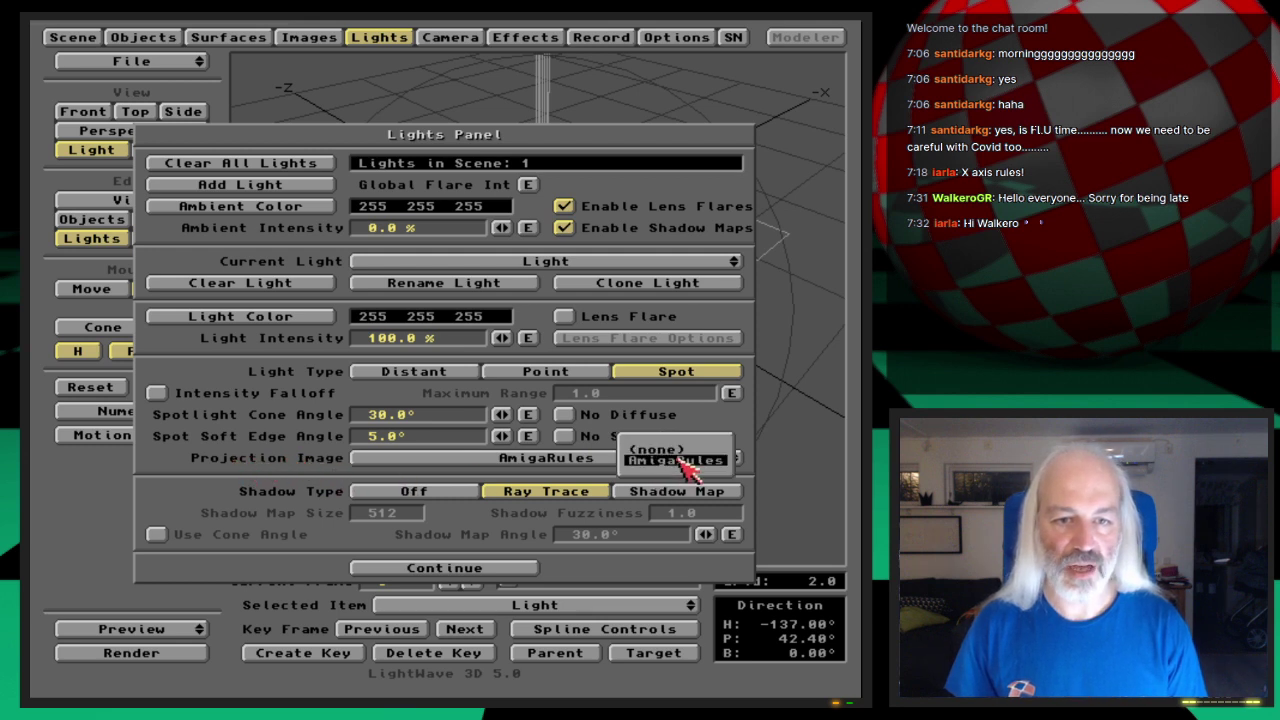
{"action": "left_click", "coordinate": [700, 461]}
{"action": "key", "text": "F9"}
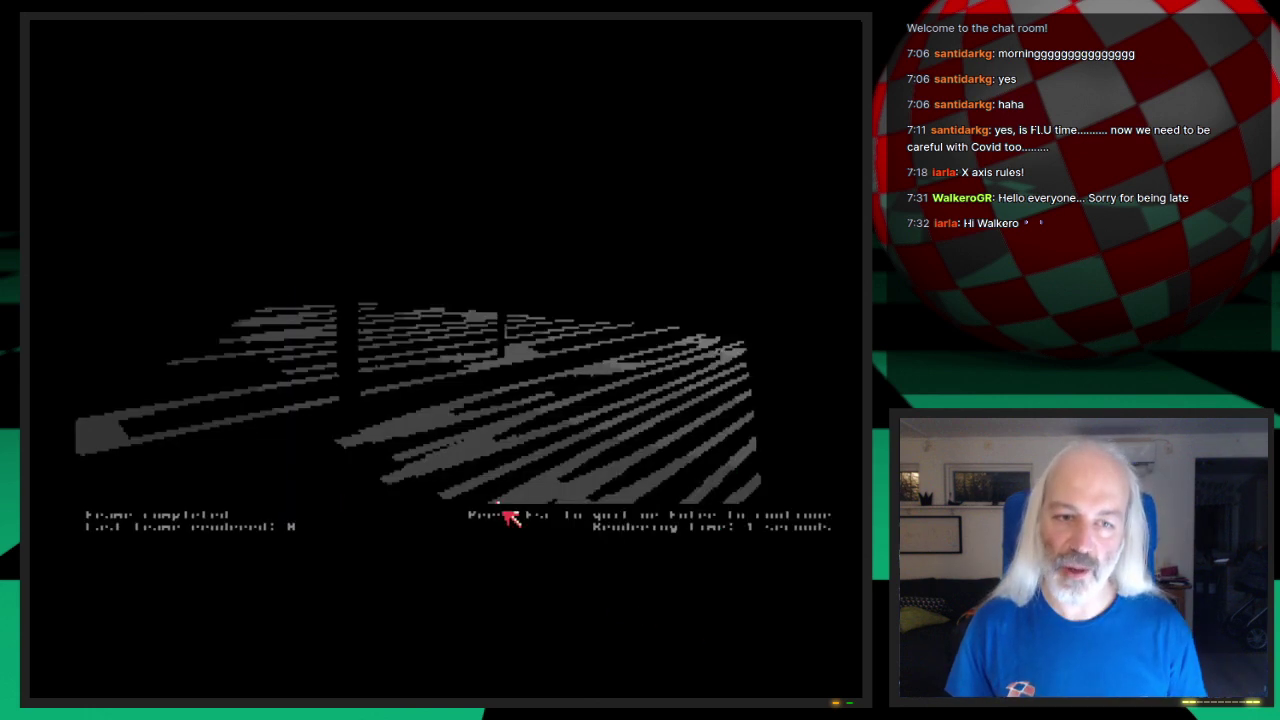
{"action": "key", "text": "Escape"}
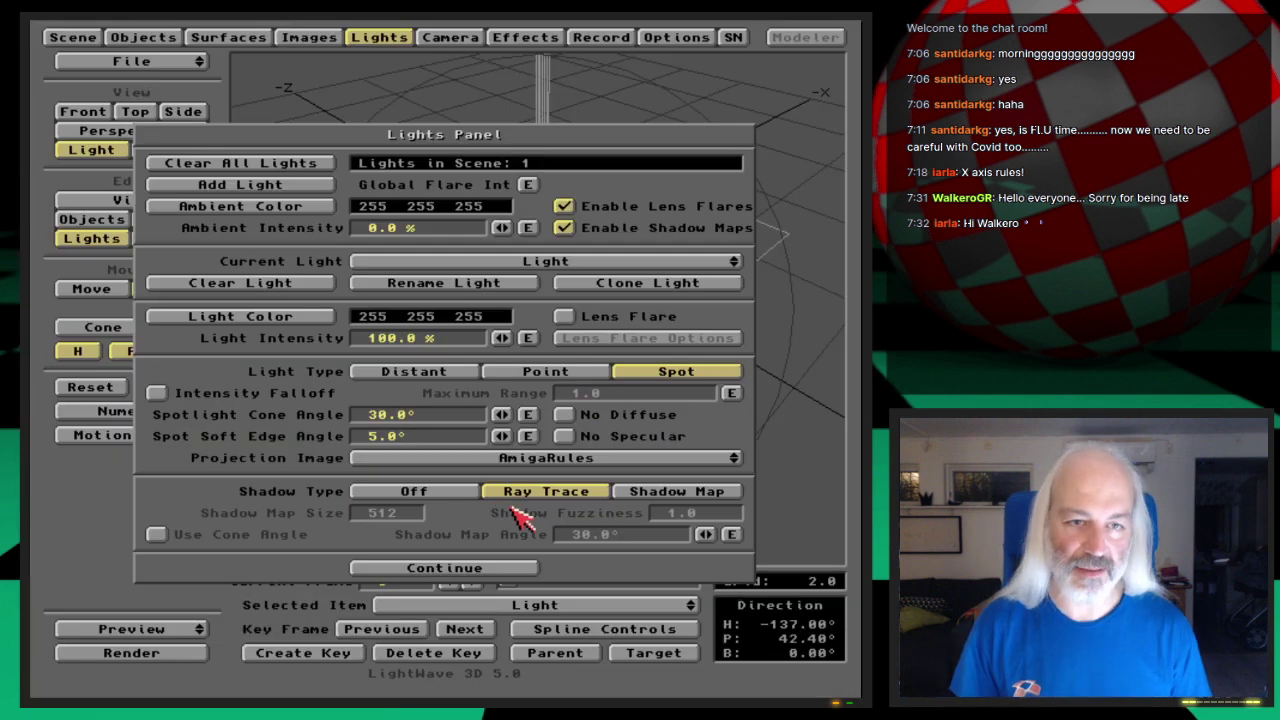
- Re-aim and reposition the light from the light view, keyframe it at frame 0 and test-render the projection
{"action": "left_click", "coordinate": [405, 40]}
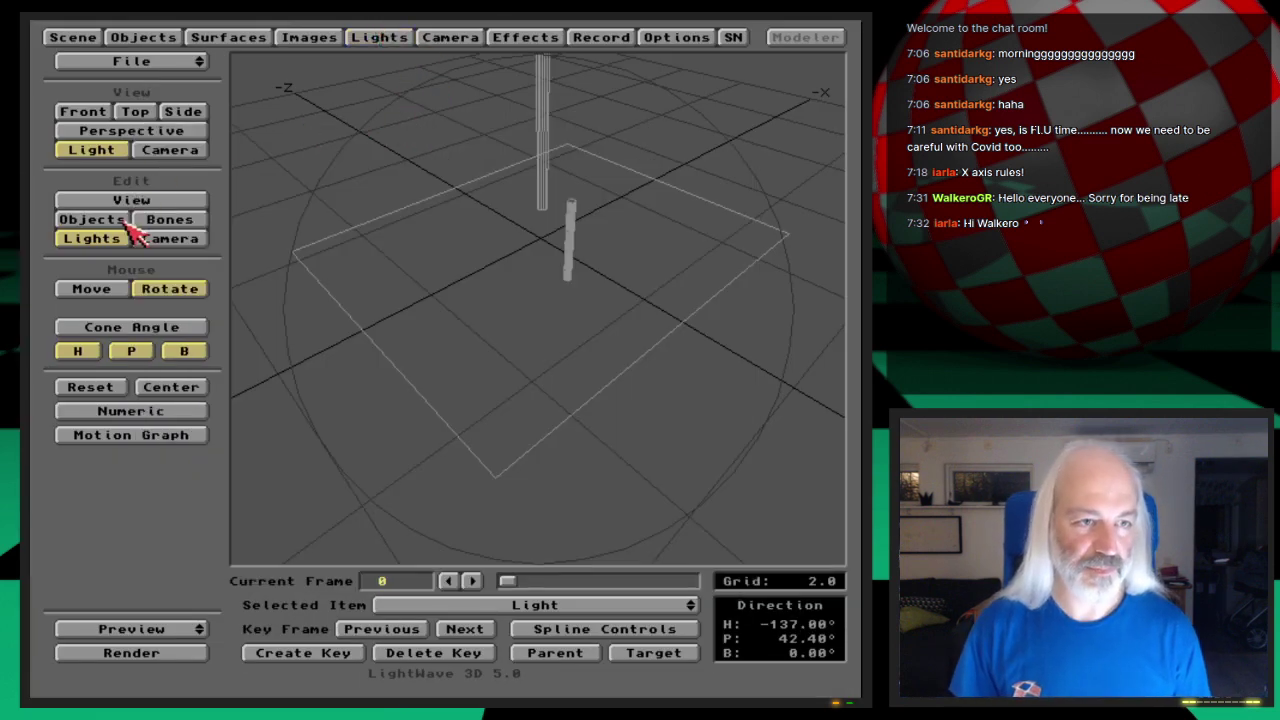
{"action": "left_click", "coordinate": [92, 219]}
{"action": "left_click", "coordinate": [92, 238]}
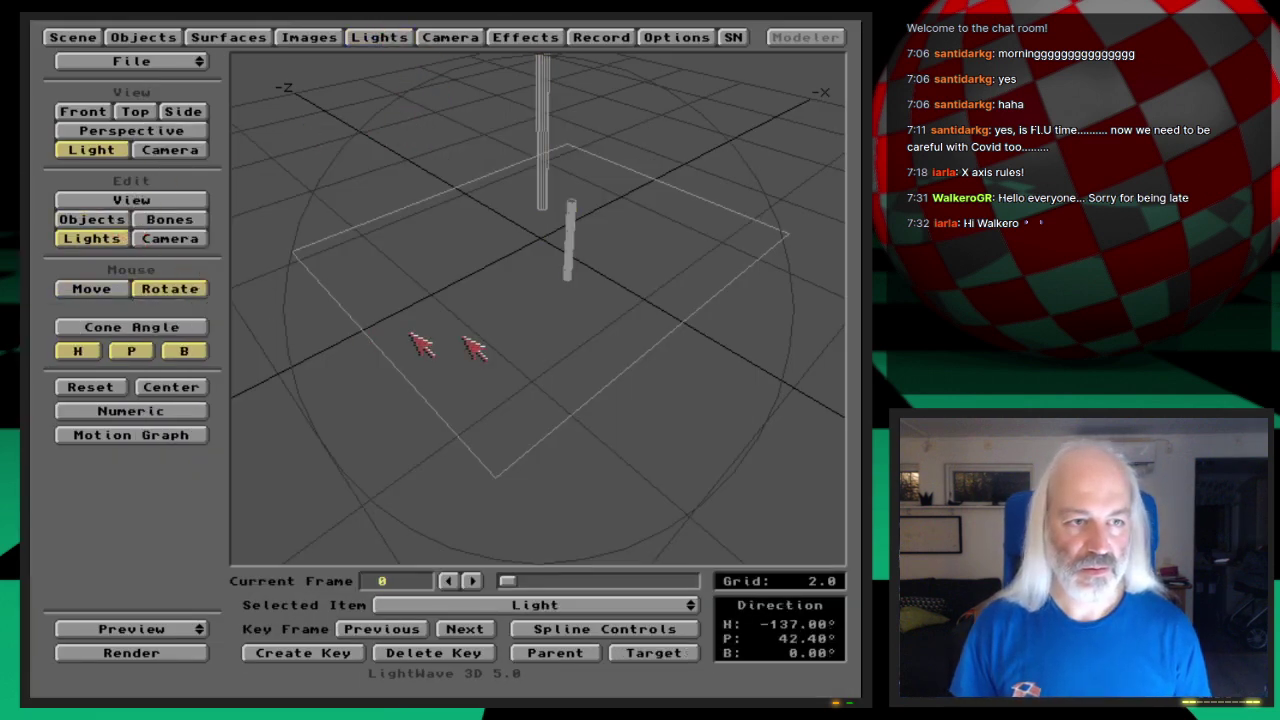
{"action": "left_click_drag", "start_coordinate": [520, 330], "coordinate": [530, 450]}
{"action": "key", "text": "h"}
{"action": "key", "text": "t"}
{"action": "left_click_drag", "start_coordinate": [557, 363], "coordinate": [570, 305]}
{"action": "key", "text": "Return"}
{"action": "key", "text": "Return"}
{"action": "key", "text": "F9"}
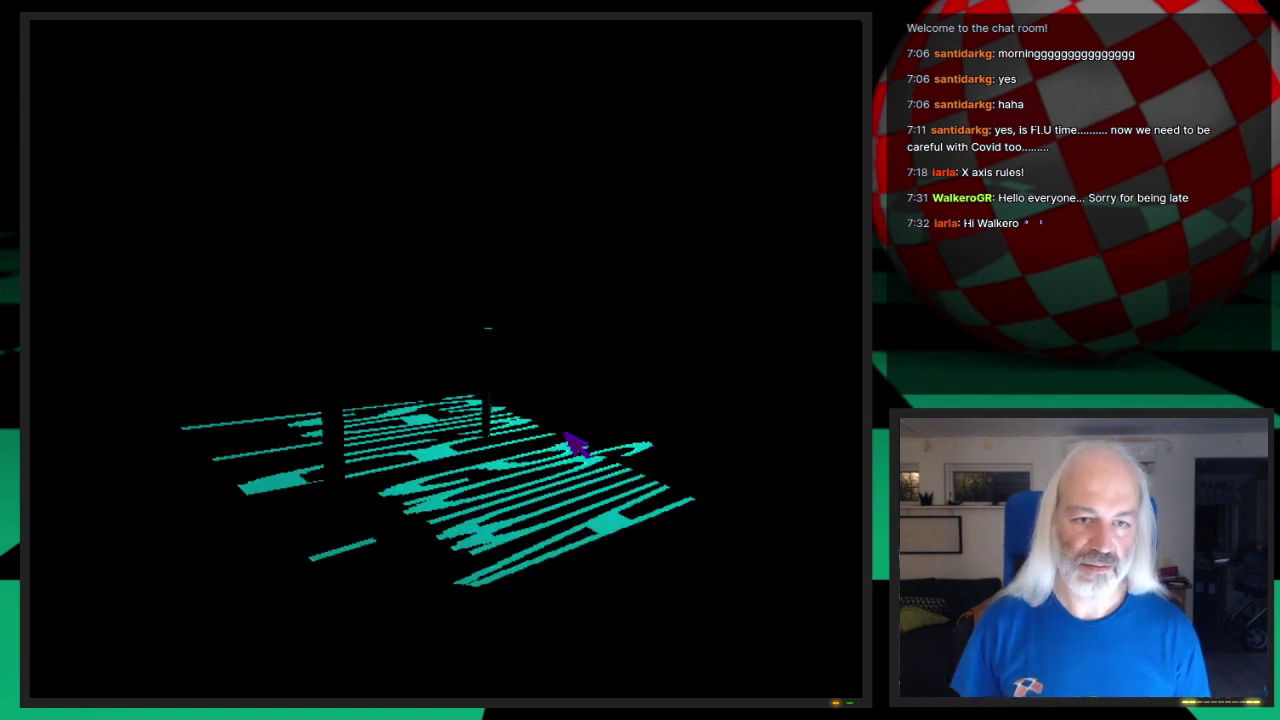
- Rotate the light and move it to about X 0.820, Y 3.860, Z -2.172, then test-render the projected text
{"action": "left_click", "coordinate": [575, 445]}
{"action": "left_click", "coordinate": [160, 289]}
{"action": "left_click_drag", "start_coordinate": [437, 289], "coordinate": [390, 410]}
{"action": "key", "text": "t"}
{"action": "left_click_drag", "start_coordinate": [514, 286], "coordinate": [640, 292]}
{"action": "key", "text": "F9"}
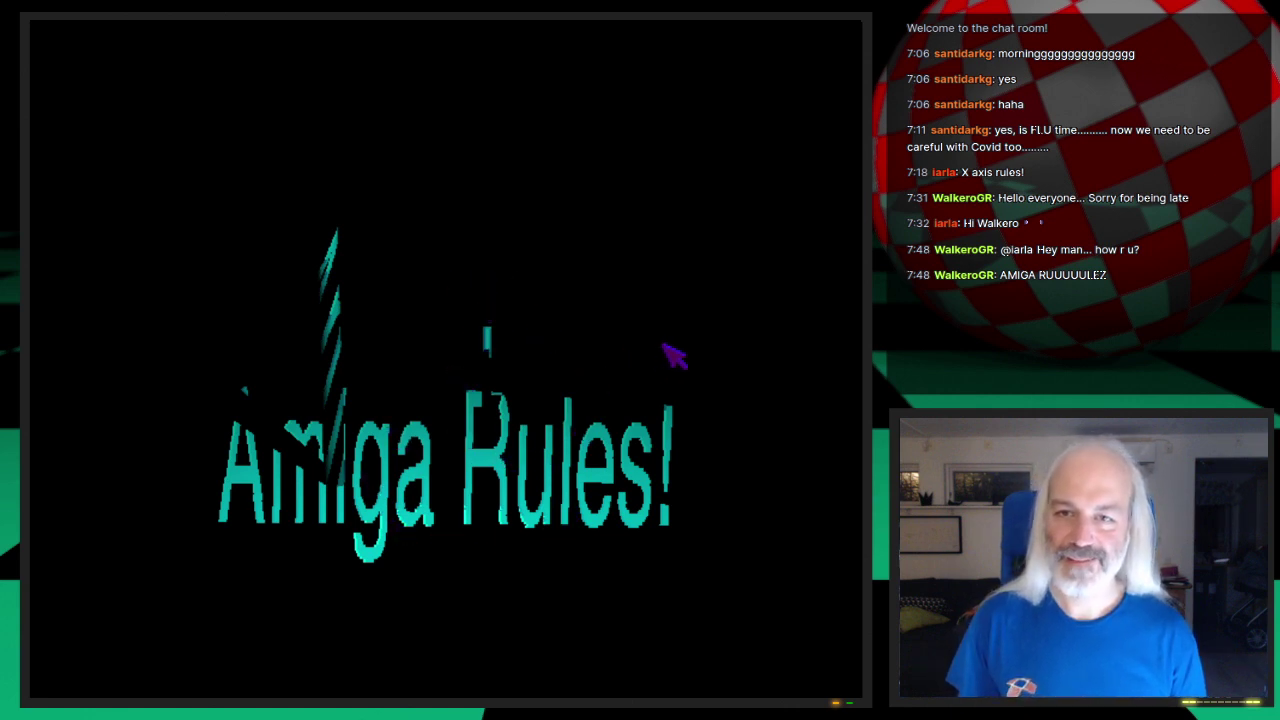
{"action": "left_click", "coordinate": [588, 455]}
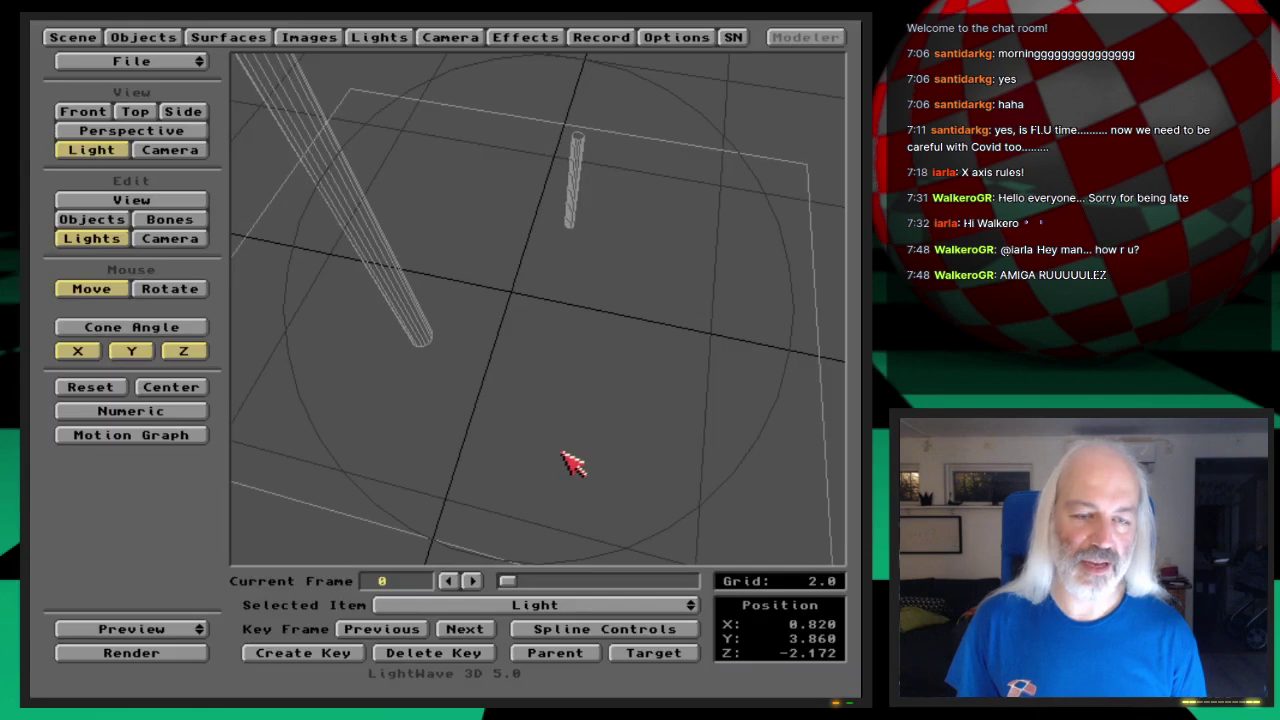
- Turn the light and move it to about X 2.682, Y 1.360, Z -1.786, keyframe it at frame 0 and test-render
{"action": "left_click_drag", "start_coordinate": [540, 398], "coordinate": [650, 426]}
{"action": "key", "text": "y"}
{"action": "left_click_drag", "start_coordinate": [543, 394], "coordinate": [547, 449]}
{"action": "key", "text": "n"}
{"action": "key", "text": "t"}
{"action": "key", "text": "Return"}
{"action": "key", "text": "Return"}
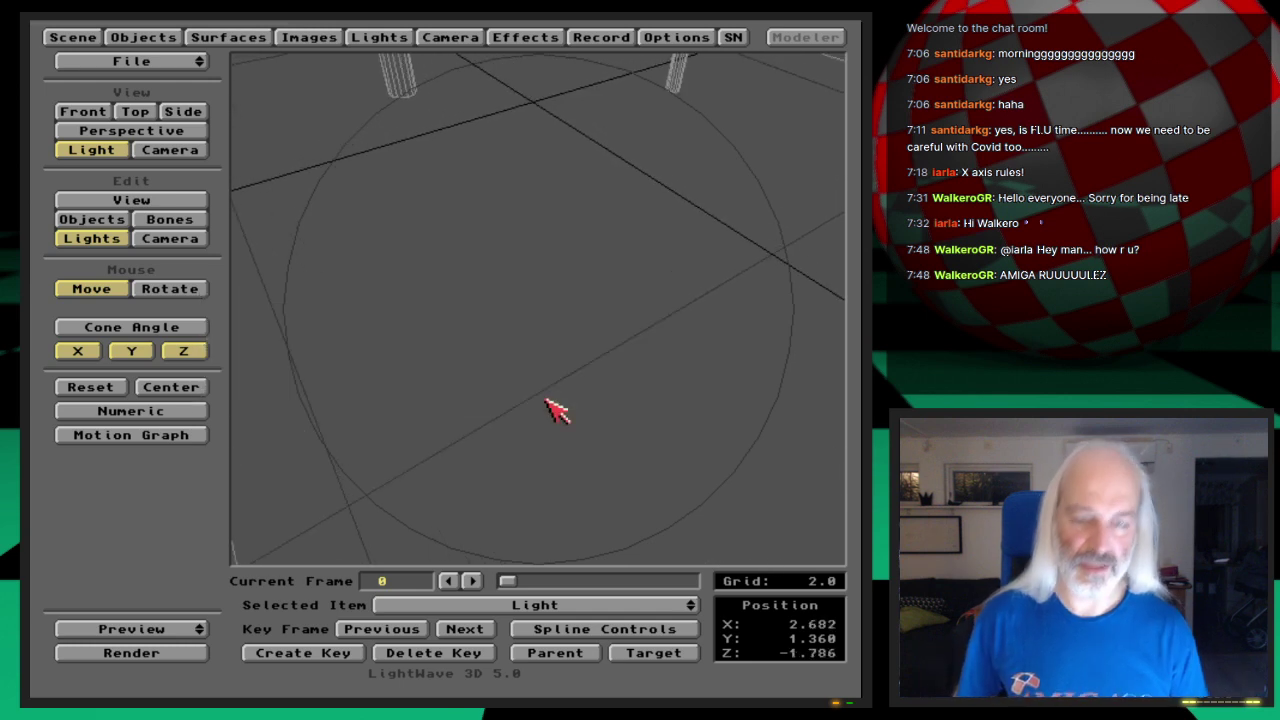
{"action": "key", "text": "F9"}
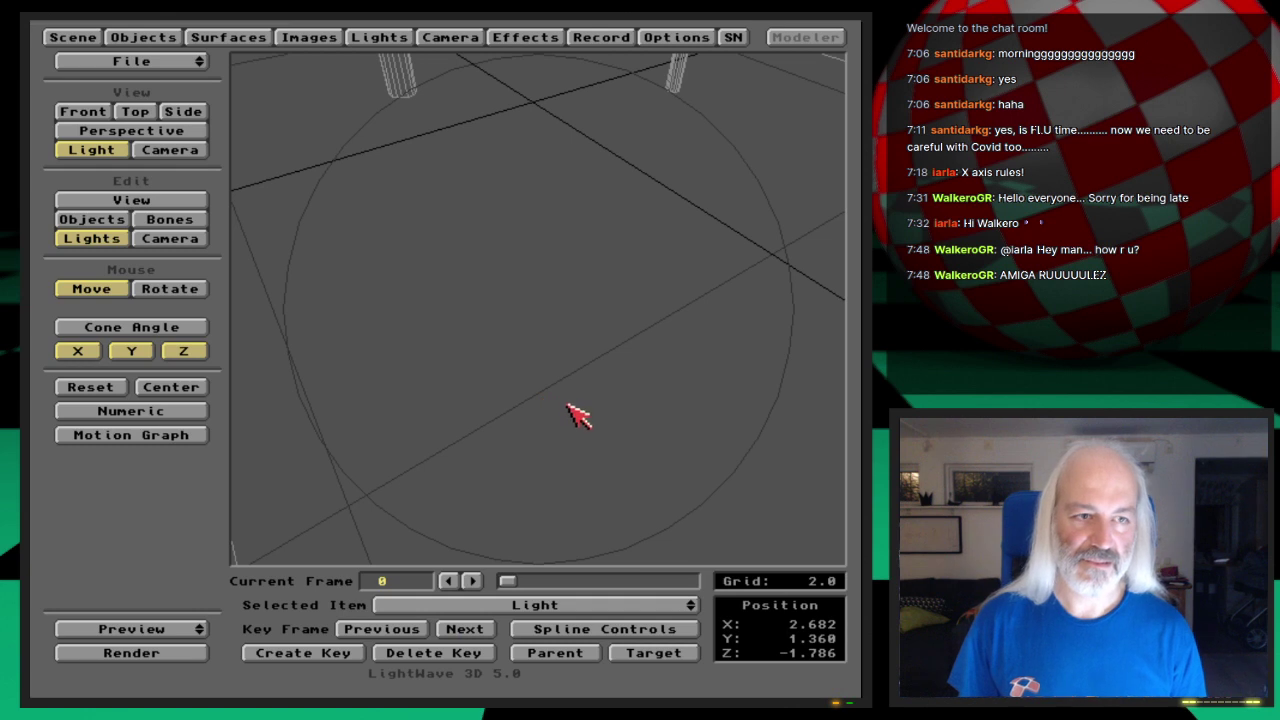
- Rotate and move the light to about X -2.615, Y 1.360, Z -0.174, keyframe it and test-render
{"action": "key", "text": "y"}
{"action": "left_click_drag", "start_coordinate": [580, 414], "coordinate": [535, 406]}
{"action": "key", "text": "shift+c"}
{"action": "key", "text": "t"}
{"action": "key", "text": "Return"}
{"action": "key", "text": "Return"}
{"action": "key", "text": "F9"}
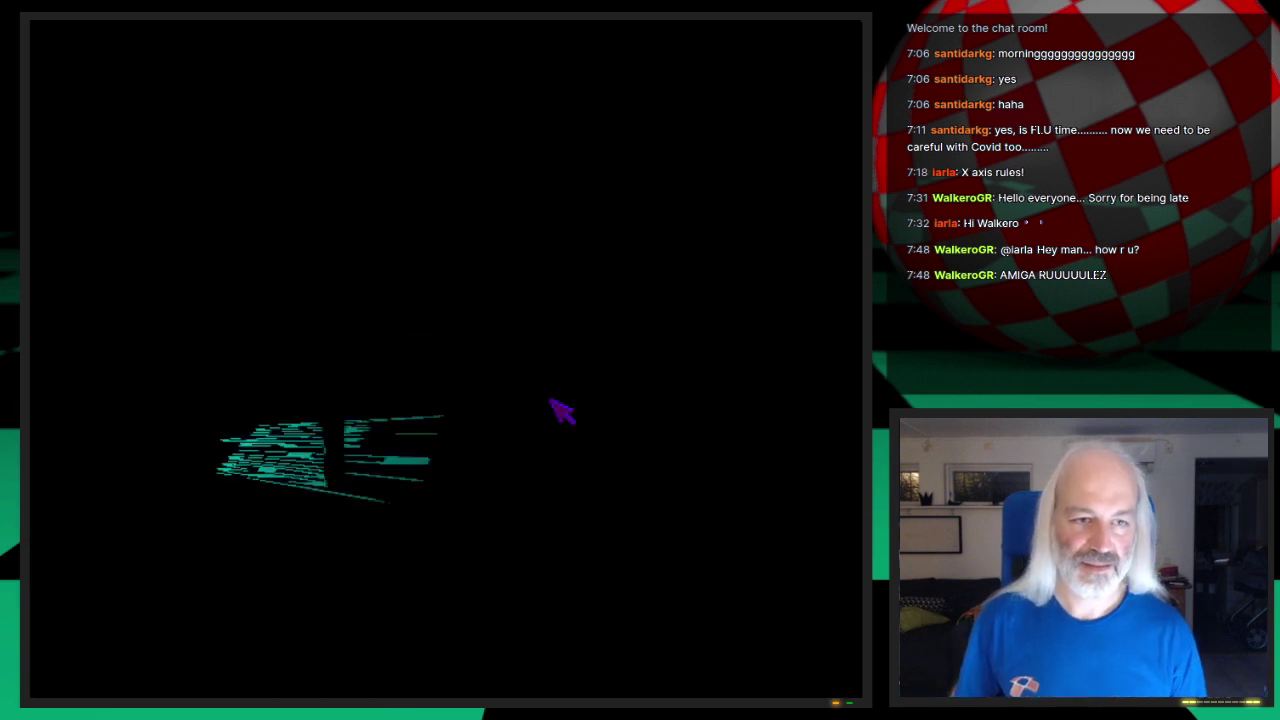
{"action": "key", "text": "Escape"}
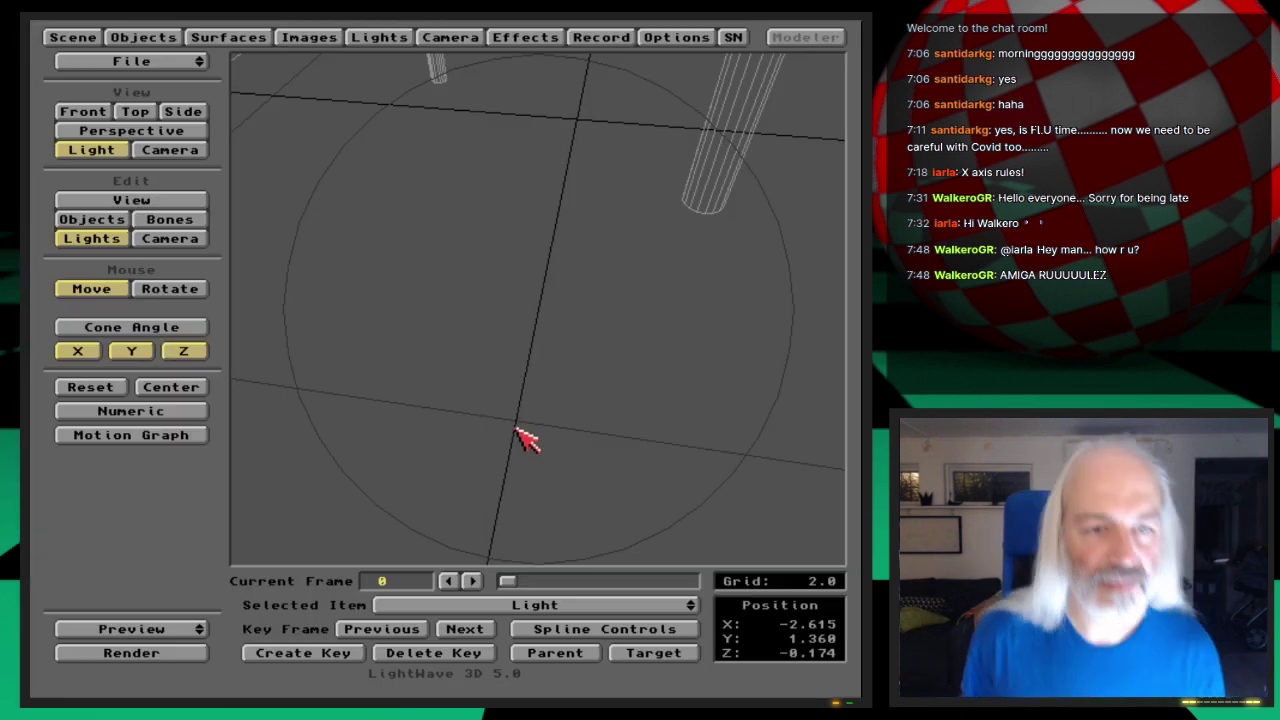
- Pull the light back and raise it to about Y 3.000, keyframe it at frame 0 and test-render
{"action": "left_click_drag", "start_coordinate": [523, 437], "coordinate": [527, 440]}
{"action": "key", "text": "Return"}
{"action": "key", "text": "Return"}
{"action": "key", "text": "F9"}
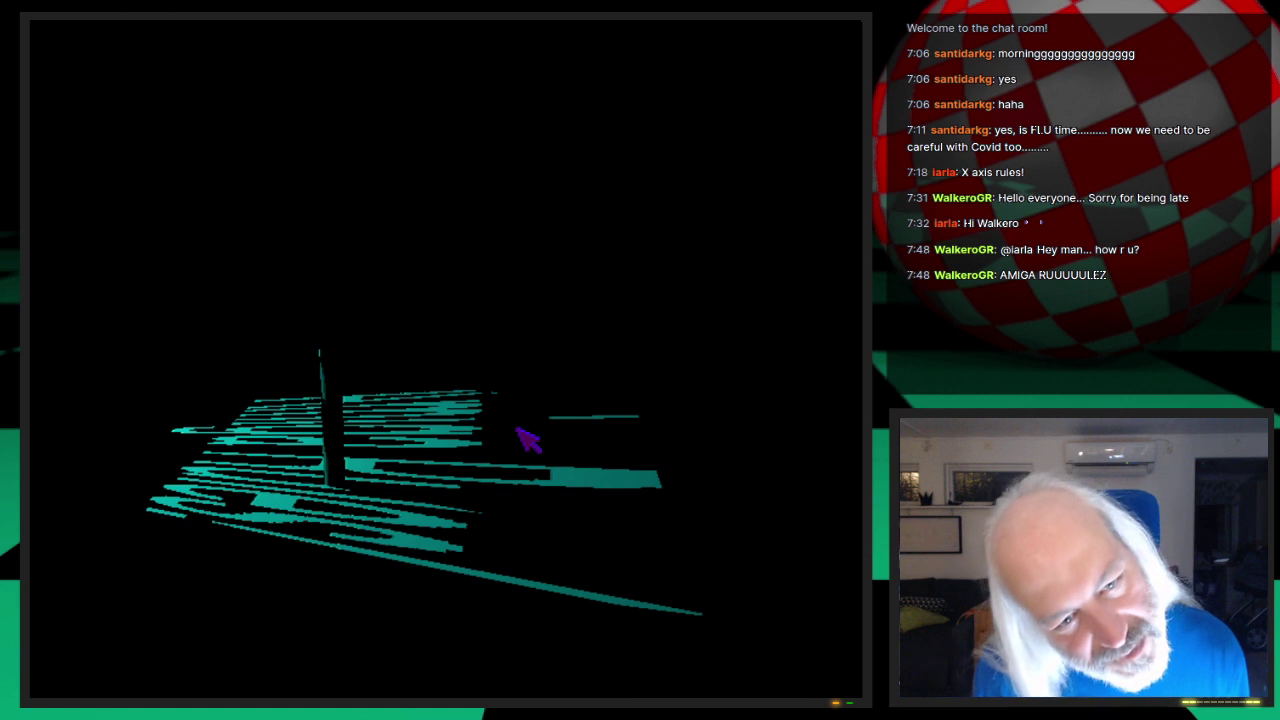
{"action": "left_click", "coordinate": [540, 520]}
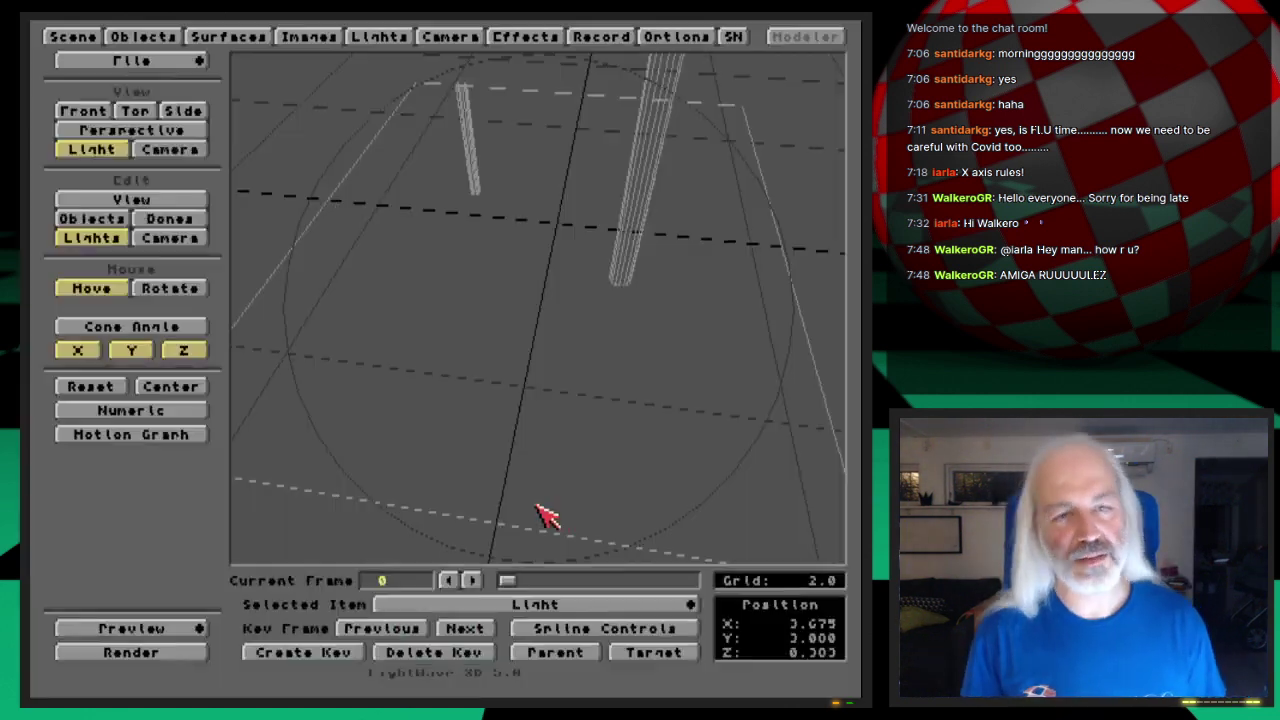
- Turn the light towards the poles, move it to about X -1.103, Y 2.680, Z -3.075 and test-render
{"action": "key", "text": "y"}
{"action": "left_click_drag", "start_coordinate": [538, 310], "coordinate": [474, 306]}
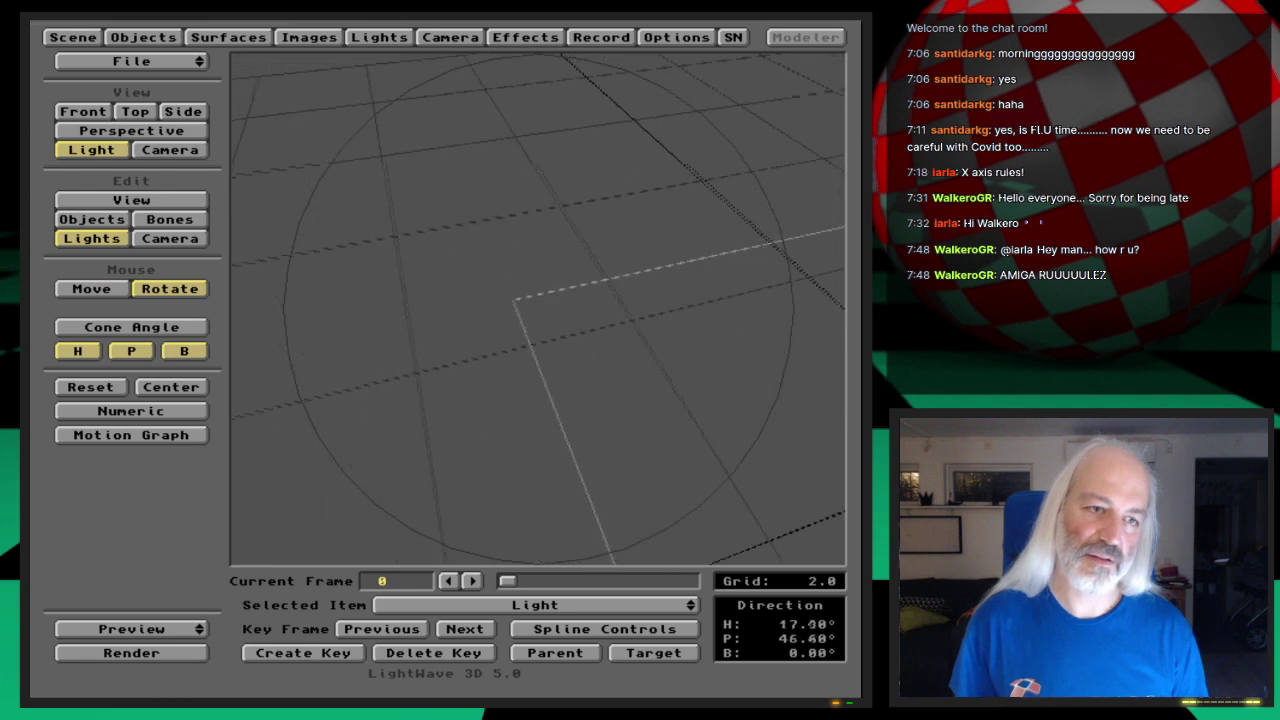
{"action": "key", "text": "t"}
{"action": "left_click_drag", "start_coordinate": [563, 400], "coordinate": [625, 335]}
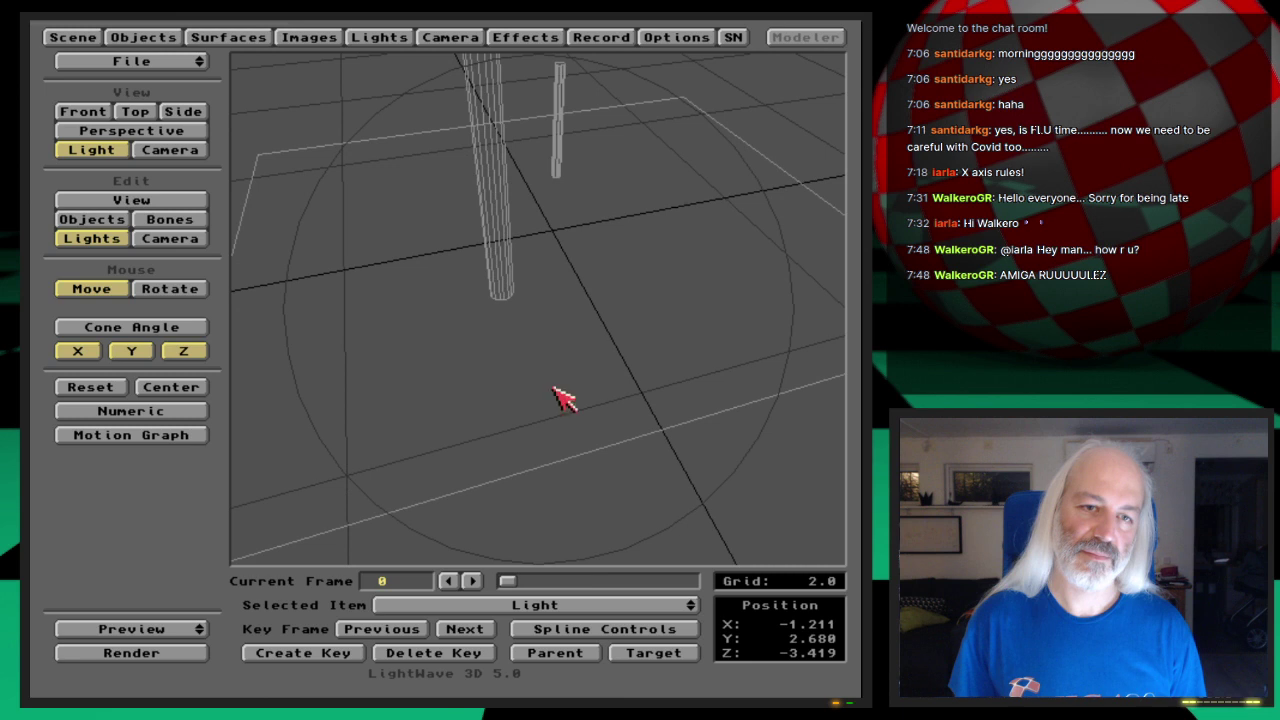
{"action": "key", "text": "4"}
{"action": "key", "text": "F9"}
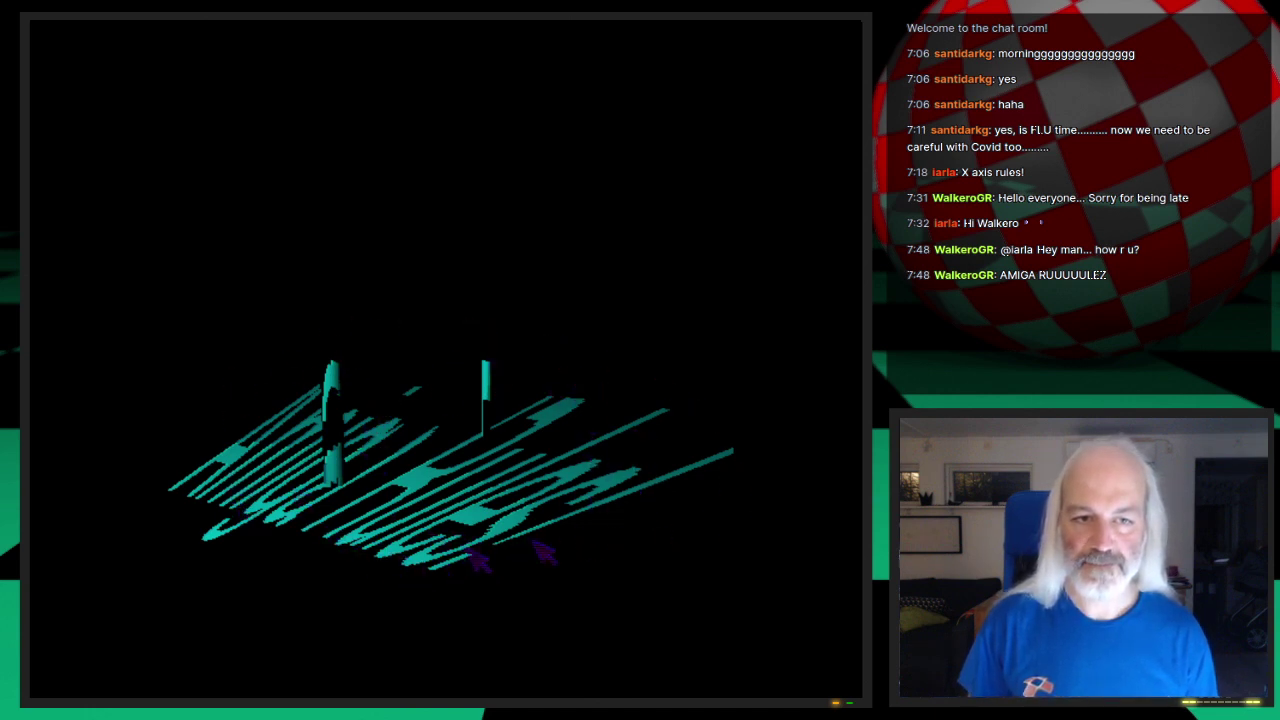
{"action": "left_click", "coordinate": [611, 436]}
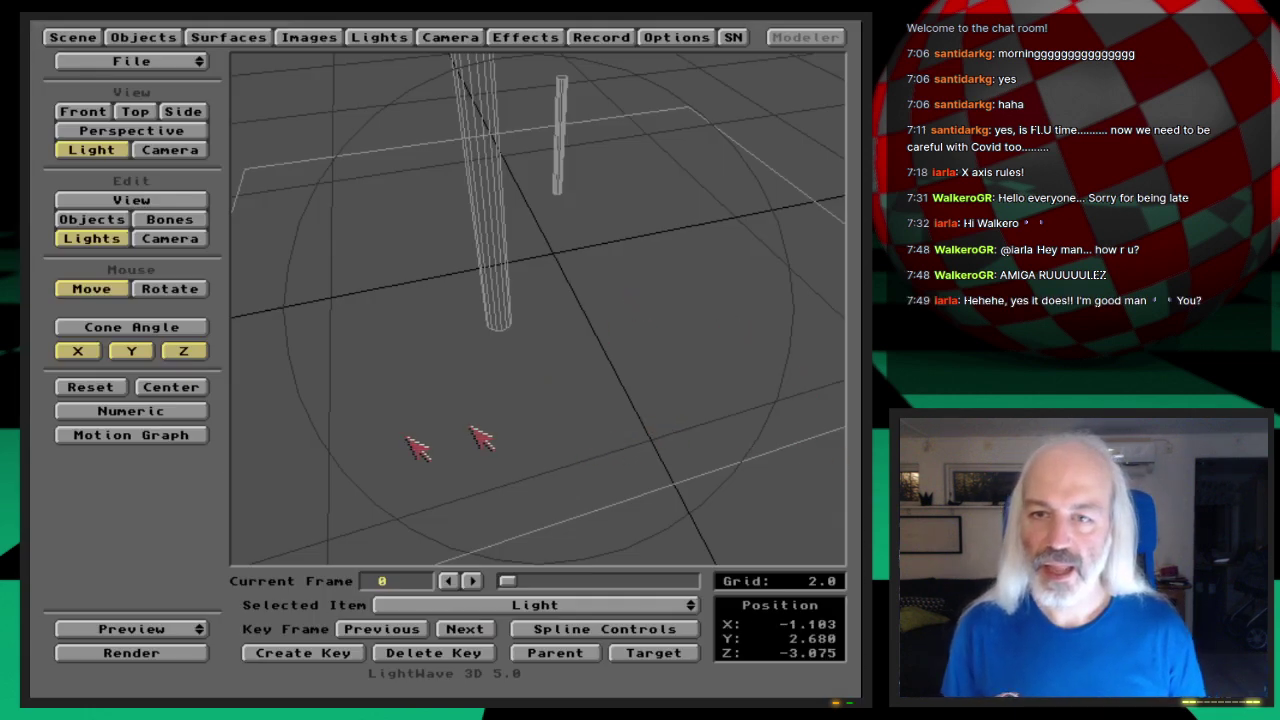
- Switch to Modeler and make a flat upright box in the Face view, with one corner at about X 2 m, Y -1.3 m
{"action": "left_click", "coordinate": [831, 38]}
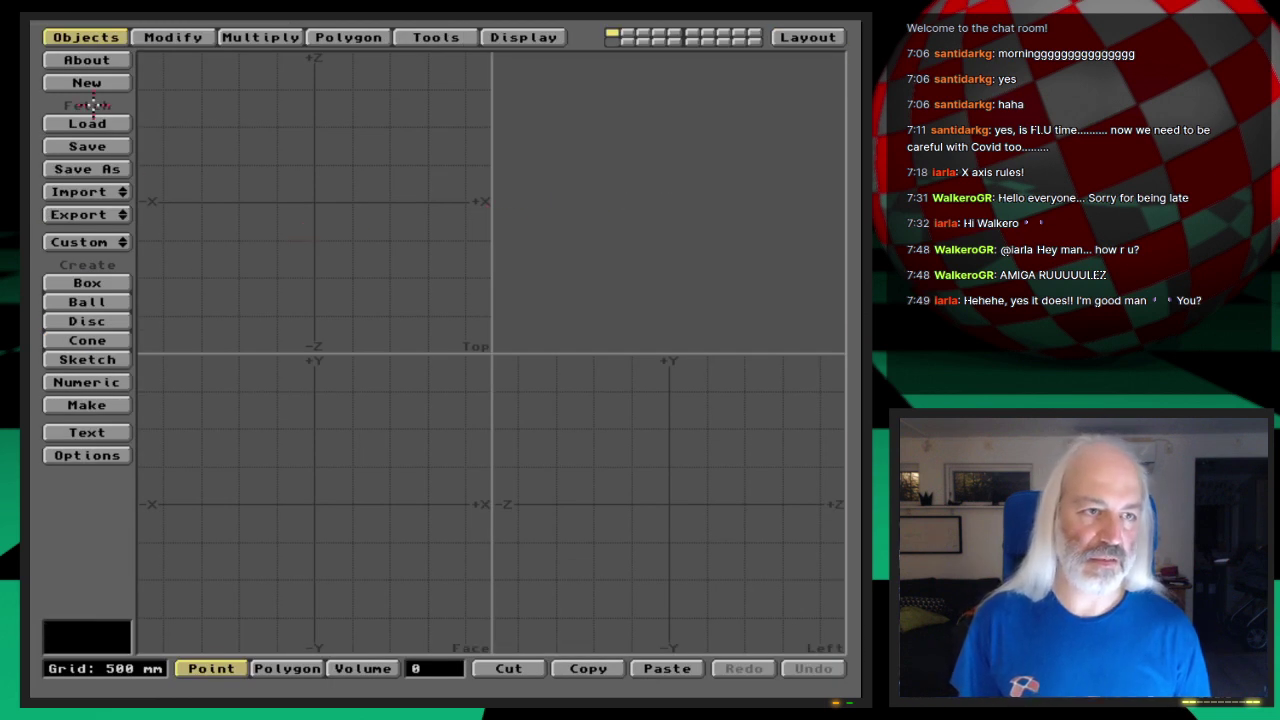
{"action": "left_click", "coordinate": [100, 285]}
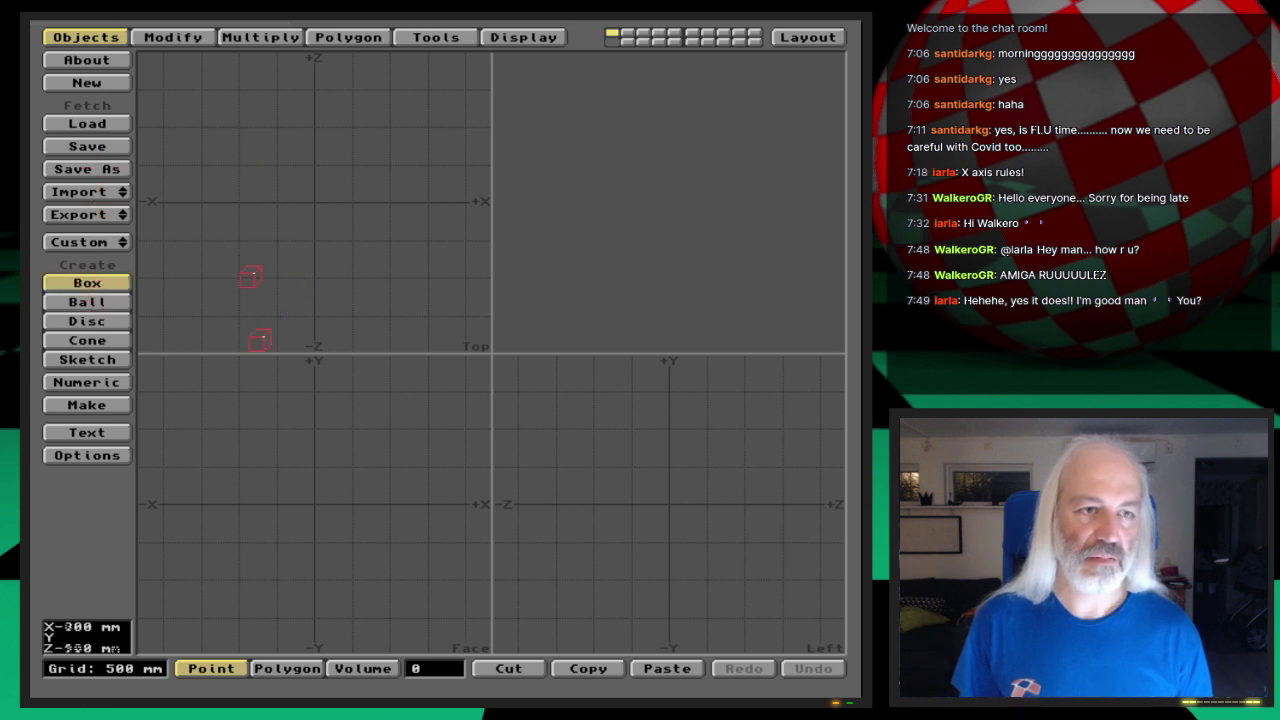
{"action": "left_click_drag", "start_coordinate": [168, 406], "coordinate": [460, 603]}
{"action": "key", "text": "Return"}
- Assign the flat box a surface named Projector, leaving the other surface settings at their defaults
{"action": "key", "text": "q"}
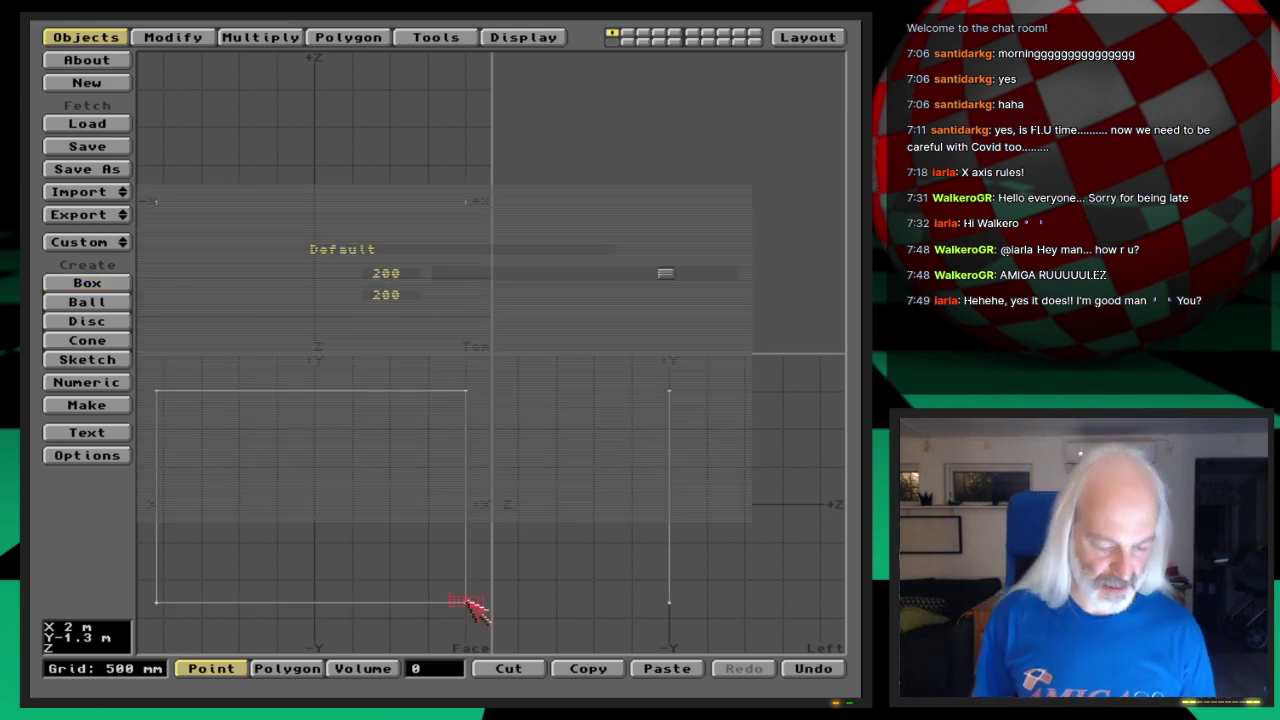
{"action": "key", "text": "Delete"}
{"action": "key", "text": "Delete"}
{"action": "key", "text": "Delete"}
{"action": "key", "text": "Delete"}
{"action": "key", "text": "Delete"}
{"action": "key", "text": "Delete"}
{"action": "key", "text": "Delete"}
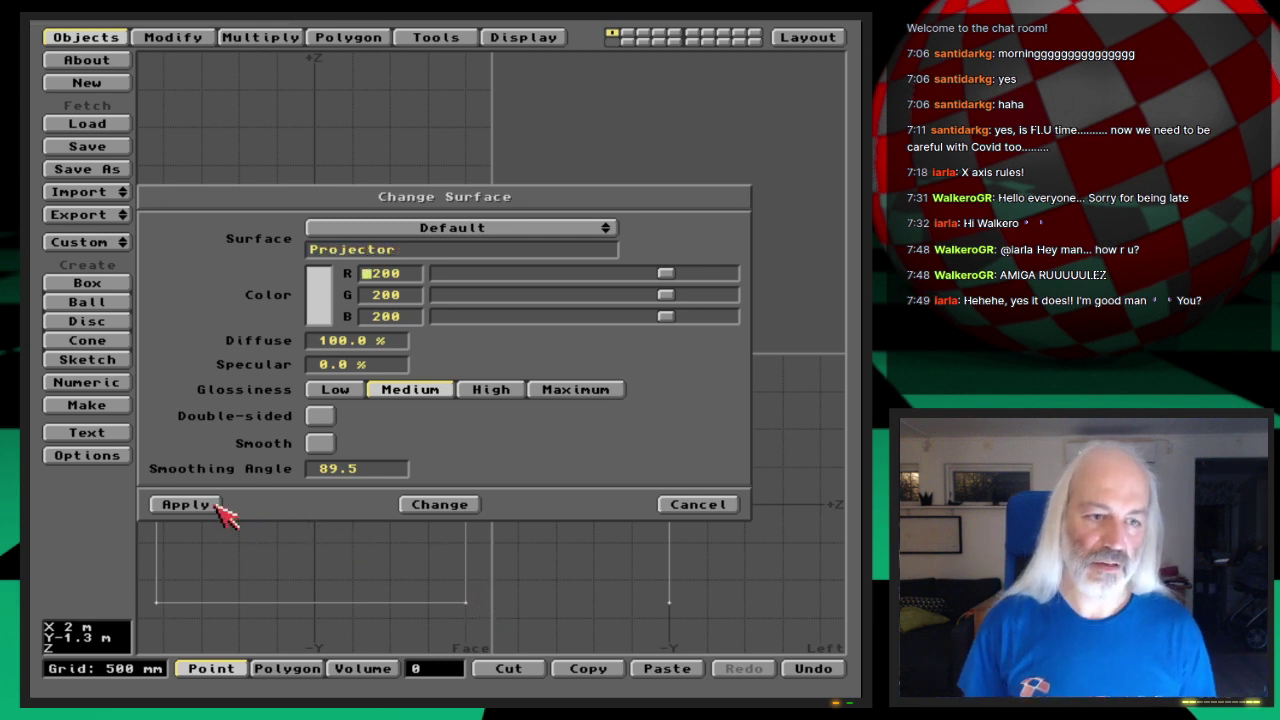
{"action": "left_click", "coordinate": [186, 504]}
- Save the object as Projector in 3D:Webcast/Ep.18/Objects and load it into the Layout scene
{"action": "key", "text": "shift+s"}
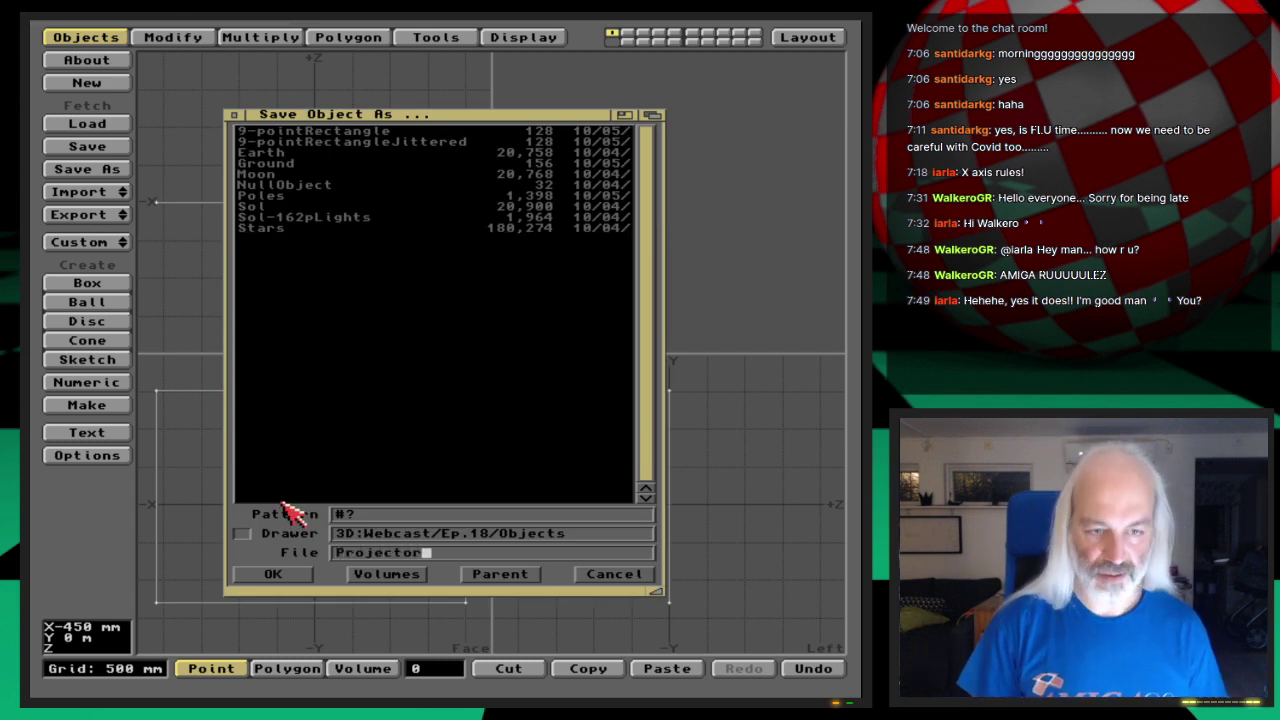
{"action": "key", "text": "Return"}
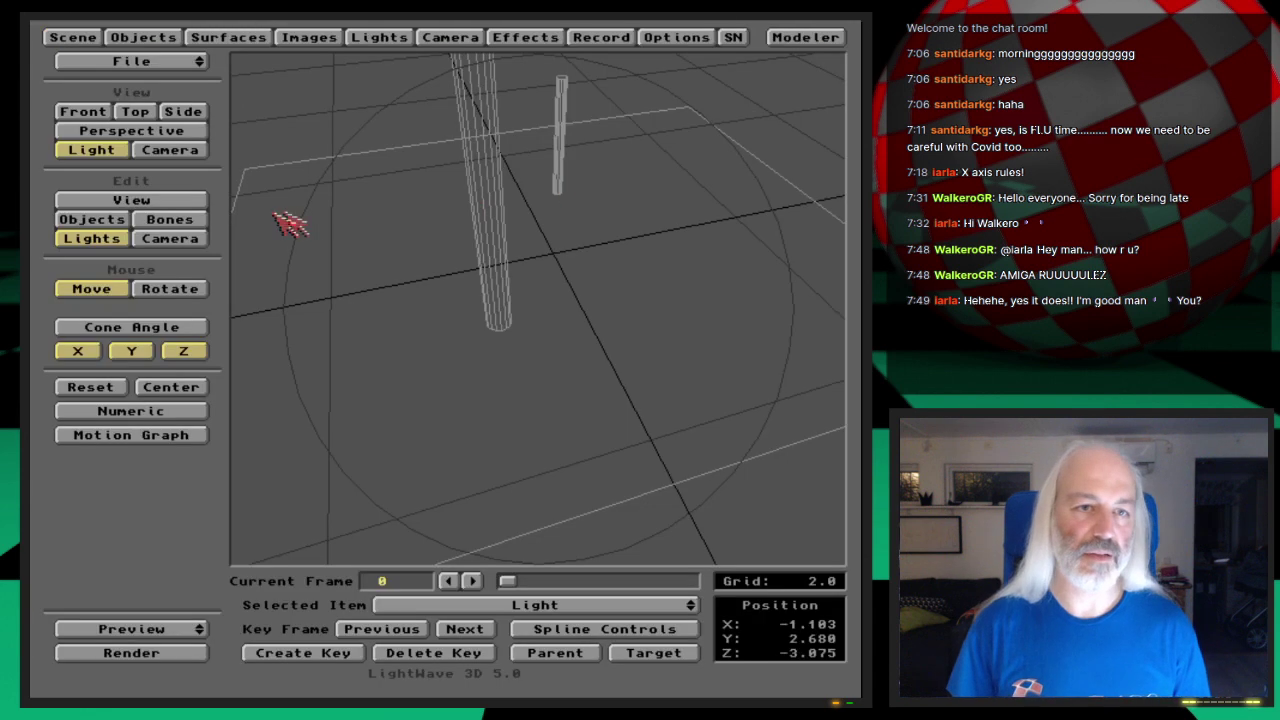
{"action": "left_click", "coordinate": [143, 37]}
{"action": "left_click", "coordinate": [296, 172]}
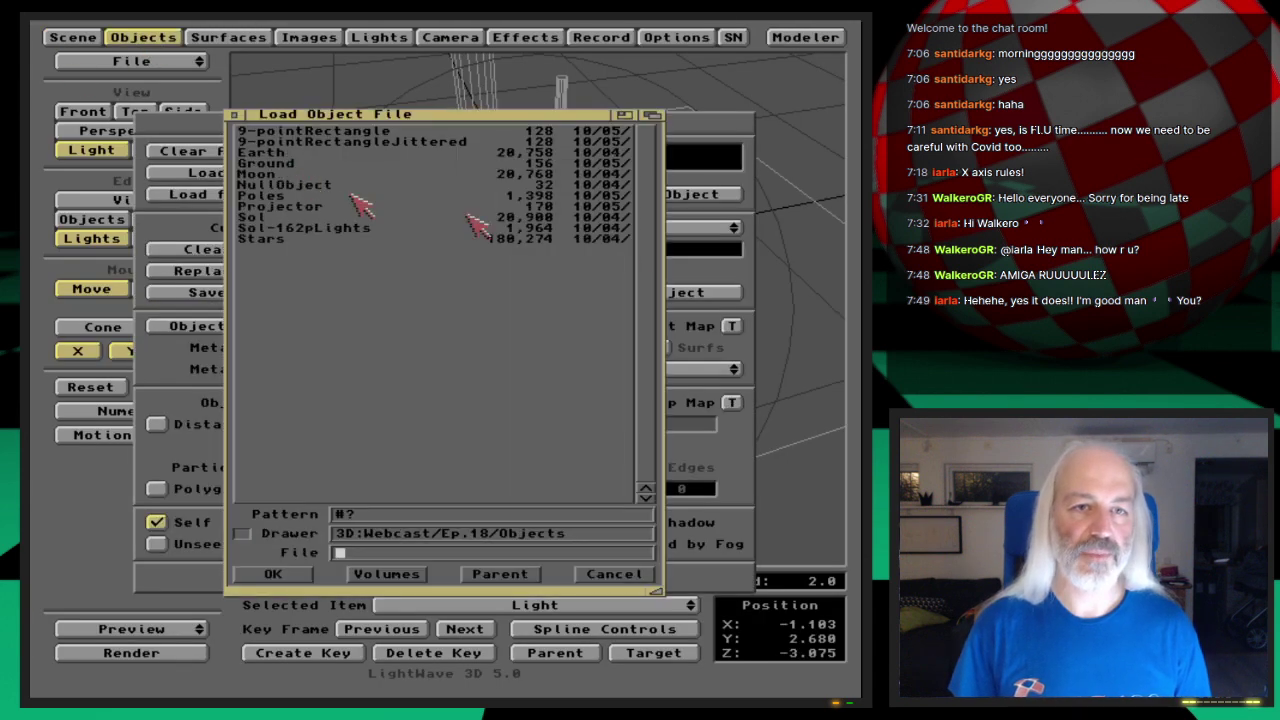
{"action": "double_click", "coordinate": [280, 207]}
{"action": "left_click", "coordinate": [150, 38]}
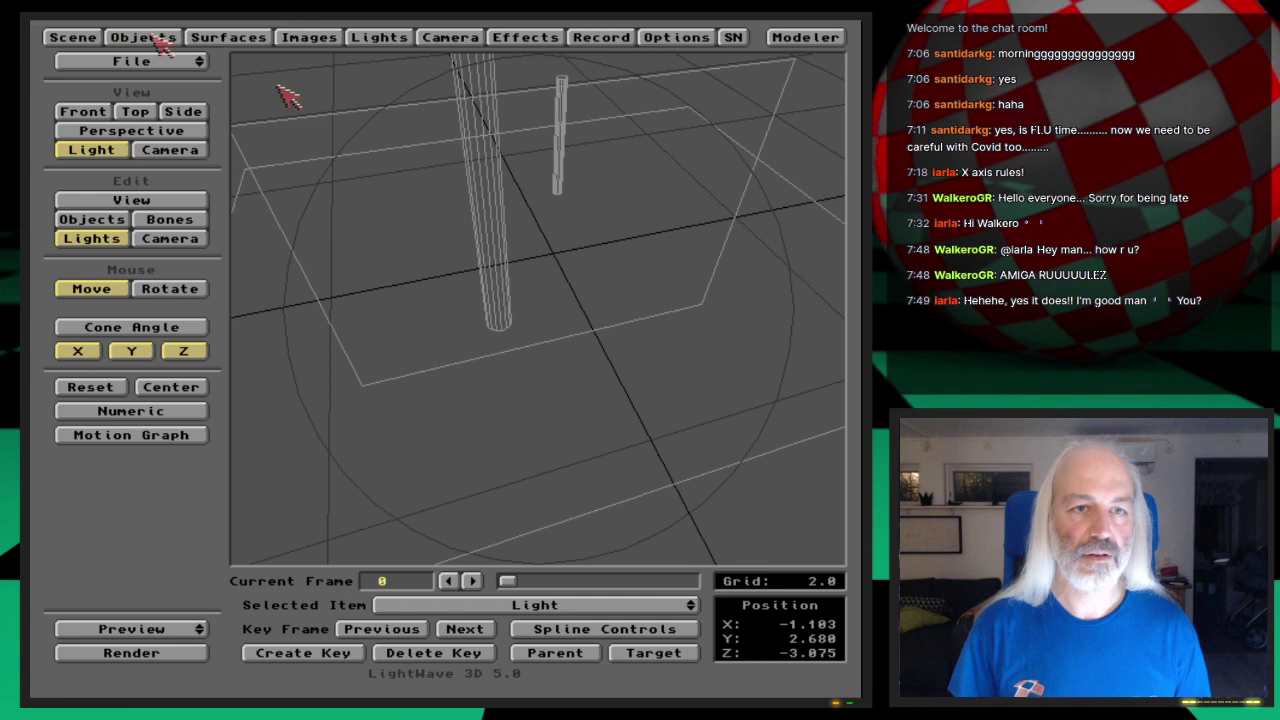
- Select the Projector object in the perspective view and move it behind the poles to about X -0.338, Z 3.744
{"action": "key", "text": "4"}
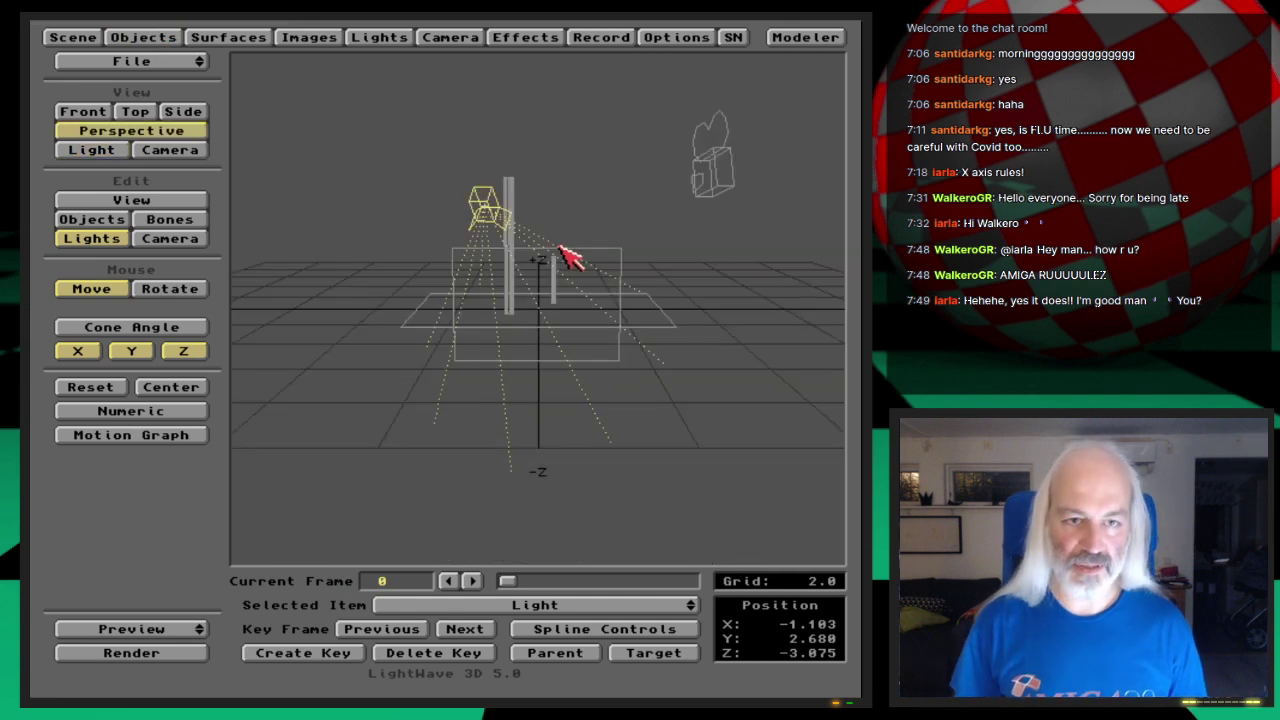
{"action": "key", "text": "v"}
{"action": "left_click_drag", "start_coordinate": [560, 280], "coordinate": [493, 160]}
{"action": "left_click_drag", "start_coordinate": [520, 368], "coordinate": [652, 391]}
{"action": "left_click", "coordinate": [91, 238]}
{"action": "left_click", "coordinate": [108, 220]}
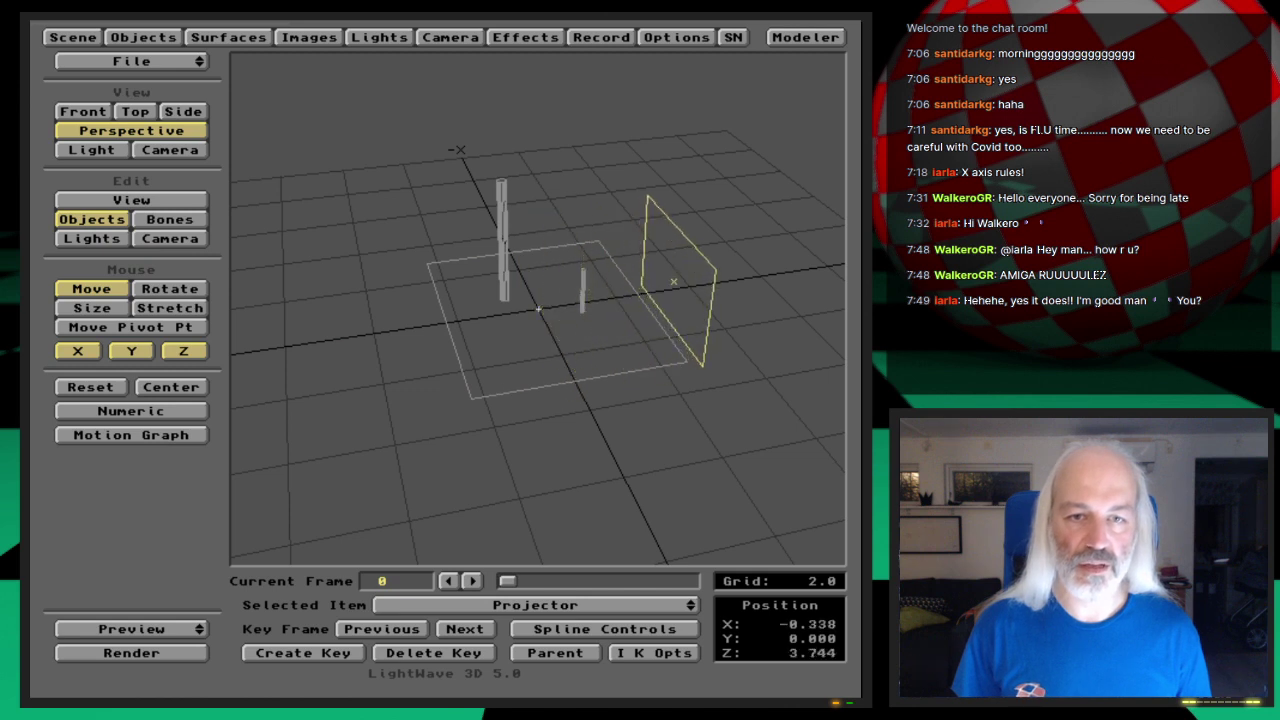
- Raise the Projector in the front view to about X 0.382, Y 1.660 and keyframe it at frame 0
{"action": "key", "text": "1"}
{"action": "left_click_drag", "start_coordinate": [538, 440], "coordinate": [568, 374]}
{"action": "key", "text": "Return"}
{"action": "key", "text": "Return"}
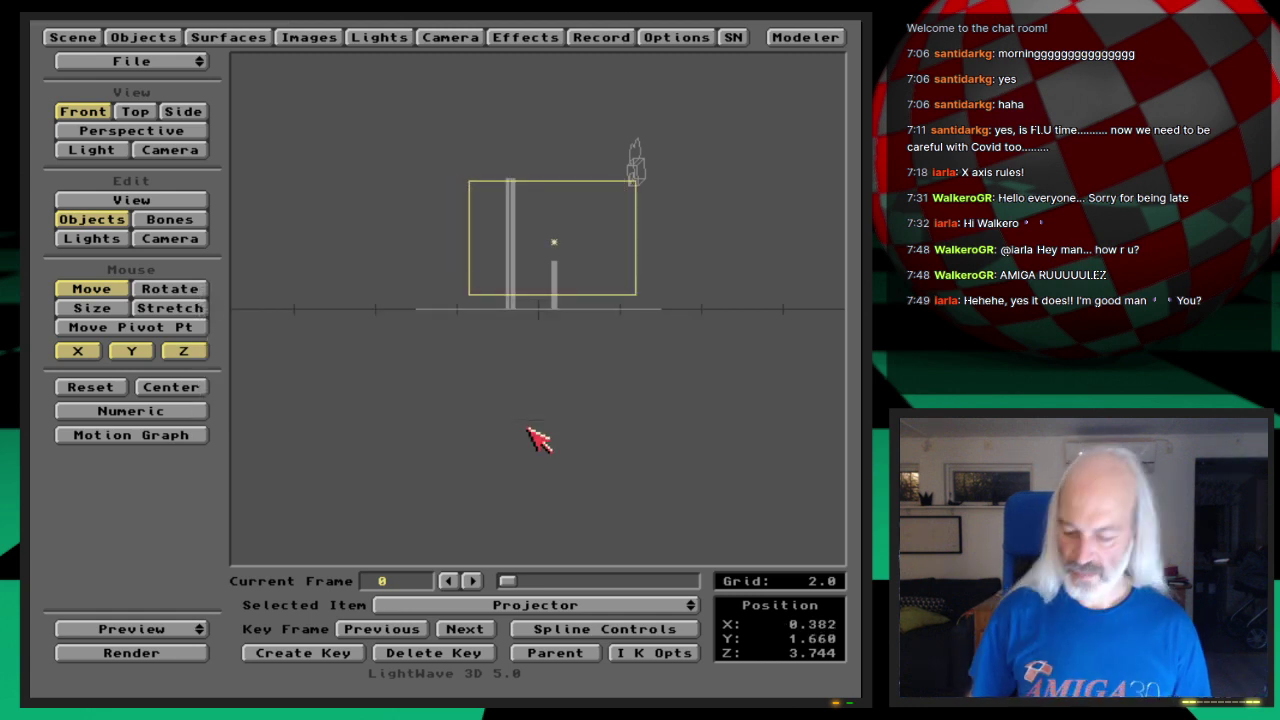
- Check the Projector's placement through the camera, in the scene overview and from the light's viewpoint
{"action": "key", "text": "6"}
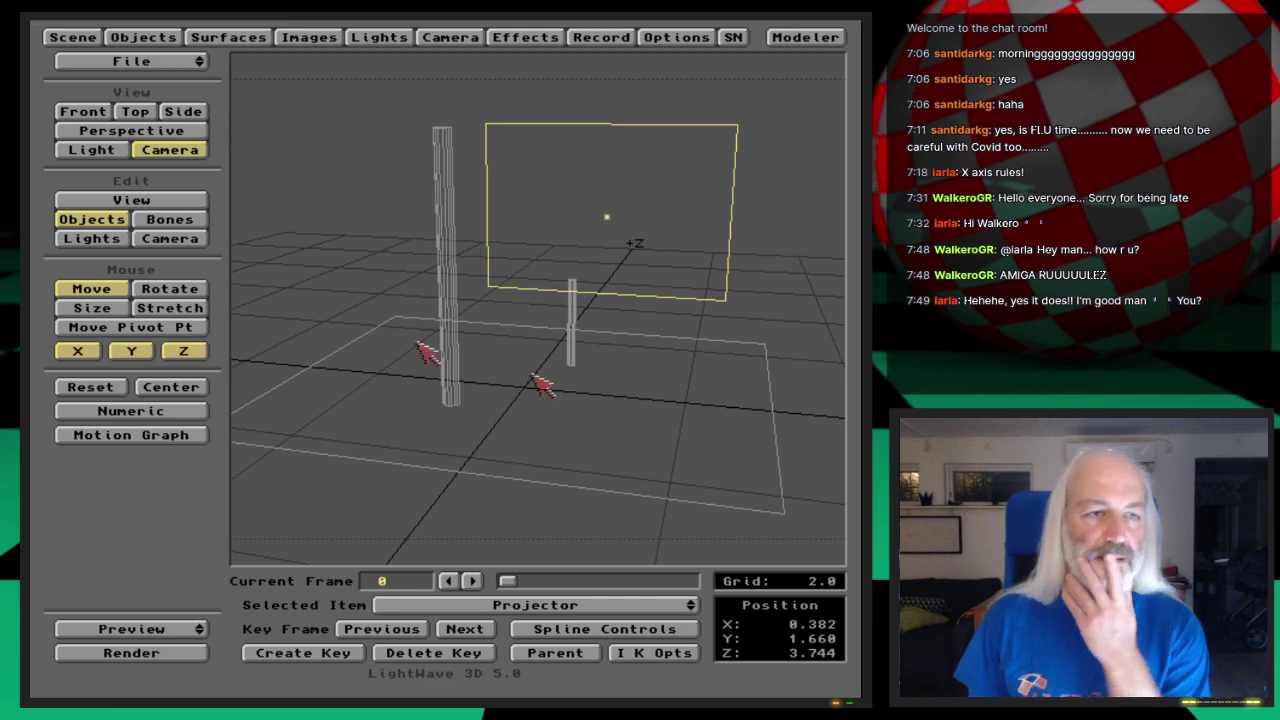
{"action": "left_click", "coordinate": [78, 38]}
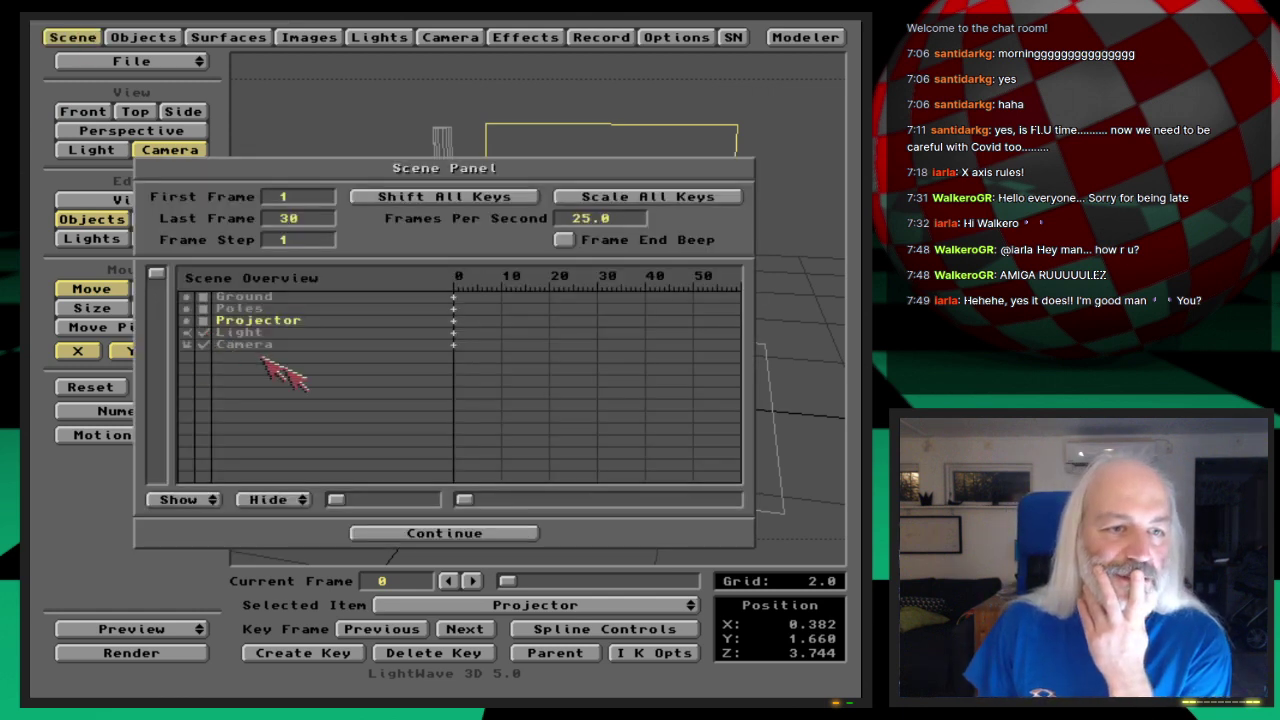
{"action": "left_click", "coordinate": [444, 534]}
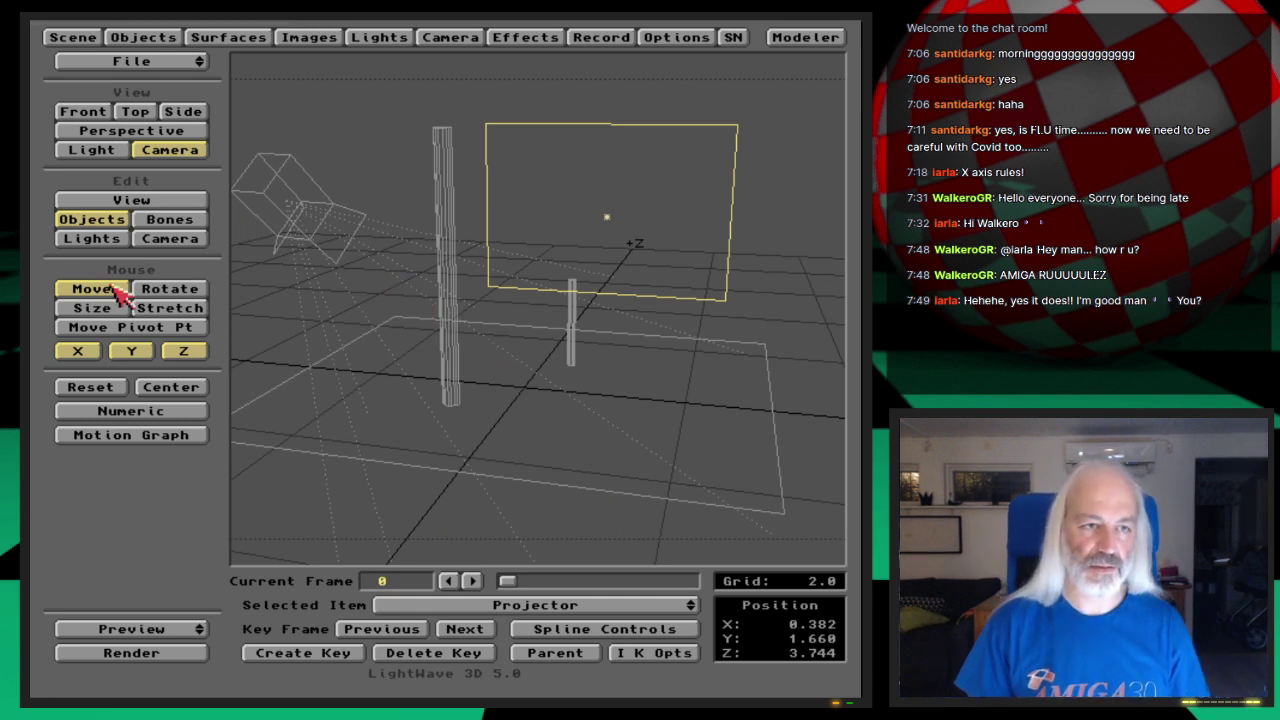
{"action": "left_click", "coordinate": [112, 152]}
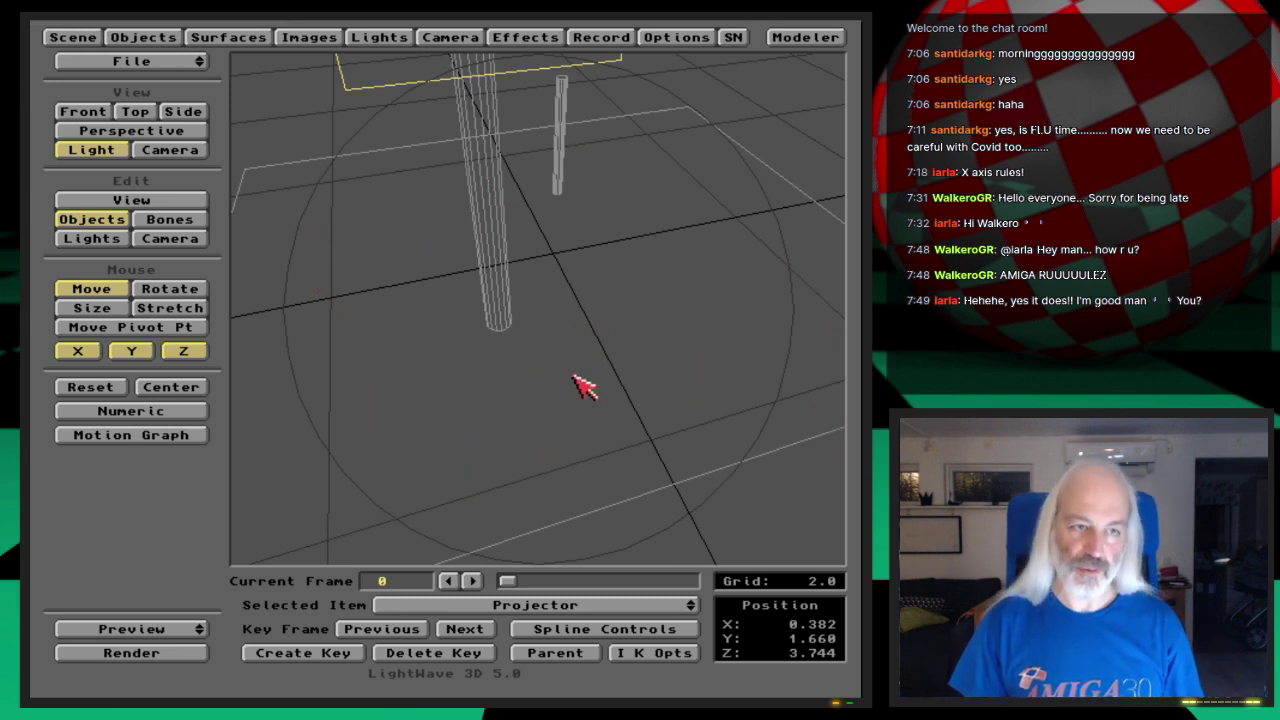
- Aim the spotlight at the Projector screen with a 17.19° cone from X 0.378, Y 2.680, Z -3.200, and test-render the projection
{"action": "left_click", "coordinate": [118, 238]}
{"action": "key", "text": "y"}
{"action": "left_click_drag", "start_coordinate": [634, 394], "coordinate": [690, 405]}
{"action": "key", "text": "h"}
{"action": "key", "text": "t"}
{"action": "key", "text": "h"}
{"action": "left_click_drag", "start_coordinate": [583, 406], "coordinate": [427, 406]}
{"action": "key", "text": "t"}
{"action": "mouse_move", "coordinate": [583, 409]}
{"action": "left_mouse_down"}
{"action": "mouse_move", "coordinate": [538, 409]}
{"action": "mouse_move", "coordinate": [590, 395]}
{"action": "left_mouse_up"}
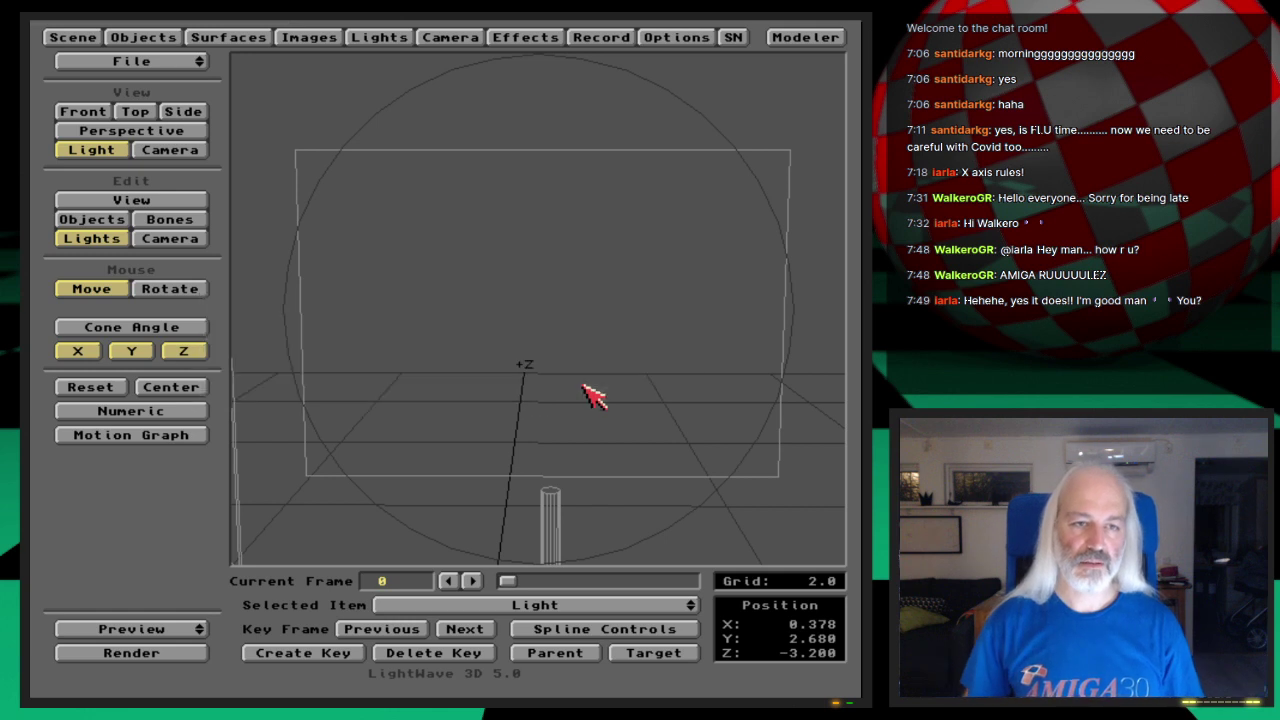
{"action": "key", "text": "F9"}
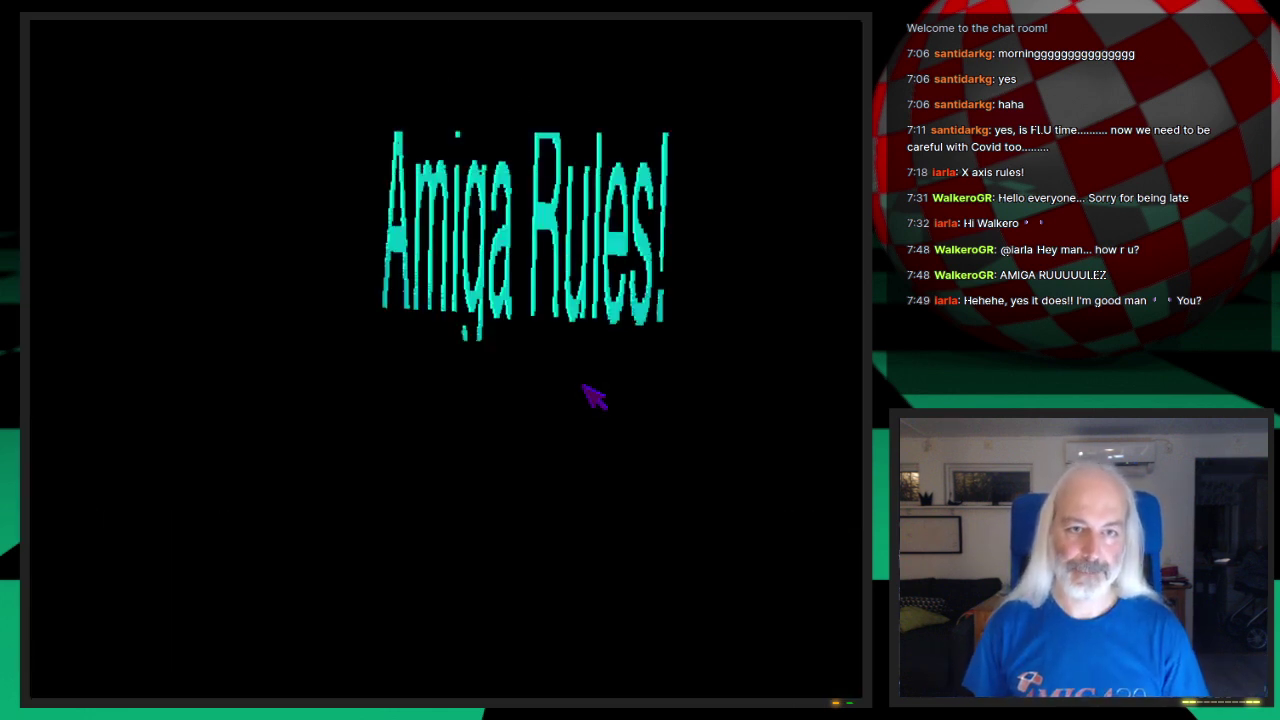
{"action": "left_click", "coordinate": [585, 397]}
- Add a second light to the scene and render frame 0 with it
{"action": "left_click", "coordinate": [385, 37]}
{"action": "left_click", "coordinate": [284, 189]}
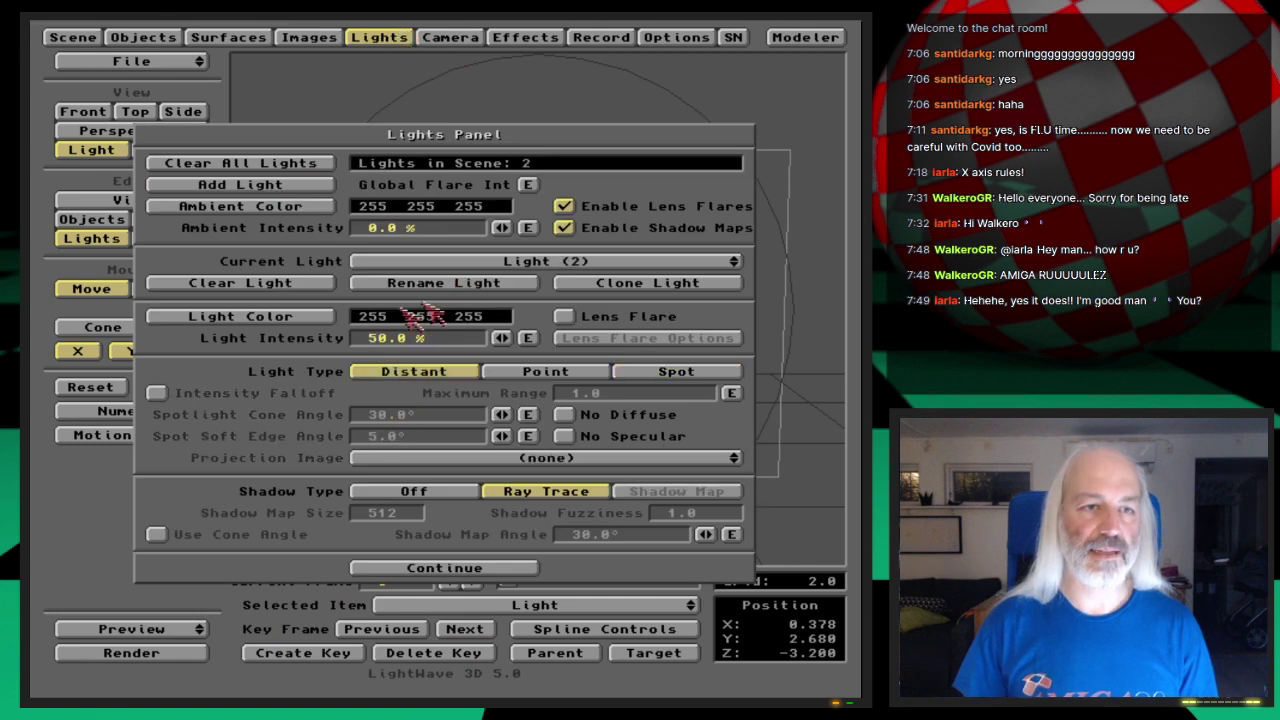
{"action": "key", "text": "F9"}
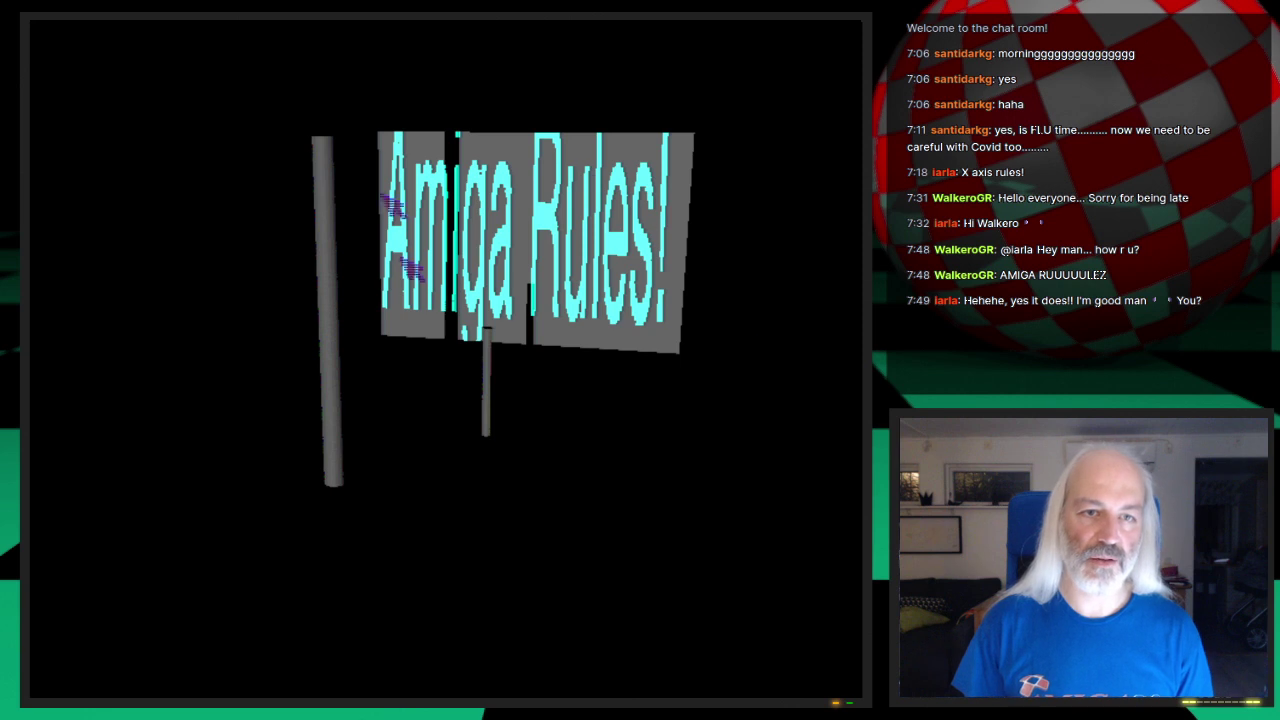
{"action": "left_click", "coordinate": [651, 349]}
{"action": "left_click", "coordinate": [372, 36]}
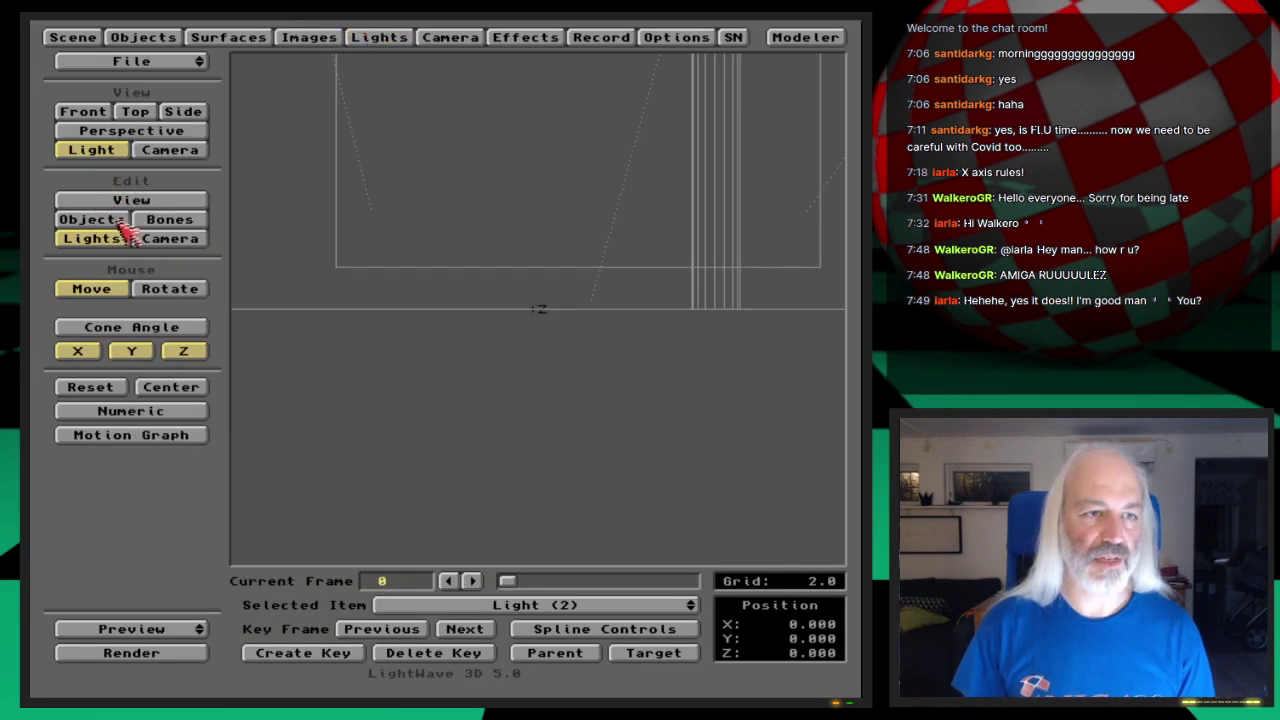
- Rotate Light (2) in the camera view to heading 57.60°, pitch 31.40°, keyframe it at frame 0 and render
{"action": "left_click", "coordinate": [167, 152]}
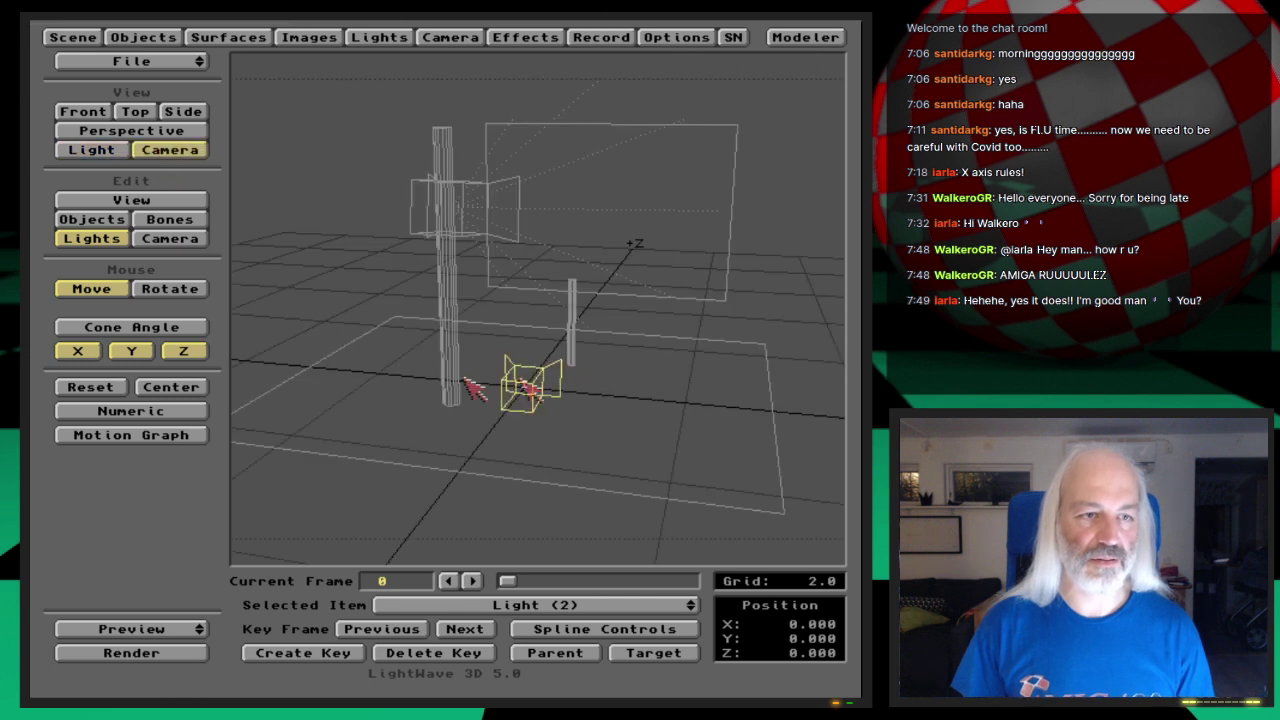
{"action": "key", "text": "y"}
{"action": "mouse_move", "coordinate": [614, 382]}
{"action": "left_mouse_down"}
{"action": "mouse_move", "coordinate": [650, 415]}
{"action": "mouse_move", "coordinate": [617, 385]}
{"action": "left_mouse_up"}
{"action": "key", "text": "Return"}
{"action": "key", "text": "Return"}
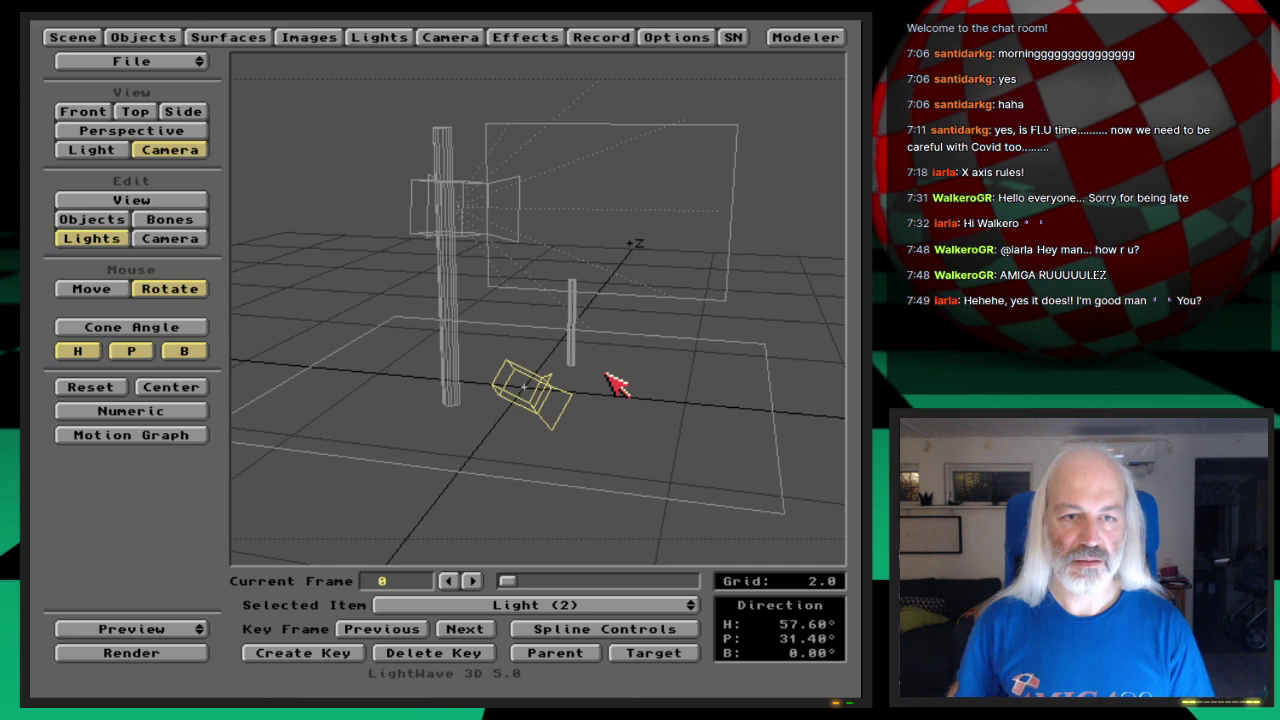
{"action": "key", "text": "F9"}
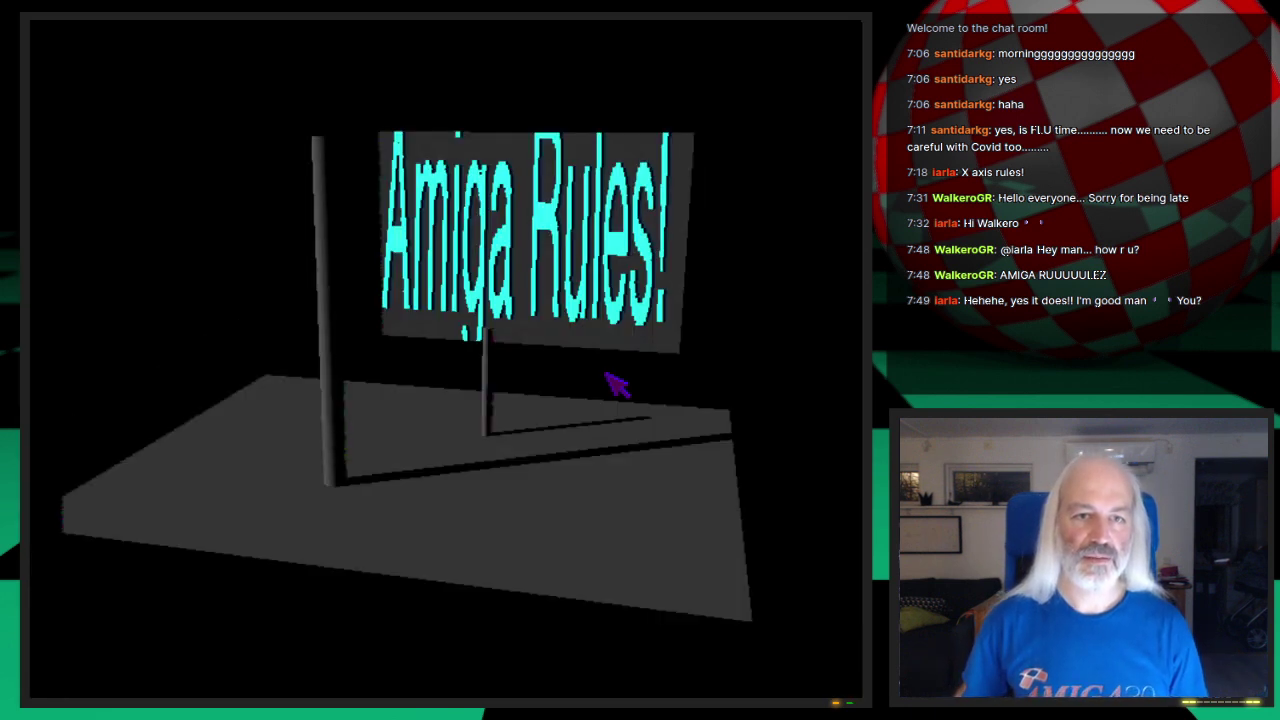
{"action": "left_click", "coordinate": [648, 284]}
- Load the image Lego-TIEFighter_0001.ILBM from 3D:Webcast/Images/Seqs/LEGO-TIE
{"action": "left_click", "coordinate": [305, 42]}
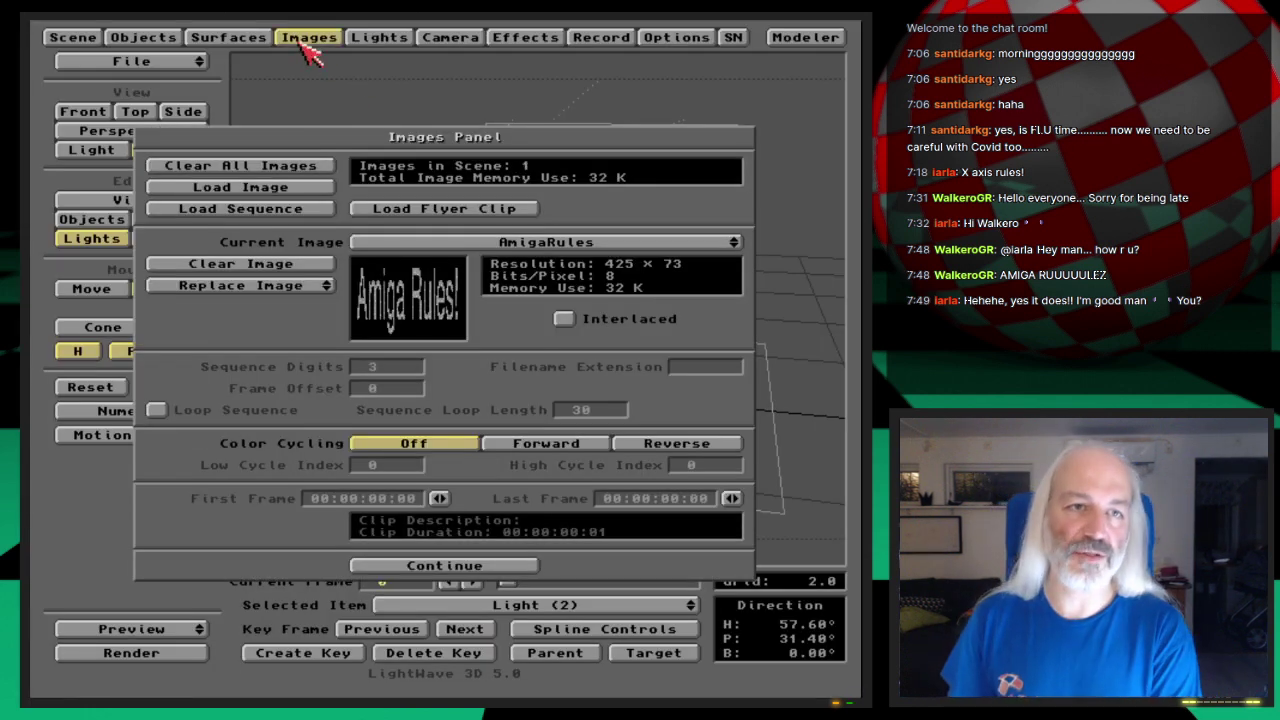
{"action": "left_click", "coordinate": [318, 189]}
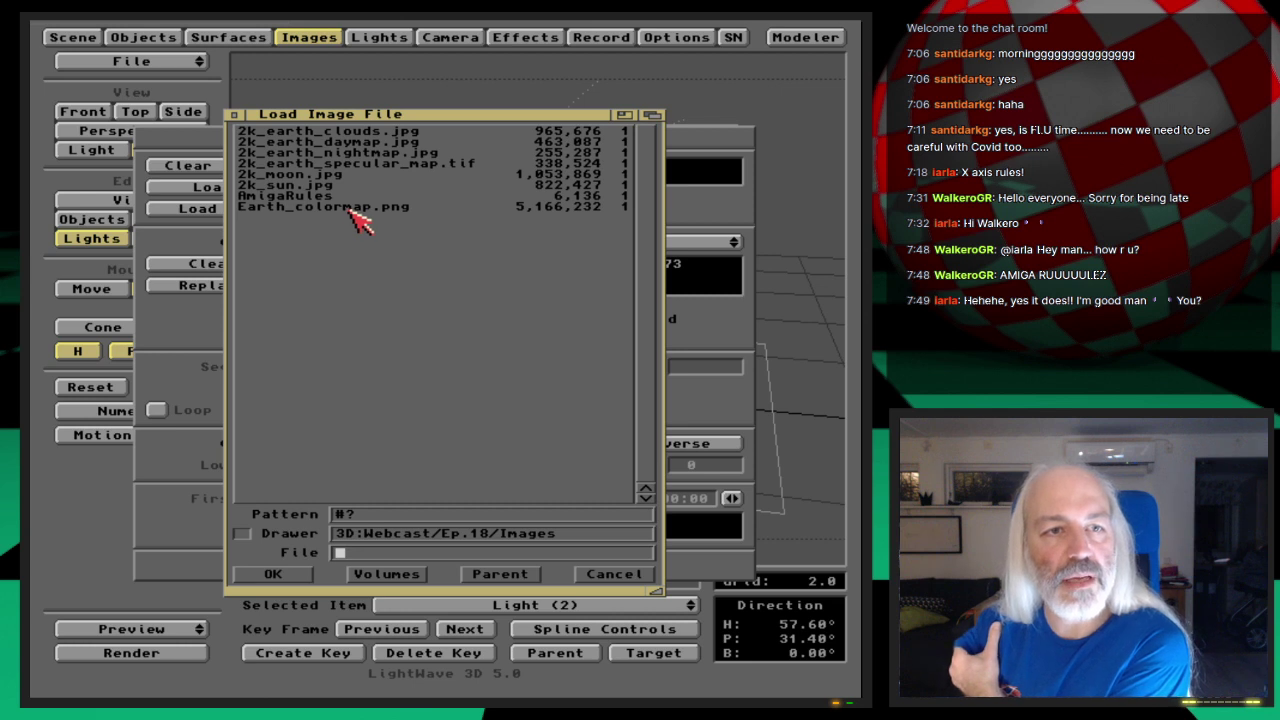
{"action": "left_click", "coordinate": [500, 574]}
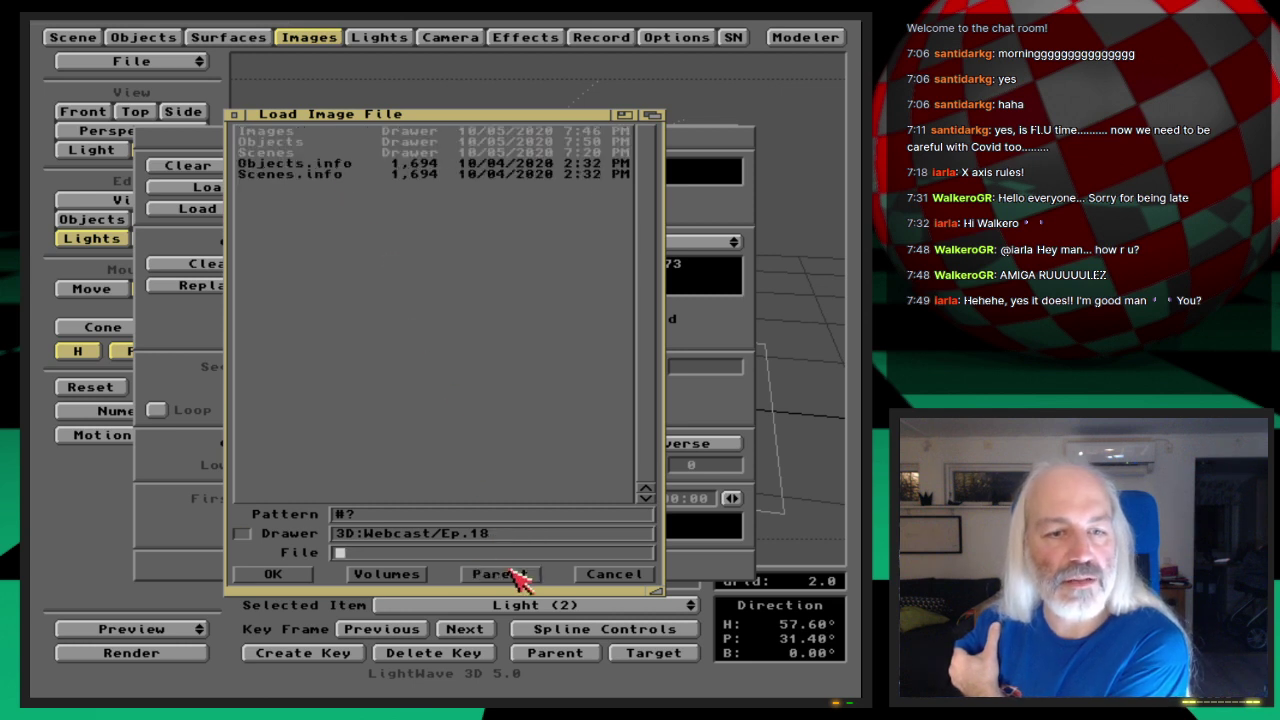
{"action": "left_click", "coordinate": [500, 574]}
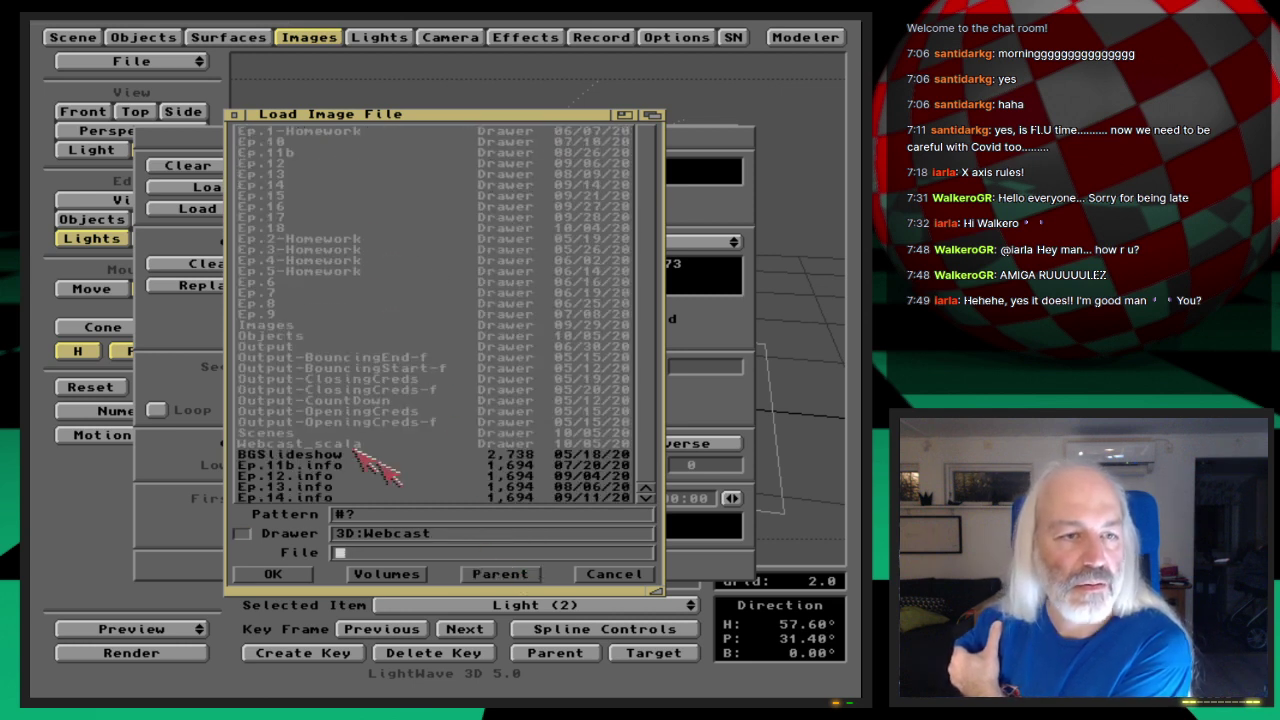
{"action": "left_click", "coordinate": [288, 326]}
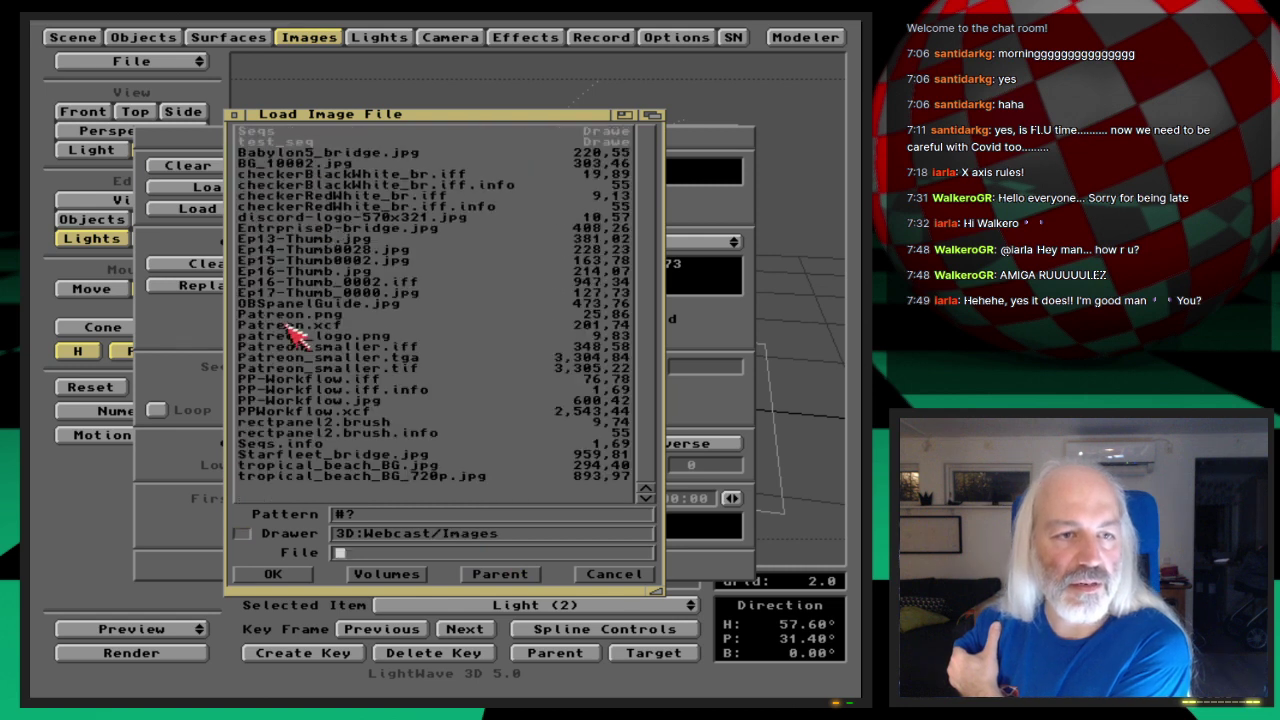
{"action": "left_click", "coordinate": [320, 133]}
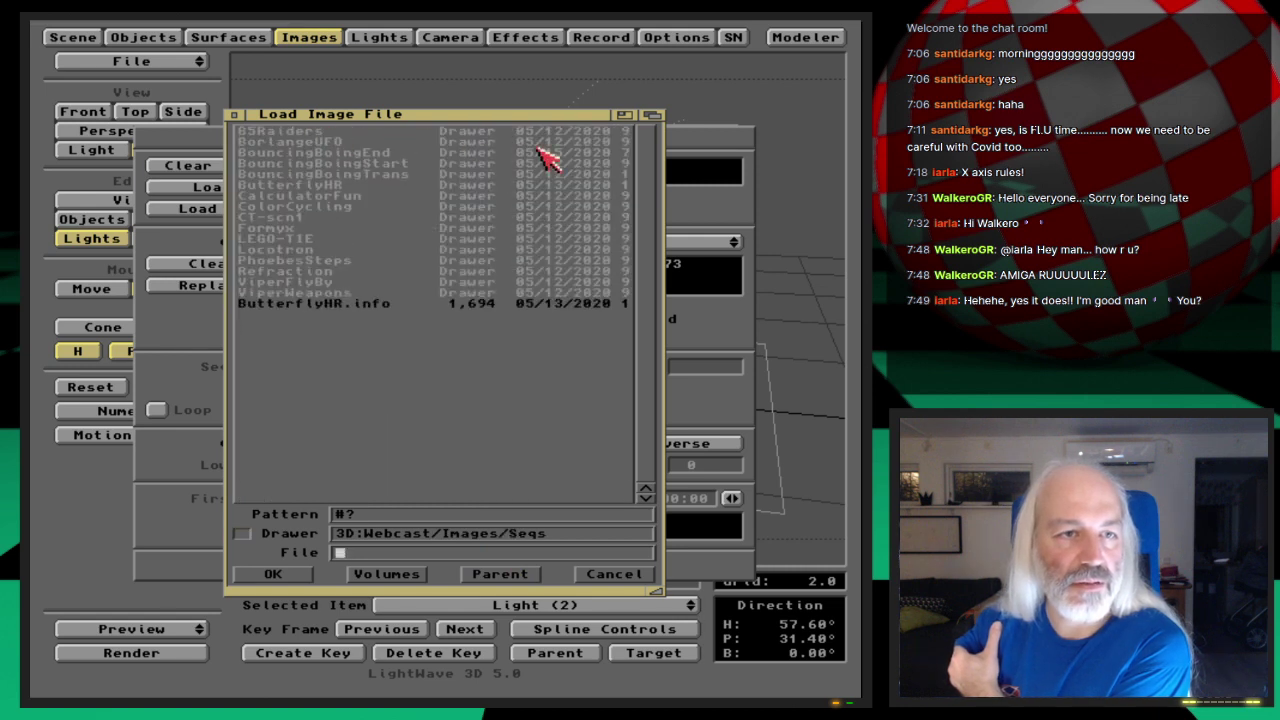
{"action": "left_click", "coordinate": [346, 133]}
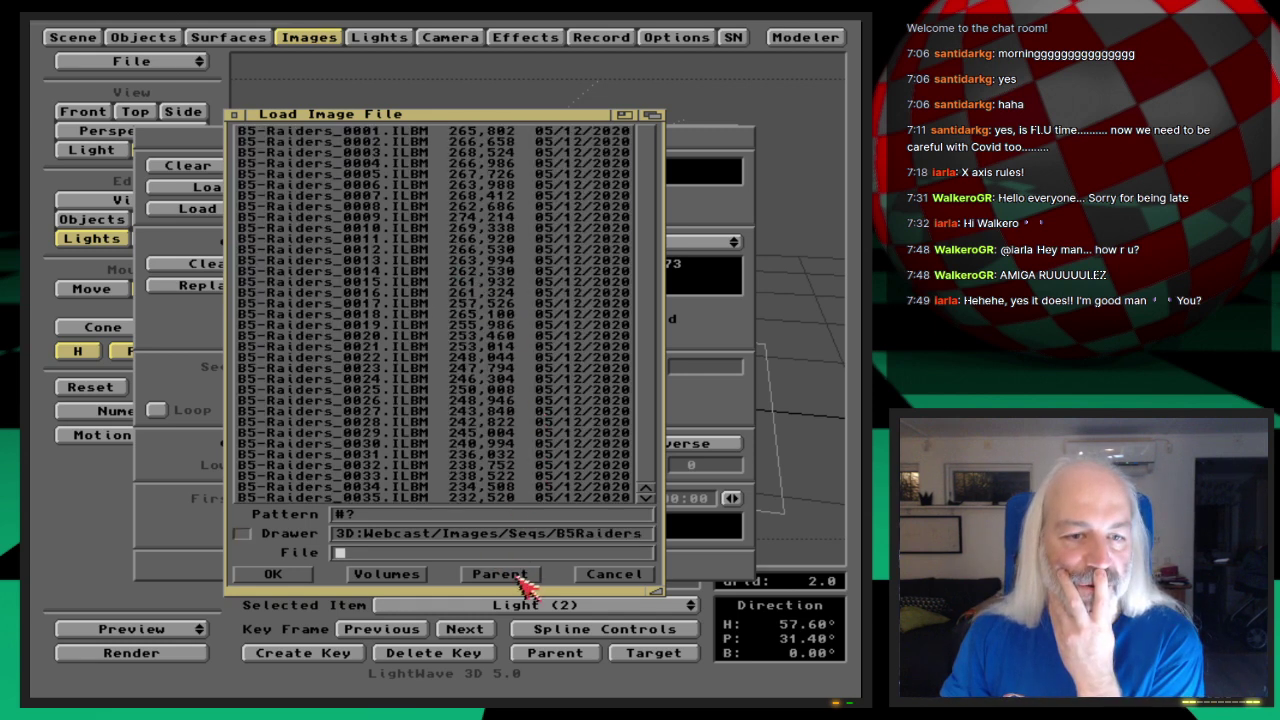
{"action": "left_click", "coordinate": [518, 576]}
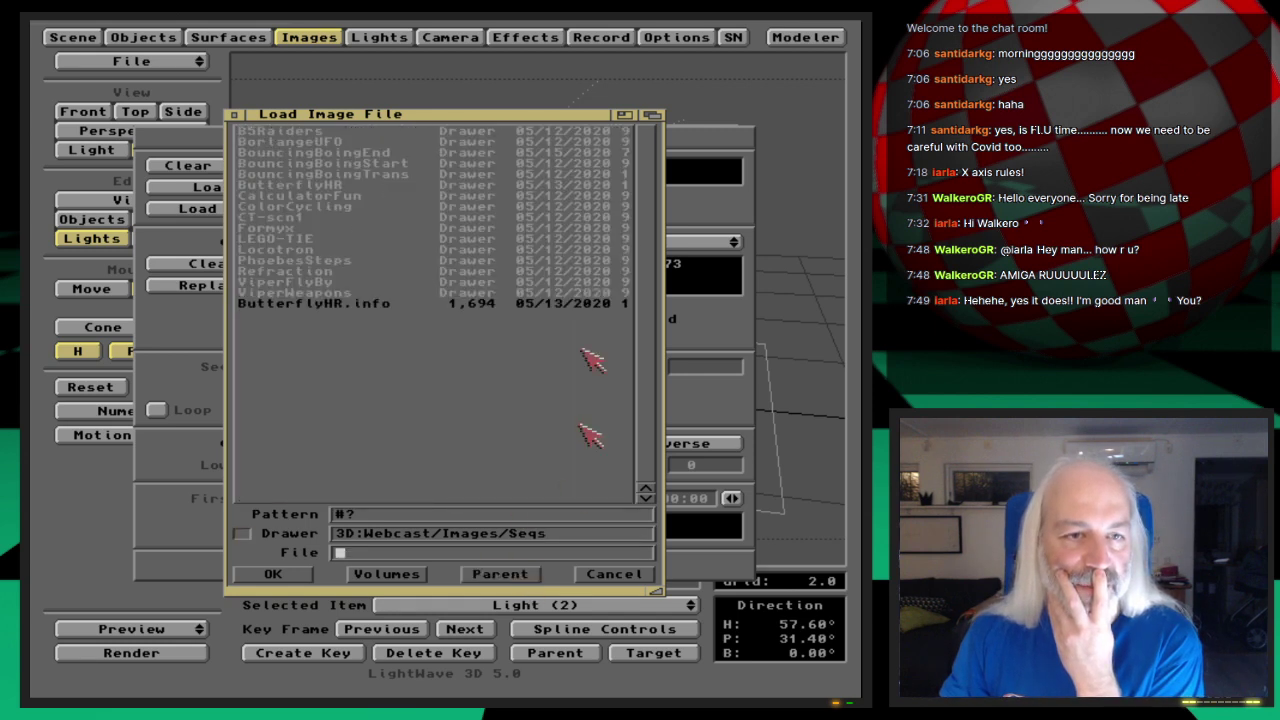
{"action": "left_click", "coordinate": [311, 240]}
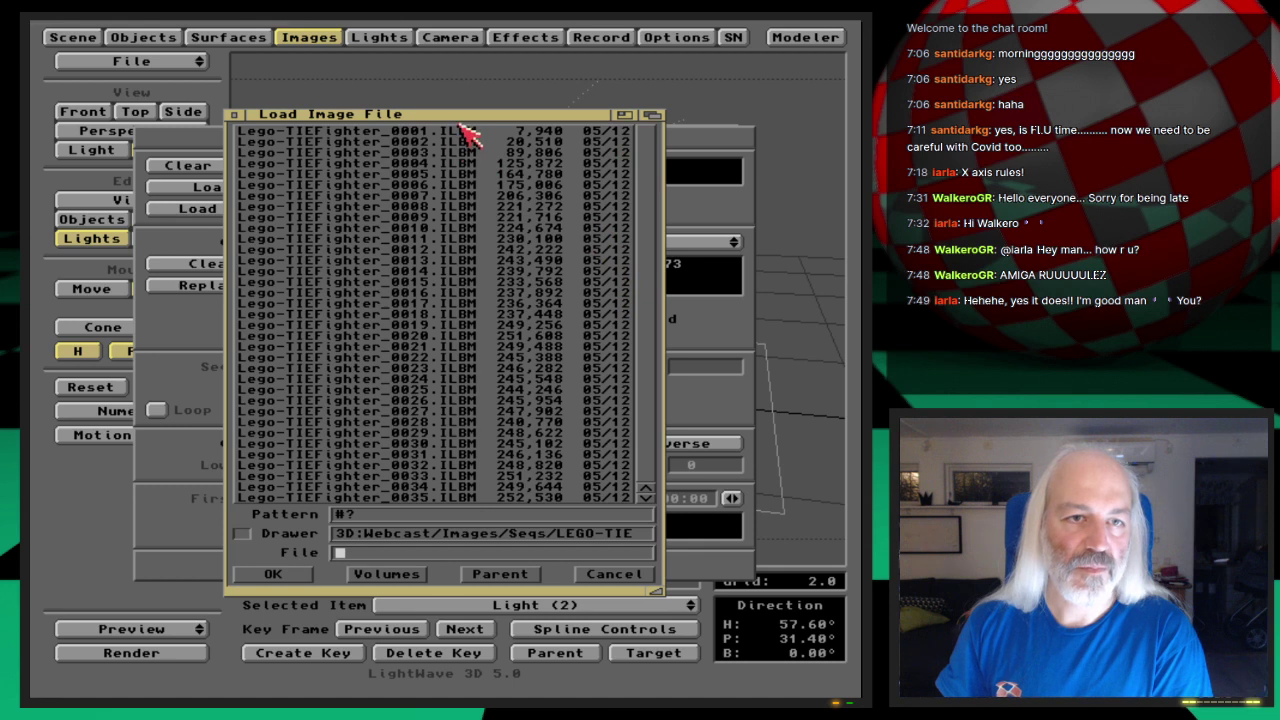
{"action": "double_click", "coordinate": [470, 138]}
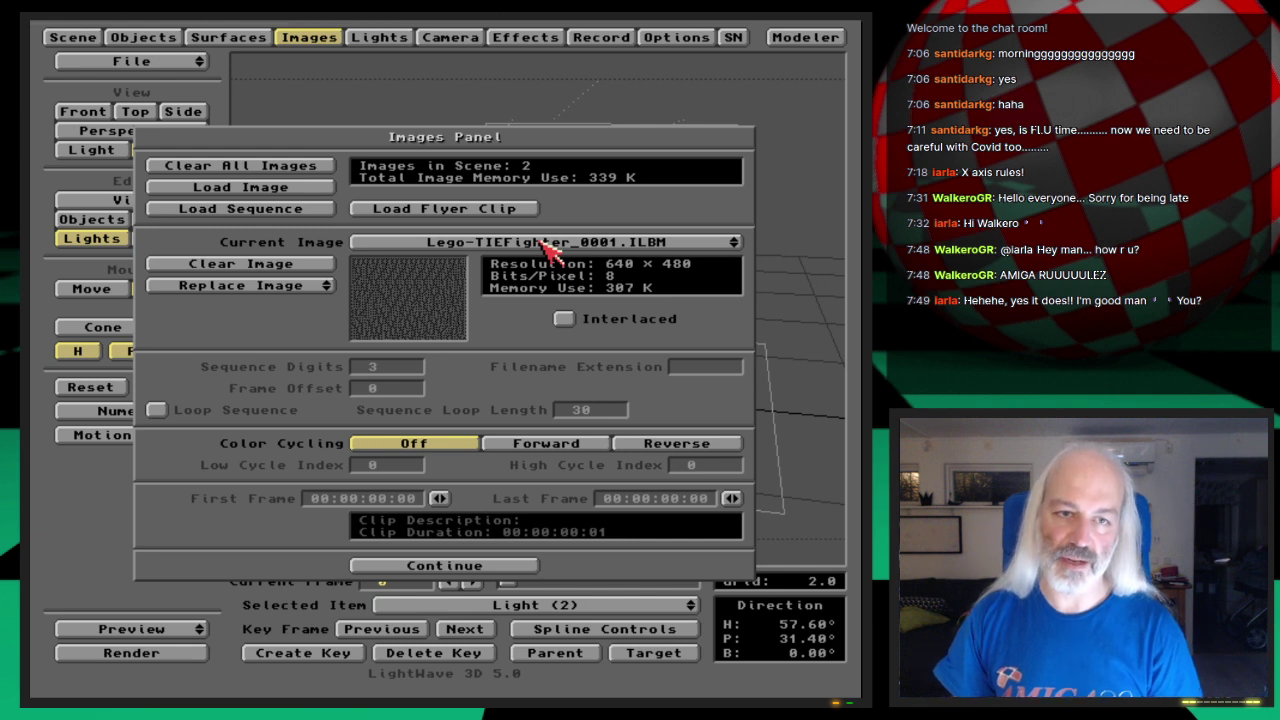
- Replace the loaded TIE fighter image with the Lego-TIEFighter_ image sequence
{"action": "left_click_drag", "start_coordinate": [328, 291], "coordinate": [337, 297]}
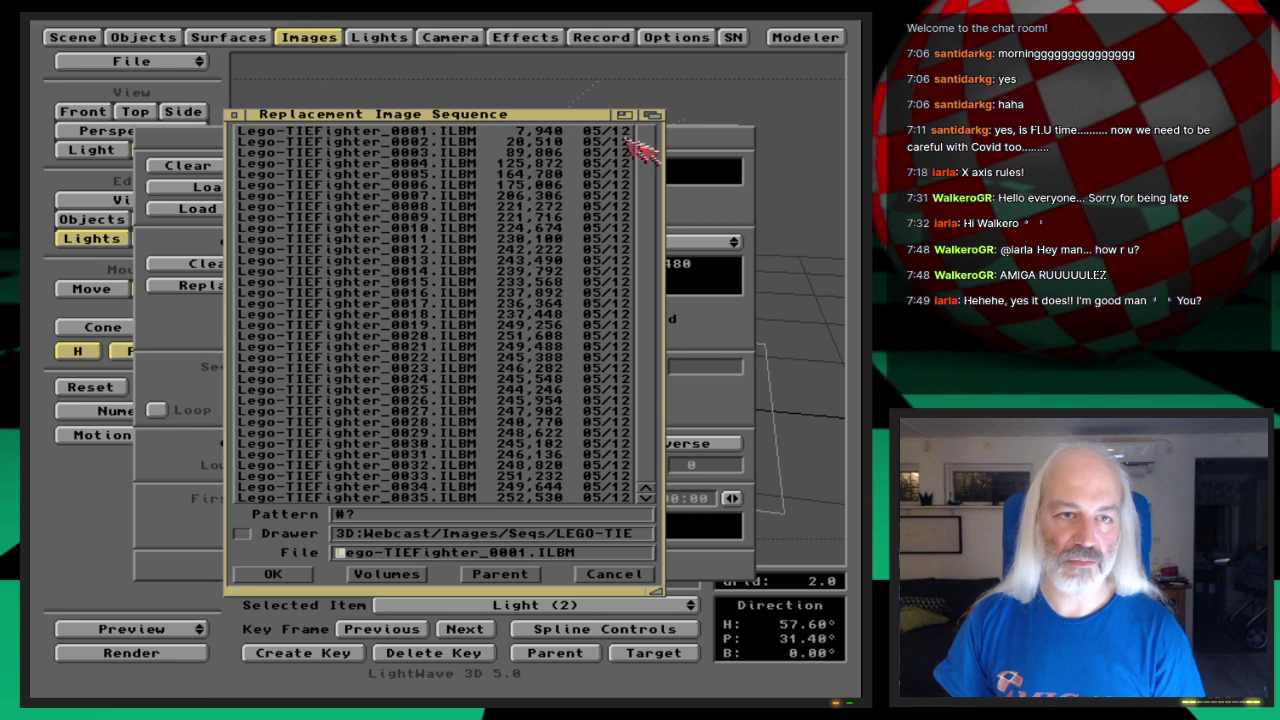
{"action": "double_click", "coordinate": [478, 135]}
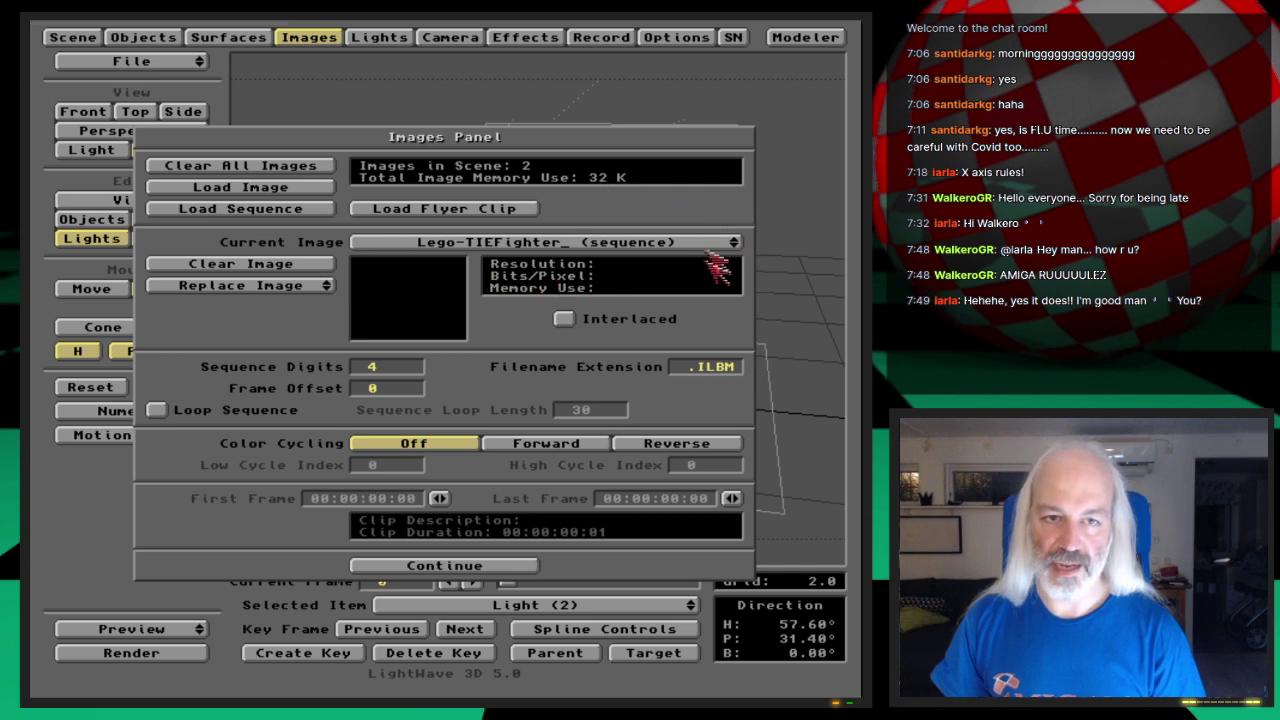
{"action": "left_click", "coordinate": [312, 37]}
- Set the projection image of Light (1) to the Lego-TIEFighter_ sequence and render frame 0
{"action": "left_click", "coordinate": [380, 40]}
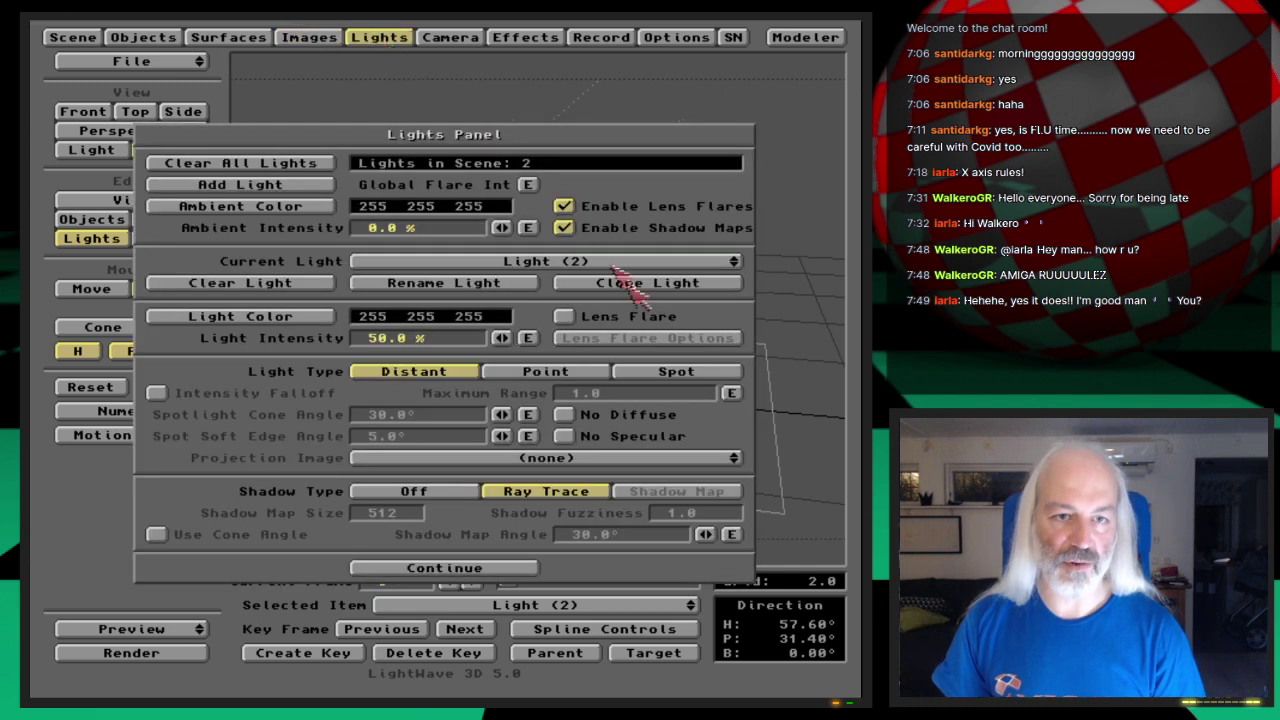
{"action": "left_click_drag", "start_coordinate": [607, 262], "coordinate": [595, 249]}
{"action": "left_click_drag", "start_coordinate": [638, 470], "coordinate": [665, 490]}
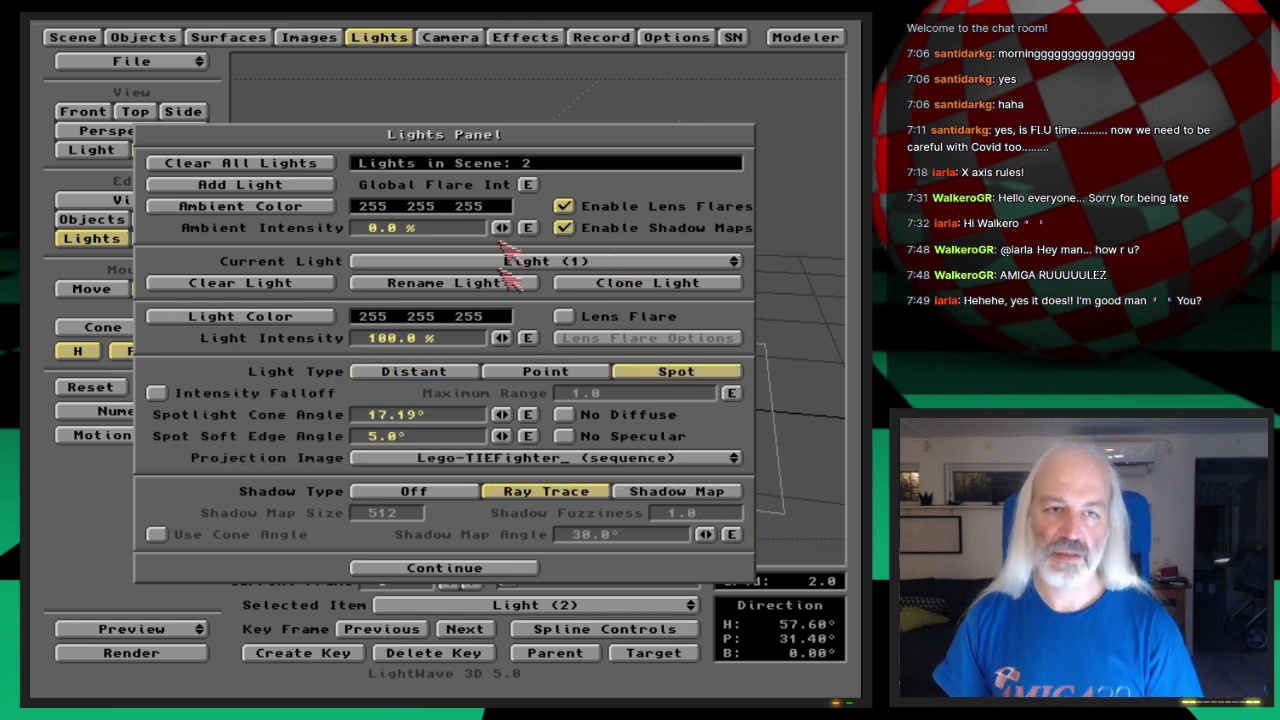
{"action": "left_click", "coordinate": [379, 37]}
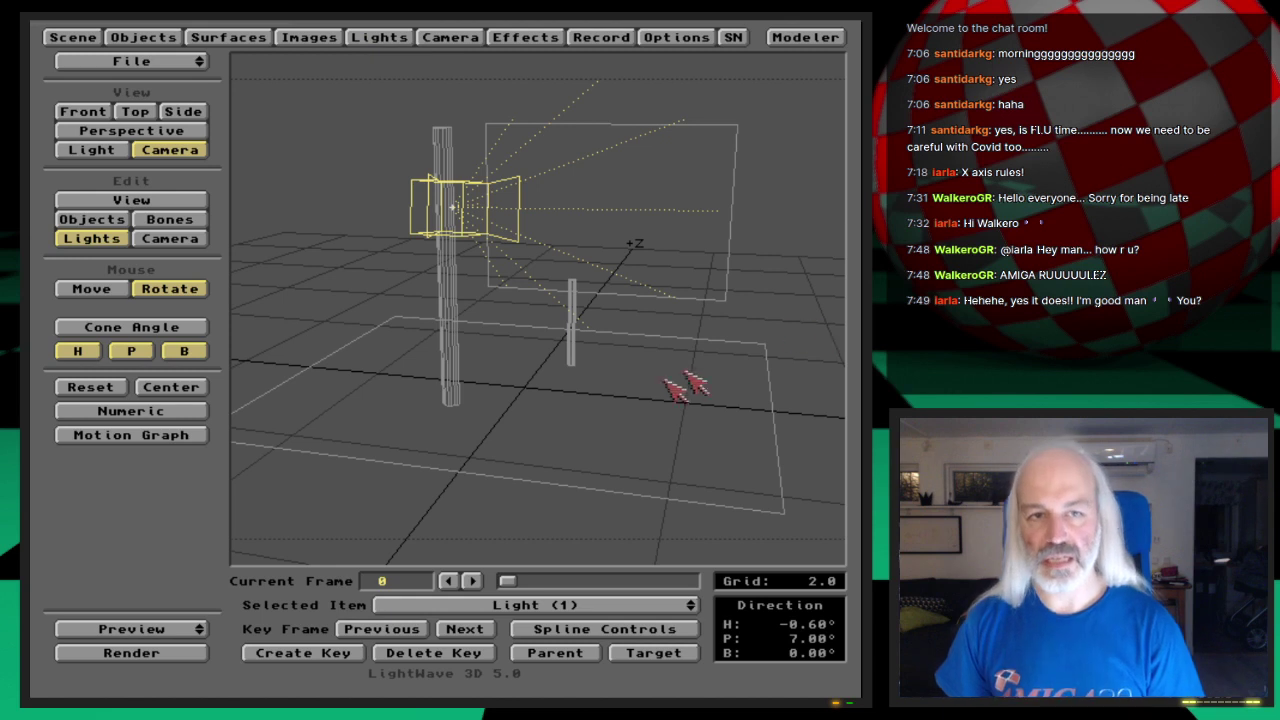
{"action": "key", "text": "F9"}
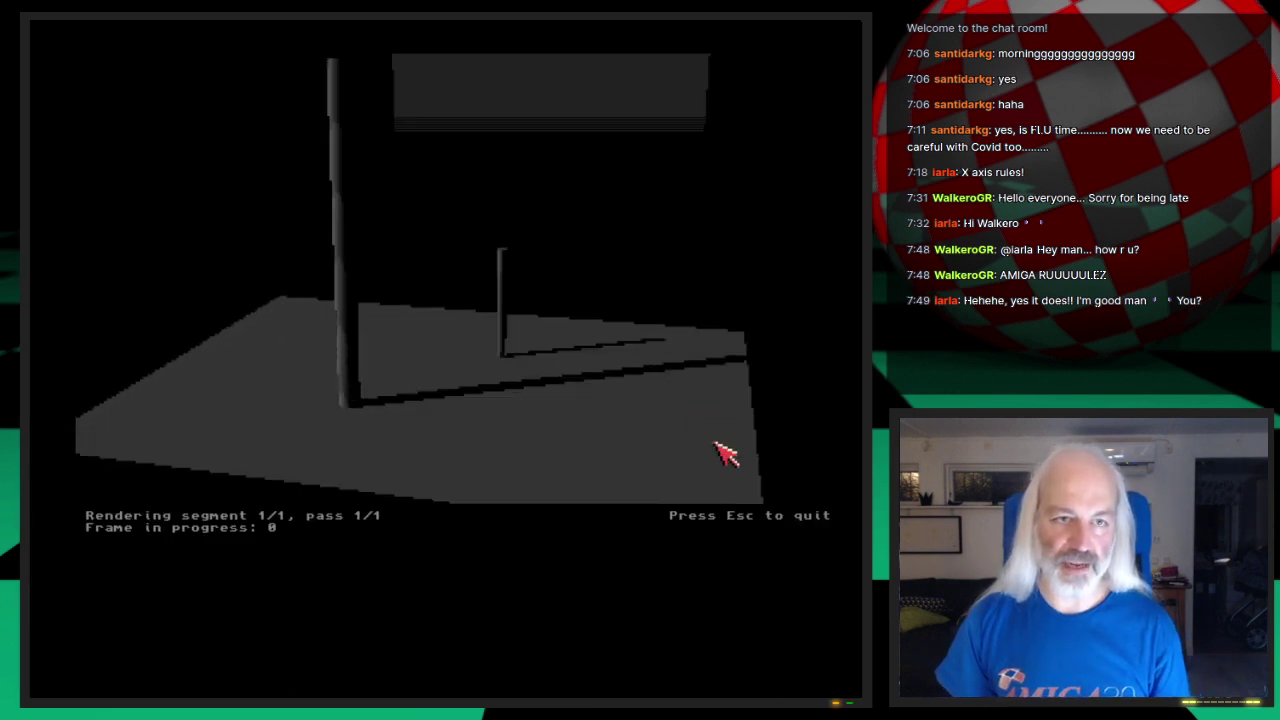
{"action": "left_click", "coordinate": [725, 452]}
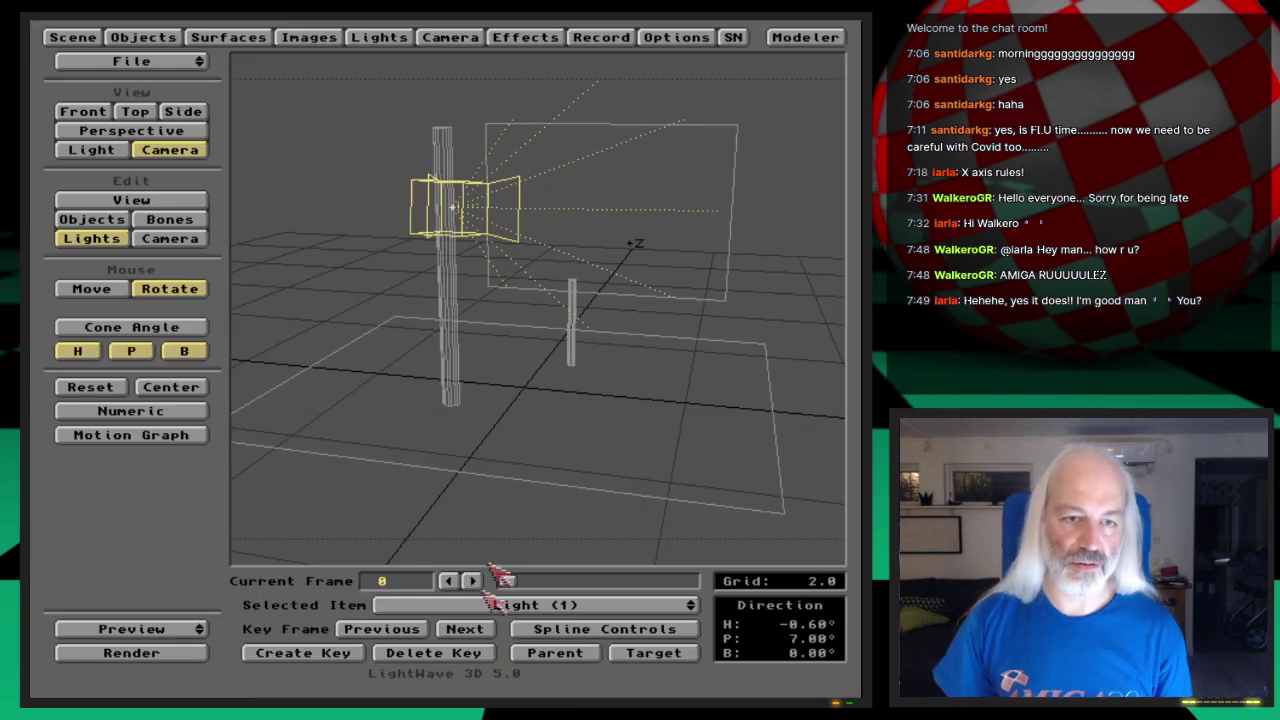
- Look up the last frame number among the Lego-TIEFighter image files without loading anything
{"action": "left_click", "coordinate": [330, 37]}
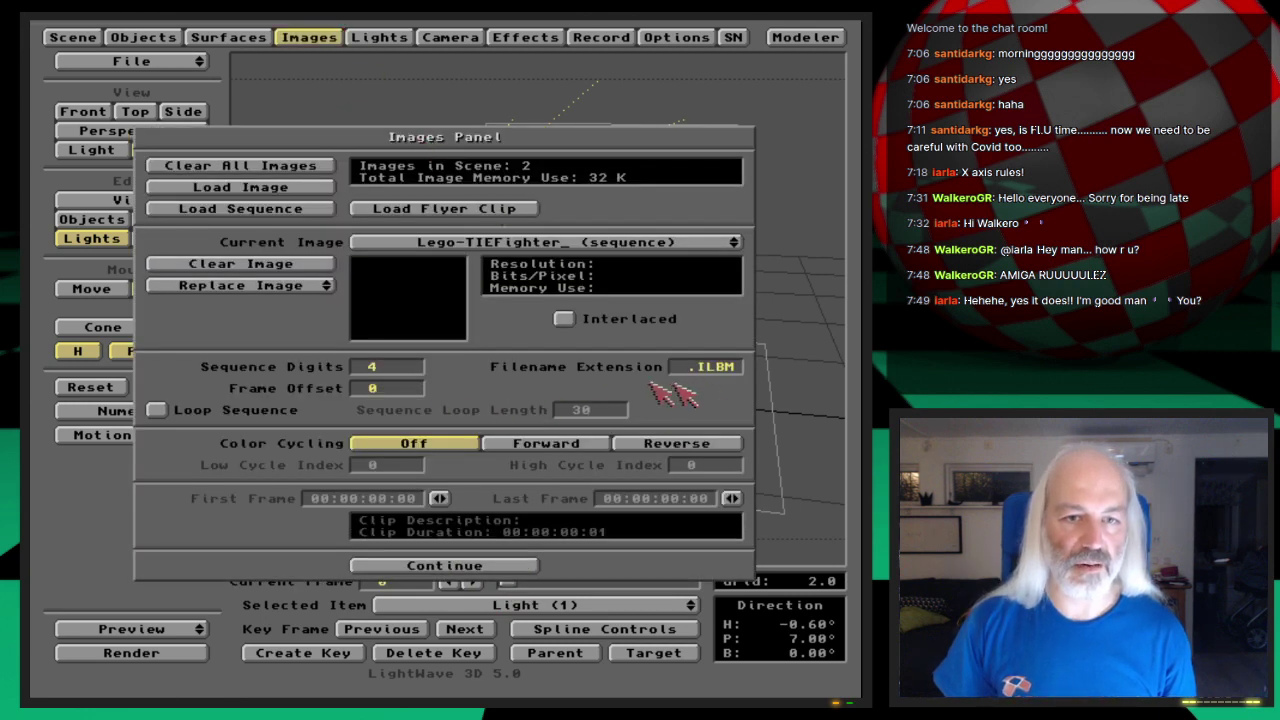
{"action": "left_click", "coordinate": [310, 190]}
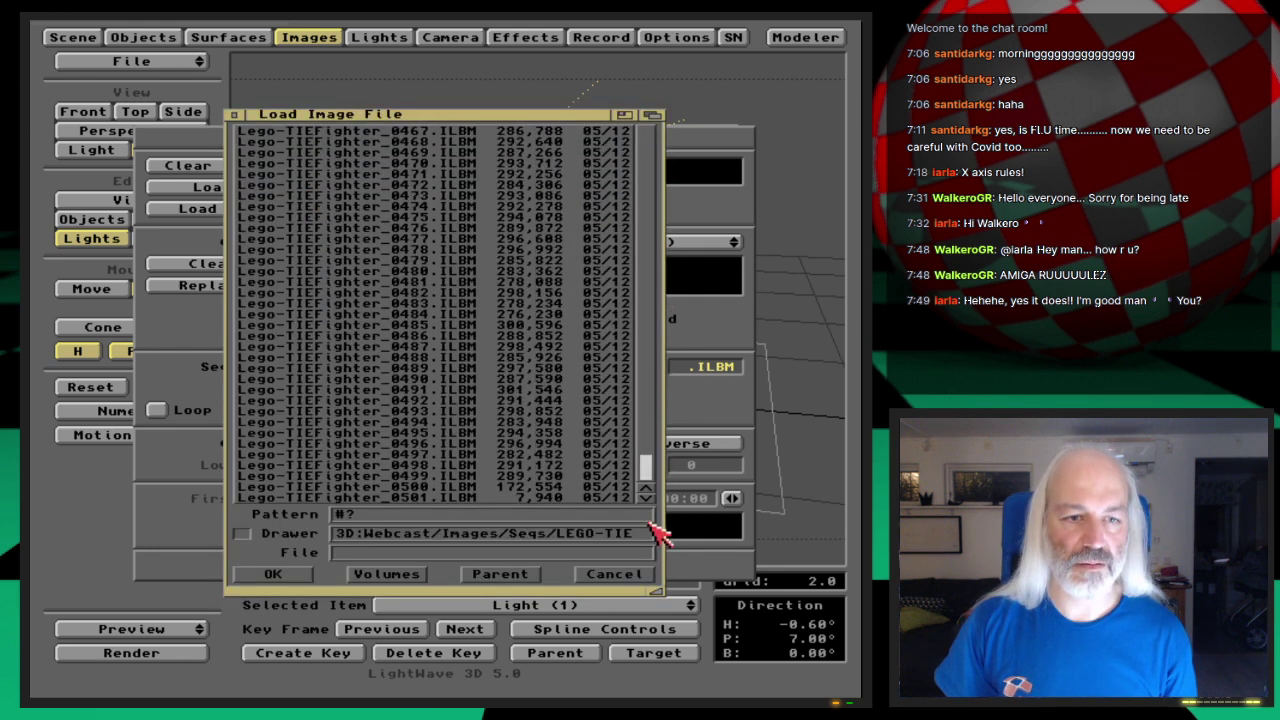
{"action": "left_click", "coordinate": [622, 573]}
- Set the scene's last frame to 500
{"action": "left_click", "coordinate": [73, 37]}
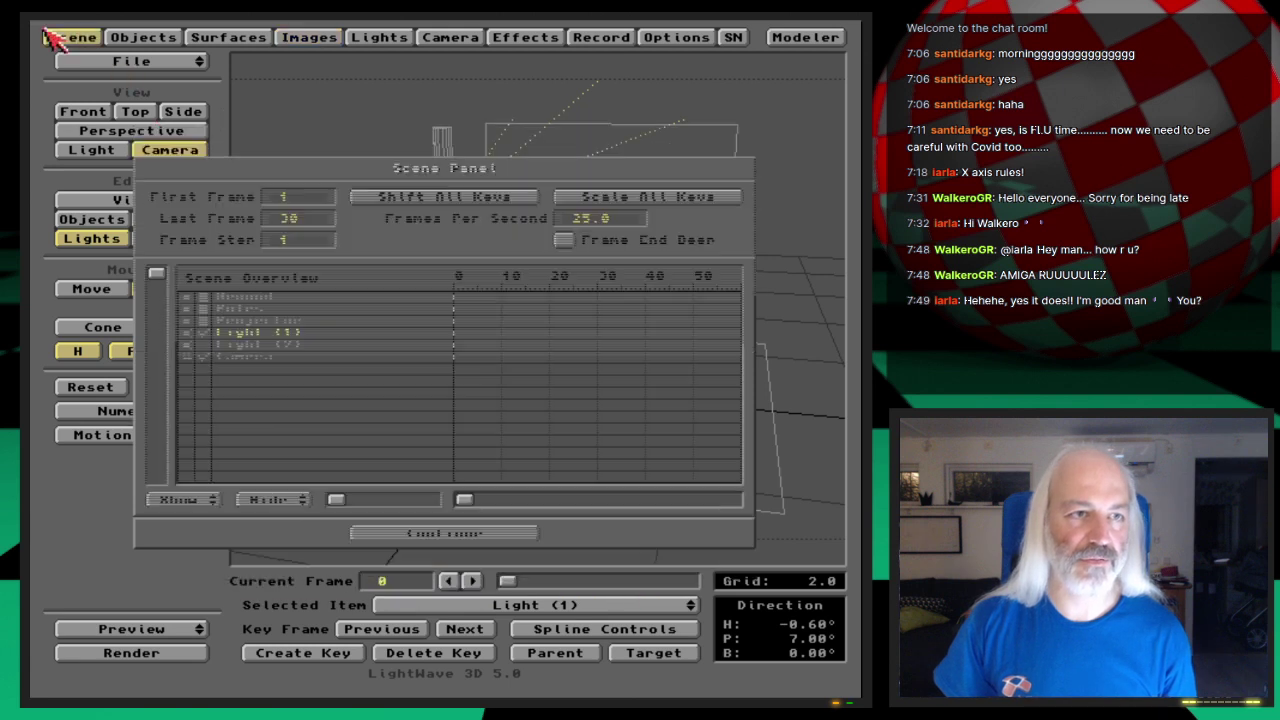
{"action": "left_click", "coordinate": [300, 218]}
{"action": "type", "text": "500"}
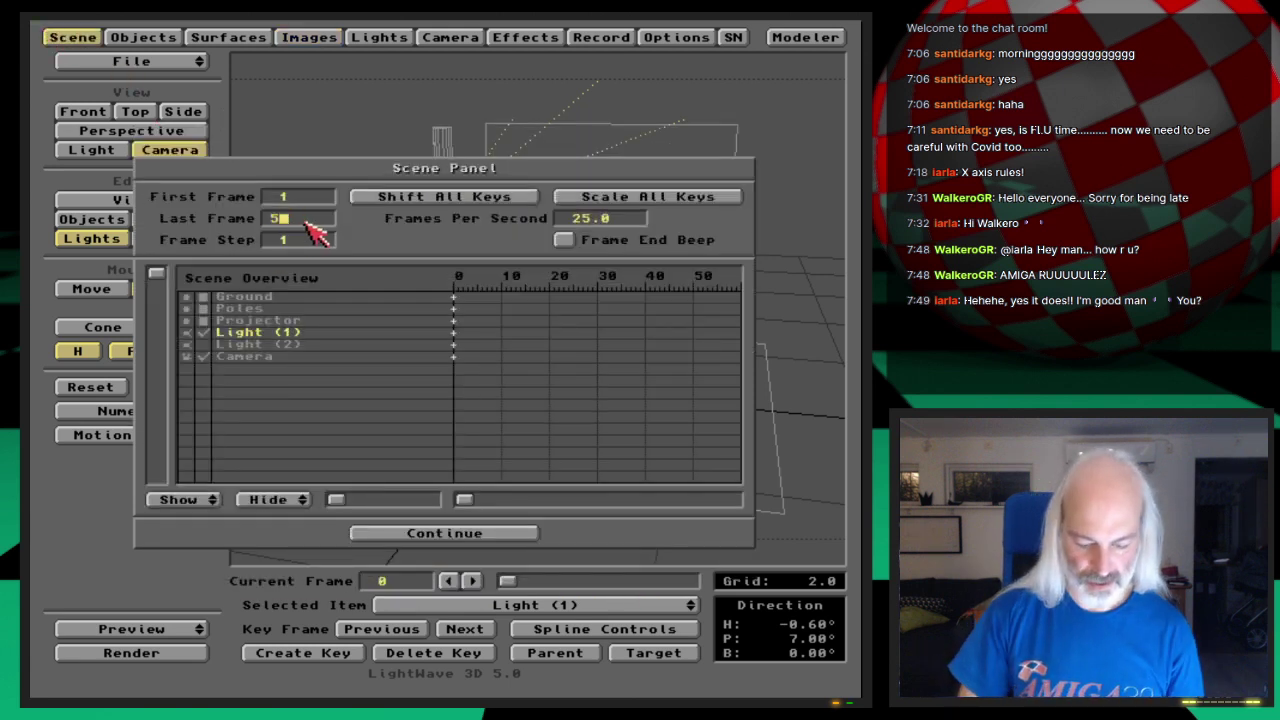
{"action": "key", "text": "Return"}
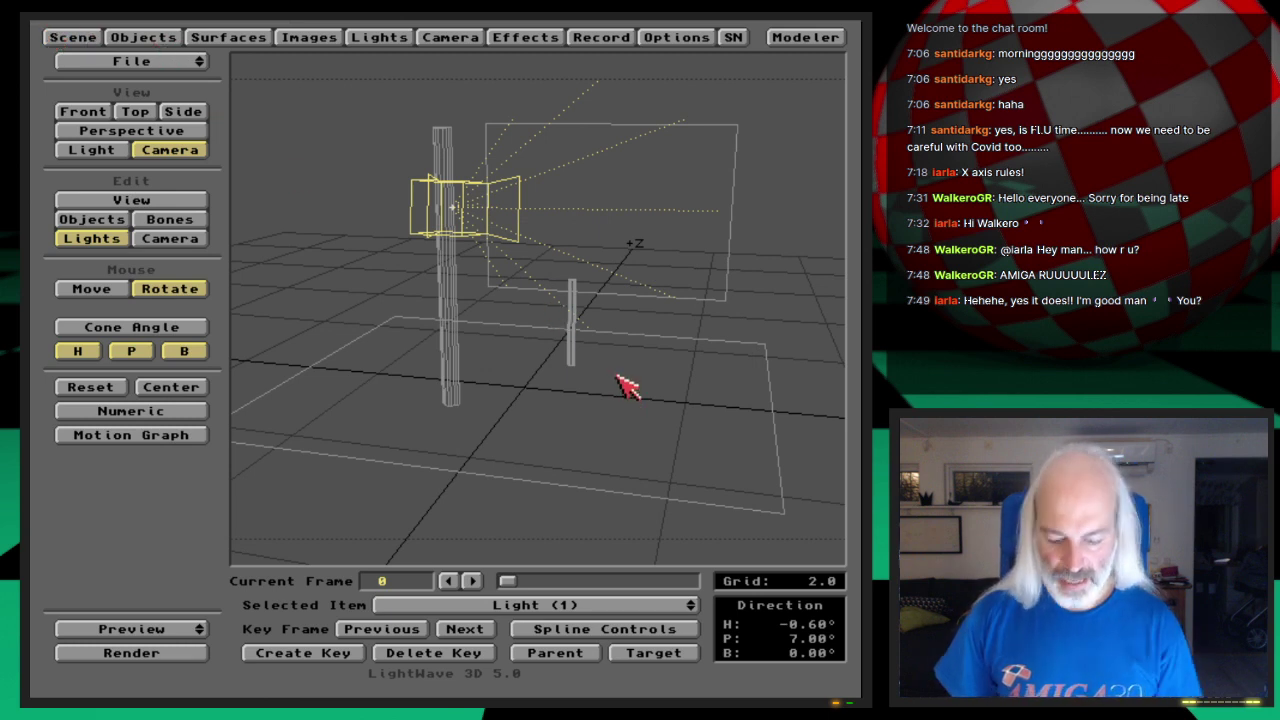
- Go to frame 86, render the projected sequence there, and inspect the sequence among the scene's images
{"action": "key", "text": "F9"}
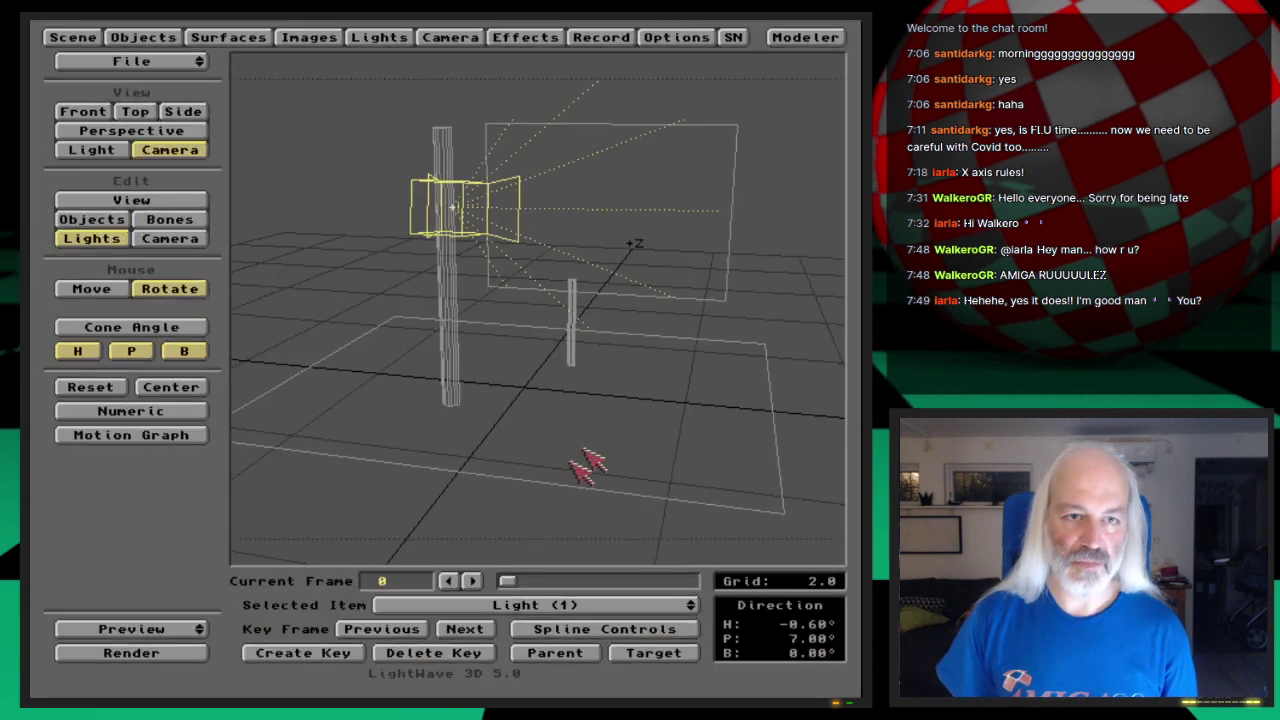
{"action": "left_click_drag", "start_coordinate": [512, 580], "coordinate": [539, 583]}
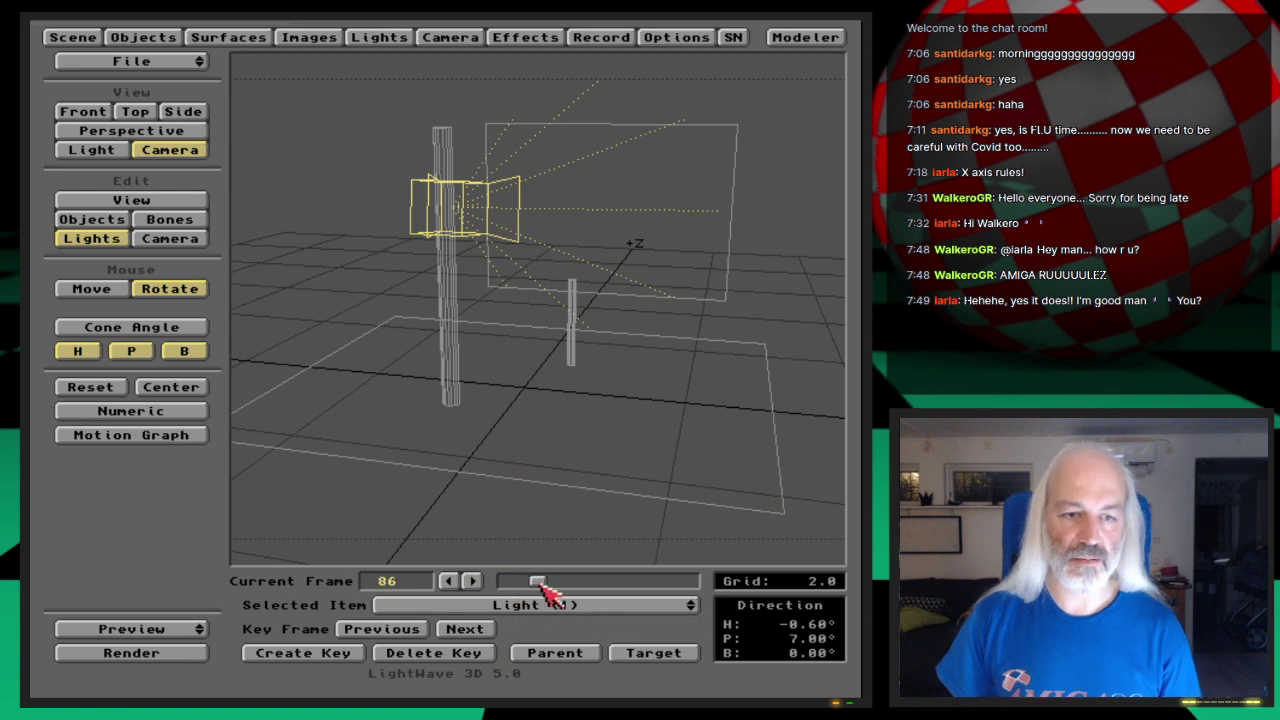
{"action": "key", "text": "F9"}
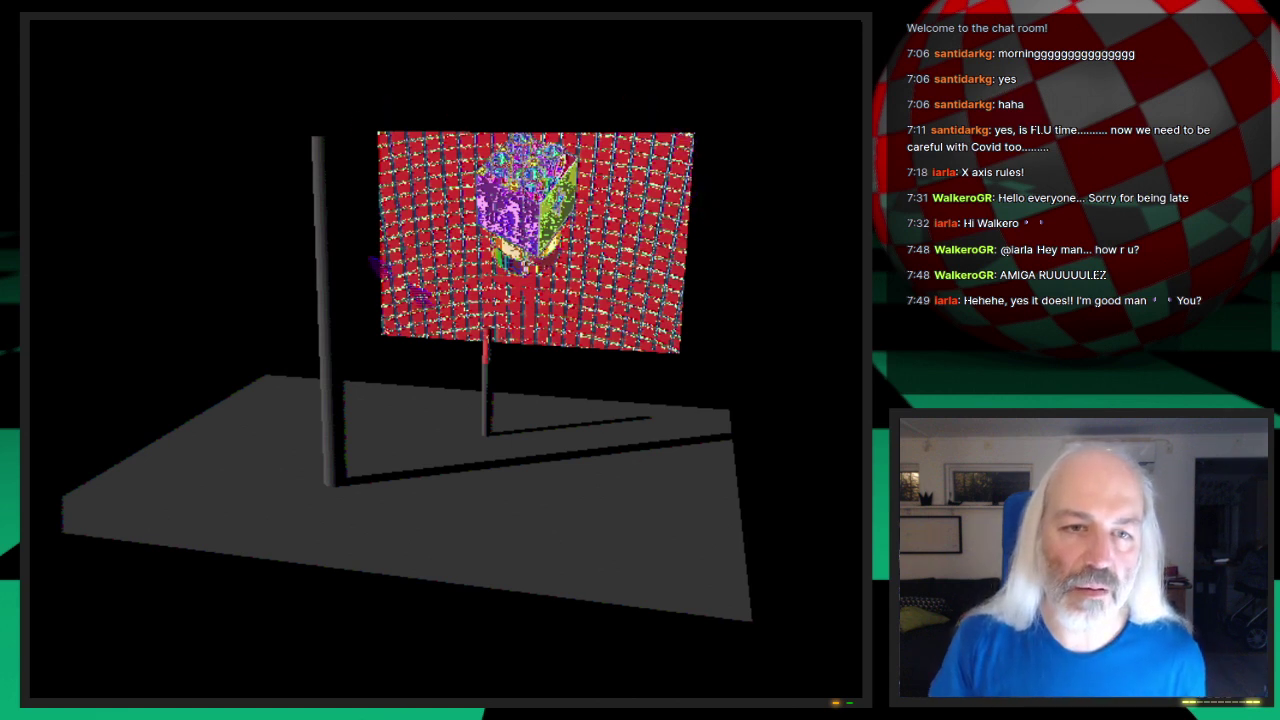
{"action": "left_click", "coordinate": [703, 363]}
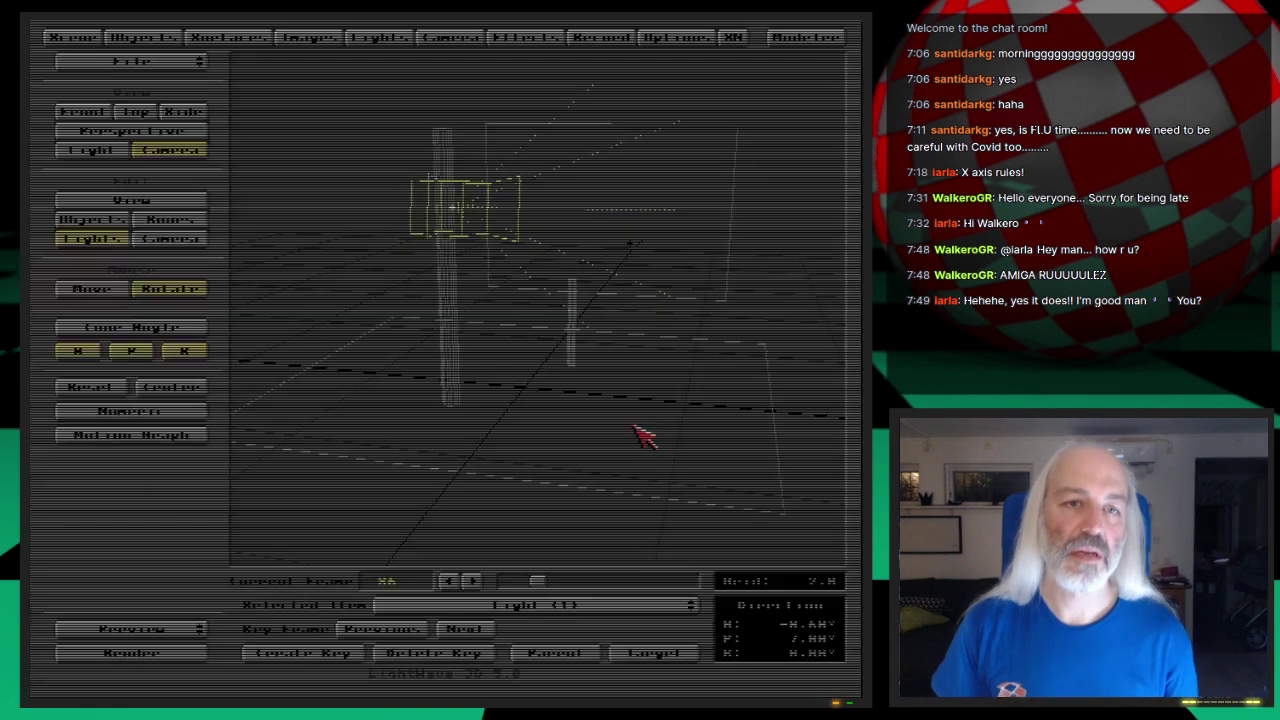
{"action": "left_click", "coordinate": [300, 40]}
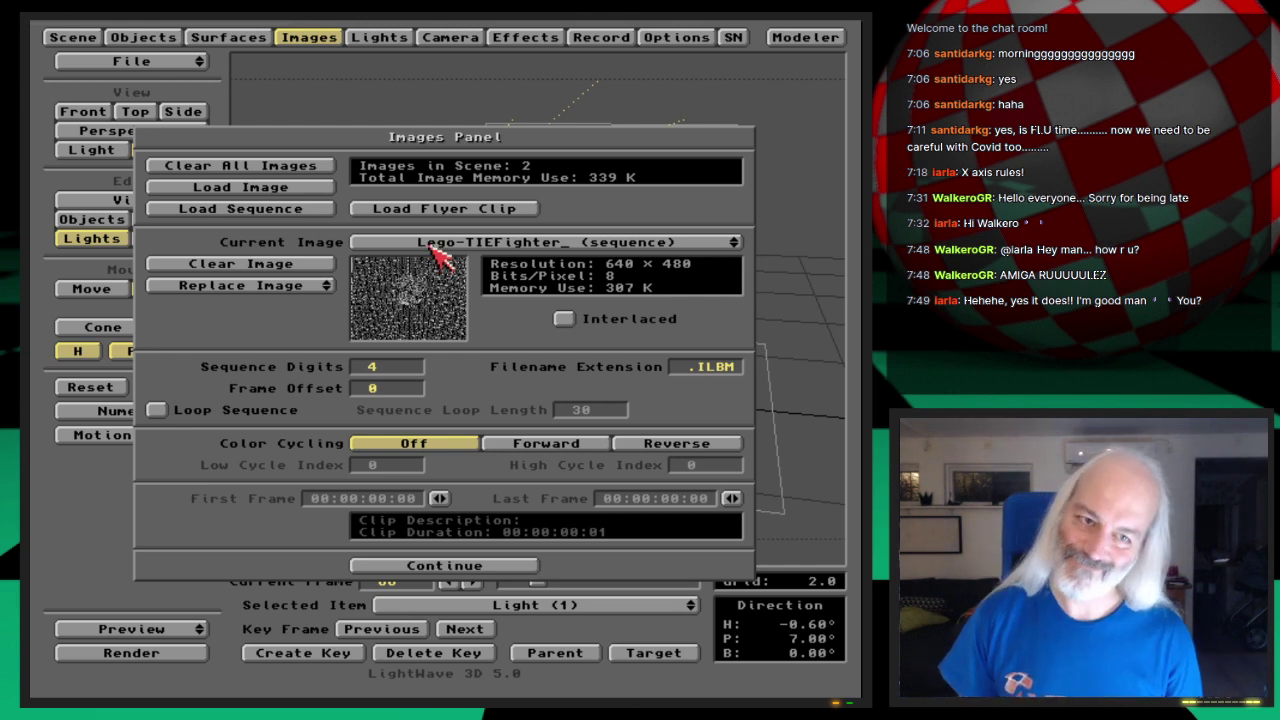
- Load the single frame Lego-TIEFighter_0013.ILBM into the scene as a still image
{"action": "left_click", "coordinate": [316, 189]}
{"action": "left_click", "coordinate": [485, 261]}
{"action": "left_click", "coordinate": [485, 263]}
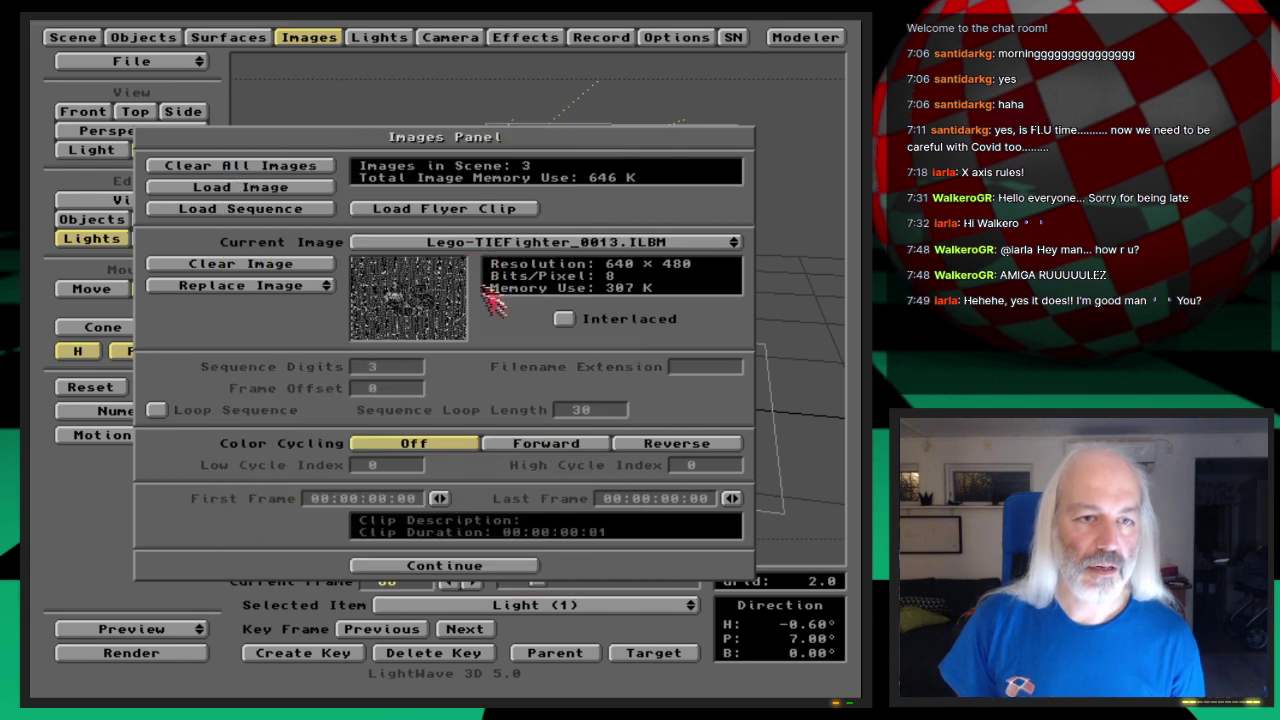
- Set the projection image of Light (1) to Lego-TIEFighter_0013.ILBM and render the current frame
{"action": "left_click", "coordinate": [380, 37]}
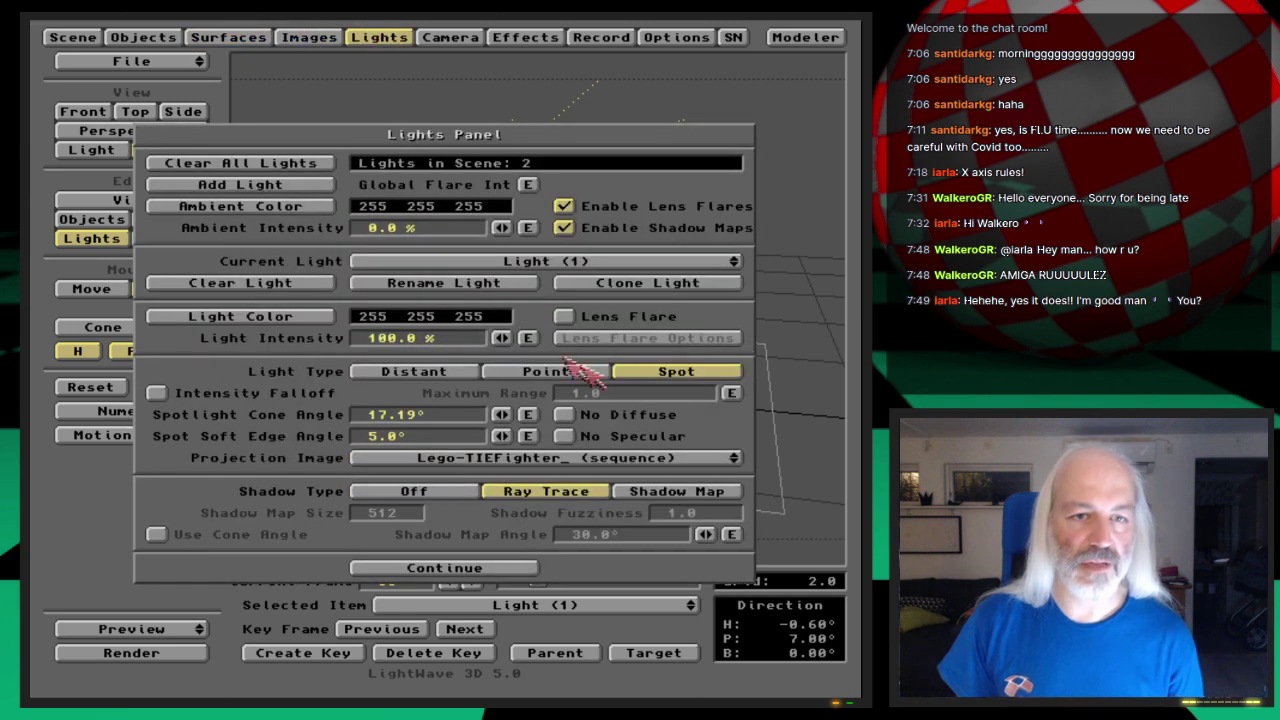
{"action": "mouse_move", "coordinate": [632, 468]}
{"action": "left_mouse_down"}
{"action": "mouse_move", "coordinate": [656, 463]}
{"action": "mouse_move", "coordinate": [650, 478]}
{"action": "left_mouse_up"}
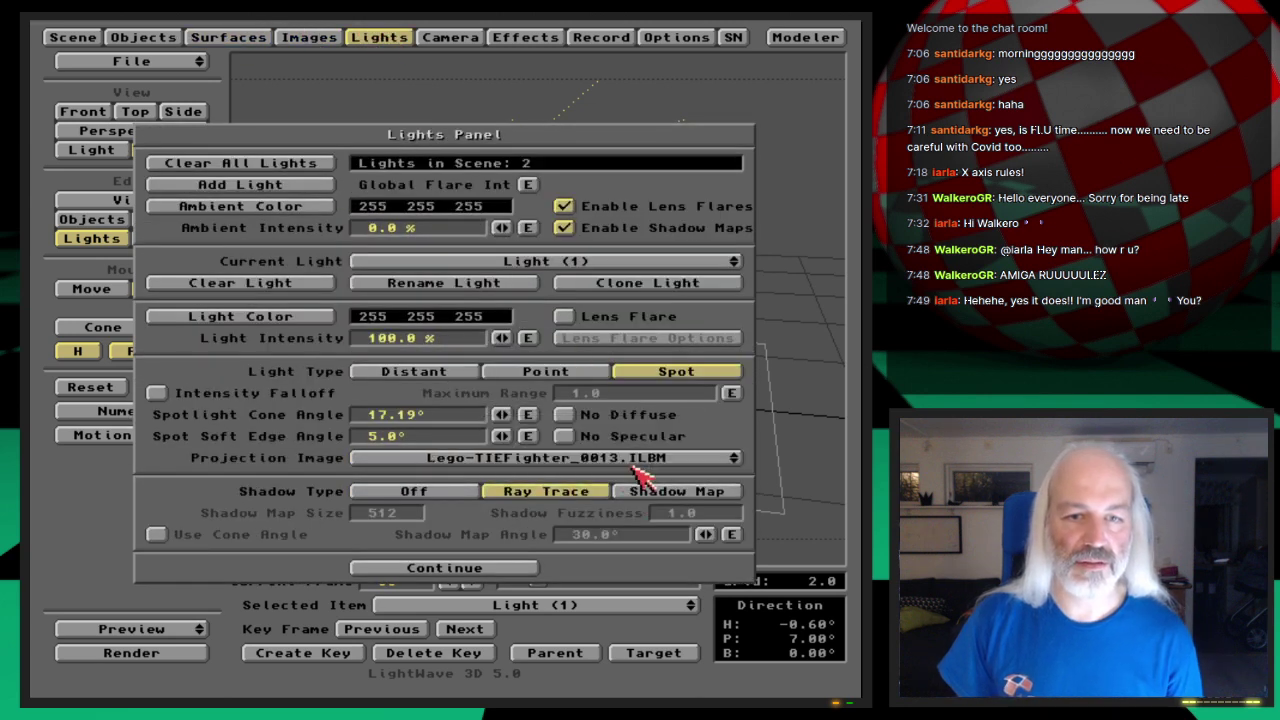
{"action": "key", "text": "F9"}
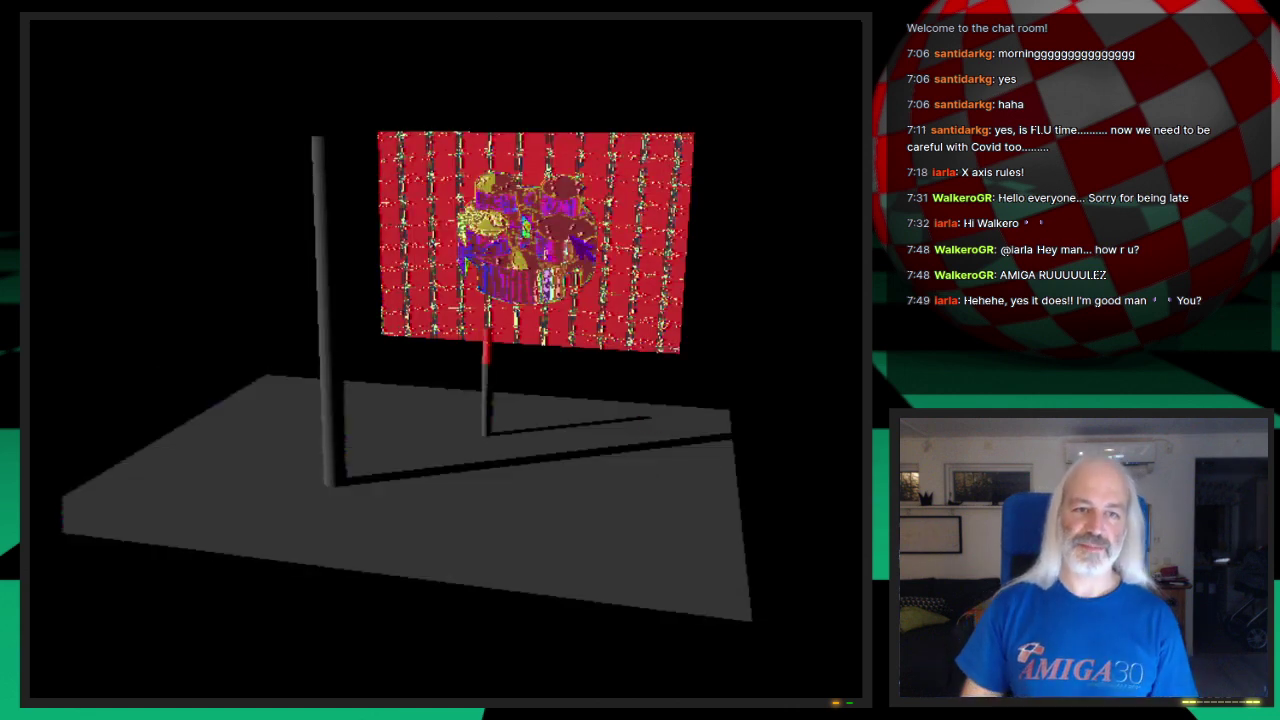
{"action": "left_click", "coordinate": [558, 355]}
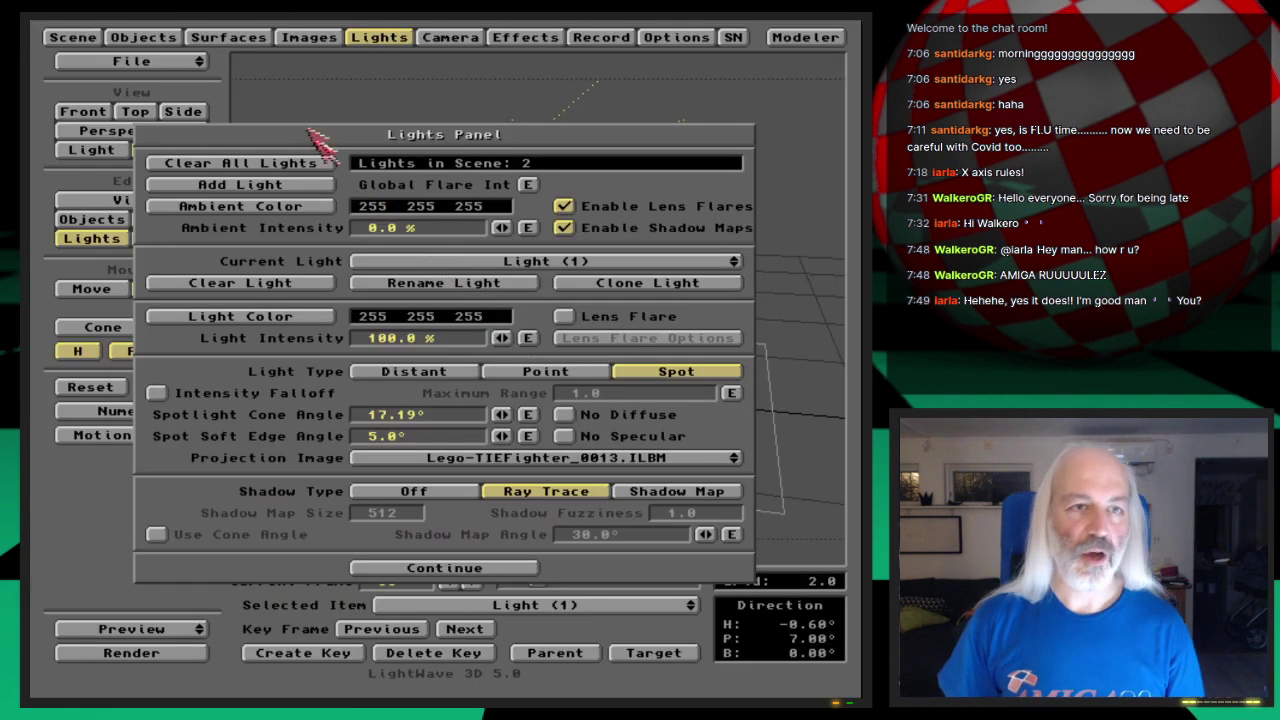
- Load Ep16-Thumb_0002.iff from 3D:Webcast/Images as an image sequence and check it among the scene's images
{"action": "left_click", "coordinate": [338, 40]}
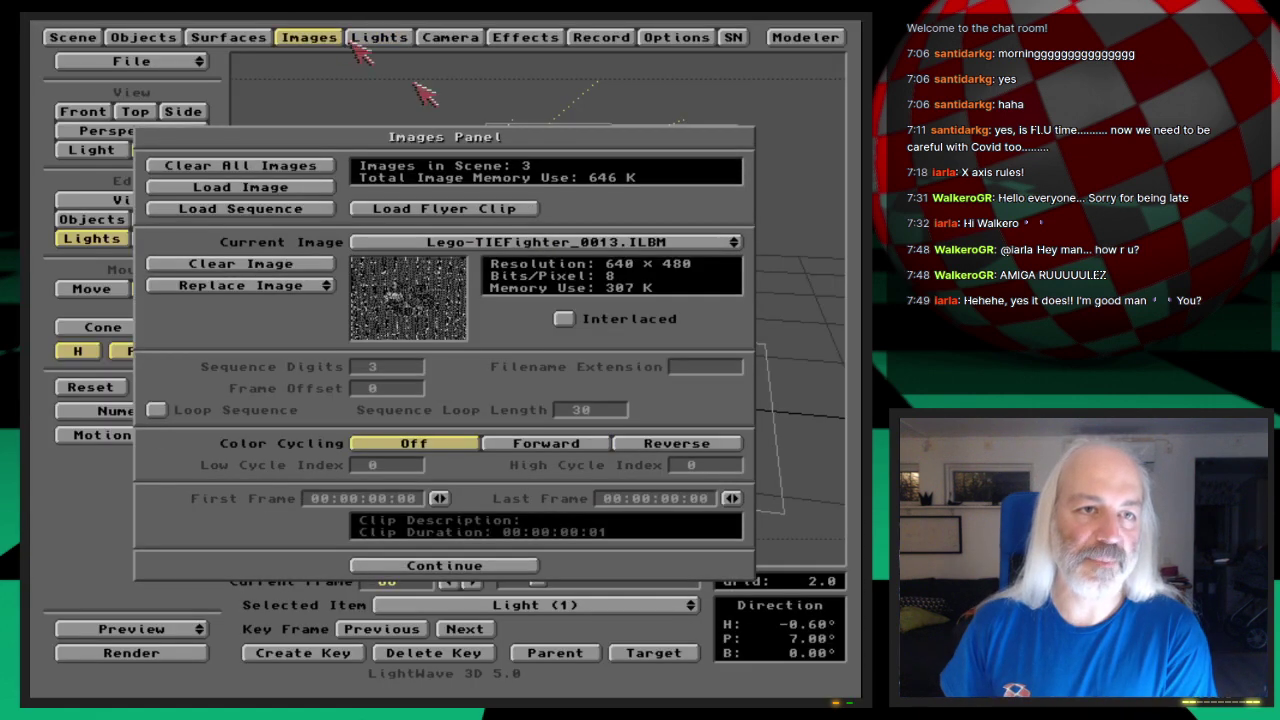
{"action": "left_click", "coordinate": [325, 210]}
{"action": "left_click", "coordinate": [528, 574]}
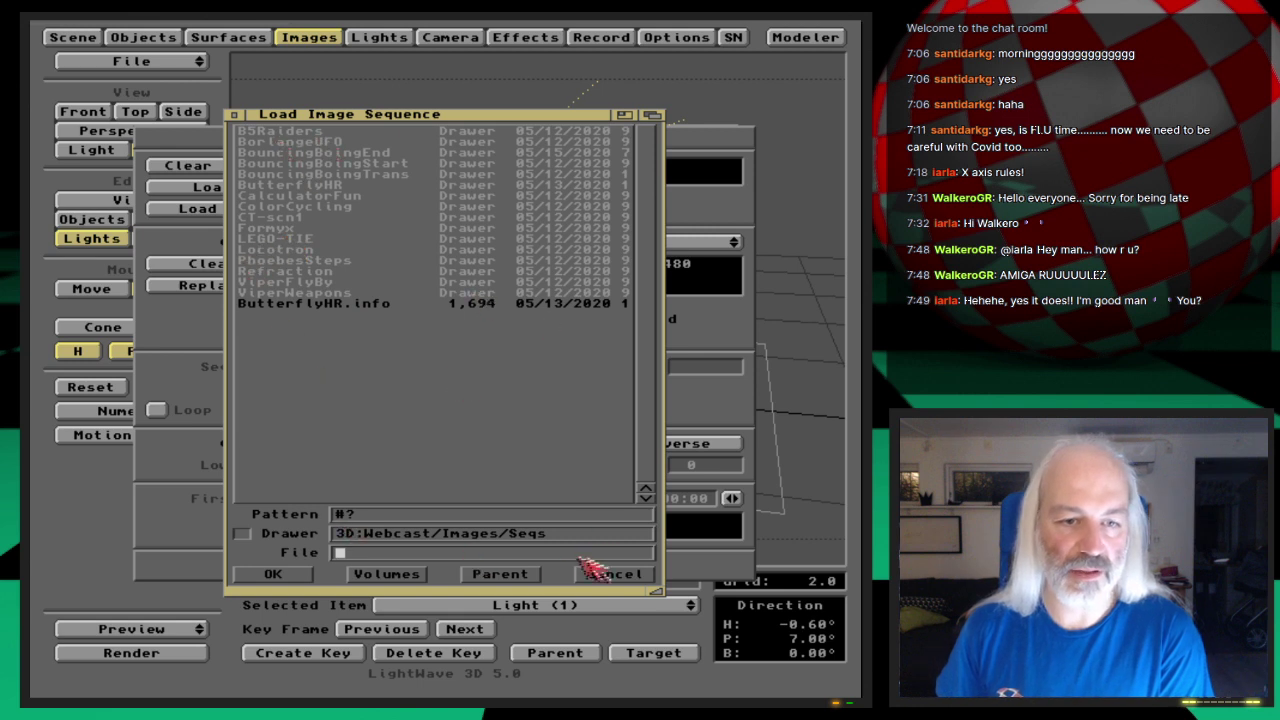
{"action": "left_click", "coordinate": [521, 575]}
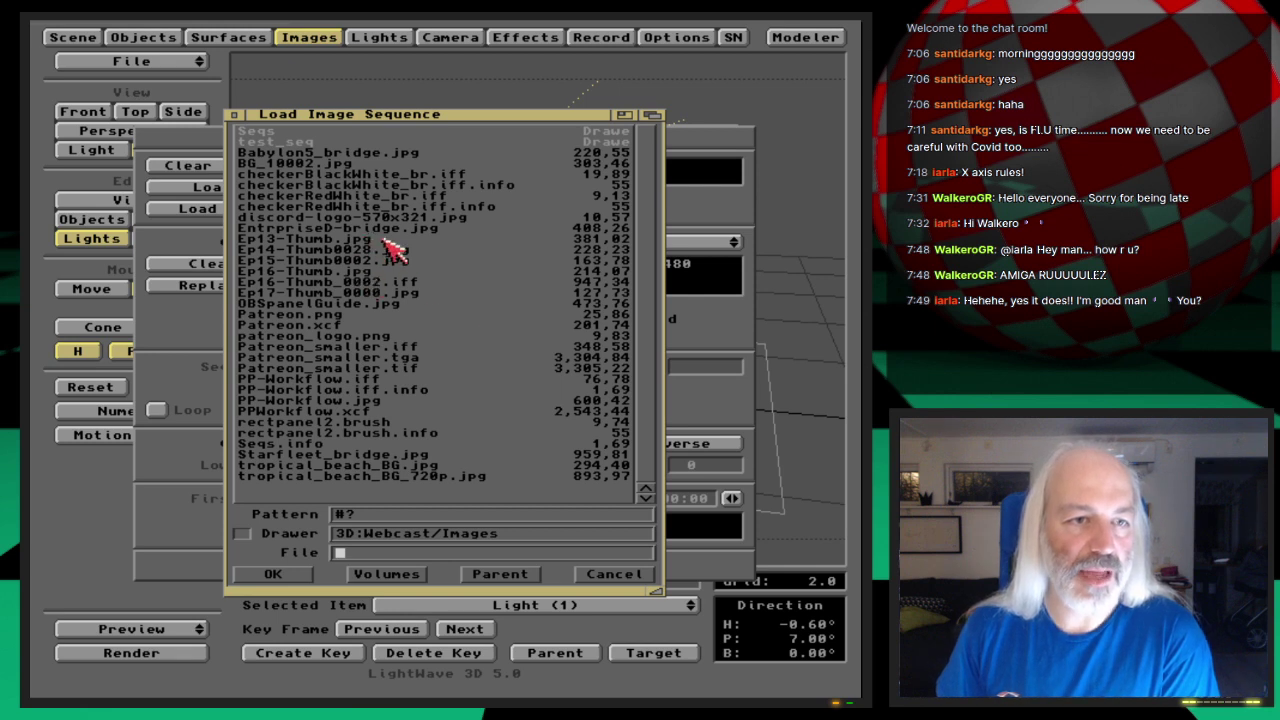
{"action": "double_click", "coordinate": [372, 283]}
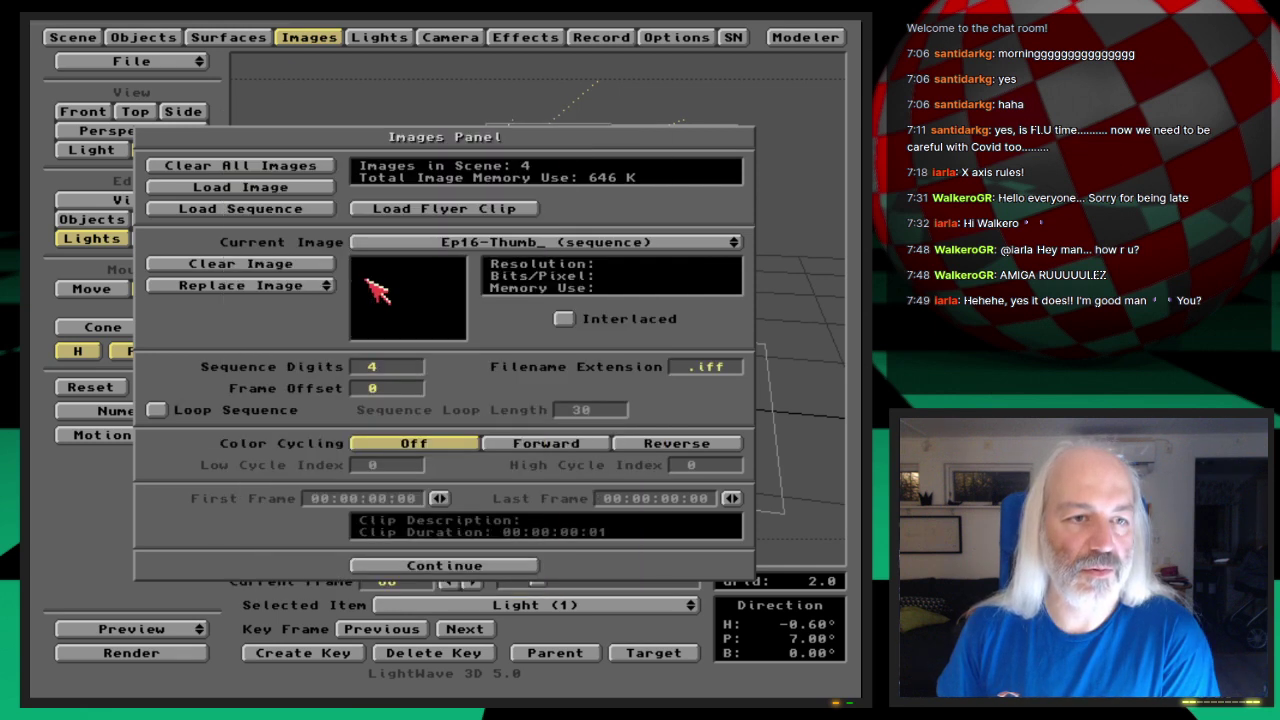
{"action": "left_click", "coordinate": [523, 247]}
{"action": "left_click", "coordinate": [520, 243]}
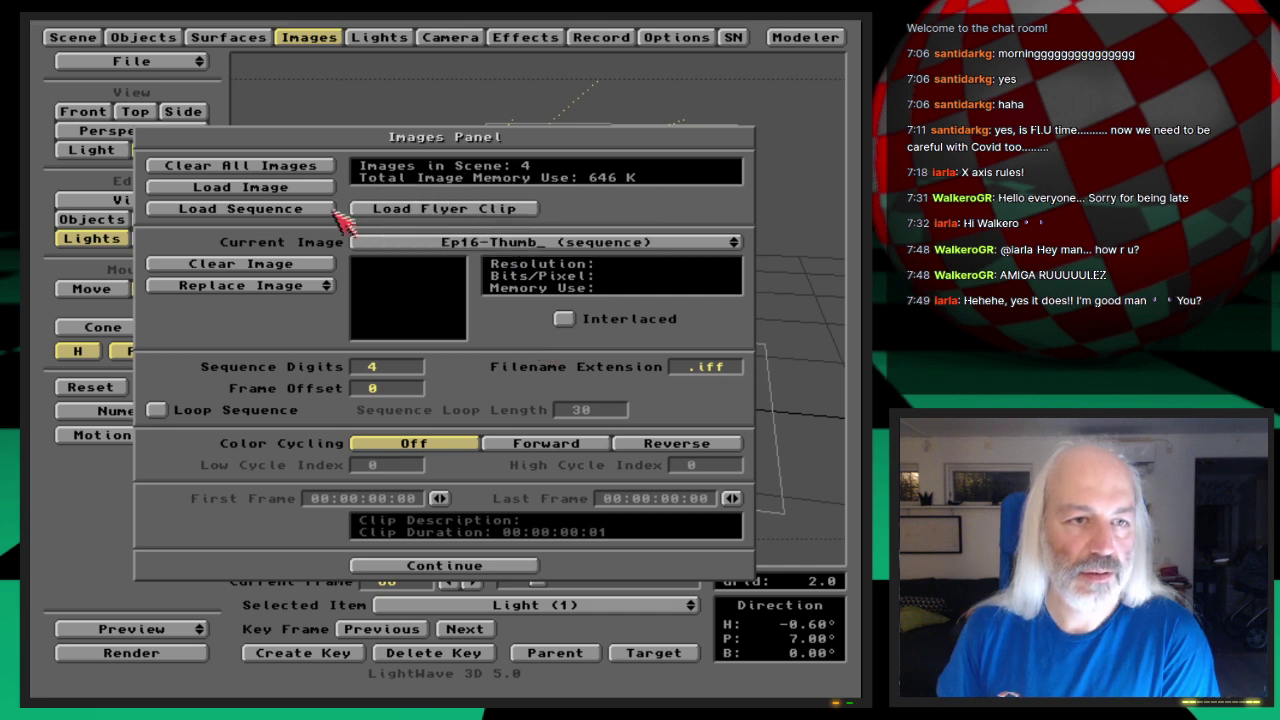
- Clear the Ep16-Thumb_ sequence and the Lego-TIEFighter images from the scene, keeping only AmigaRules
{"action": "left_click", "coordinate": [318, 272]}
{"action": "key", "text": "Return"}
{"action": "left_click", "coordinate": [318, 272]}
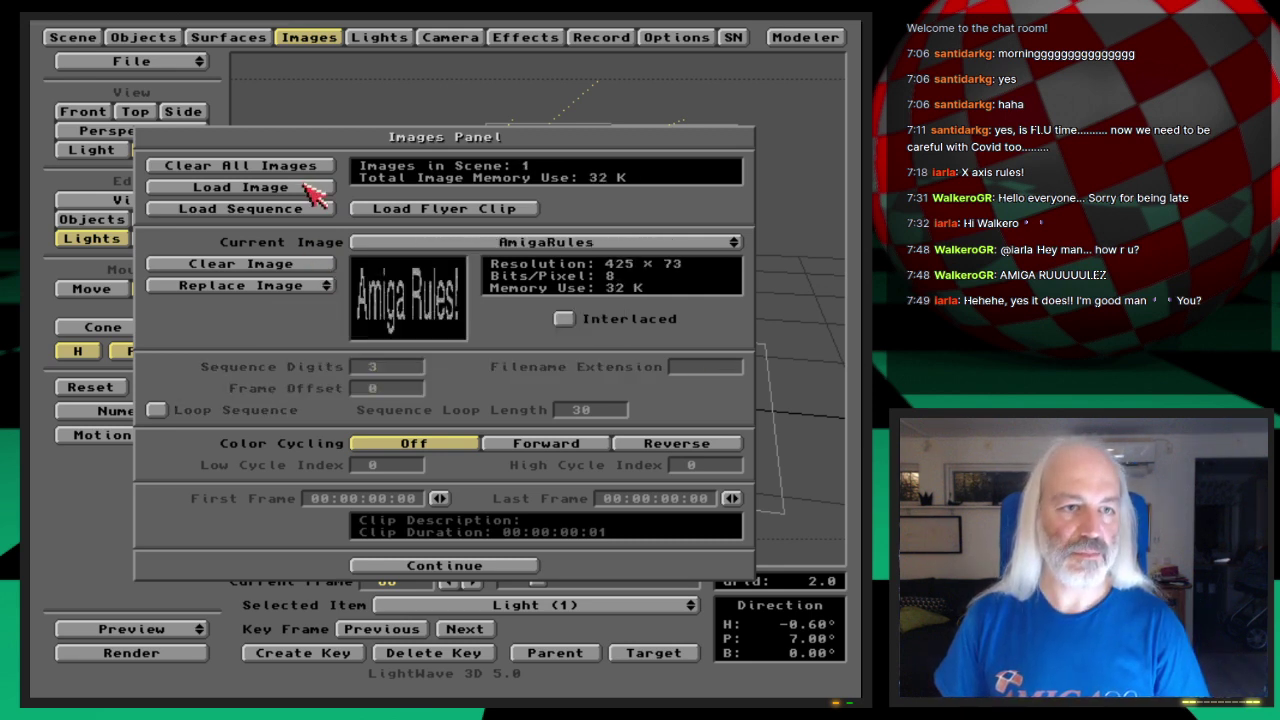
- Try to load Ep16-Thumb.jpg as a still image
{"action": "left_click", "coordinate": [313, 190]}
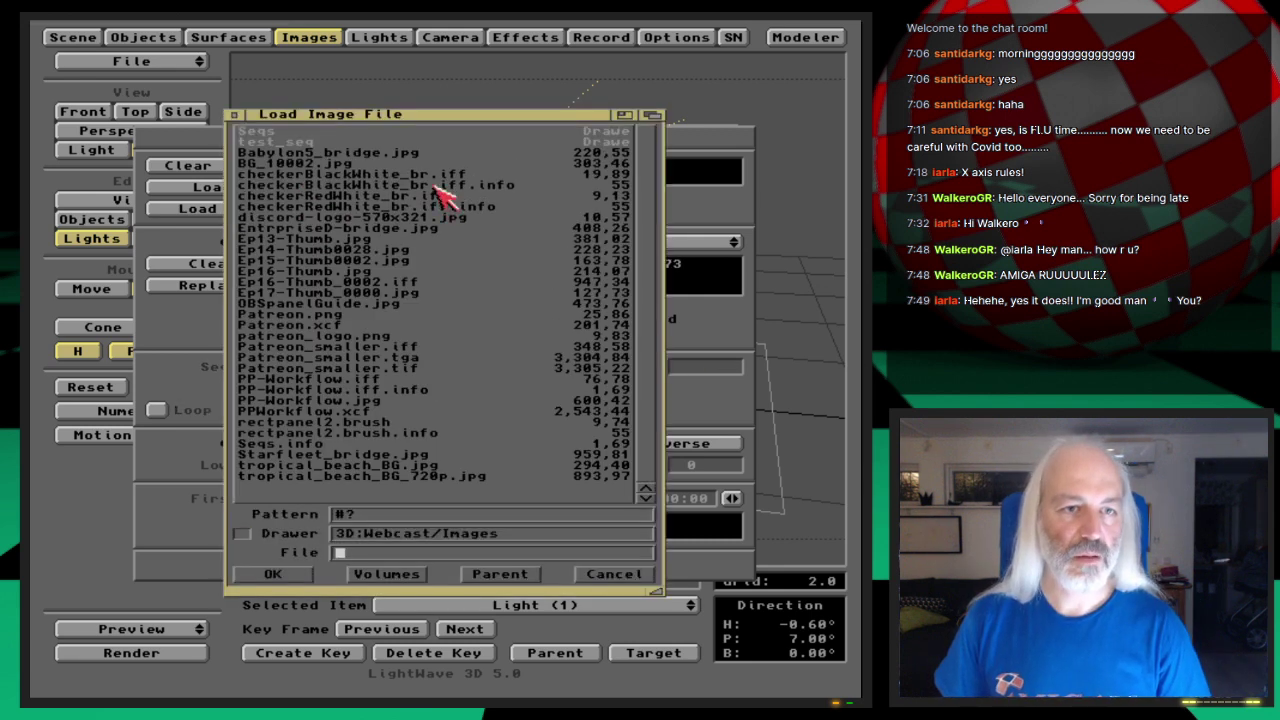
{"action": "double_click", "coordinate": [367, 272]}
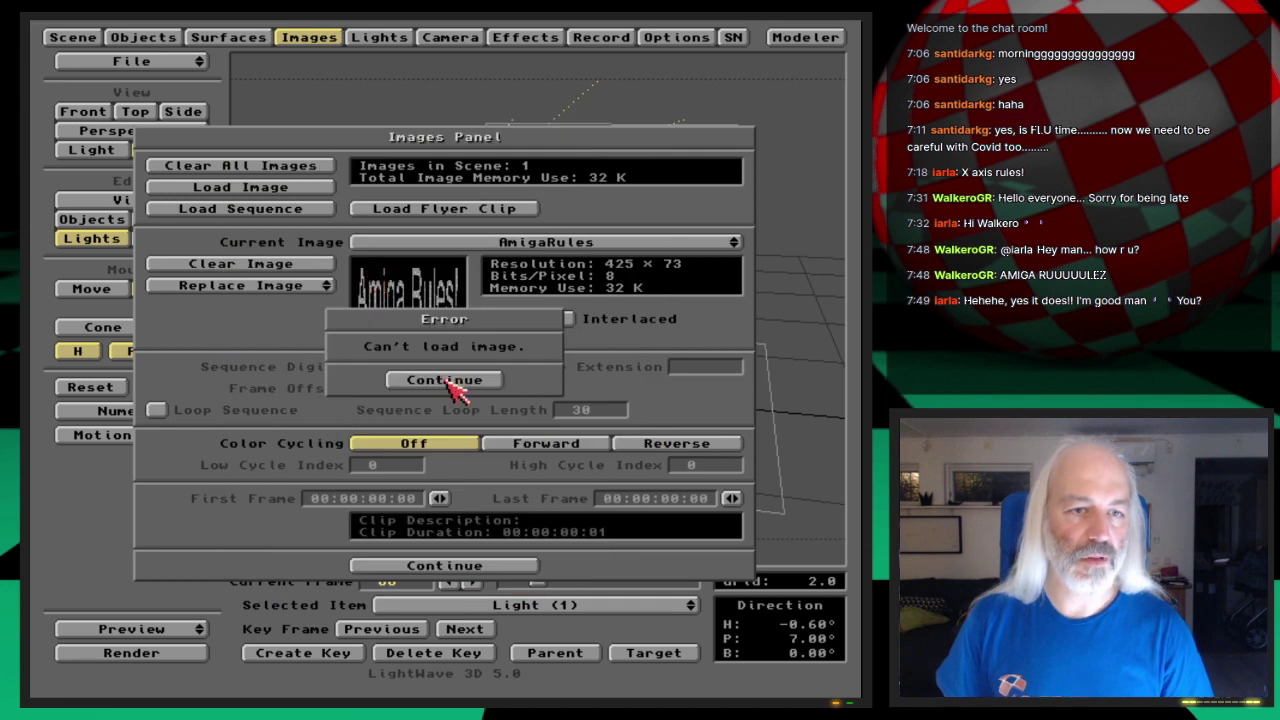
{"action": "left_click", "coordinate": [445, 378]}
- Load Ep16-Thumb_0002.iff from 3D:Webcast/Images as a still image
{"action": "left_click", "coordinate": [314, 188]}
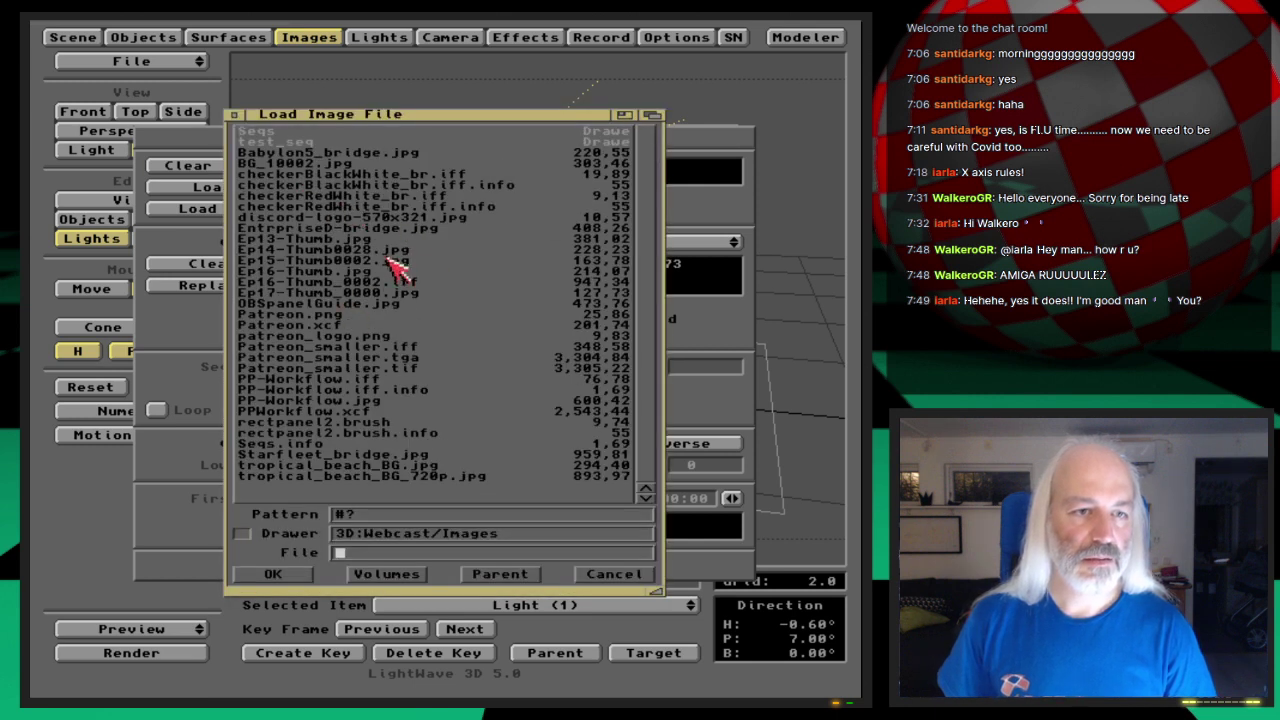
{"action": "double_click", "coordinate": [418, 283]}
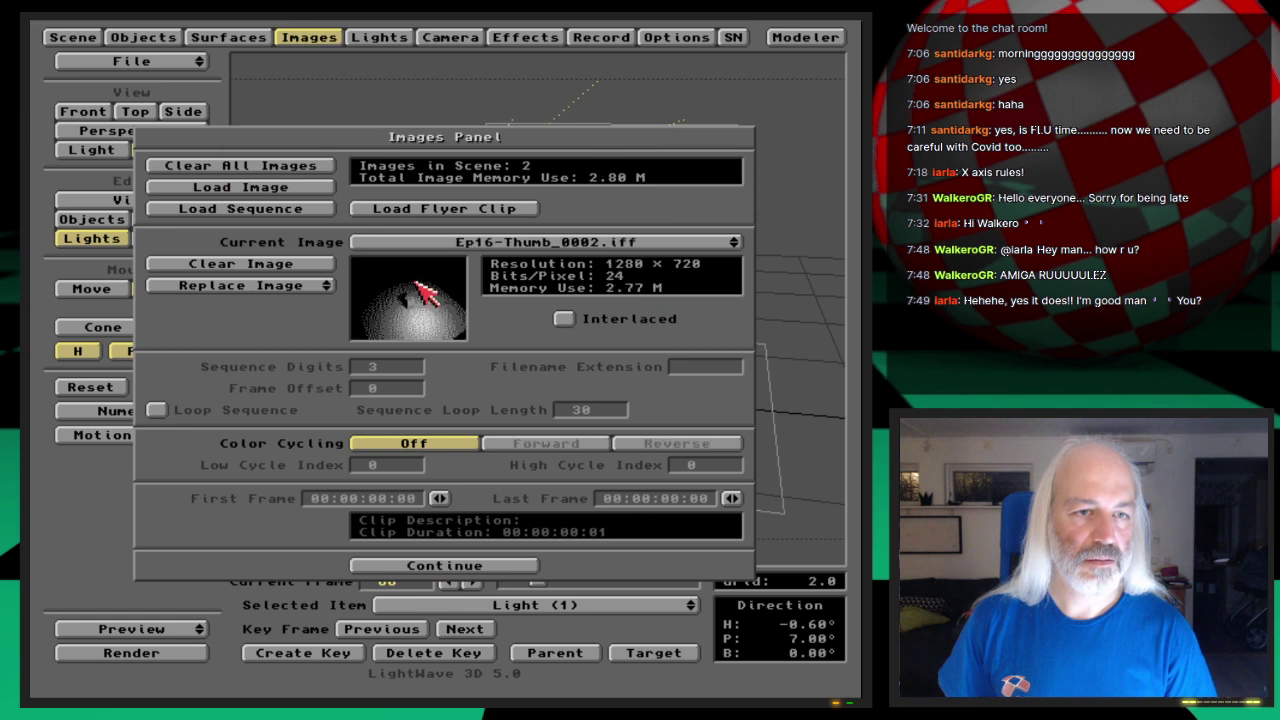
{"action": "left_click", "coordinate": [300, 37]}
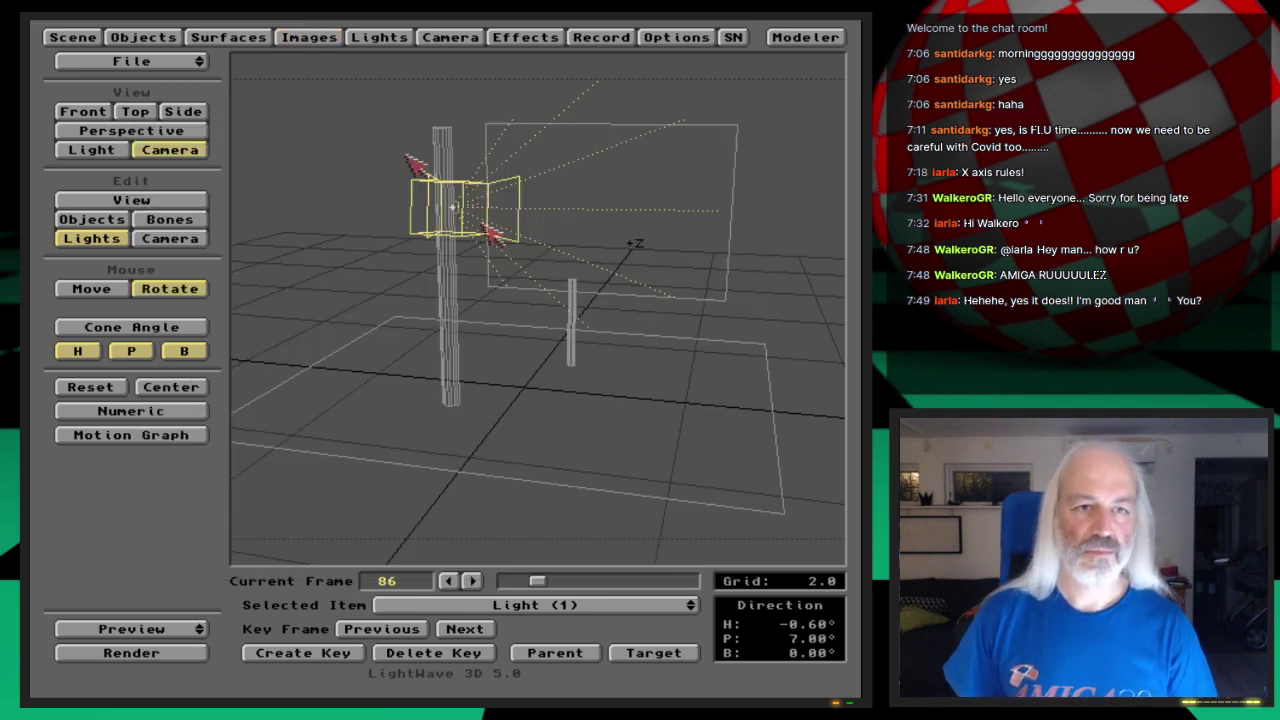
- Set the projection image of Light (1) to Ep16-Thumb_0002.iff and render the current frame
{"action": "left_click", "coordinate": [370, 37]}
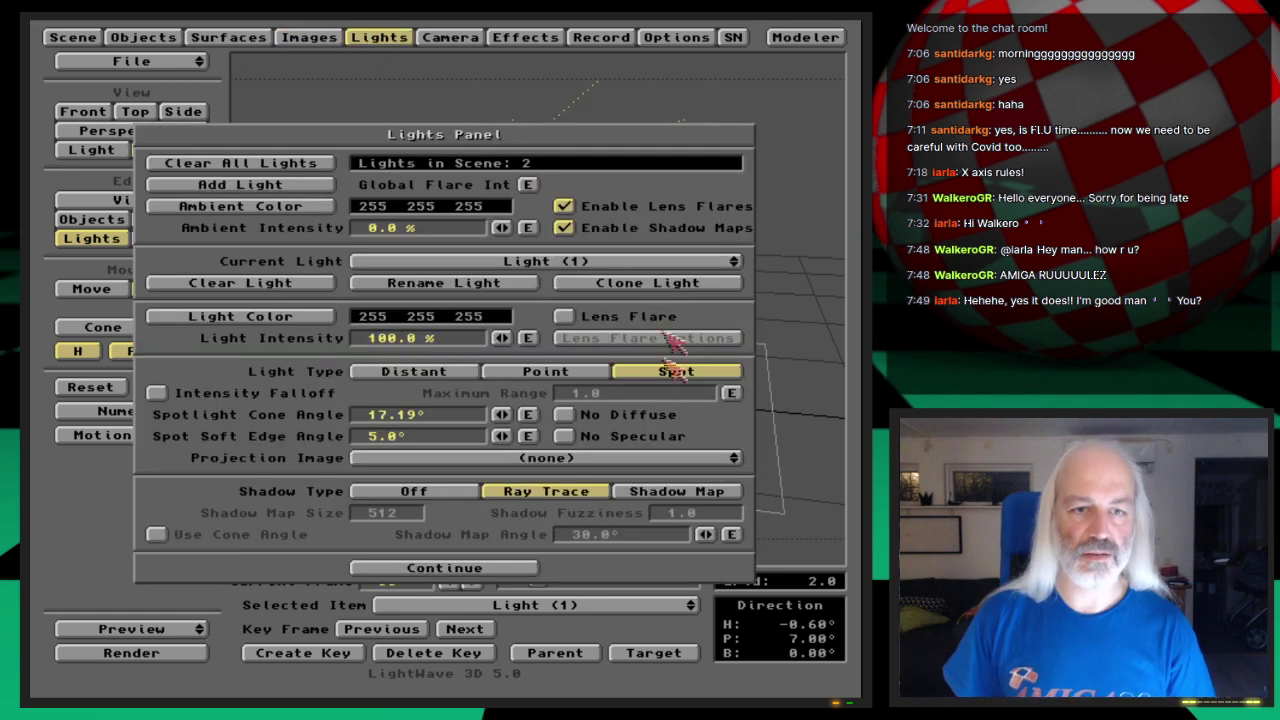
{"action": "left_click", "coordinate": [638, 460]}
{"action": "left_click", "coordinate": [645, 482]}
{"action": "key", "text": "F9"}
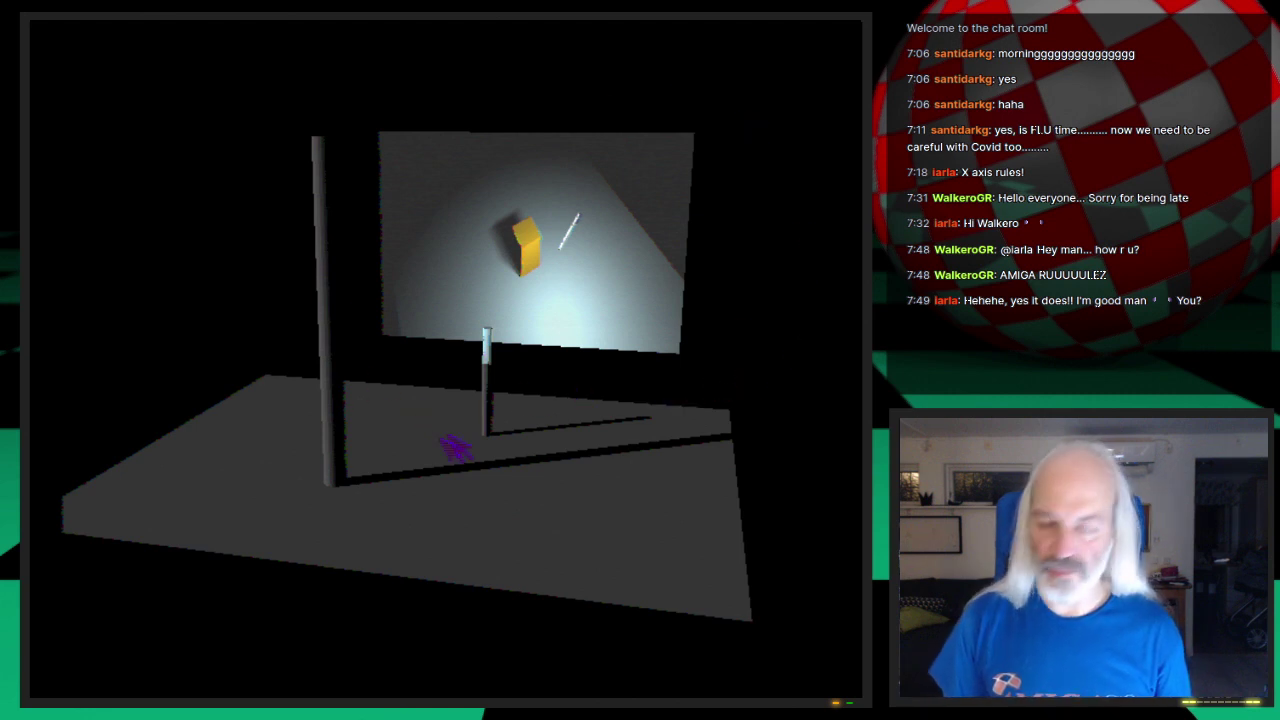
{"action": "key", "text": "Escape"}
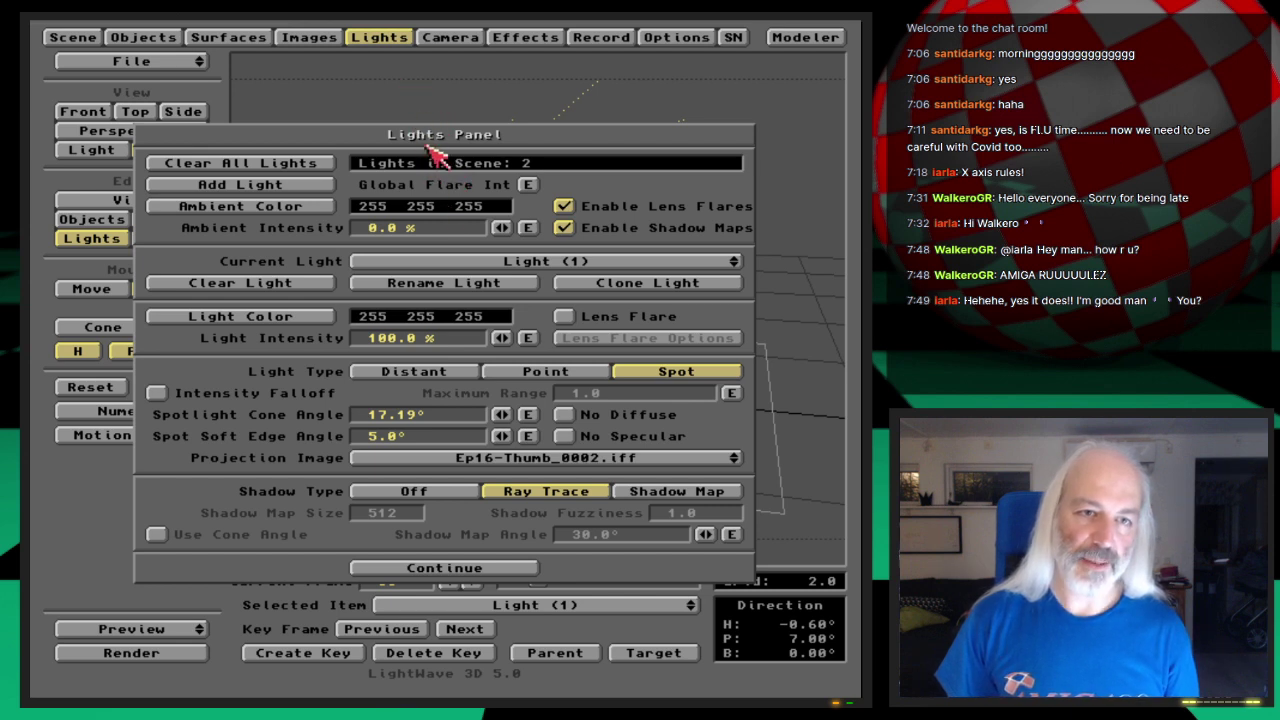
{"action": "left_click", "coordinate": [390, 45]}
{"action": "left_click", "coordinate": [176, 66]}
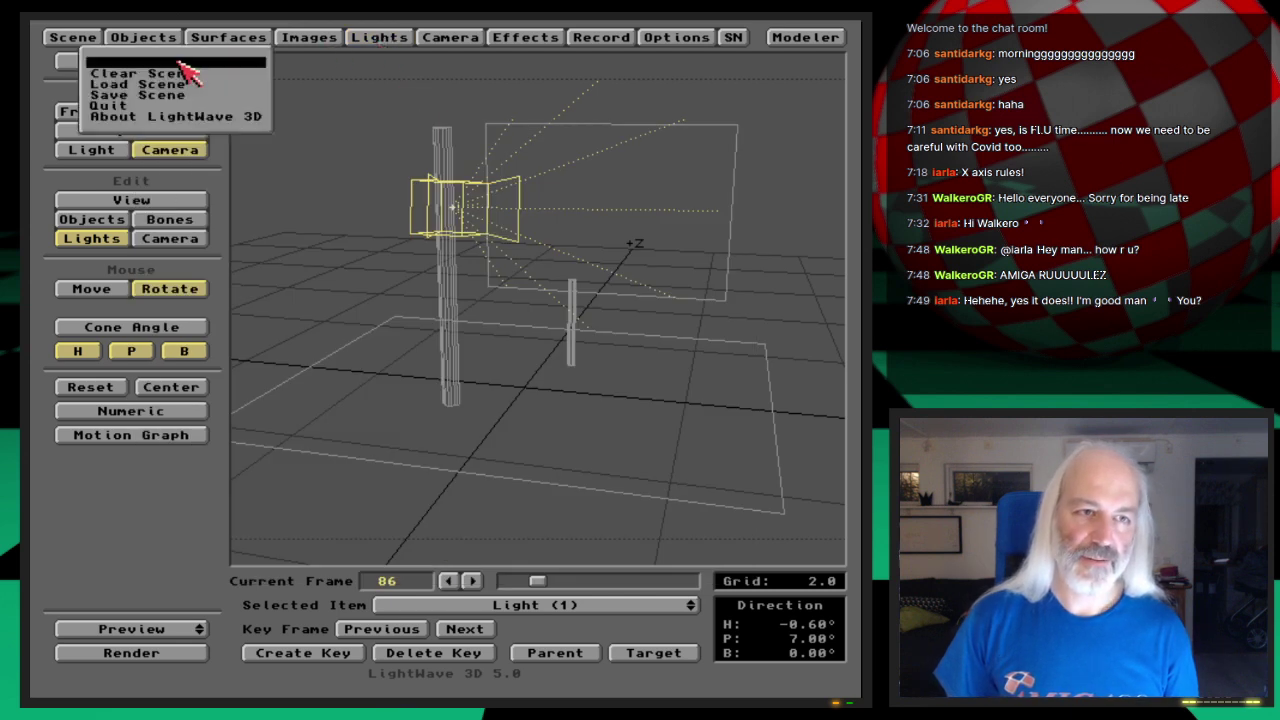
{"action": "left_click", "coordinate": [187, 106]}
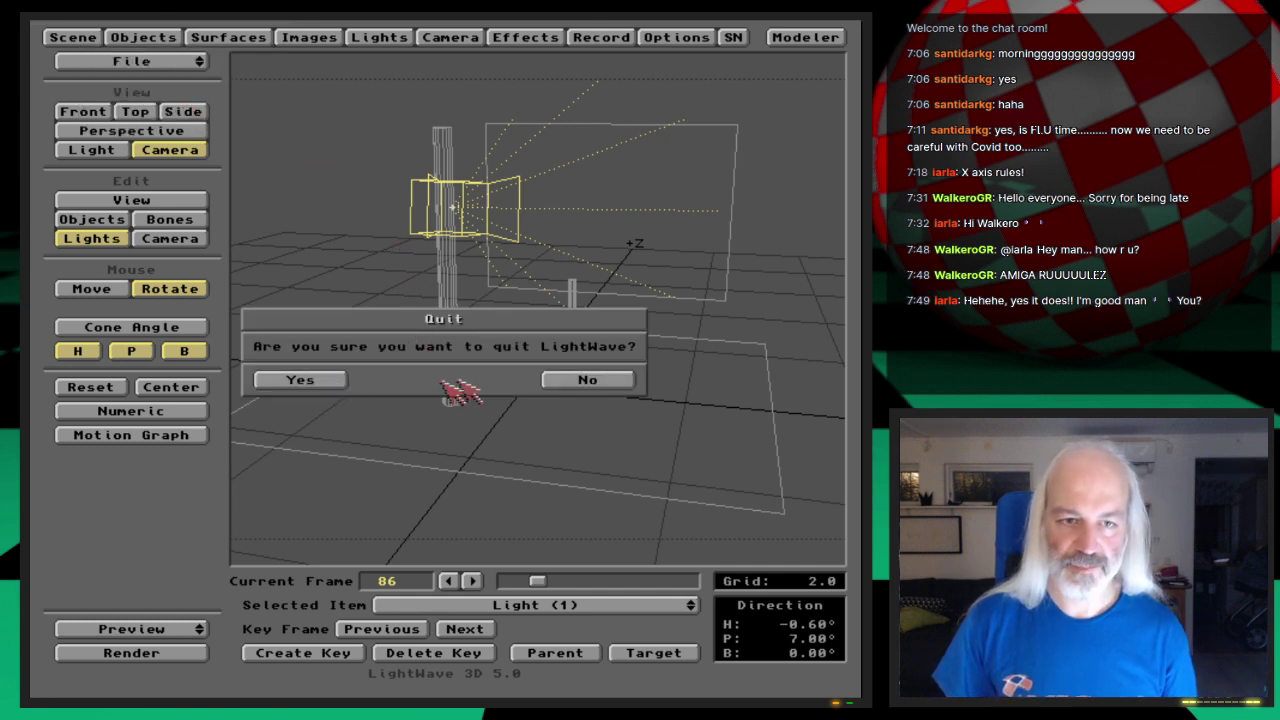
{"action": "left_click", "coordinate": [571, 385]}
- Set the projection image of Light (1) back to AmigaRules
{"action": "left_click", "coordinate": [394, 44]}
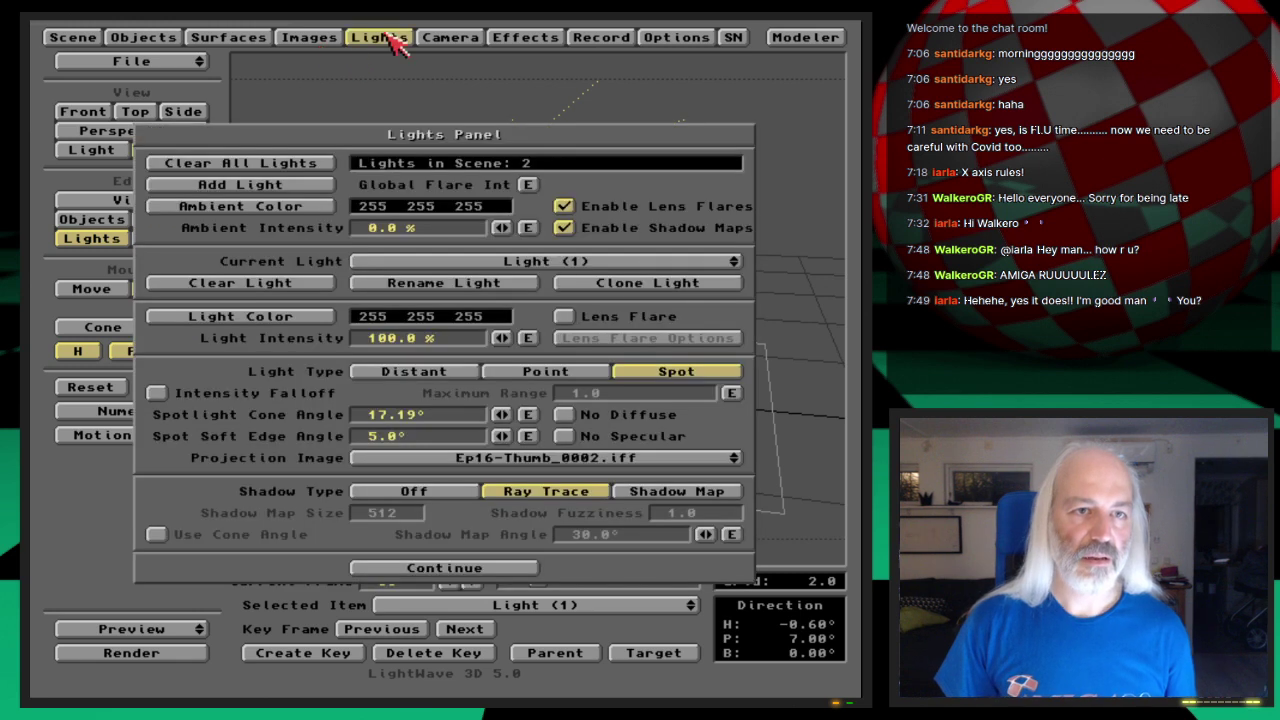
{"action": "left_click", "coordinate": [640, 460]}
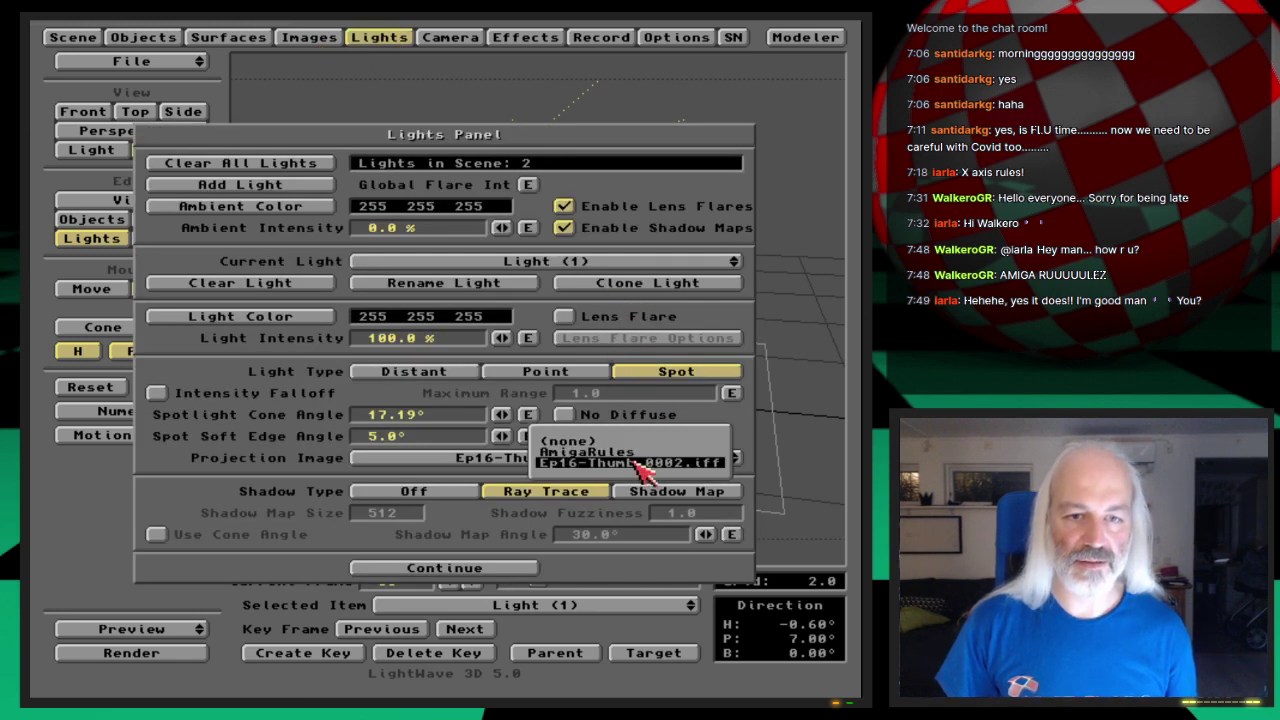
{"action": "left_click", "coordinate": [630, 452]}
{"action": "left_click", "coordinate": [380, 38]}
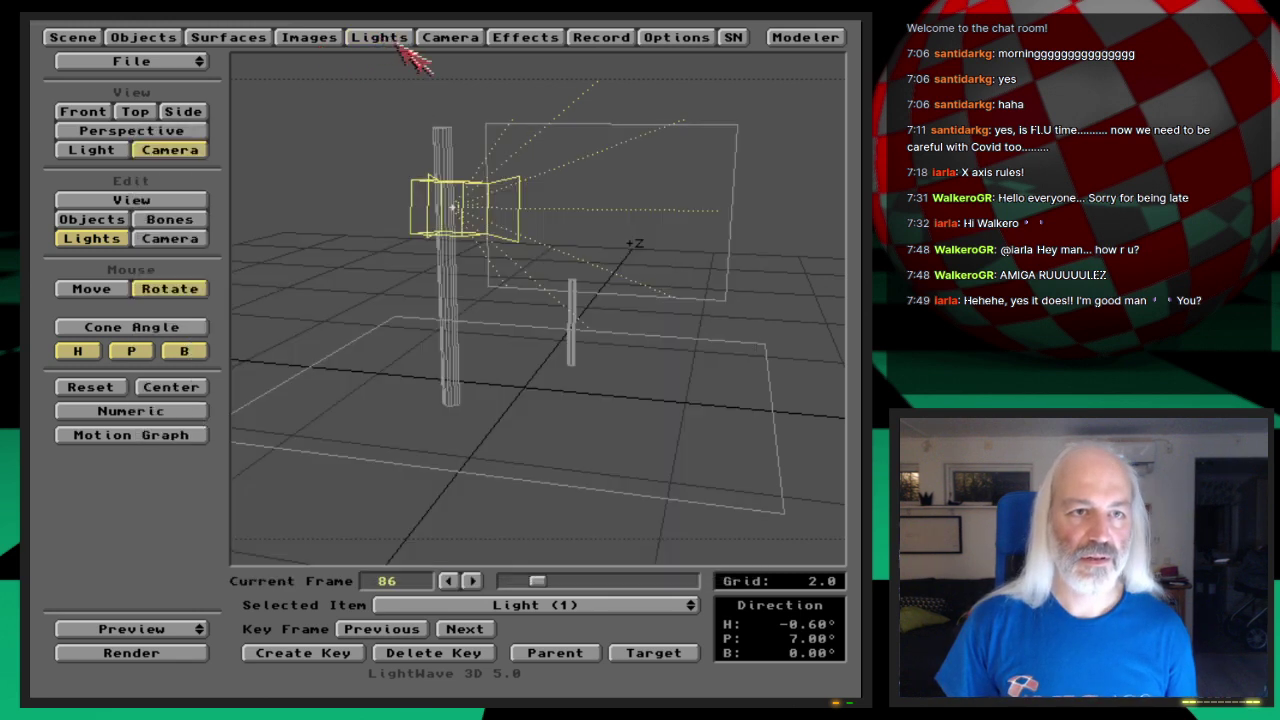
- Save the scene as ProjectionLights in 3D:Webcast/Ep.18/Scenes, and save all of its objects
{"action": "left_click_drag", "start_coordinate": [165, 62], "coordinate": [160, 108]}
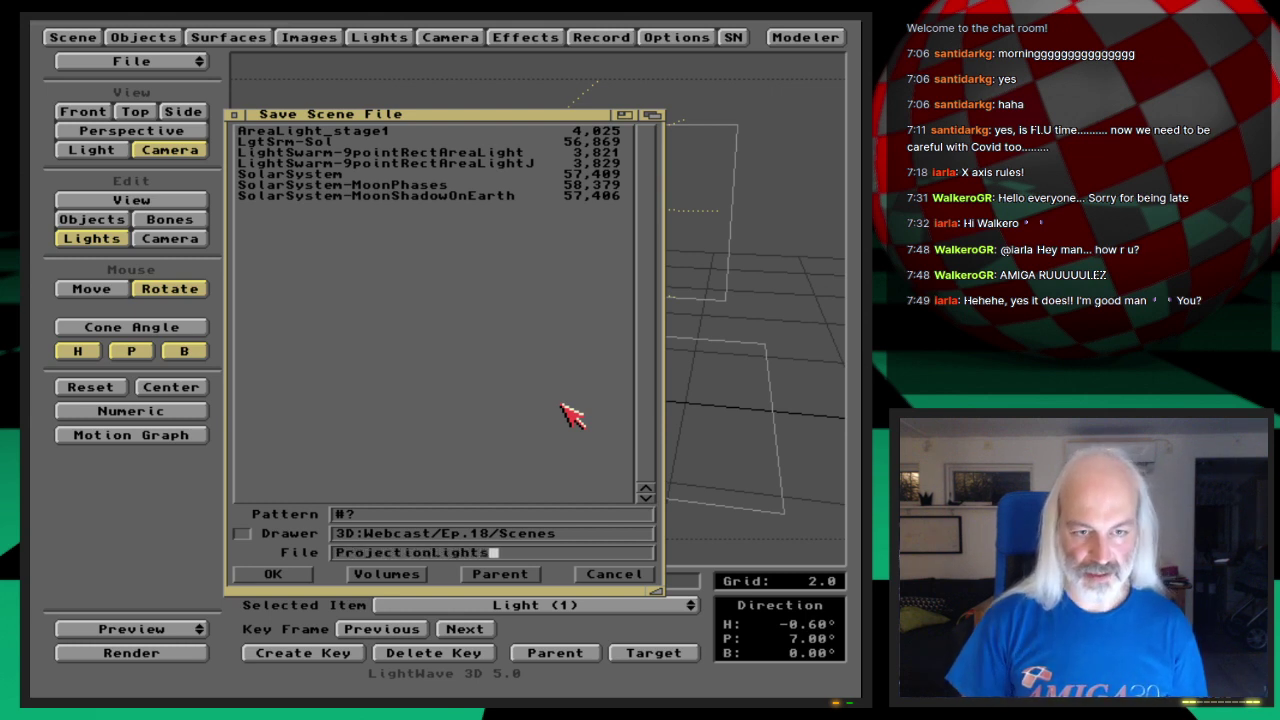
{"action": "key", "text": "Return"}
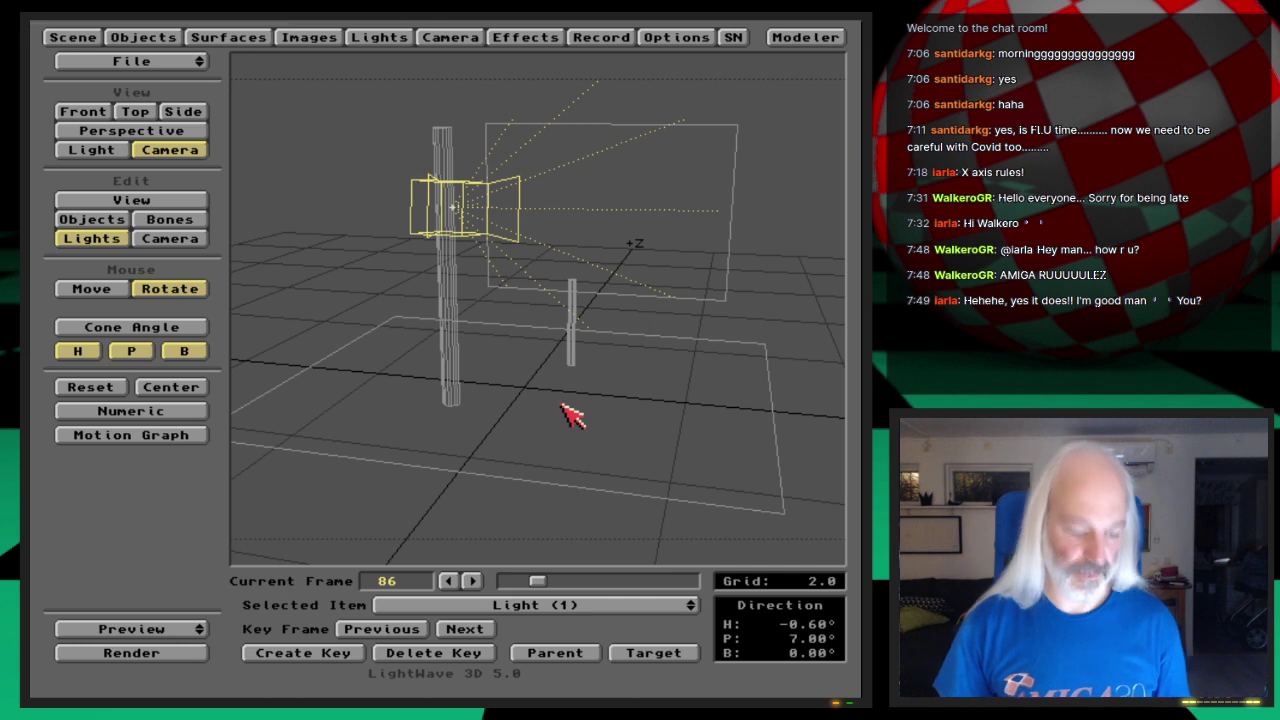
{"action": "left_click", "coordinate": [176, 36]}
{"action": "left_click", "coordinate": [500, 194]}
{"action": "left_click", "coordinate": [290, 380]}
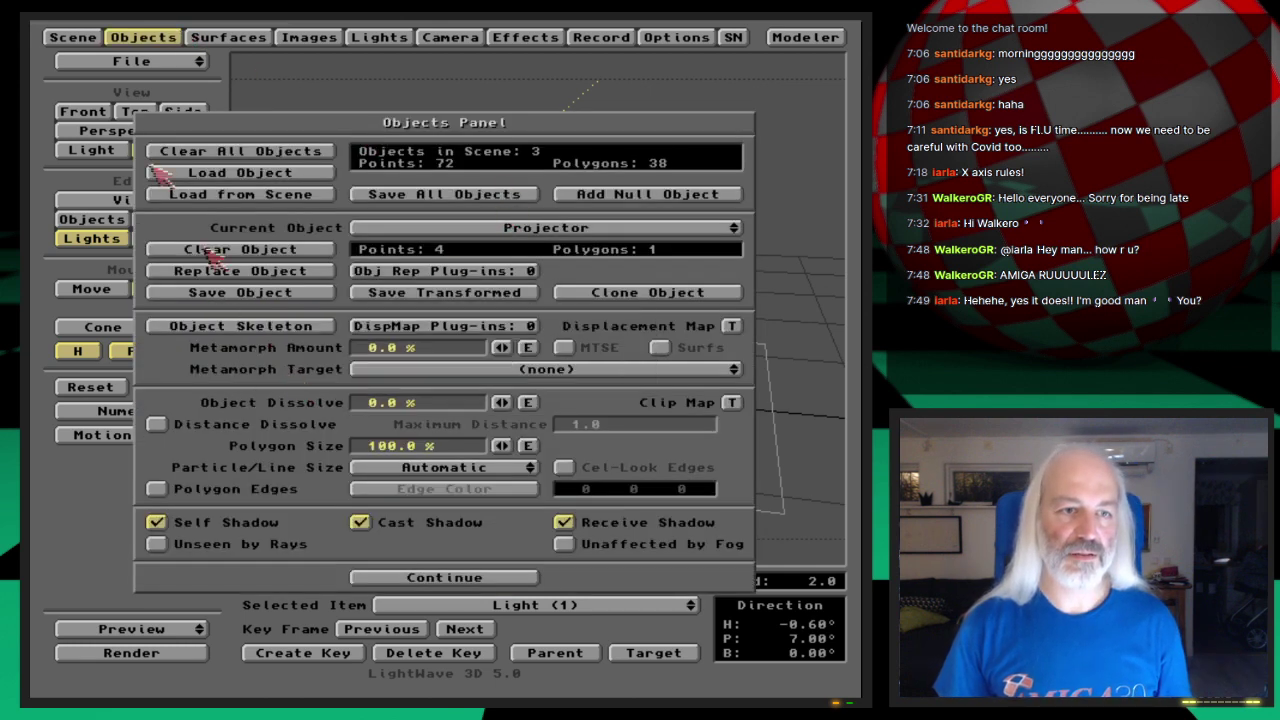
- Leave the object settings and quit LightWave
{"action": "left_click", "coordinate": [143, 37]}
{"action": "left_click_drag", "start_coordinate": [196, 62], "coordinate": [228, 116]}
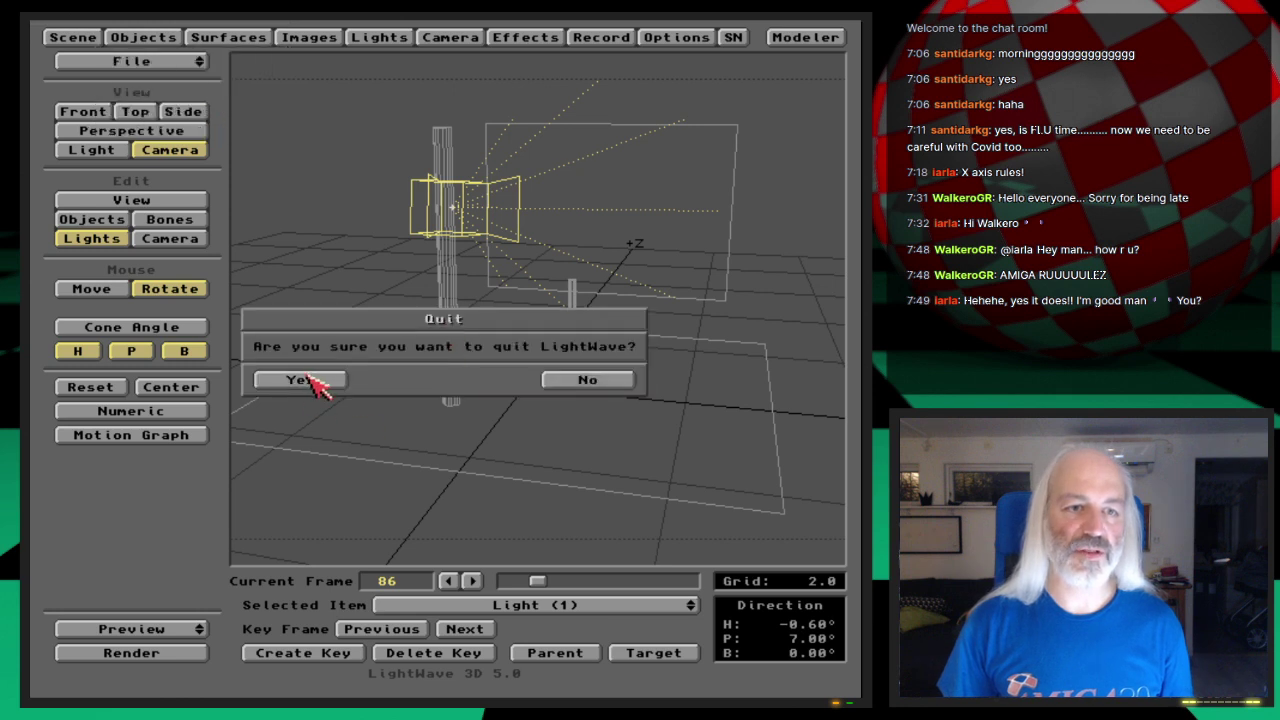
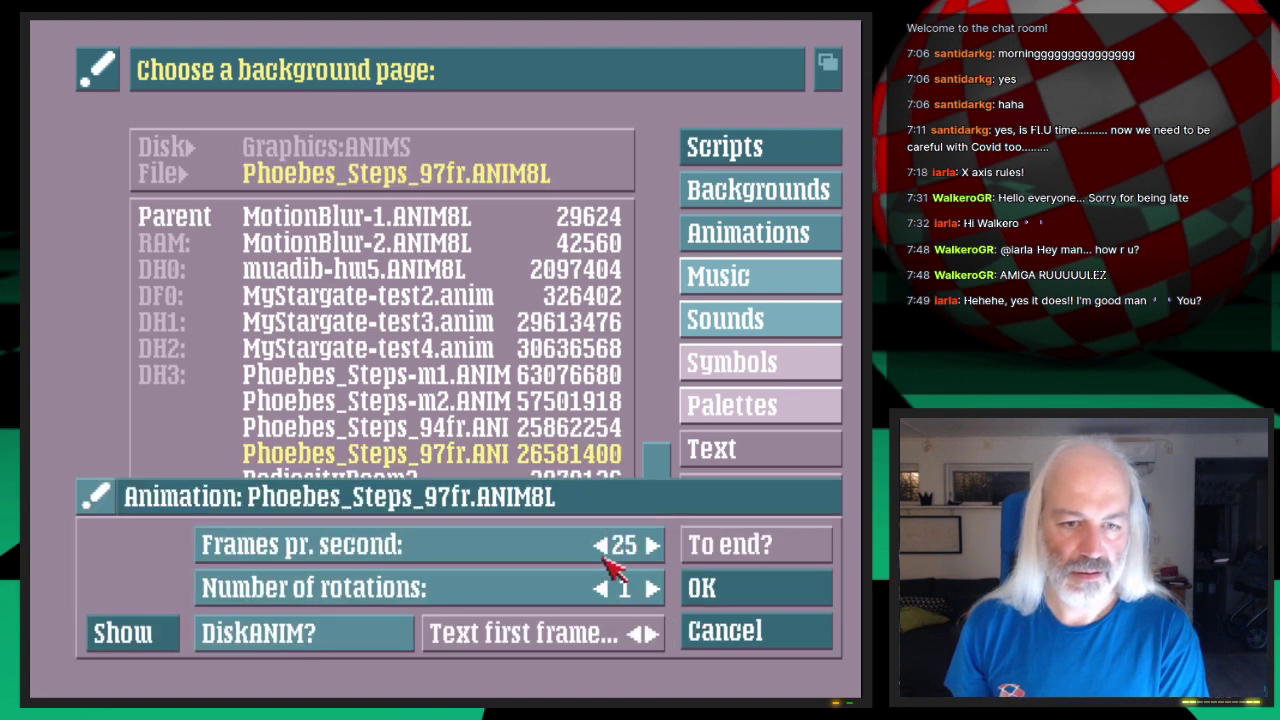
- Play the Phoebes_Steps_97fr.ANIM8L animation at 25 frames per second with endless rotations, and return to the empty page list
{"action": "left_click", "coordinate": [131, 634]}
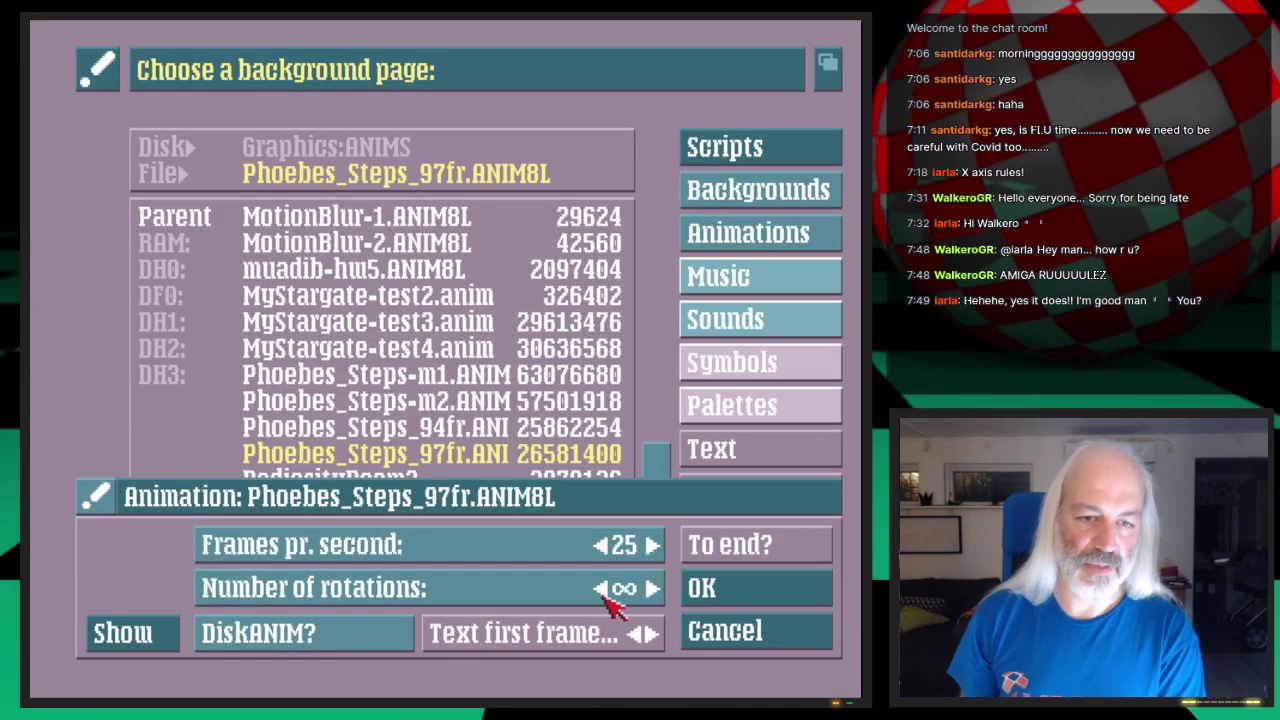
{"action": "left_click", "coordinate": [124, 634]}
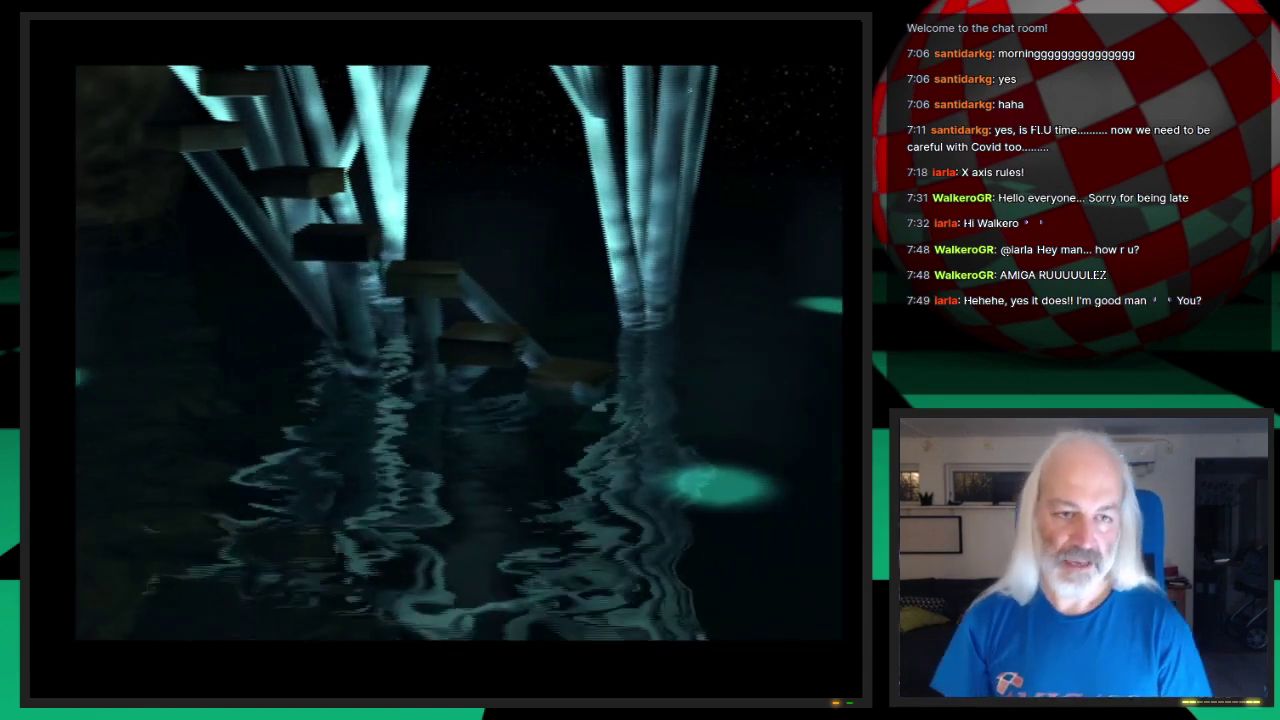
{"action": "left_click", "coordinate": [134, 640]}
{"action": "key", "text": "Escape"}
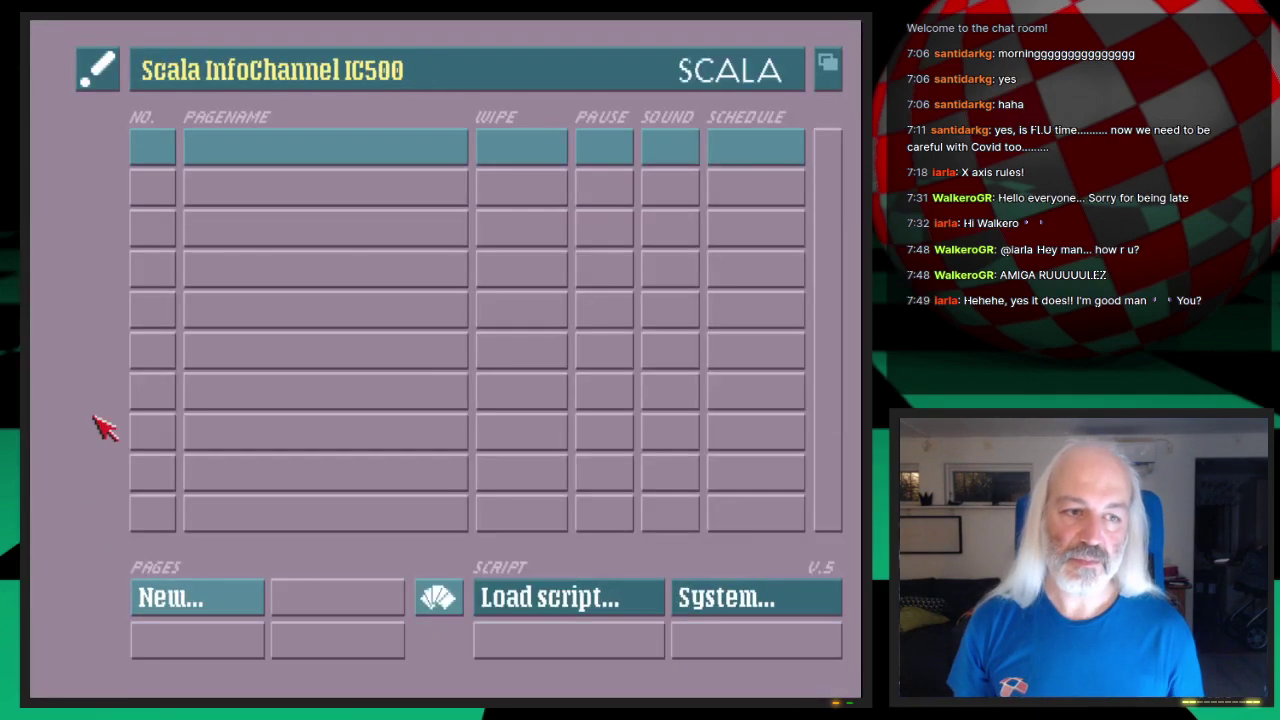
- Switch to LightWave and look over the light type, projection and shadow settings of the default light
{"action": "key", "text": "super+m"}
{"action": "right_click_drag", "start_coordinate": [500, 257], "coordinate": [522, 76]}
{"action": "left_click", "coordinate": [385, 39]}
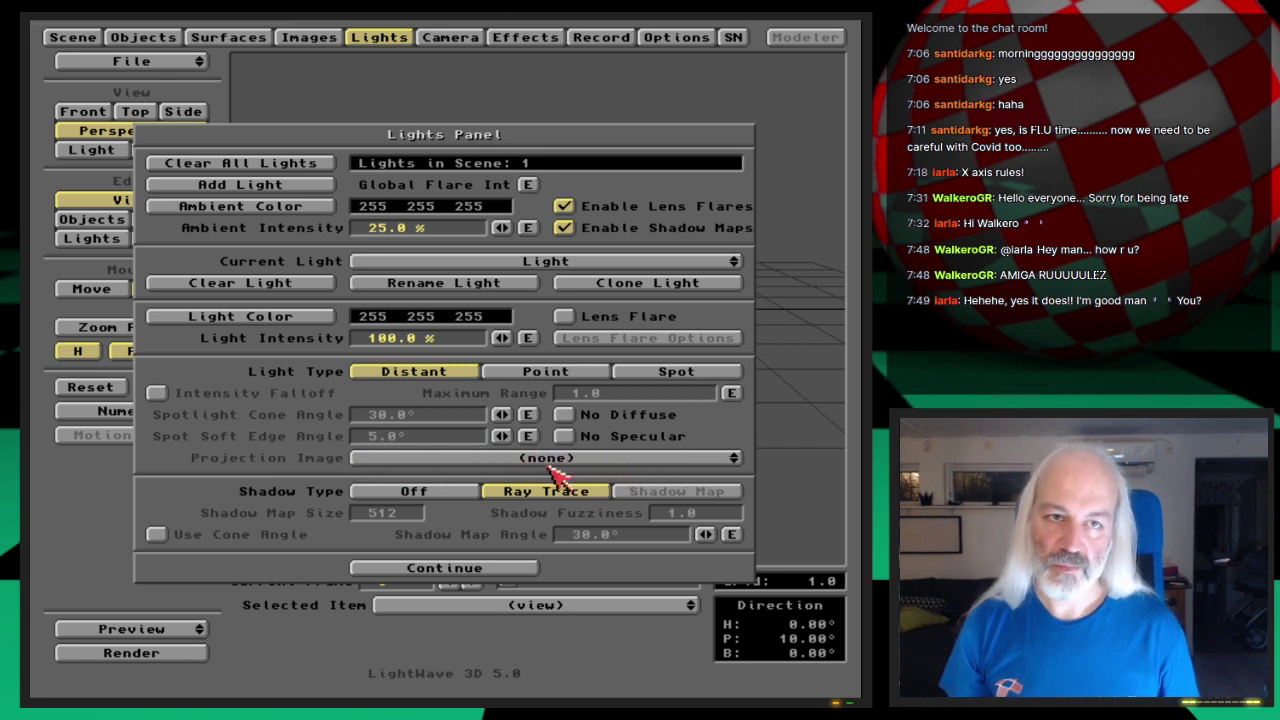
{"action": "left_click", "coordinate": [393, 37]}
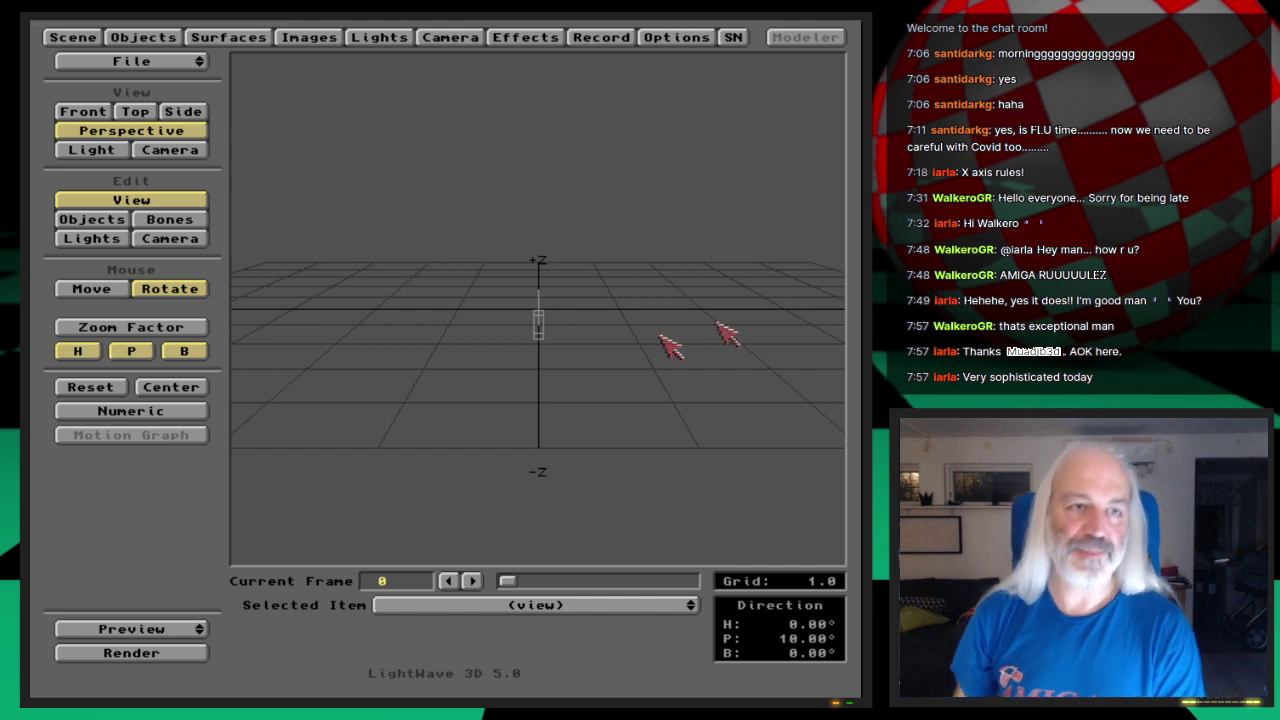
{"action": "left_click", "coordinate": [62, 38]}
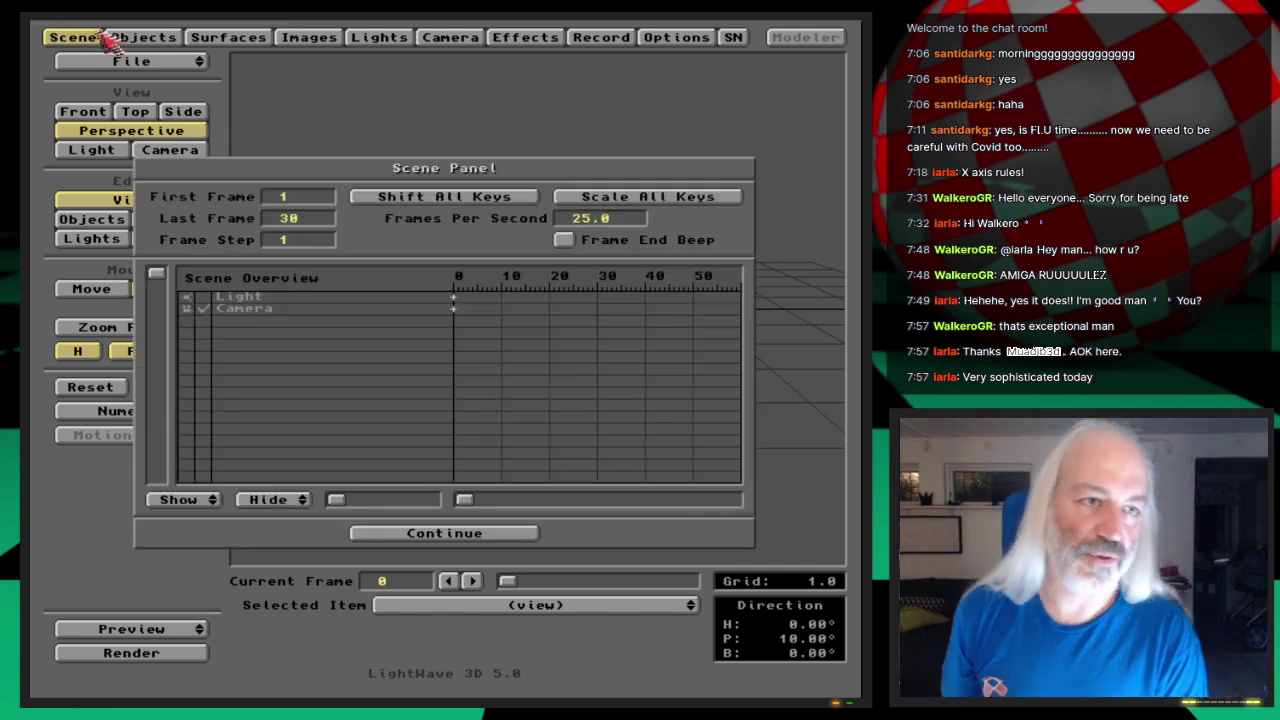
{"action": "left_click", "coordinate": [150, 37]}
{"action": "left_click", "coordinate": [230, 37]}
{"action": "left_click", "coordinate": [334, 38]}
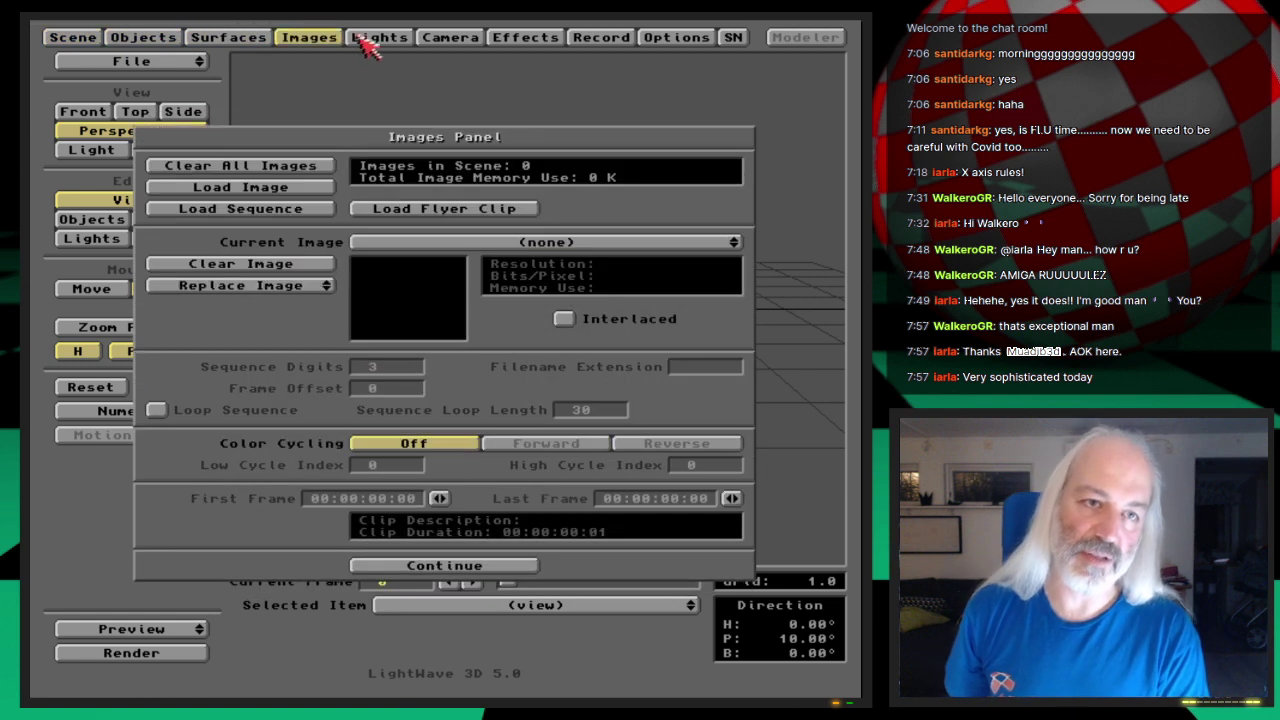
{"action": "left_click", "coordinate": [385, 40]}
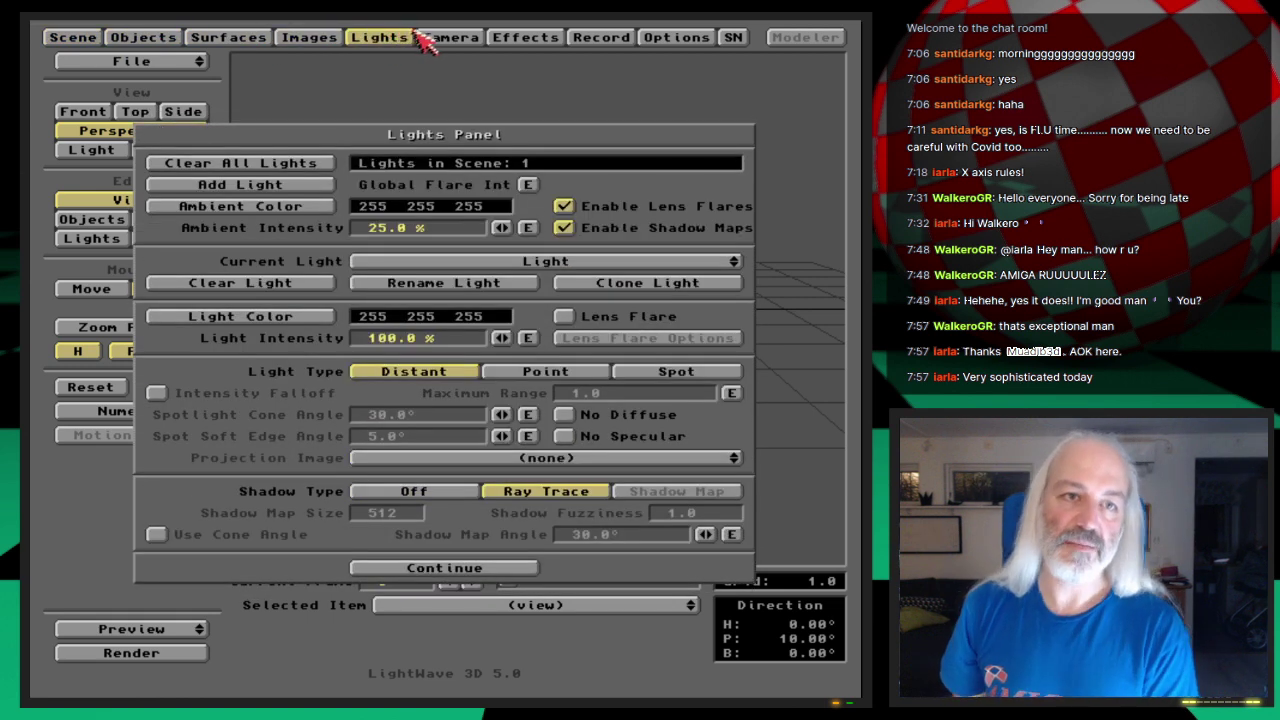